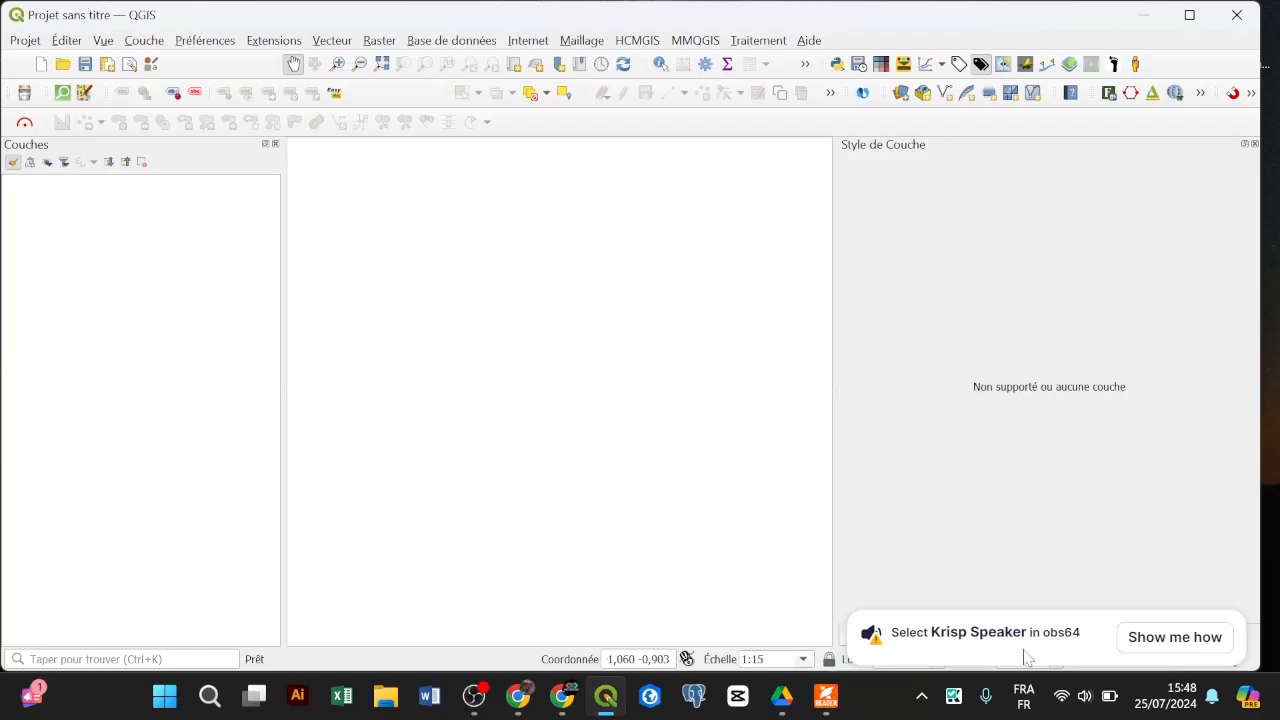
left_click(1247, 612)
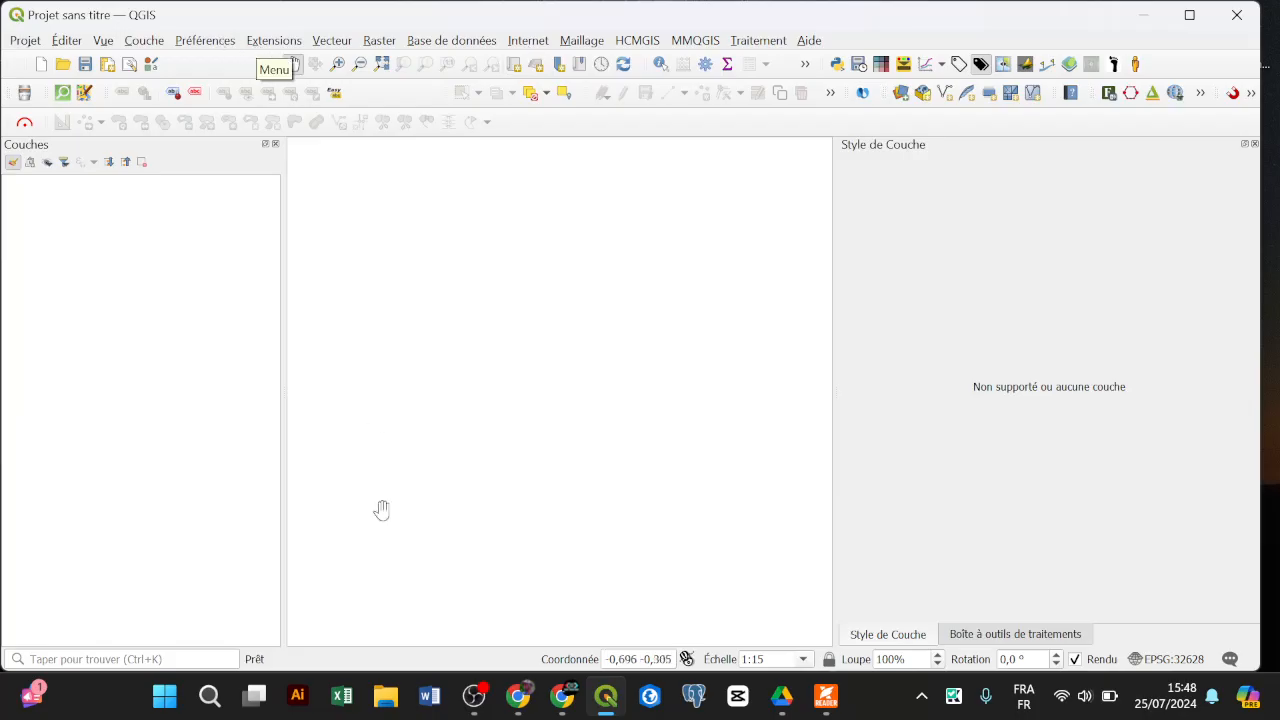
left_click(430, 696)
left_click(545, 42)
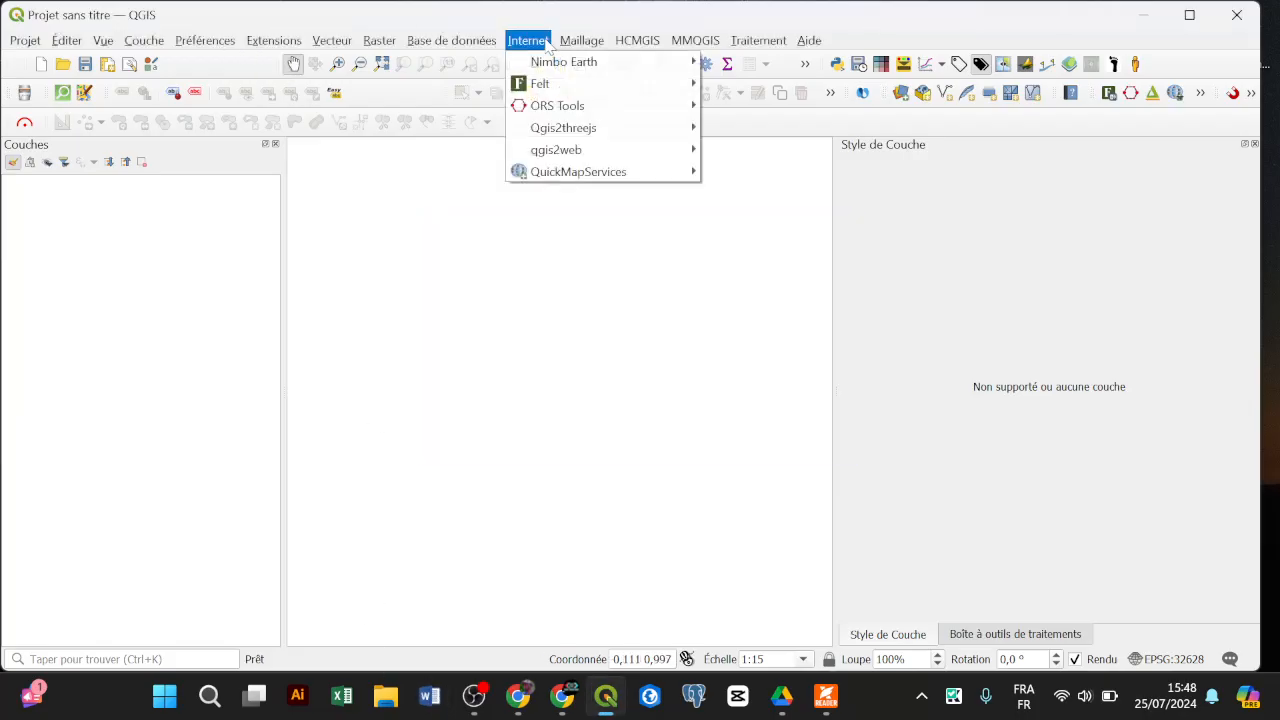
mouse_move(614, 171)
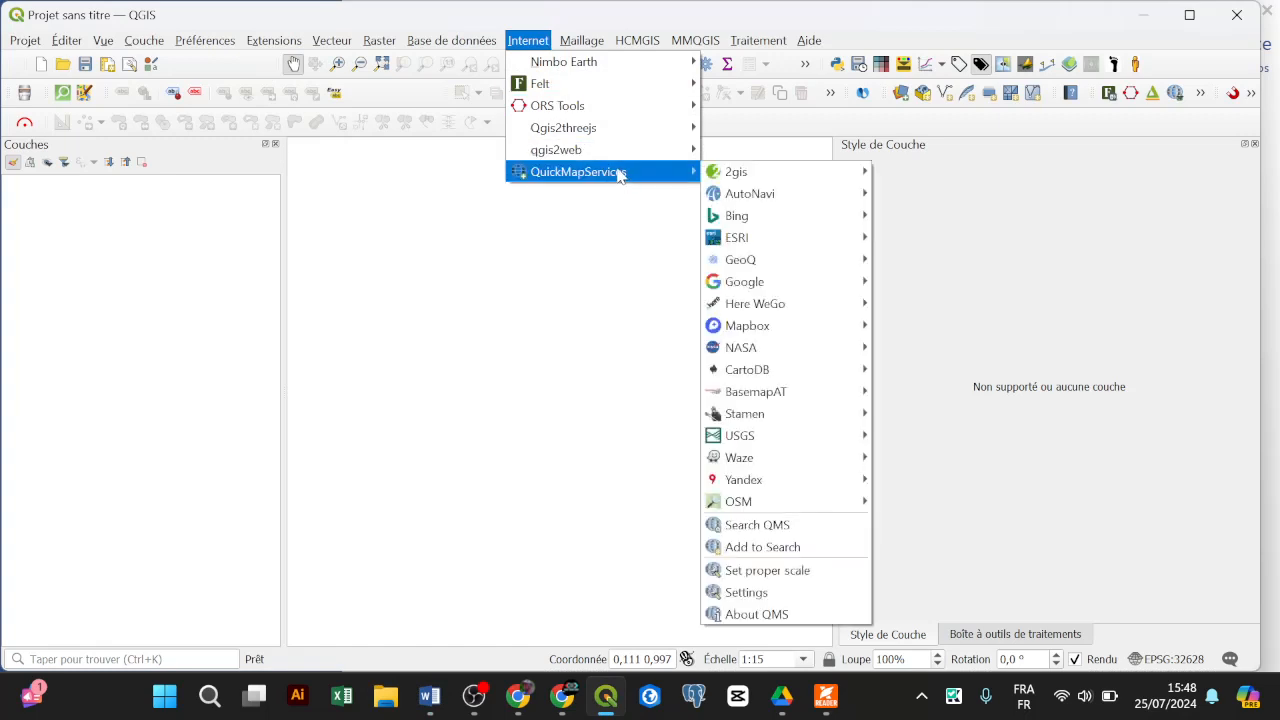
Search the extension manager for QUICKMAP, view the QuickMapServices plugin's details and close the manager
left_click(291, 62)
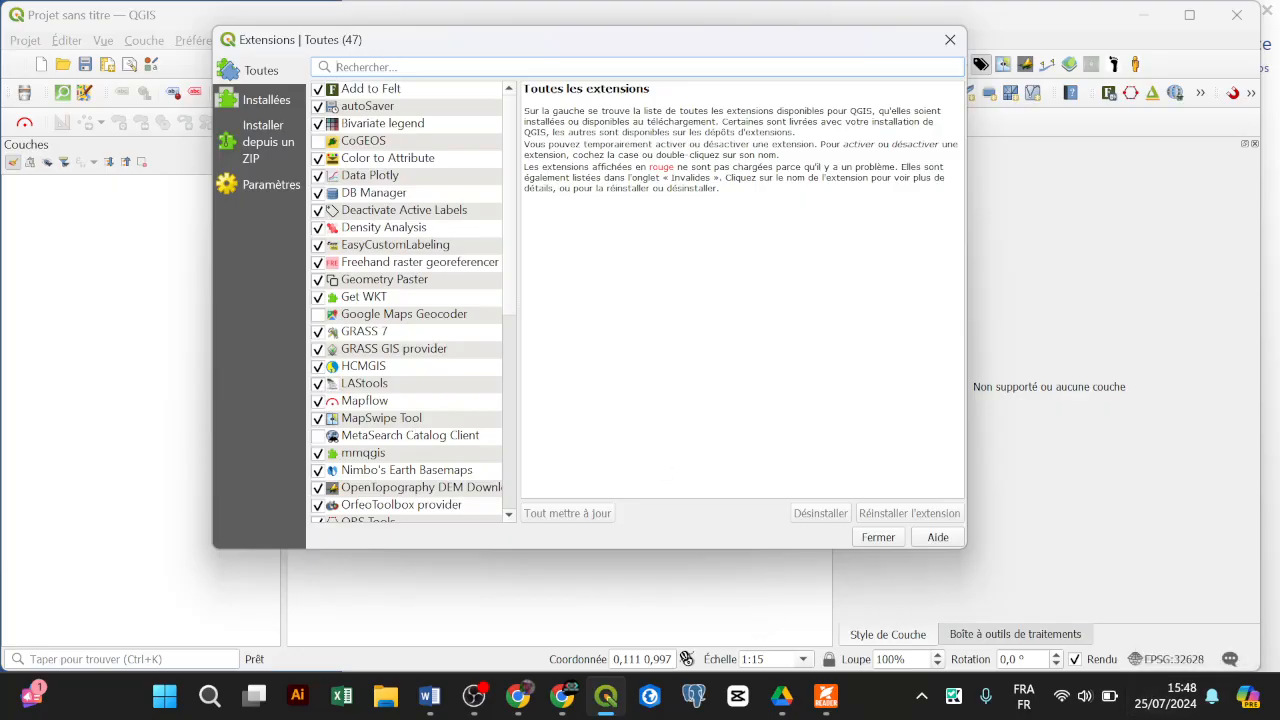
type("QUICKMAP")
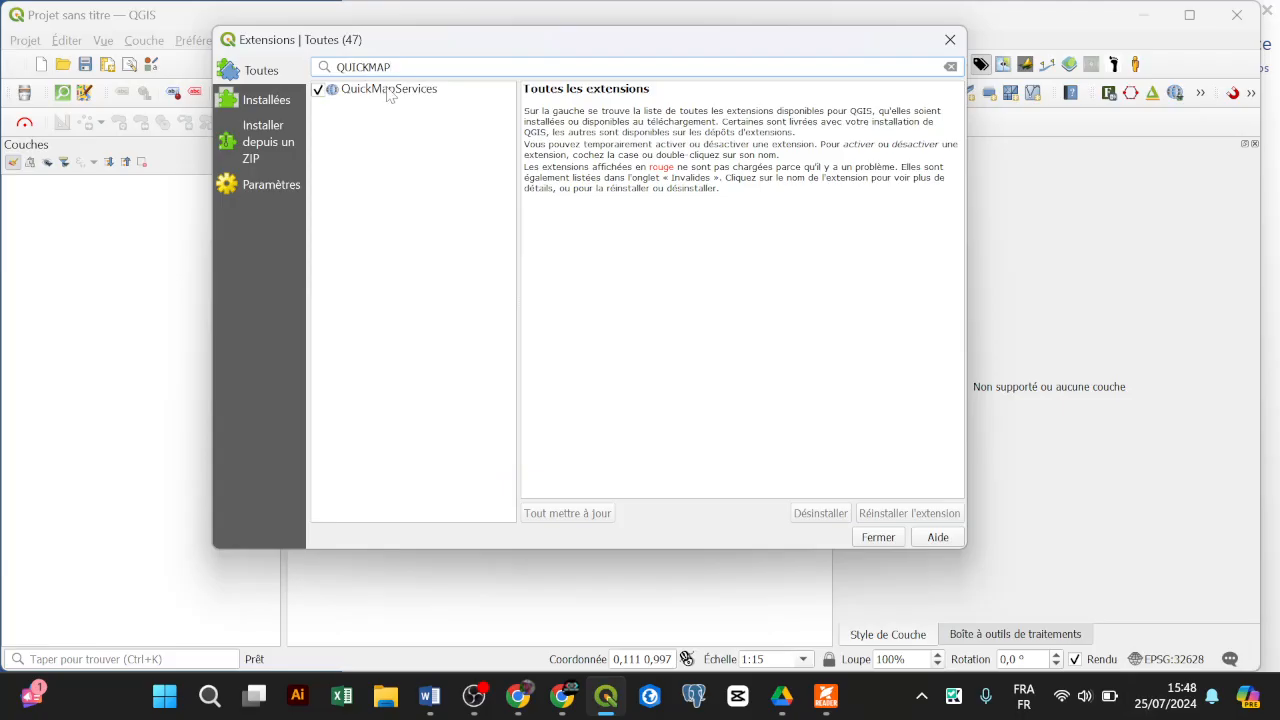
left_click(390, 92)
left_click_drag(525, 96, 708, 96)
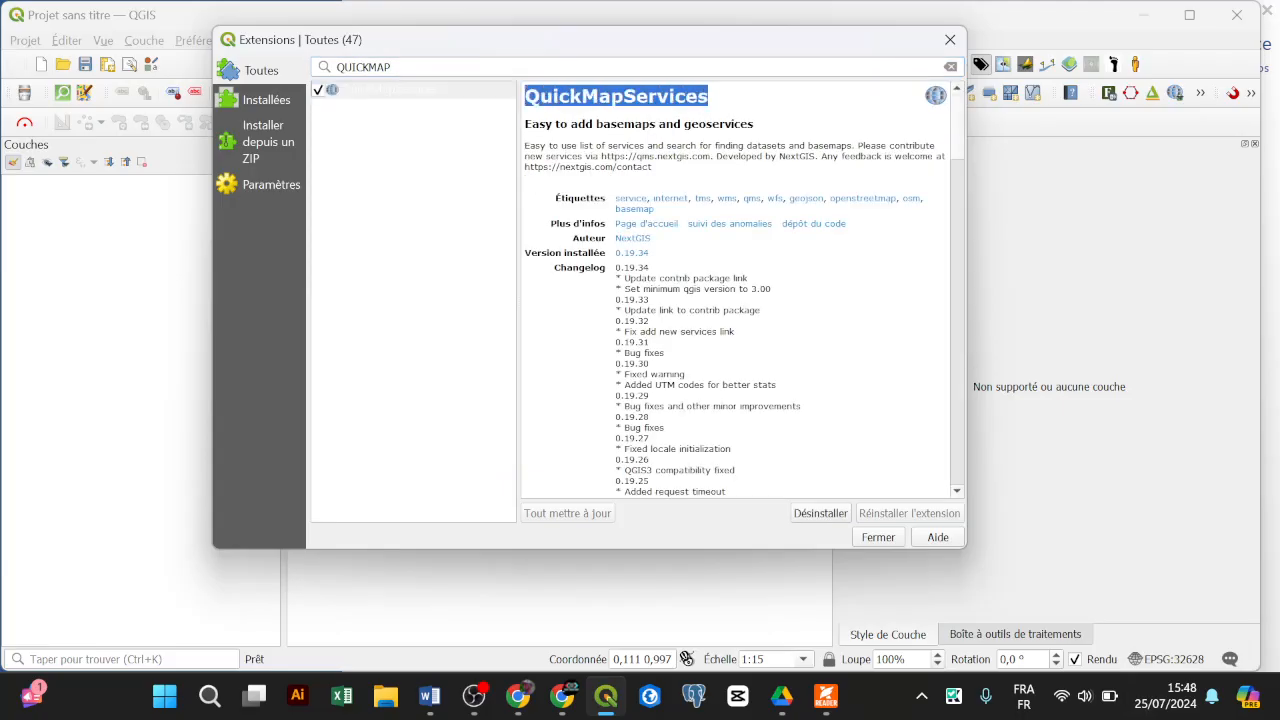
left_click(877, 538)
Look through the QuickMapServices basemaps and the More services page of its settings, then leave the settings without saving
left_click(522, 40)
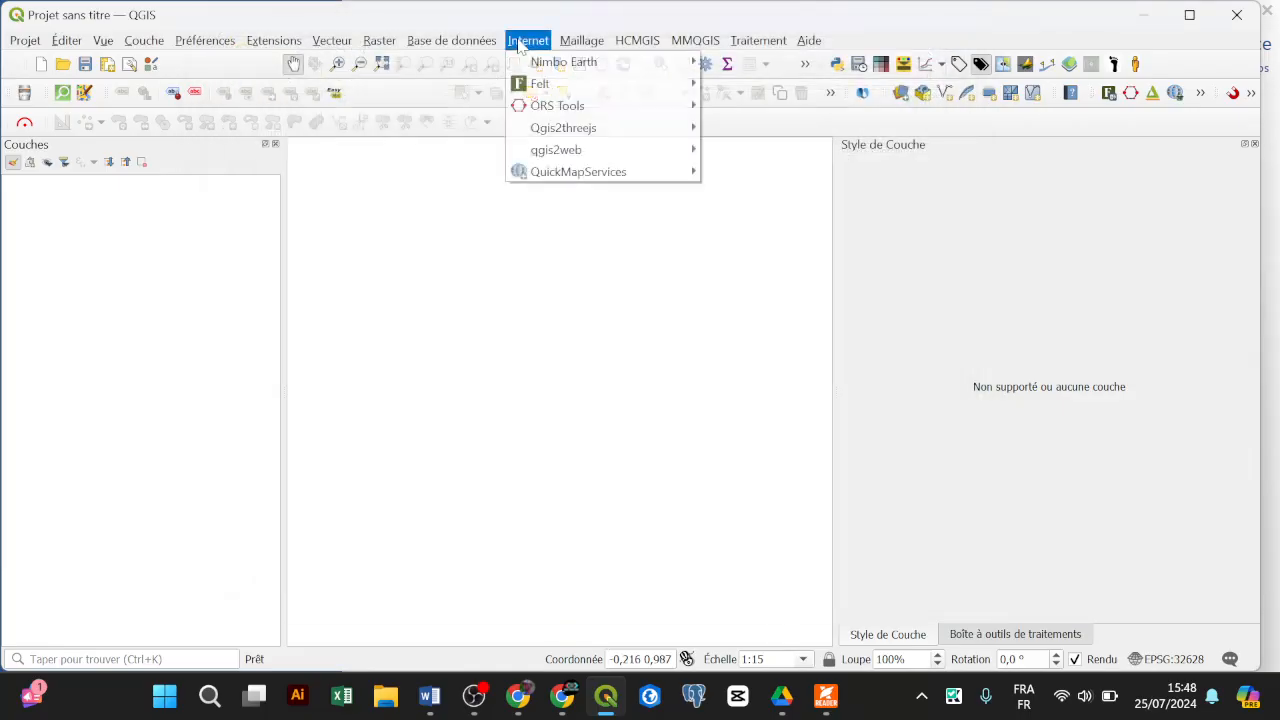
mouse_move(580, 171)
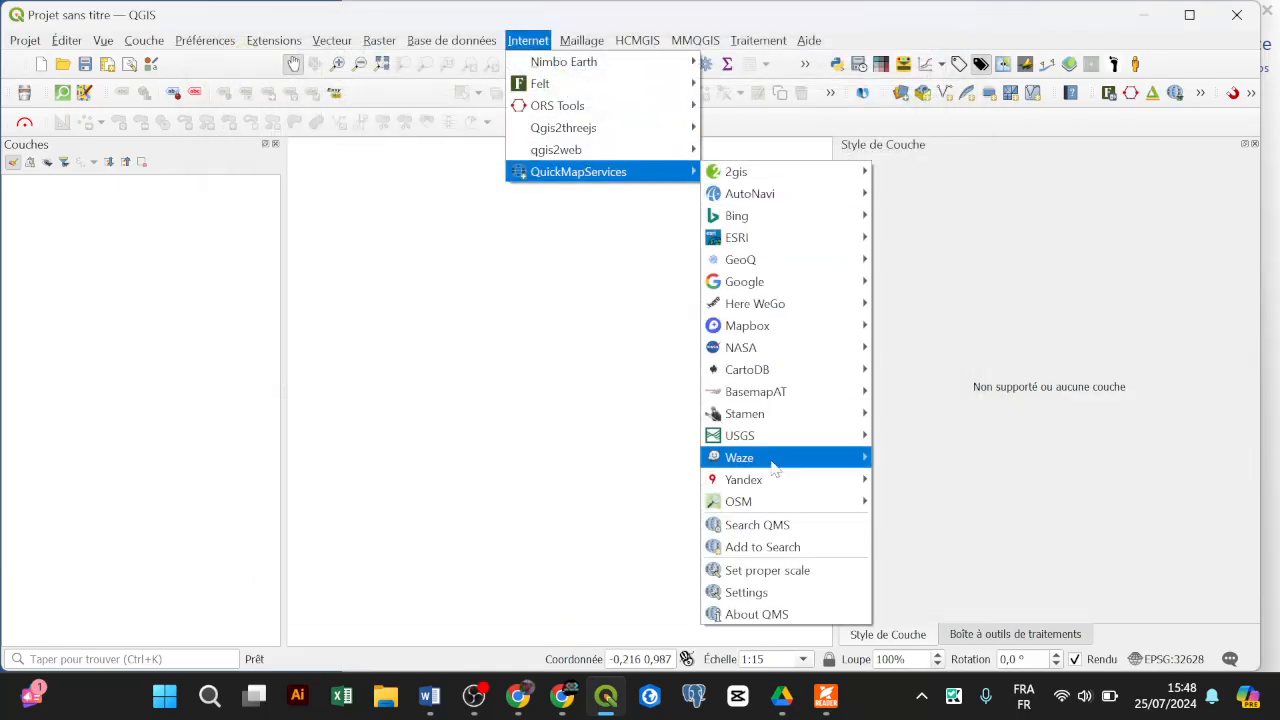
mouse_move(780, 281)
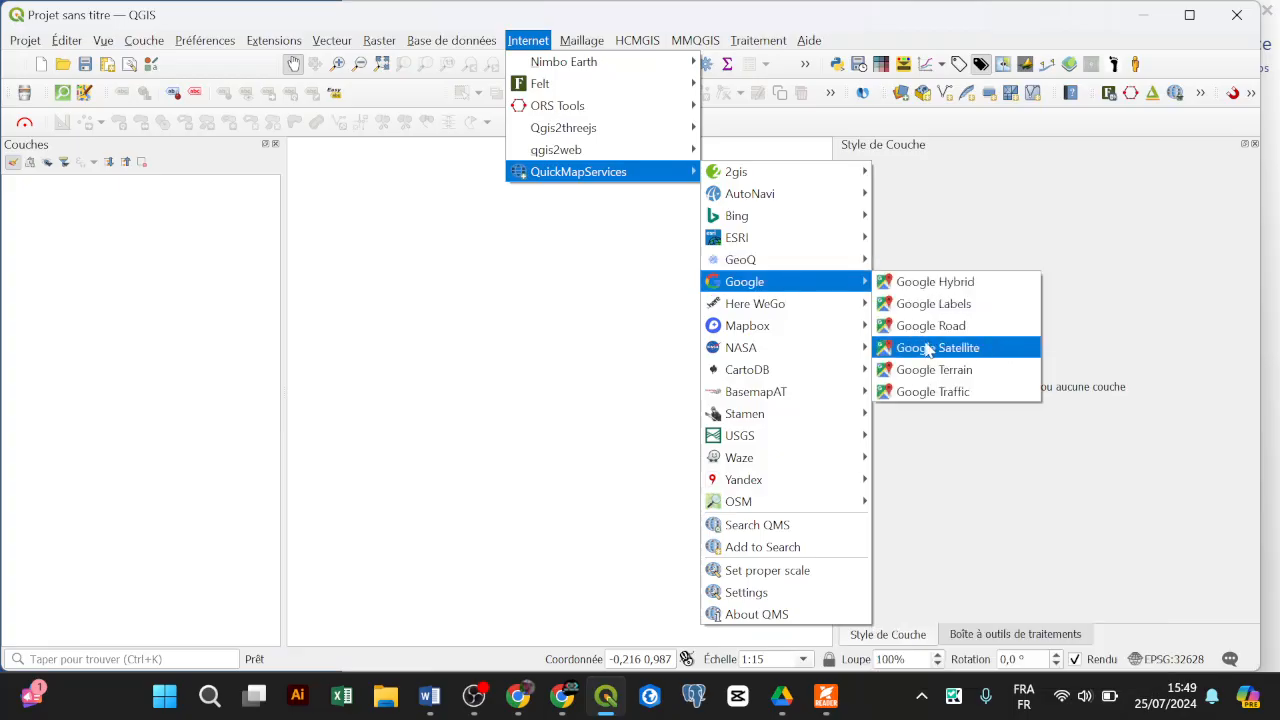
left_click(781, 596)
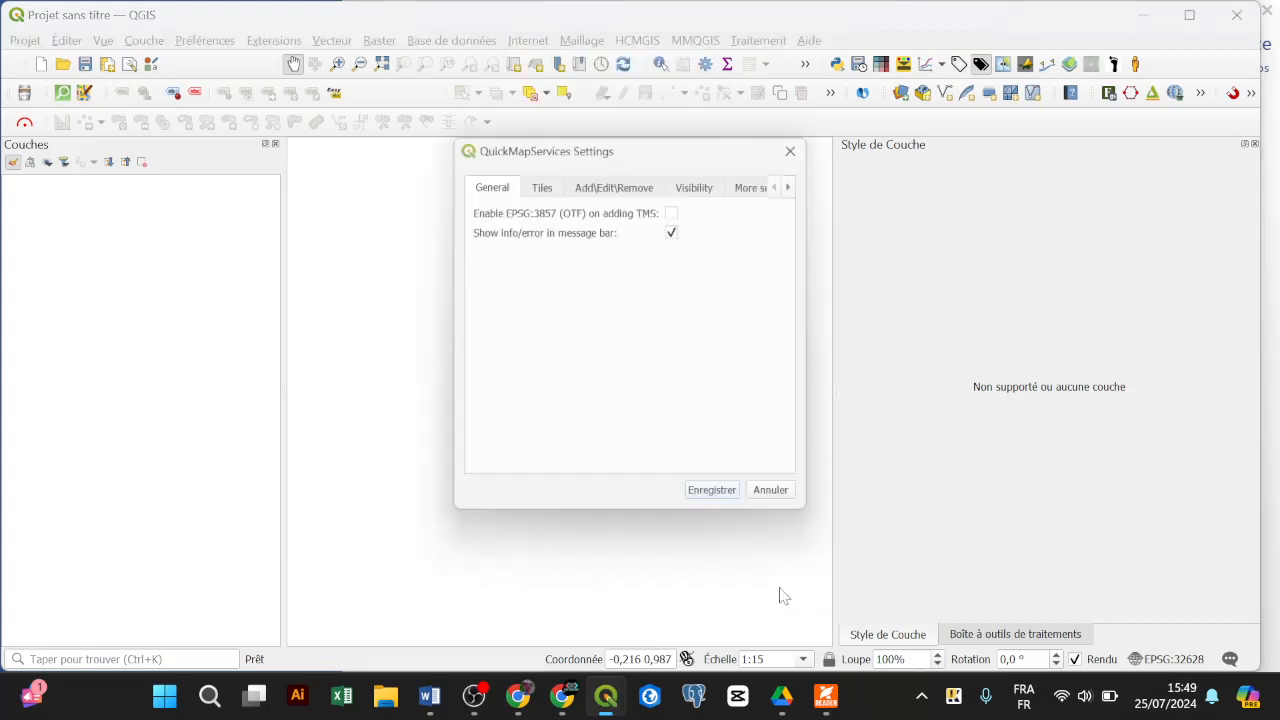
left_click(763, 181)
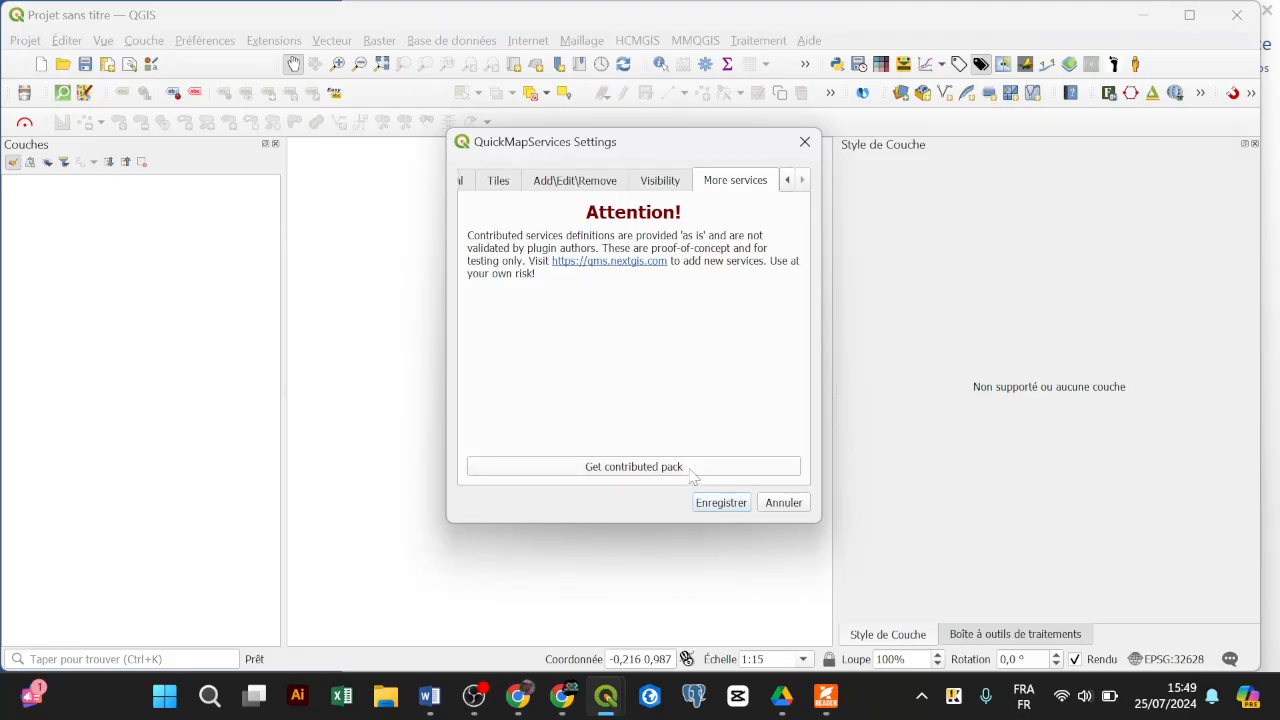
left_click(772, 500)
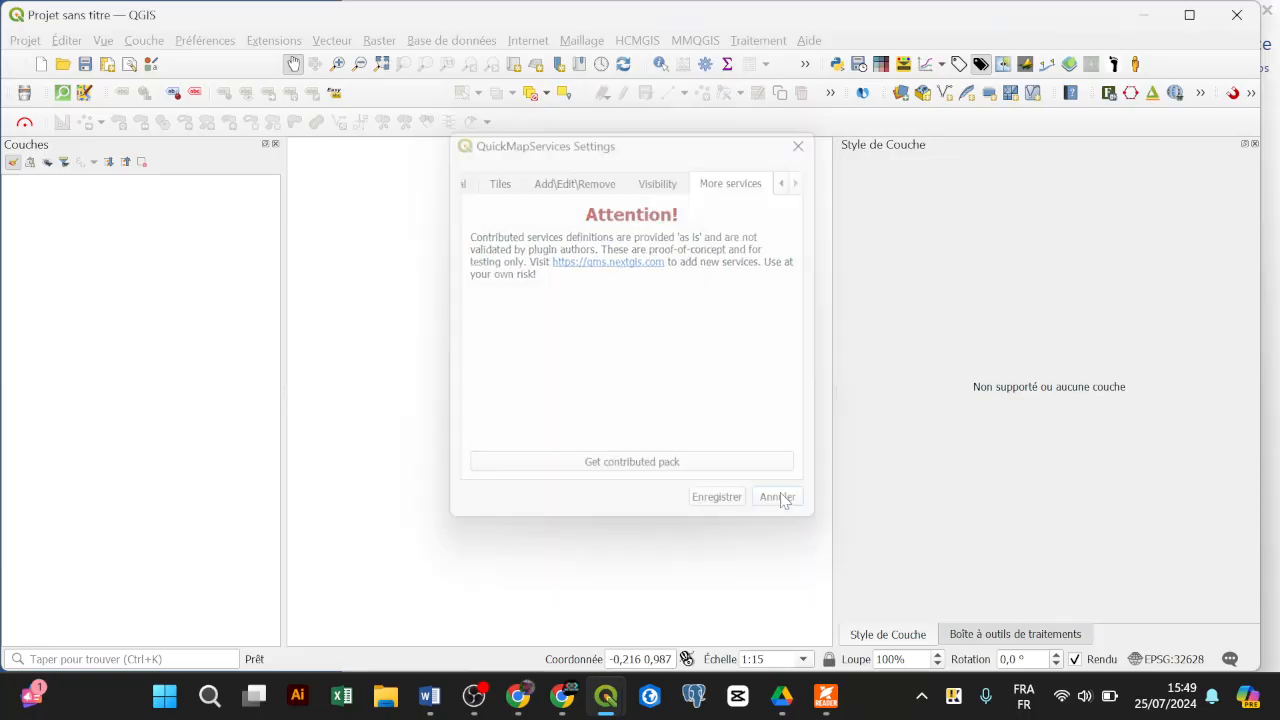
Add the Google Satellite basemap from QuickMapServices to the project
left_click(528, 40)
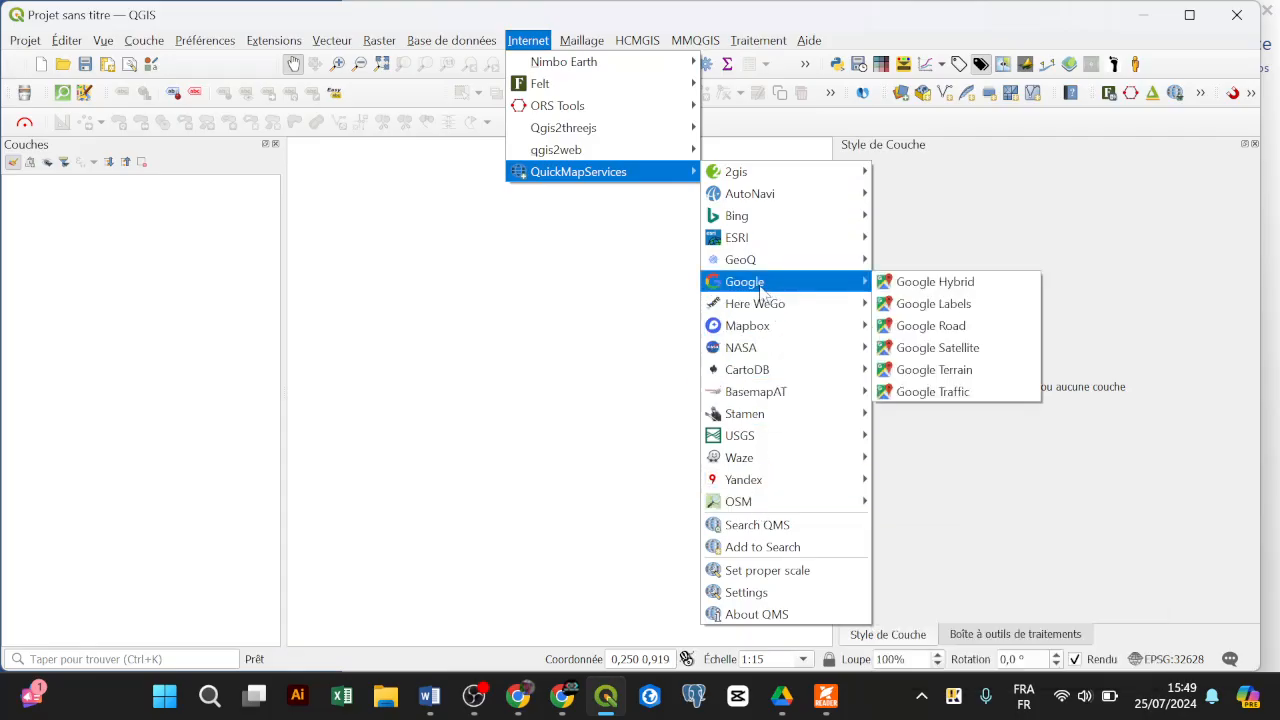
left_click(955, 347)
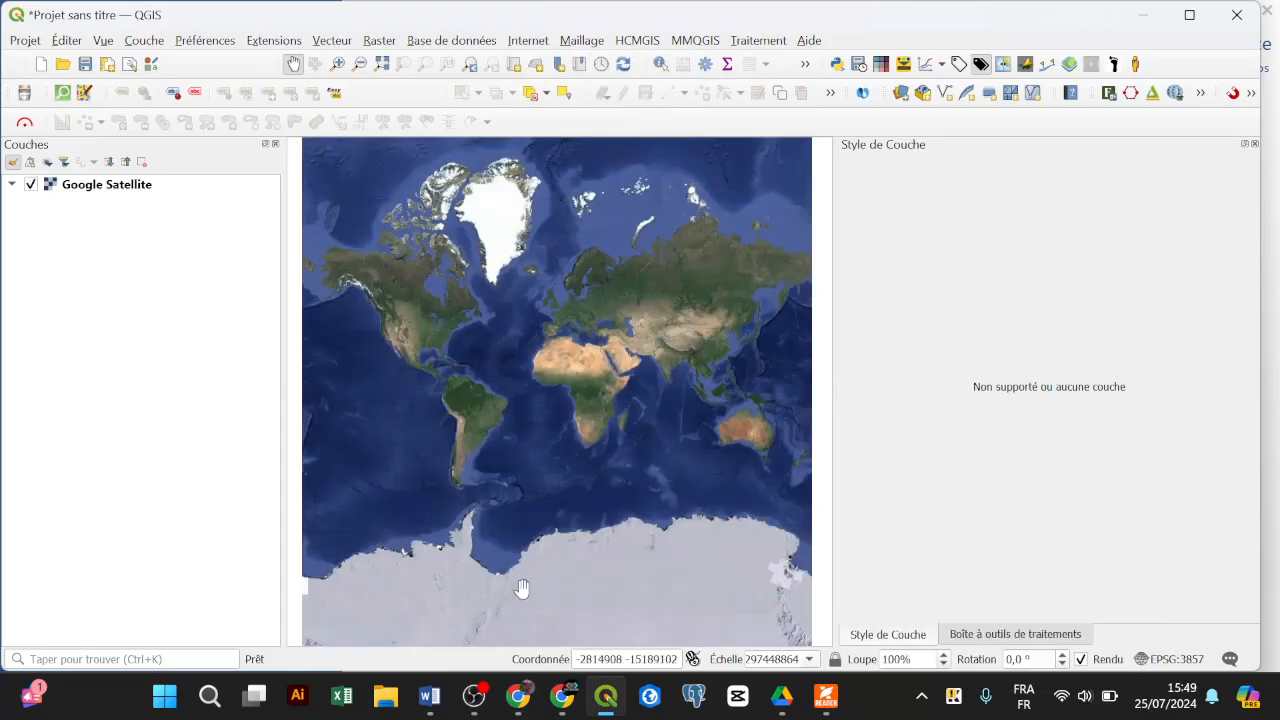
left_click(472, 700)
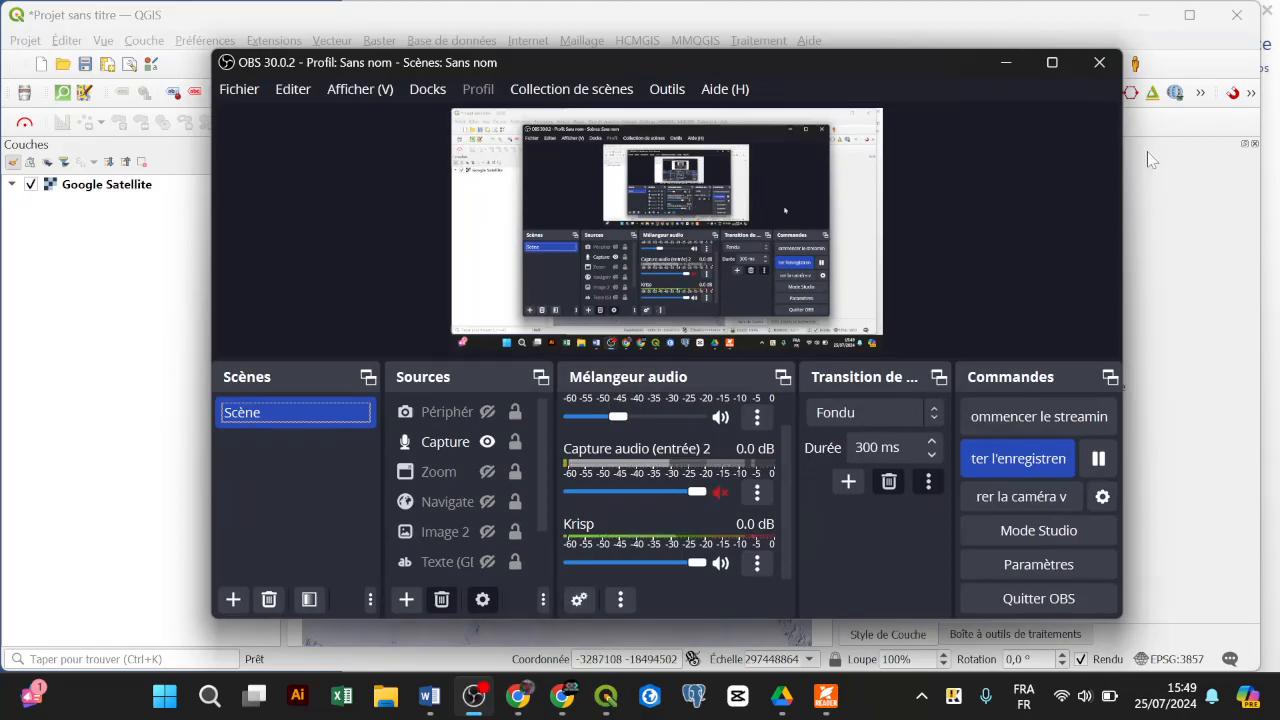
left_click(1005, 62)
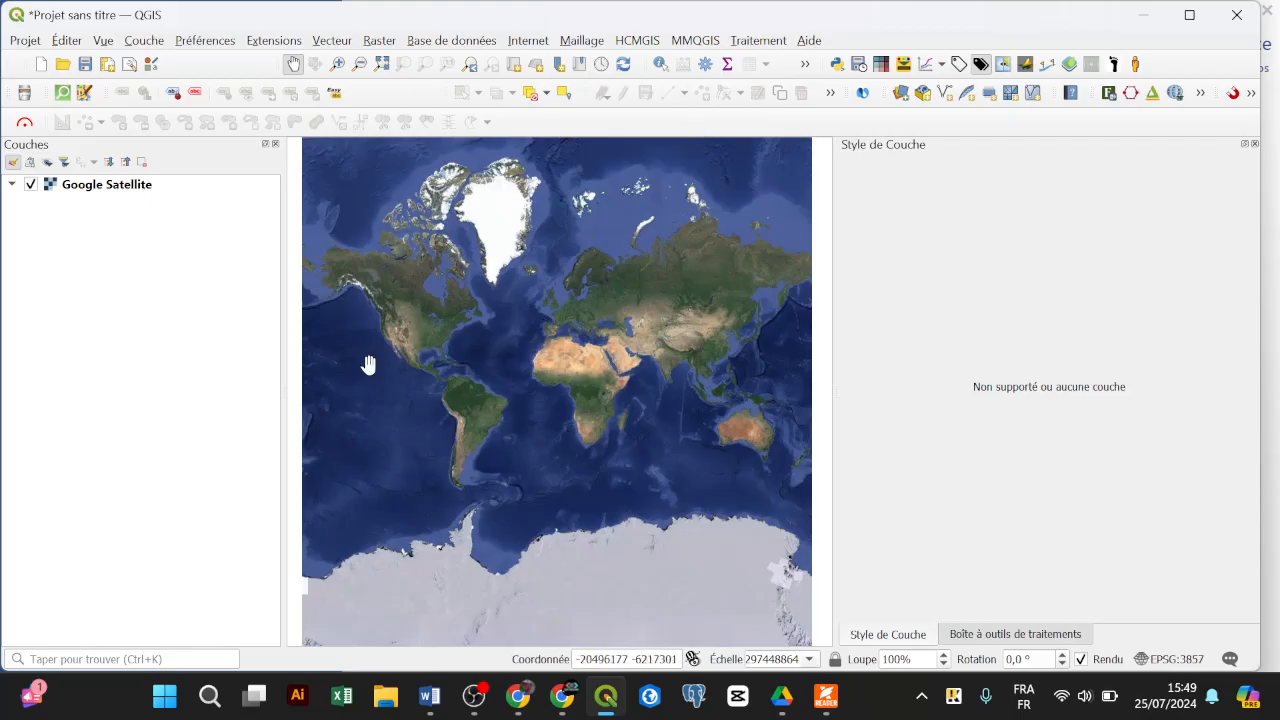
Examine the satellite imagery along Senegal's Atlantic coast and the land just inland of it
scroll(545, 383, "up", 3)
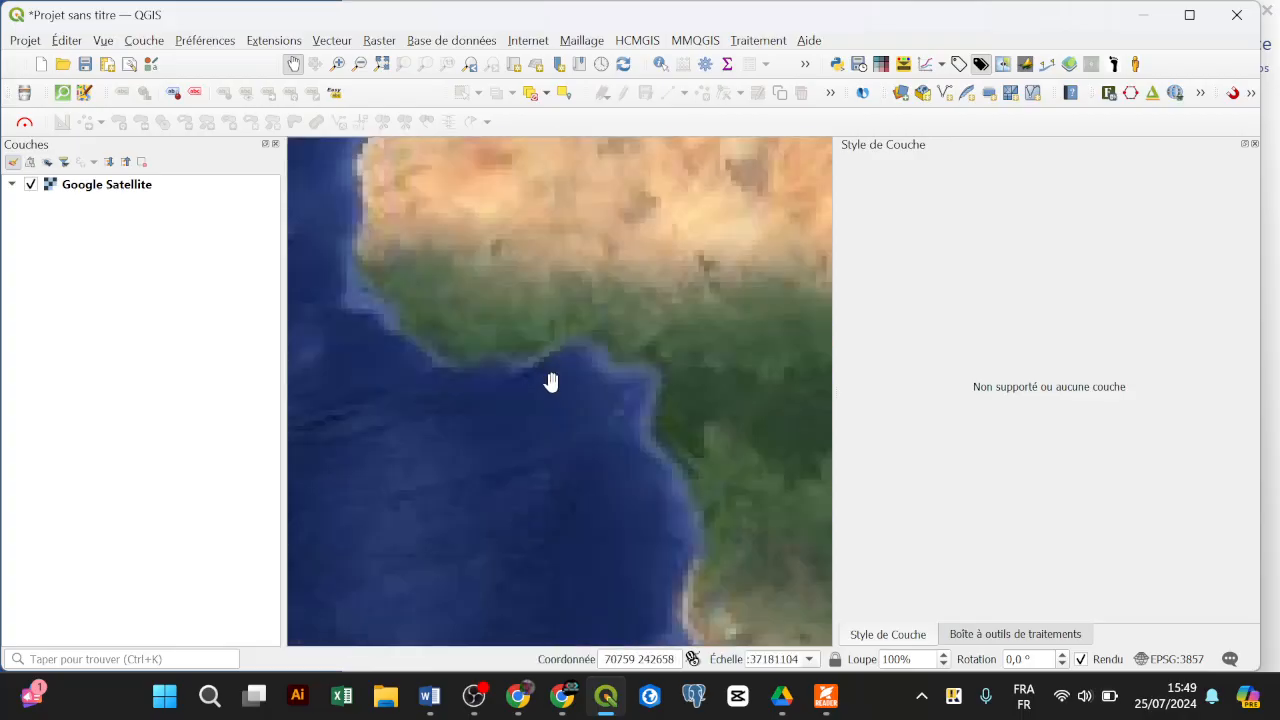
left_click_drag(386, 289, 464, 305)
scroll(435, 264, "up", 3)
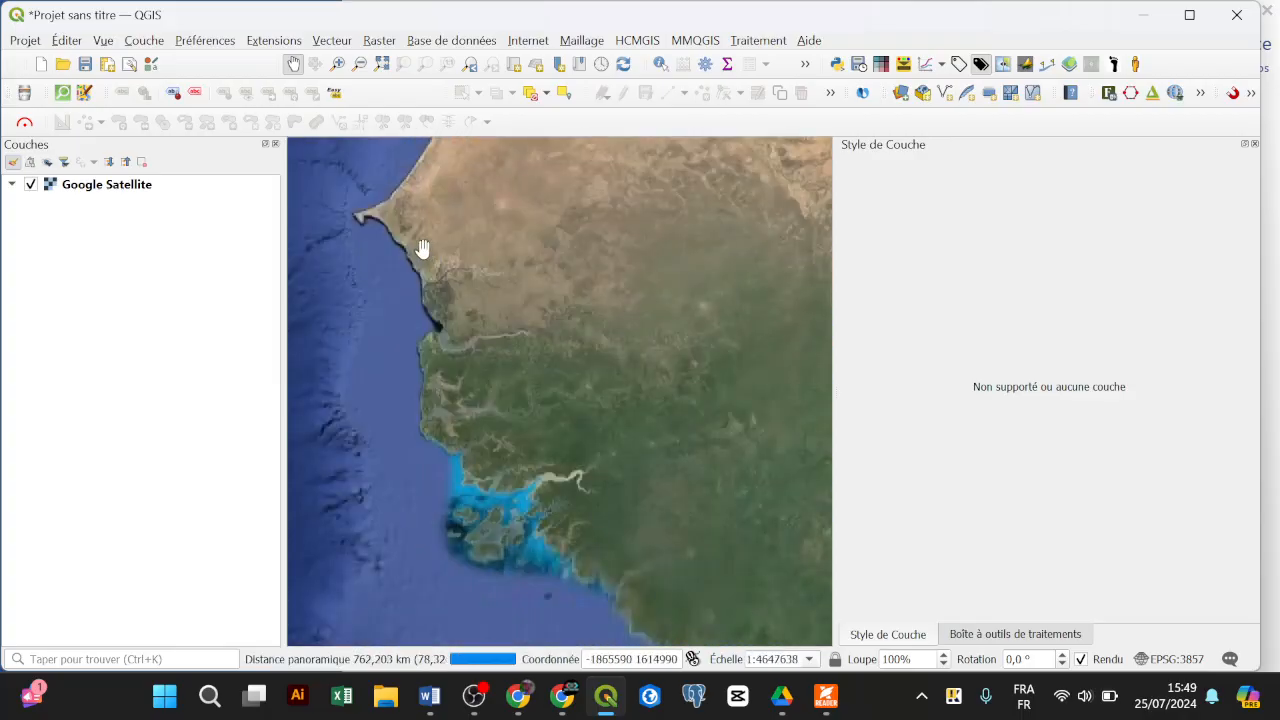
left_click_drag(408, 253, 429, 406)
scroll(393, 376, "up", 1)
scroll(391, 376, "up", 1)
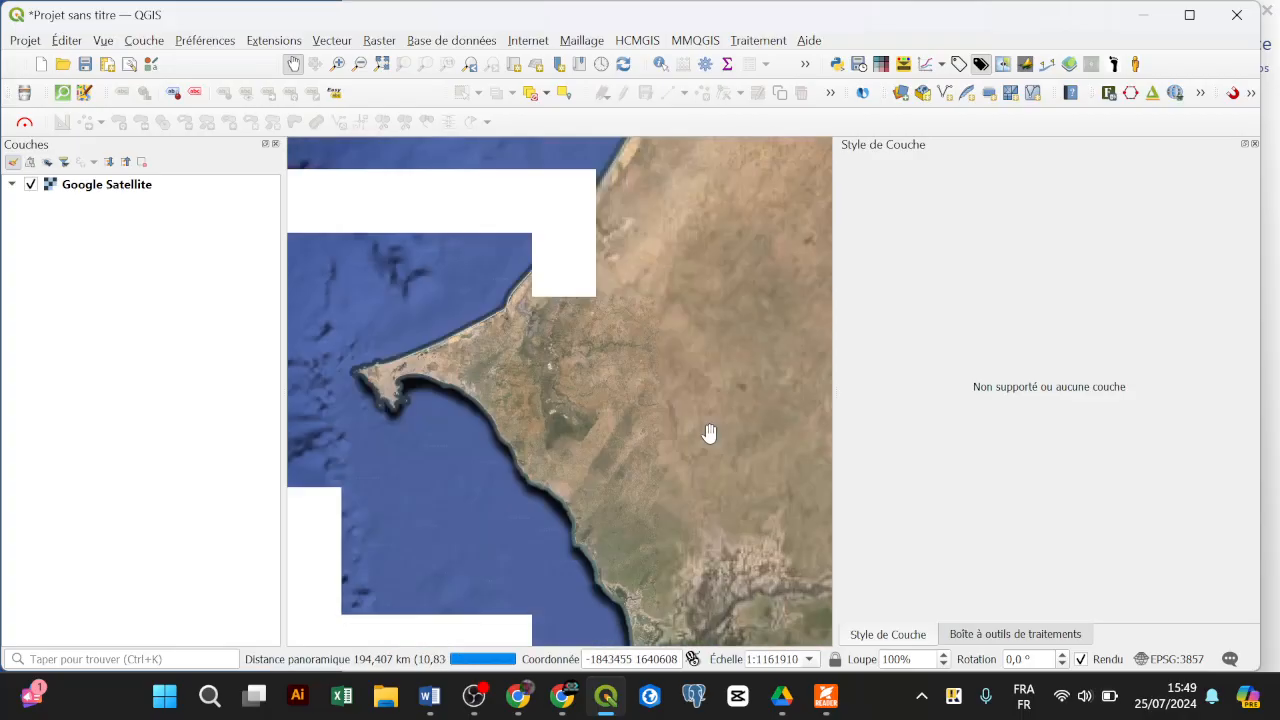
left_click_drag(706, 434, 535, 361)
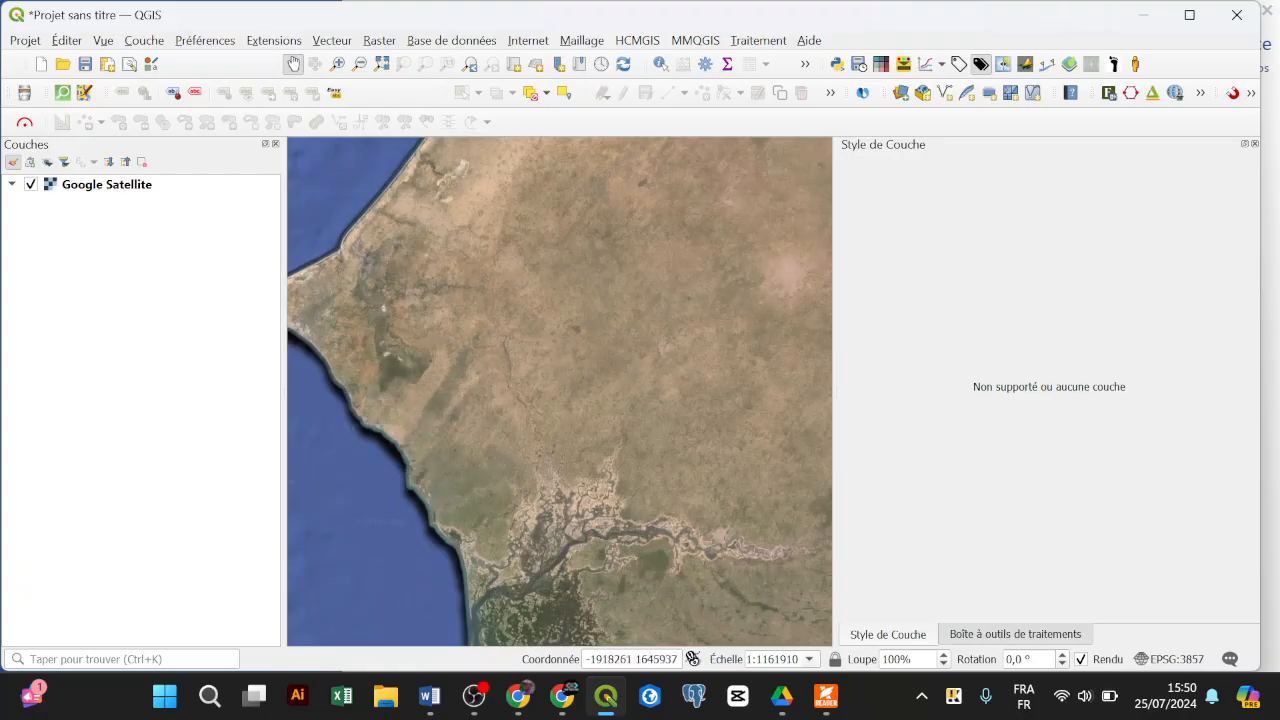
Search for Diourbel with the Nominatim geocoder and go to the first "Diourbel, Sénégal" result
key("ctrl+k")
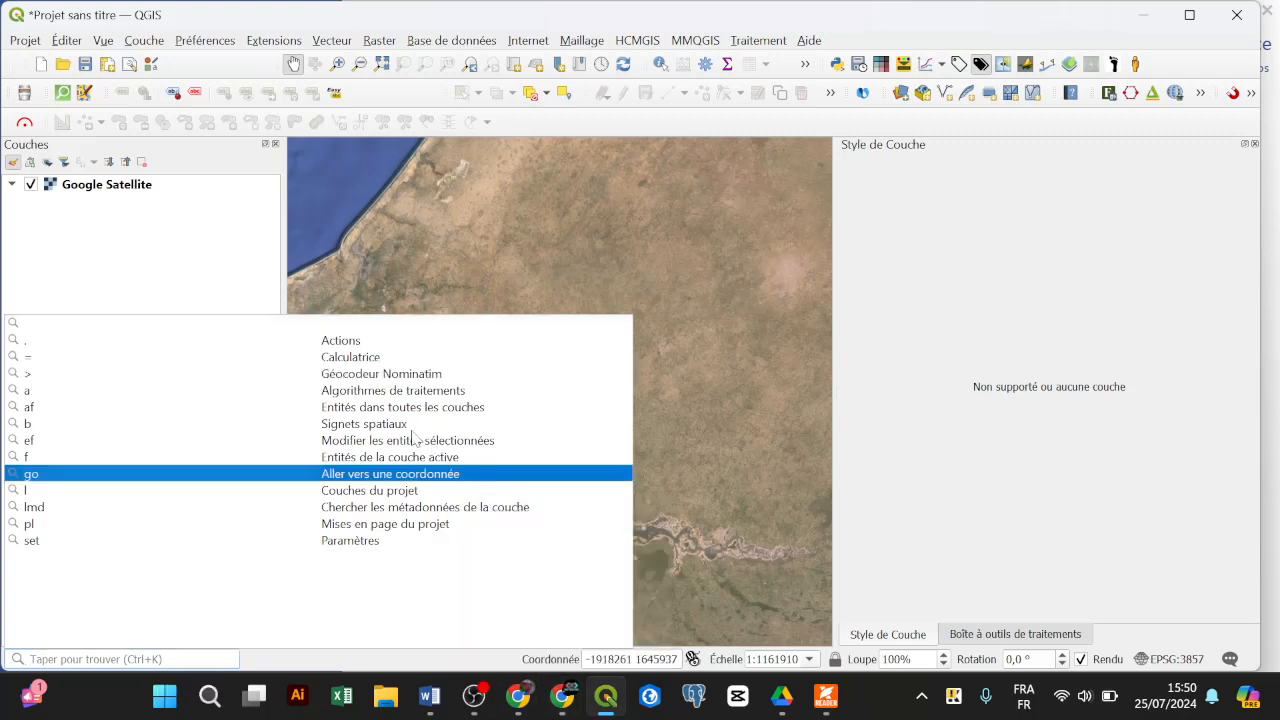
left_click(52, 378)
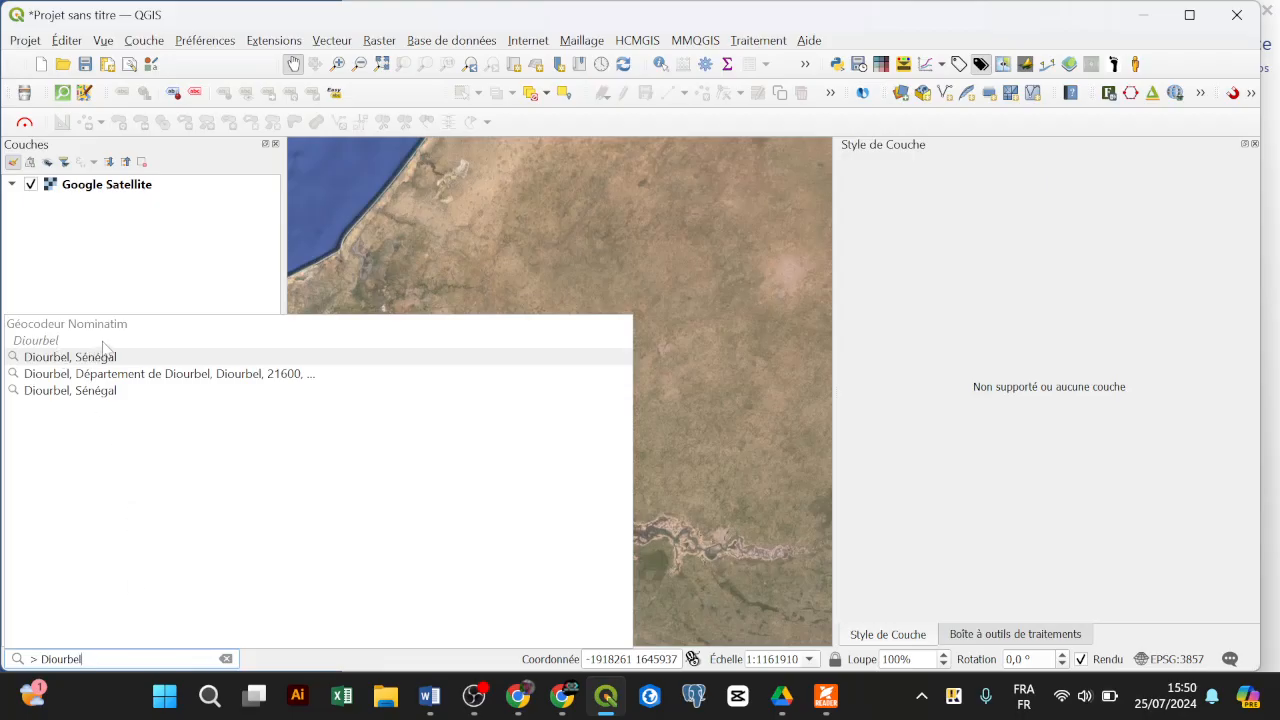
left_click(112, 358)
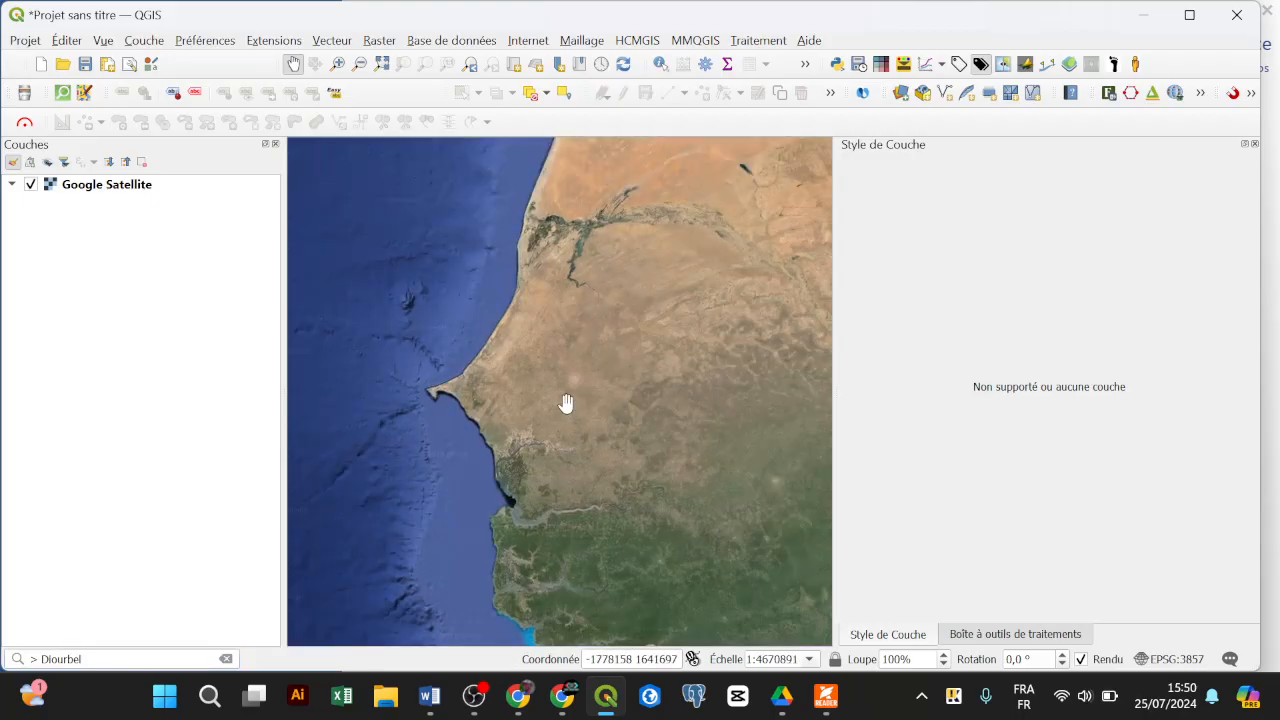
scroll(563, 399, "up", 4)
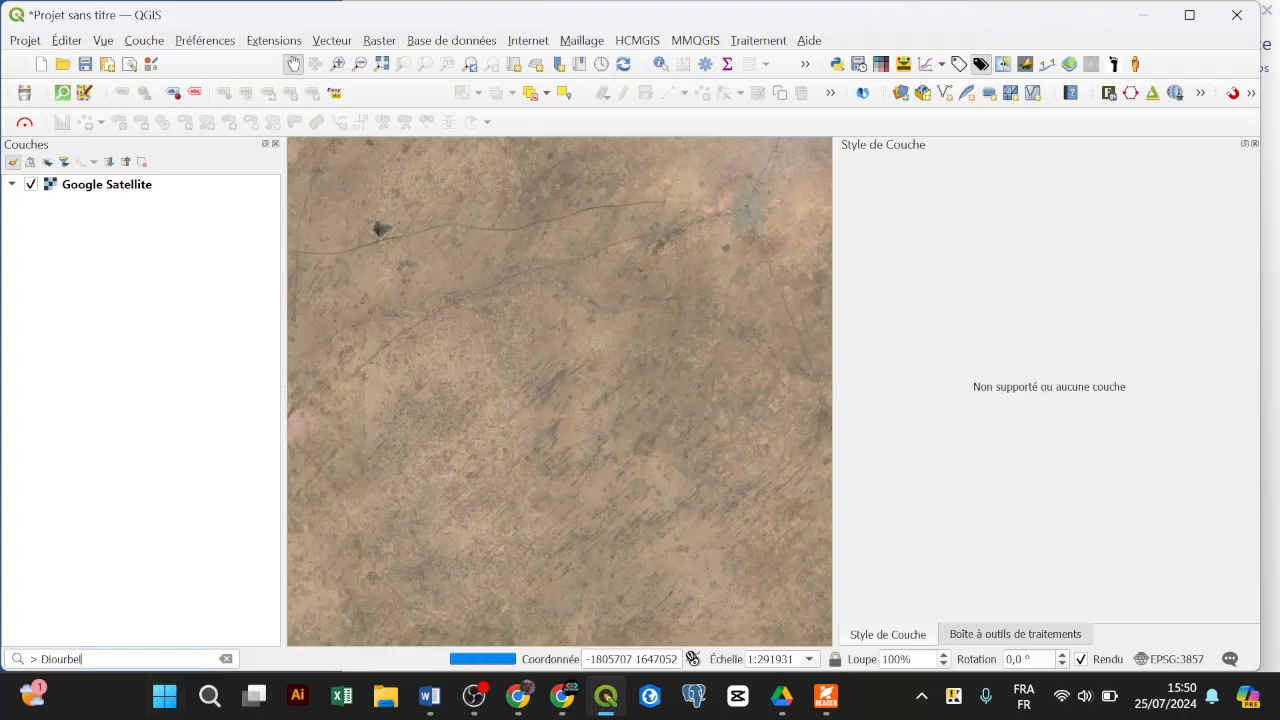
Try to reach the town by going back to the first "Diourbel, Sénégal" result and examining that area more closely
left_click(97, 659)
left_click(124, 362)
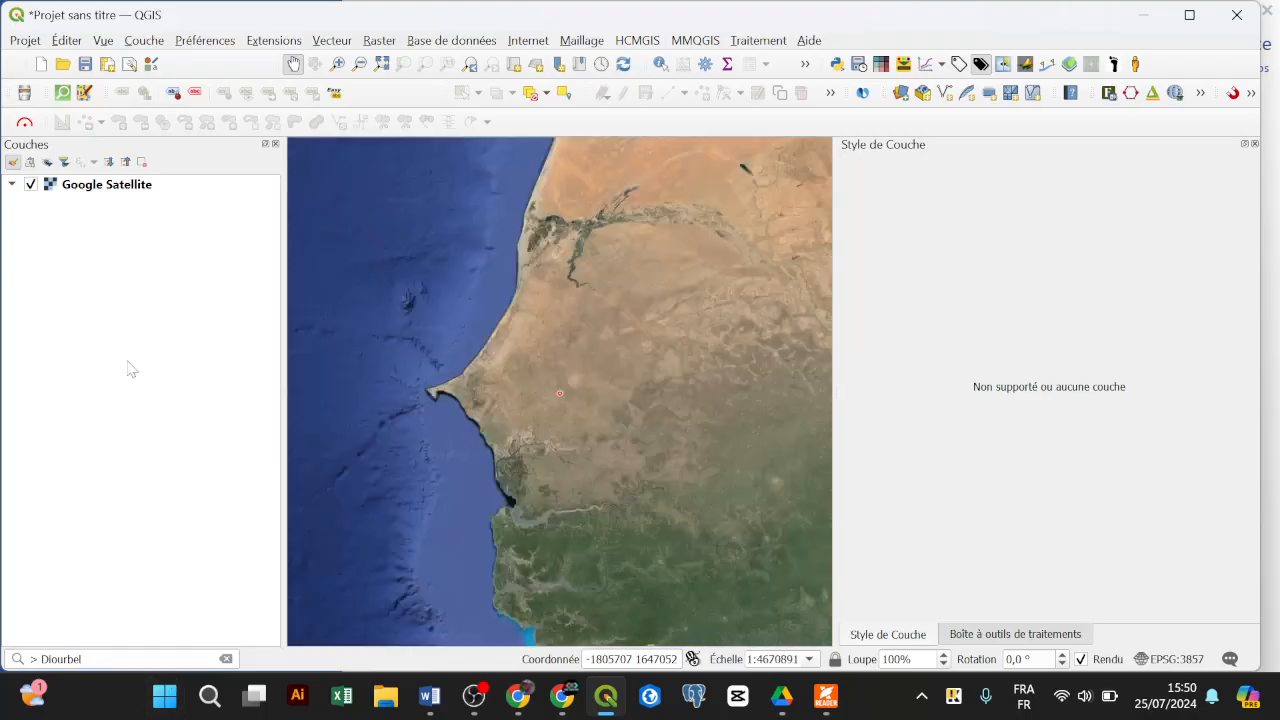
scroll(561, 389, "up", 1)
scroll(561, 389, "up", 8)
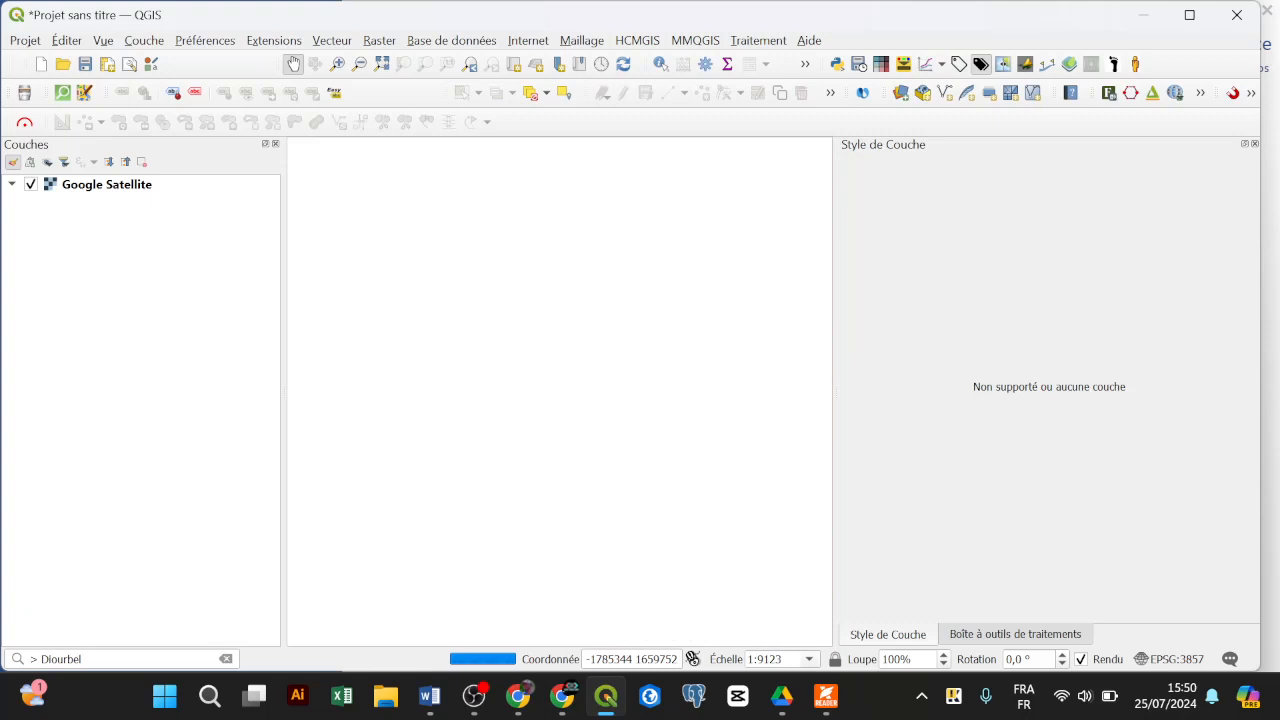
Bring the map to the town of Diourbel using another of the geocoder's Diourbel results
left_click(100, 659)
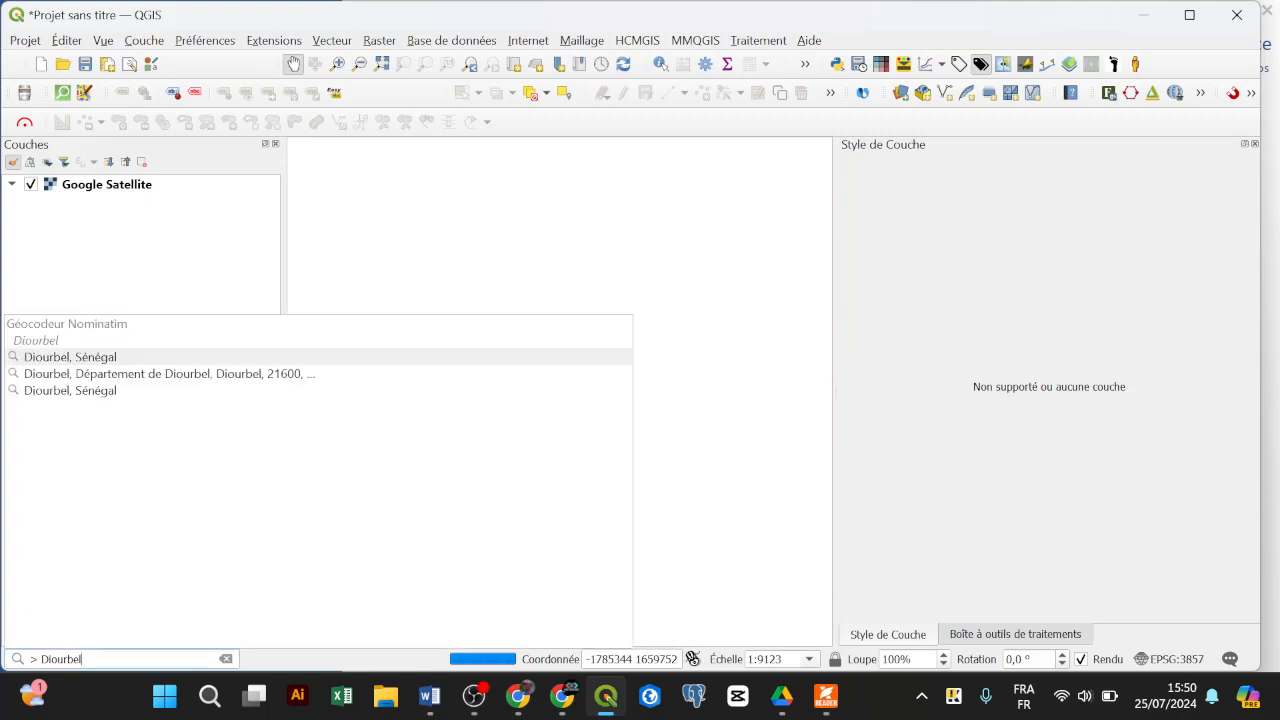
left_click(141, 384)
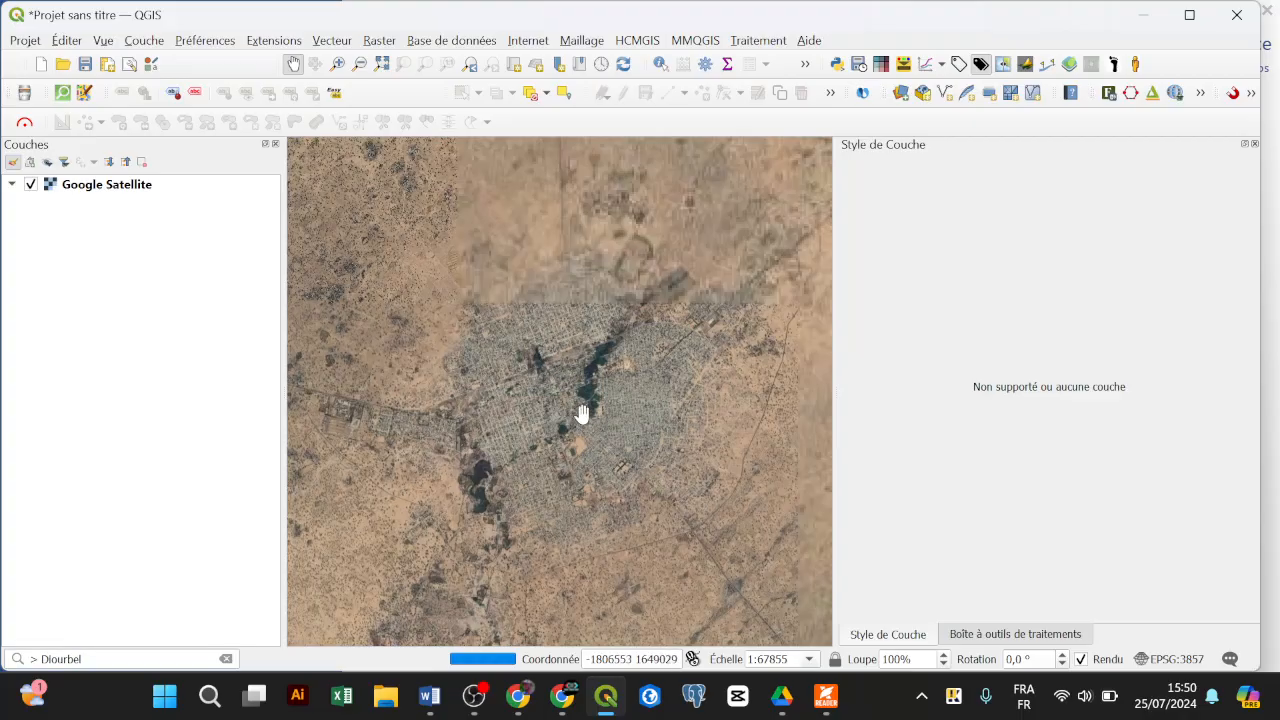
scroll(591, 401, "up", 2)
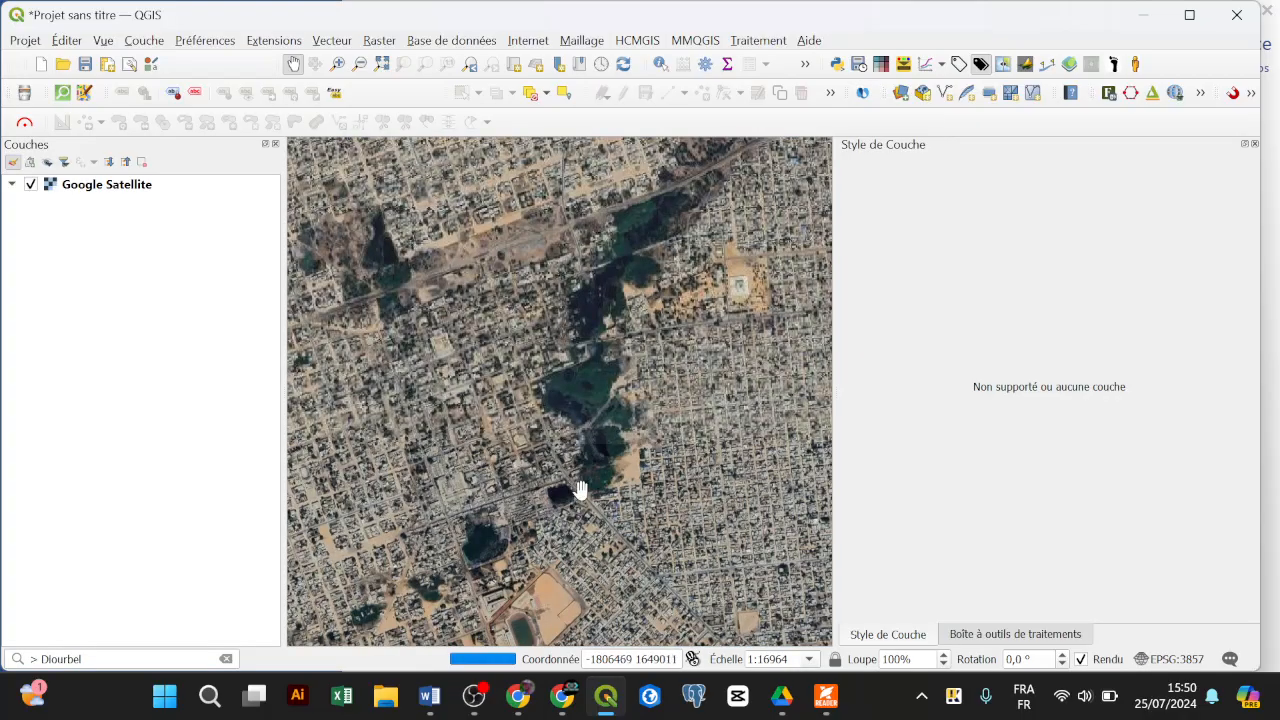
Examine the satellite imagery of Diourbel around the stadium and the large building complex southwest of it
left_click_drag(583, 511, 577, 437)
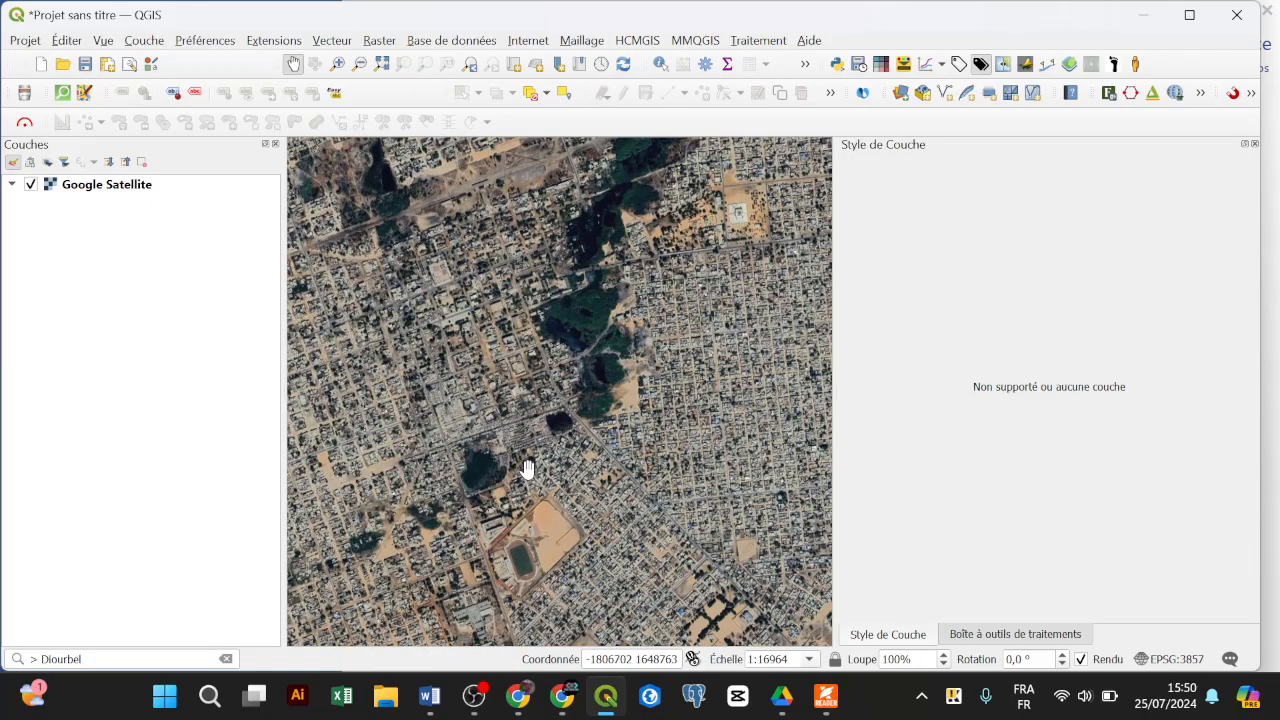
left_click_drag(551, 409, 571, 446)
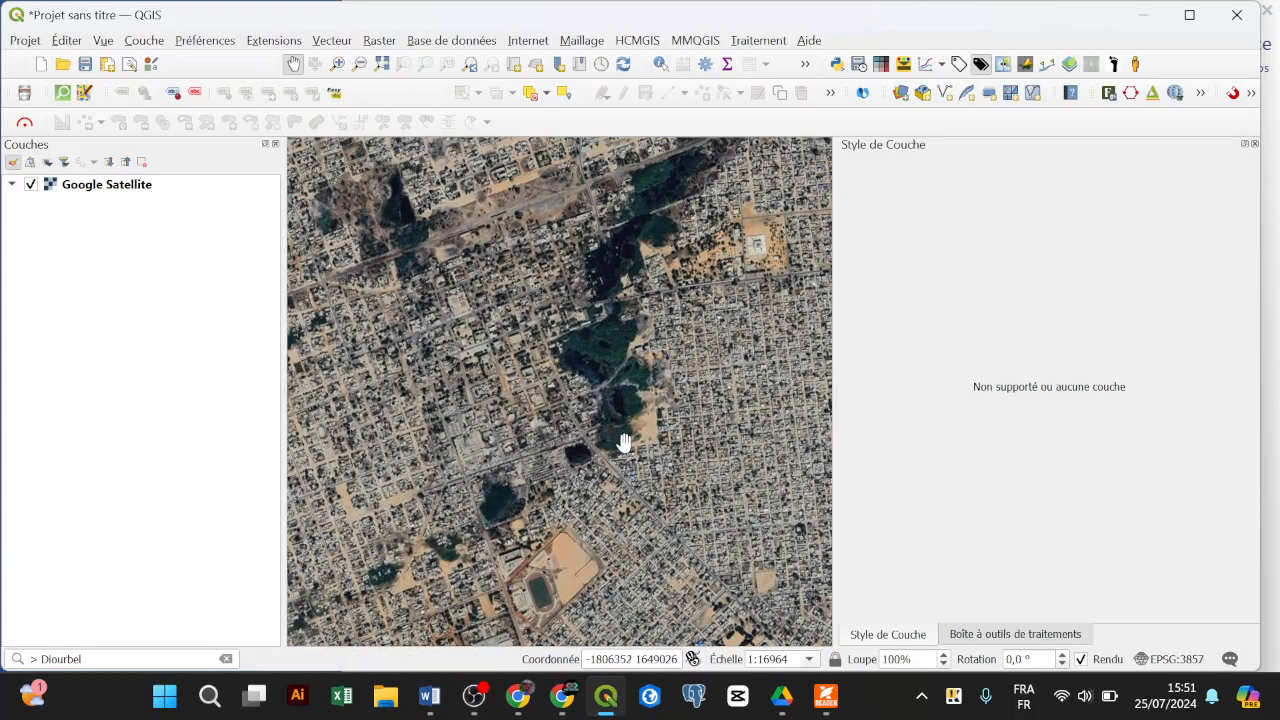
left_click_drag(514, 610, 608, 356)
scroll(566, 423, "up", 1)
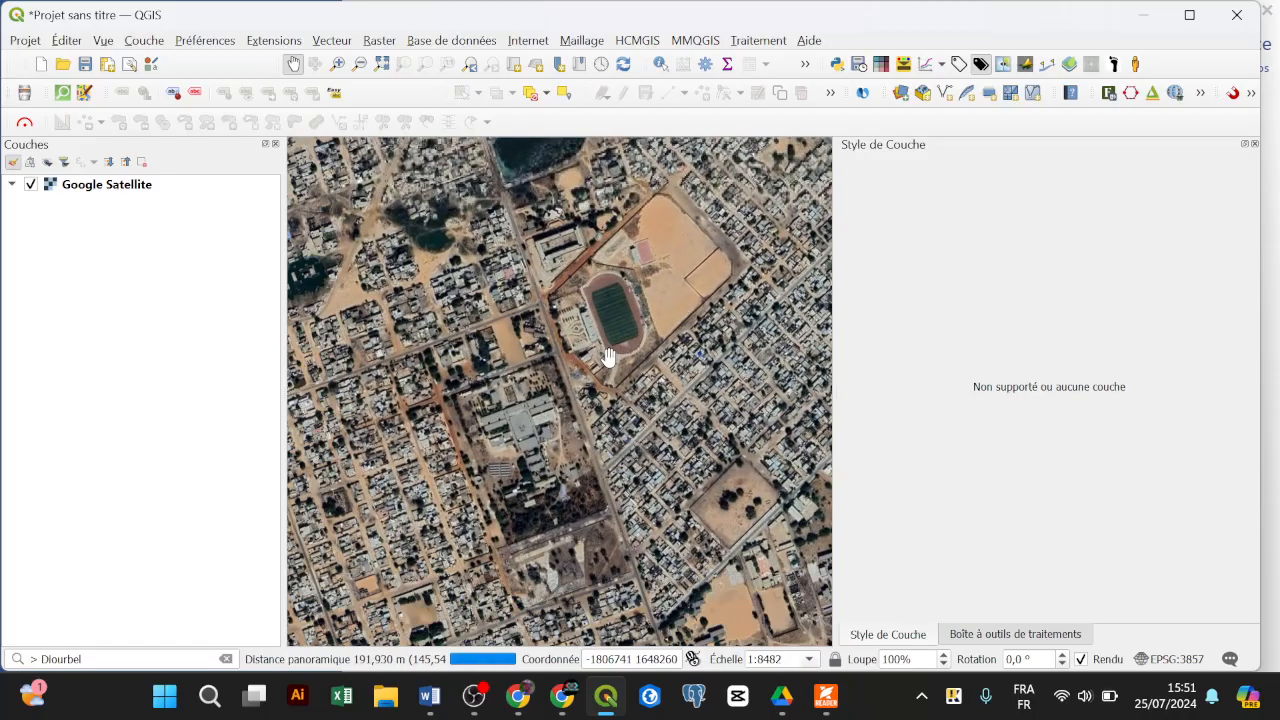
left_click_drag(546, 514, 548, 472)
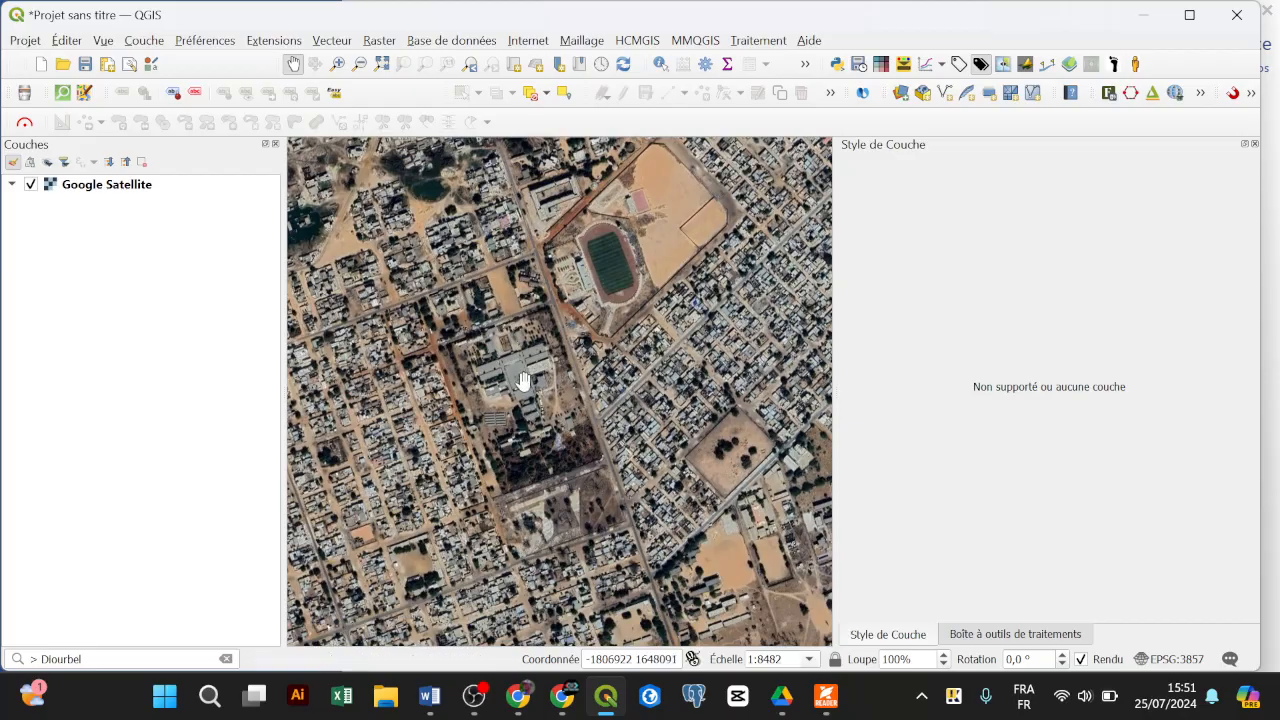
left_click_drag(522, 380, 542, 398)
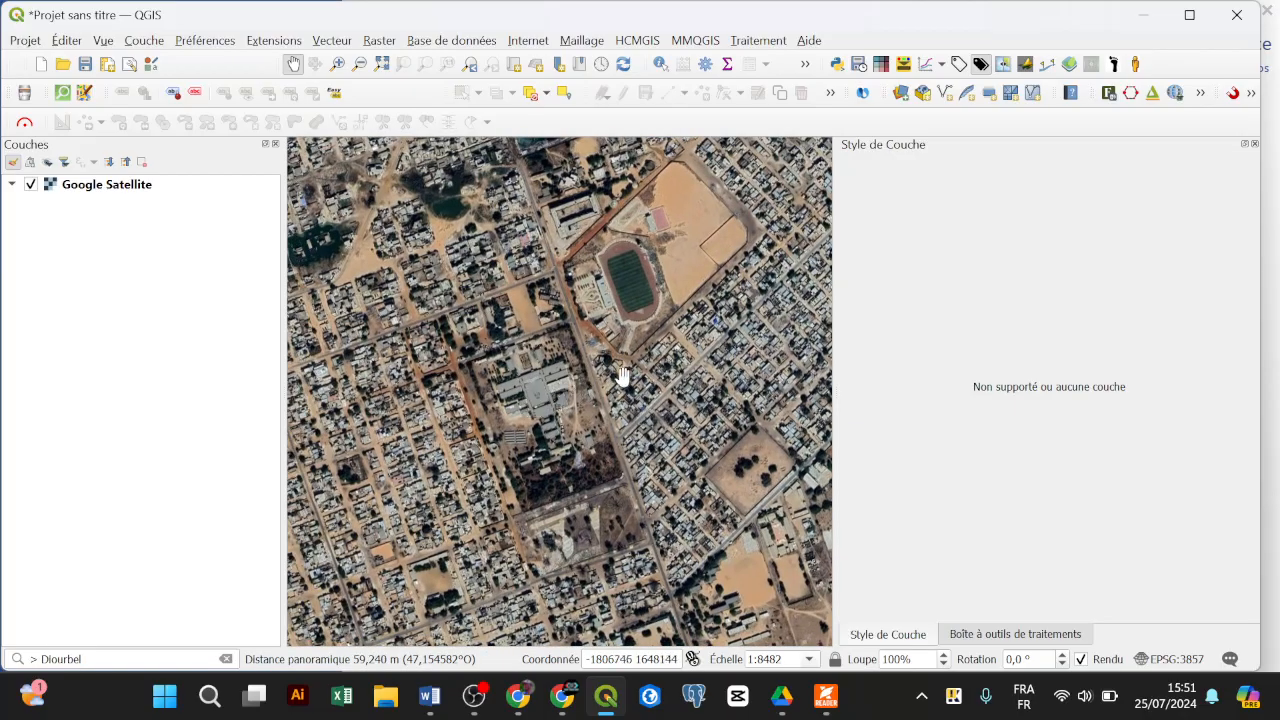
scroll(605, 362, "up", 1)
left_click_drag(587, 360, 593, 432)
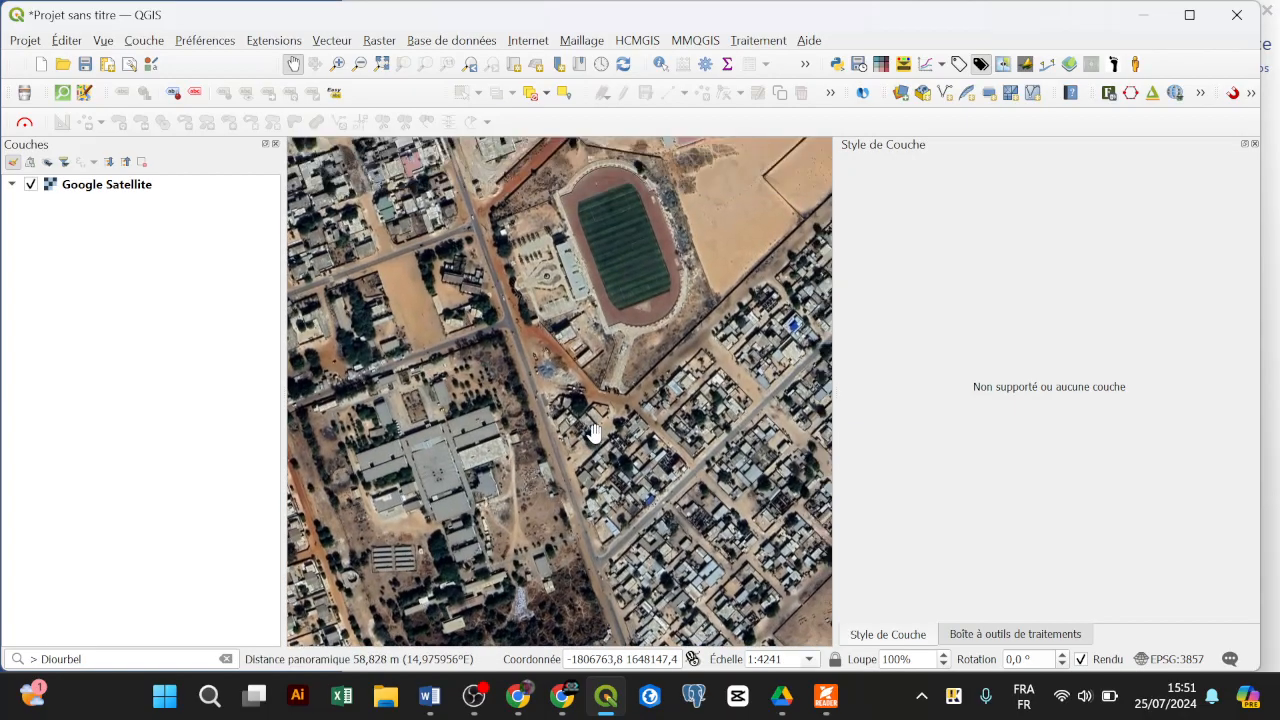
Widen the map canvas and frame the stadium together with the walled sandy ground northeast of it
left_click_drag(734, 359, 645, 467)
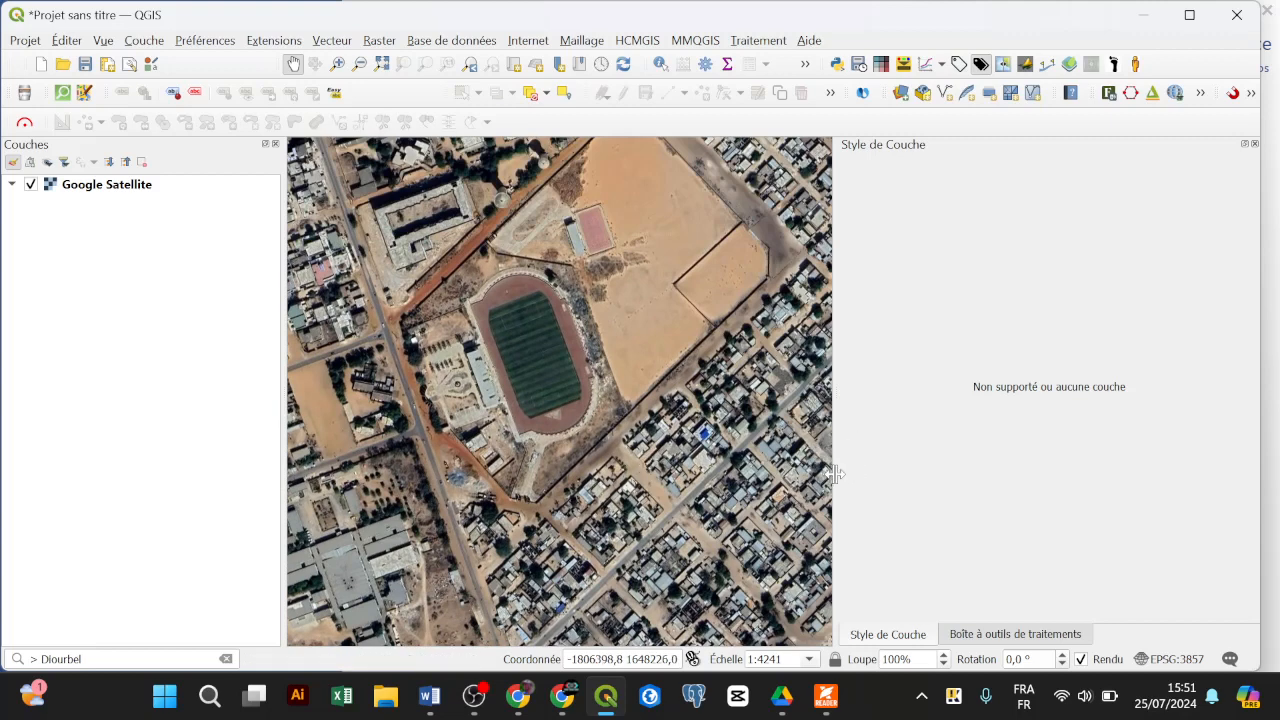
left_click_drag(835, 474, 943, 463)
left_click_drag(791, 428, 764, 517)
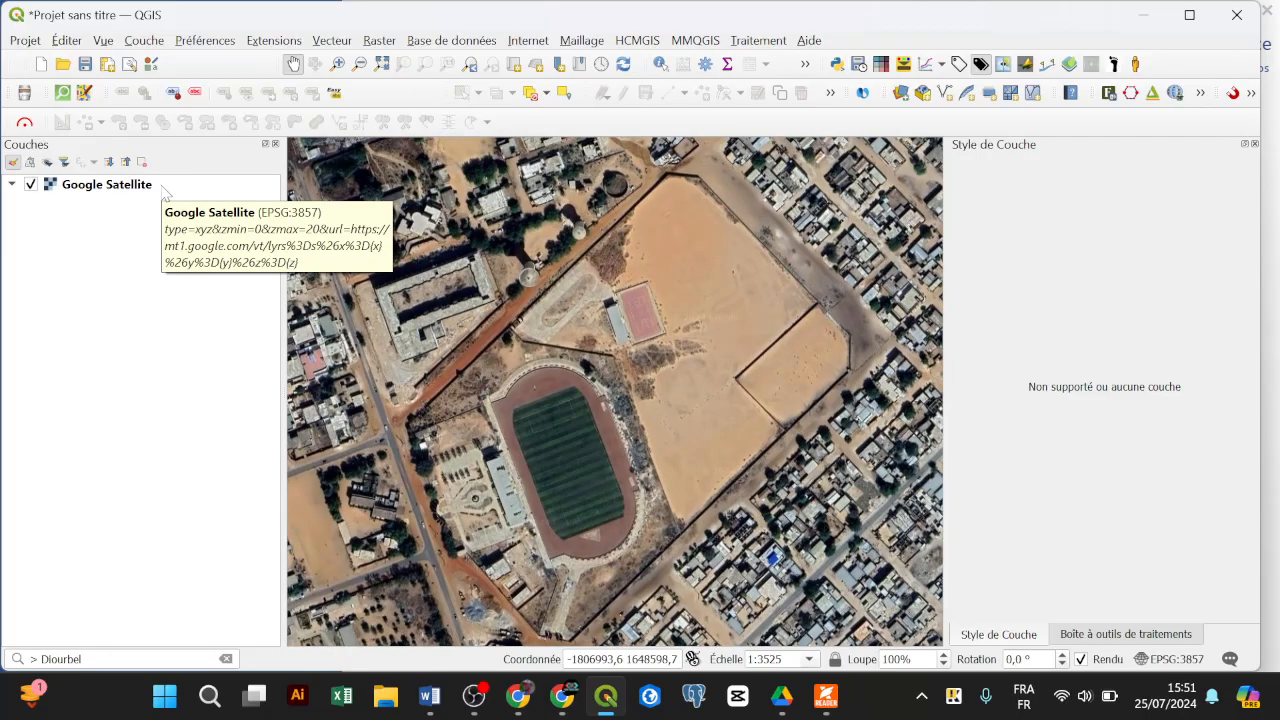
Start exporting the Google Satellite layer as a raw-data GeoTIFF with VRT creation turned off
left_click(130, 185)
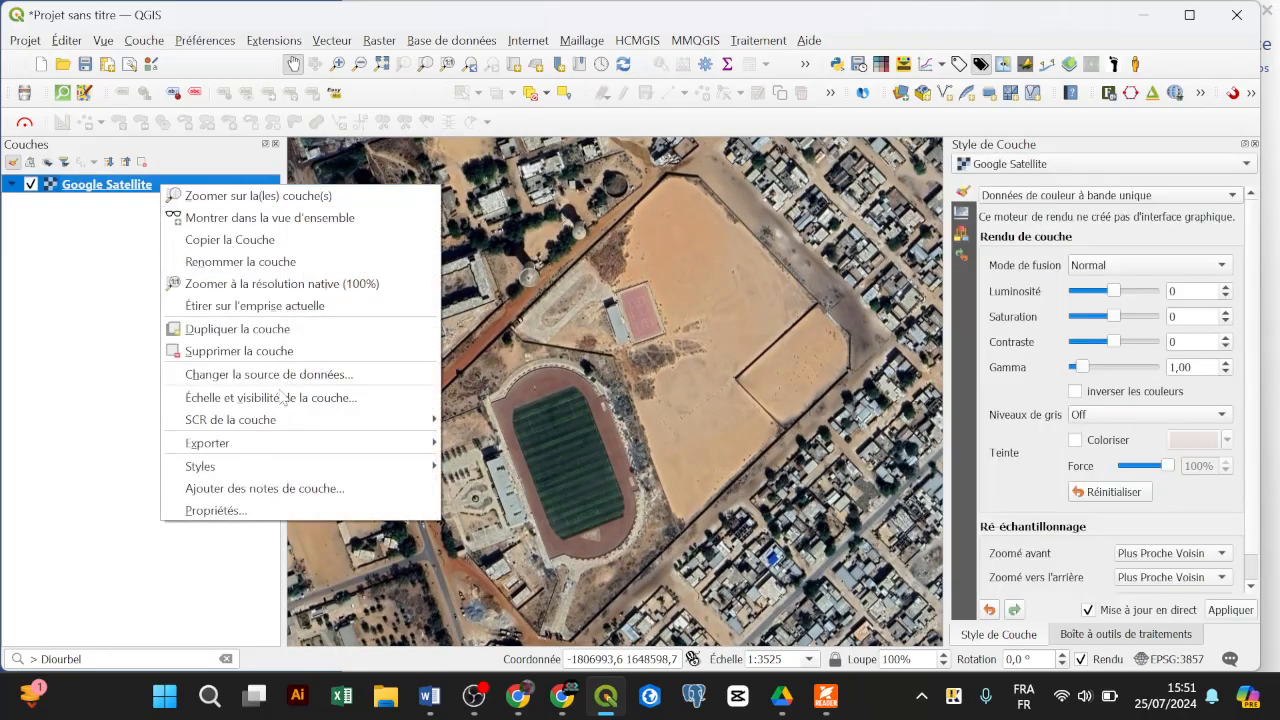
mouse_move(343, 444)
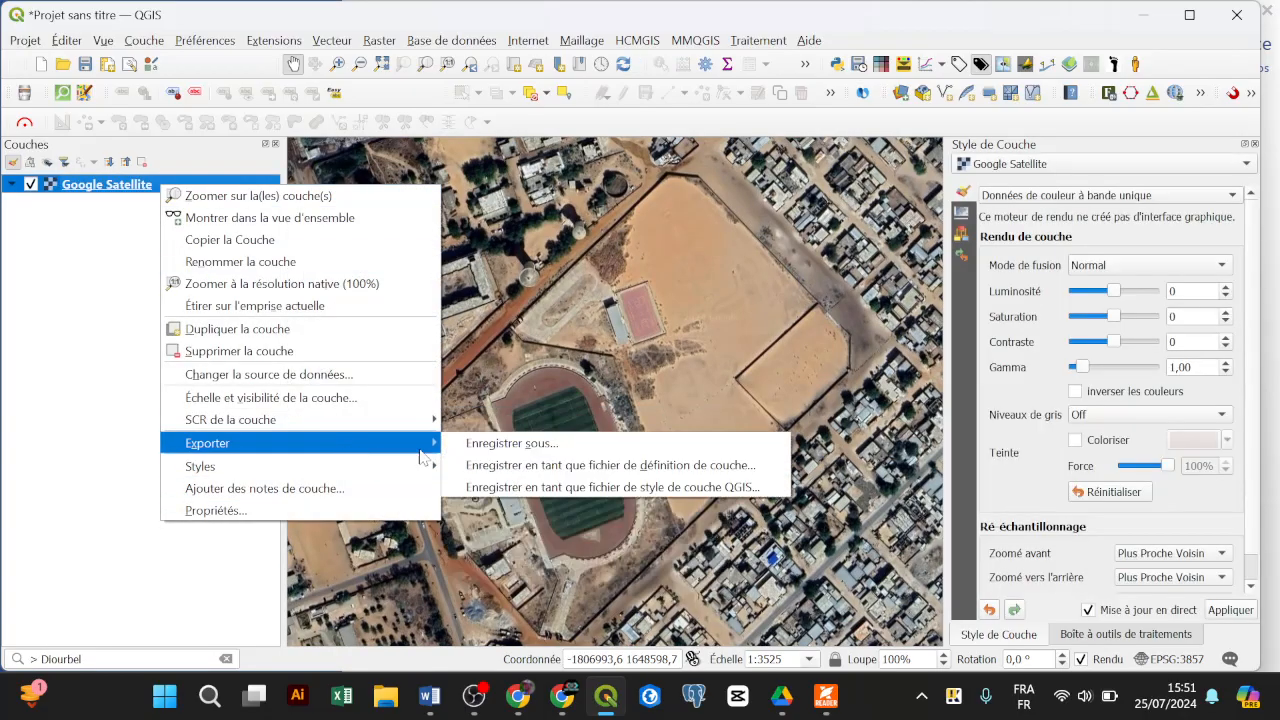
left_click(511, 443)
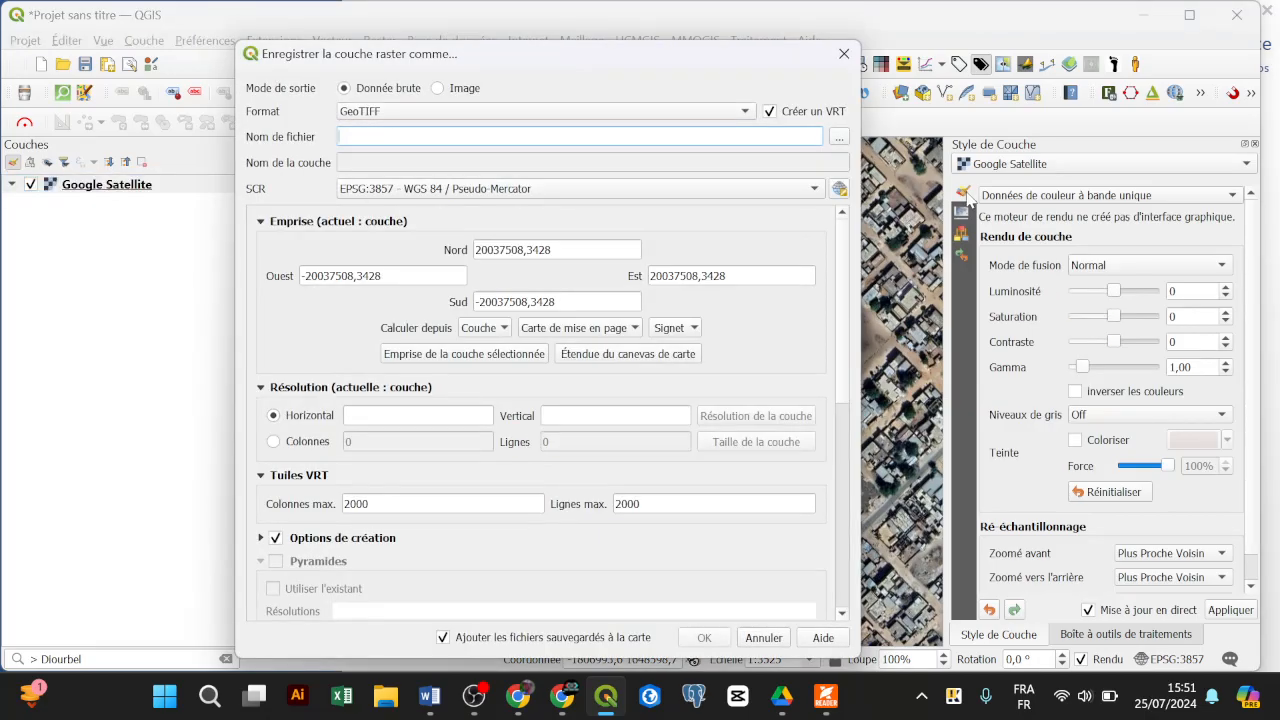
left_click(799, 115)
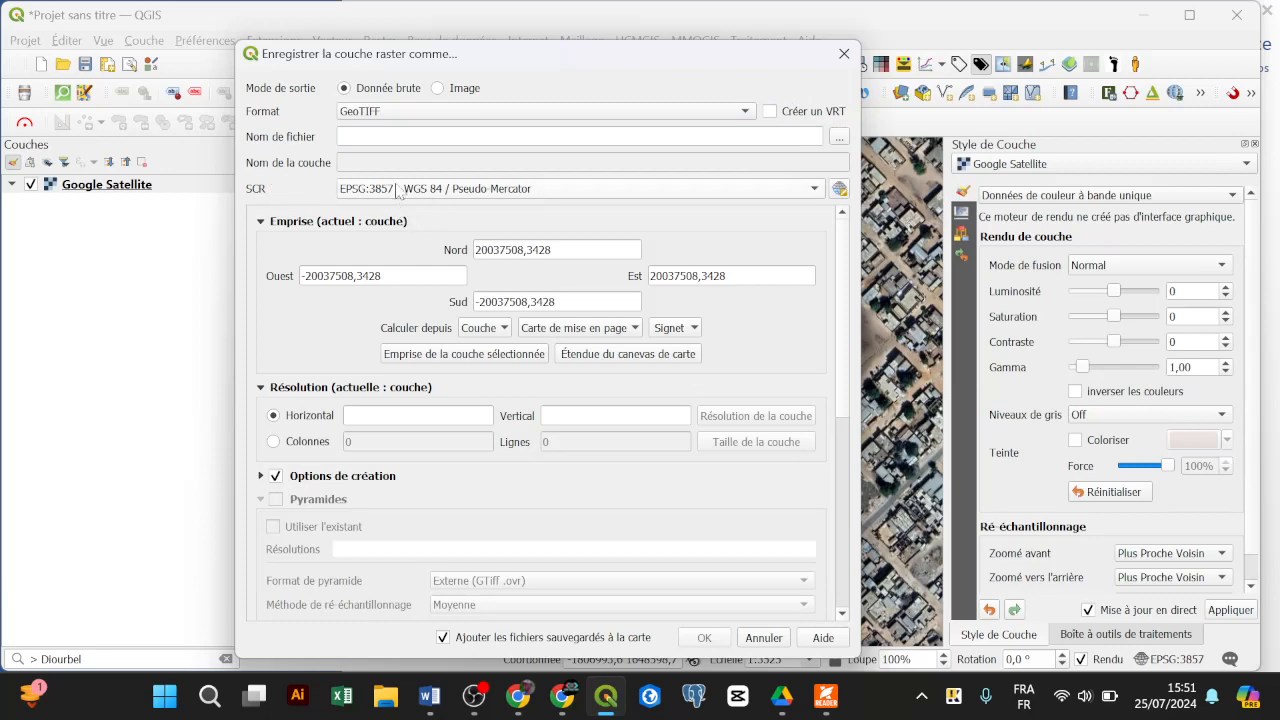
Set the export's CRS to EPSG:32628 - WGS 84 / UTM zone 28N and its extent to the map canvas
left_click(430, 189)
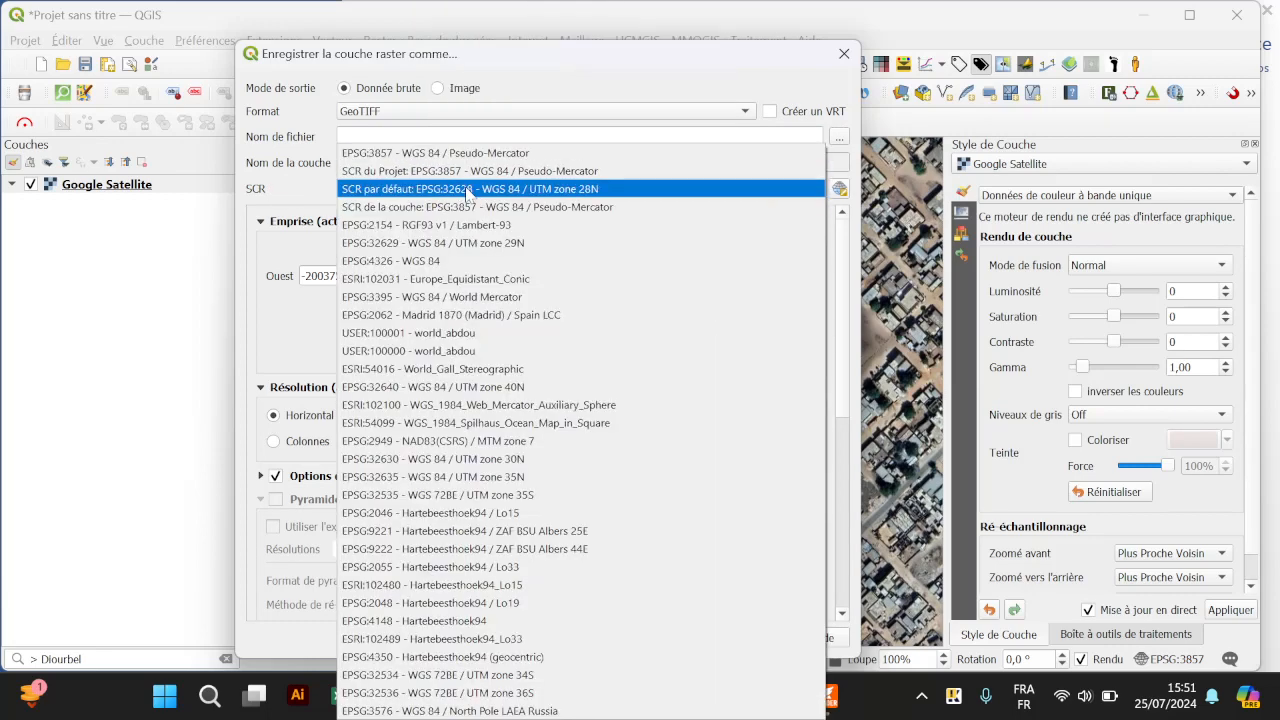
left_click(555, 190)
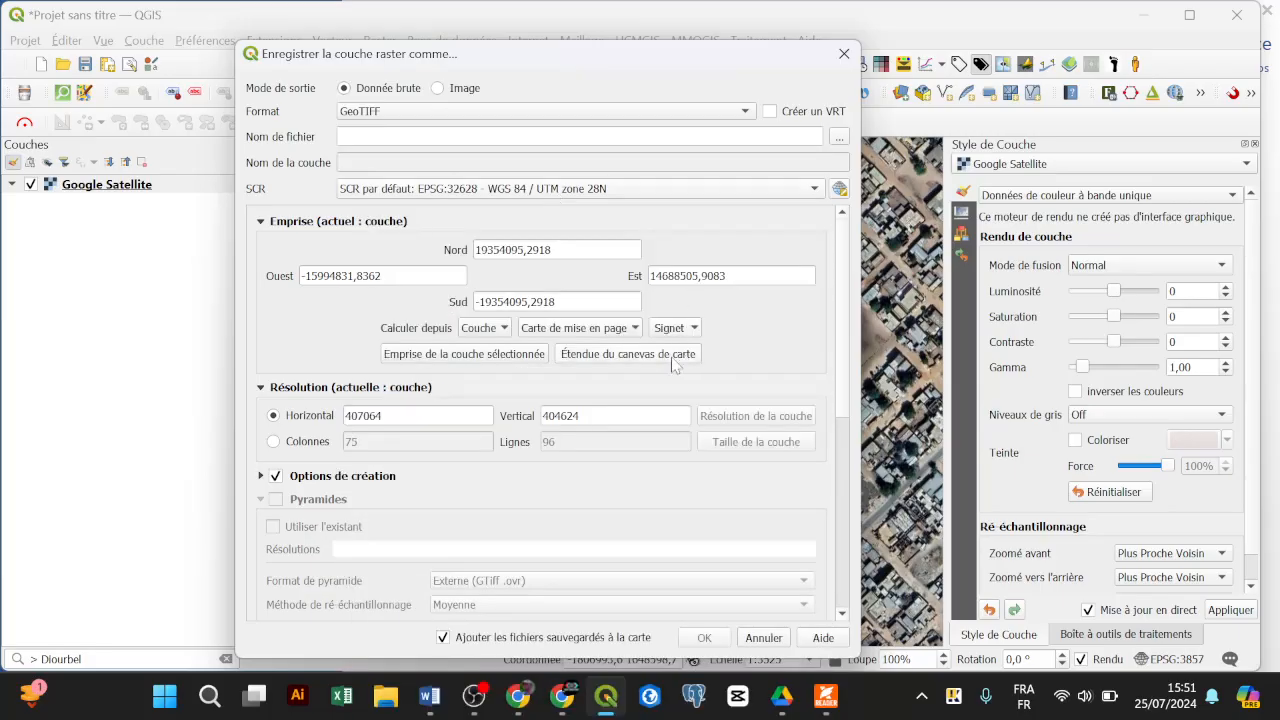
left_click(590, 356)
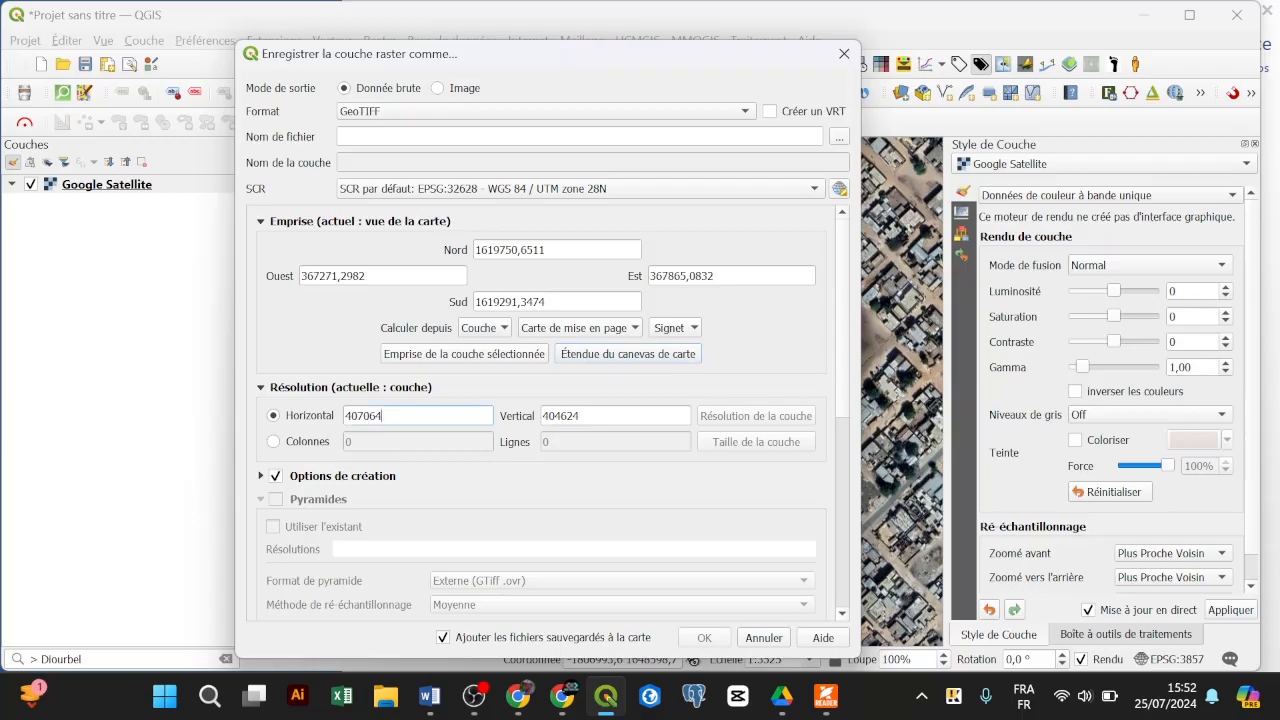
Set the export's horizontal and vertical resolution to 0.25
left_click_drag(382, 415, 308, 424)
type("1")
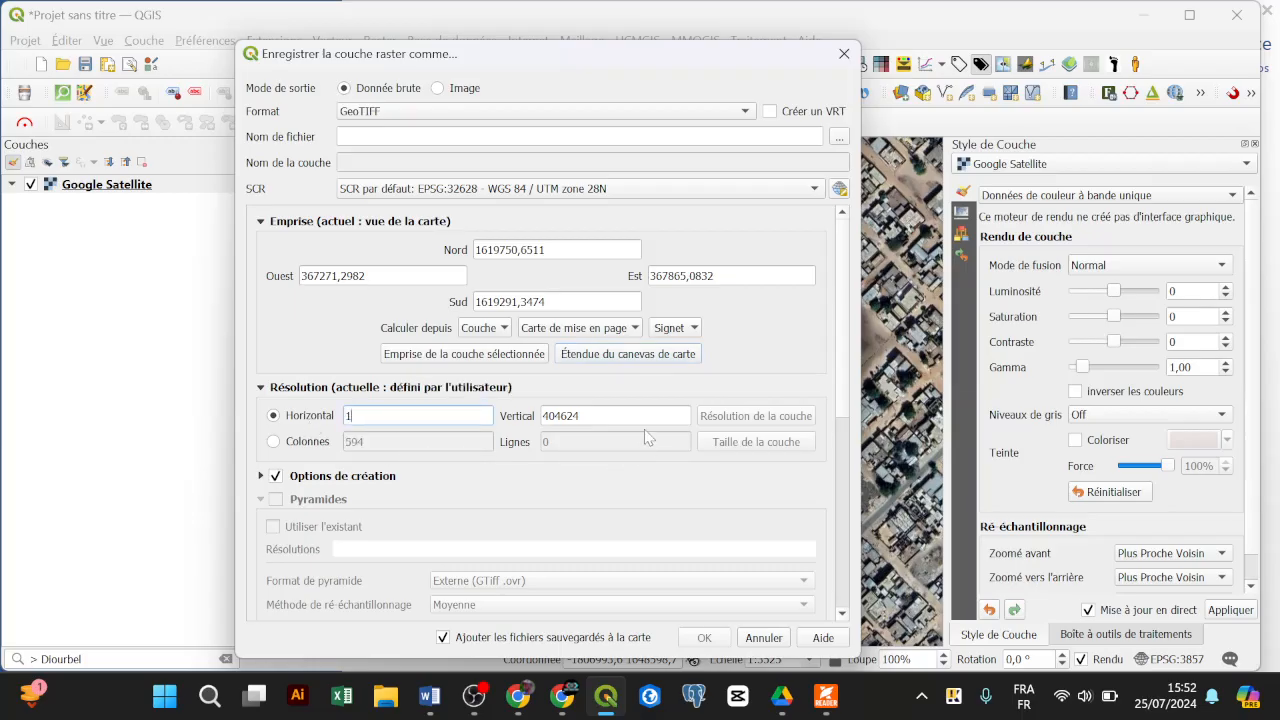
key("Tab")
type("1")
left_click_drag(348, 415, 340, 421)
type("0.25")
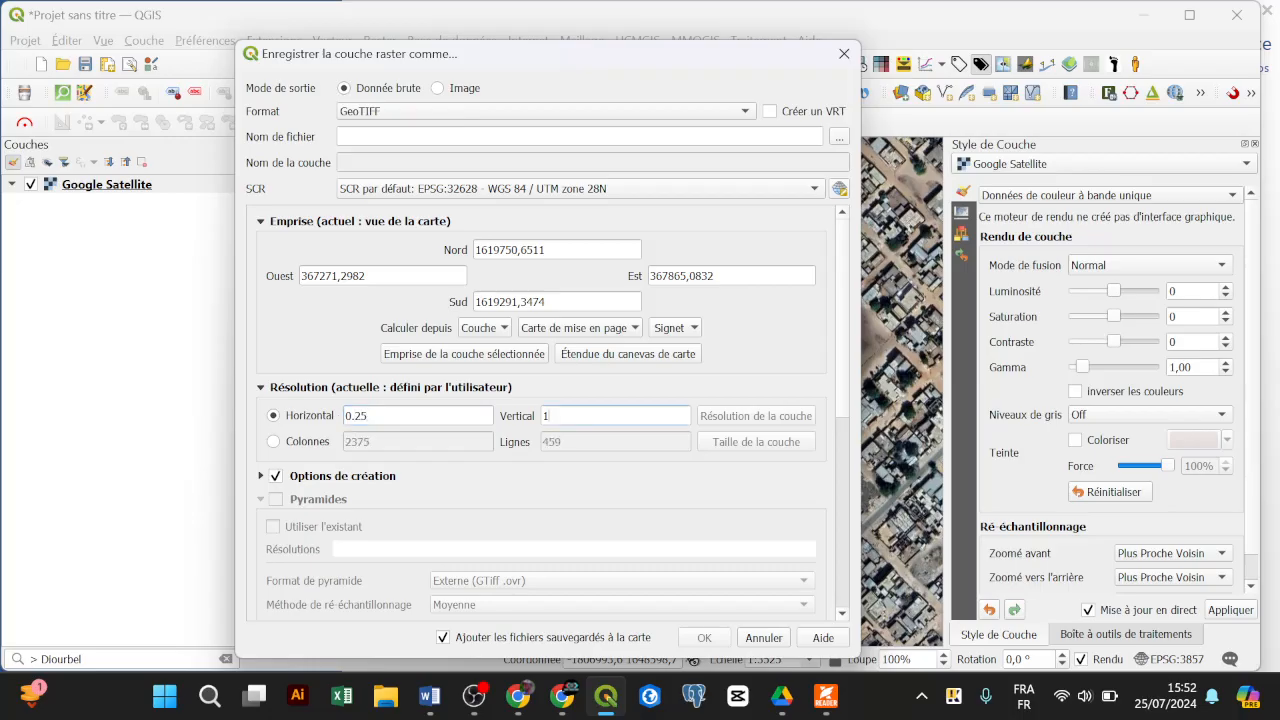
left_click_drag(547, 415, 506, 410)
type("0.25")
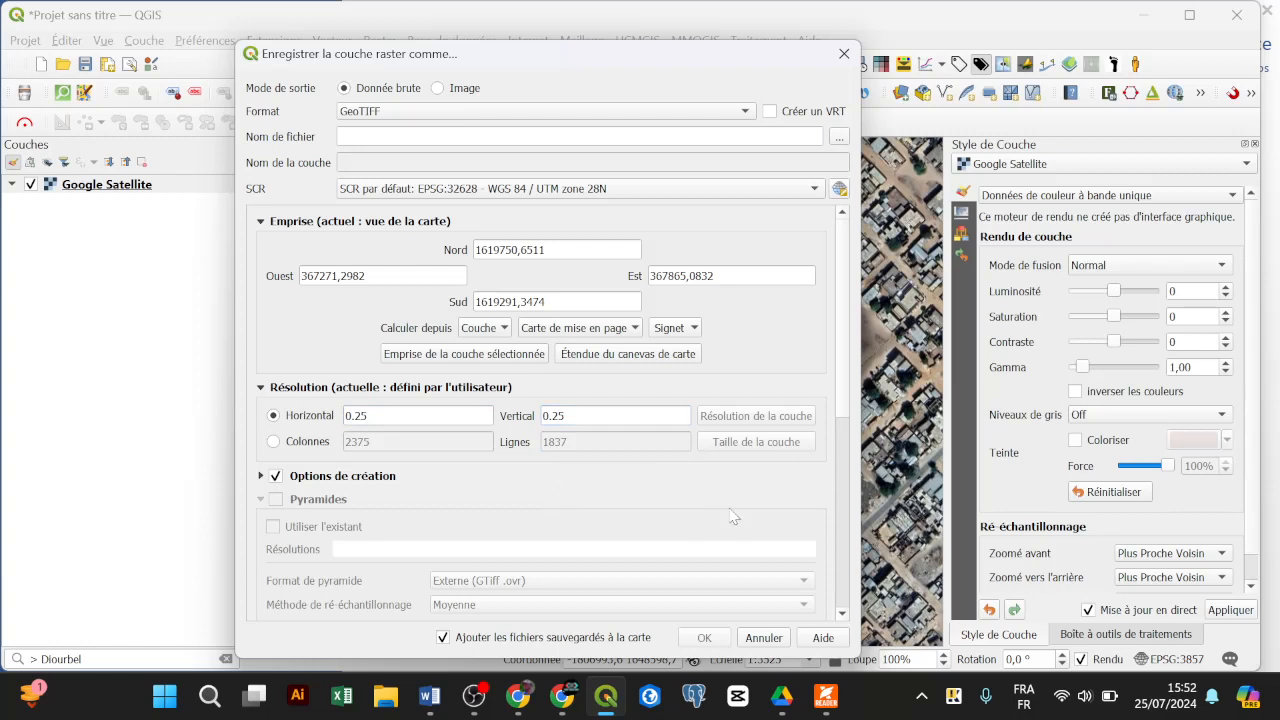
Create a folder named SEGMENTATION on the desktop and open it as the export's destination
left_click(838, 136)
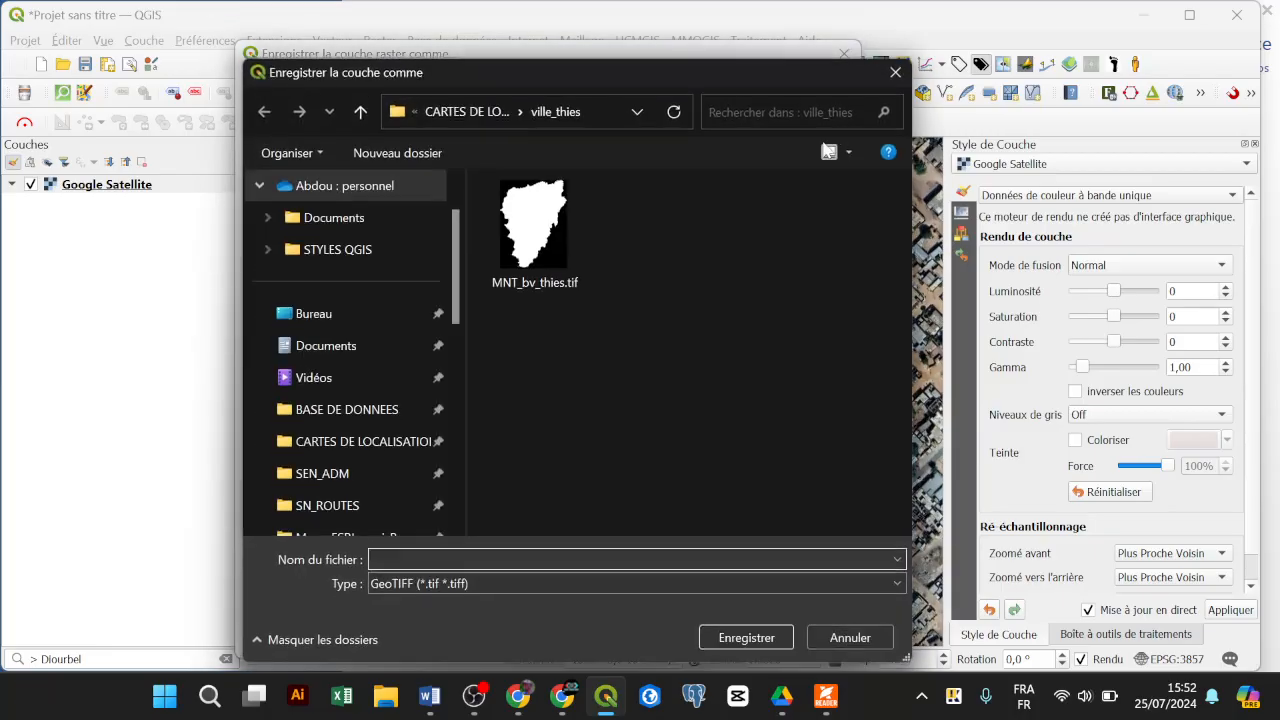
left_click(340, 328)
left_click(386, 166)
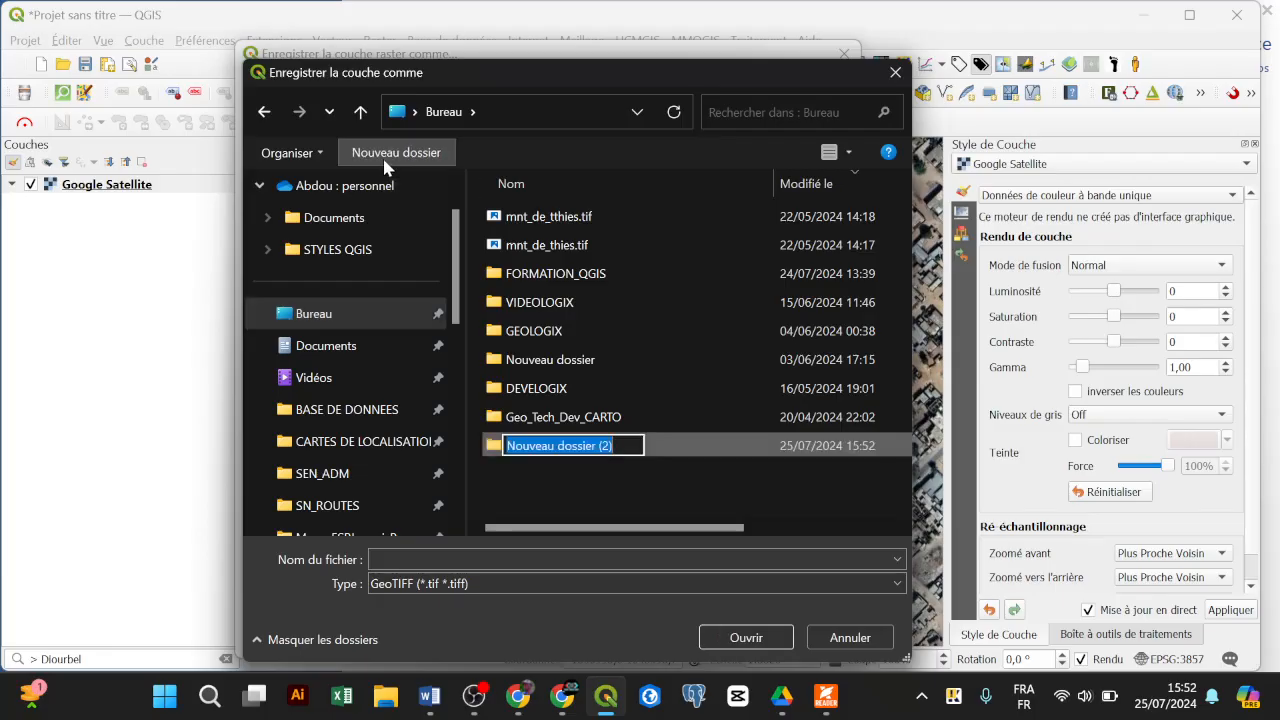
type("SEGMENTATION")
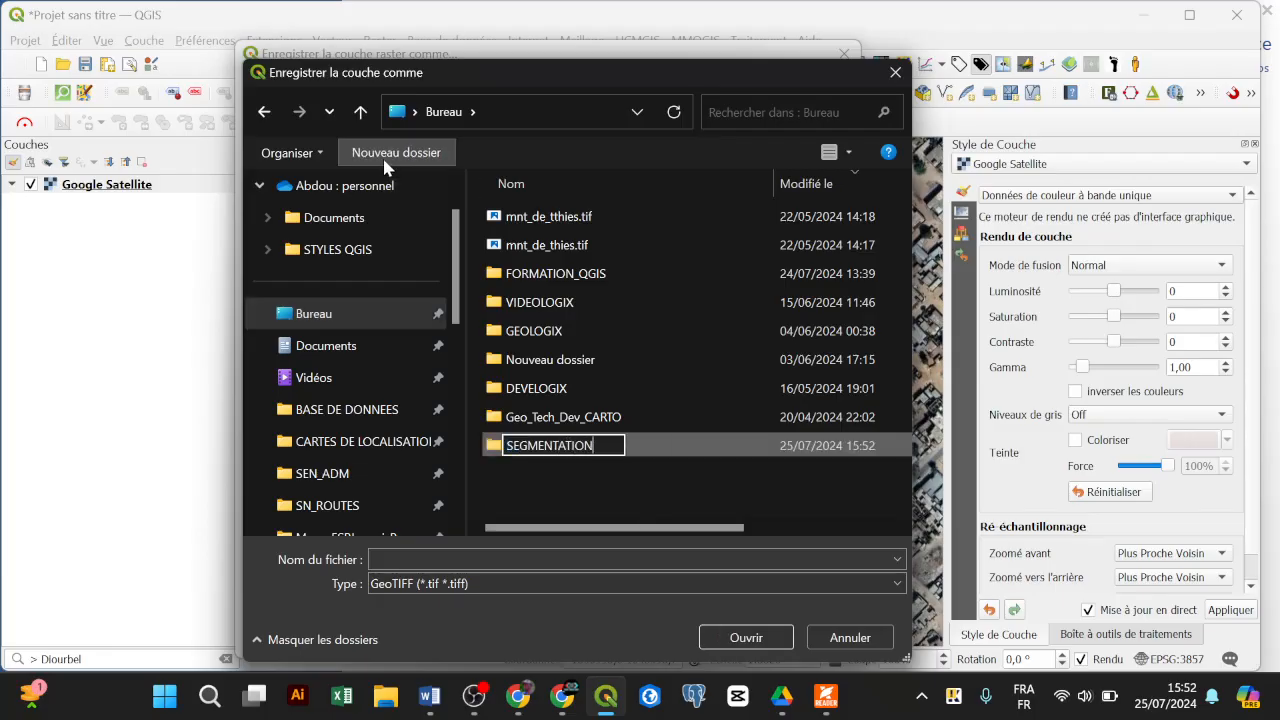
key("Return")
key("Return")
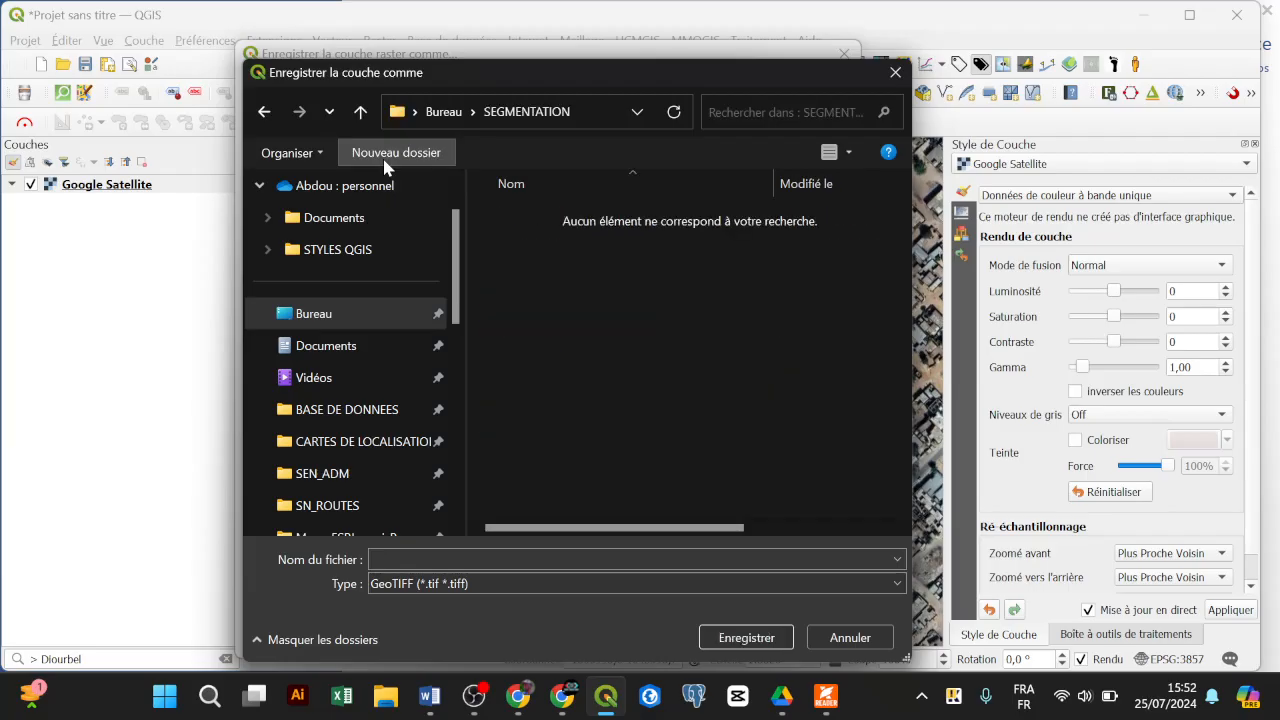
Name the output file Orthophoto and export the raster, adding it to the map
left_click(500, 561)
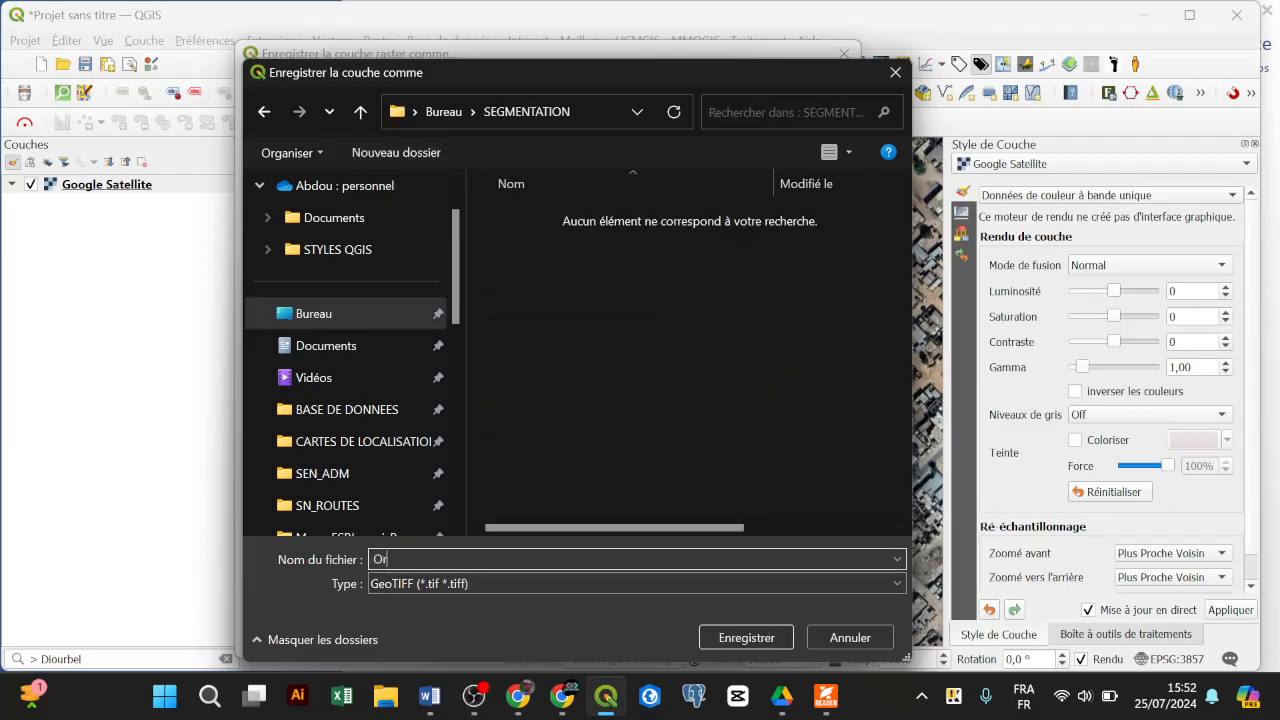
type("Orto")
key("BackSpace")
type("hoph")
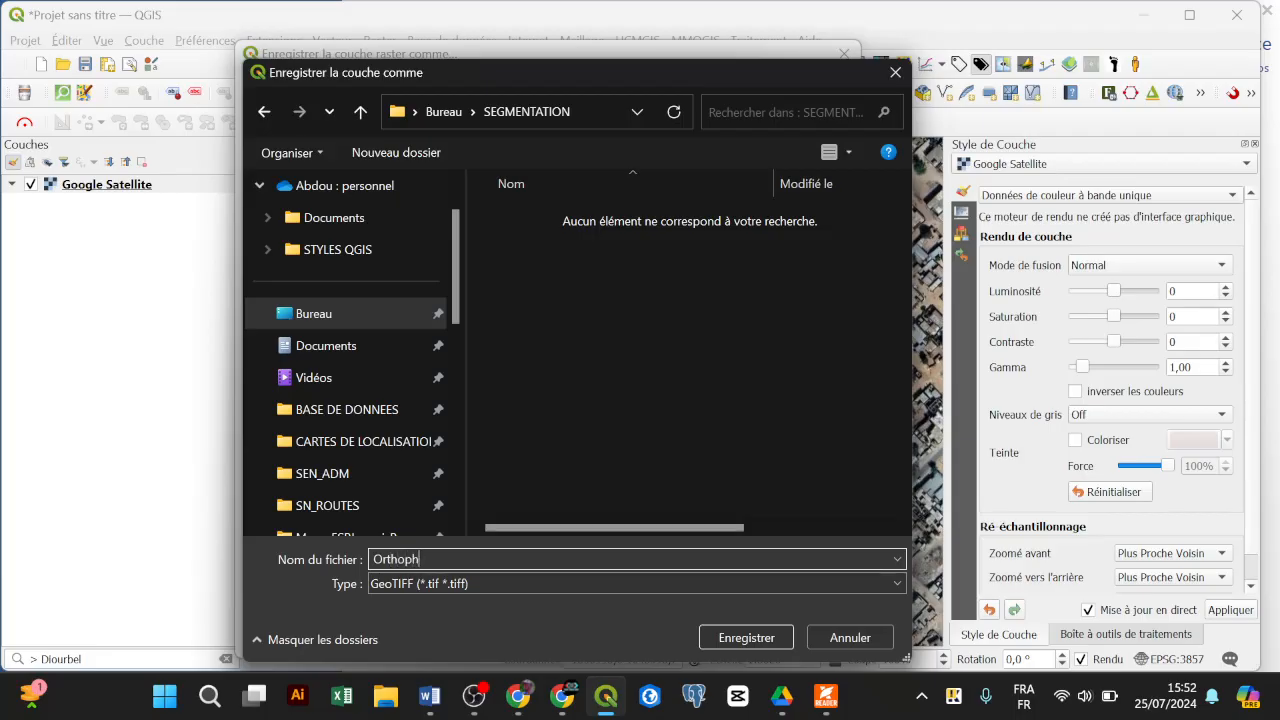
type("oto")
key("Return")
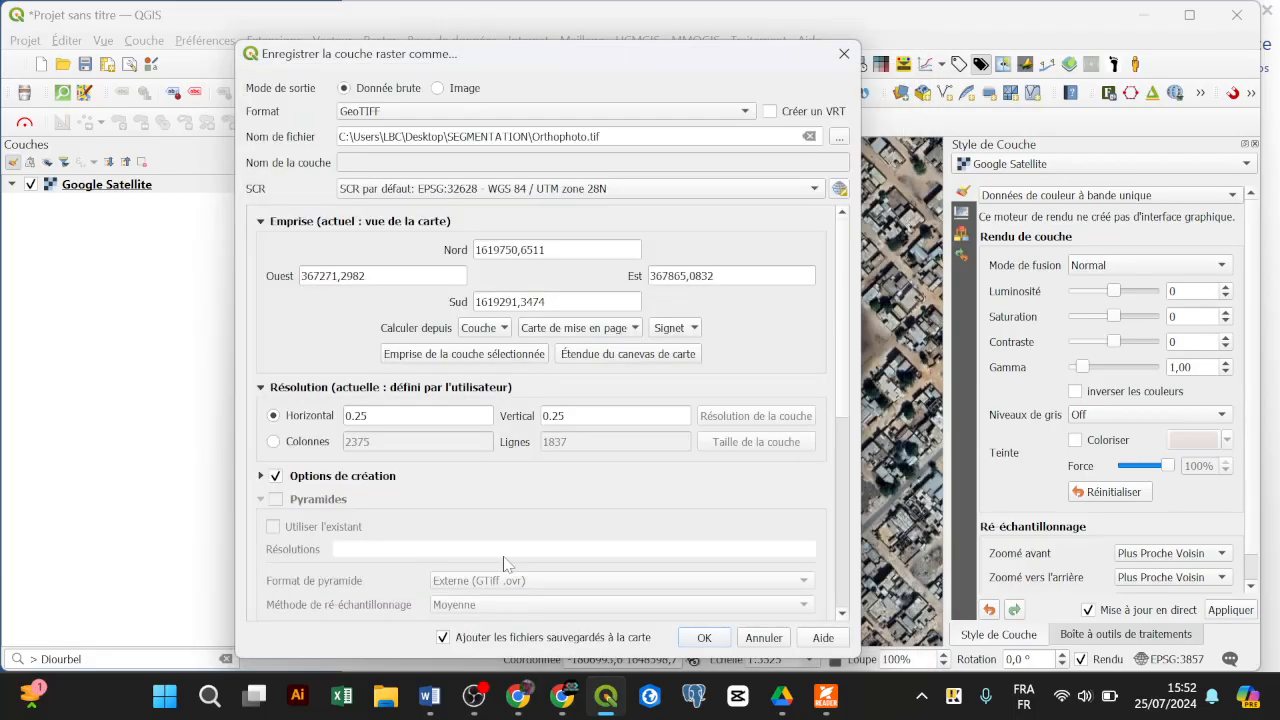
left_click(700, 637)
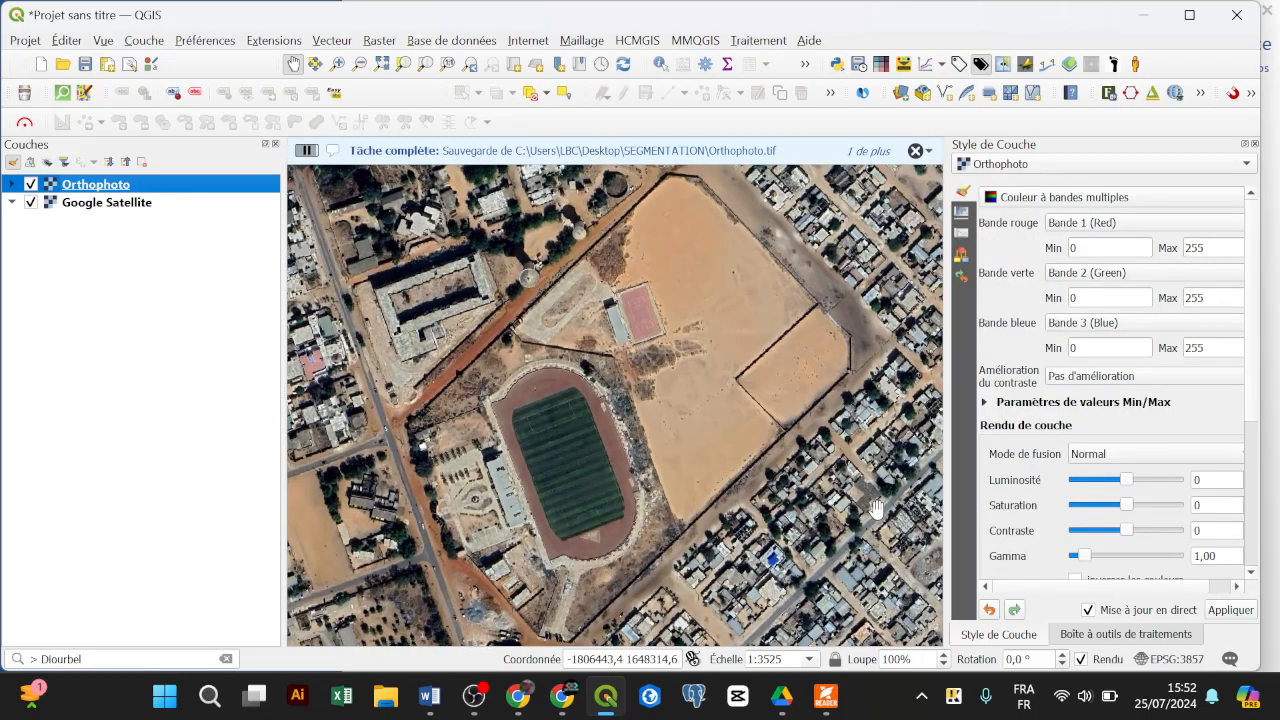
Hide the Google Satellite layer and close the layer styling and processing toolbox panels so the orthophoto has more room
left_click(31, 202)
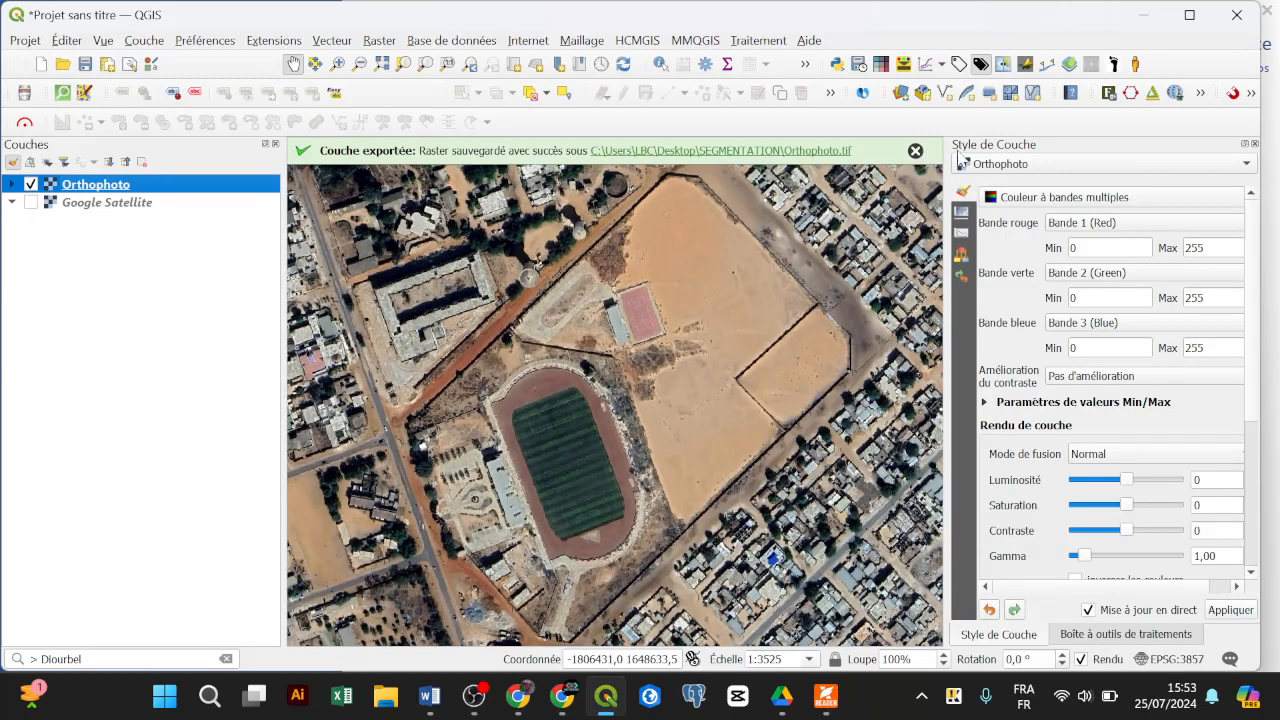
left_click_drag(960, 148, 962, 158)
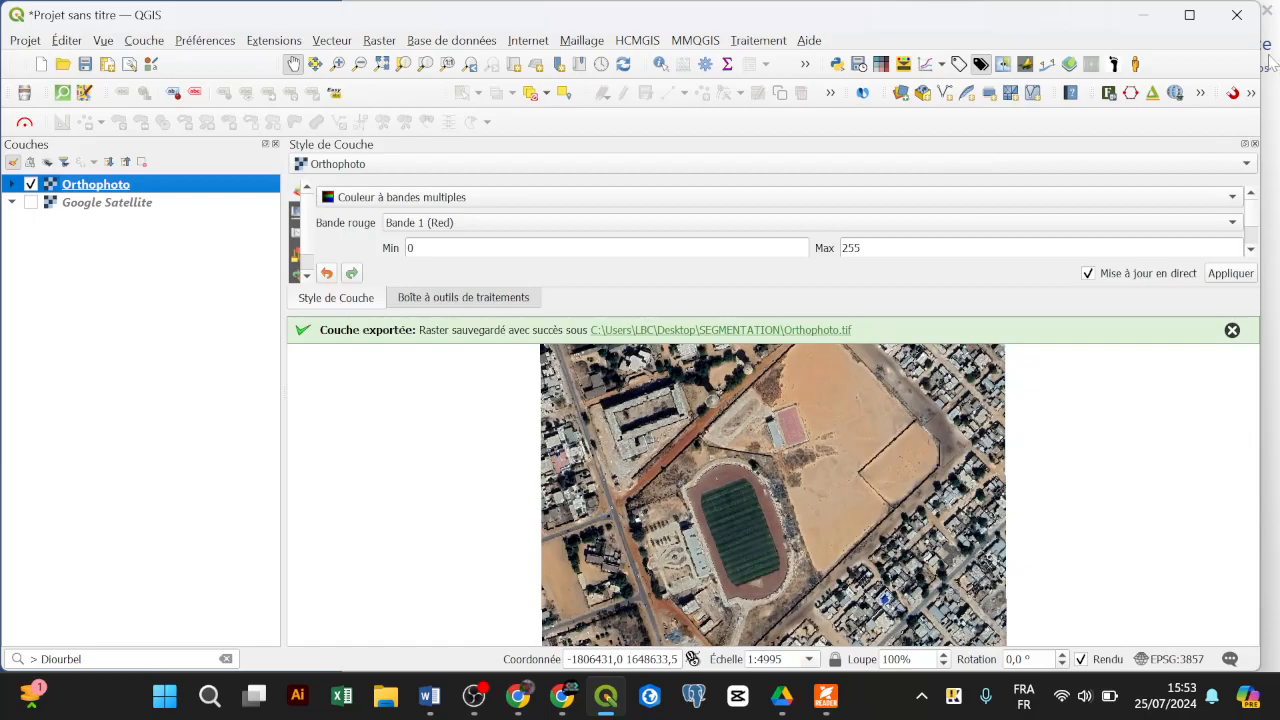
left_click(1255, 145)
left_click(1255, 144)
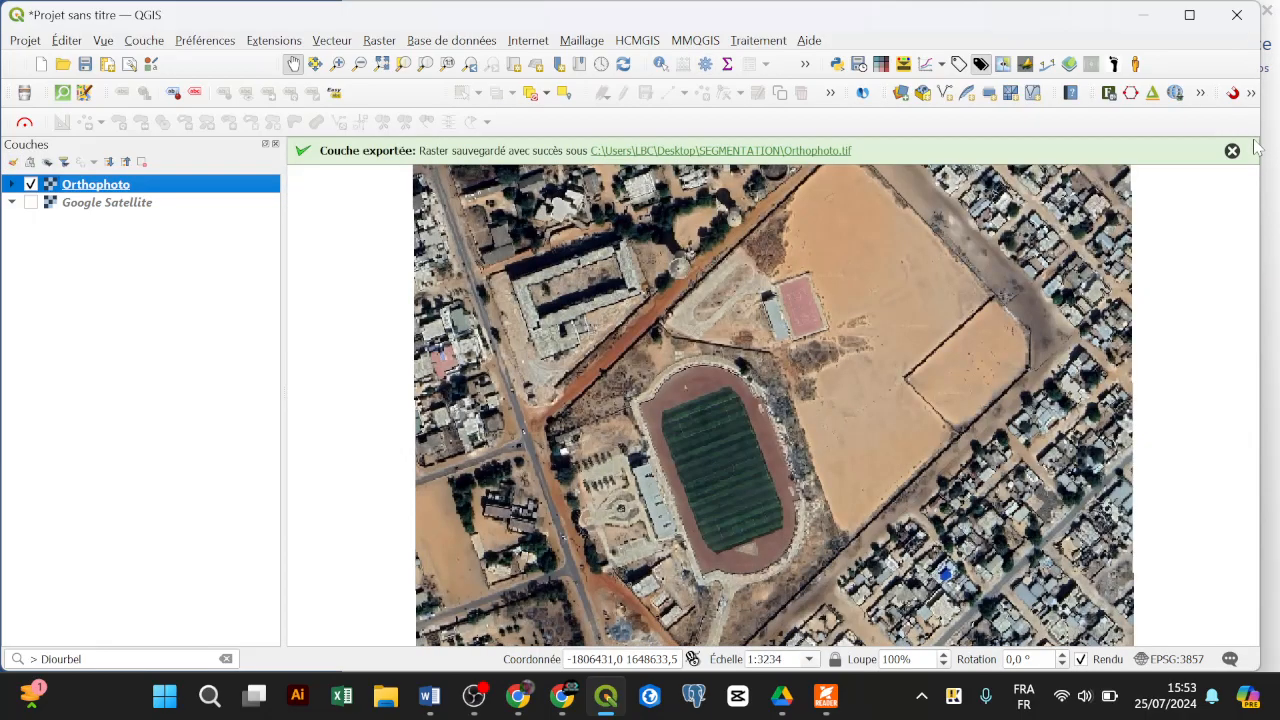
left_click(1232, 152)
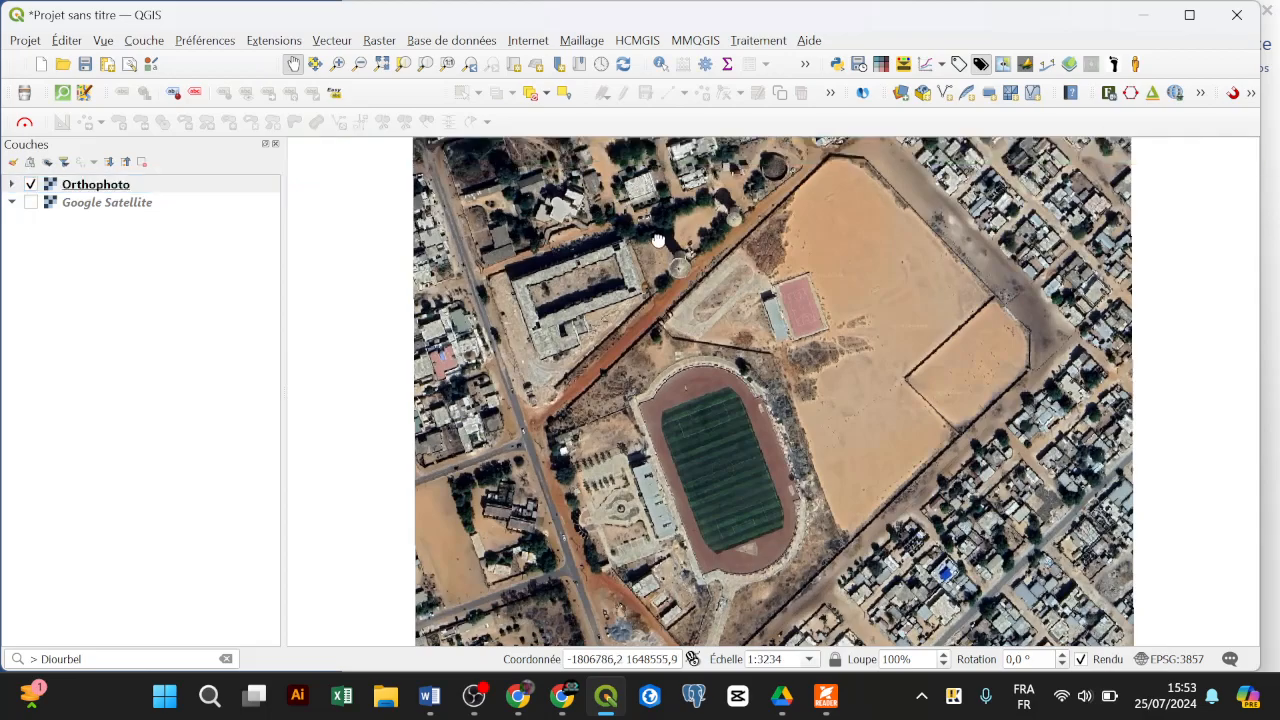
left_click_drag(658, 237, 605, 238)
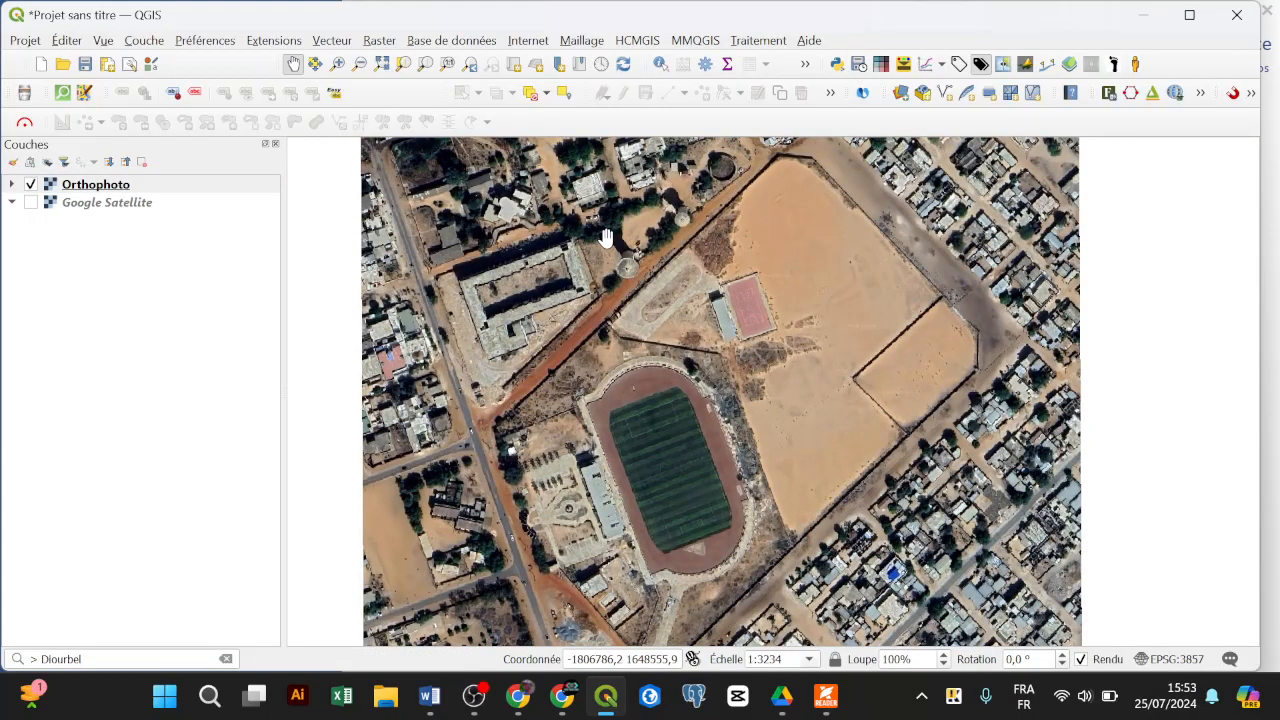
Switch to Chrome and search Google for "orfeo toolbox" in a new tab
left_click(563, 704)
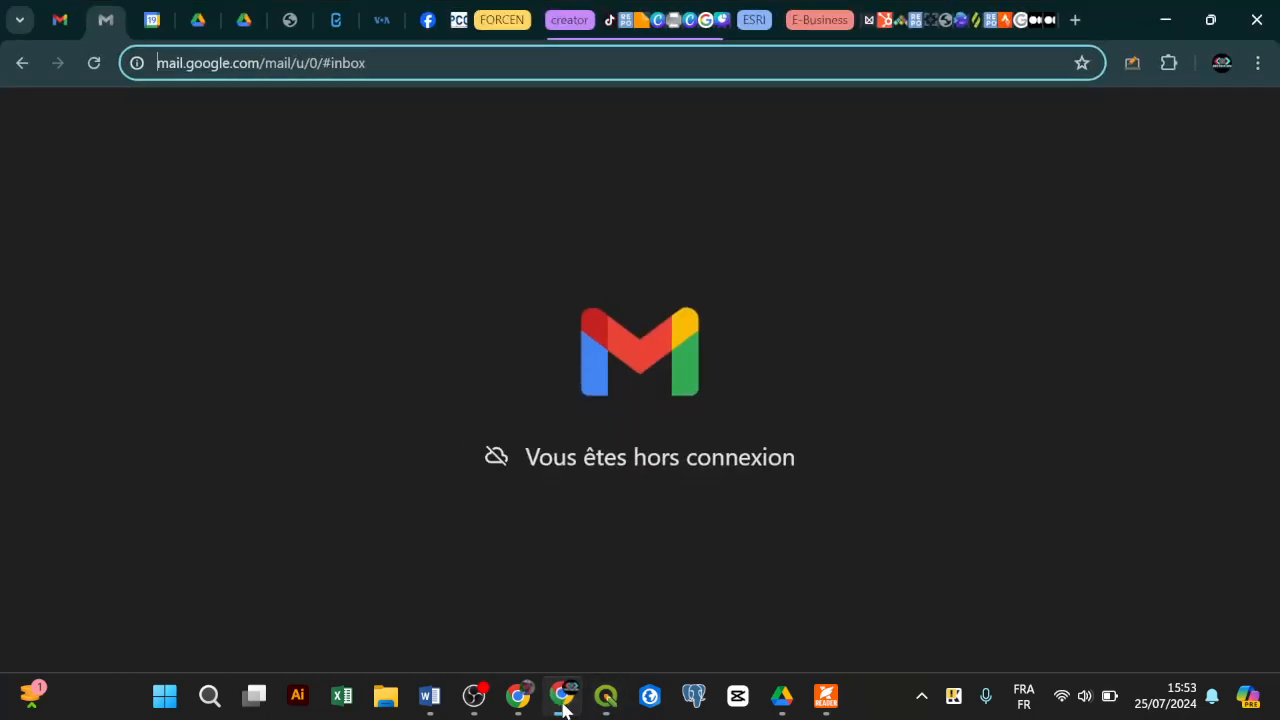
left_click(1048, 20)
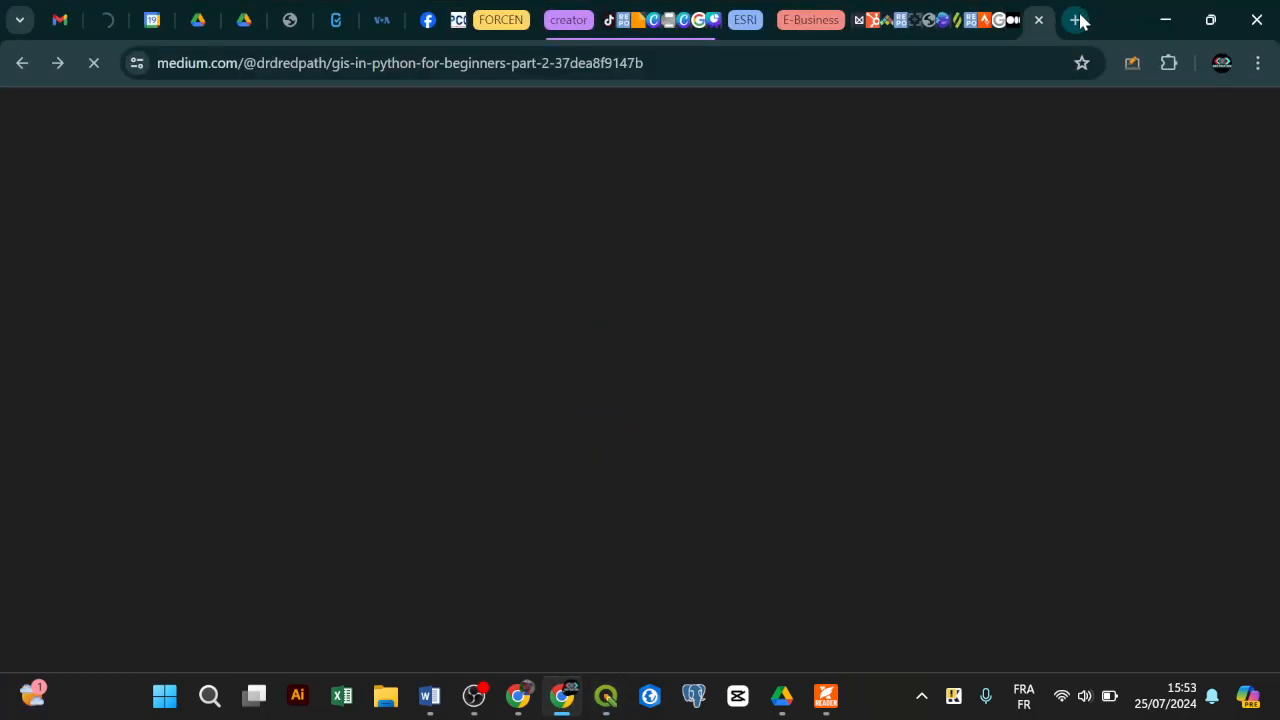
left_click(1080, 20)
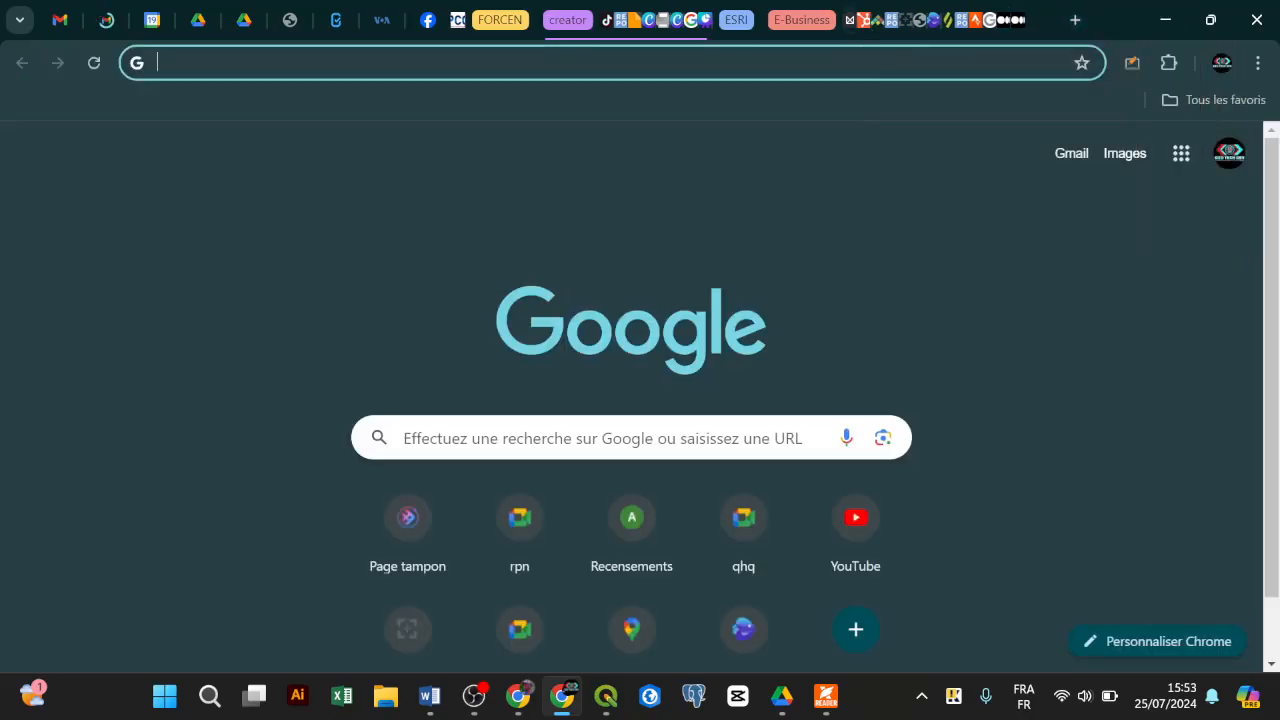
left_click(700, 63)
type("o")
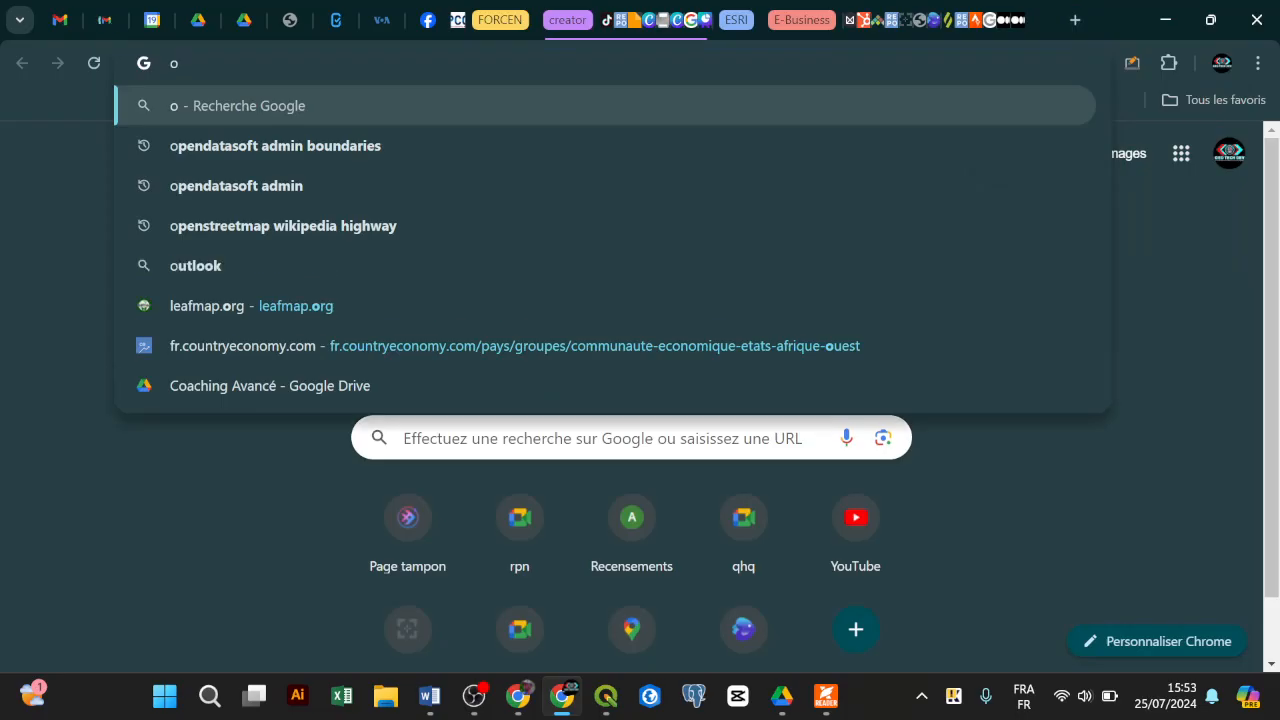
type("rfeo")
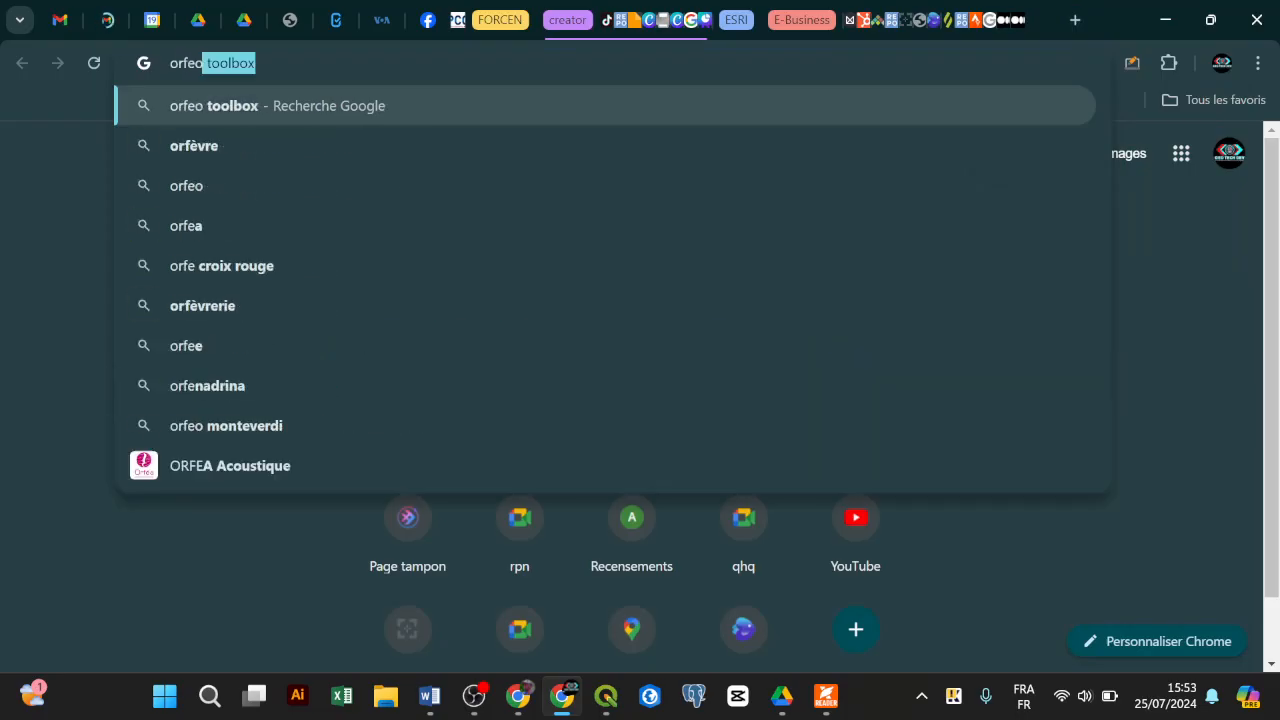
type(" toolbox")
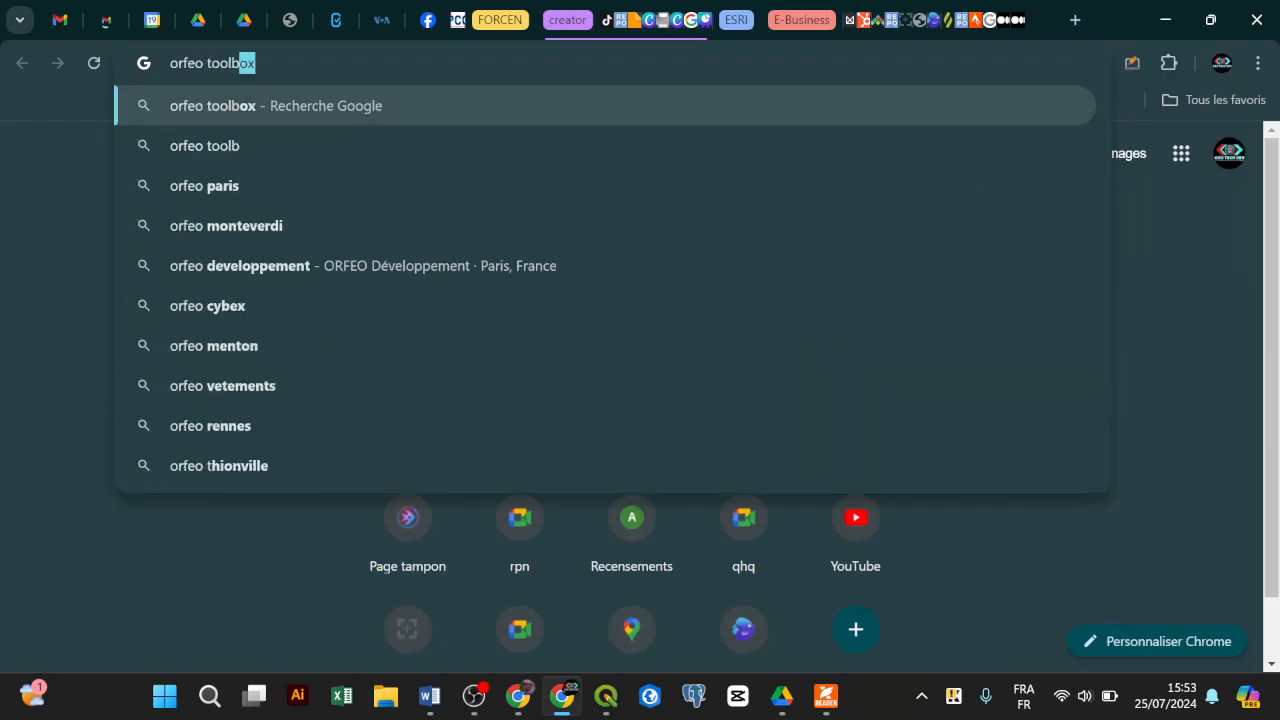
key("Return")
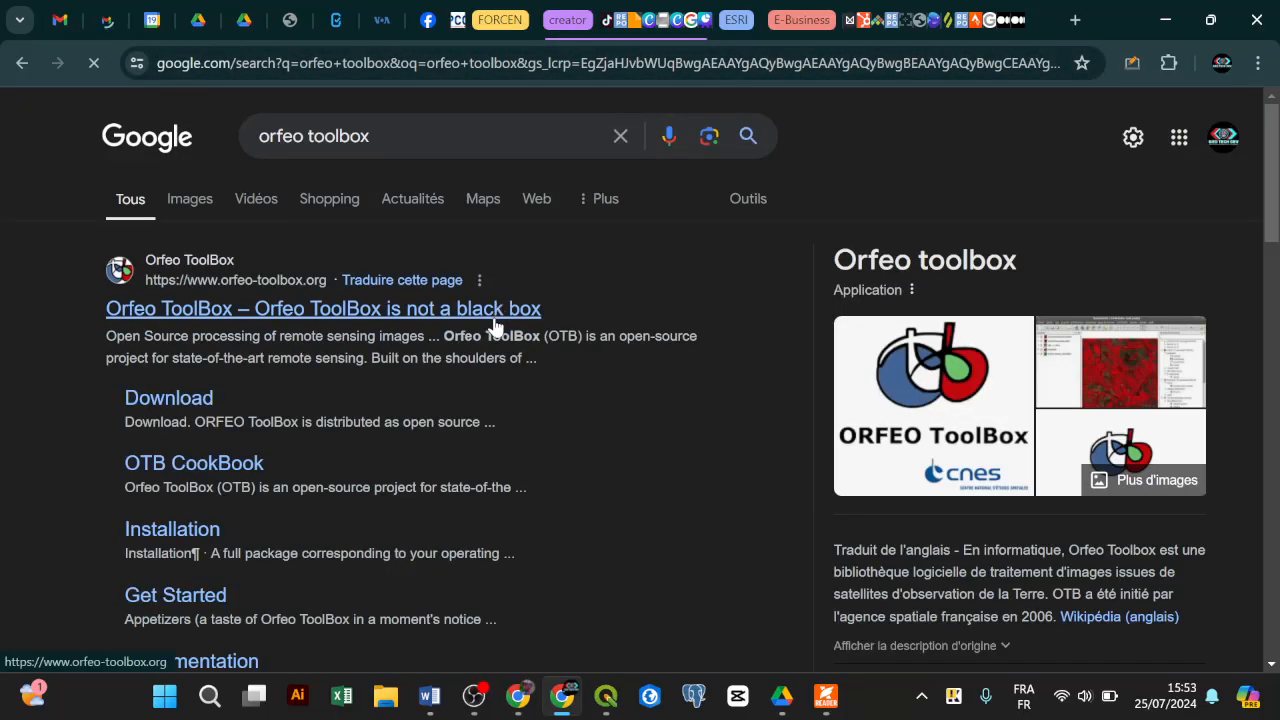
Download the Windows package from the Orfeo ToolBox download page and check the download's progress
left_click(174, 400)
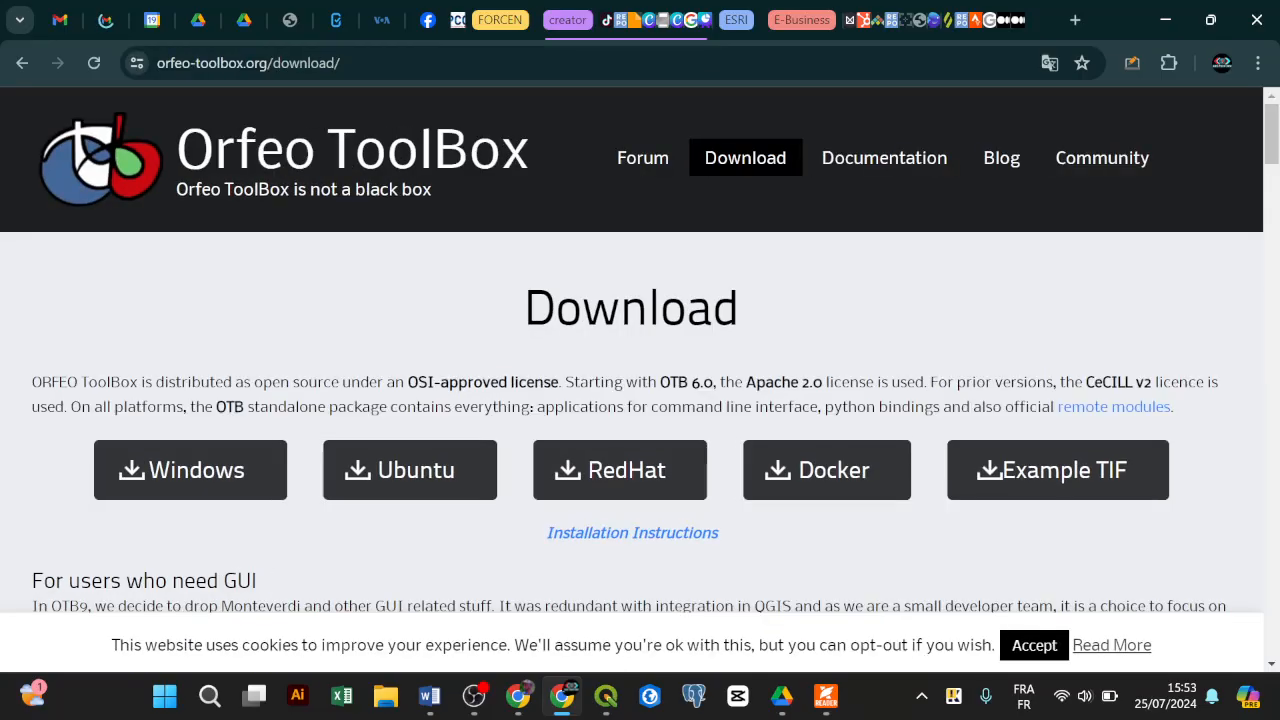
left_click(216, 466)
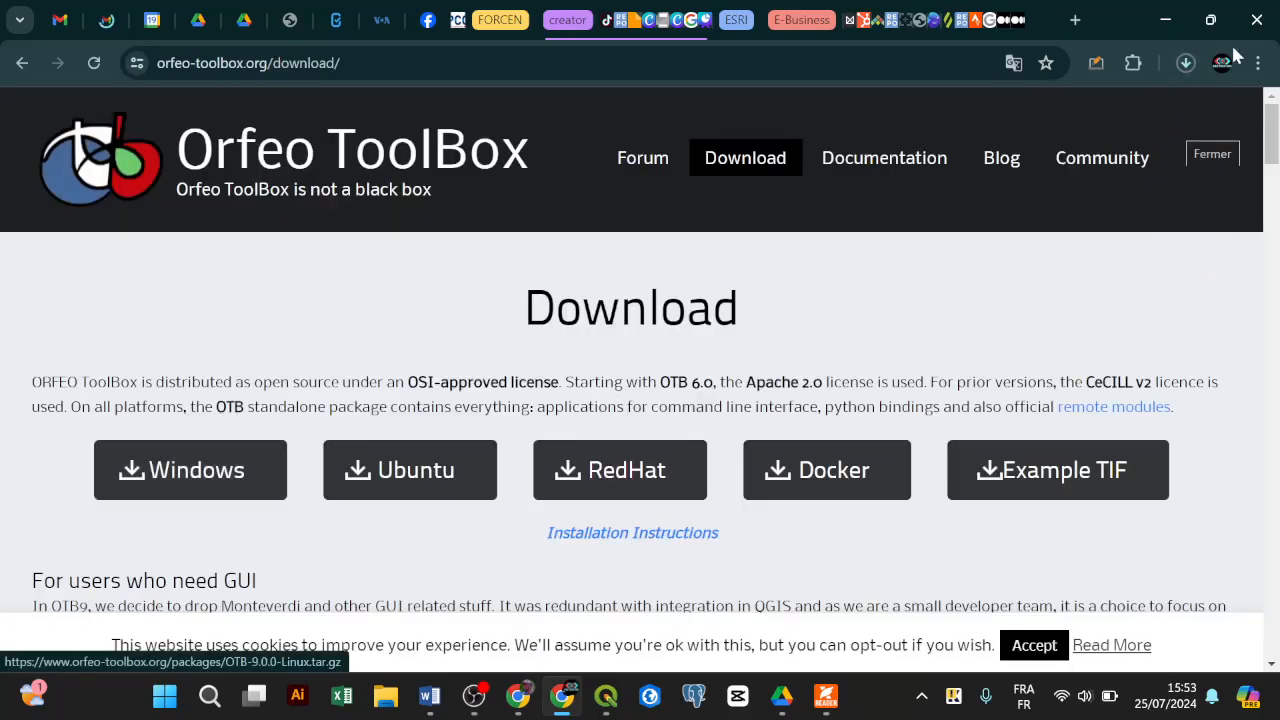
left_click(1186, 63)
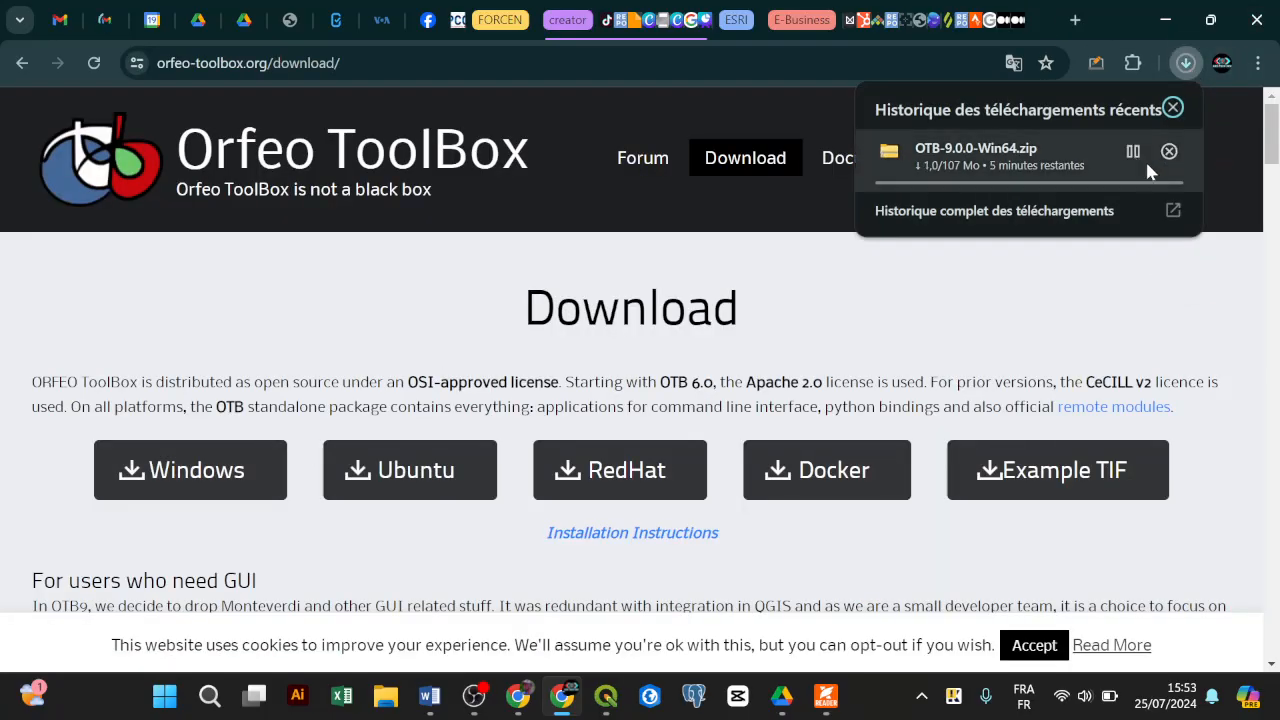
Cancel the OTB-9.0.0-Win64.zip download and review the recent download history
left_click(1168, 152)
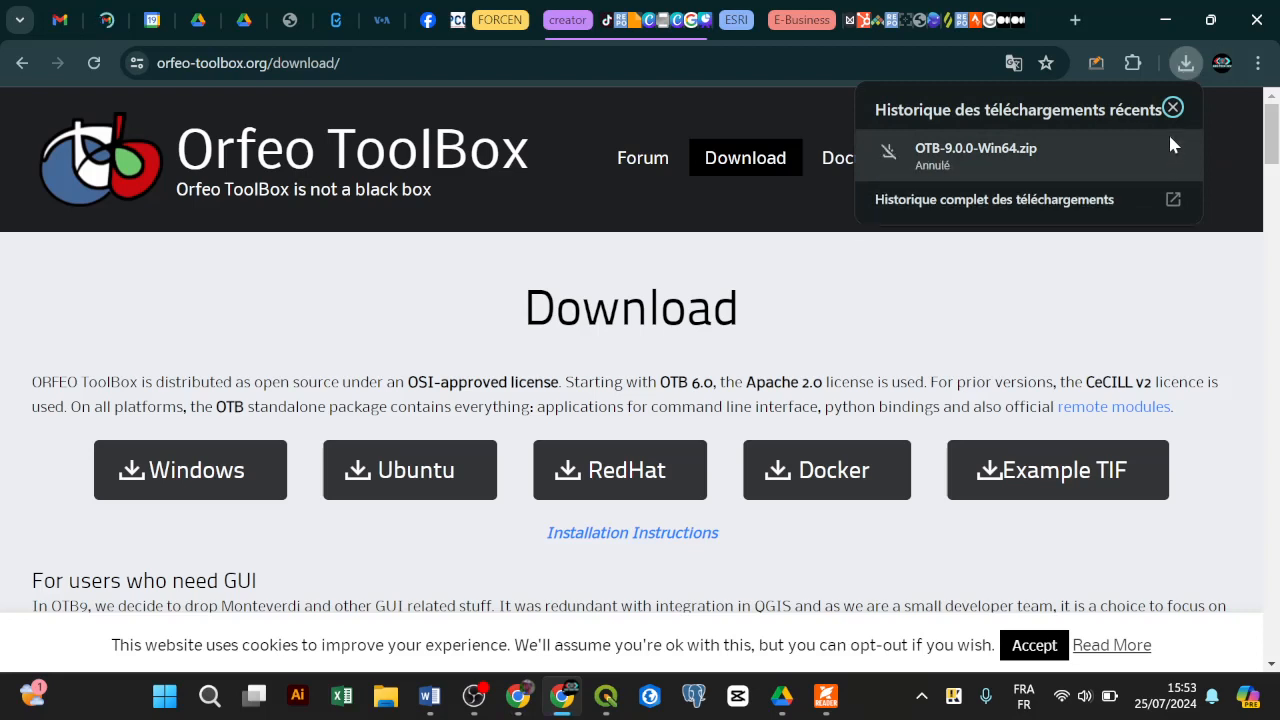
left_click(1173, 108)
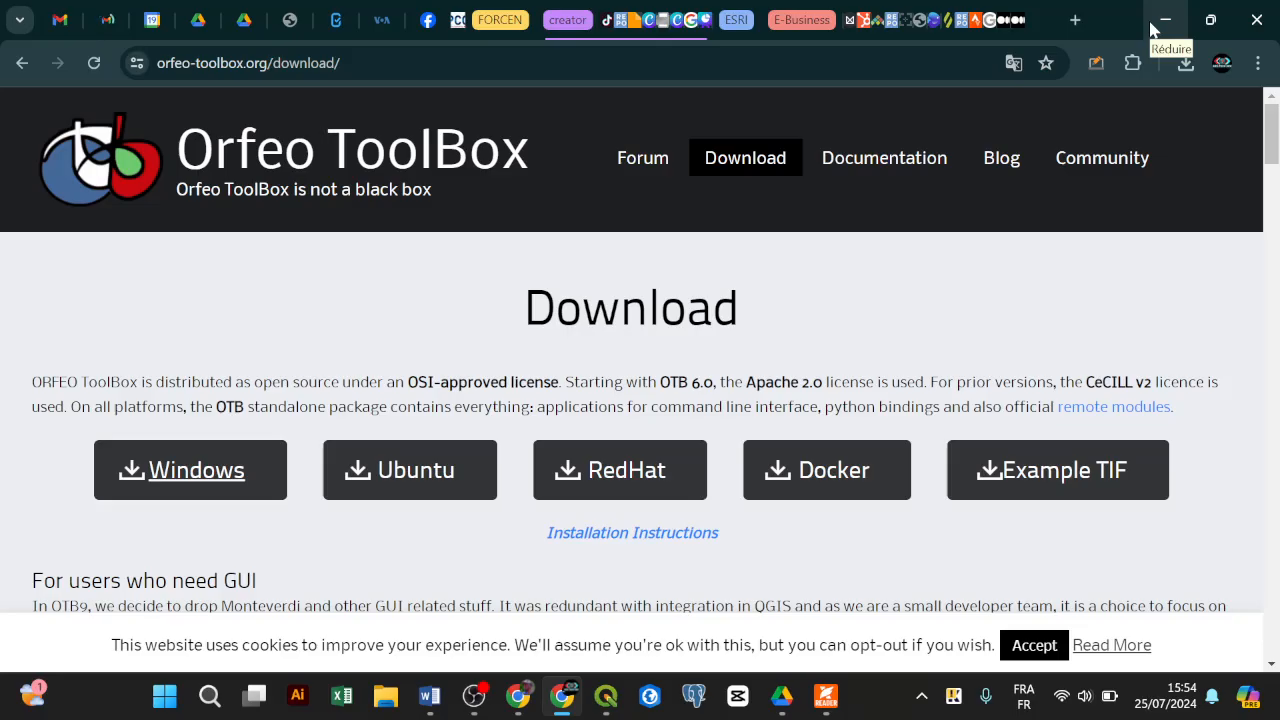
left_click(1185, 63)
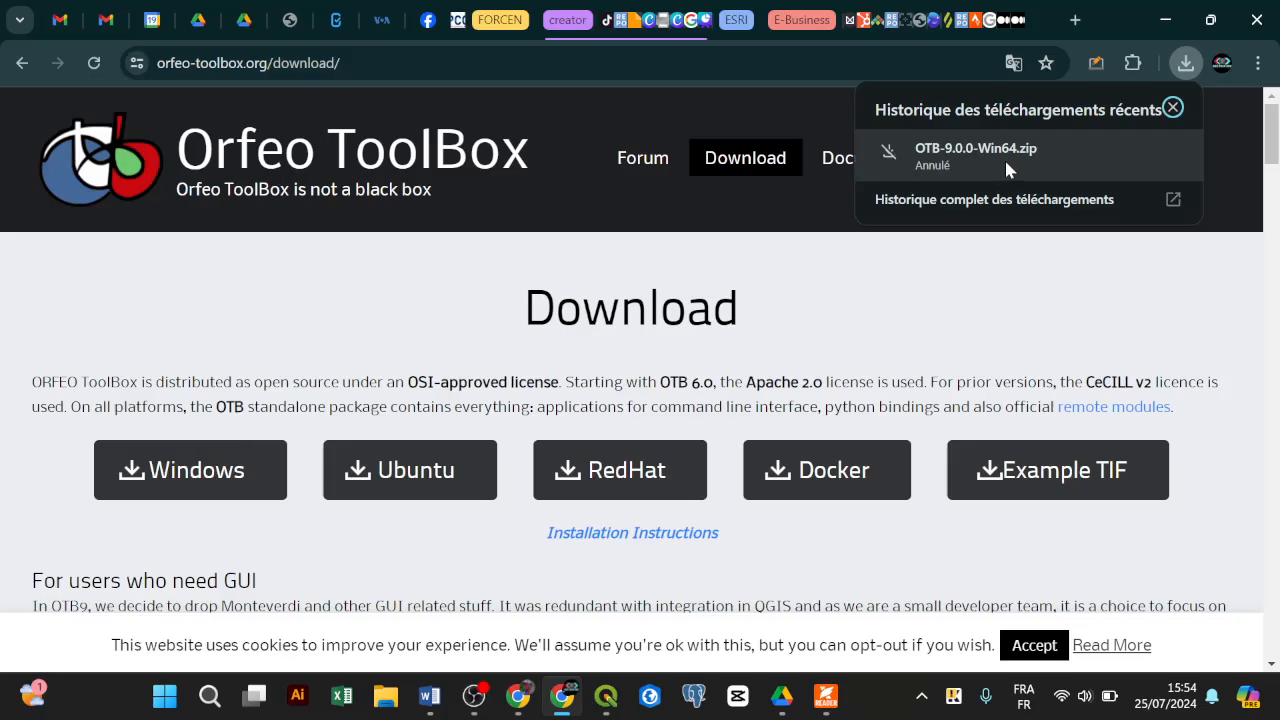
Switch to File Explorer and open the GEOLOGIX folder on the desktop
left_click(384, 697)
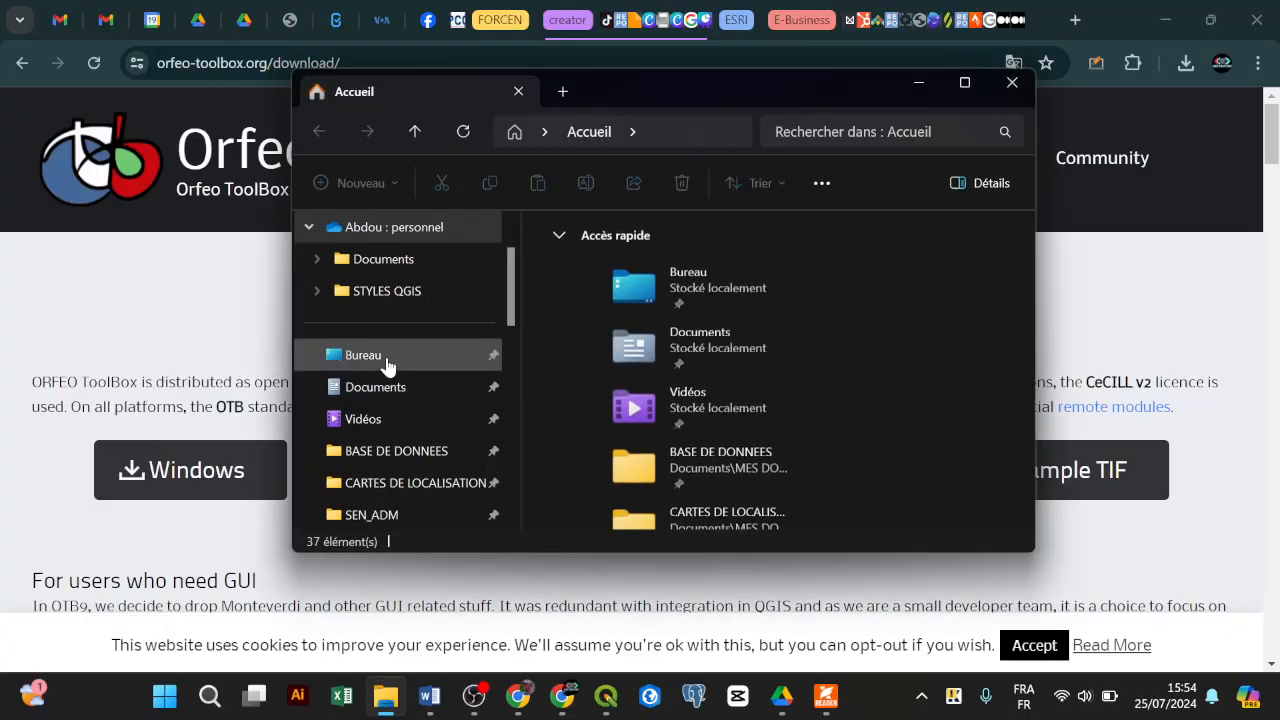
left_click(382, 357)
left_click(657, 402)
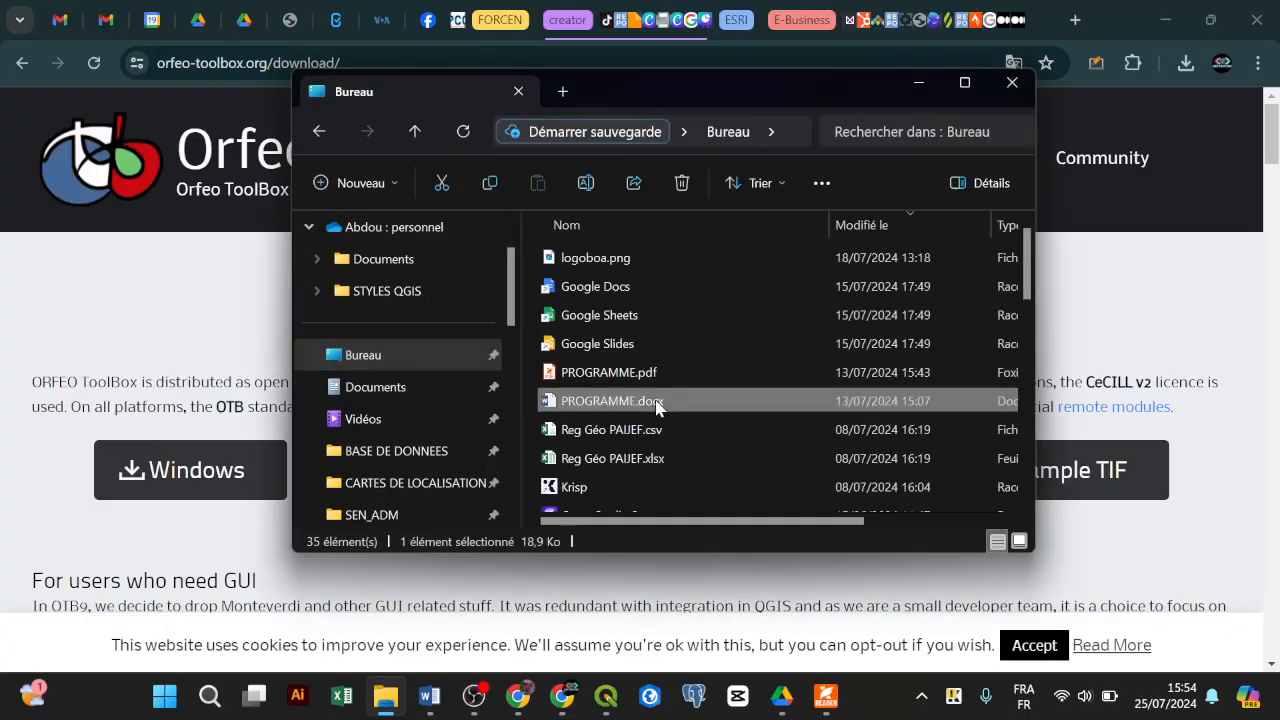
key("g")
key("Return")
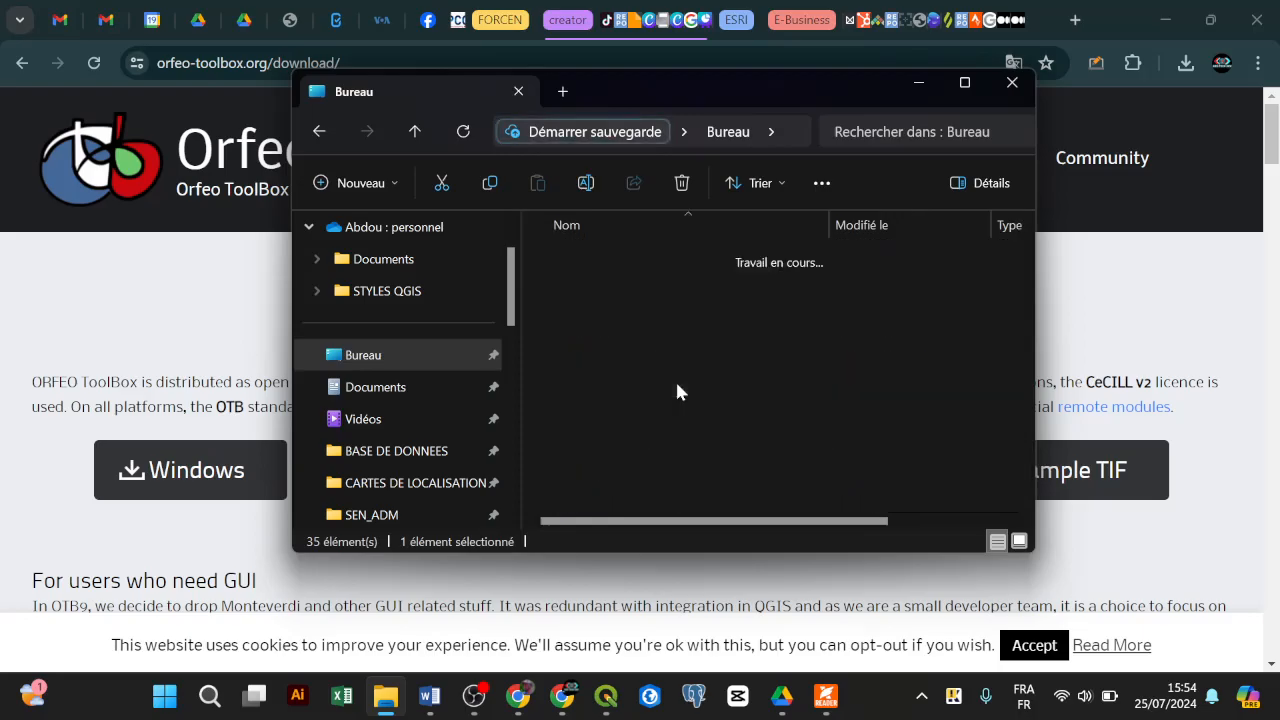
Locate the extracted OTB-8.1.2-Win64 folder inside GEOLOGIX and copy it
left_click(653, 357)
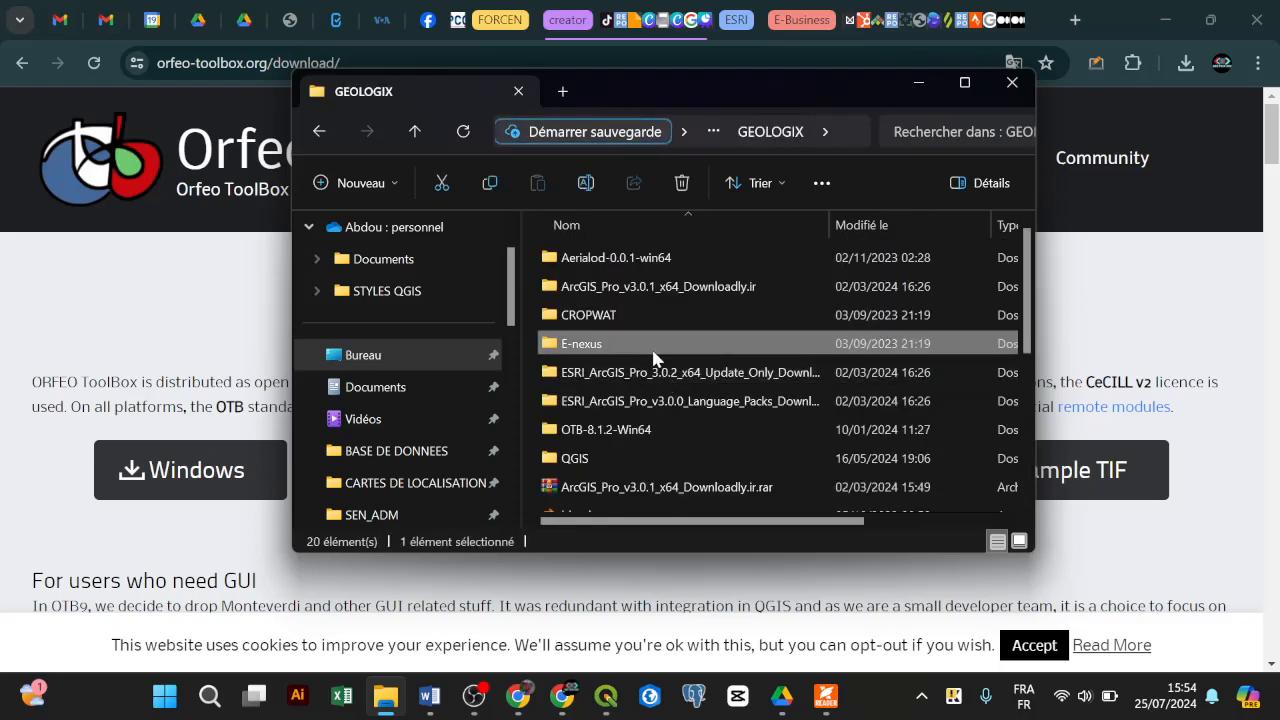
key("o")
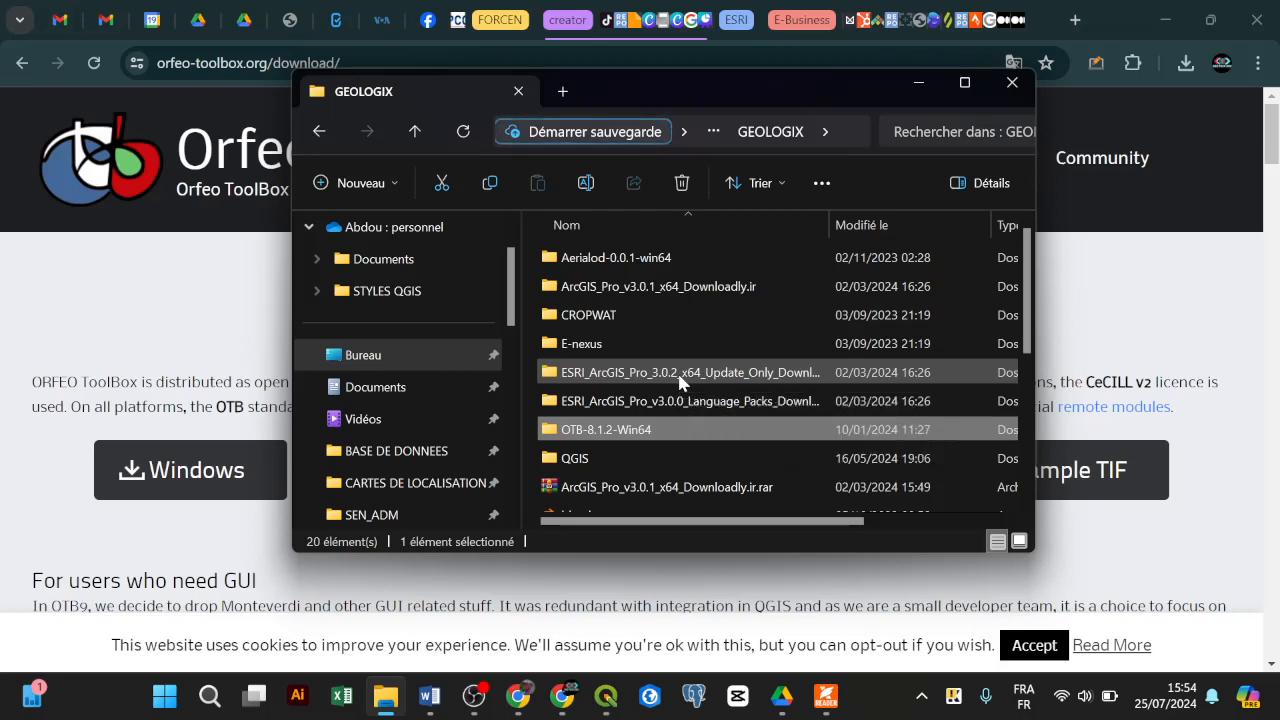
scroll(676, 411, "down", 3)
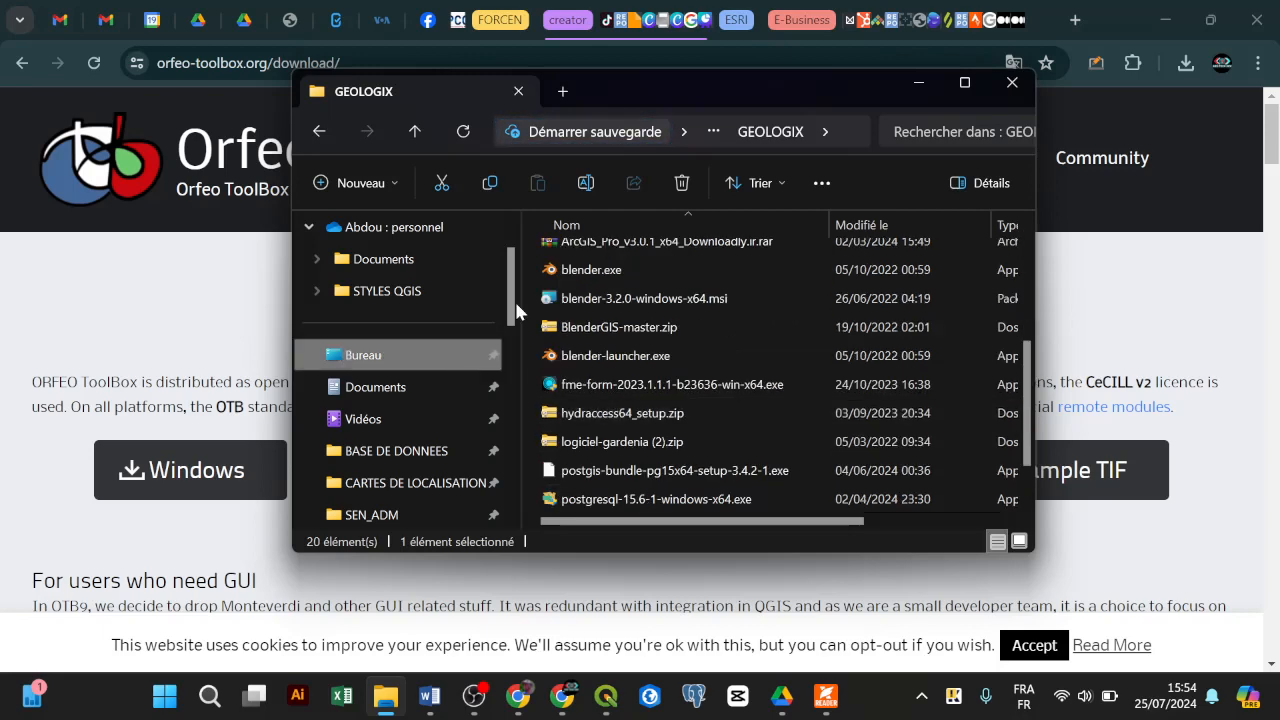
scroll(673, 434, "up", 3)
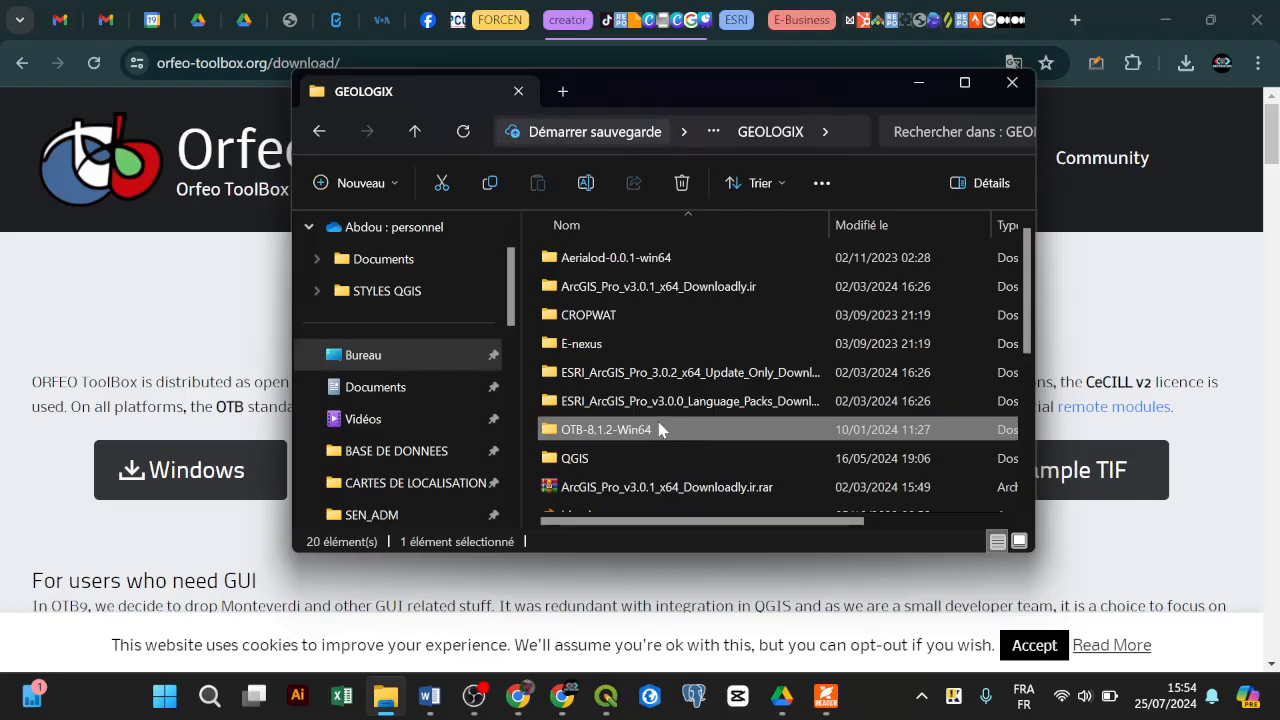
mouse_move(645, 429)
right_click(608, 438)
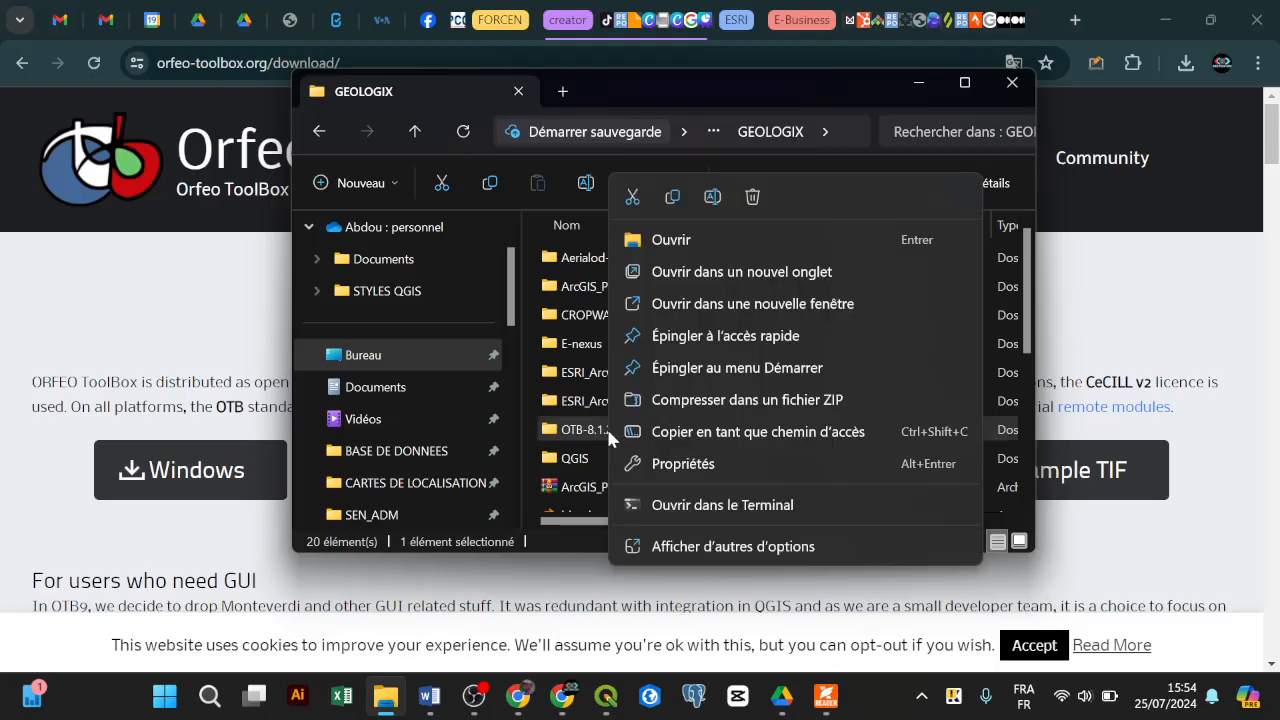
left_click(675, 190)
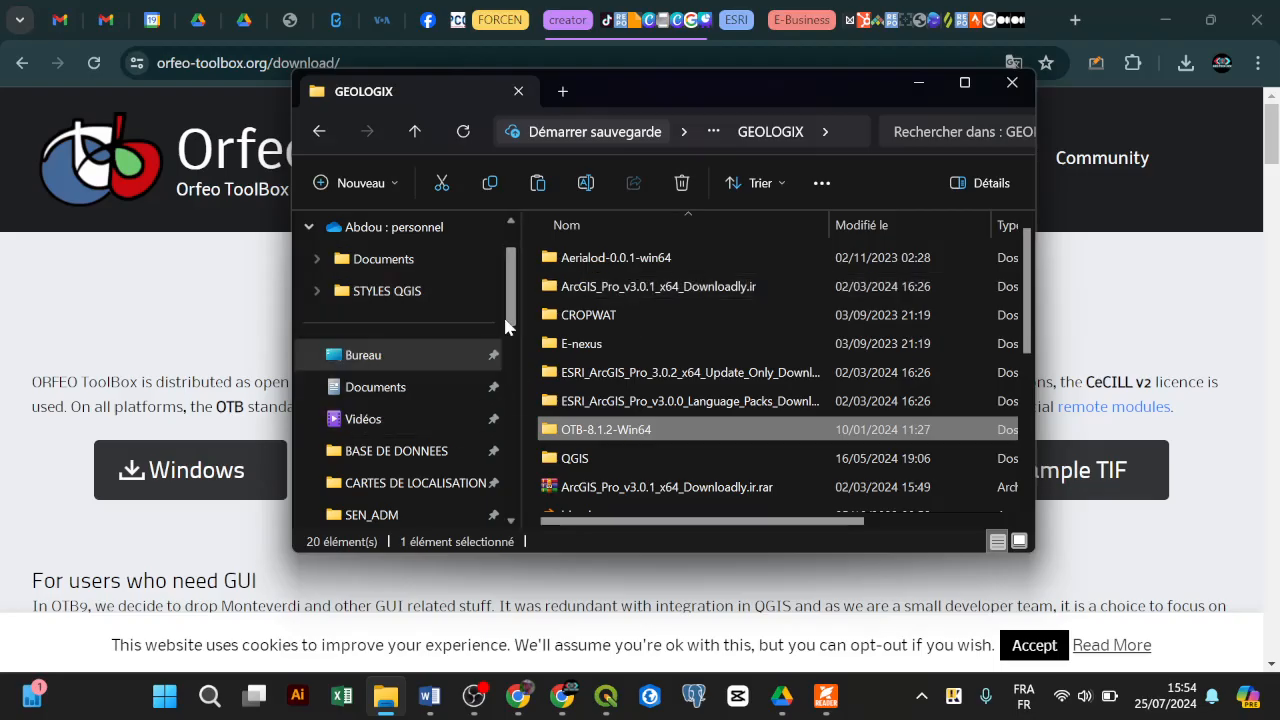
Open the local disk C: and check it for the OTB-8.1.2-Win64 folder
left_click_drag(511, 311, 503, 340)
left_click_drag(498, 352, 508, 457)
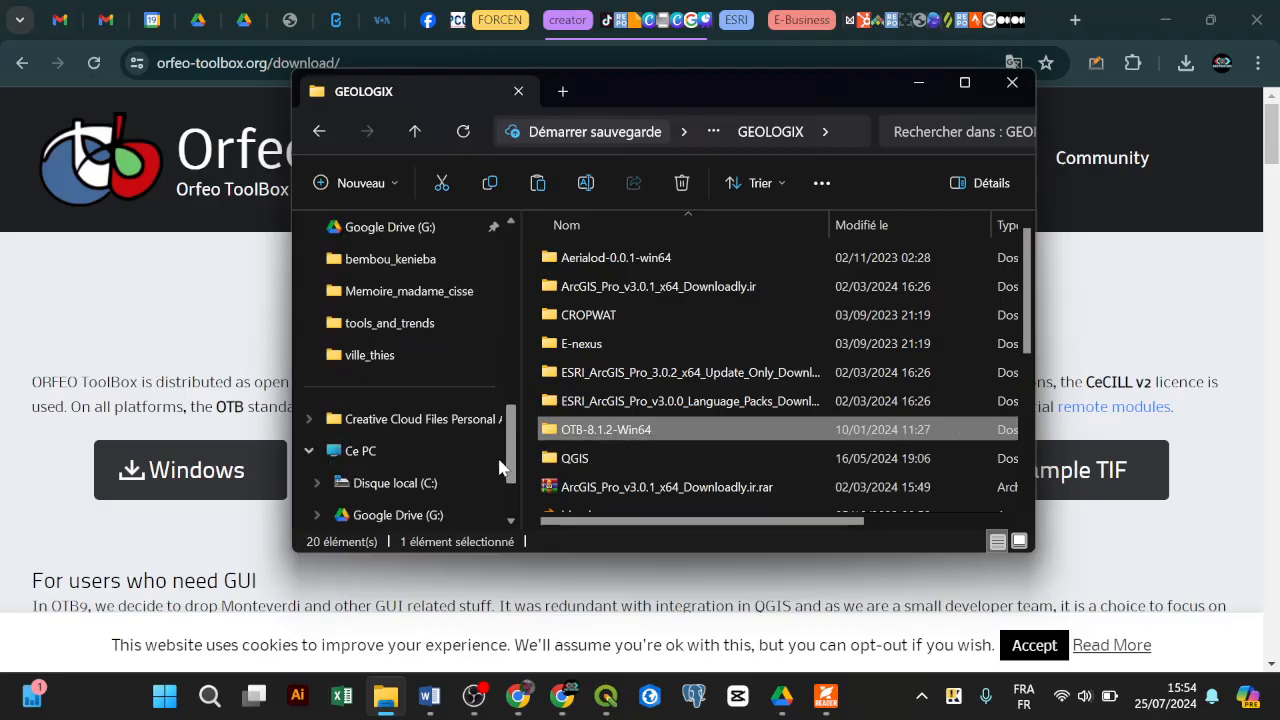
left_click(405, 458)
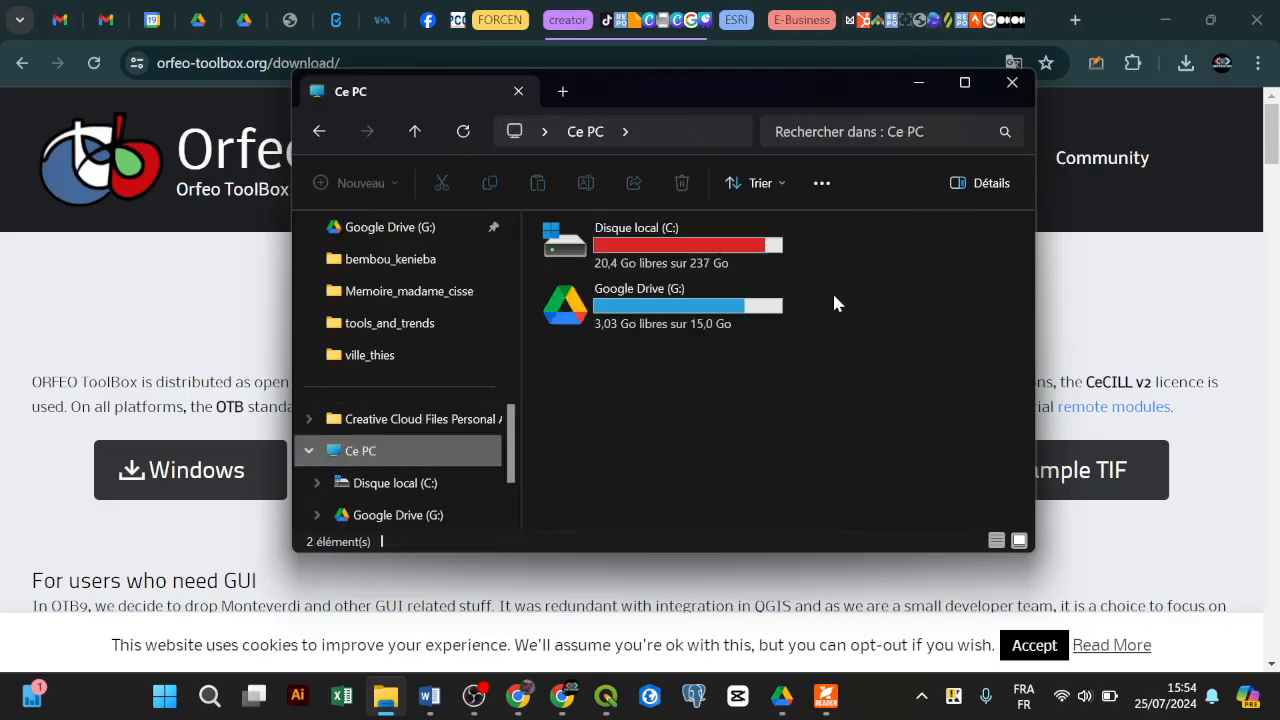
double_click(645, 262)
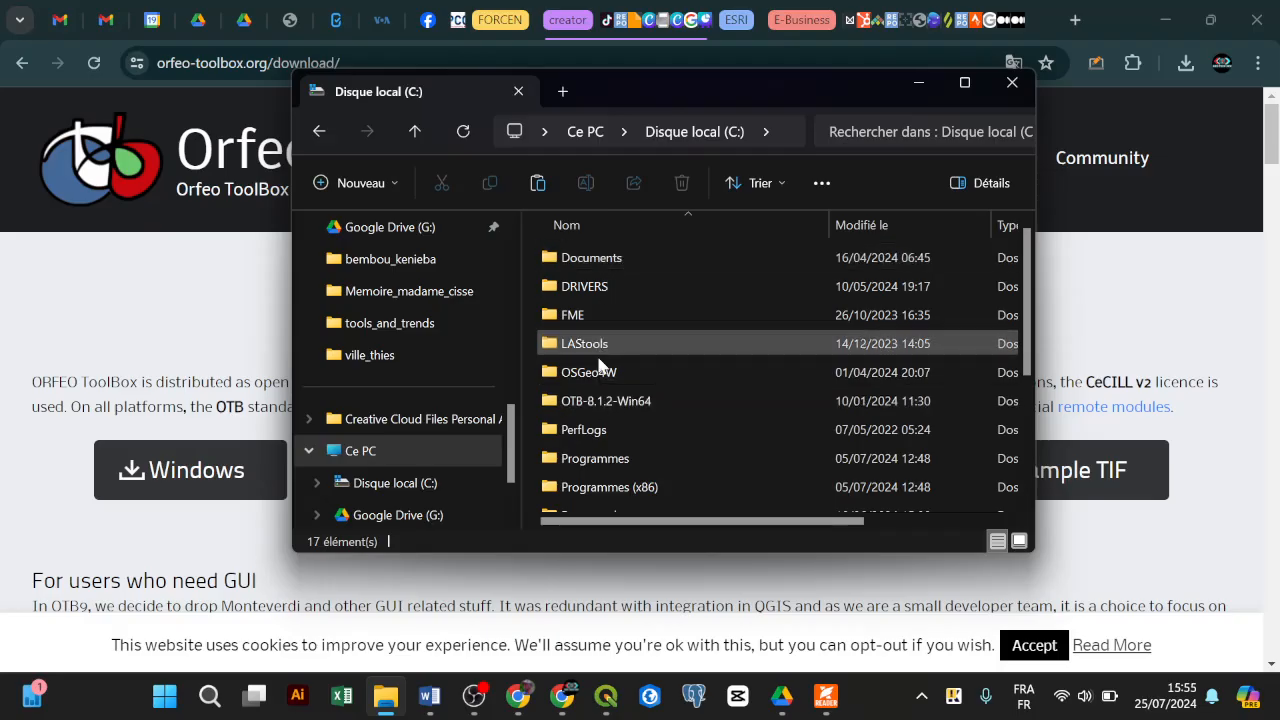
mouse_move(596, 404)
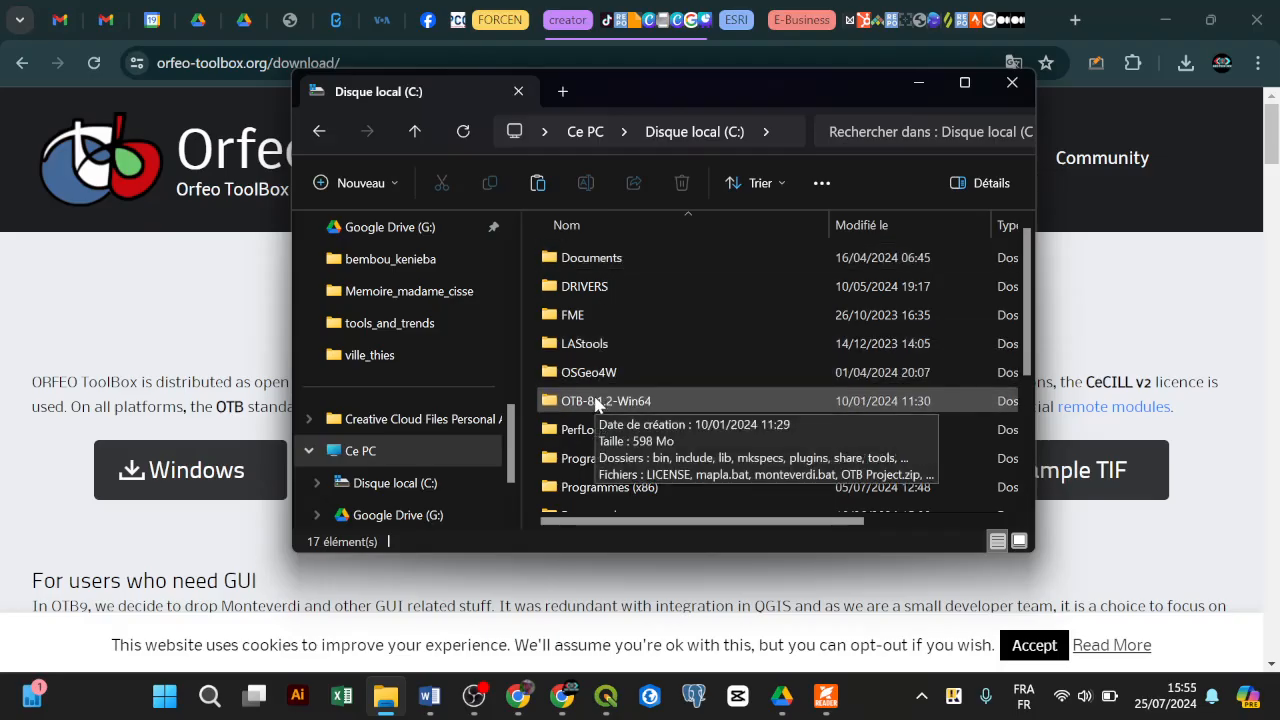
Switch to QGIS, search the extension manager for "orf", check that OrfeoToolbox provider is enabled, and close the manager
left_click(608, 700)
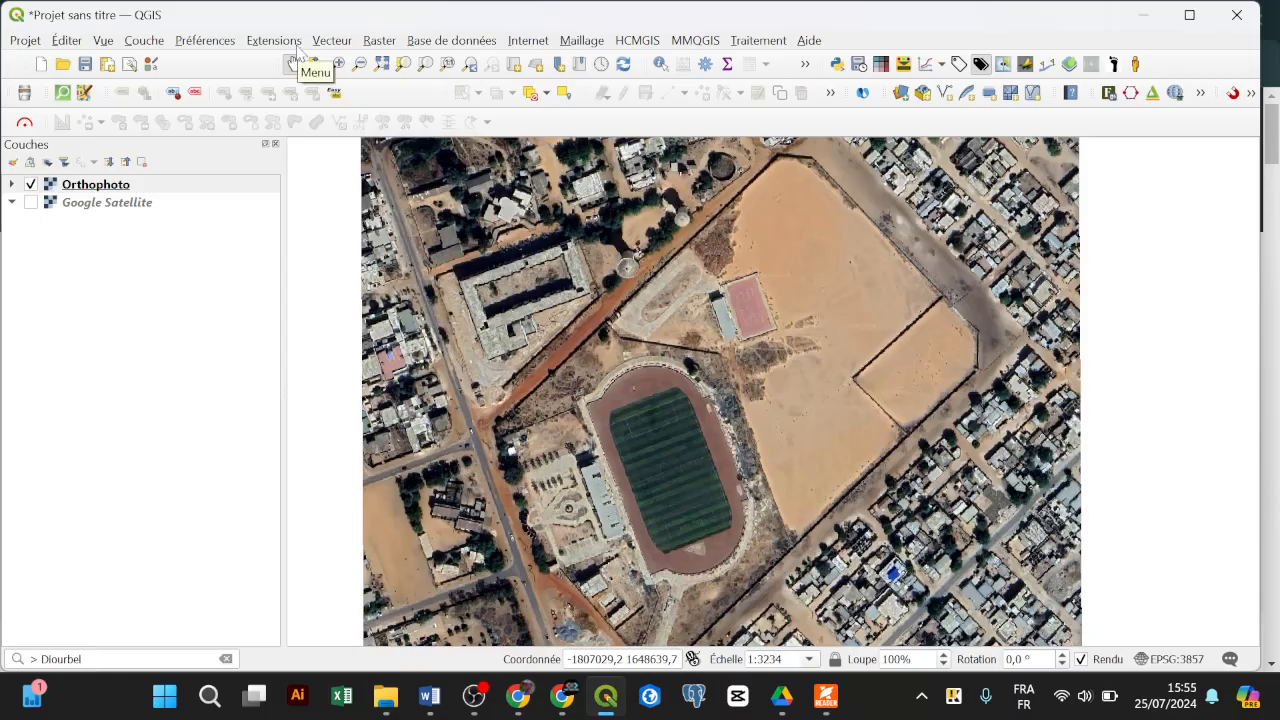
left_click(296, 42)
left_click(300, 57)
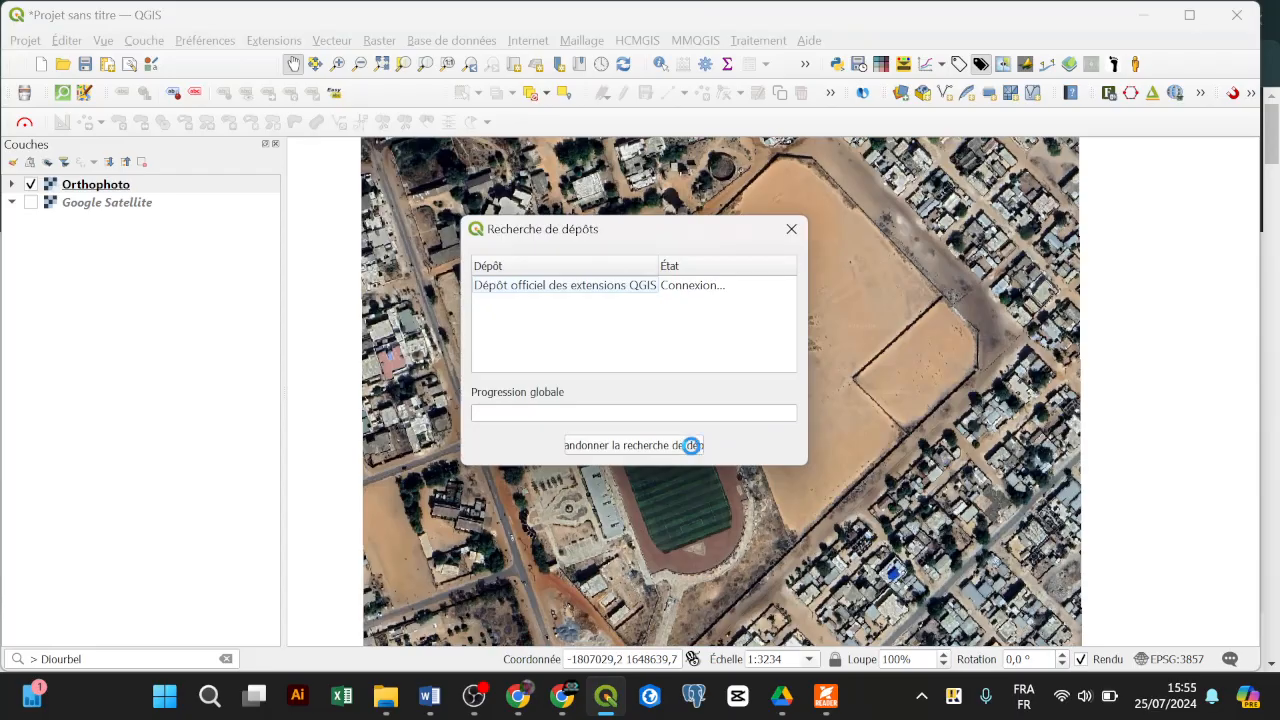
left_click(691, 446)
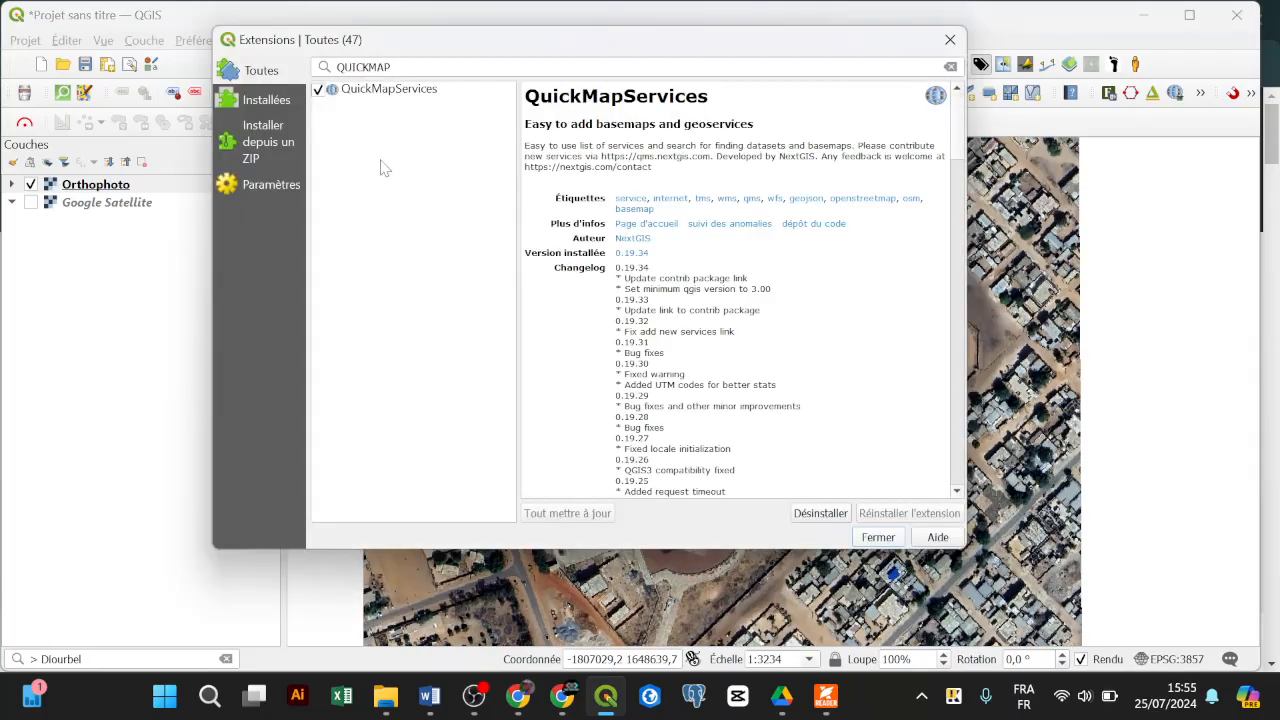
double_click(347, 66)
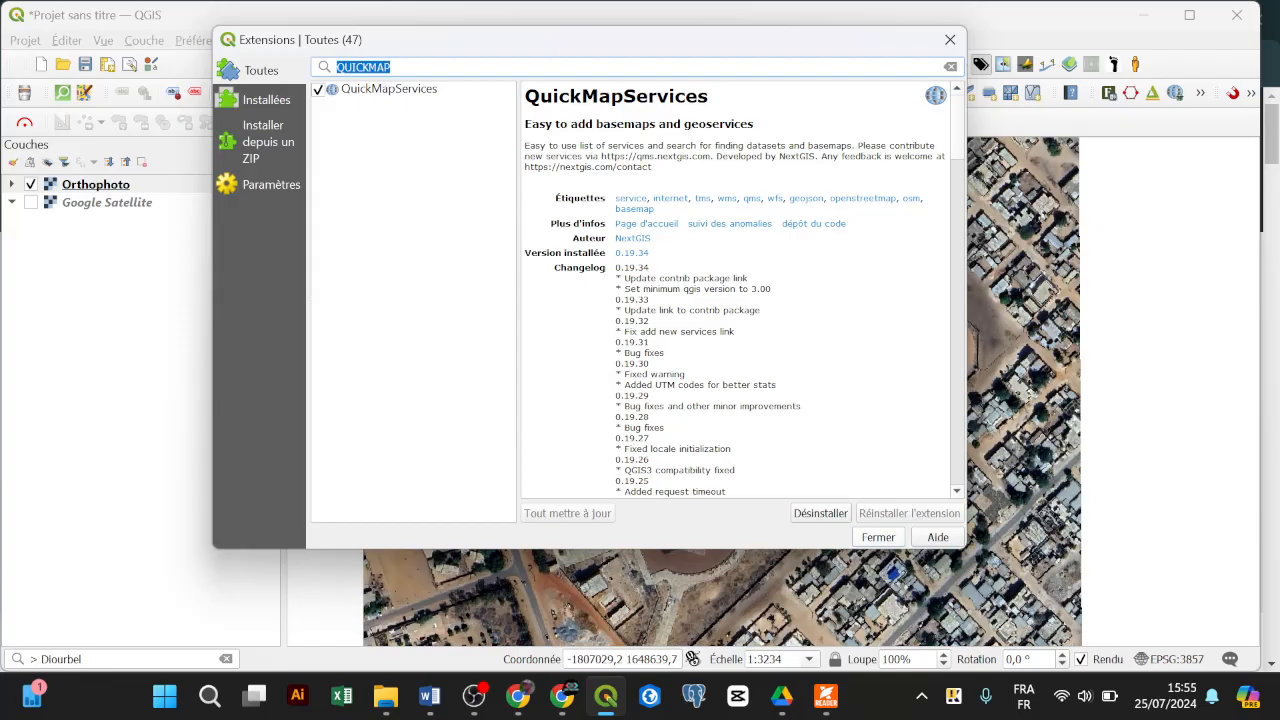
type("orf")
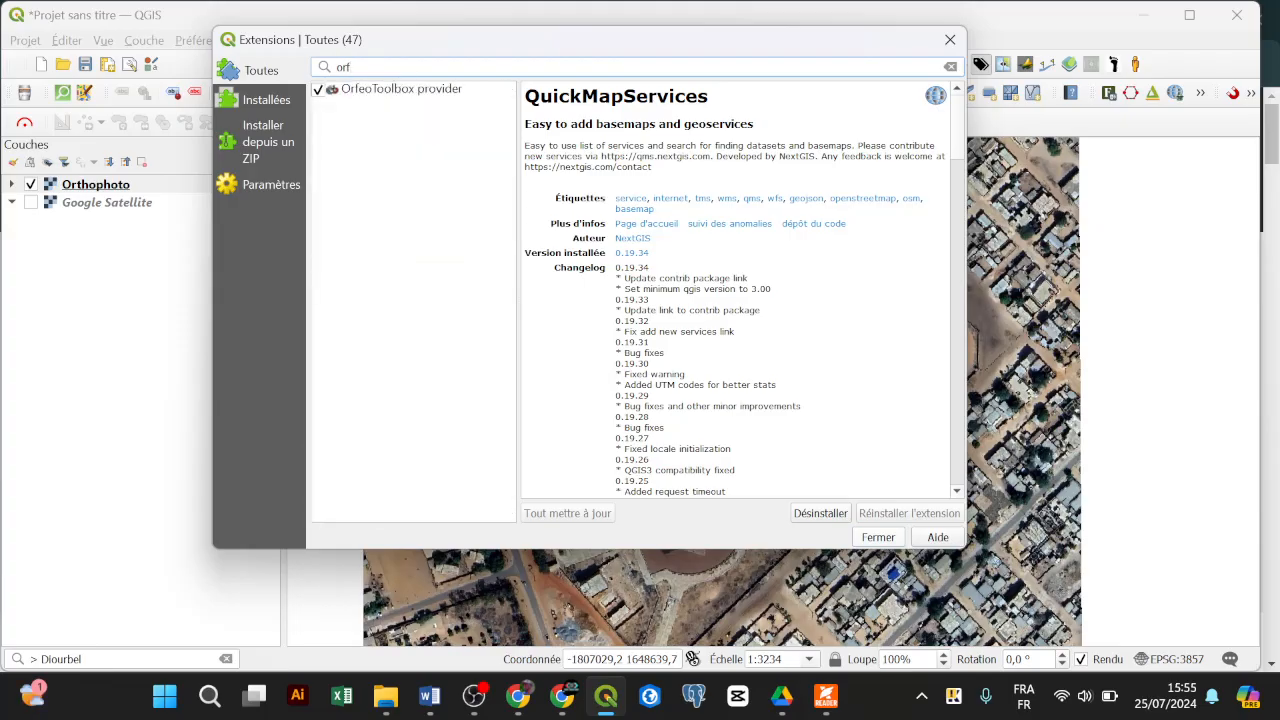
left_click(388, 90)
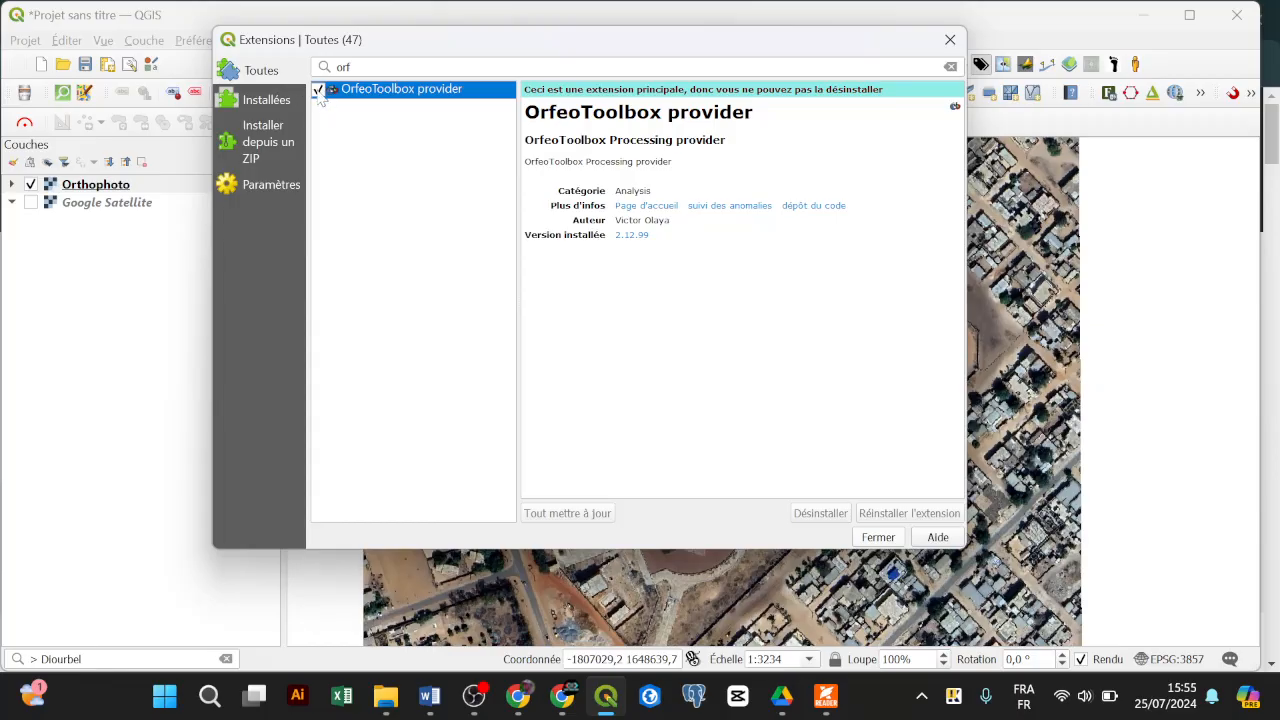
left_click(950, 39)
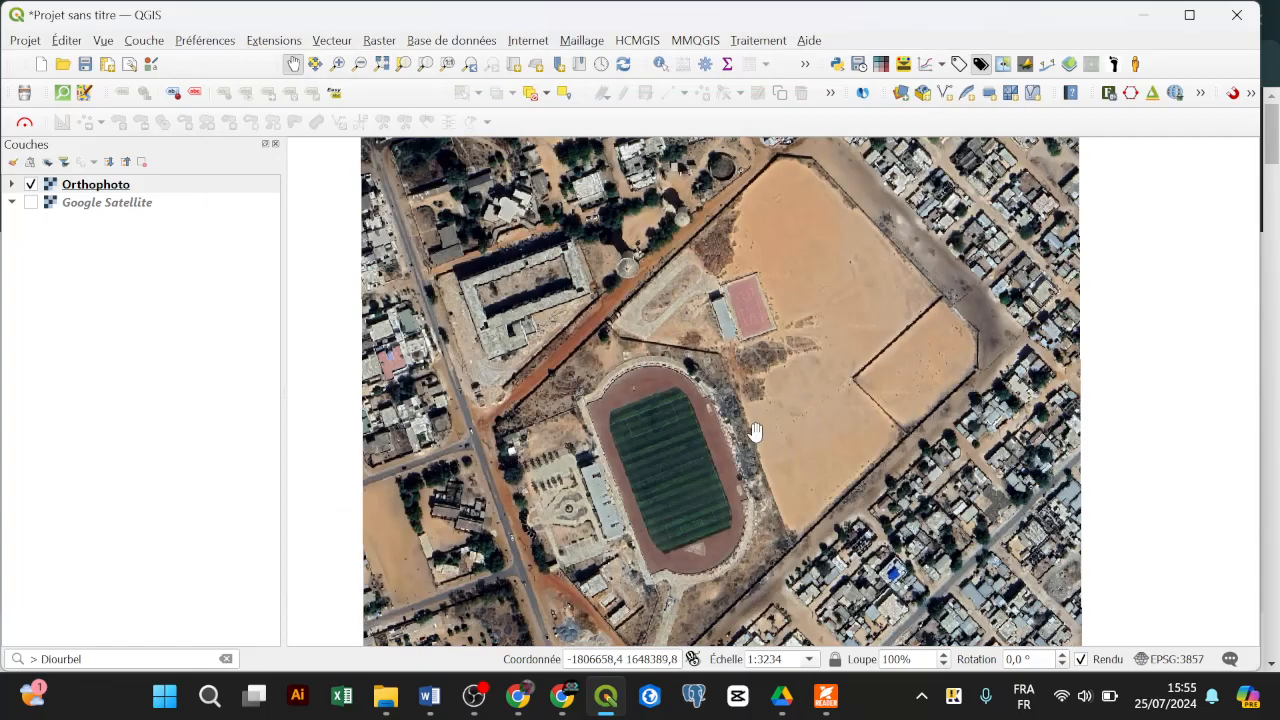
Open the QGIS options, look through the settings categories and display the Traitement settings
left_click(192, 42)
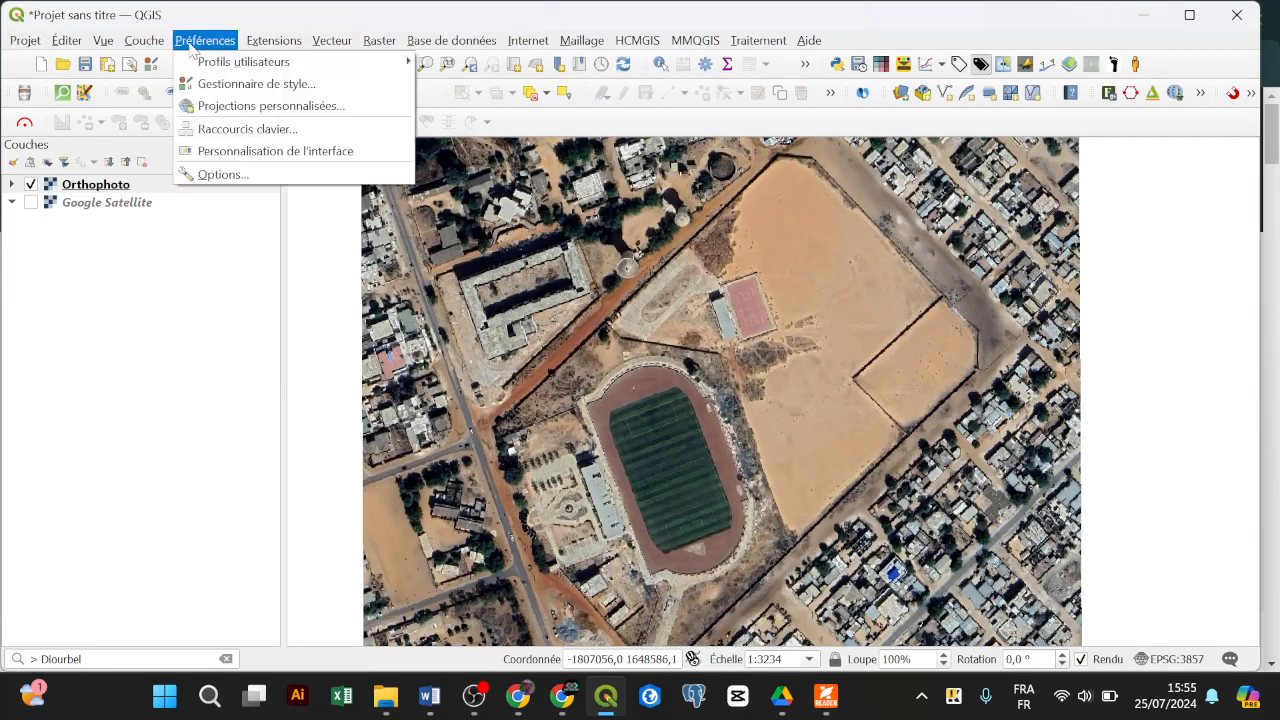
left_click(249, 178)
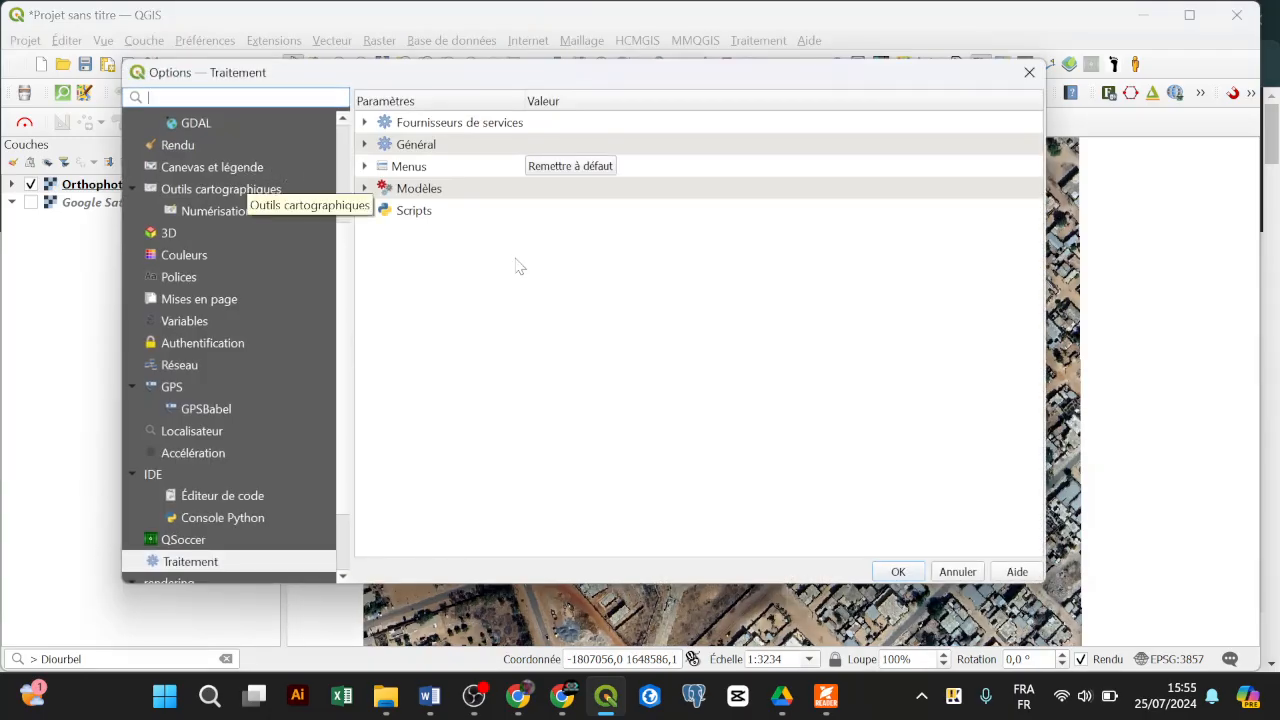
scroll(343, 210, "up", 3)
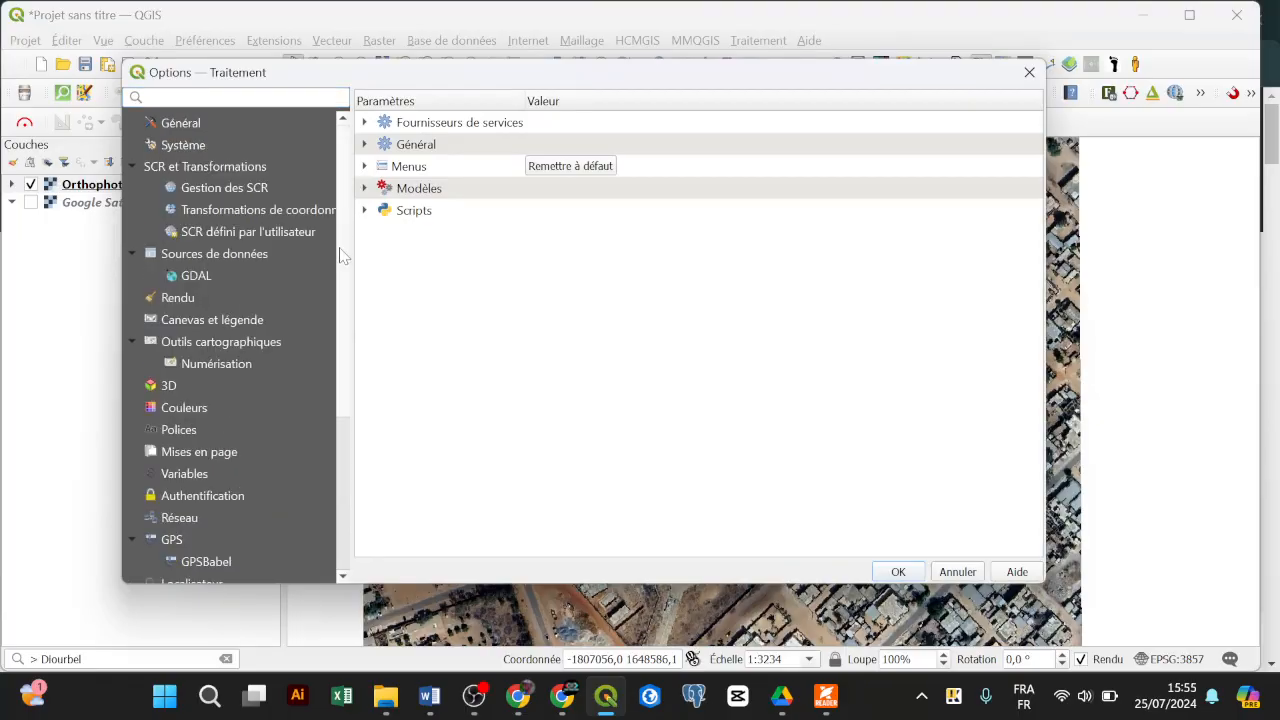
left_click(330, 233)
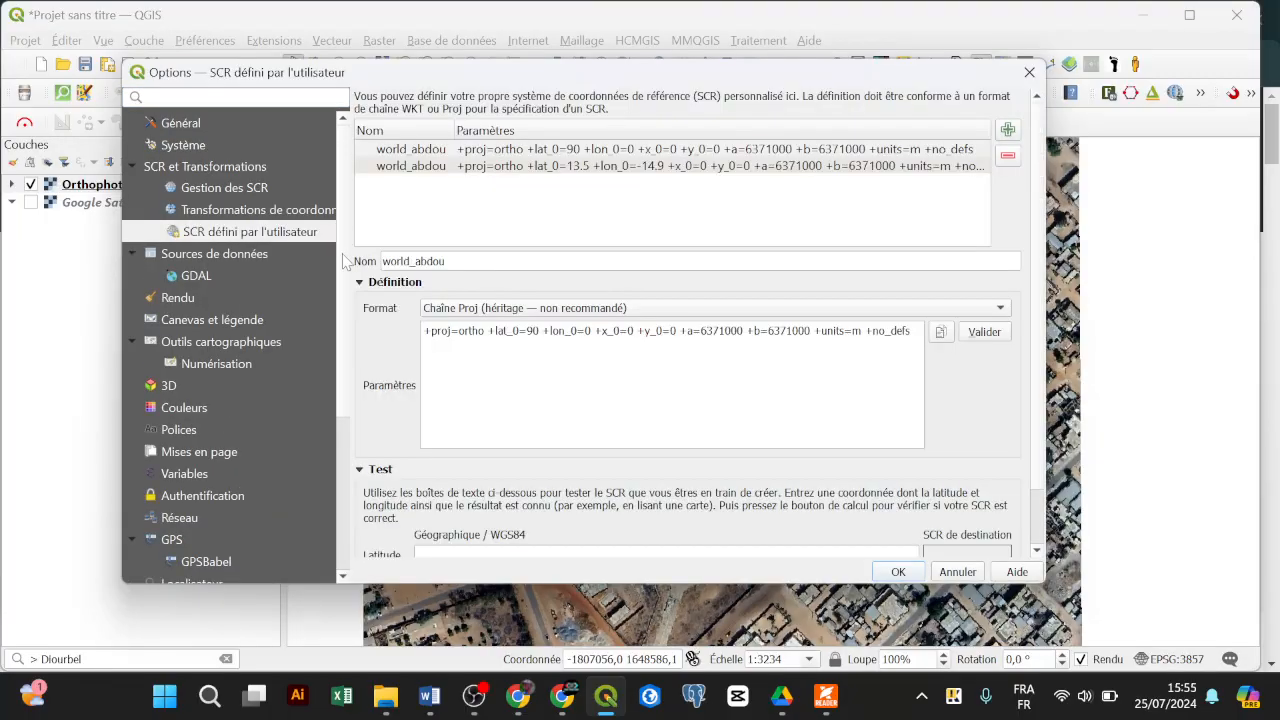
left_click(245, 210)
left_click(217, 297)
left_click(222, 341)
left_click(217, 364)
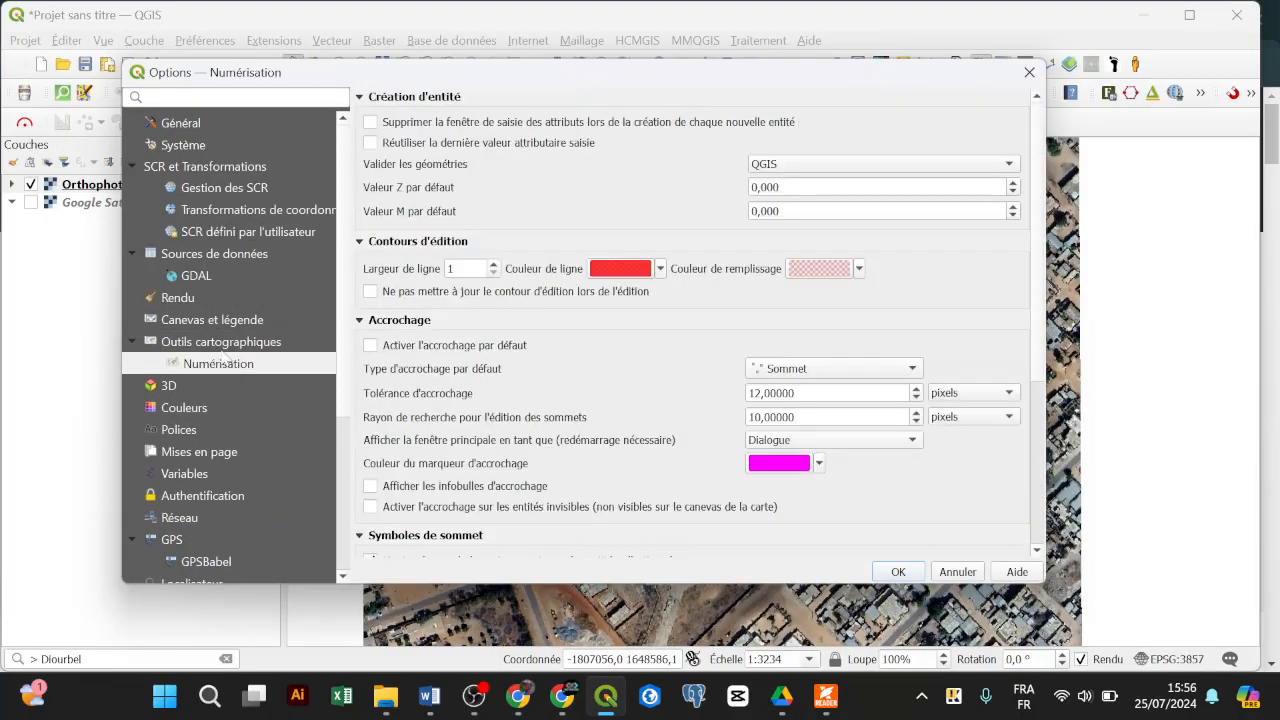
scroll(224, 350, "down", 4)
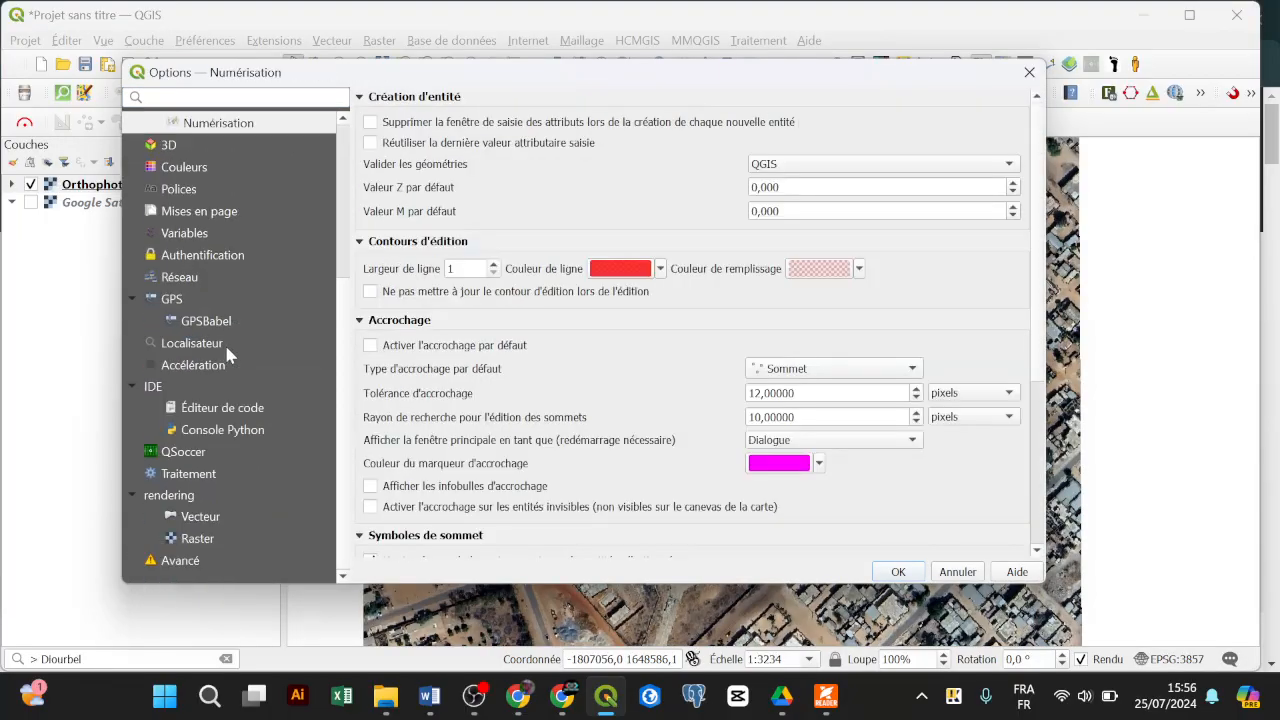
left_click(187, 476)
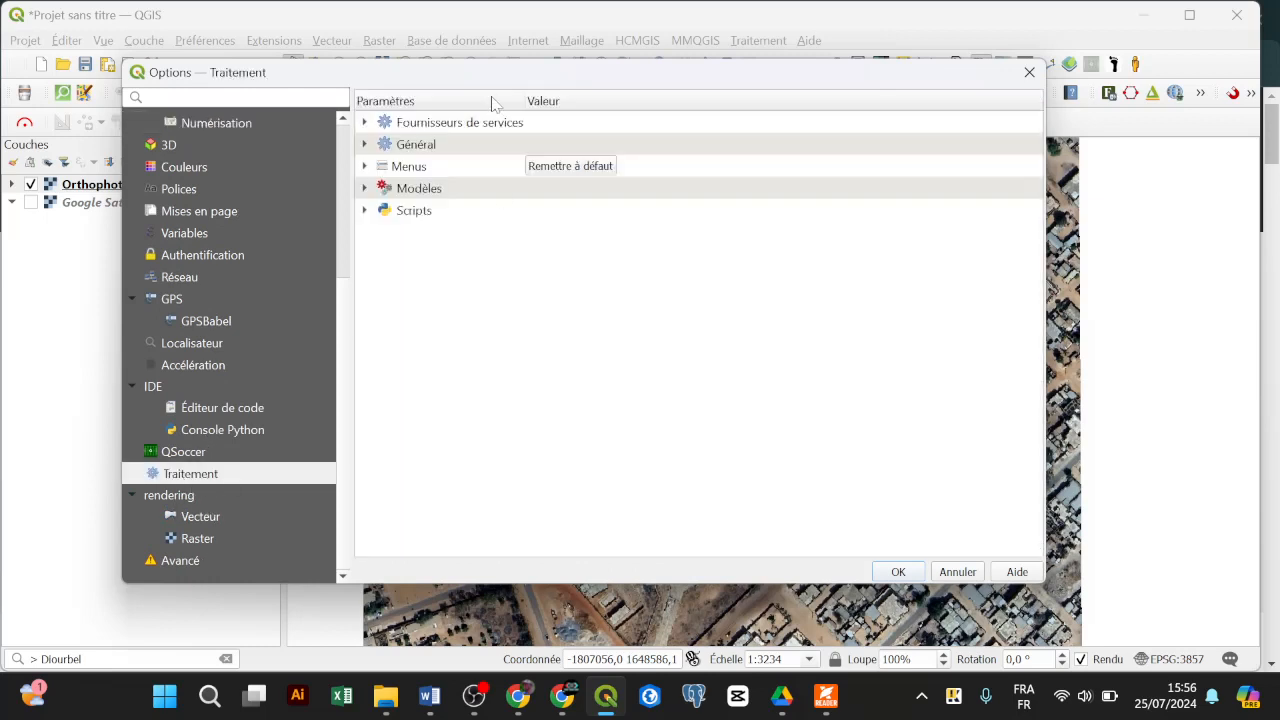
Expand the OTB provider under Fournisseurs de services and check the Répertoire OTB path
left_click(365, 123)
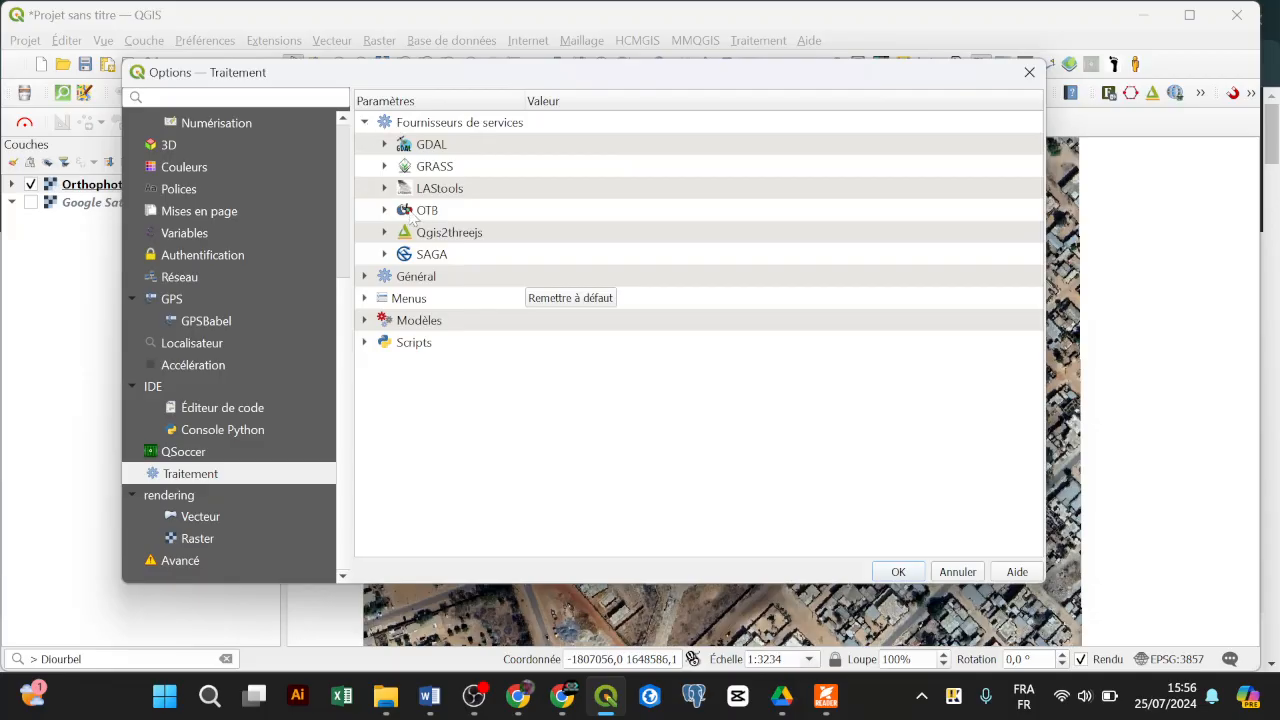
left_click(411, 212)
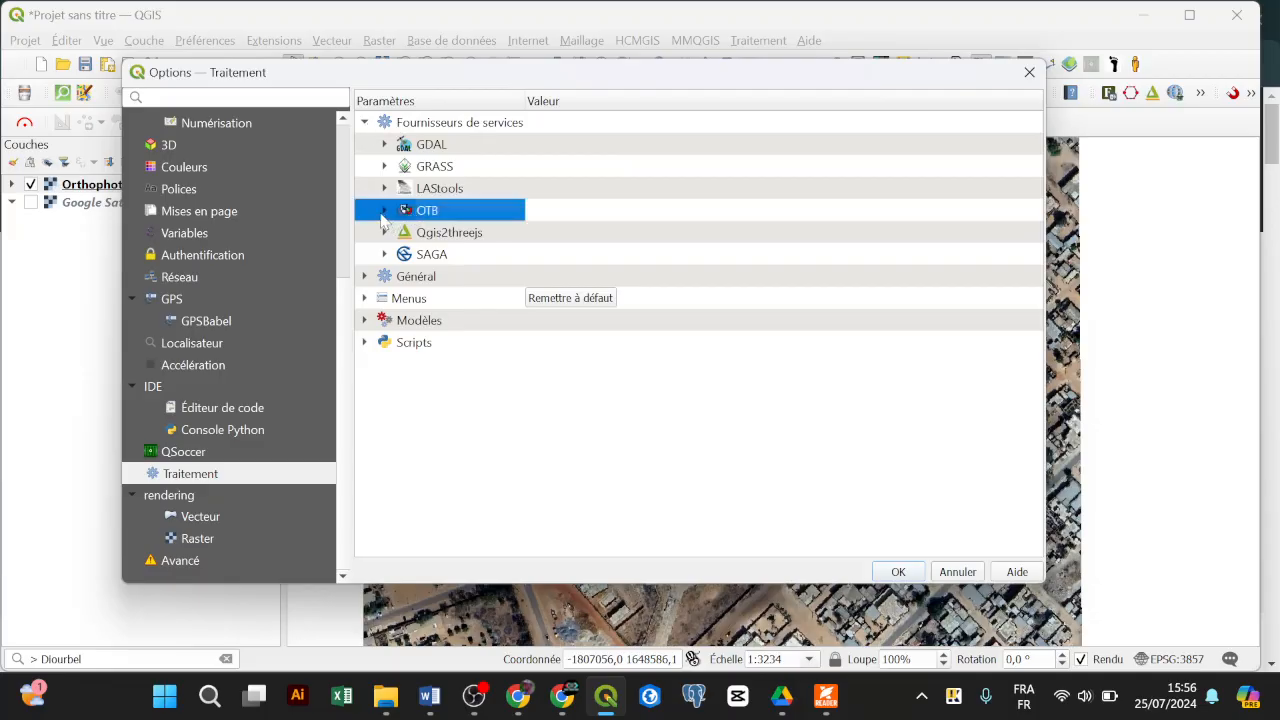
left_click(384, 211)
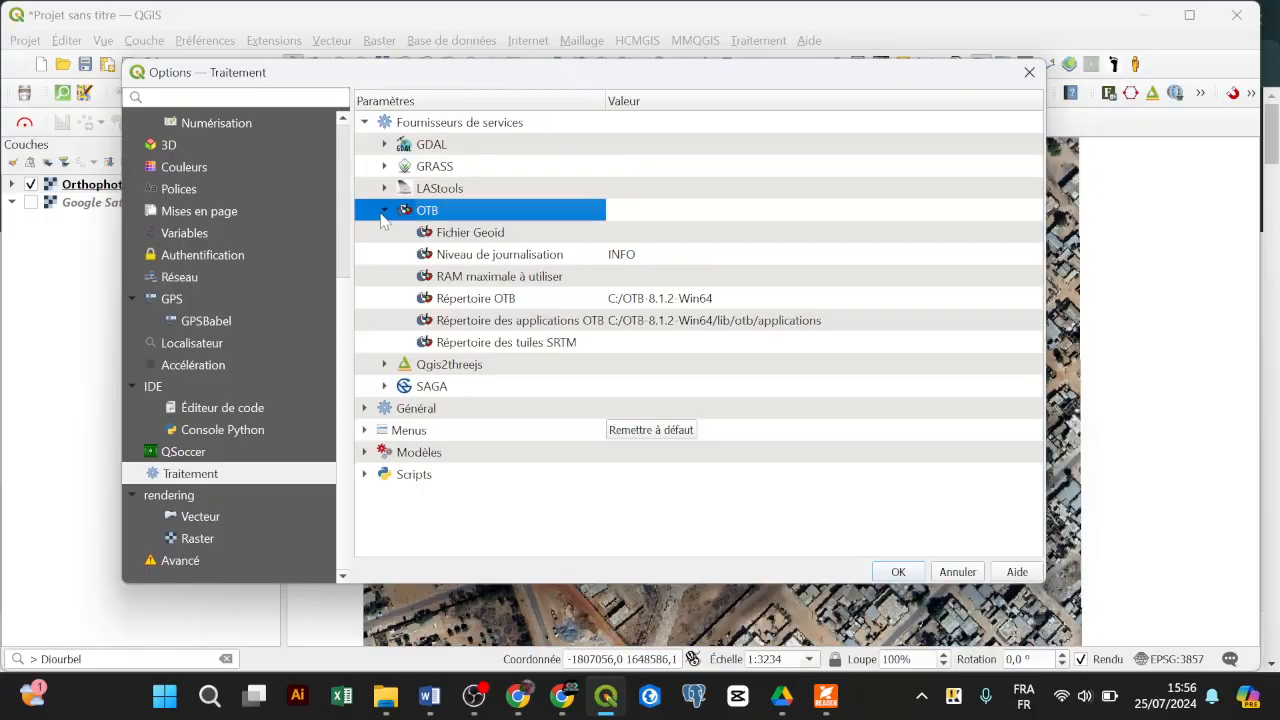
left_click(682, 300)
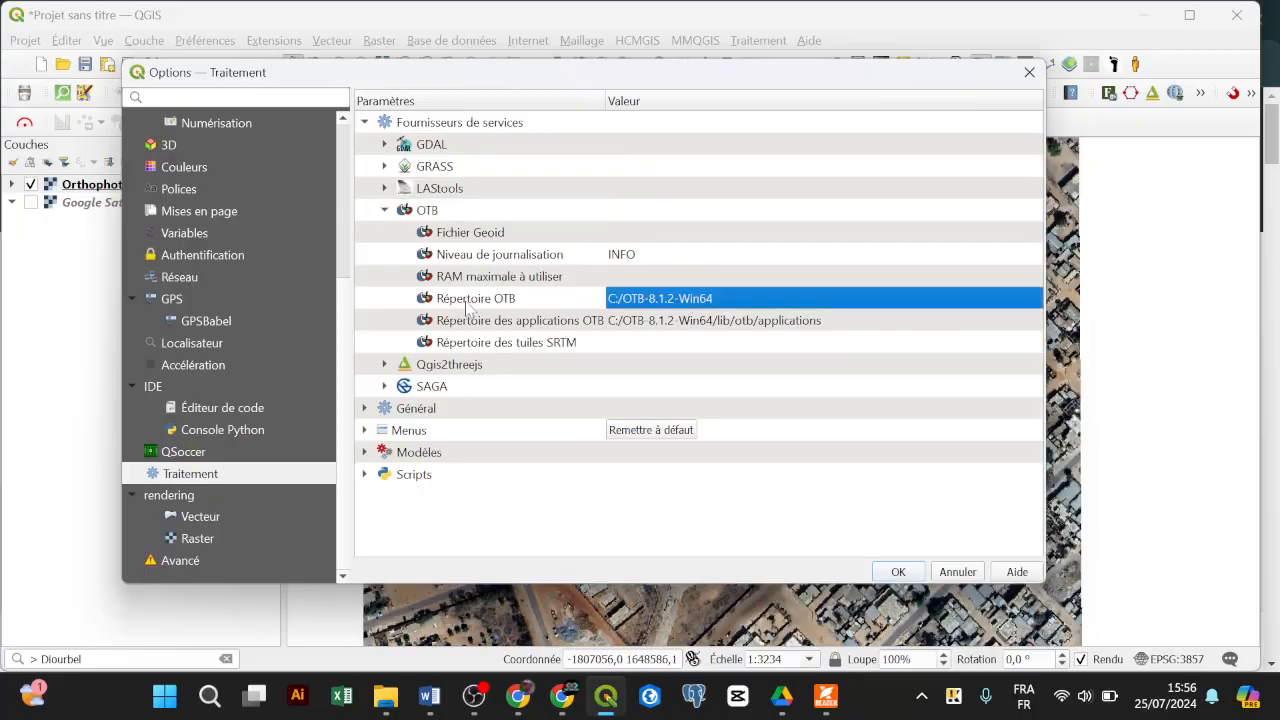
left_click(380, 300)
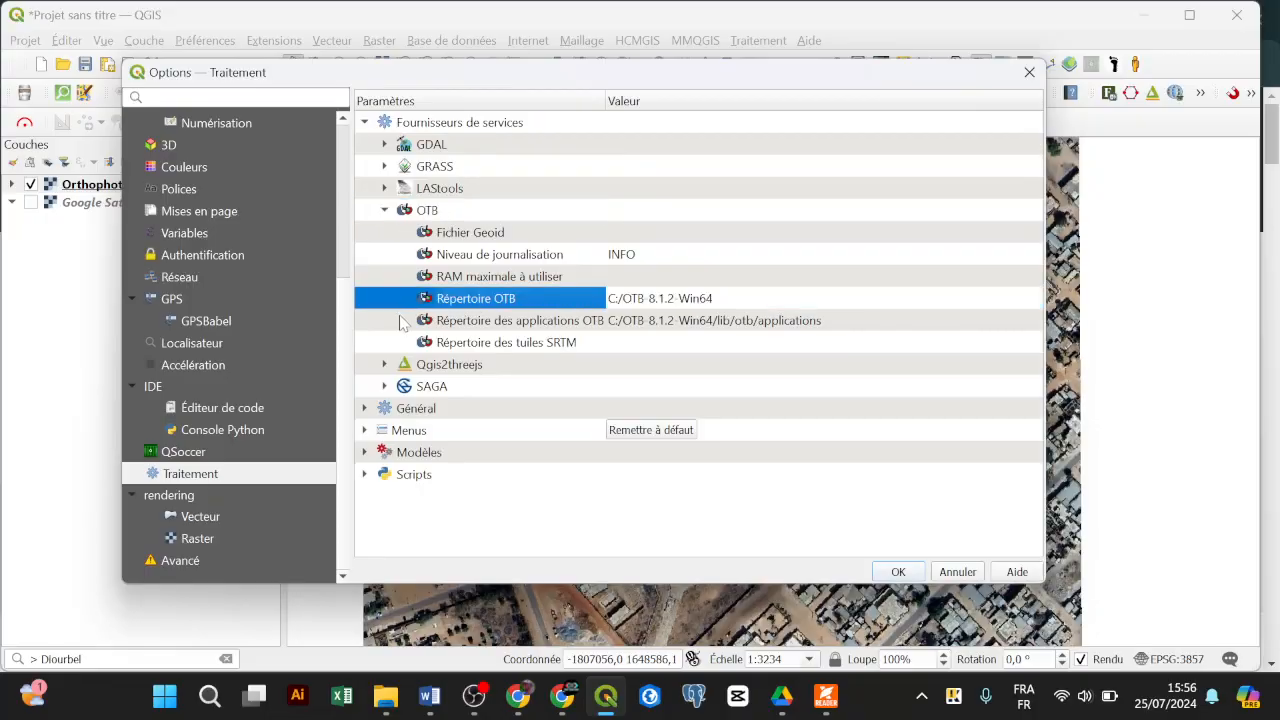
Examine the Répertoire OTB and Répertoire des applications OTB paths in the OTB provider settings
left_click(400, 322)
left_click(536, 306)
left_click(522, 322)
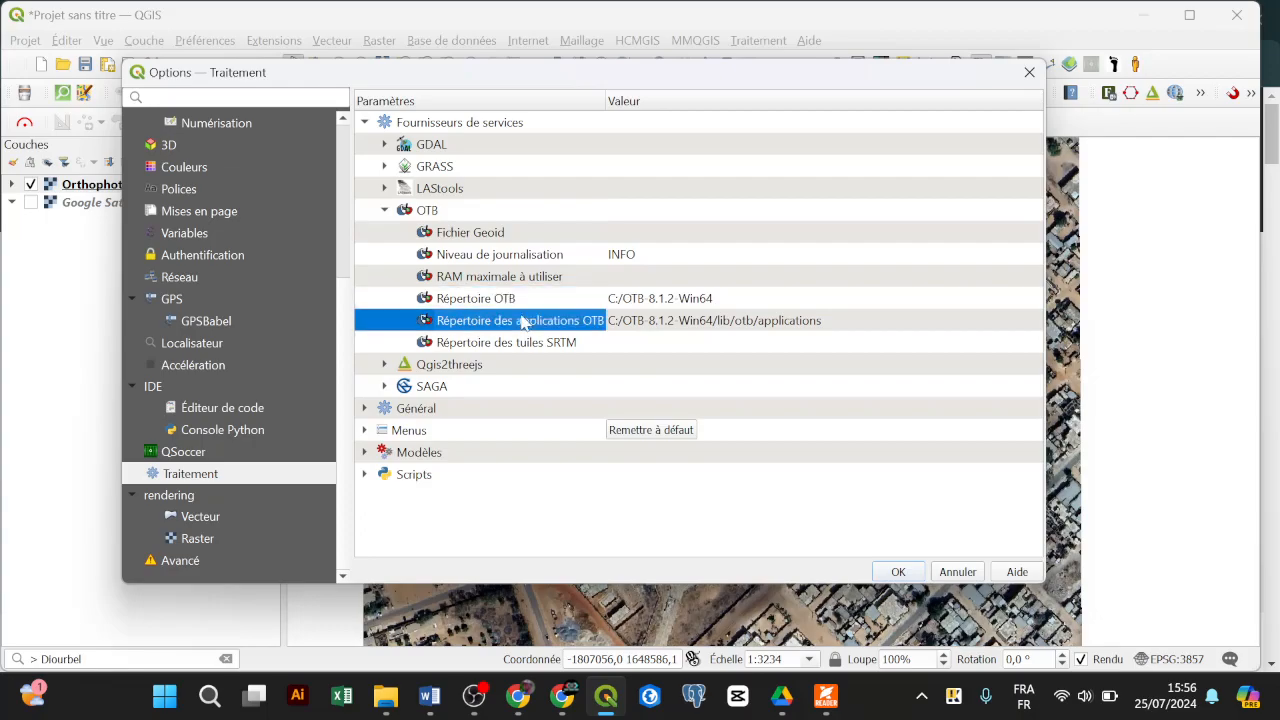
left_click(516, 309)
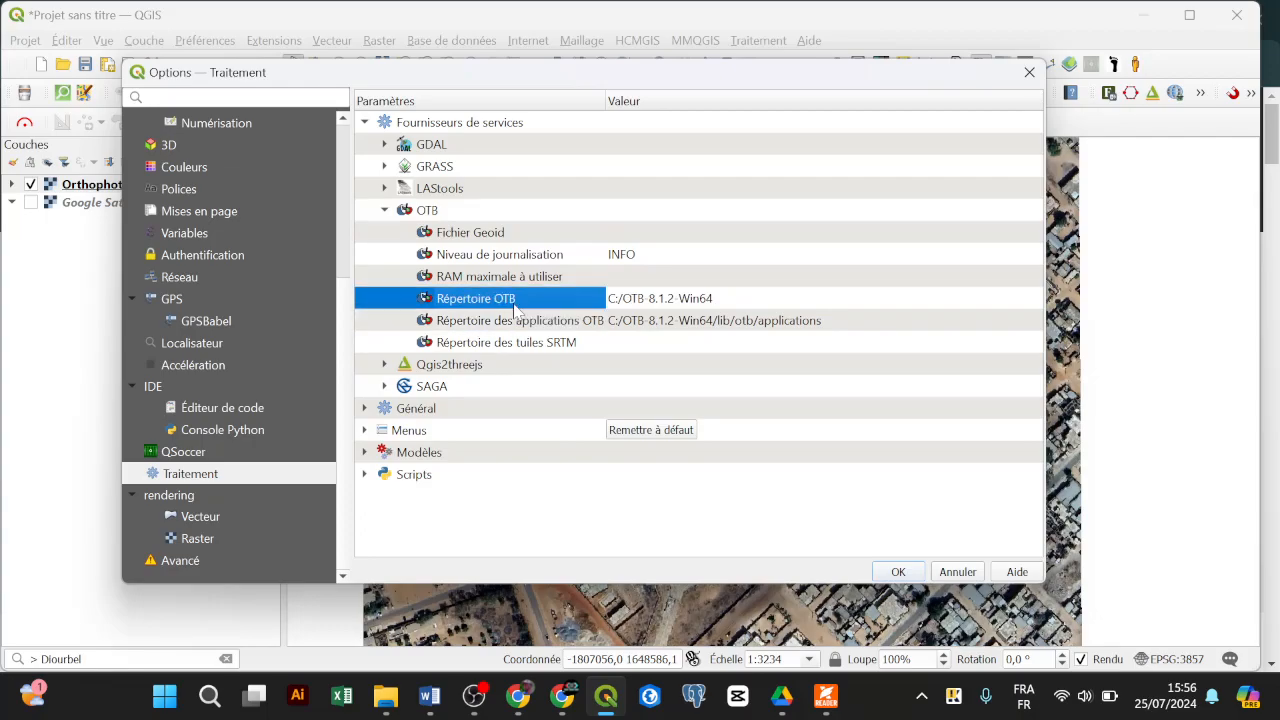
left_click(527, 325)
left_click(550, 305)
left_click(700, 298)
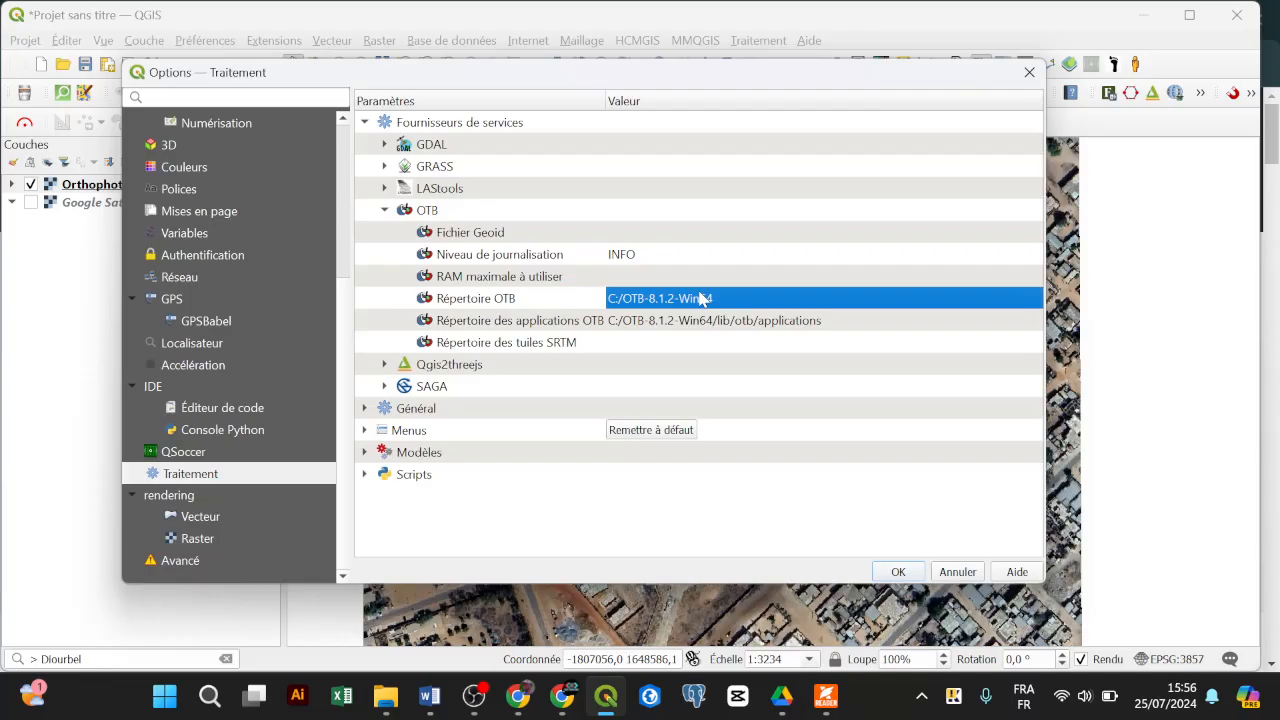
Set the Répertoire OTB to the OTB-8.1.2-Win64 folder on the local disk C:
double_click(765, 298)
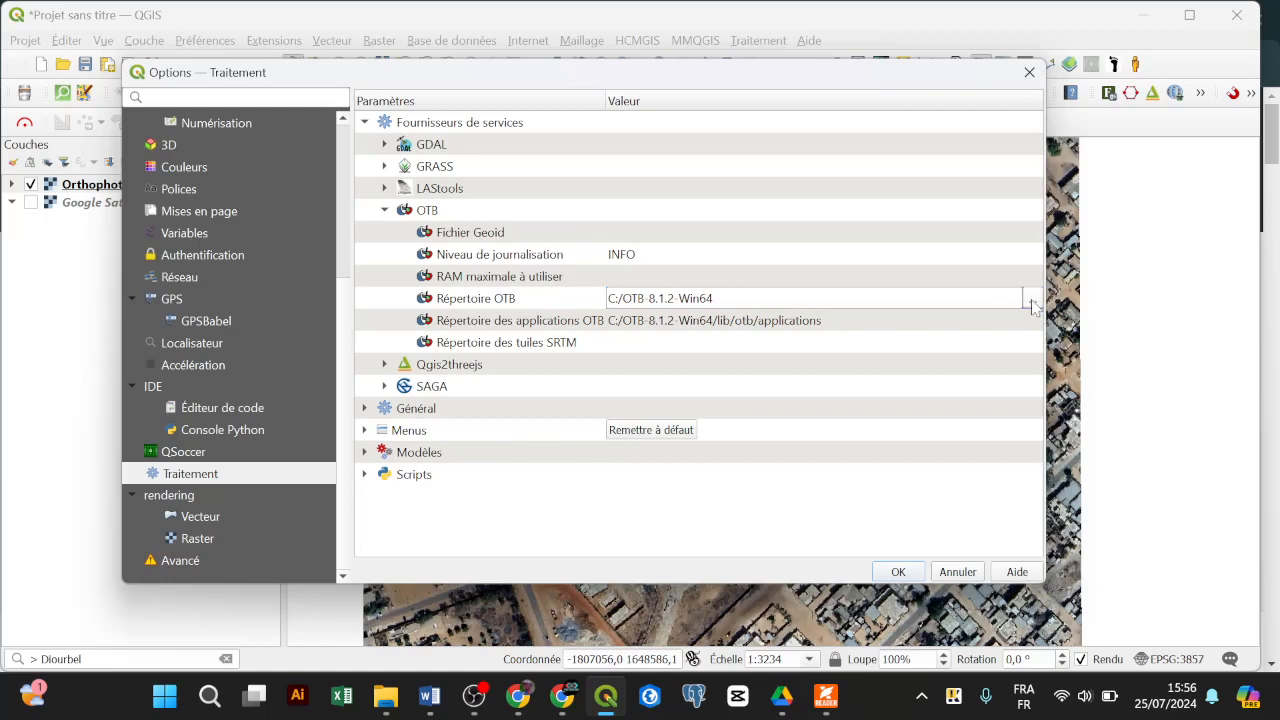
left_click(386, 696)
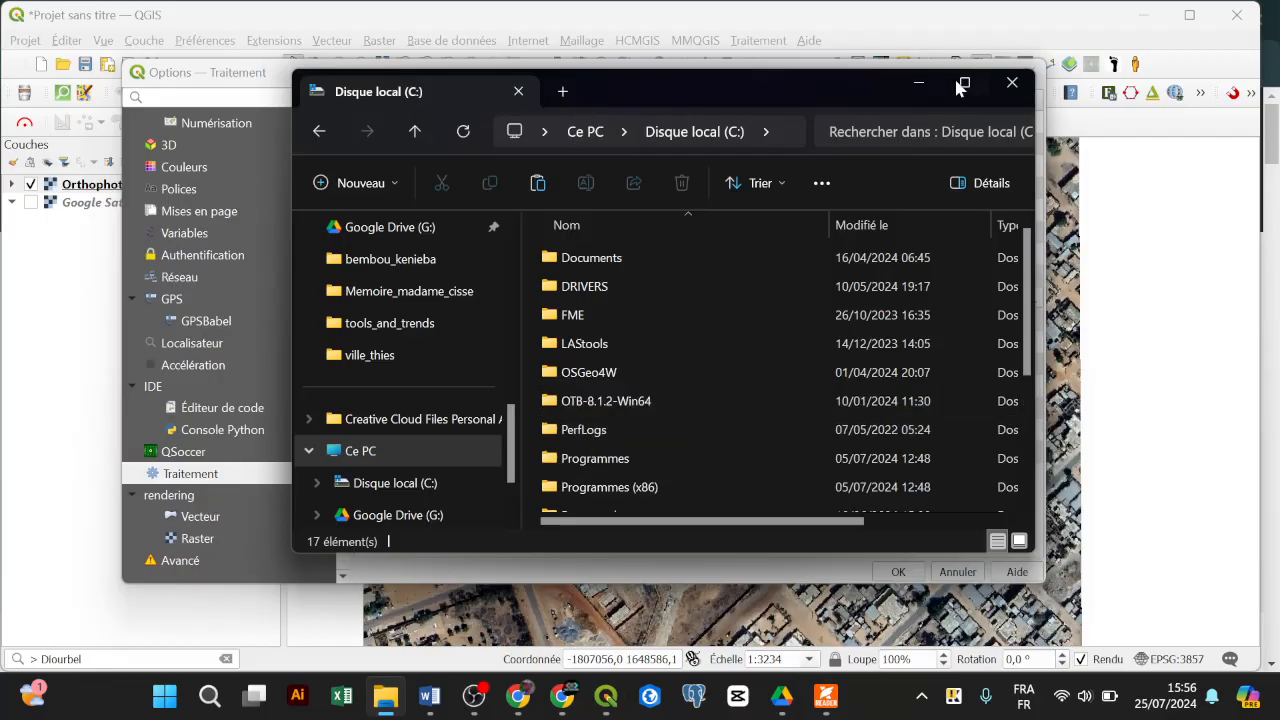
left_click(918, 83)
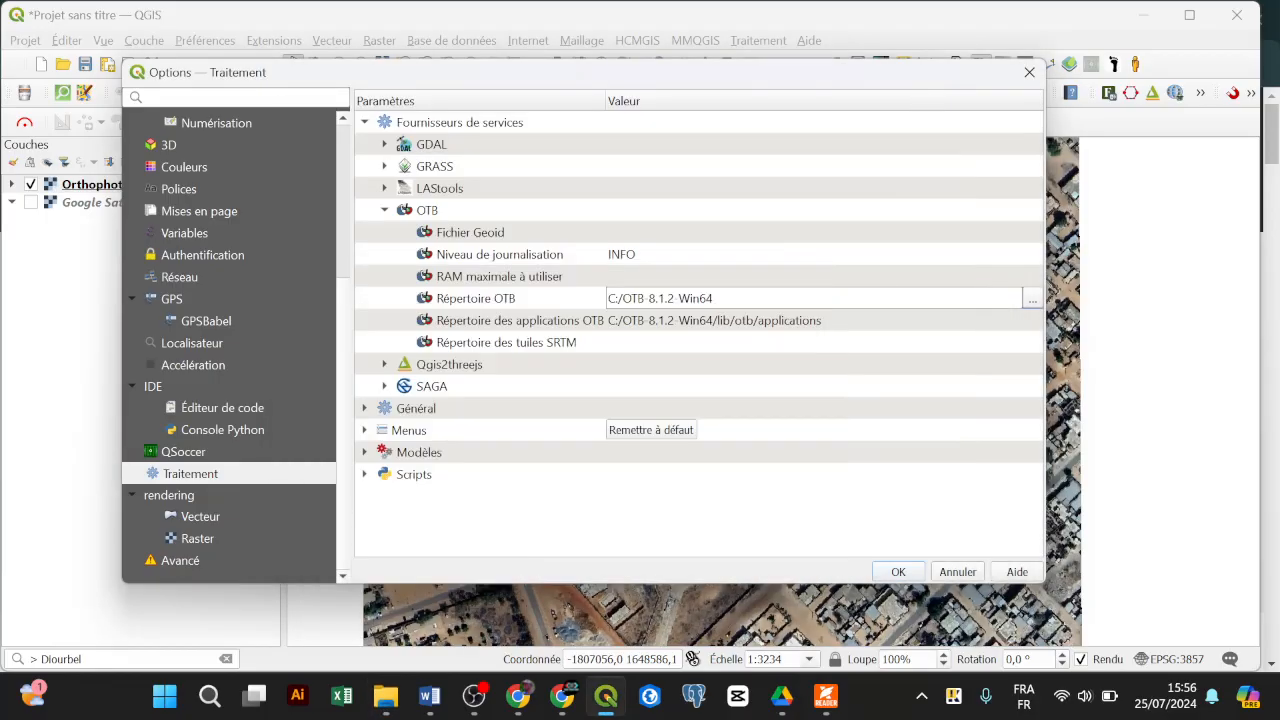
left_click(1032, 298)
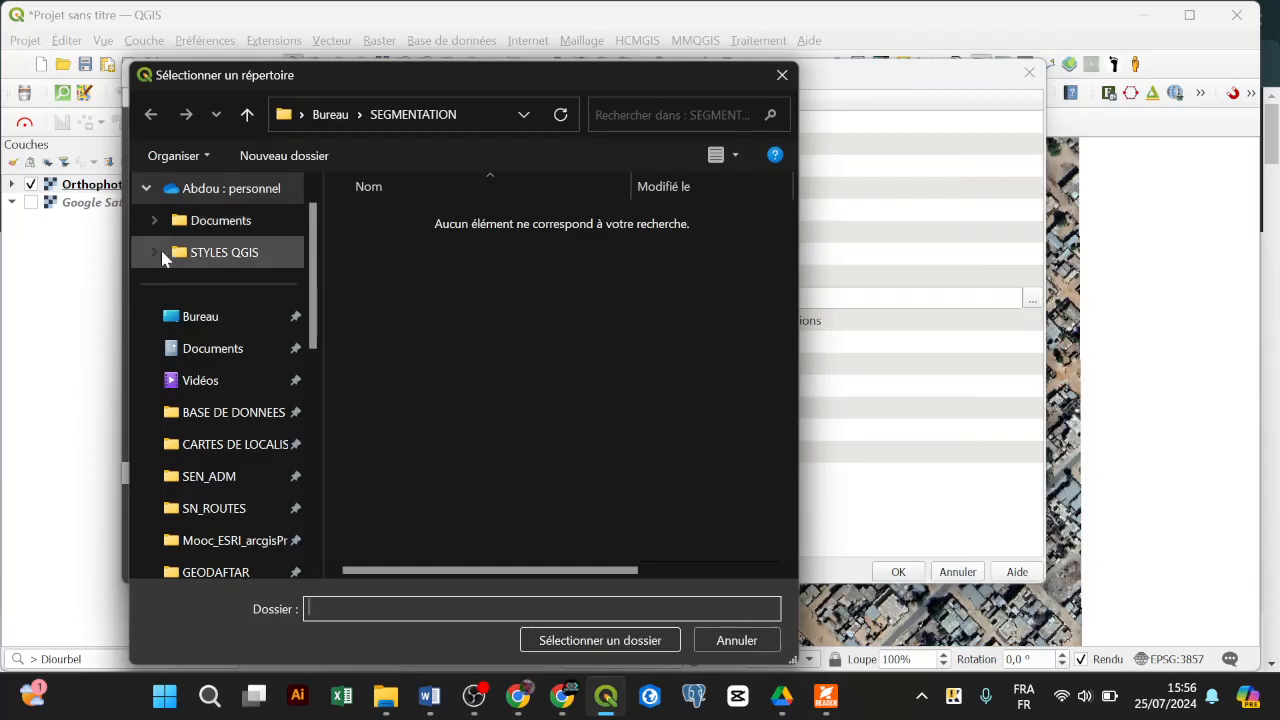
scroll(300, 418, "down", 3)
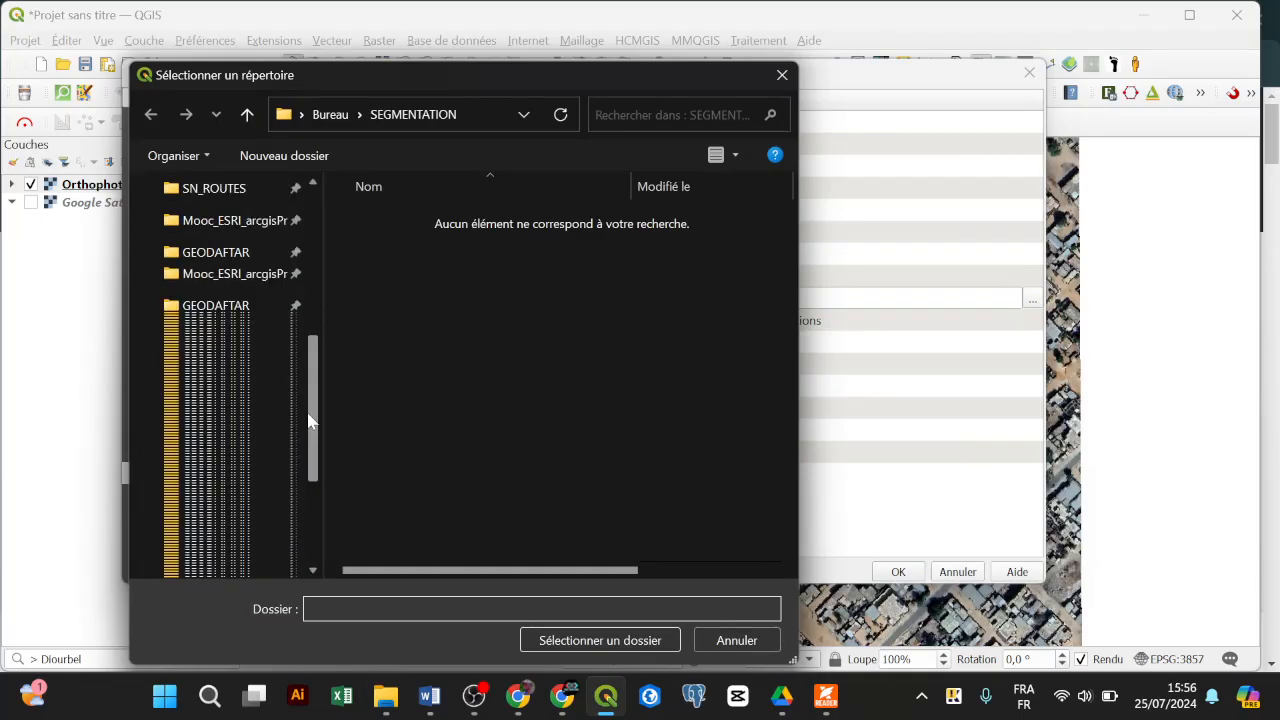
left_click_drag(309, 420, 309, 514)
left_click(191, 420)
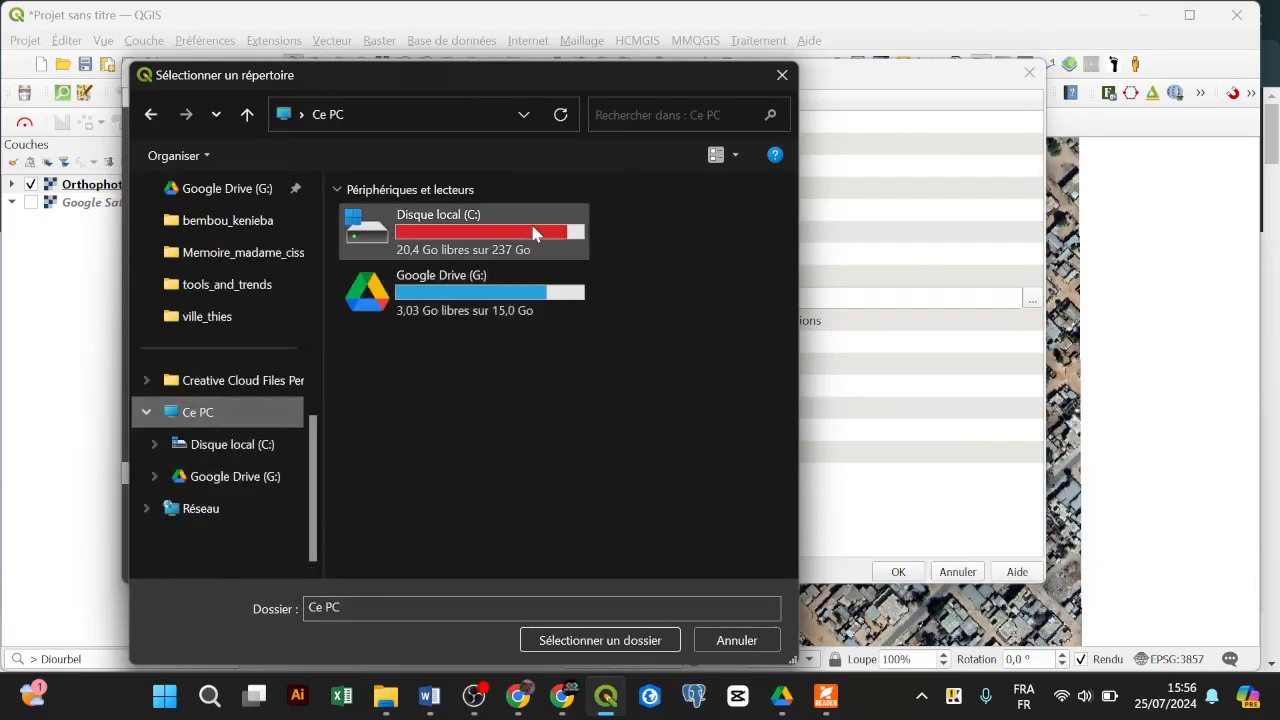
double_click(532, 232)
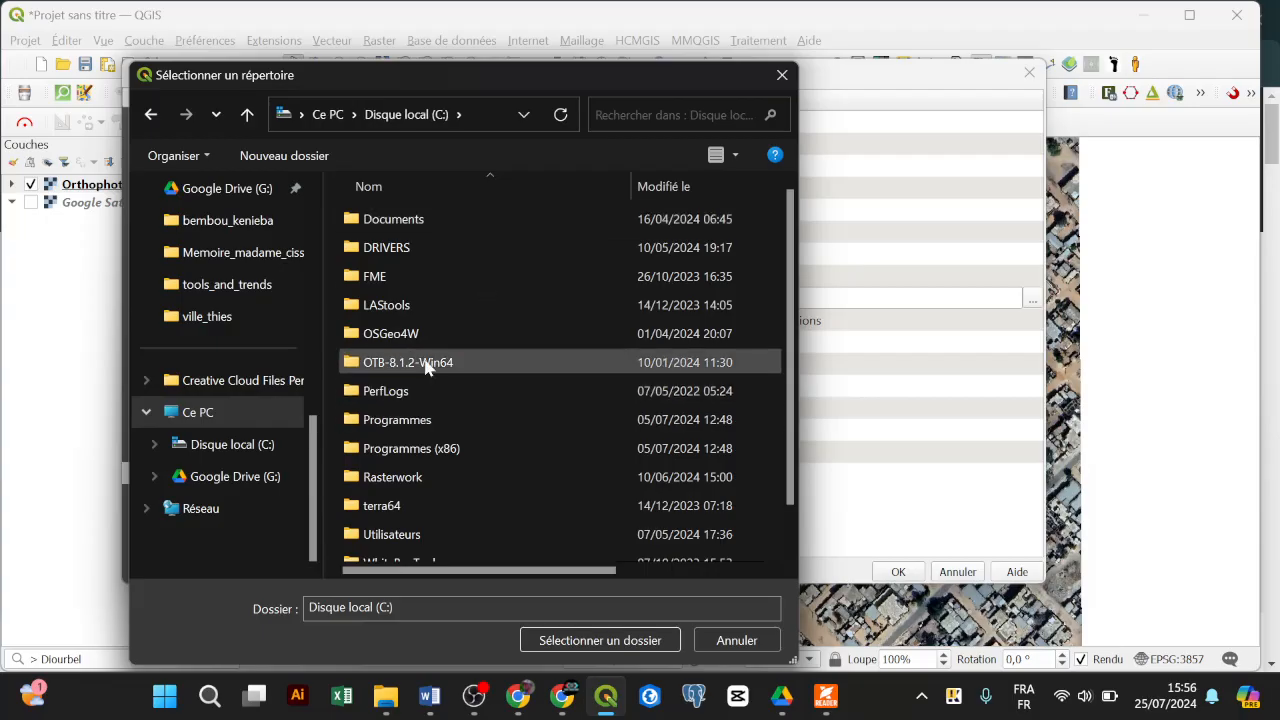
left_click(427, 366)
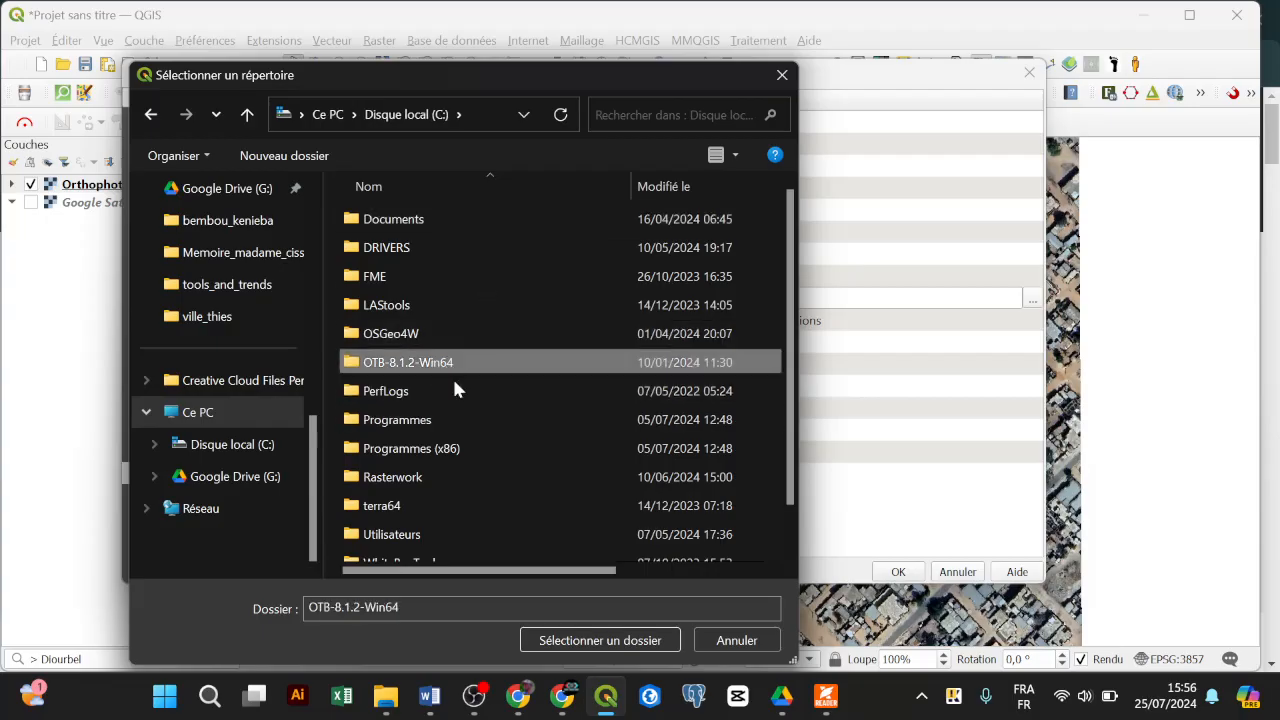
left_click(600, 640)
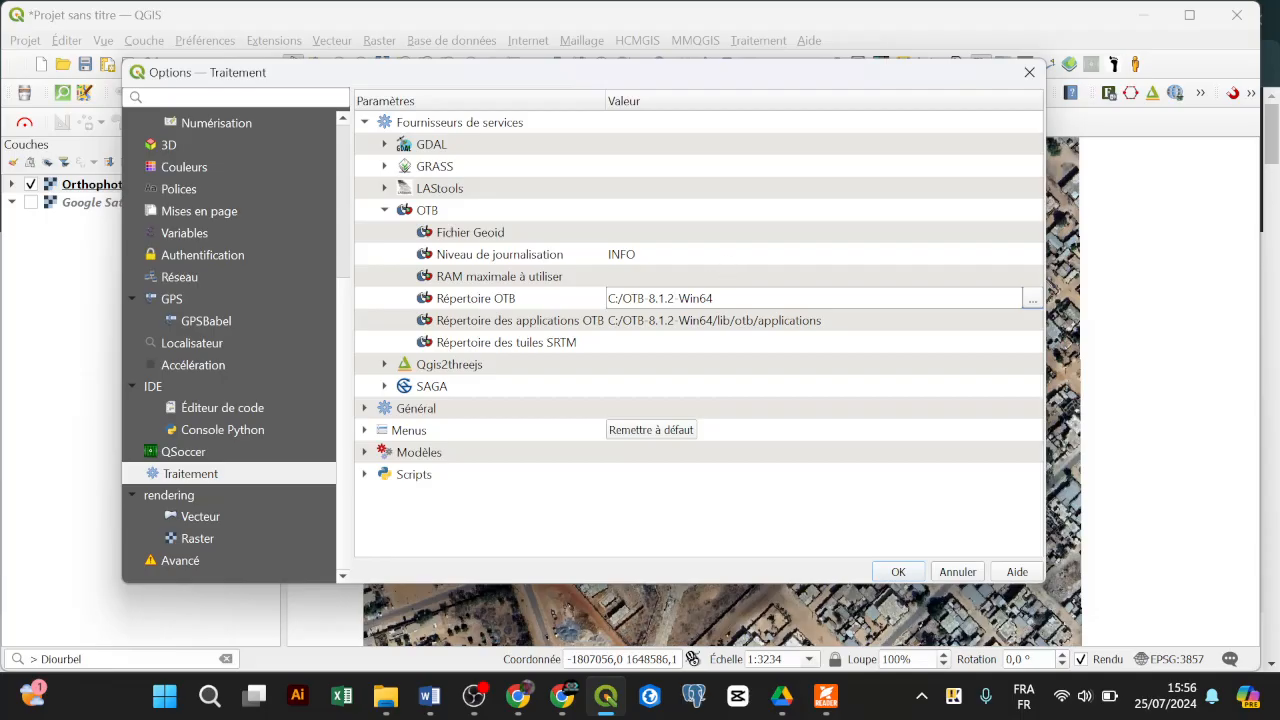
Open the directory list of Répertoire des applications OTB and read its full path entry
left_click(790, 326)
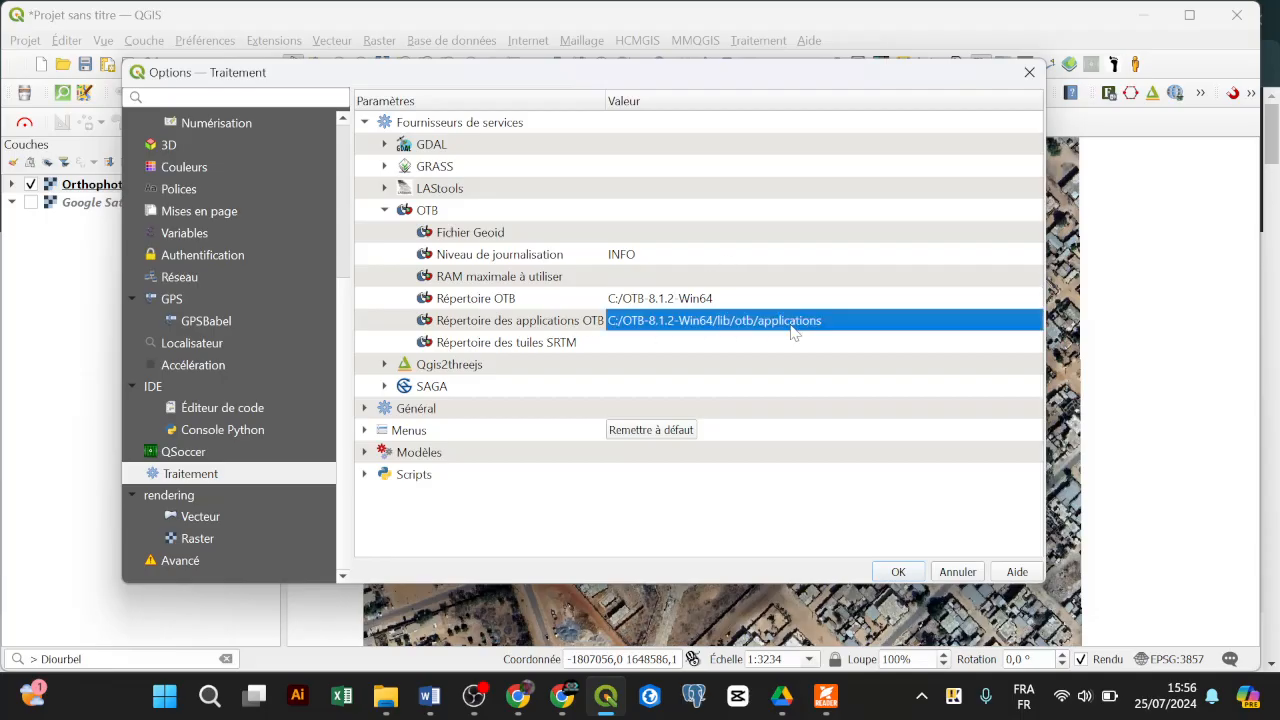
left_click(1032, 321)
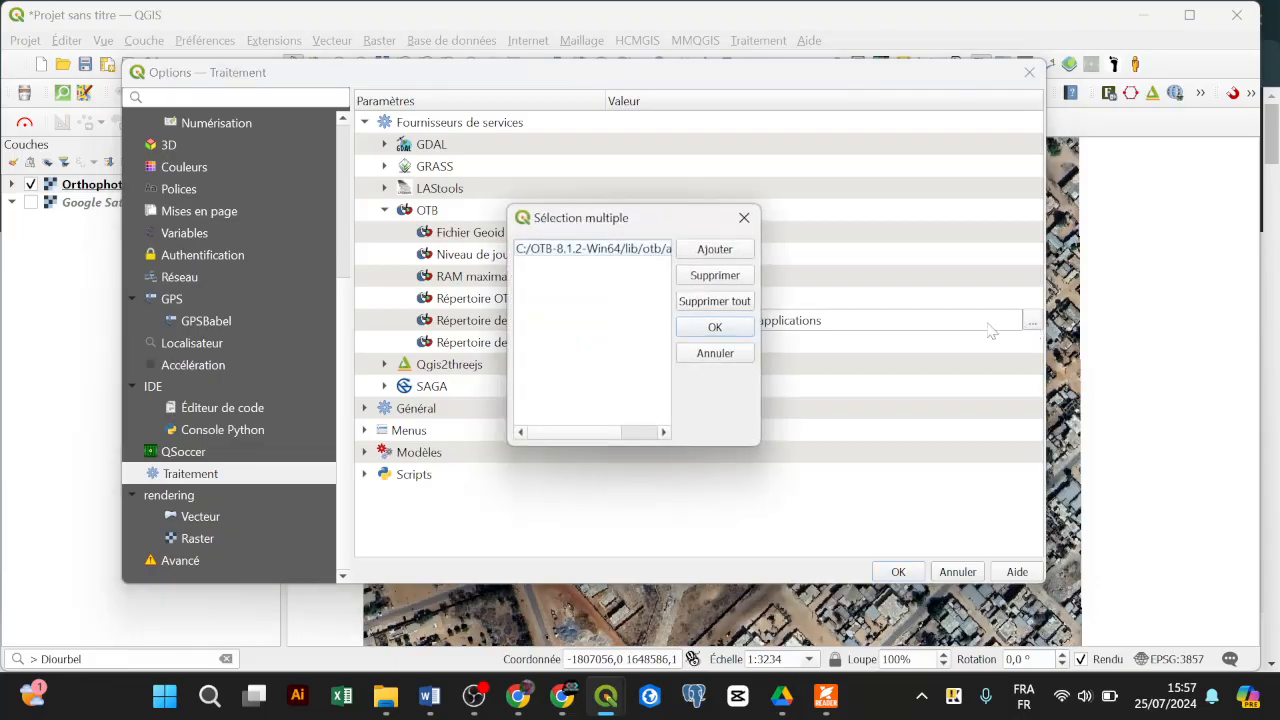
left_click(612, 255)
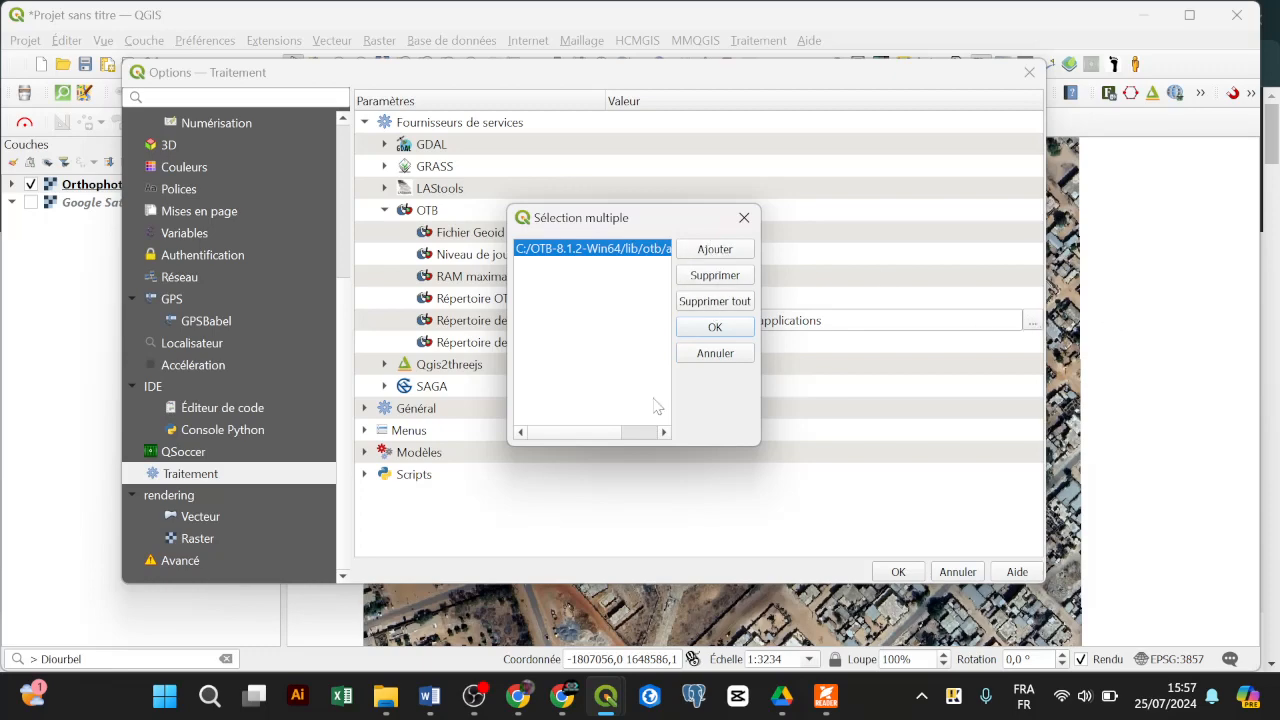
left_click_drag(619, 434, 658, 437)
Start adding an OTB applications directory and look inside the OTB-8.1.2-Win64 folder and its bin subfolder on disk C:
left_click(714, 249)
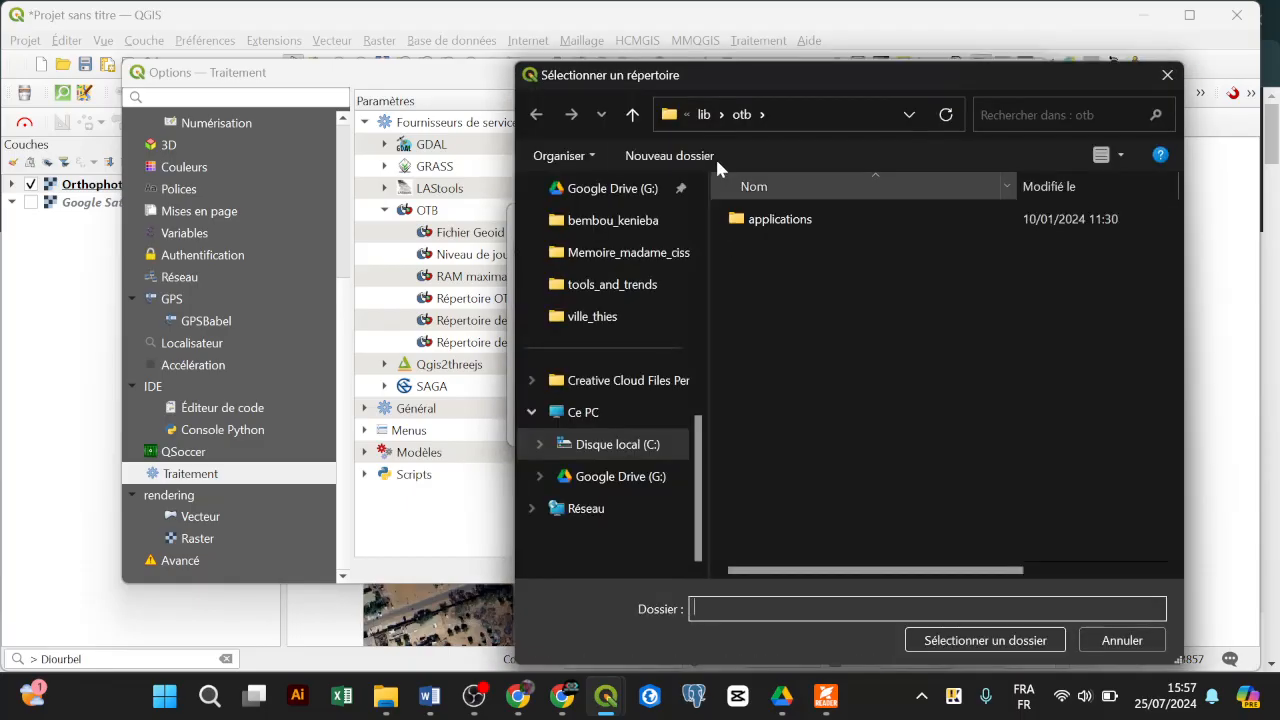
left_click(652, 442)
left_click(836, 360)
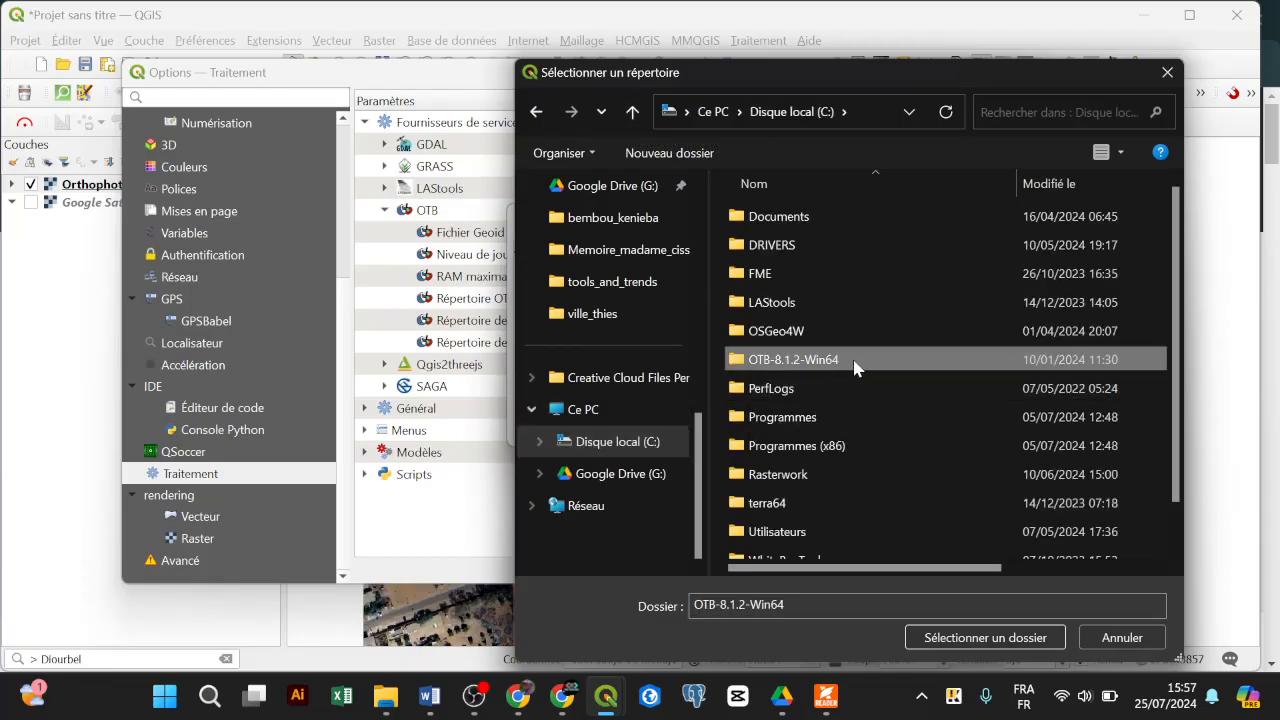
double_click(855, 368)
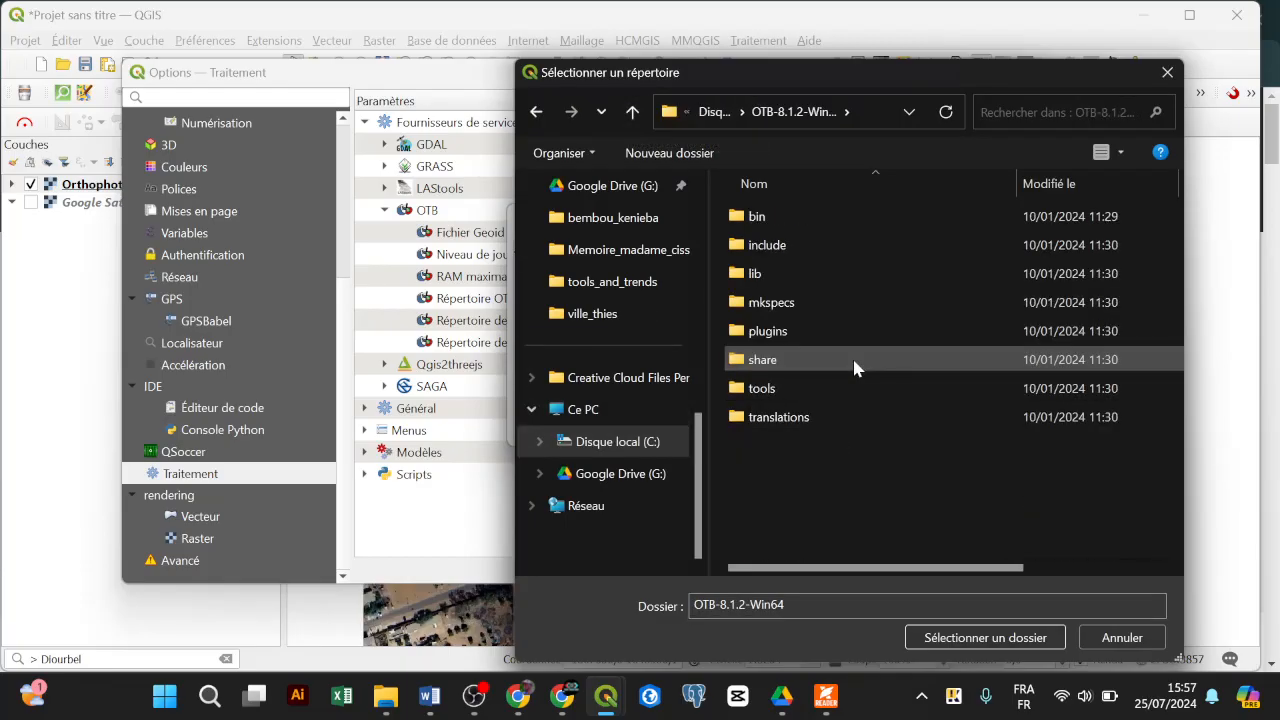
left_click(770, 216)
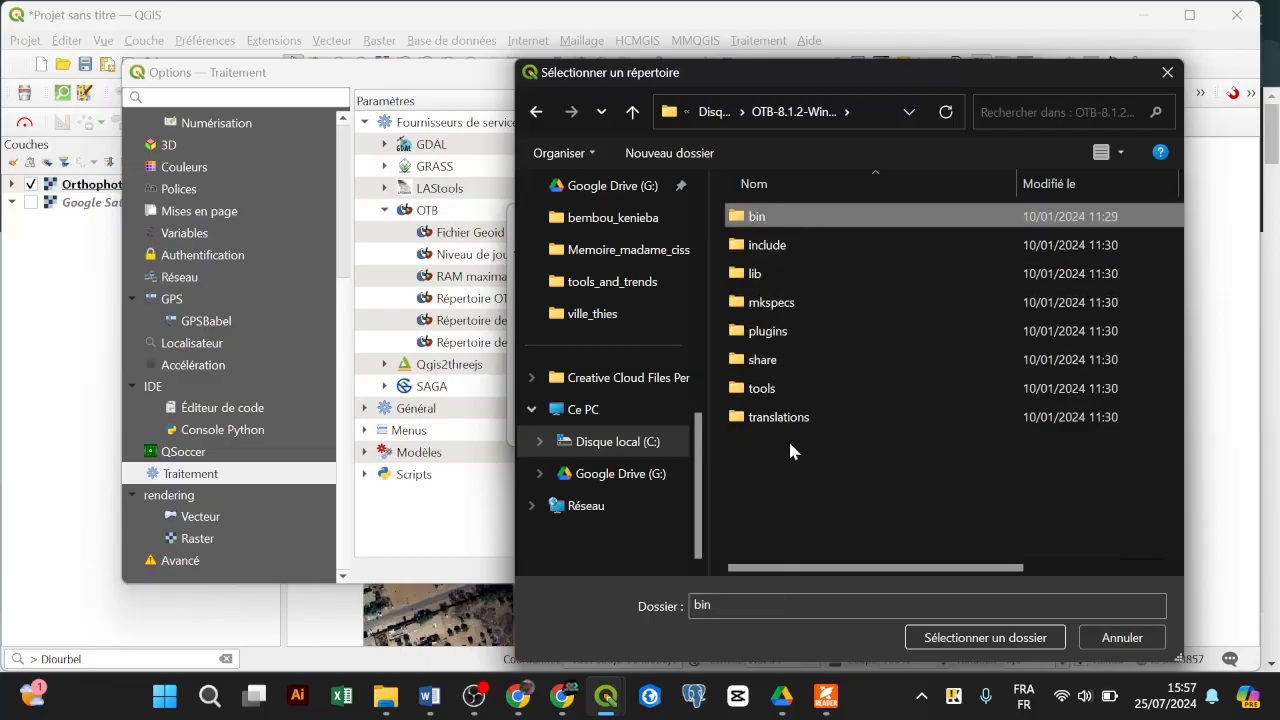
double_click(779, 218)
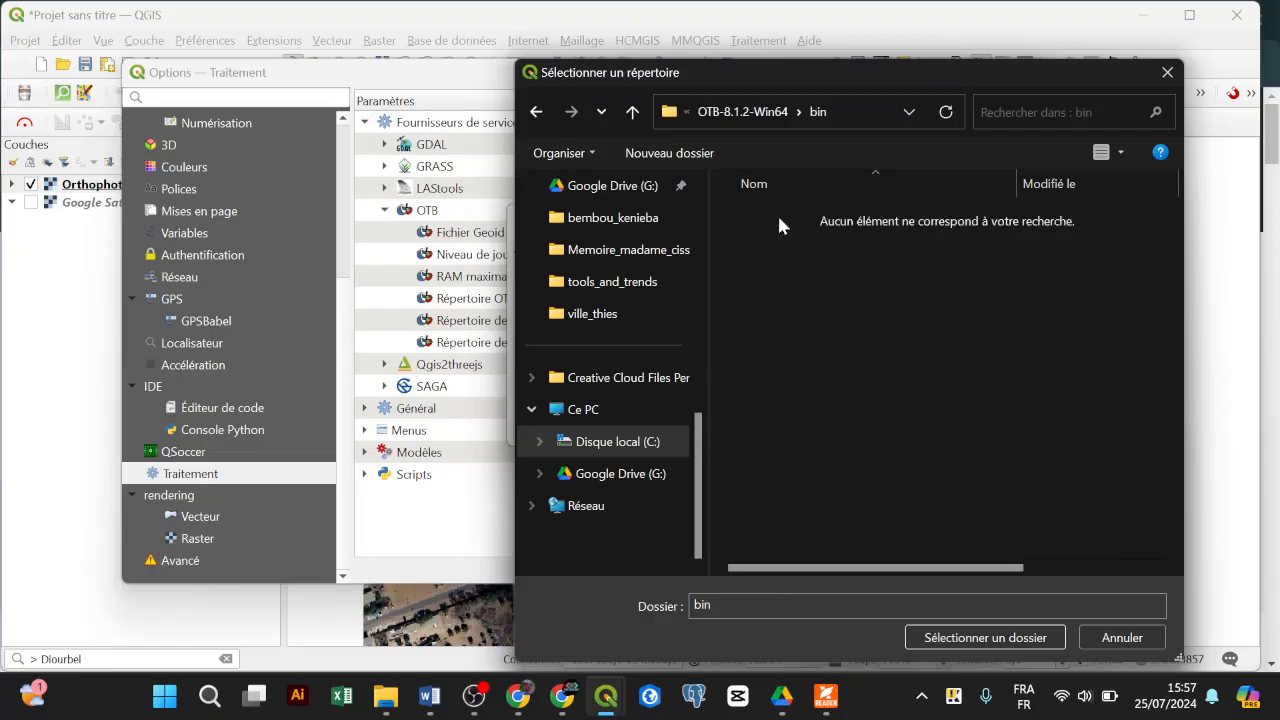
left_click(634, 114)
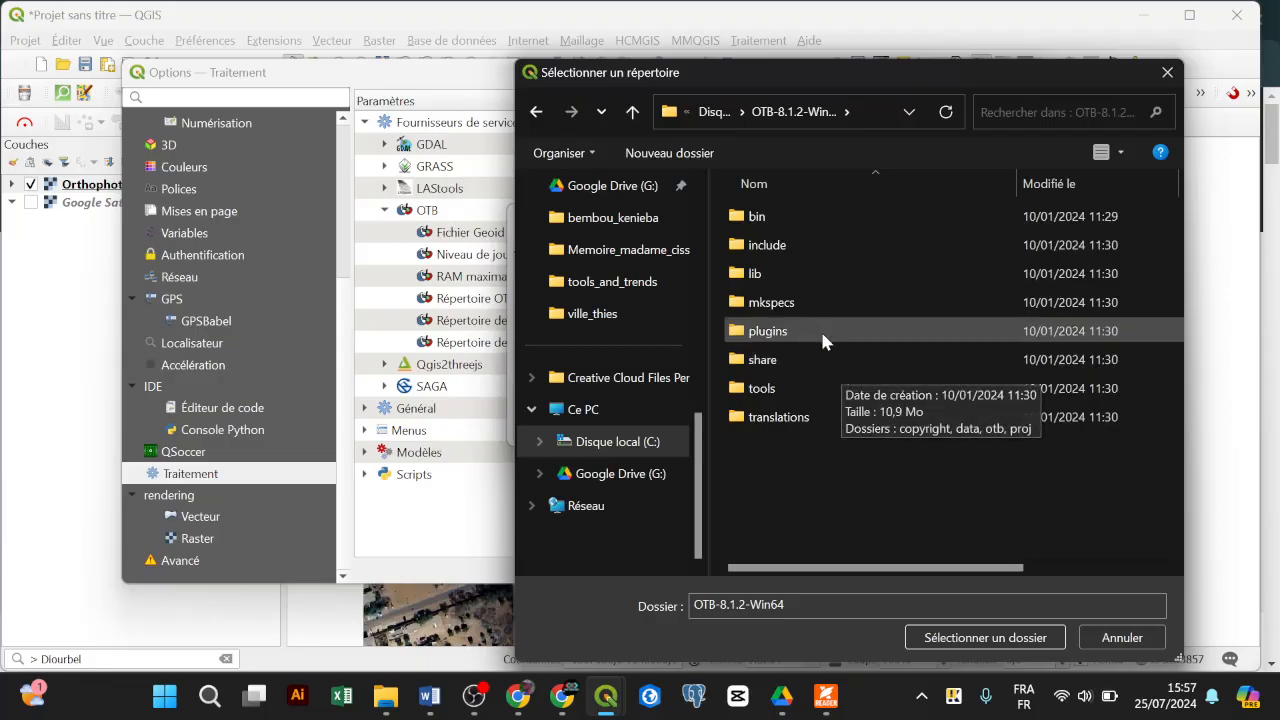
Try adding the lib/otb/applications folder of OTB-8.1.2-Win64 to the directory list, and cancel the multiple selection
double_click(786, 277)
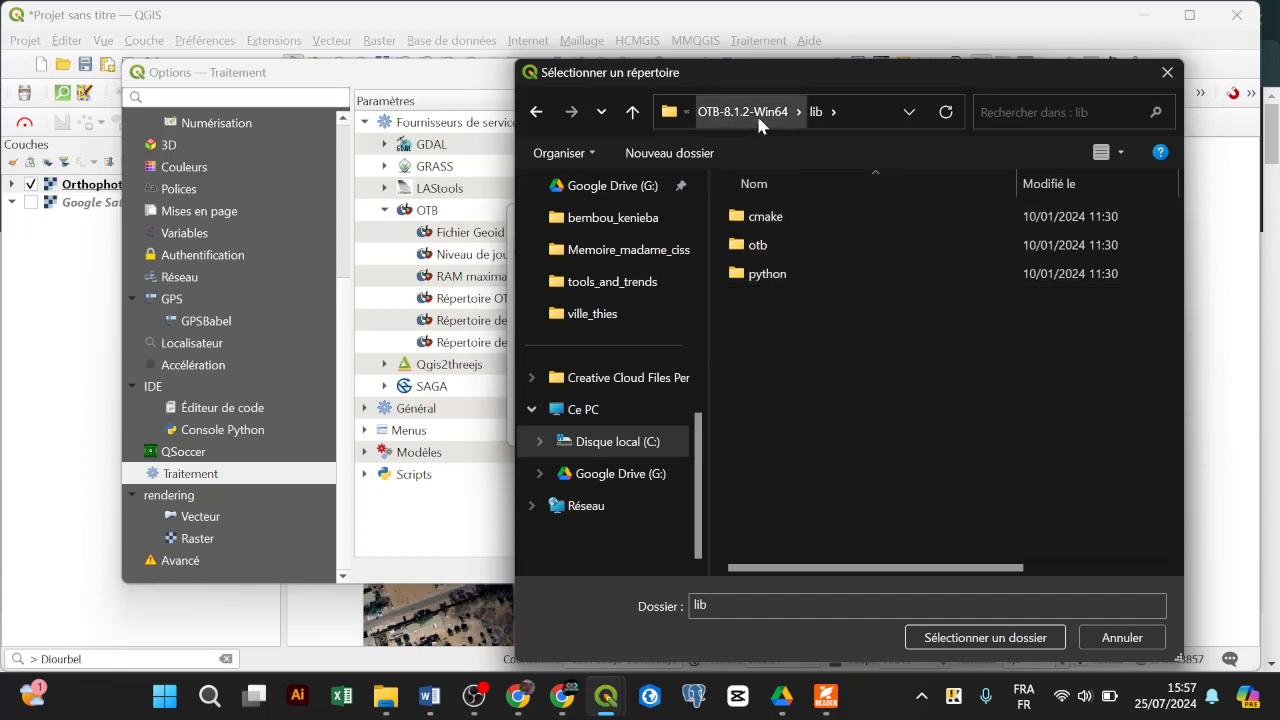
left_click(756, 114)
double_click(765, 275)
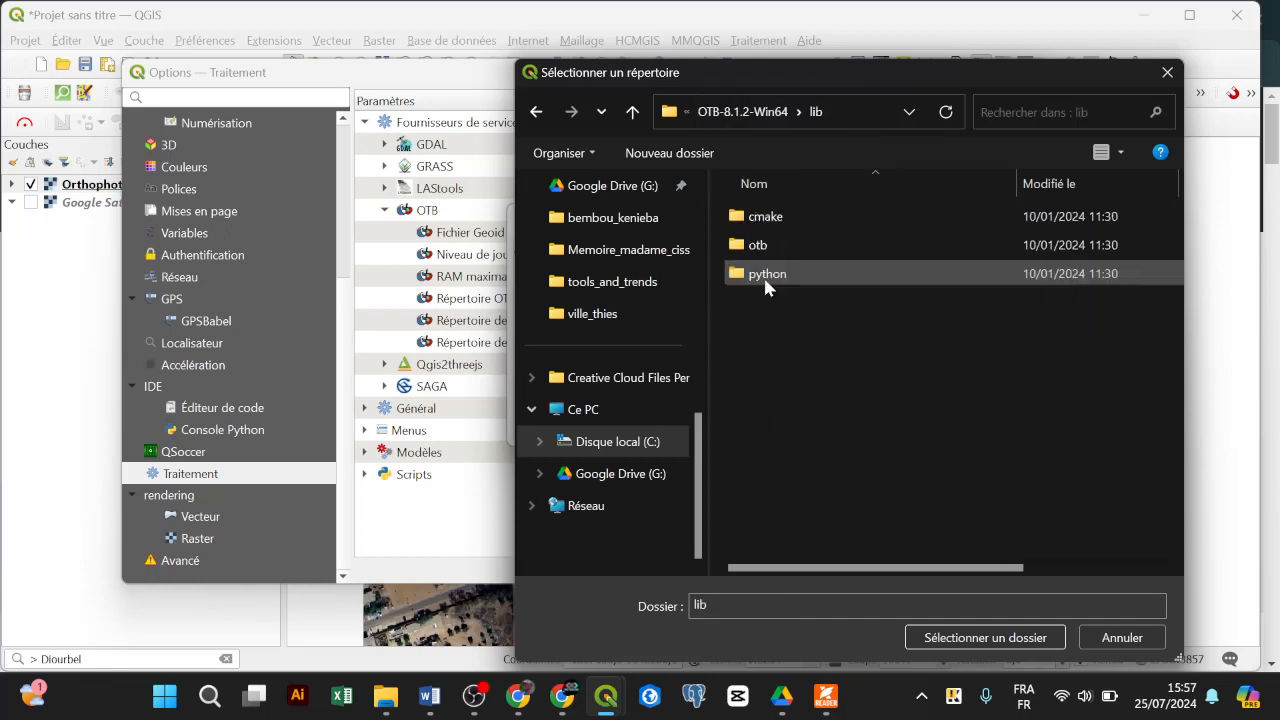
left_click(766, 248)
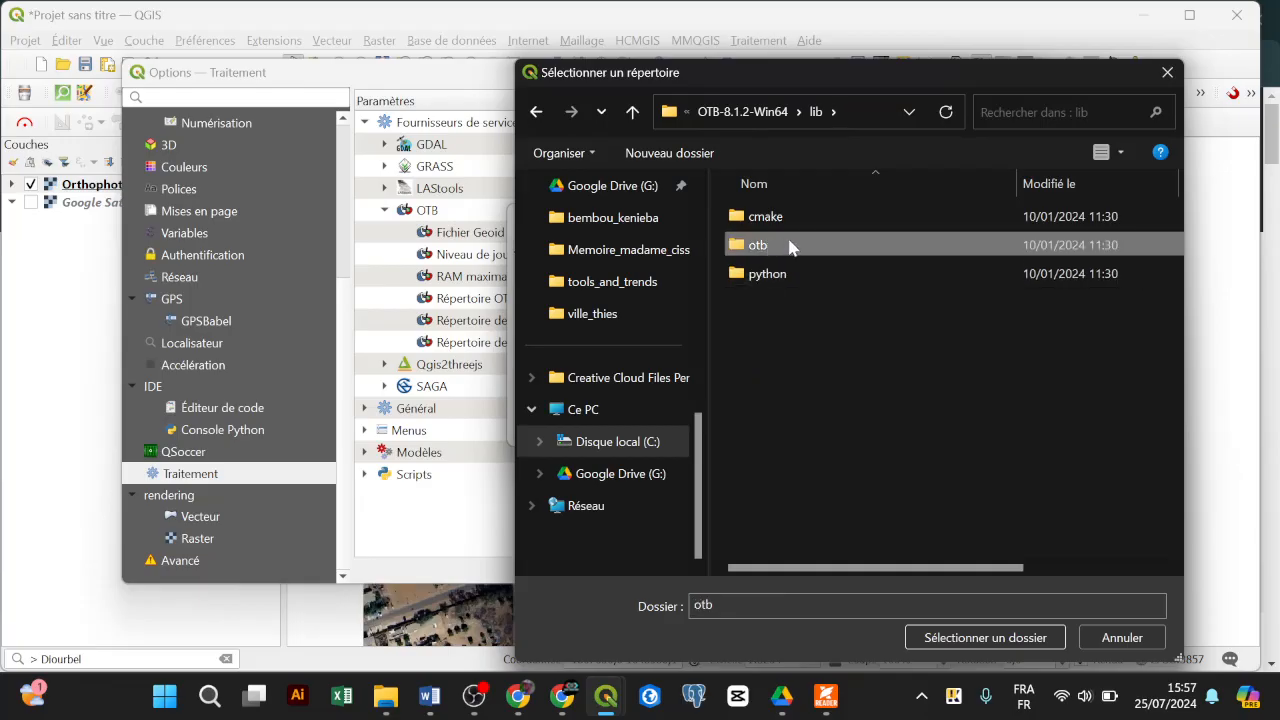
double_click(786, 246)
left_click(789, 224)
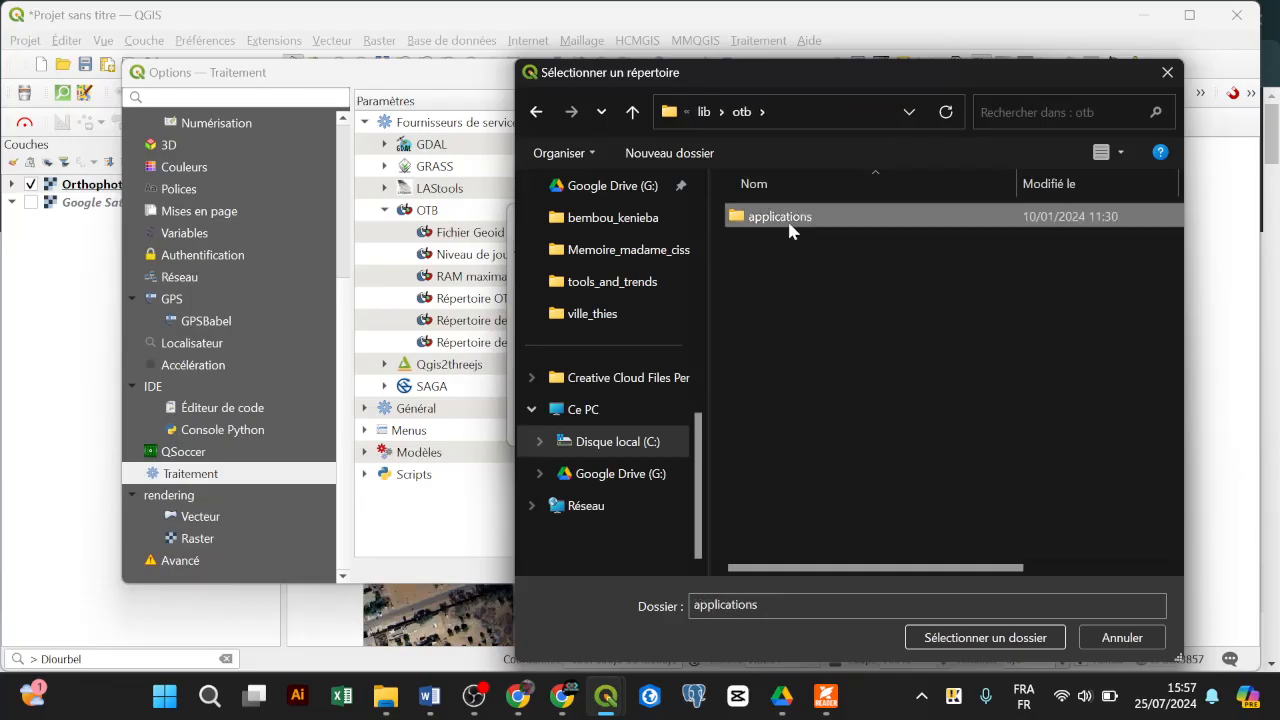
left_click(1000, 636)
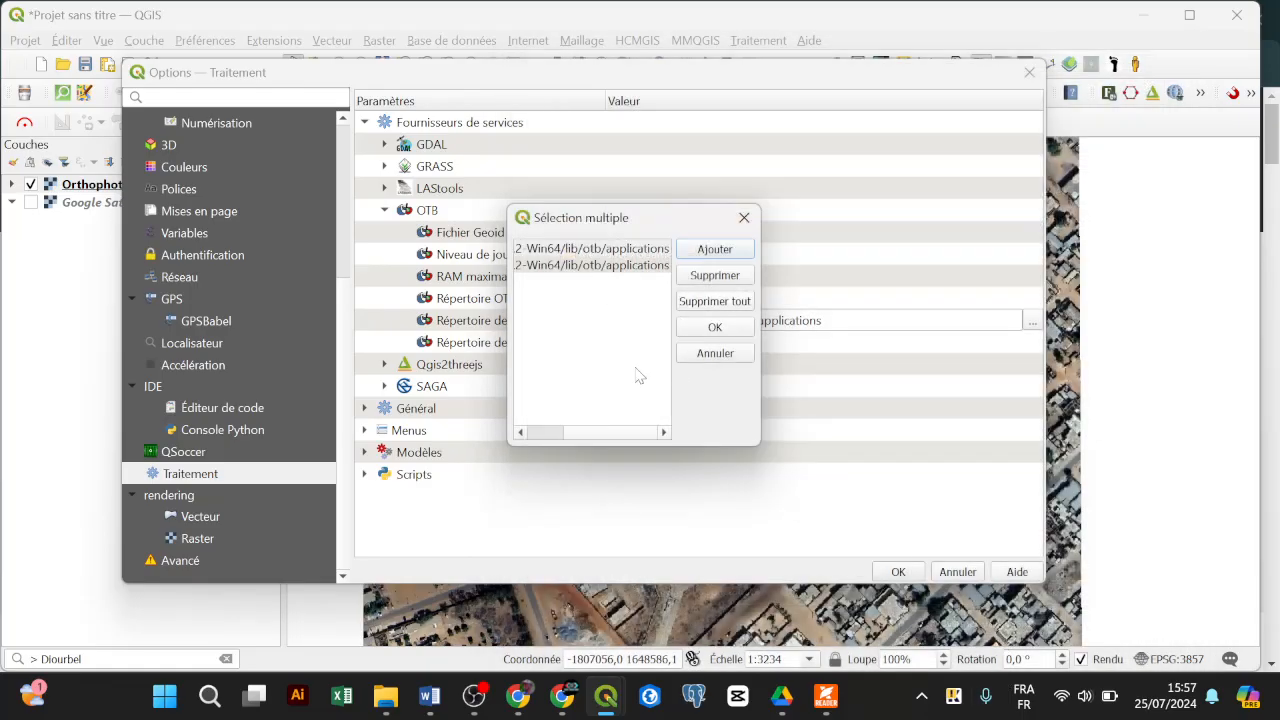
left_click(612, 435)
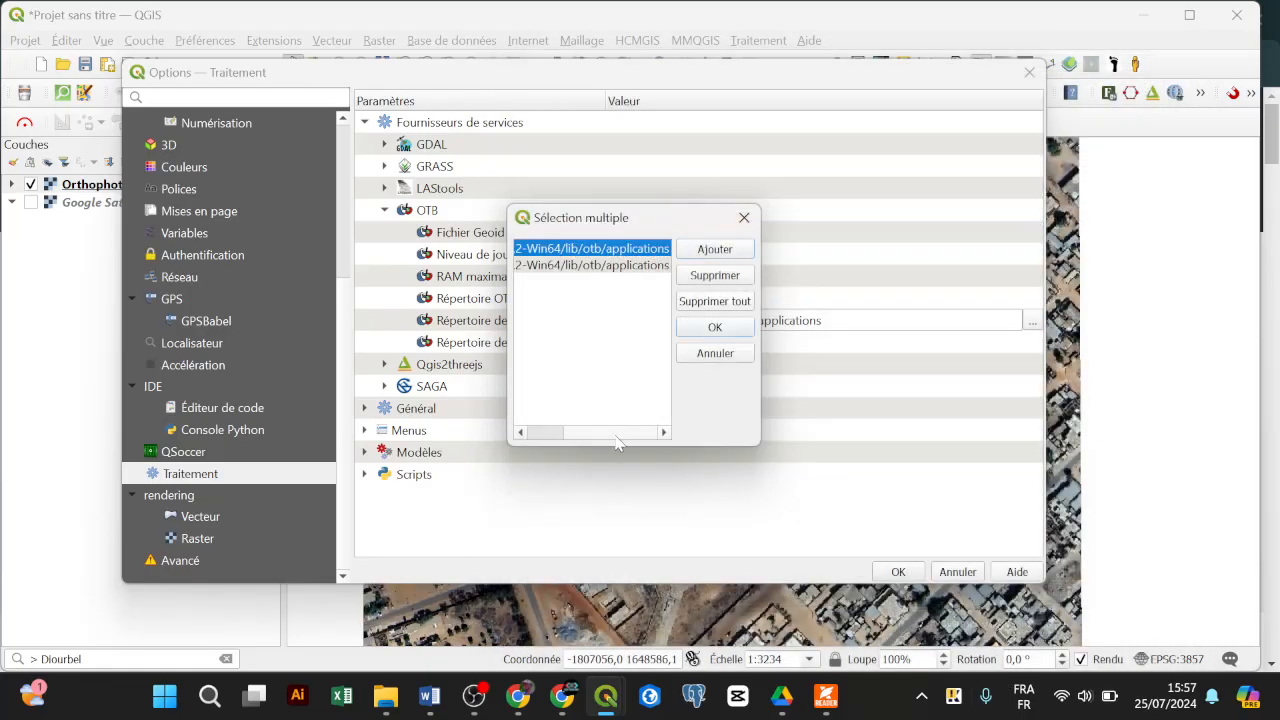
left_click(722, 355)
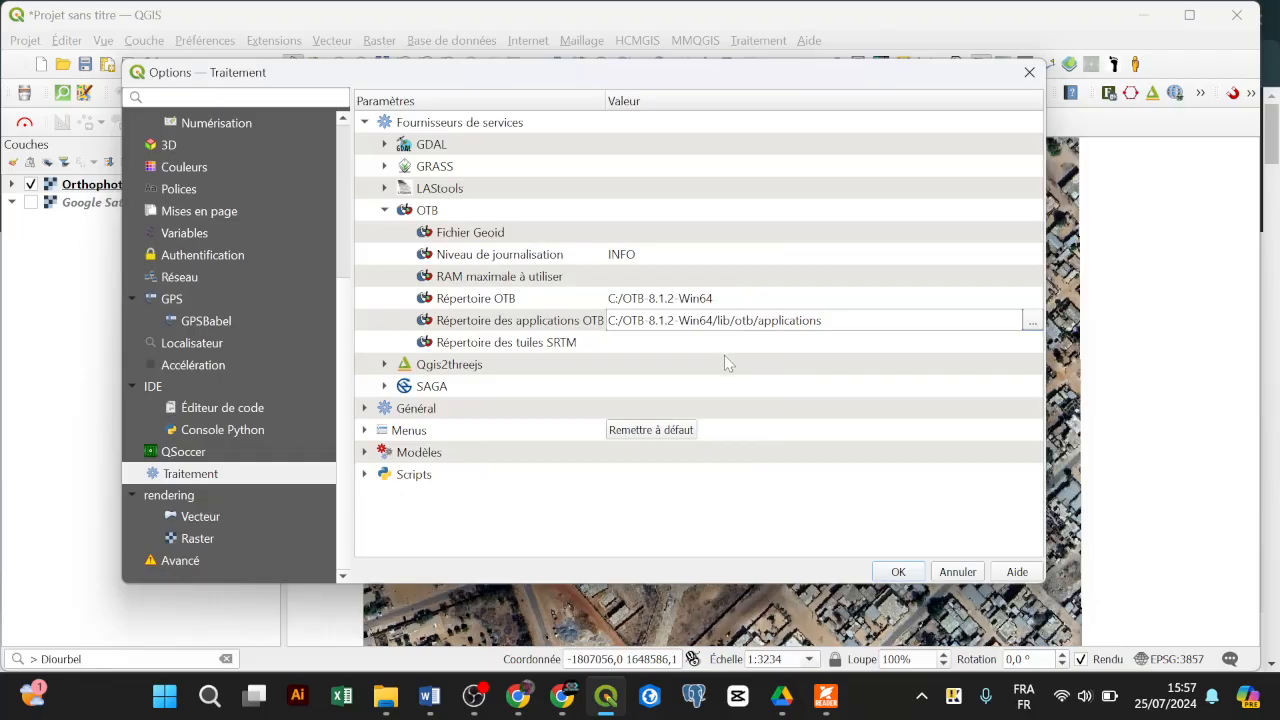
Accept the processing options, open the processing toolbox and dock it to the right of the map
left_click(905, 576)
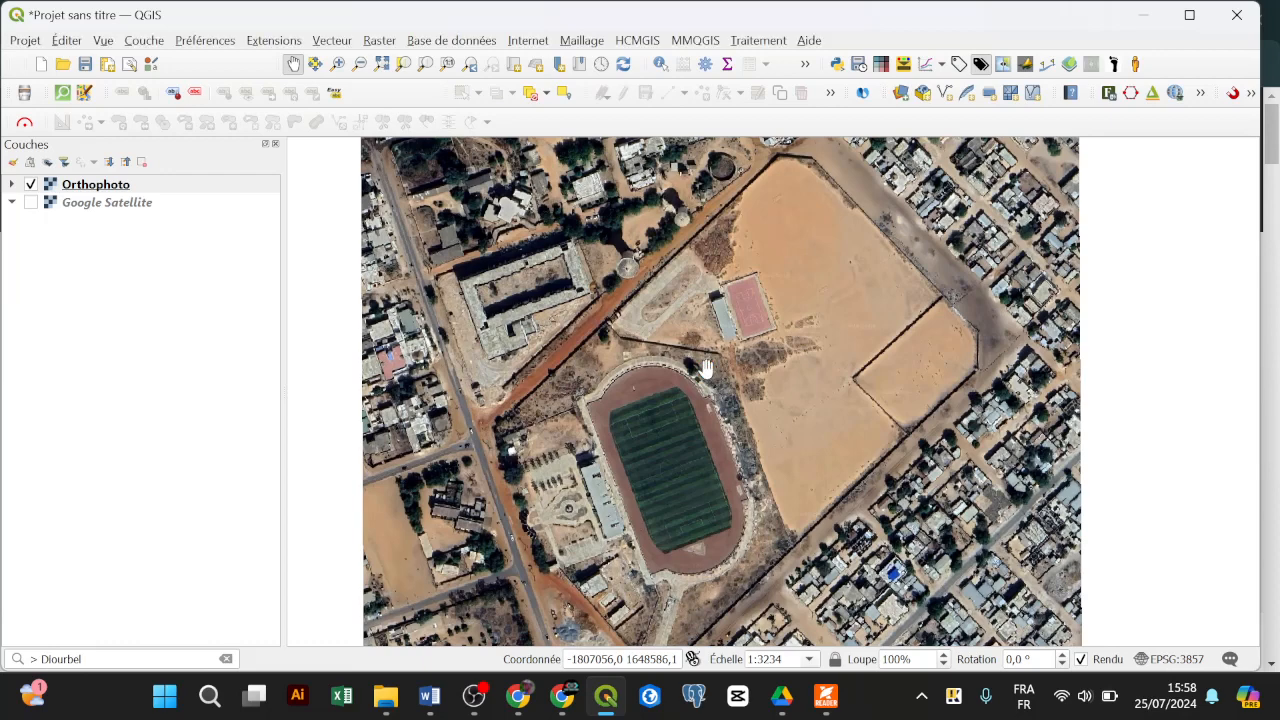
left_click(762, 42)
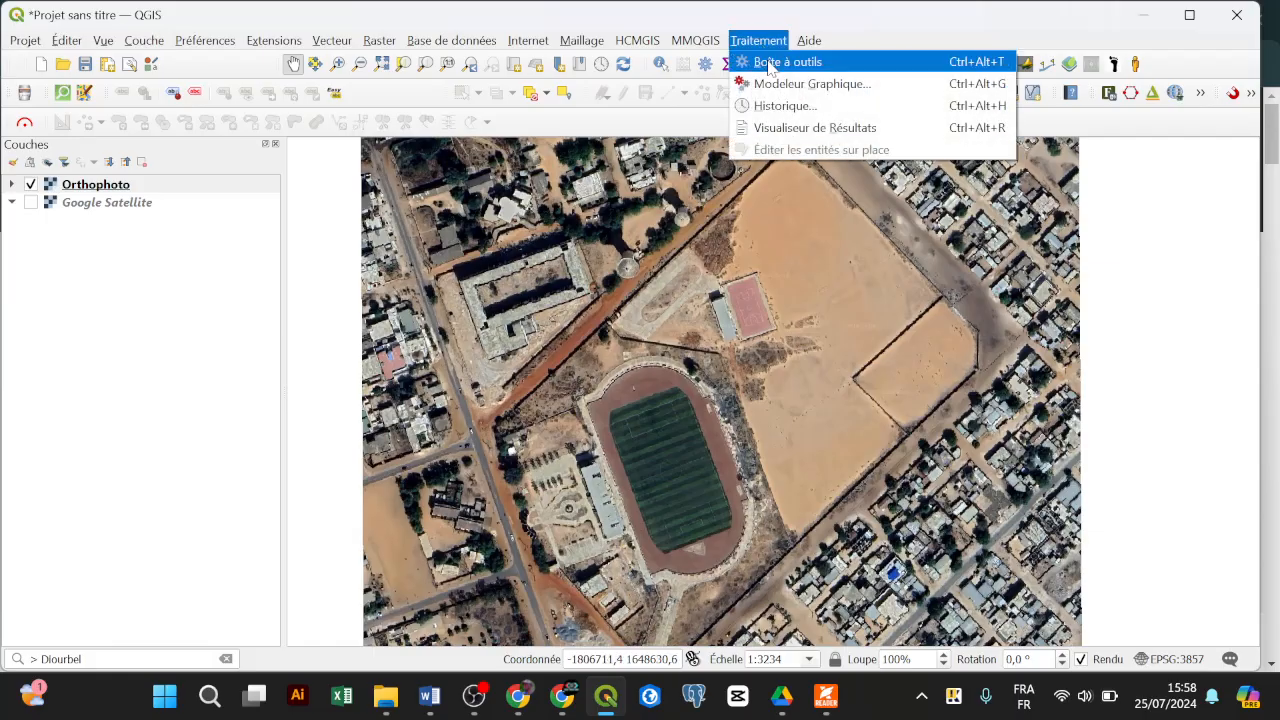
left_click(770, 63)
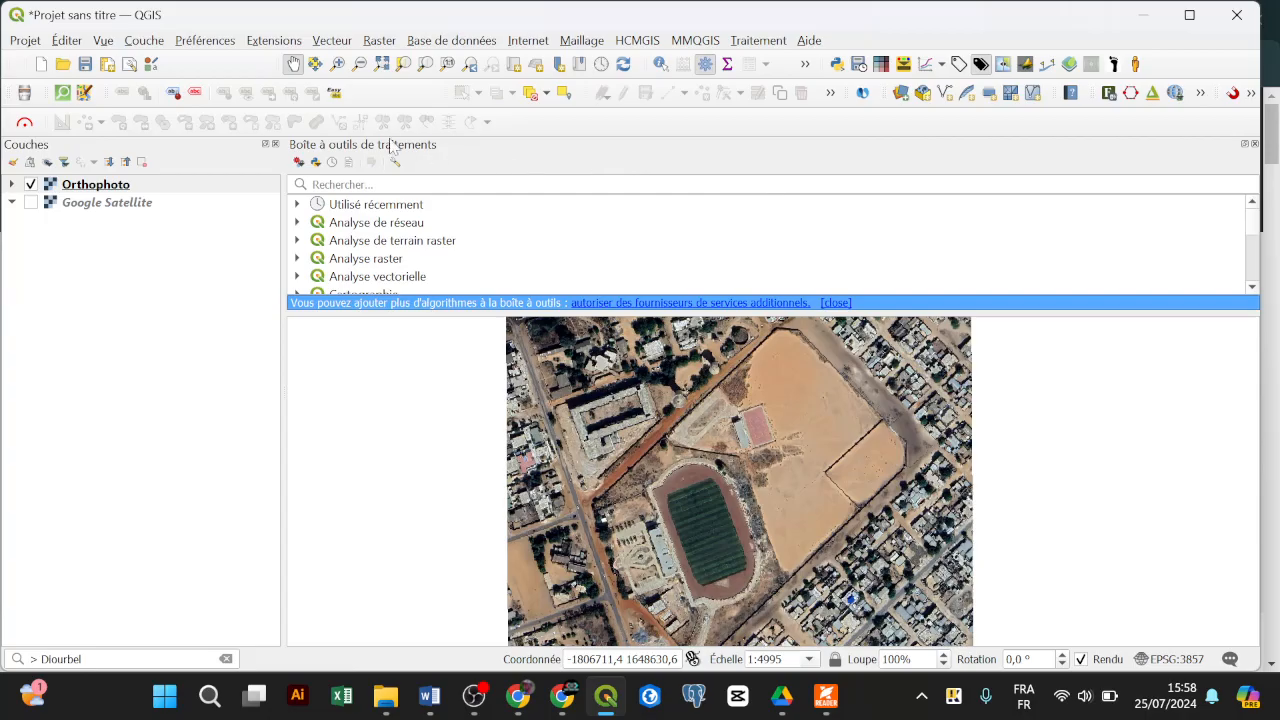
left_click_drag(425, 131, 1224, 536)
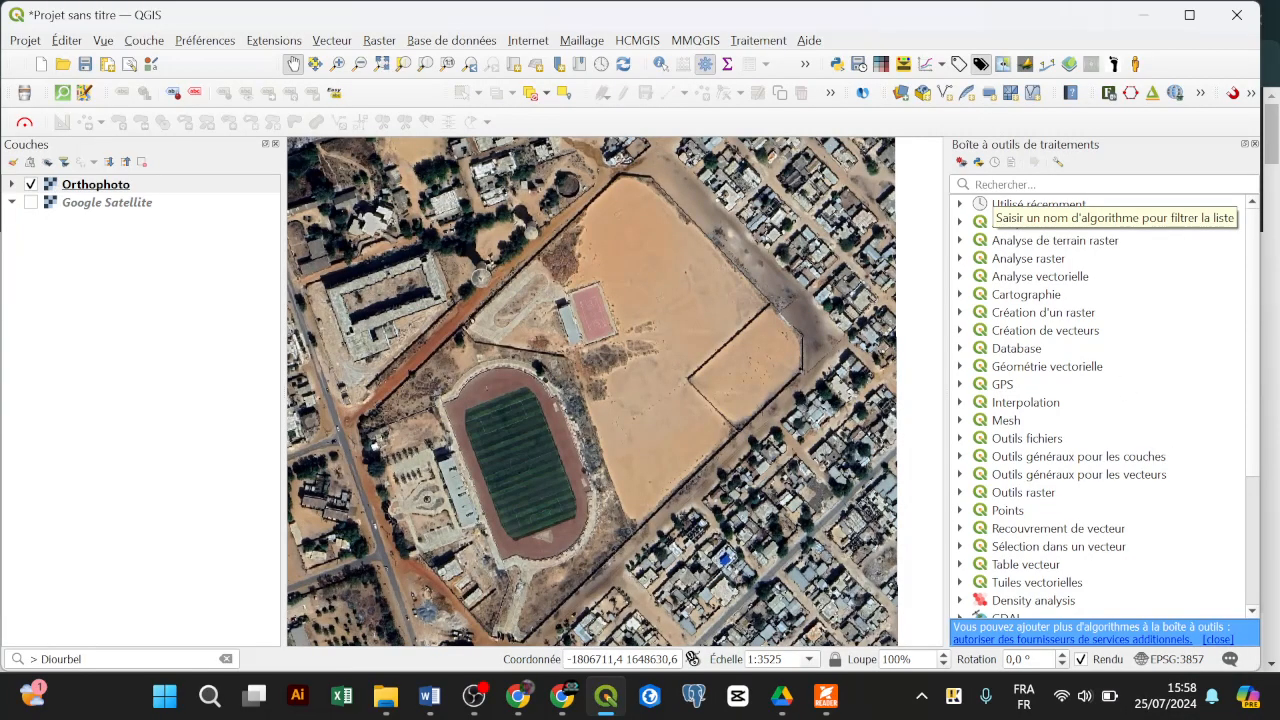
Expand the OTB provider in the processing toolbox and look through its algorithm groups
scroll(972, 245, "down", 4)
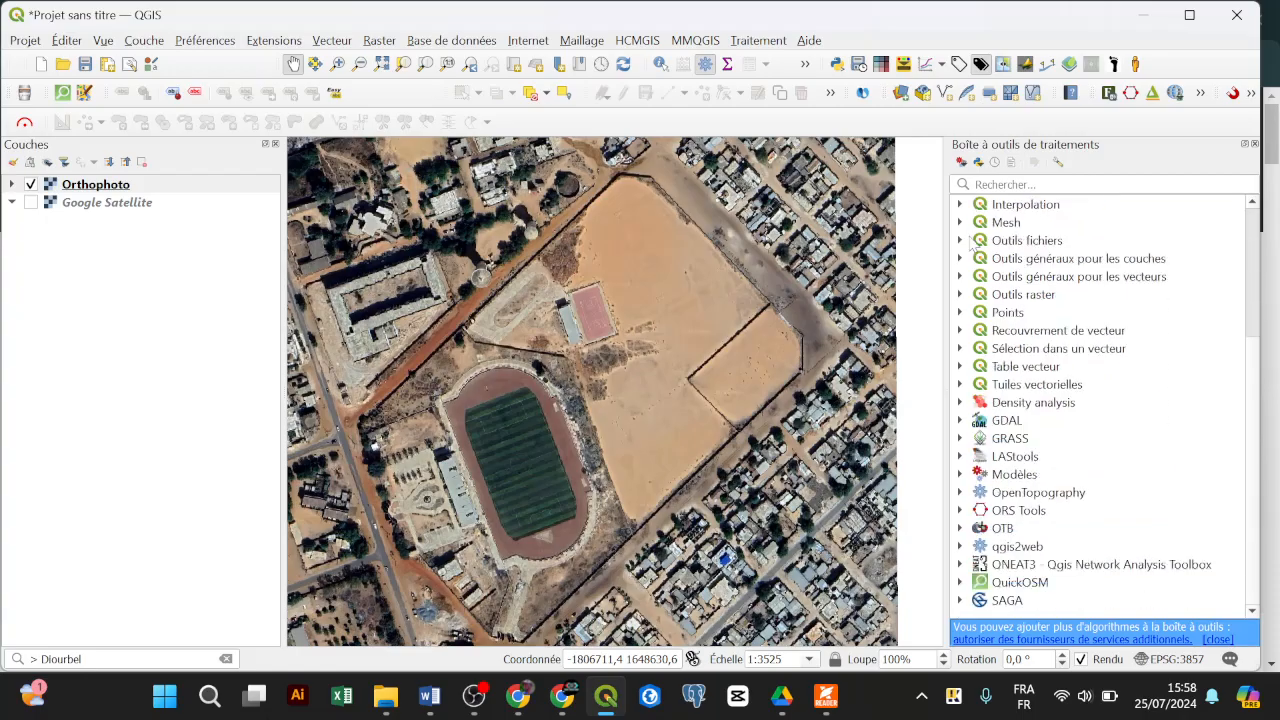
left_click(961, 529)
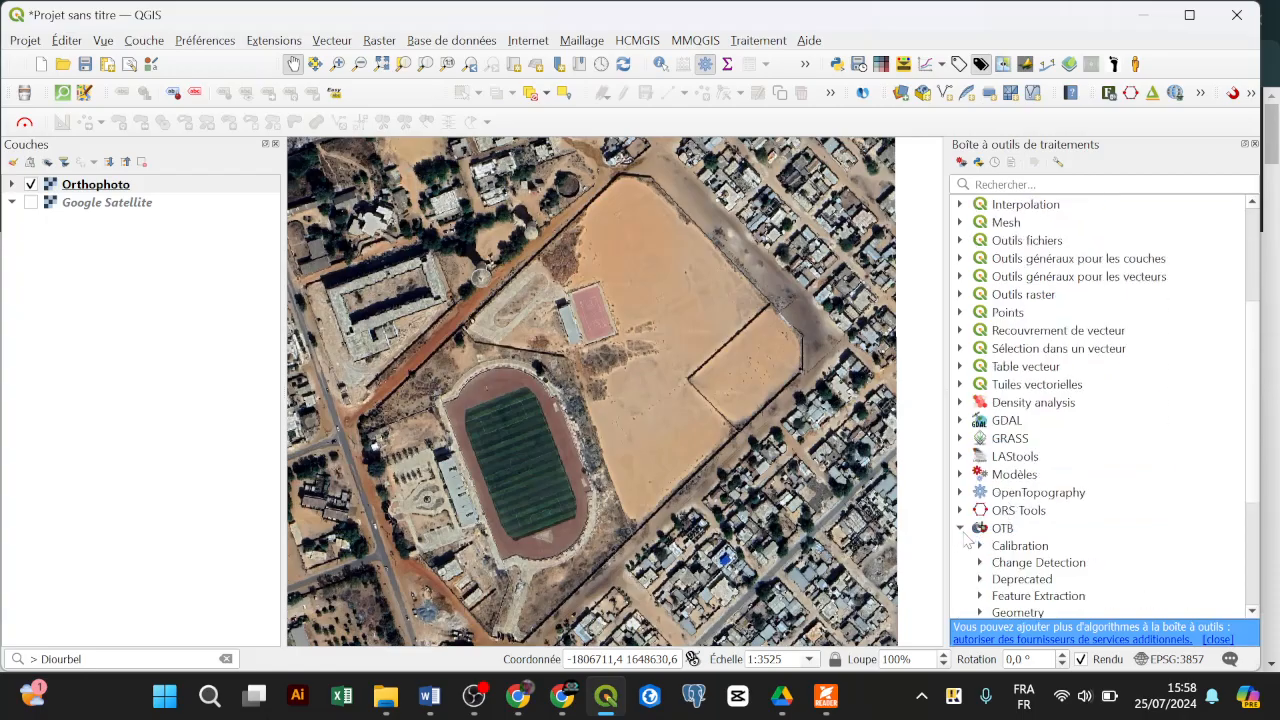
scroll(1140, 430, "down", 3)
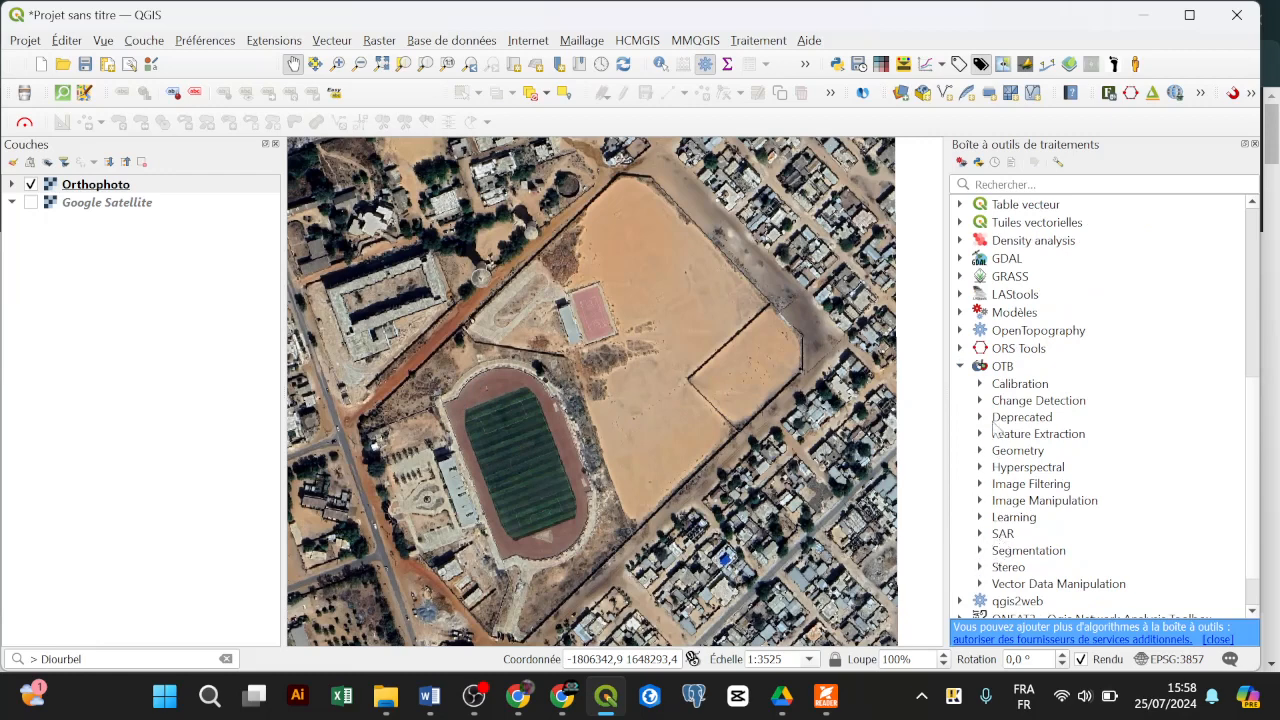
Open the Segmentation algorithm from the OTB Segmentation group and move its dialog clear of the algorithm list
left_click(1032, 552)
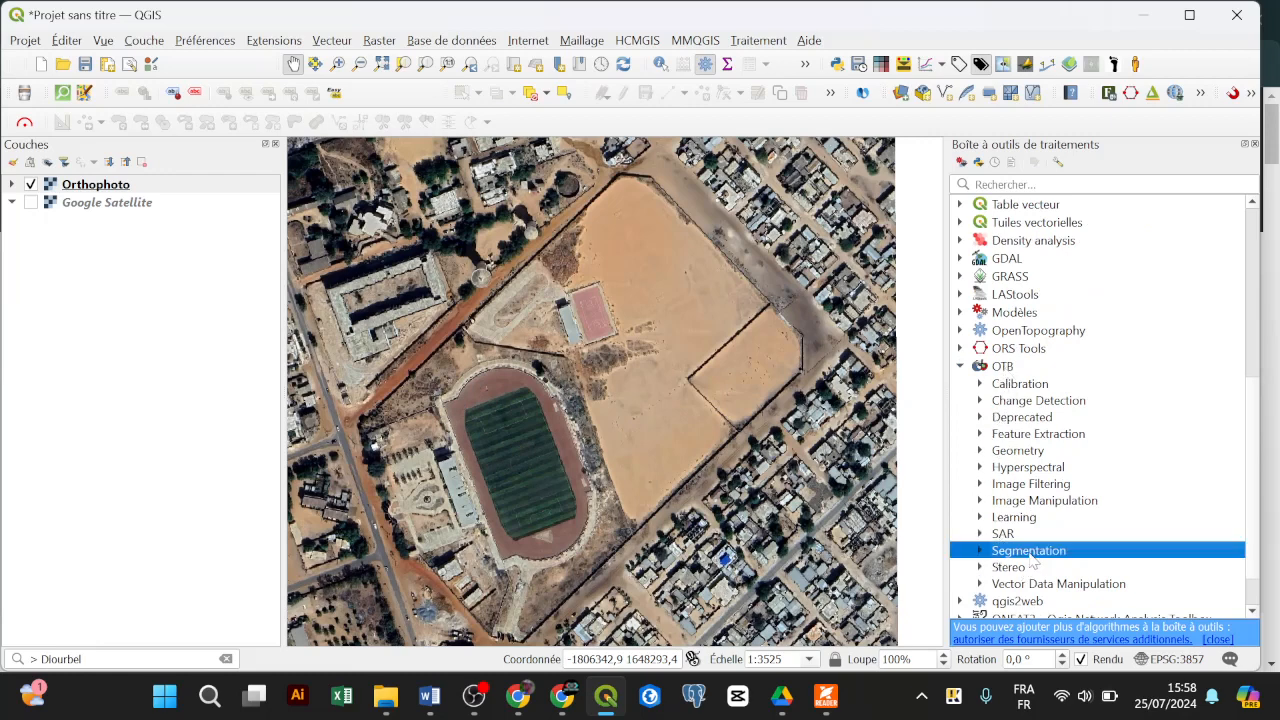
left_click(982, 552)
scroll(1050, 440, "down", 5)
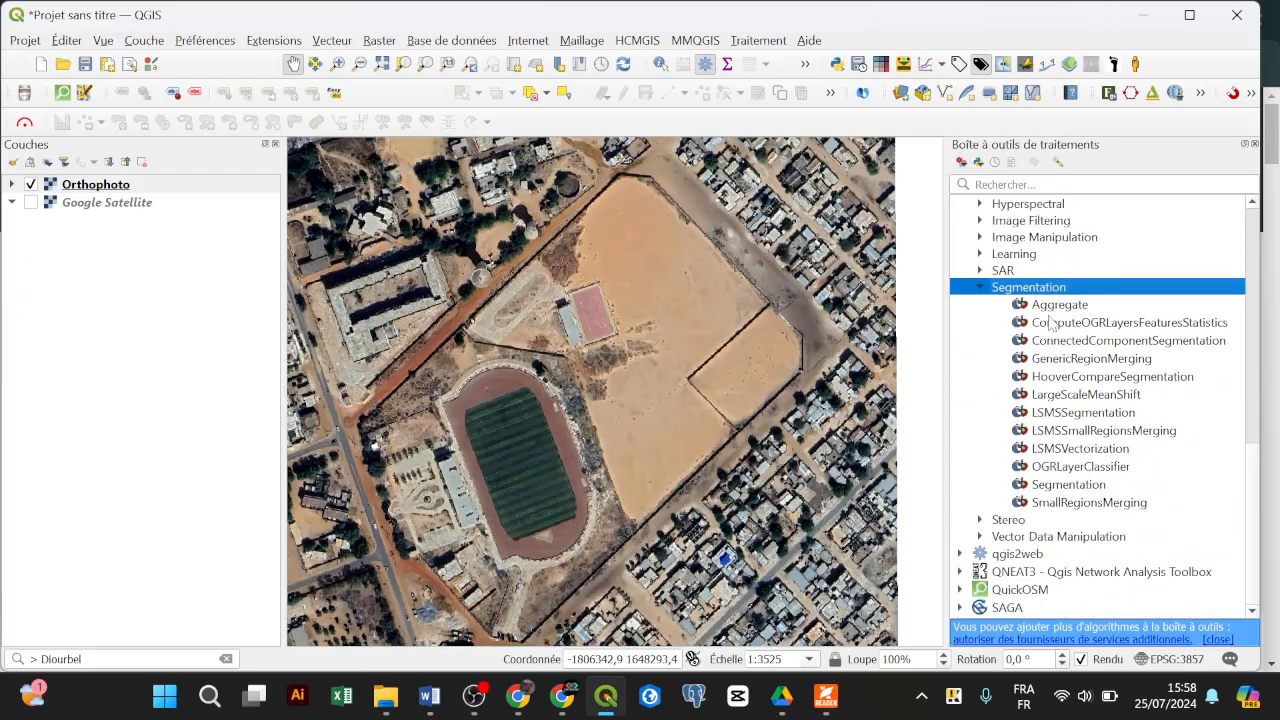
left_click(1050, 488)
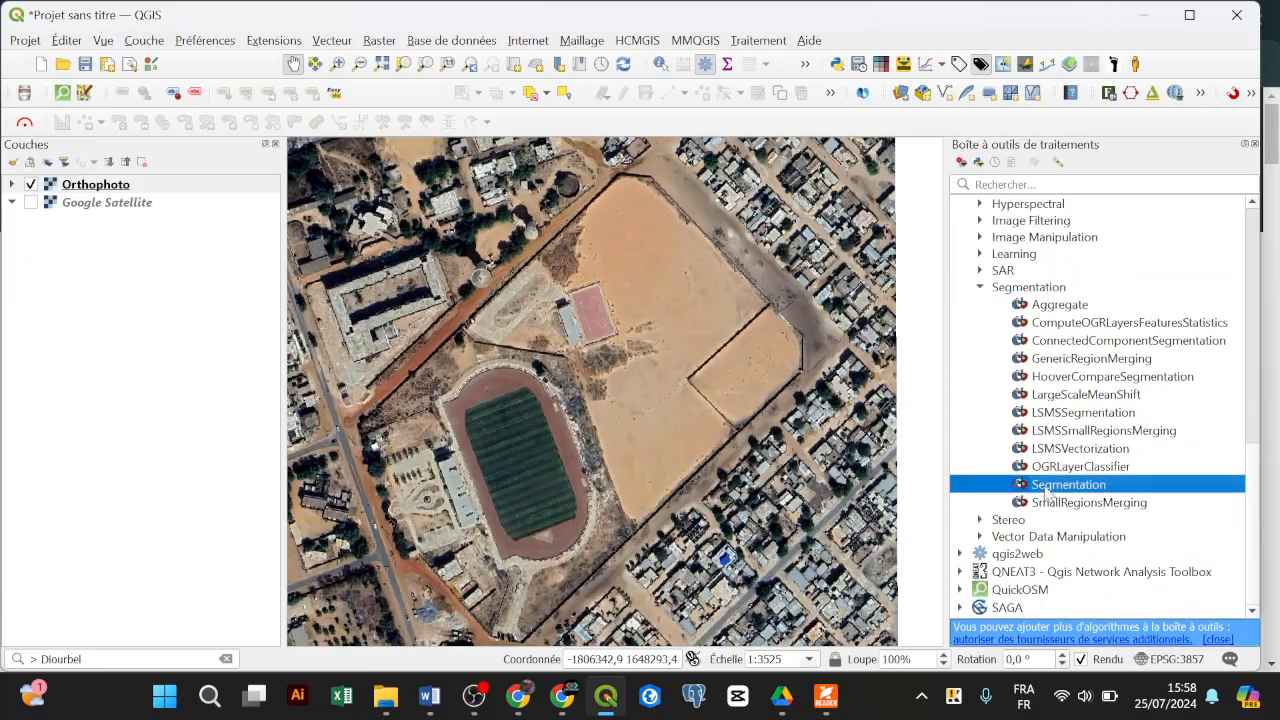
double_click(1088, 488)
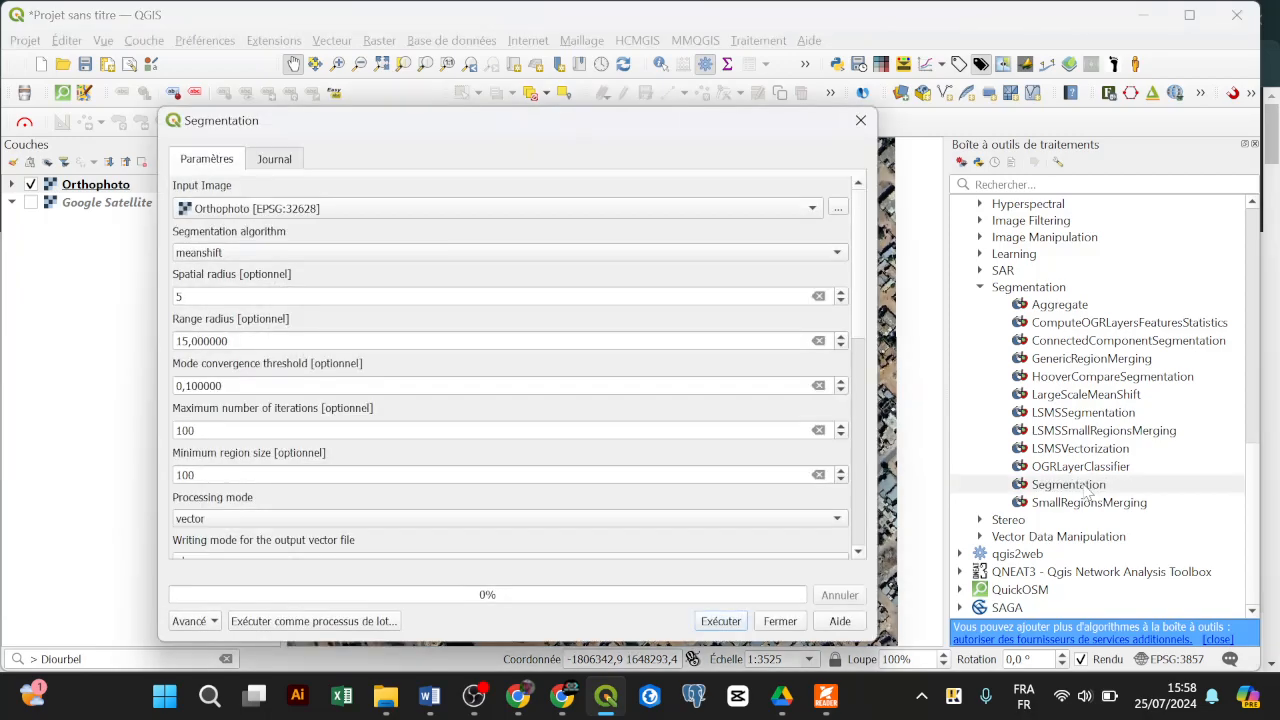
left_click_drag(548, 125, 600, 89)
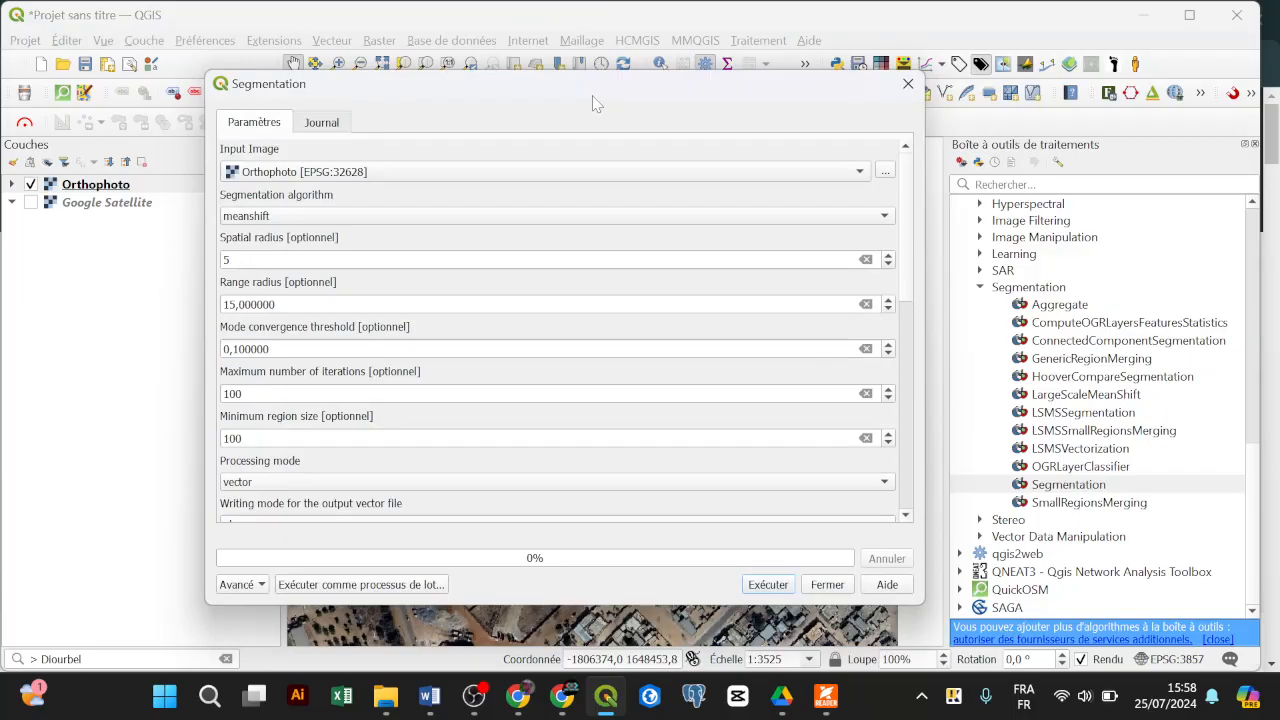
Keep meanshift as the segmentation algorithm and enable 8-neighbor connectivity
left_click(285, 218)
left_click(288, 216)
left_click_drag(905, 235, 900, 350)
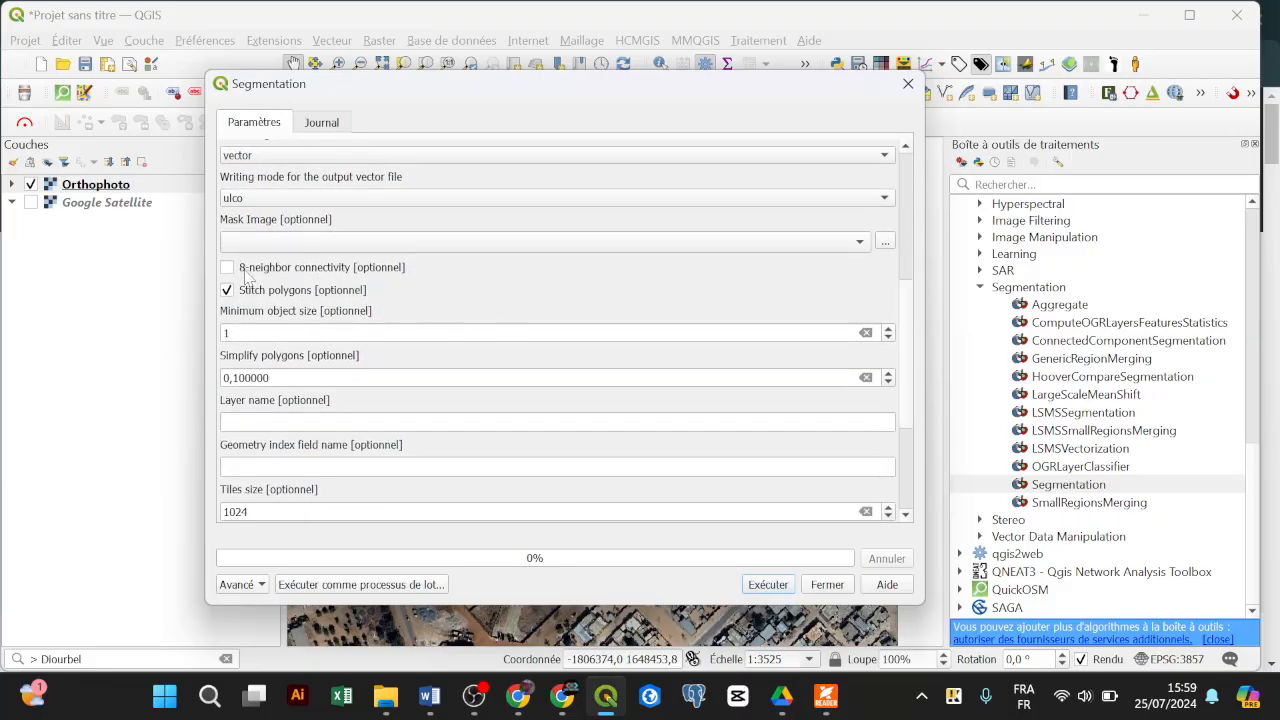
left_click(228, 268)
Set the output vector file to Segments.shp in the desktop SEGMENTATION folder, run the segmentation and close the dialog
left_click_drag(908, 314, 918, 440)
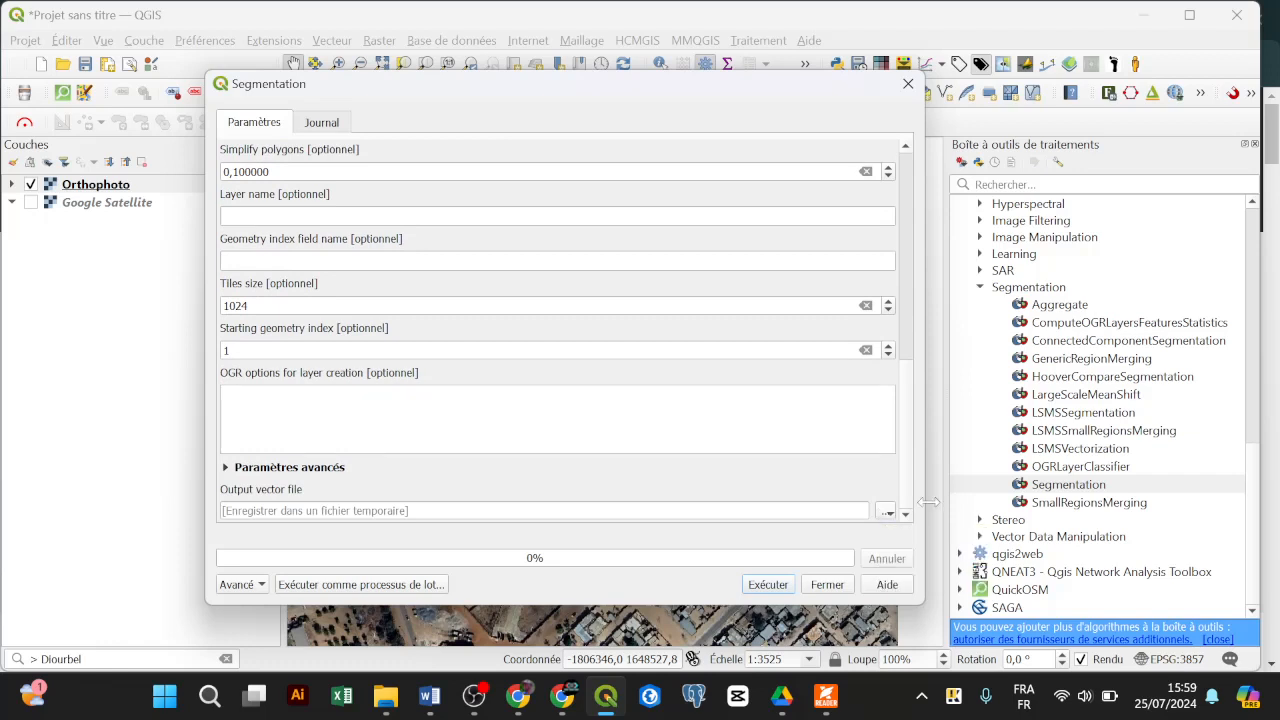
left_click(888, 511)
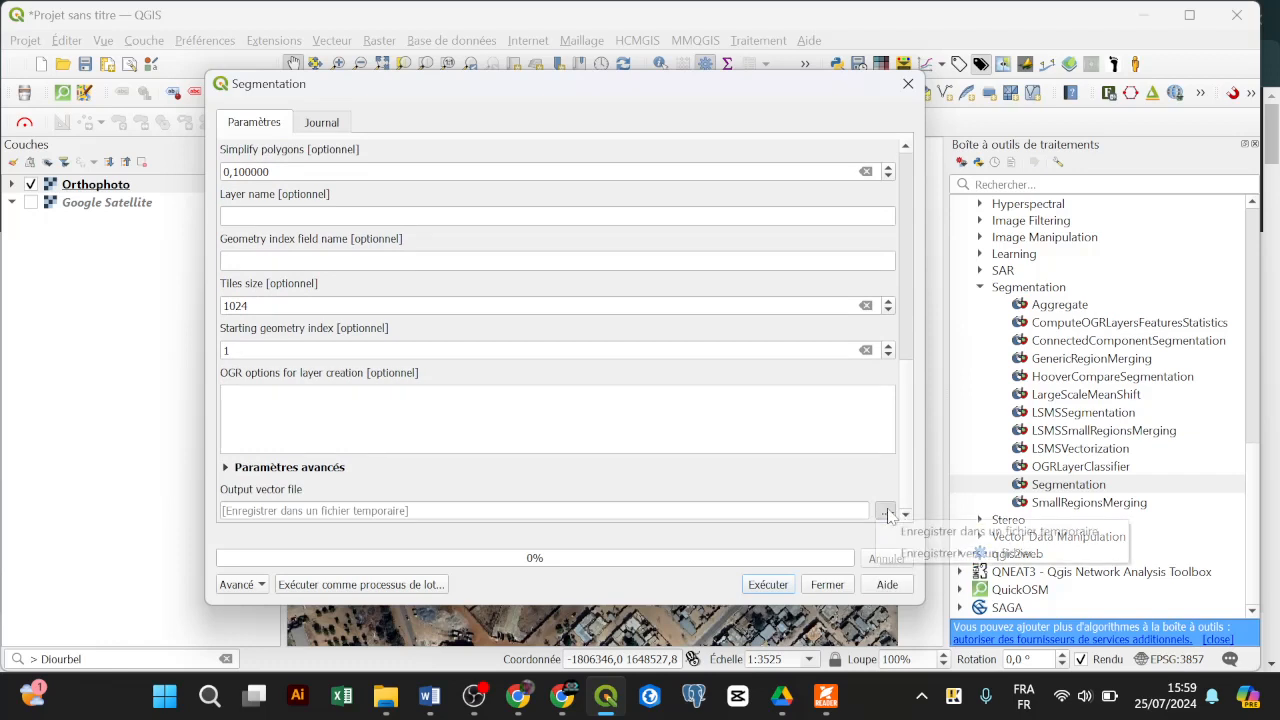
left_click(910, 558)
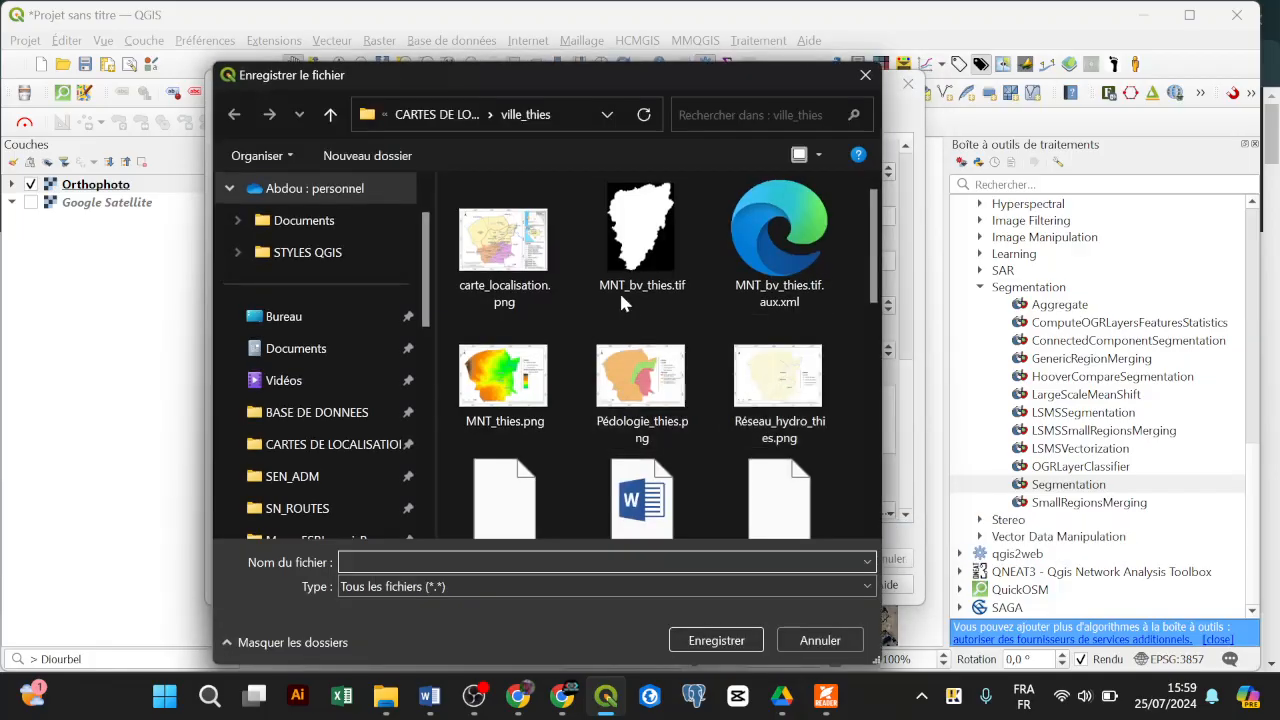
left_click(314, 322)
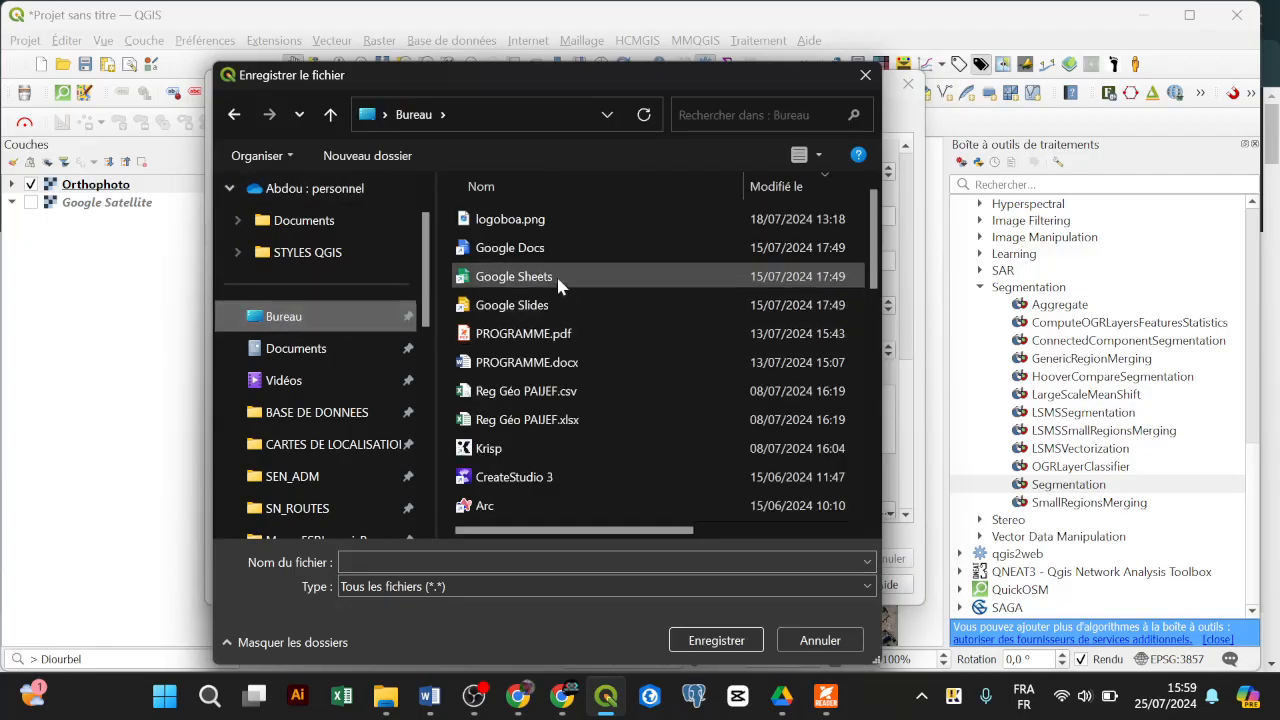
scroll(685, 280, "down", 3)
scroll(685, 305, "down", 4)
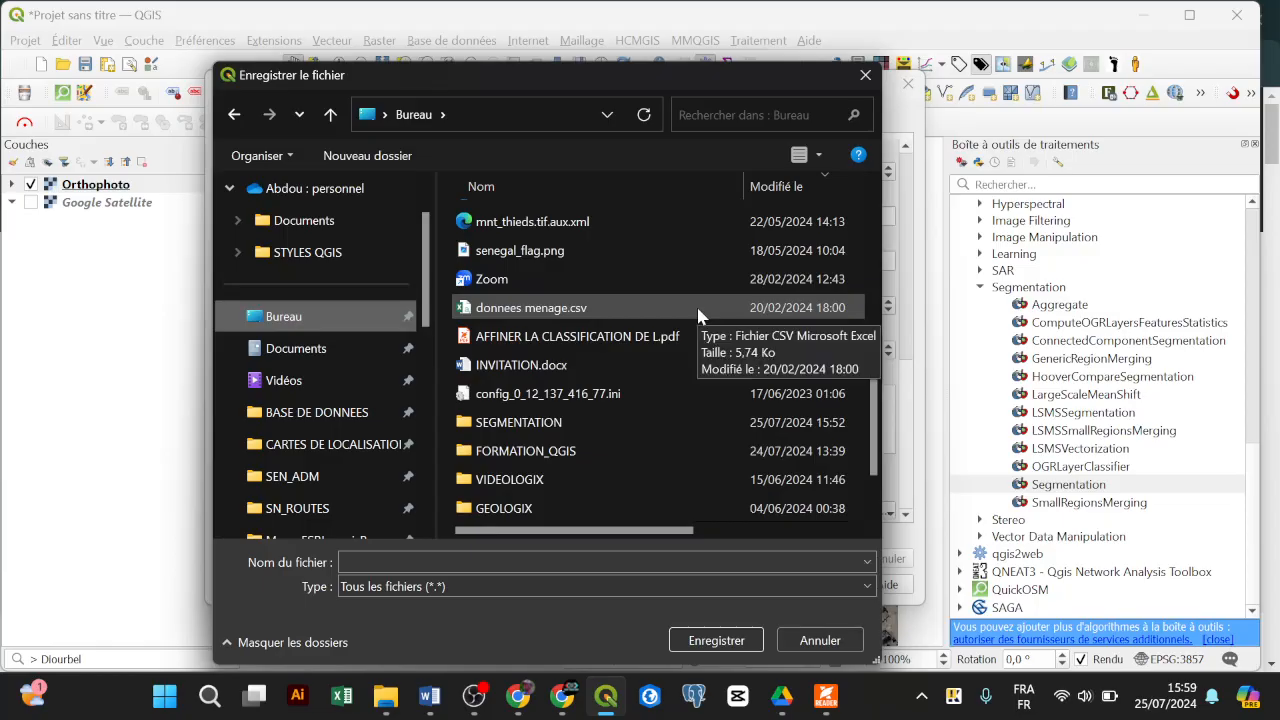
double_click(478, 422)
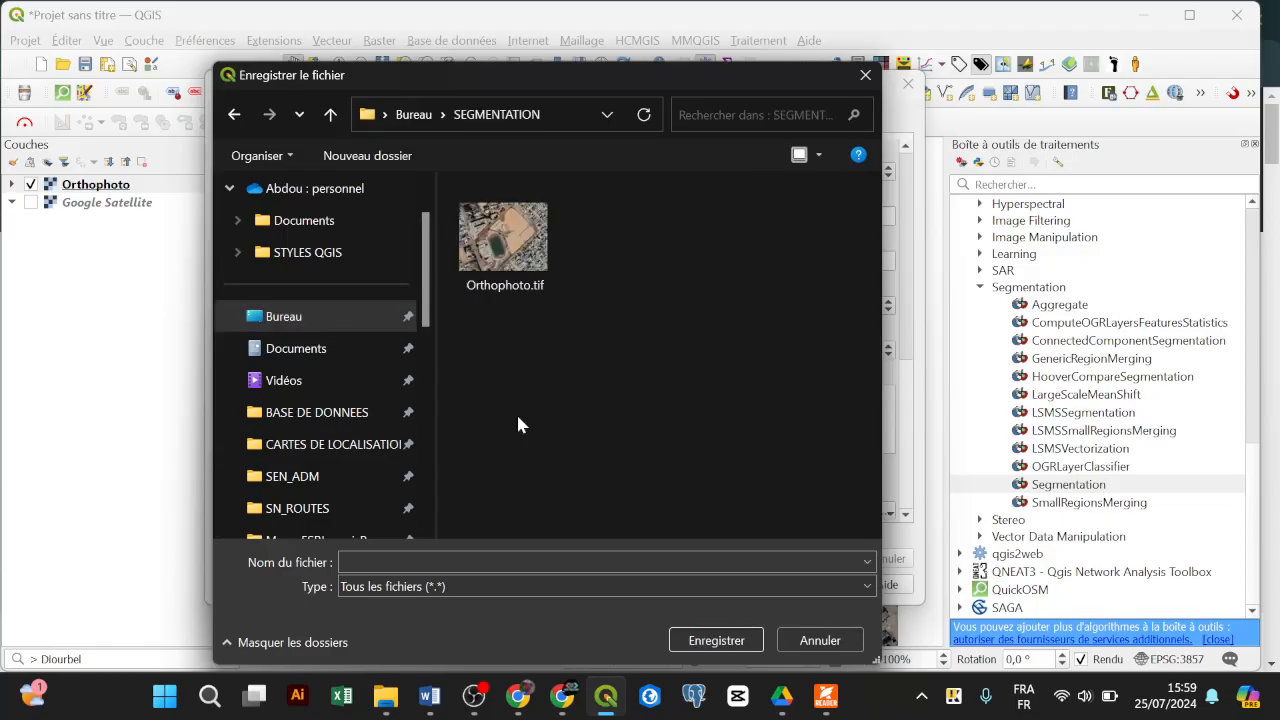
left_click(500, 562)
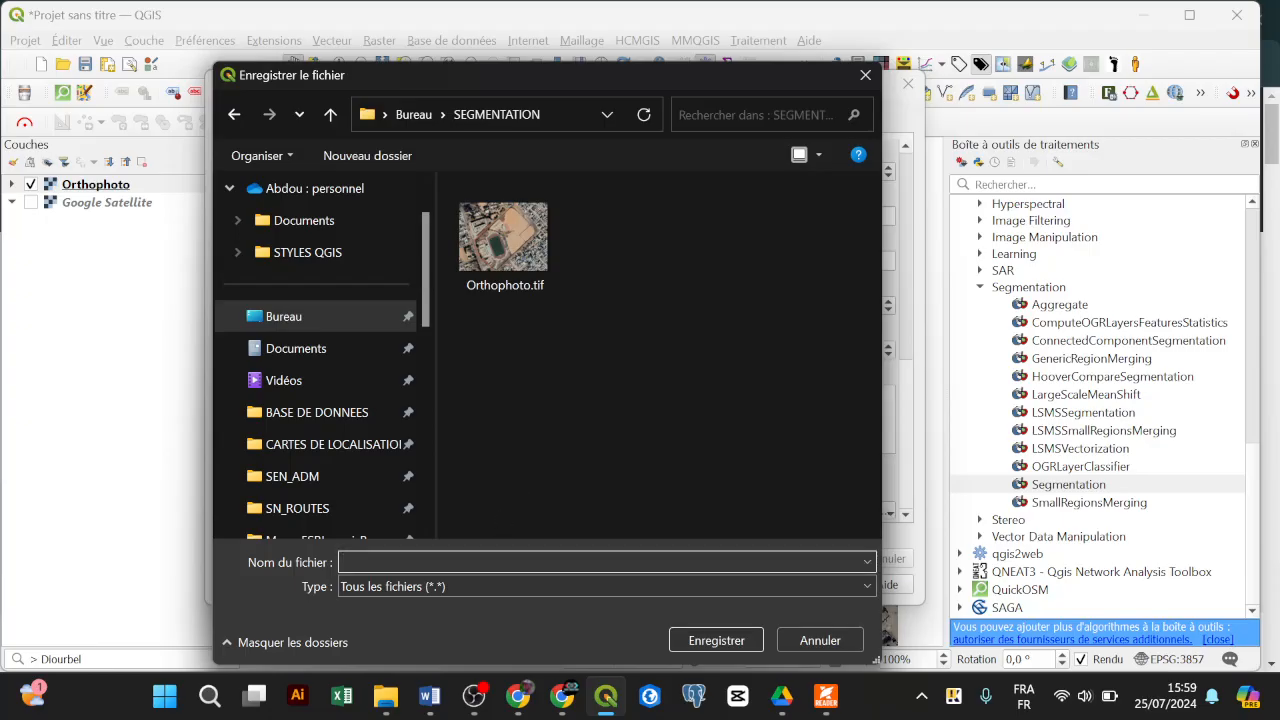
type("Segments.shp")
key("Return")
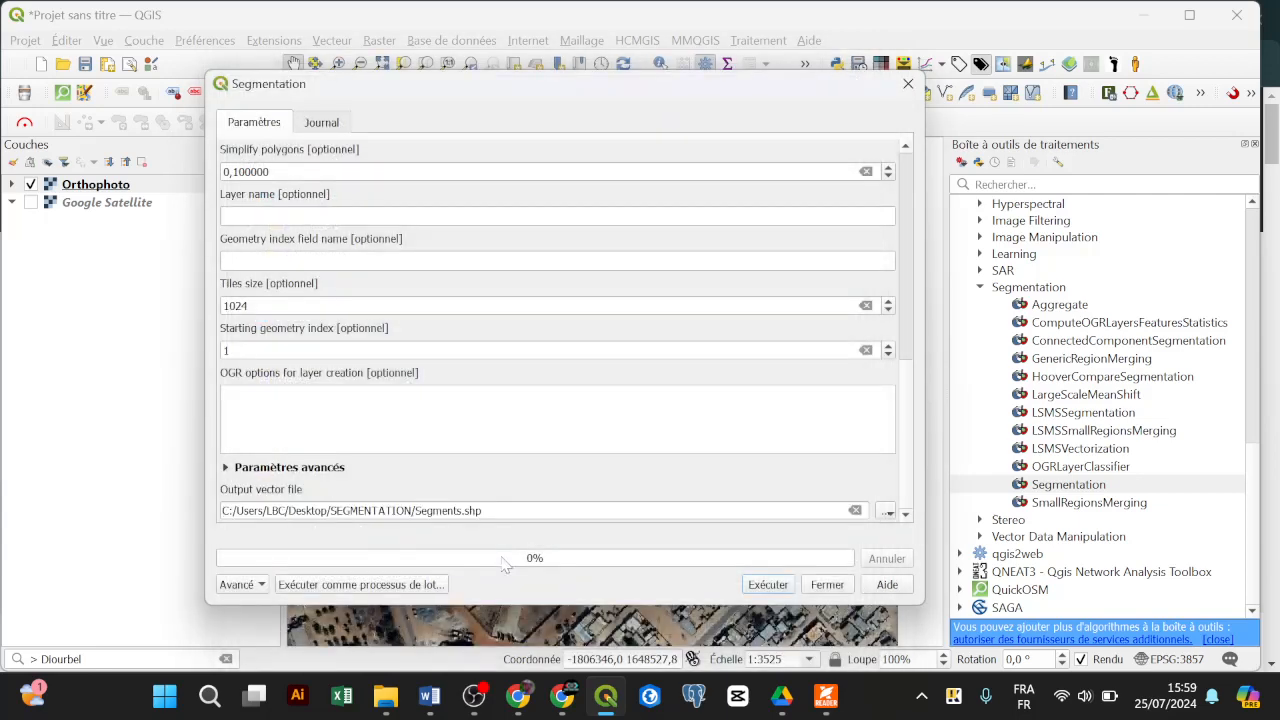
left_click(766, 585)
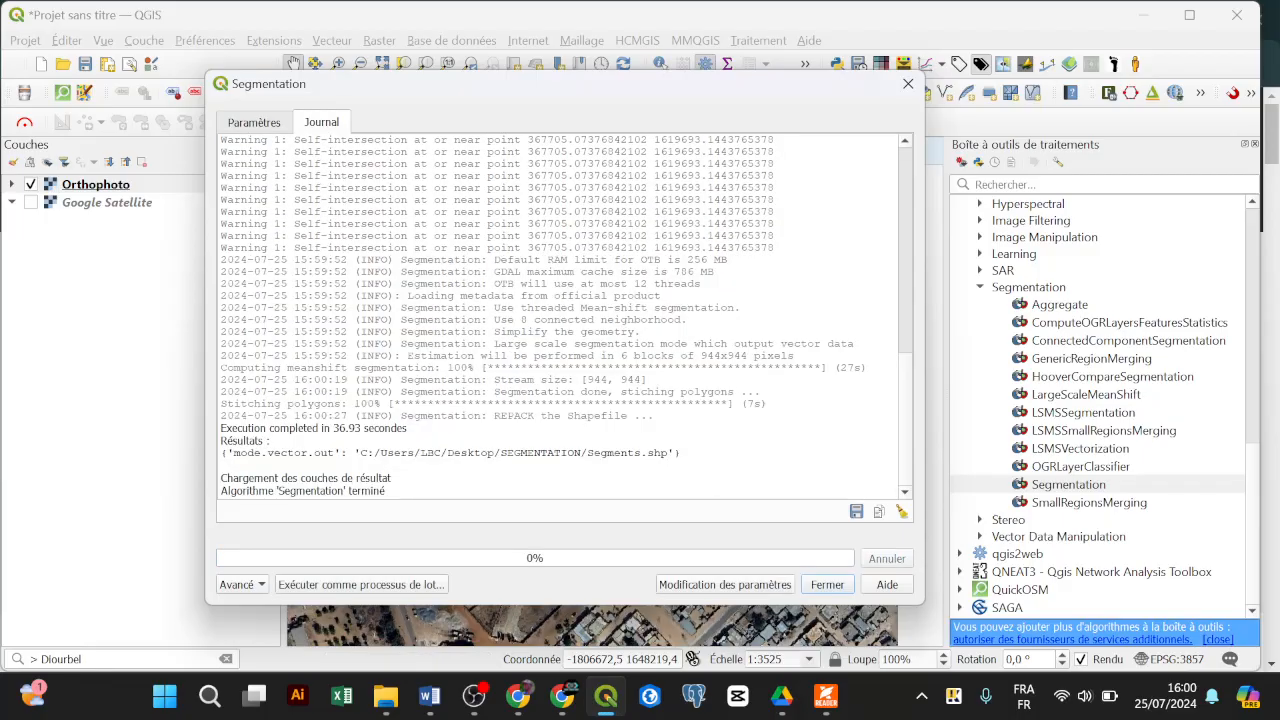
left_click(840, 582)
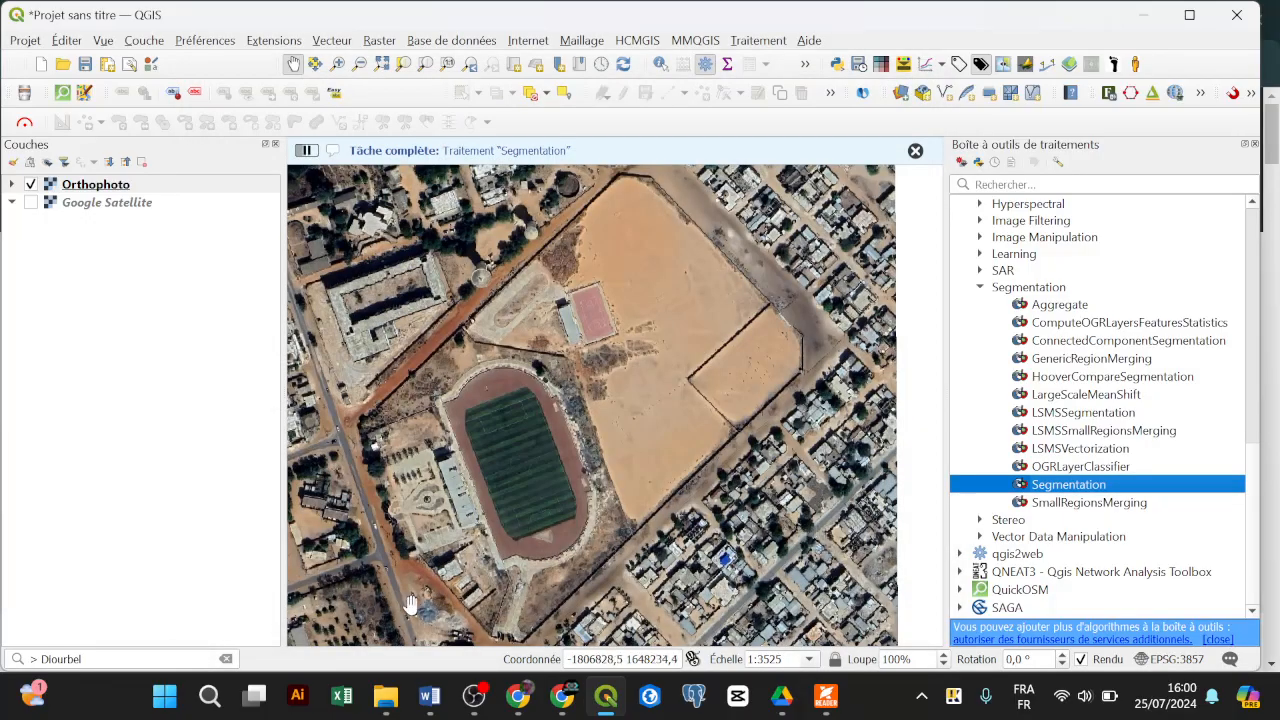
Switch to File Explorer and load Segments.shp from the desktop SEGMENTATION folder into the QGIS project as a layer
left_click(398, 700)
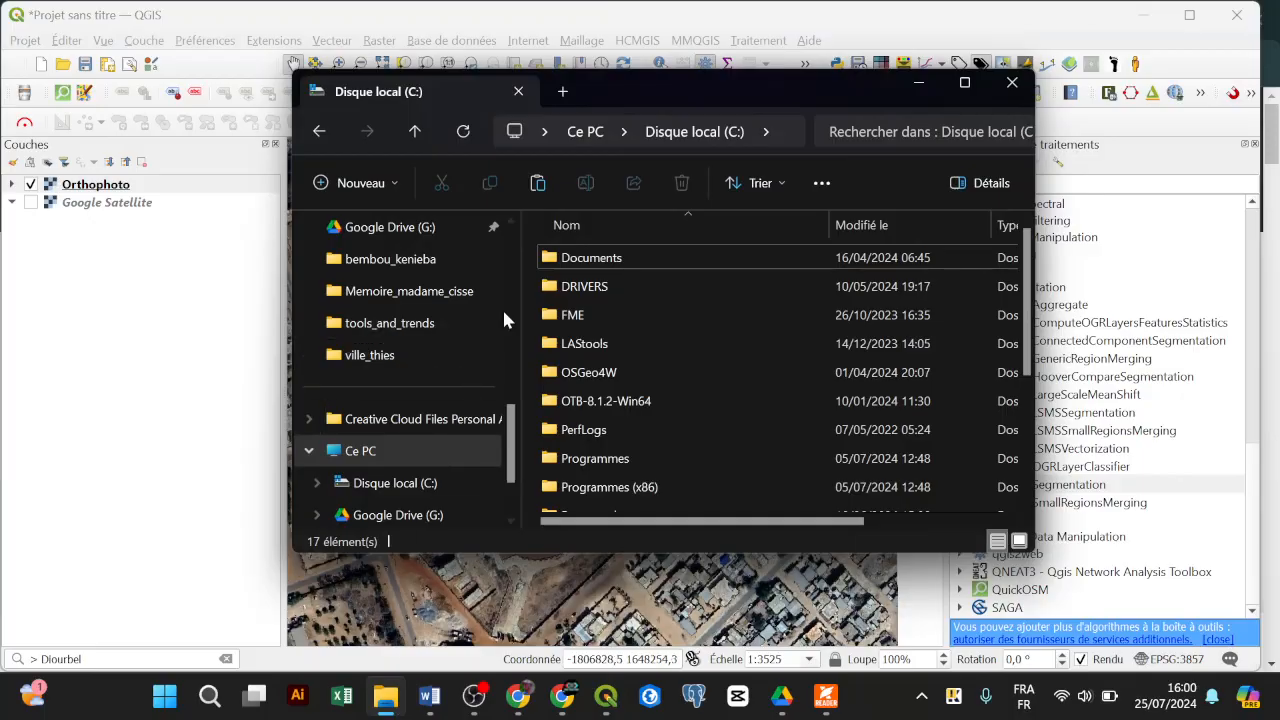
scroll(507, 306, "up", 5)
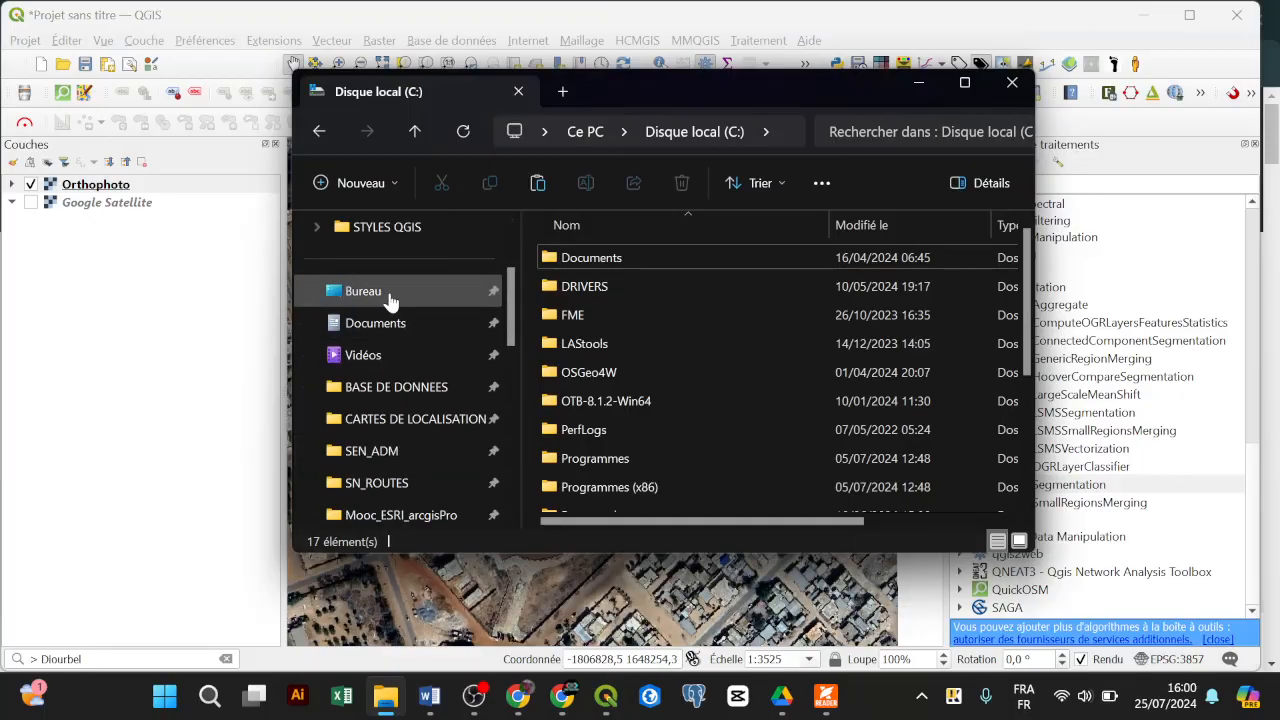
left_click(388, 301)
scroll(738, 358, "down", 8)
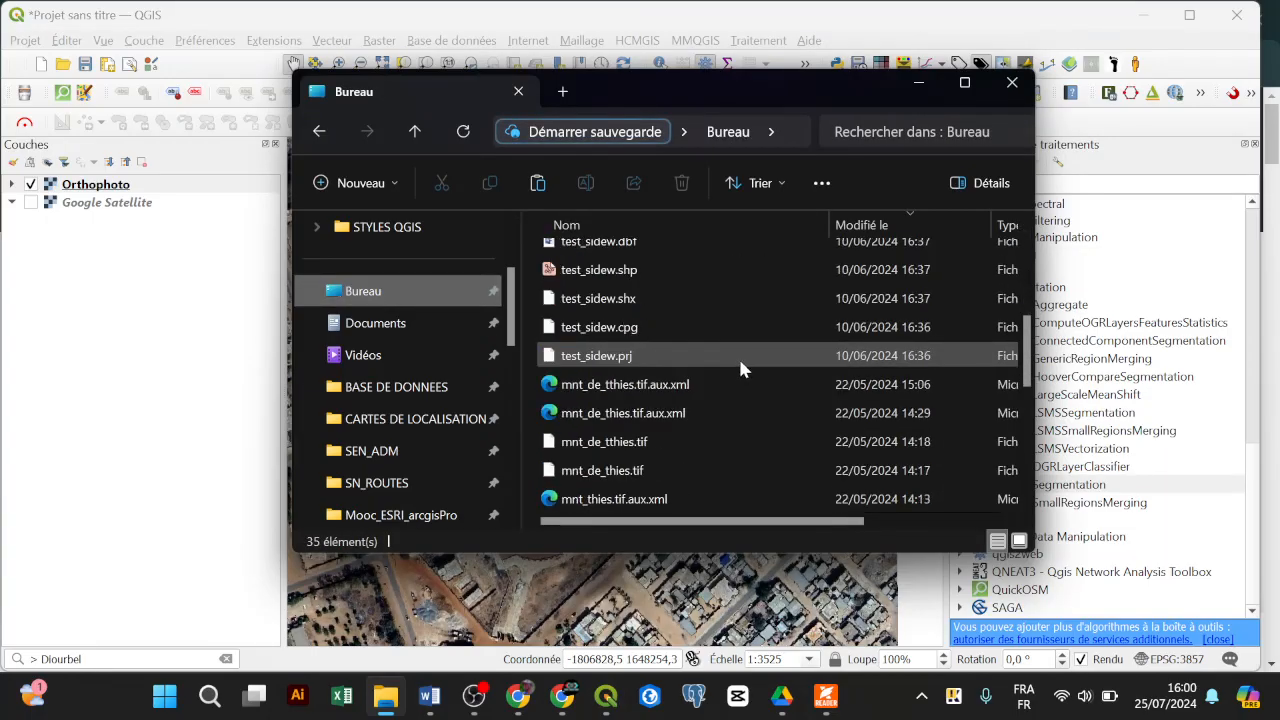
double_click(711, 331)
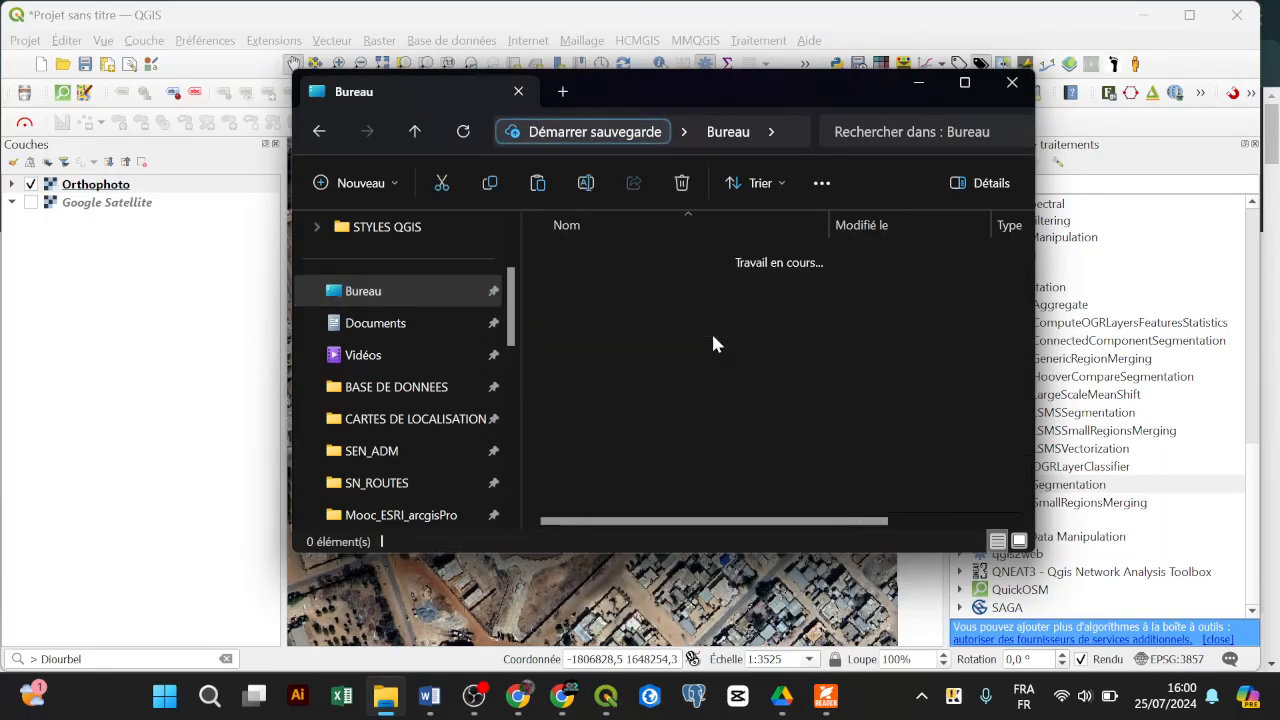
left_click(660, 345)
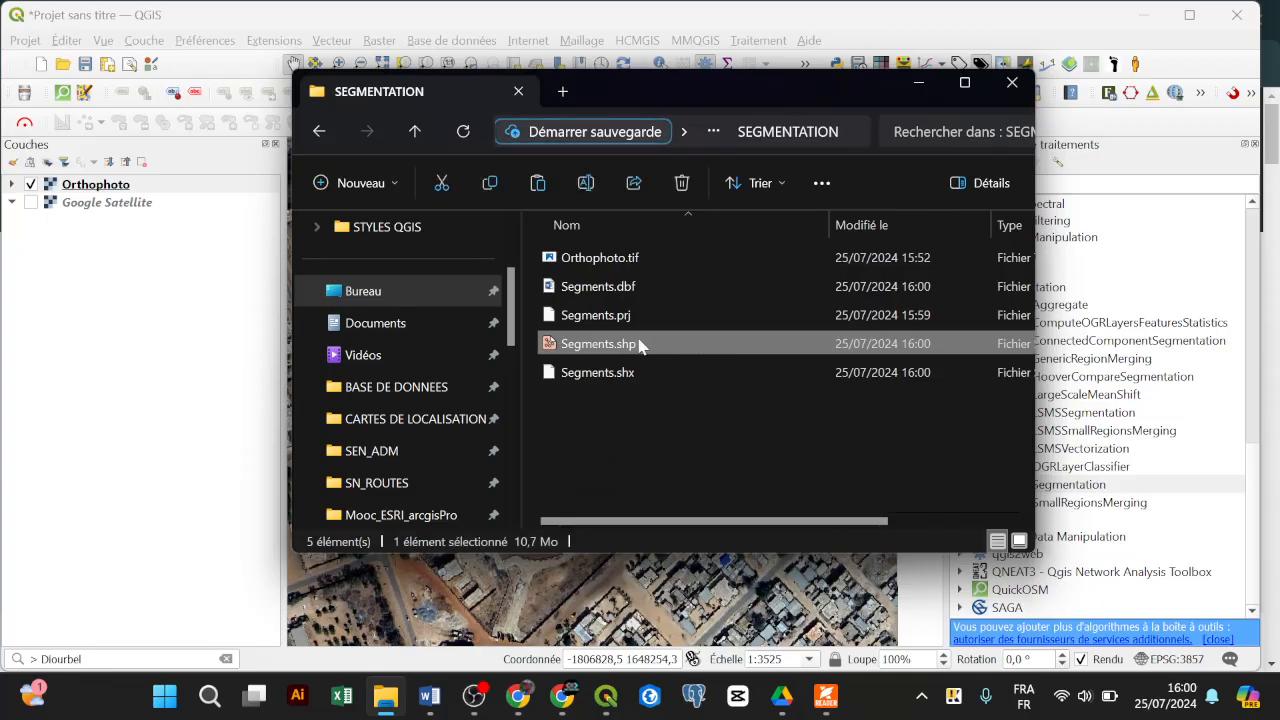
left_click_drag(670, 350, 155, 291)
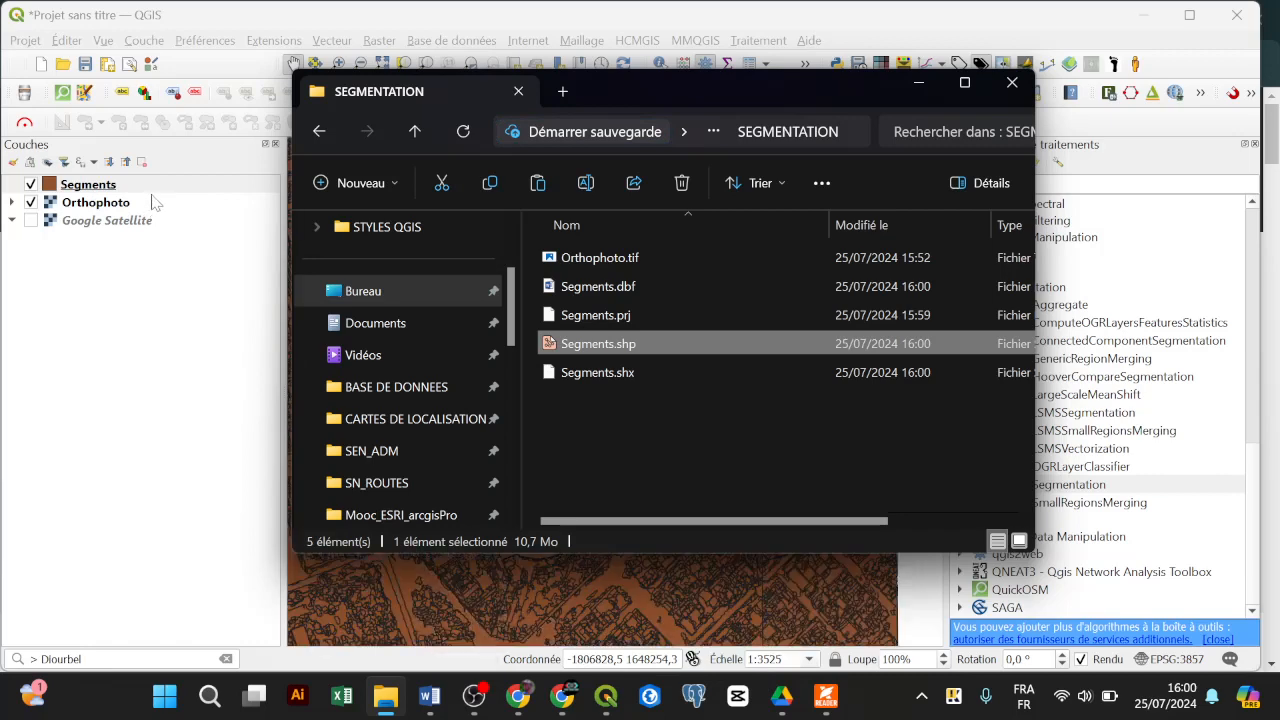
left_click(155, 202)
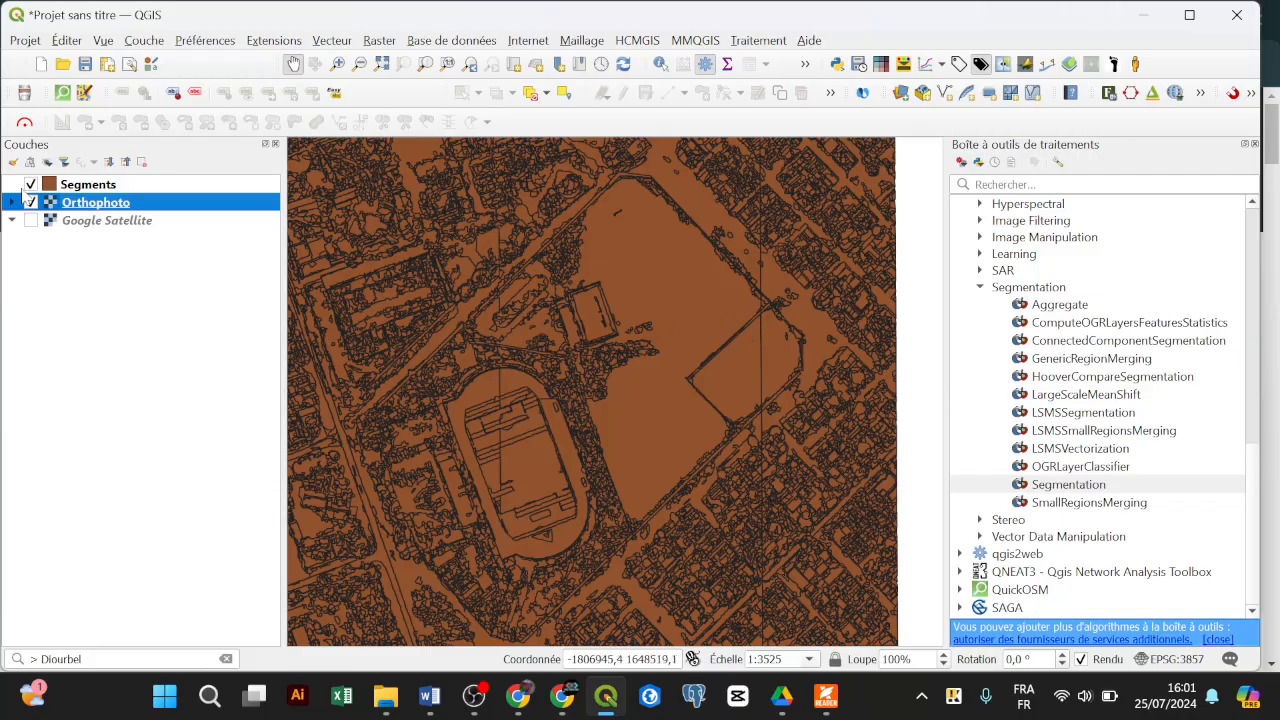
Toggle the Segments layer's visibility to compare the segments with the orthophoto beneath, leaving the layer shown
left_click(31, 186)
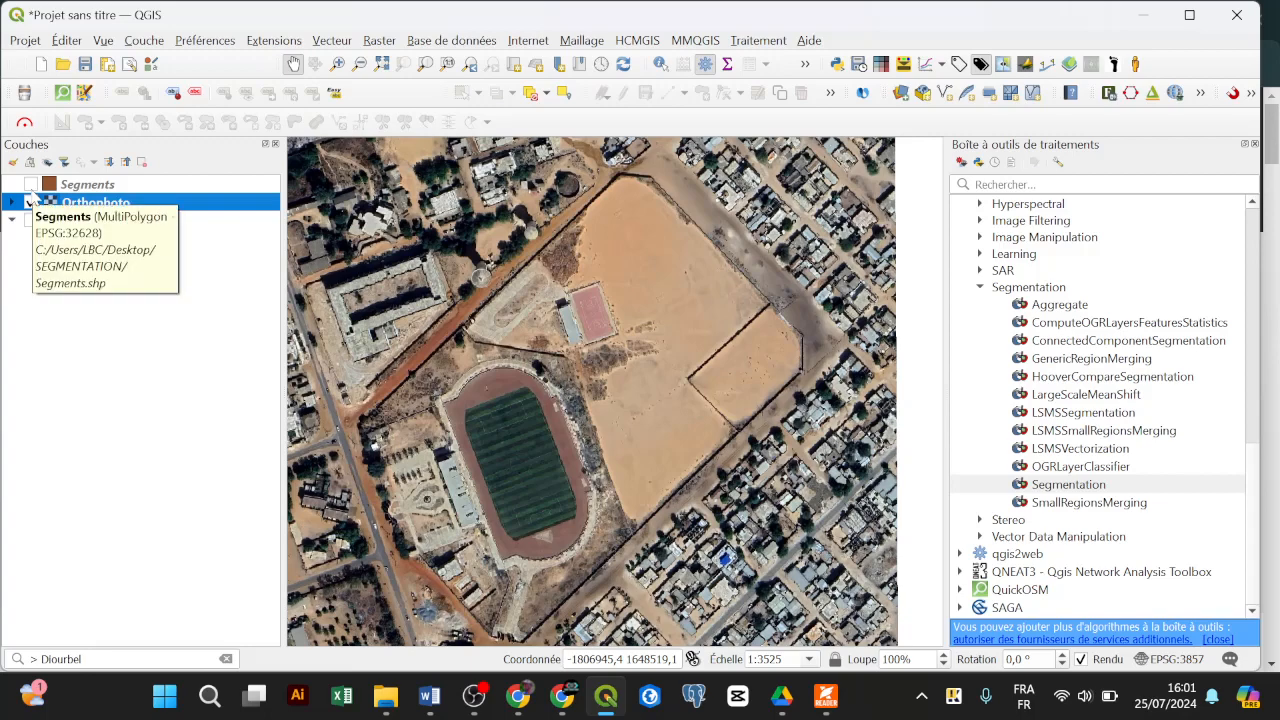
left_click(31, 185)
left_click(31, 185)
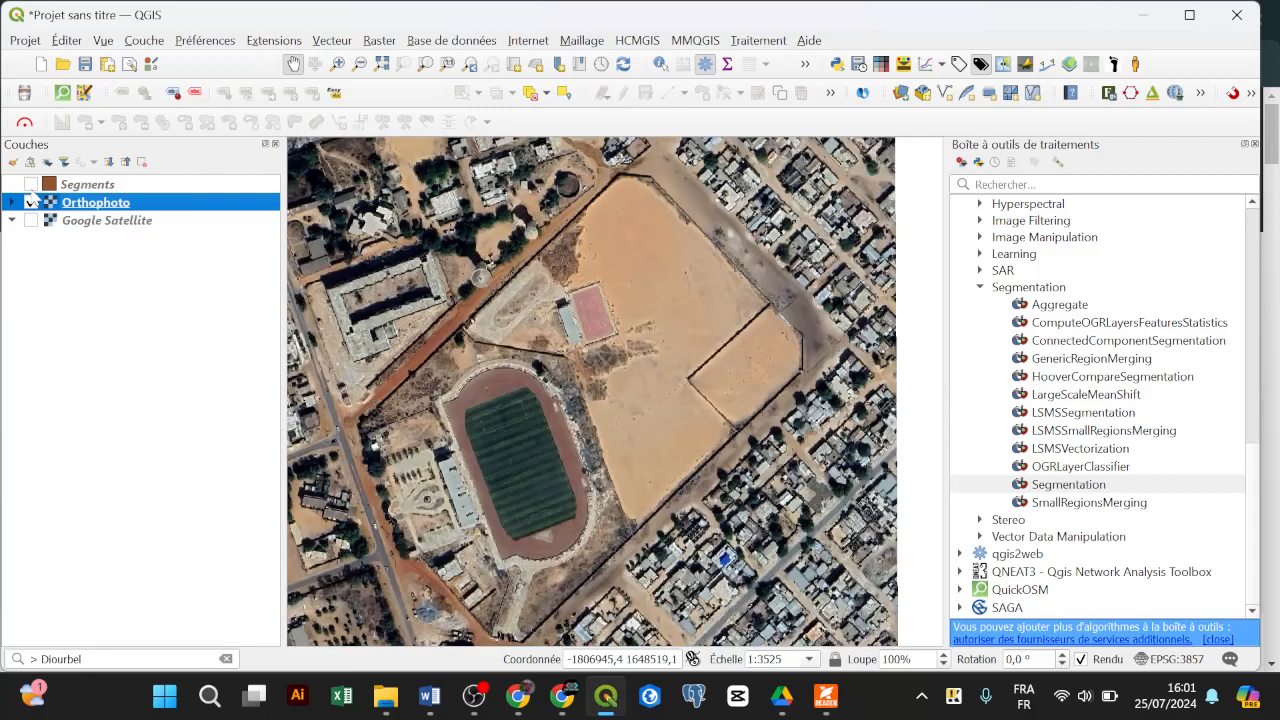
left_click(31, 185)
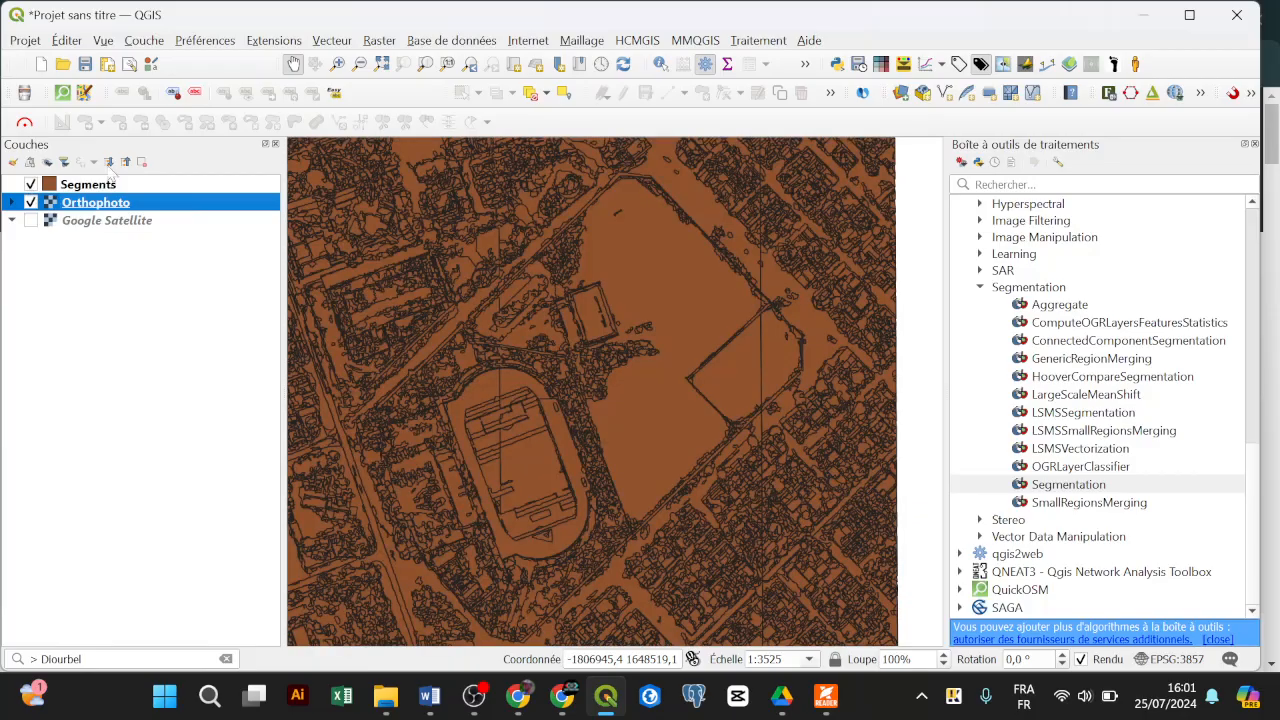
Start a new shapefile layer with its file named Echantillons in the desktop SEGMENTATION folder
left_click(156, 46)
mouse_move(175, 84)
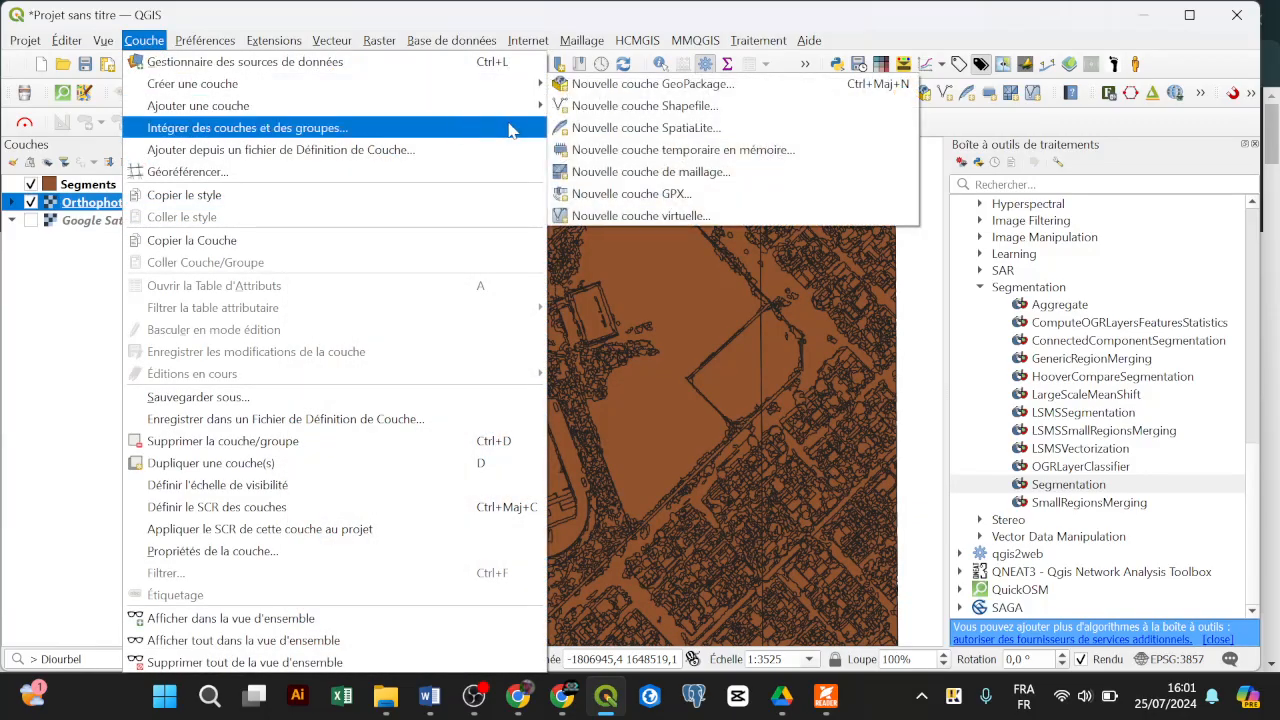
left_click(666, 110)
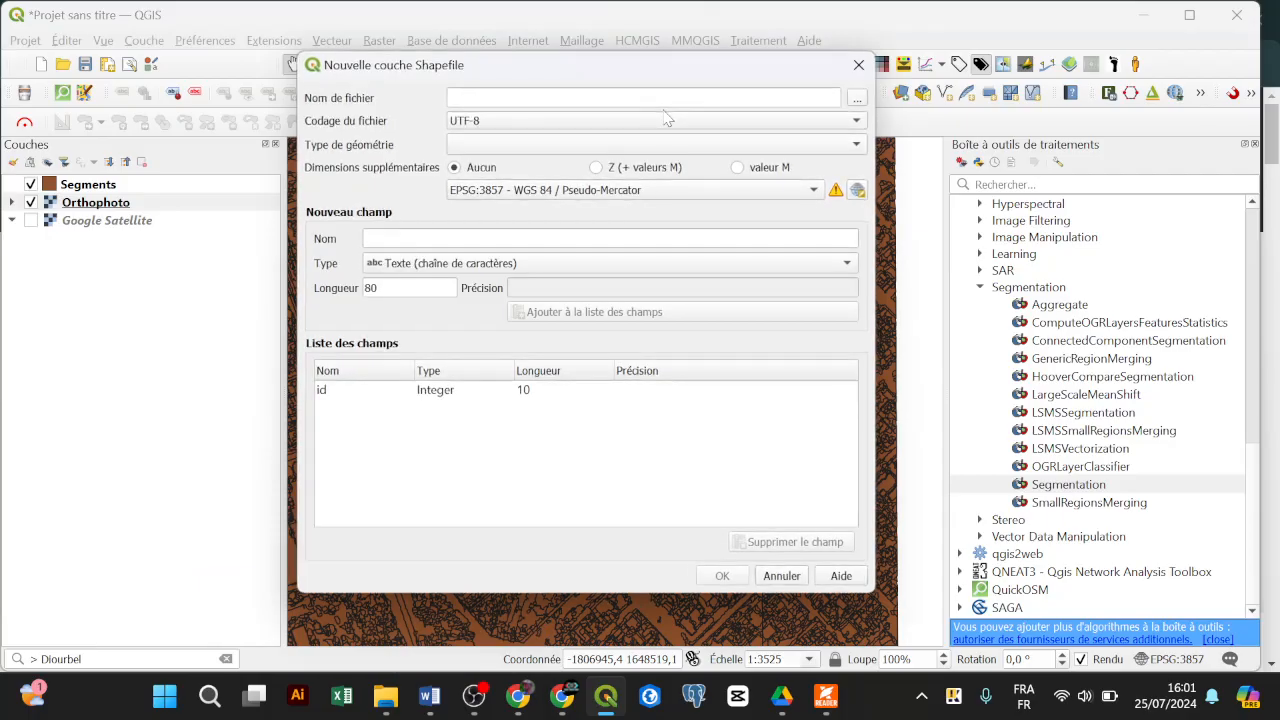
left_click(857, 98)
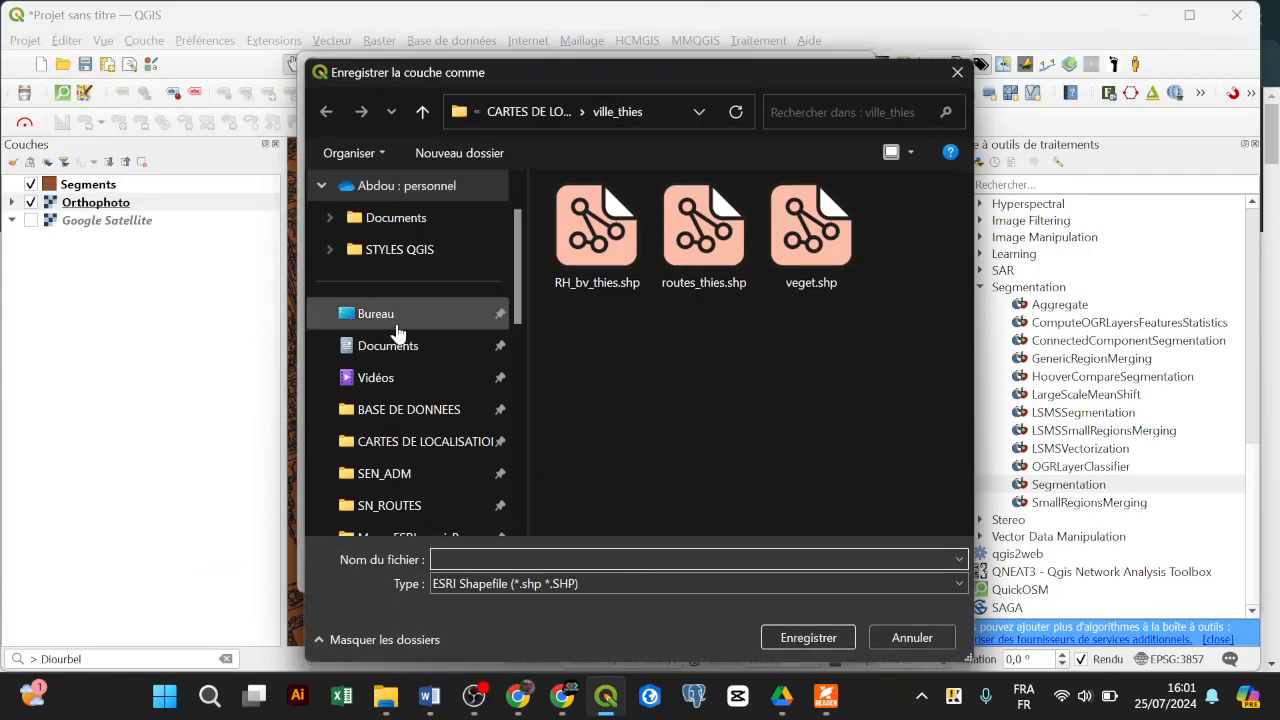
left_click(398, 325)
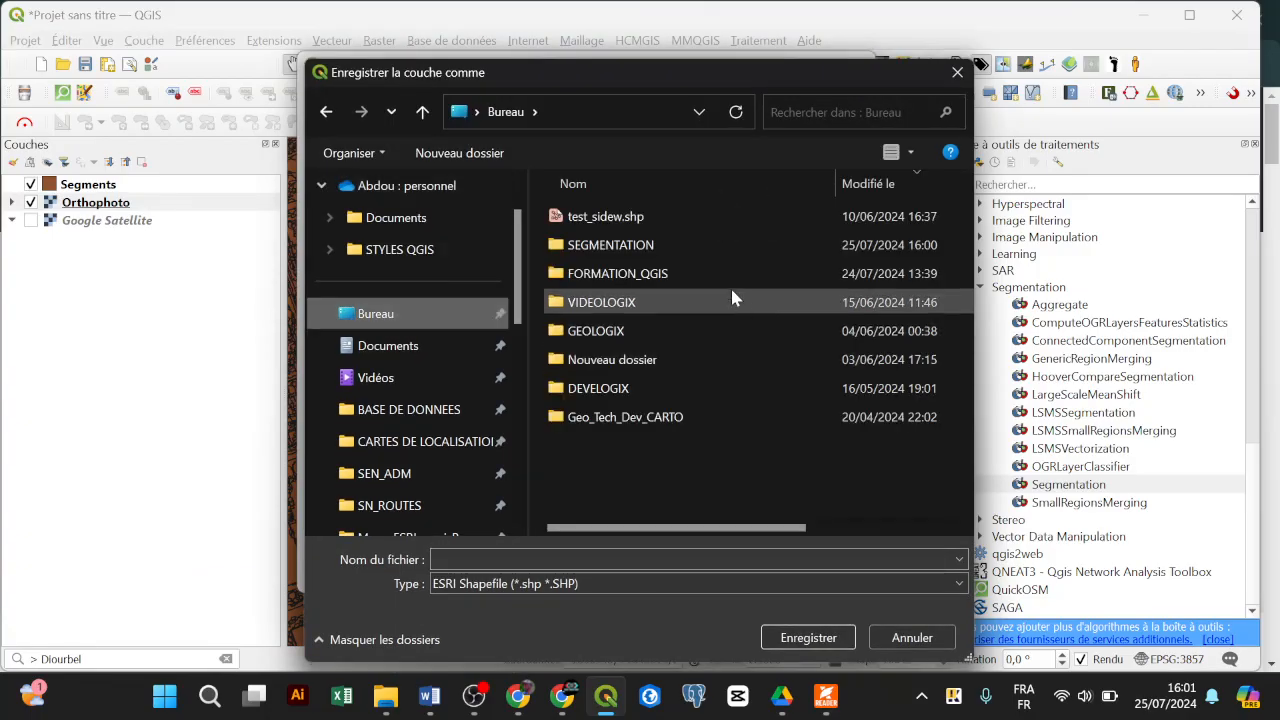
left_click(670, 247)
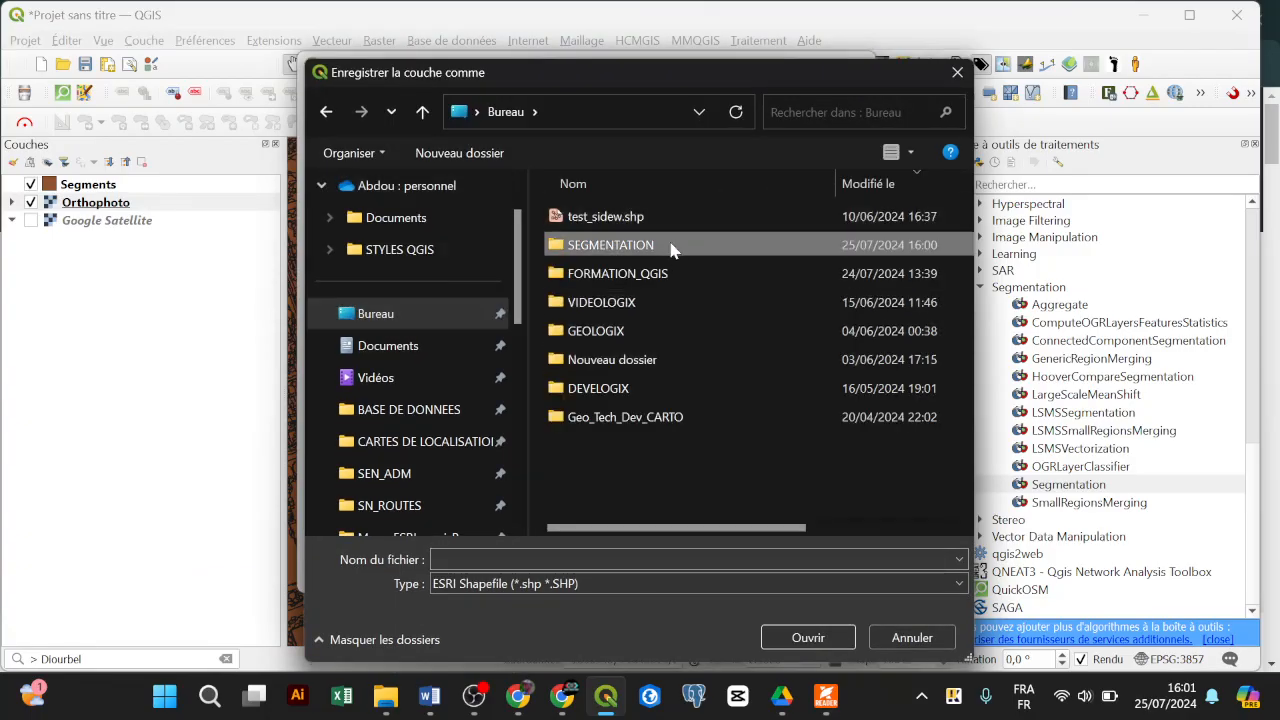
double_click(731, 249)
left_click(586, 560)
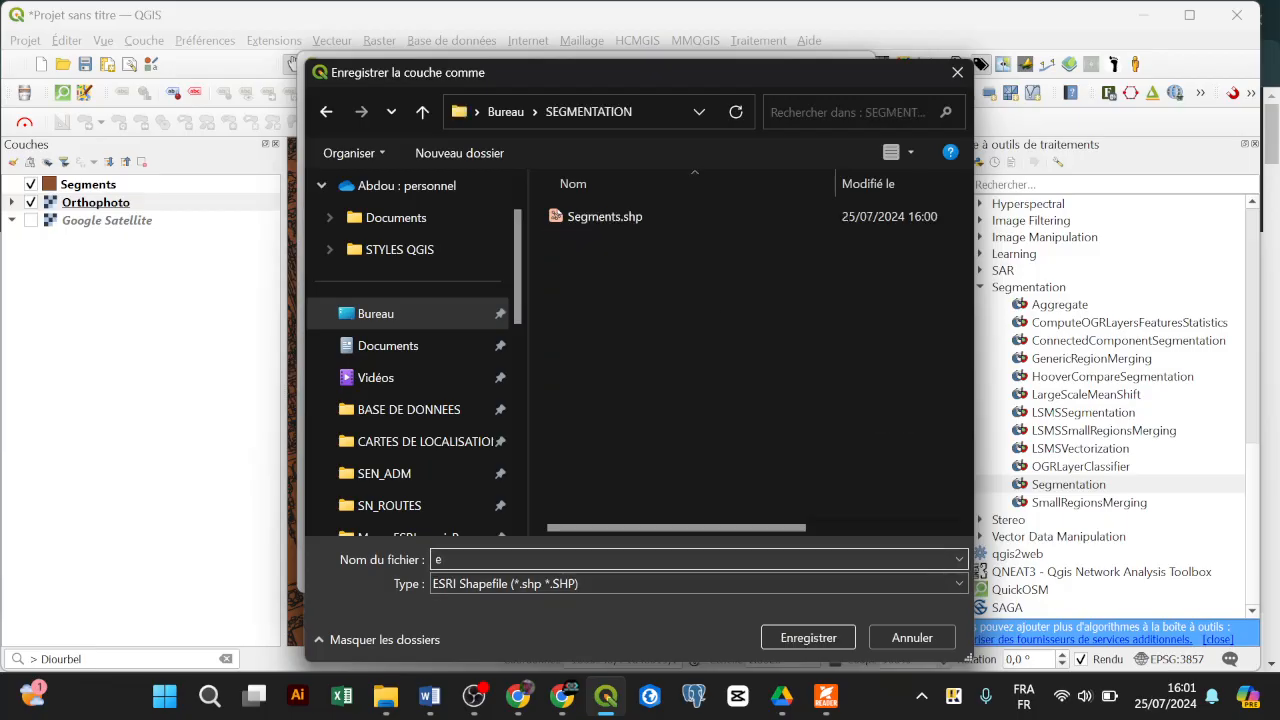
type("Echantillons")
key("Return")
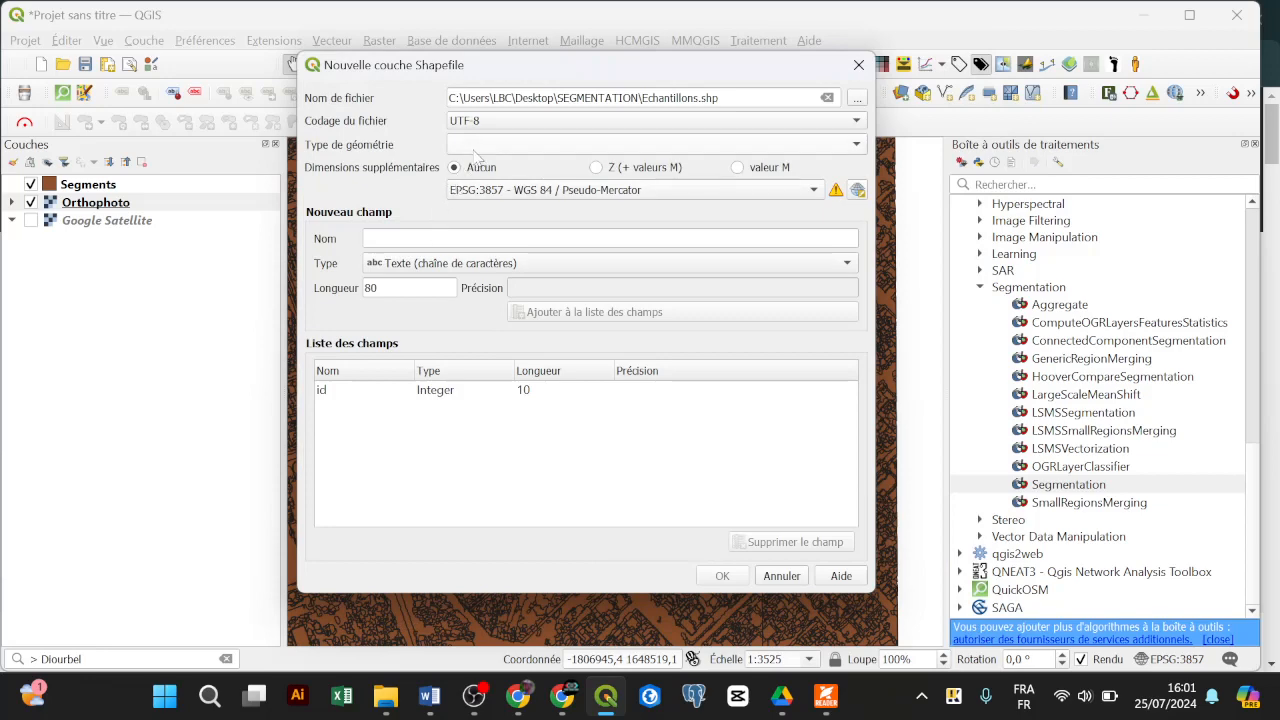
Set the new shapefile's CRS to EPSG:32628 - WGS 84 / UTM zone 28N and its geometry type to Point
left_click(487, 190)
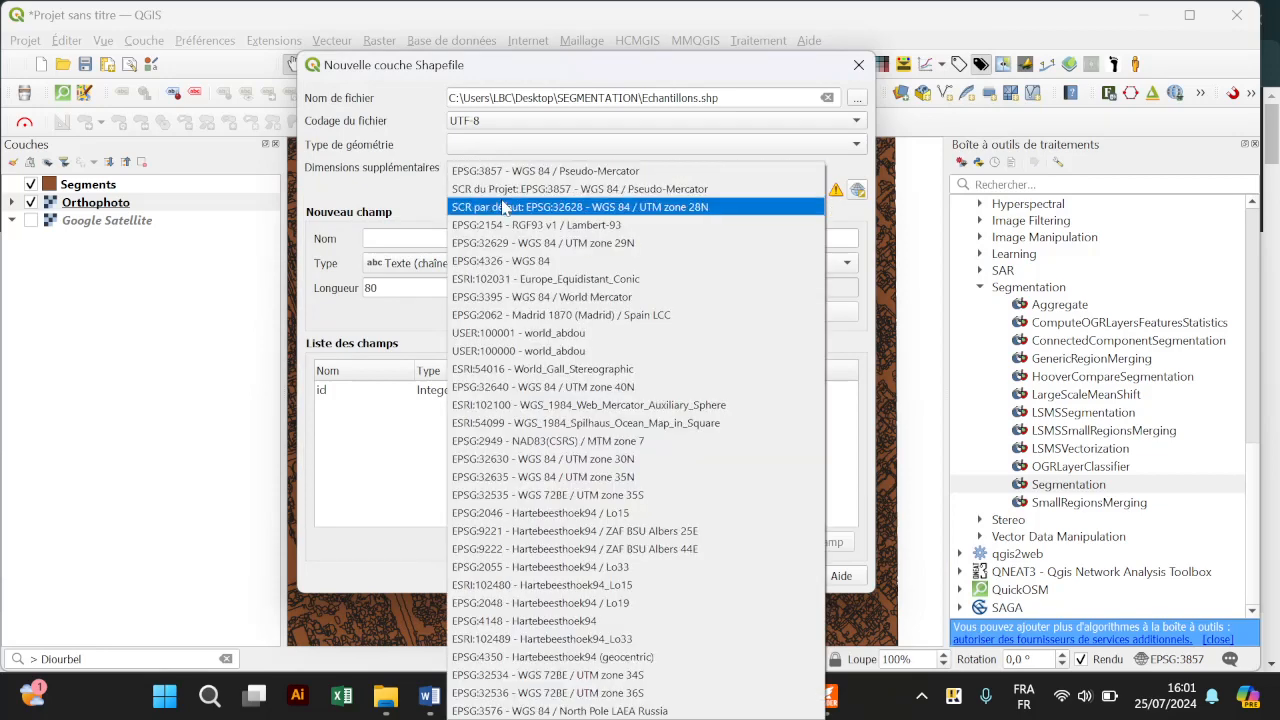
left_click(505, 207)
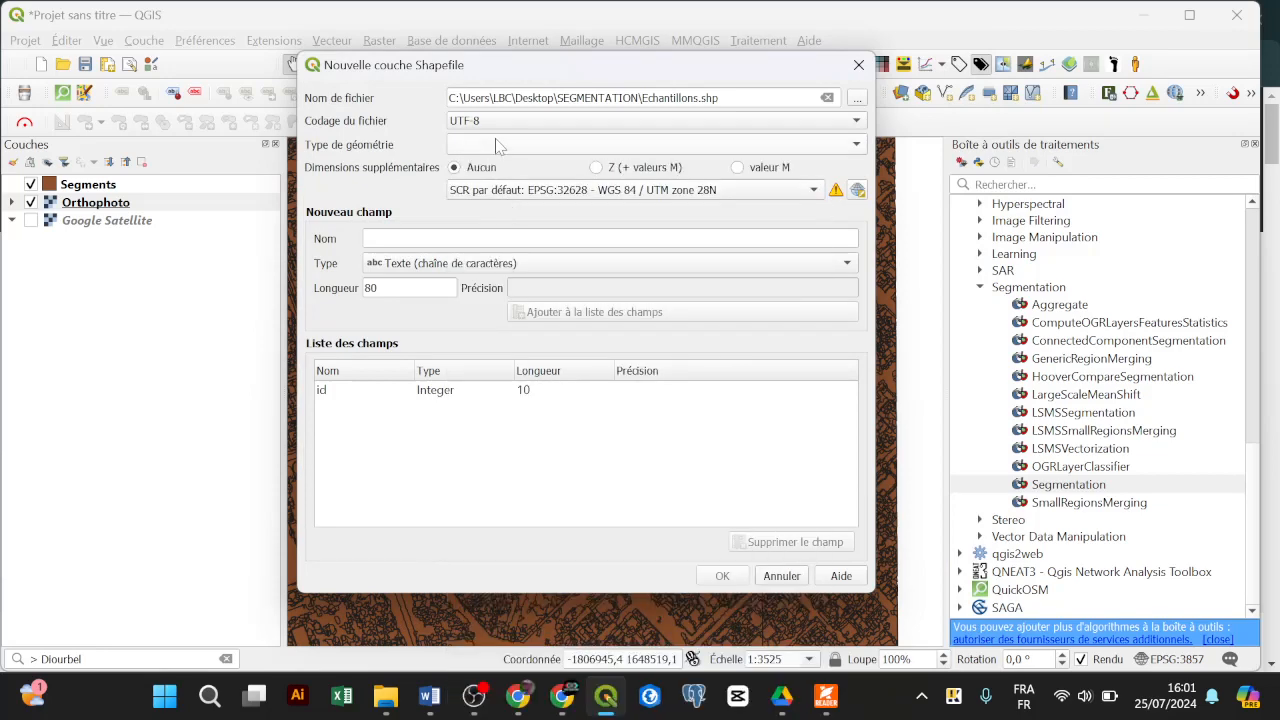
left_click(502, 146)
left_click(500, 164)
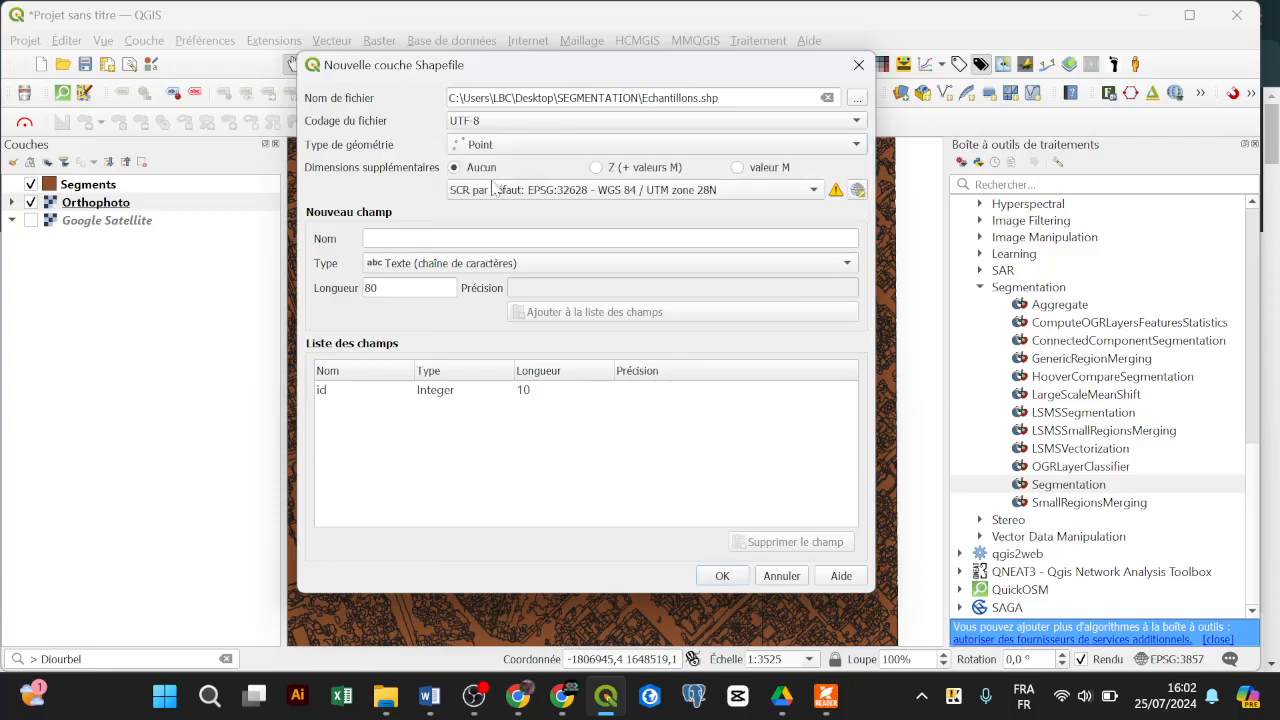
left_click(420, 237)
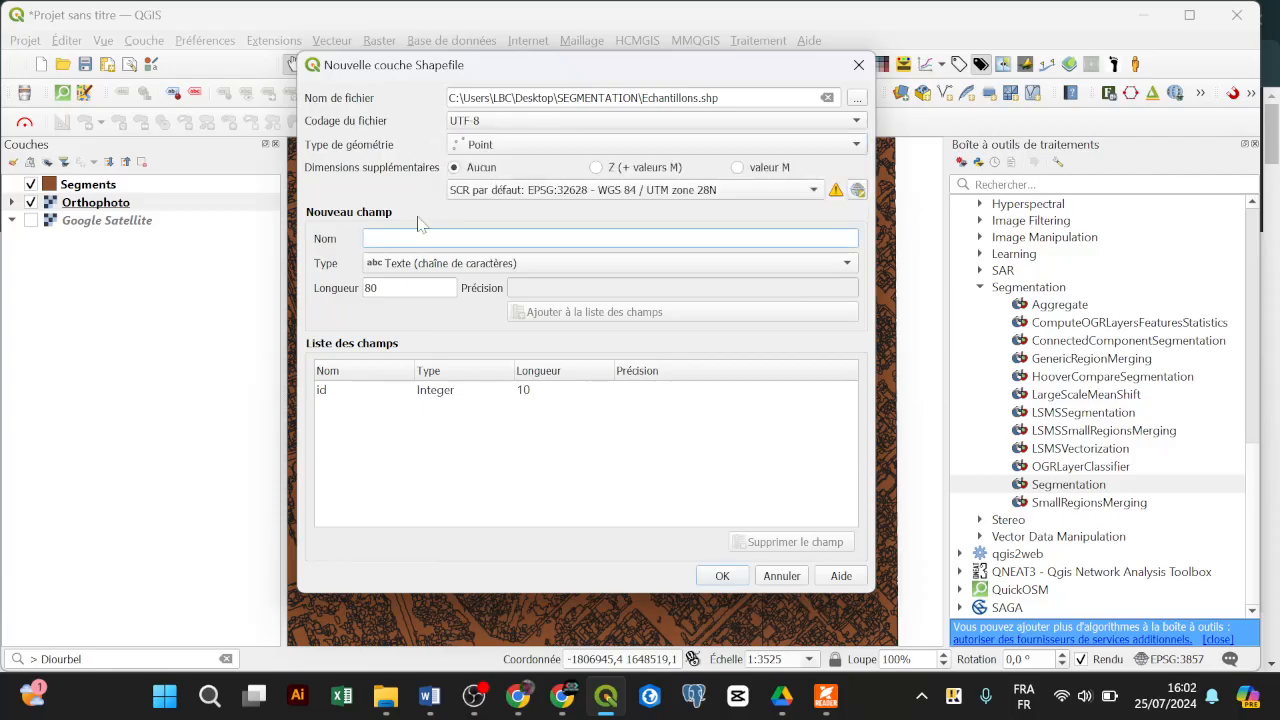
type("classe")
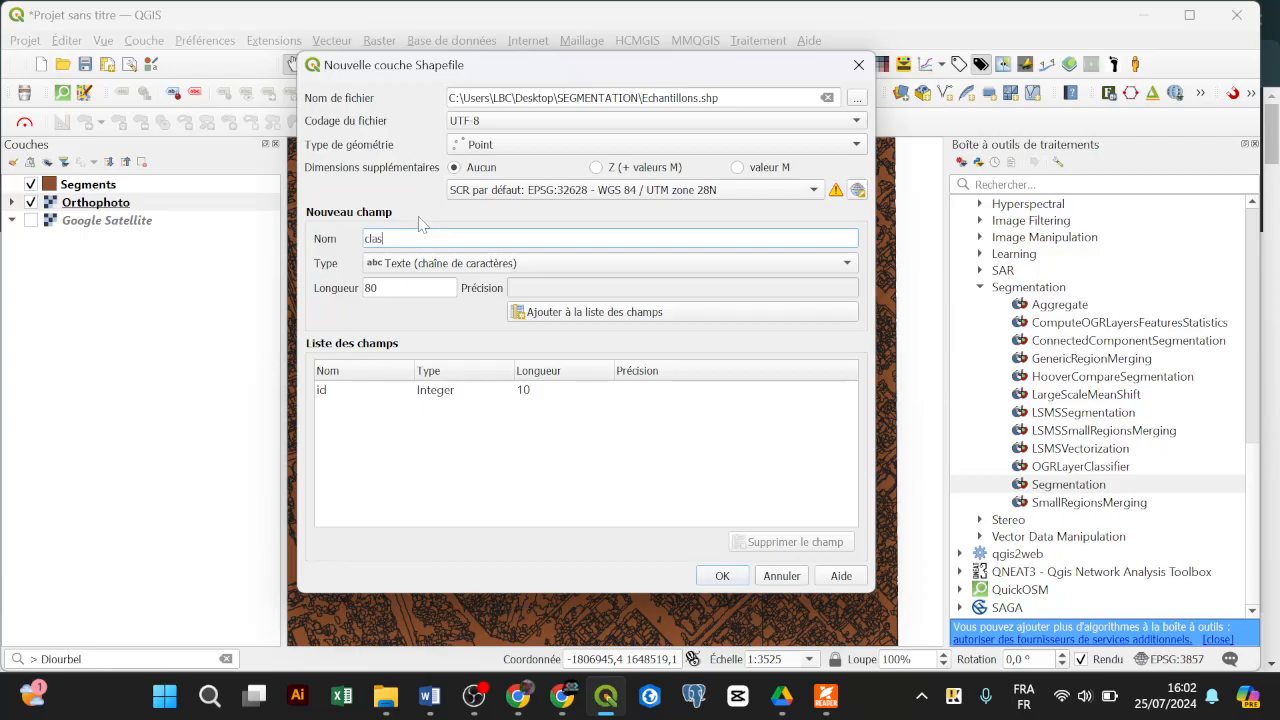
left_click(595, 314)
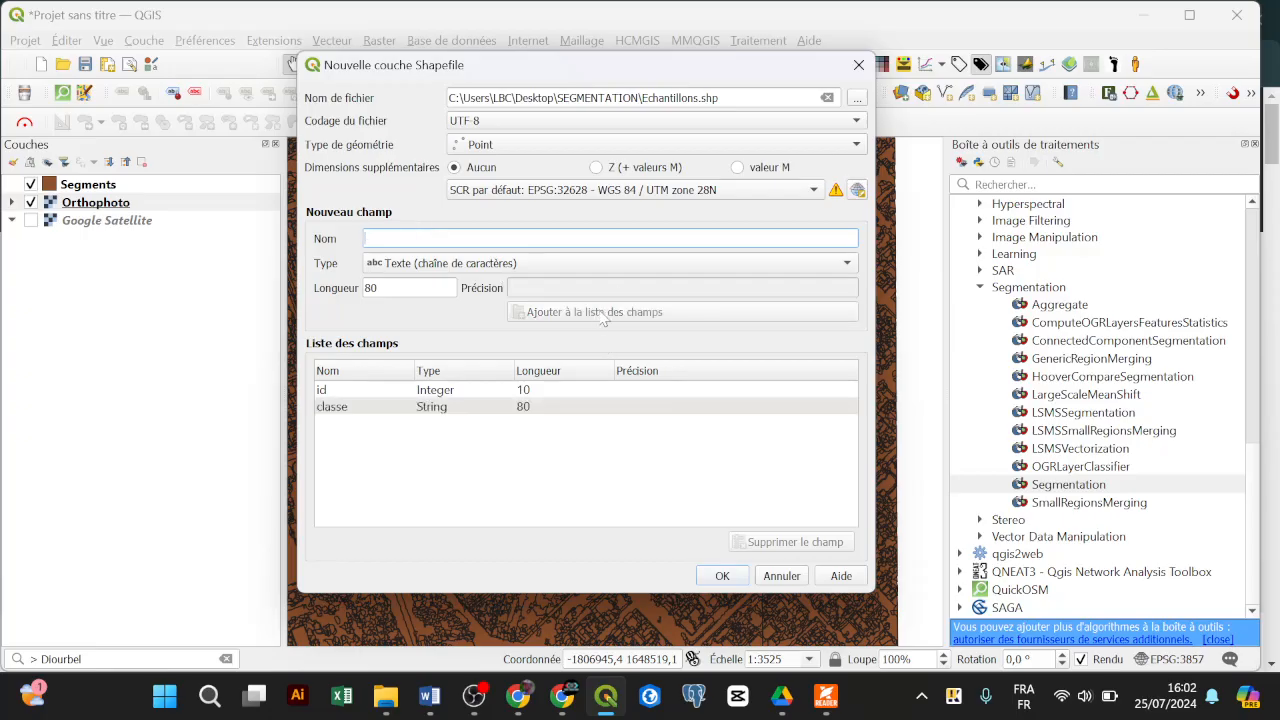
left_click(546, 395)
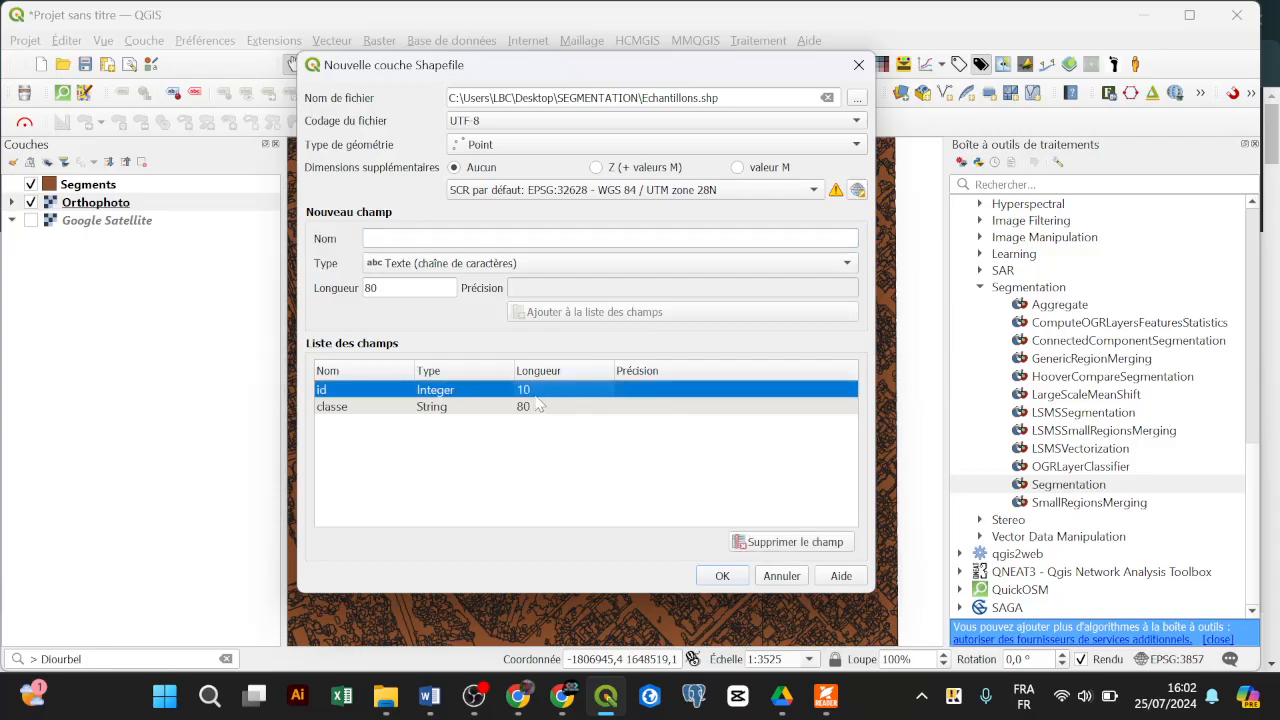
left_click(527, 408)
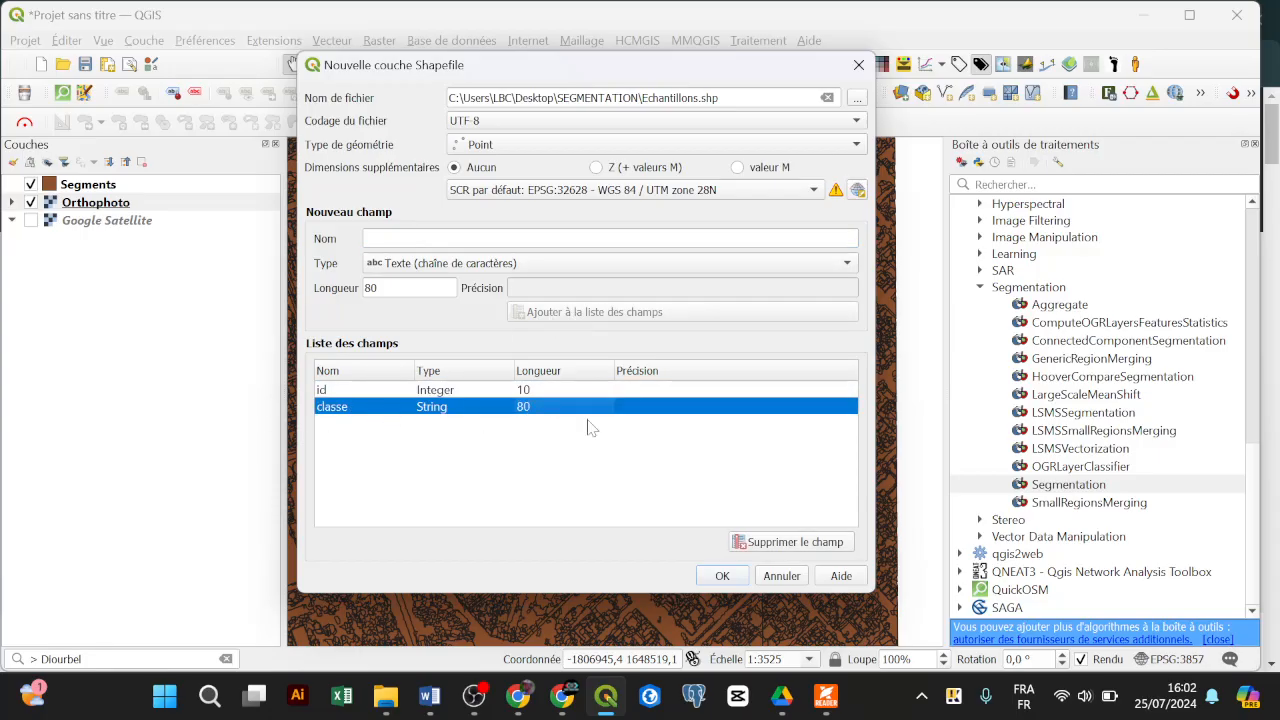
left_click(774, 541)
Add a classe field of type Entier (32bit) with length 10 and create the Echantillons layer
left_click(468, 239)
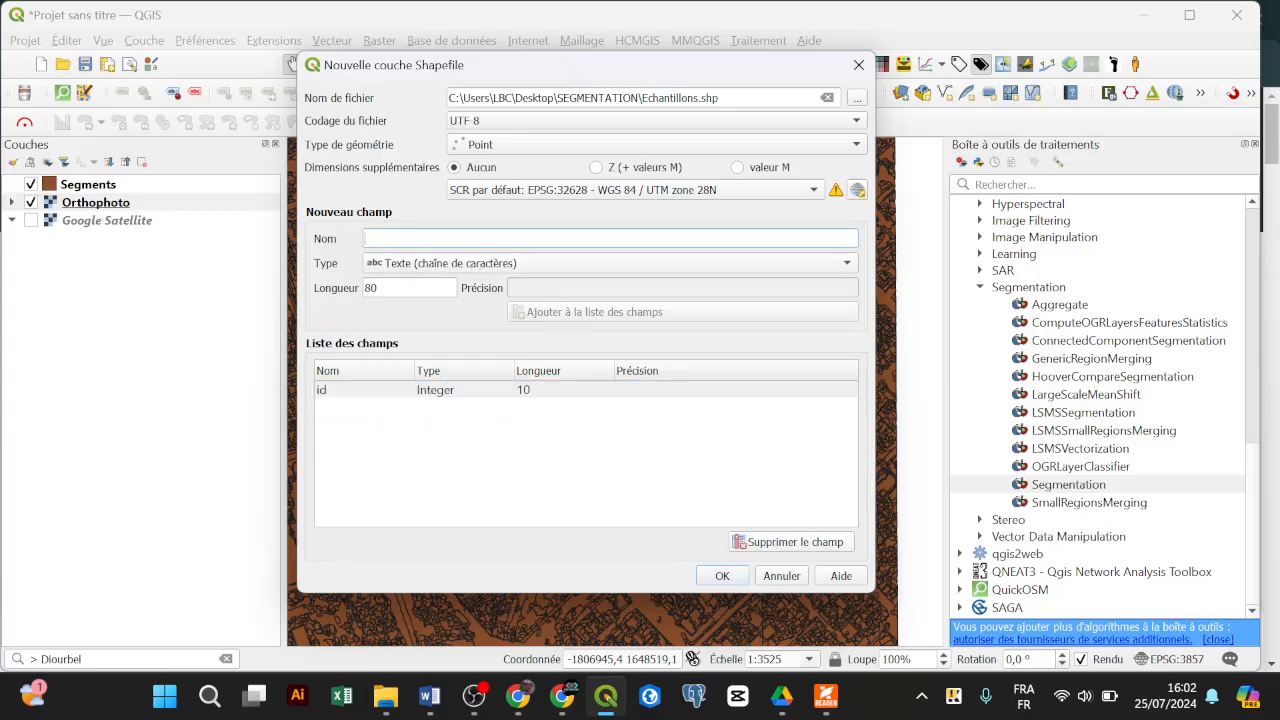
type("classe")
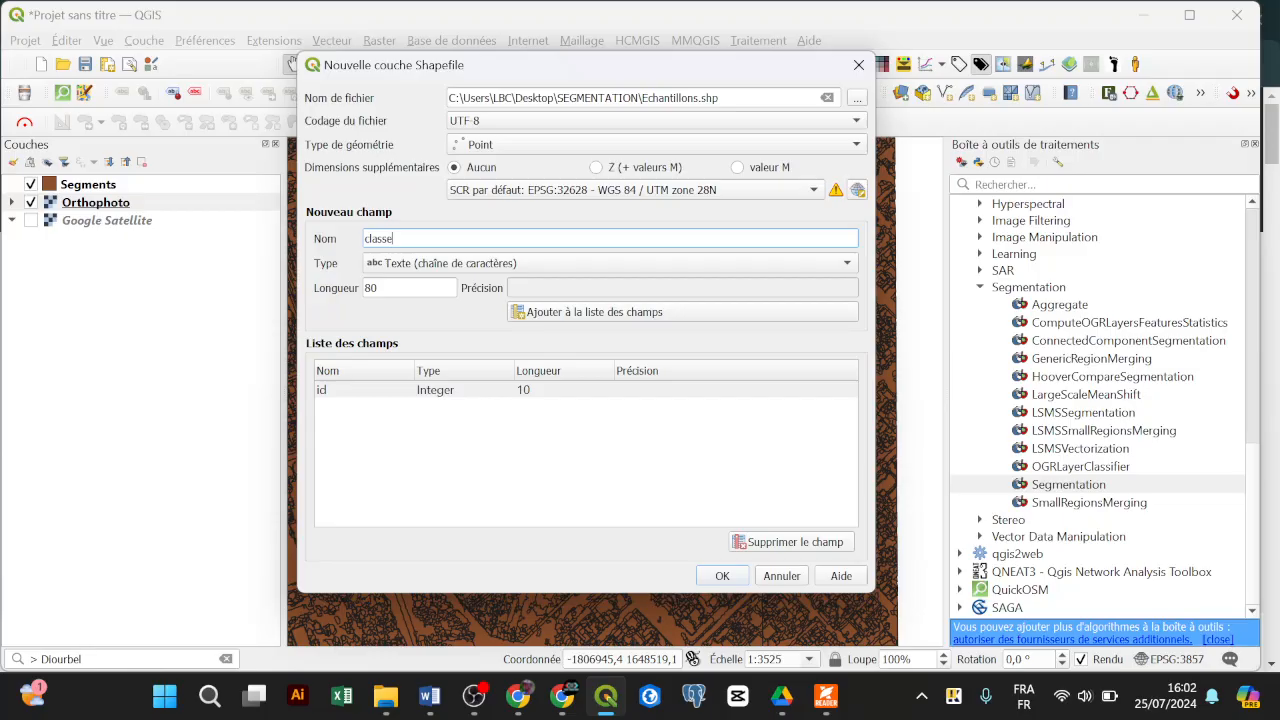
left_click(376, 266)
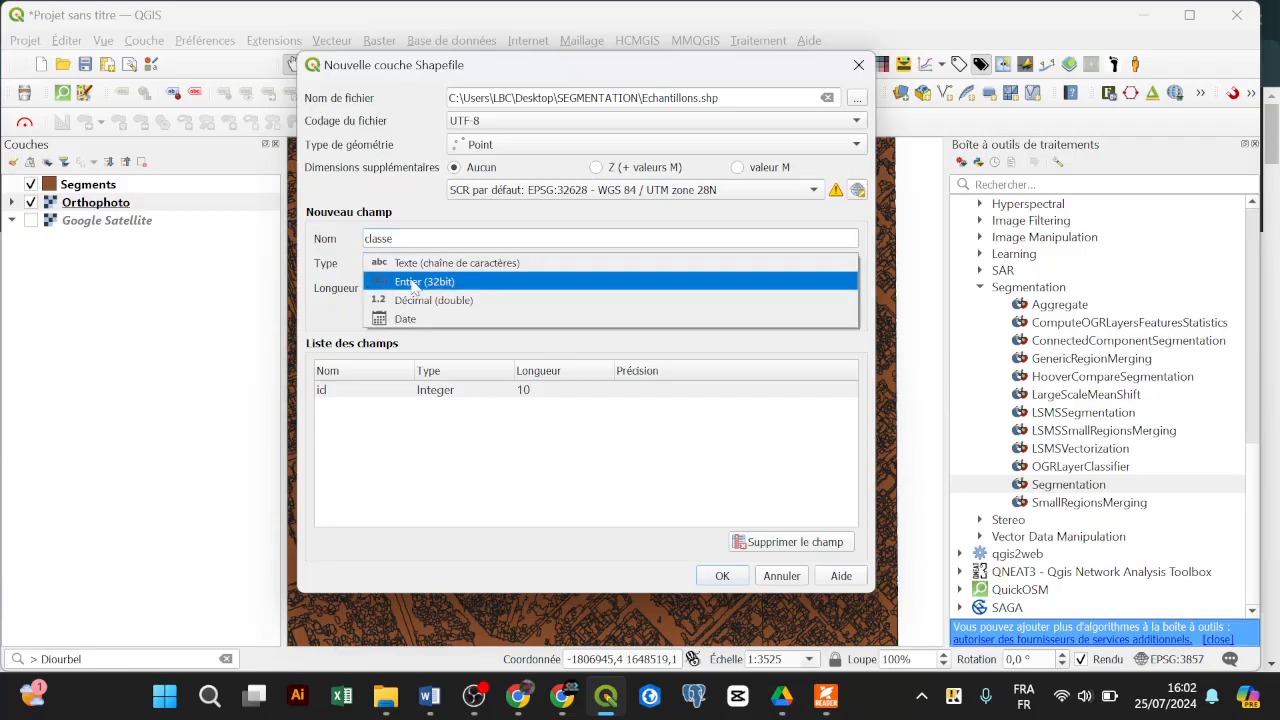
left_click(413, 283)
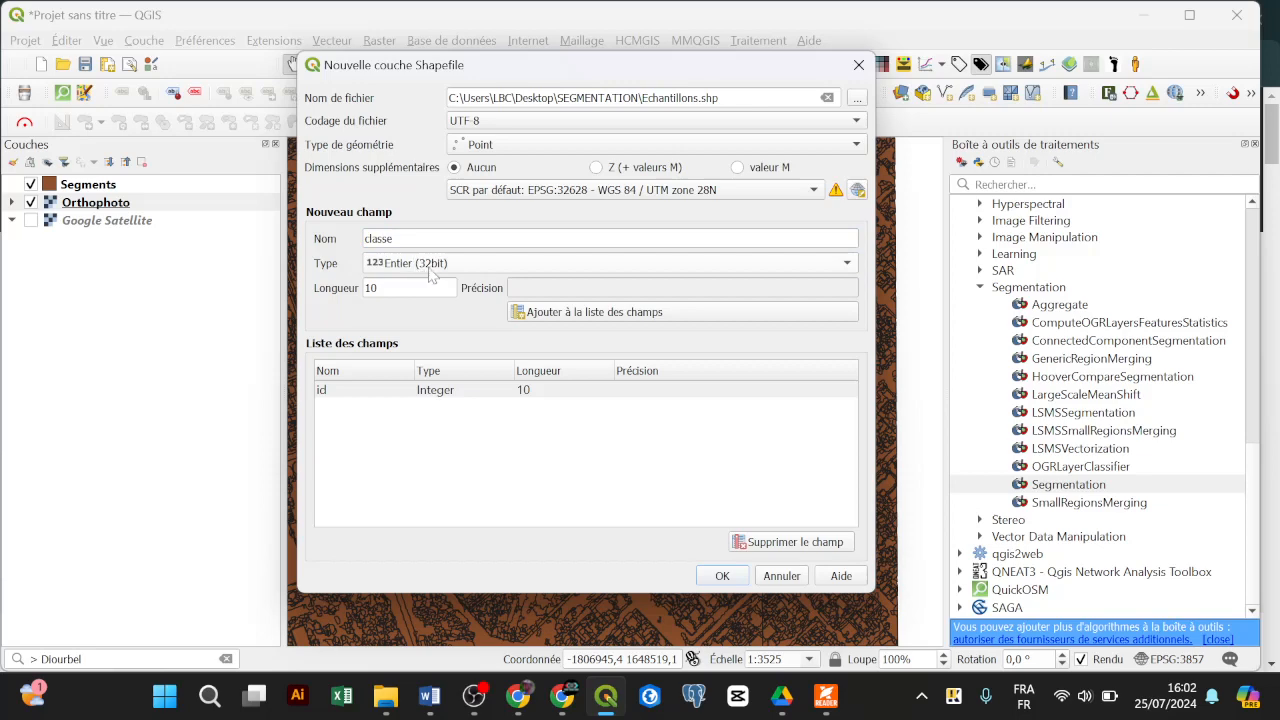
left_click(594, 314)
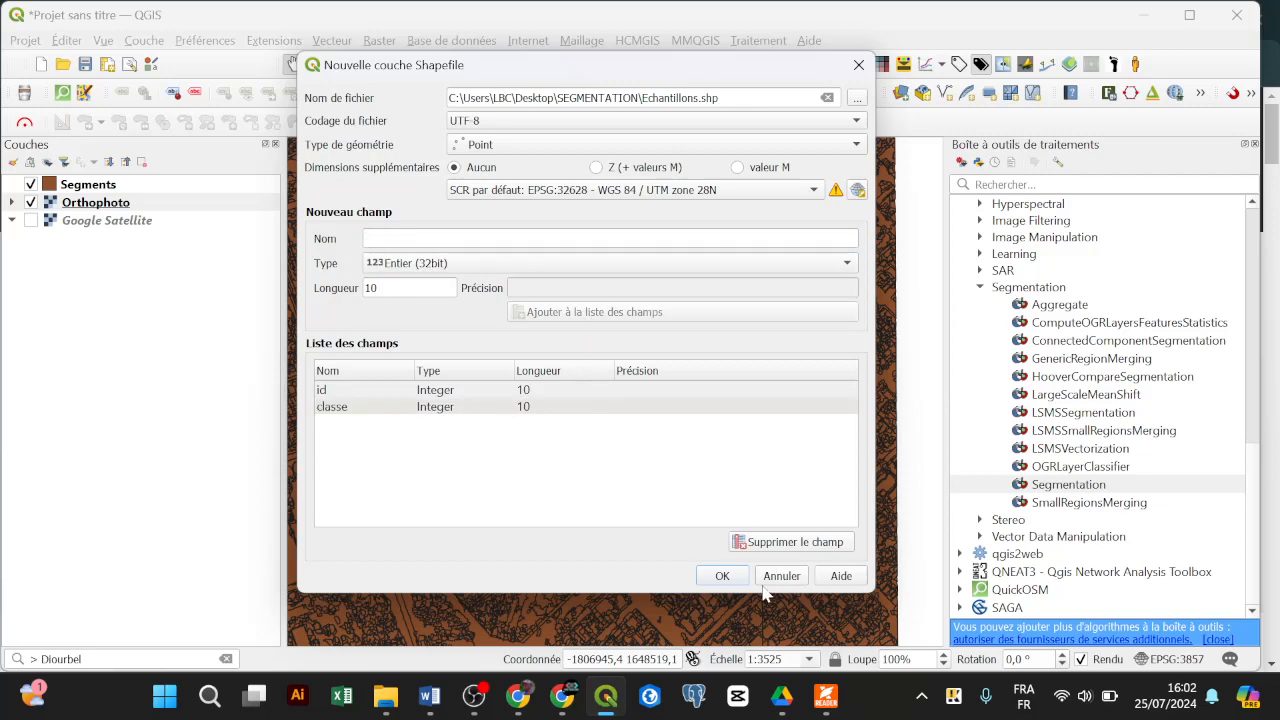
left_click(722, 578)
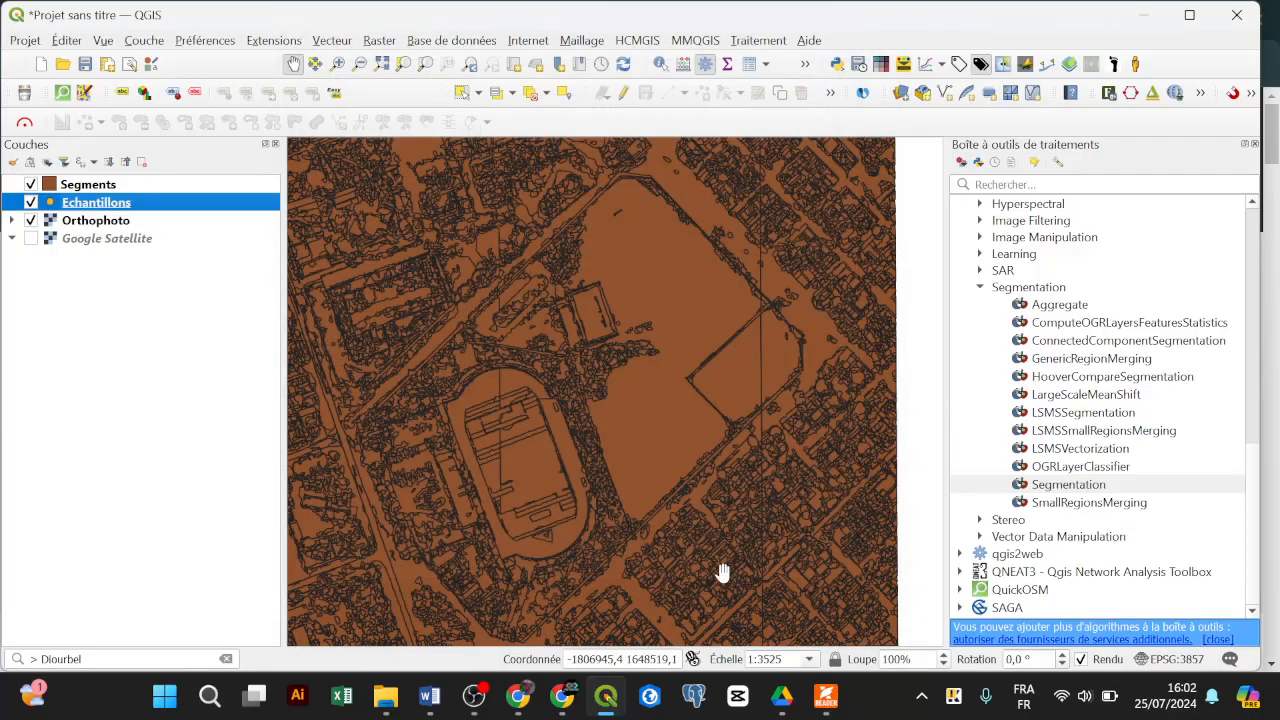
Move the Echantillons layer above Segments, hide Segments and make Echantillons the active layer
left_click_drag(145, 210, 195, 190)
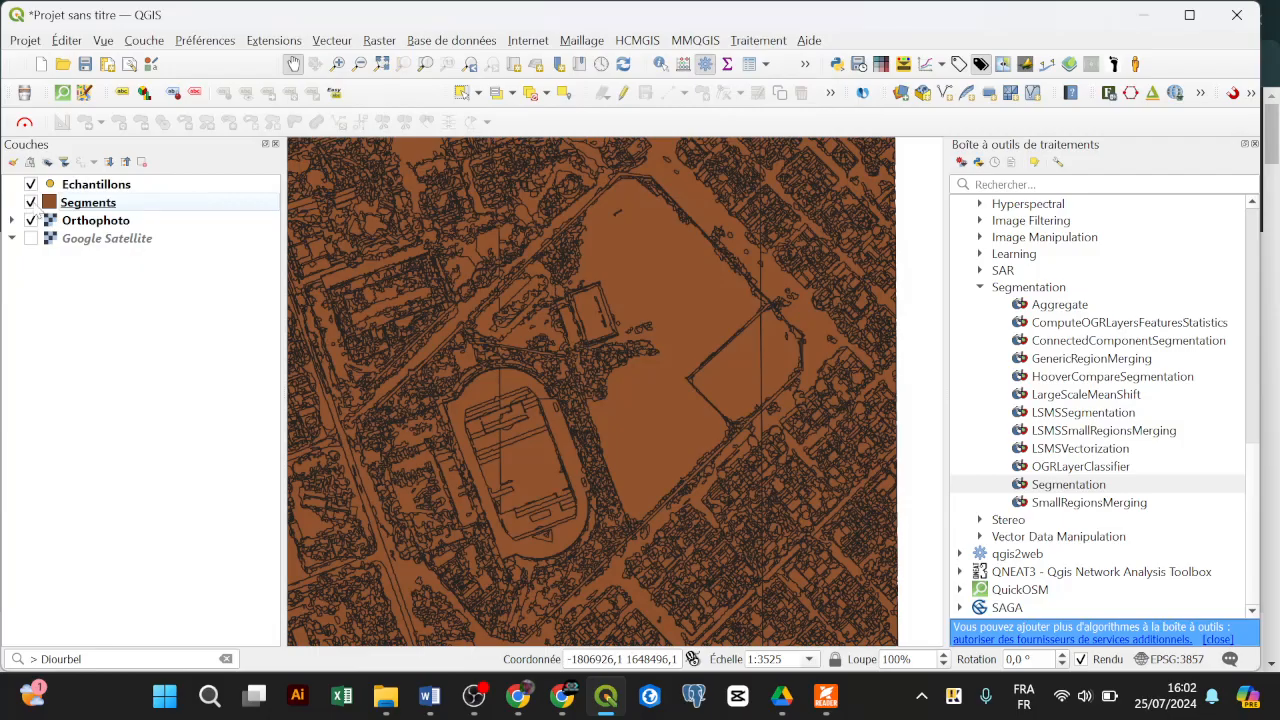
left_click(31, 203)
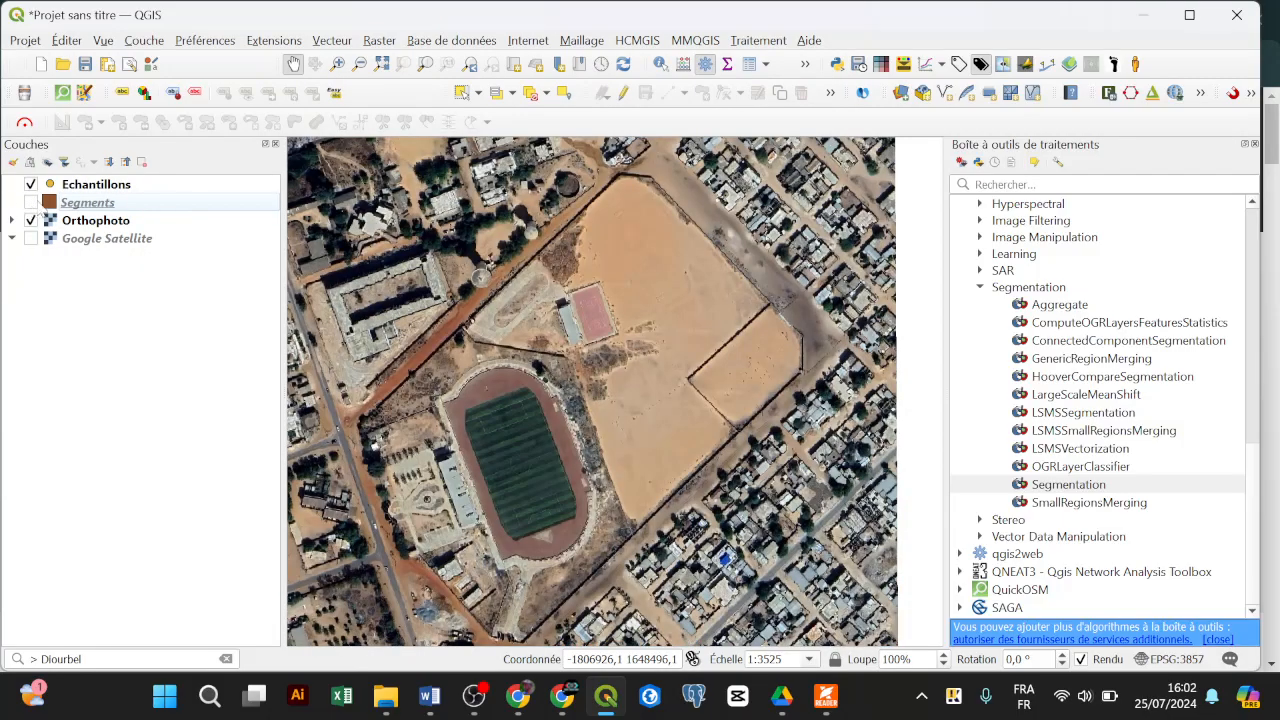
left_click(164, 188)
Switch to Word, dismiss the activation notice and create a blank document with the font size raised to 16
left_click(432, 698)
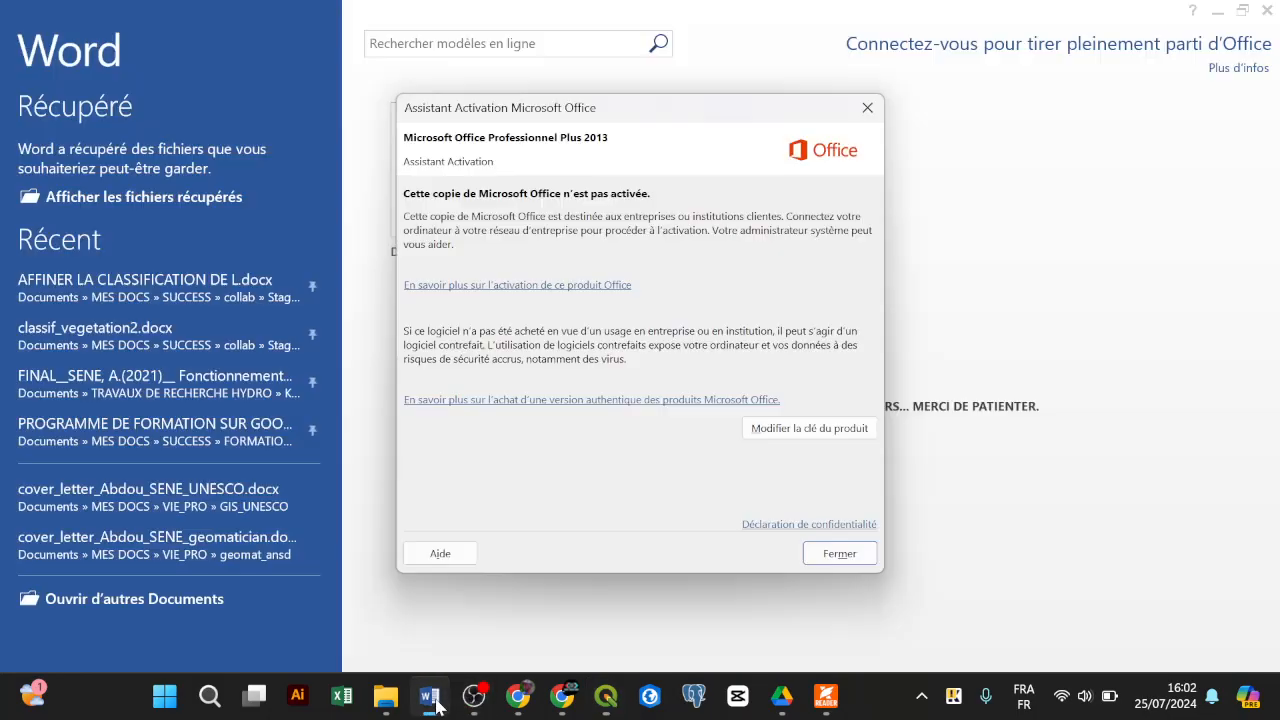
left_click(809, 553)
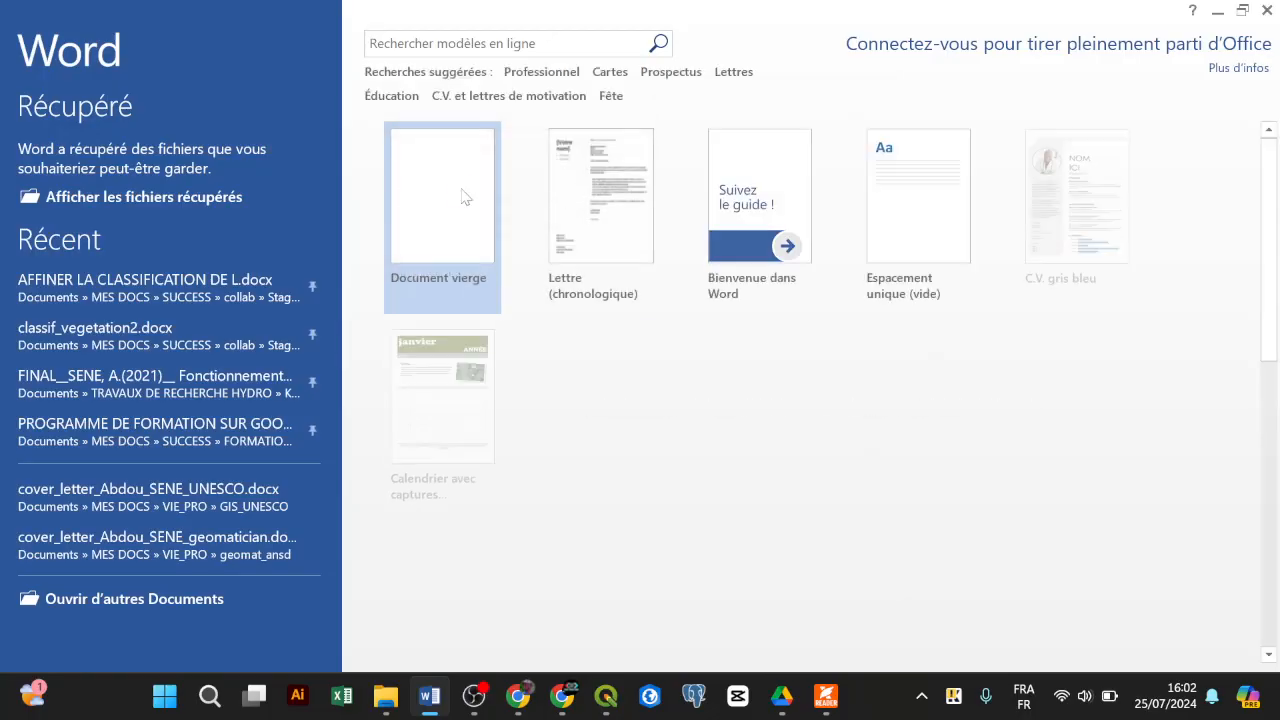
left_click(463, 197)
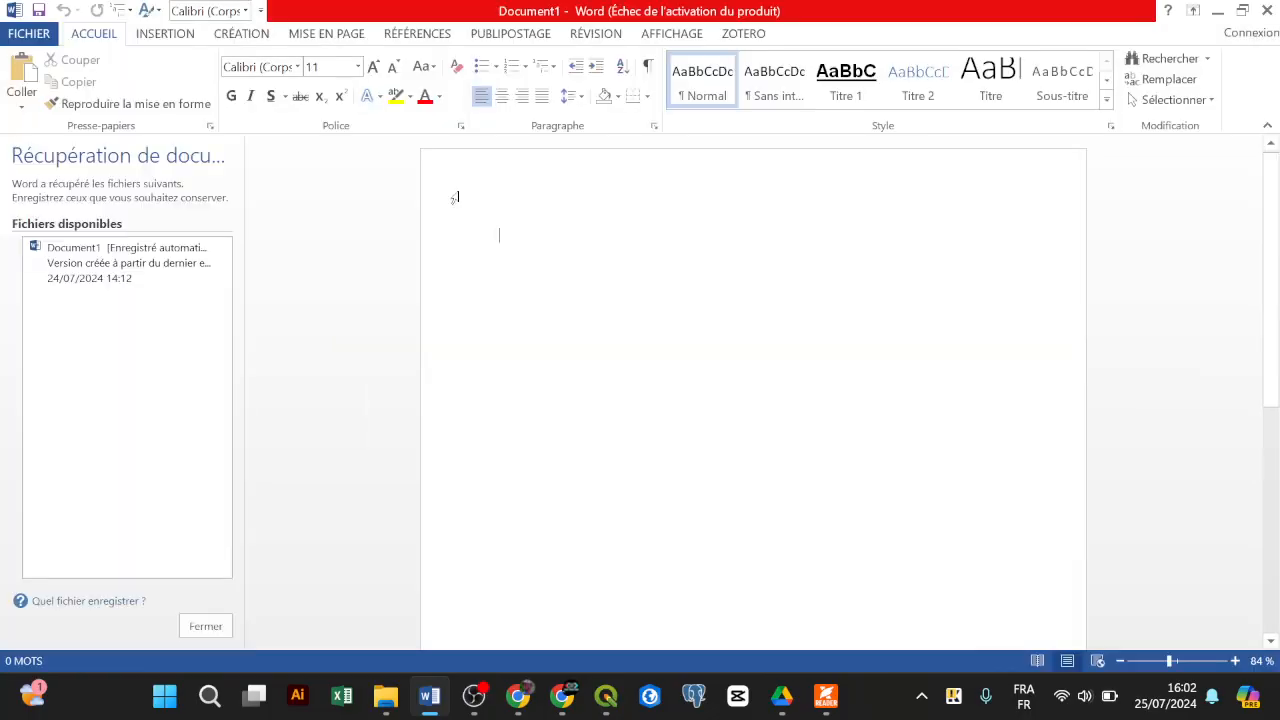
key("ctrl+shift+greater")
key("ctrl+shift+greater")
Write the class codes Bati= 1, Vegetation = 2 and Sol nu = 3 on separate lines, then return to QGIS
type("B")
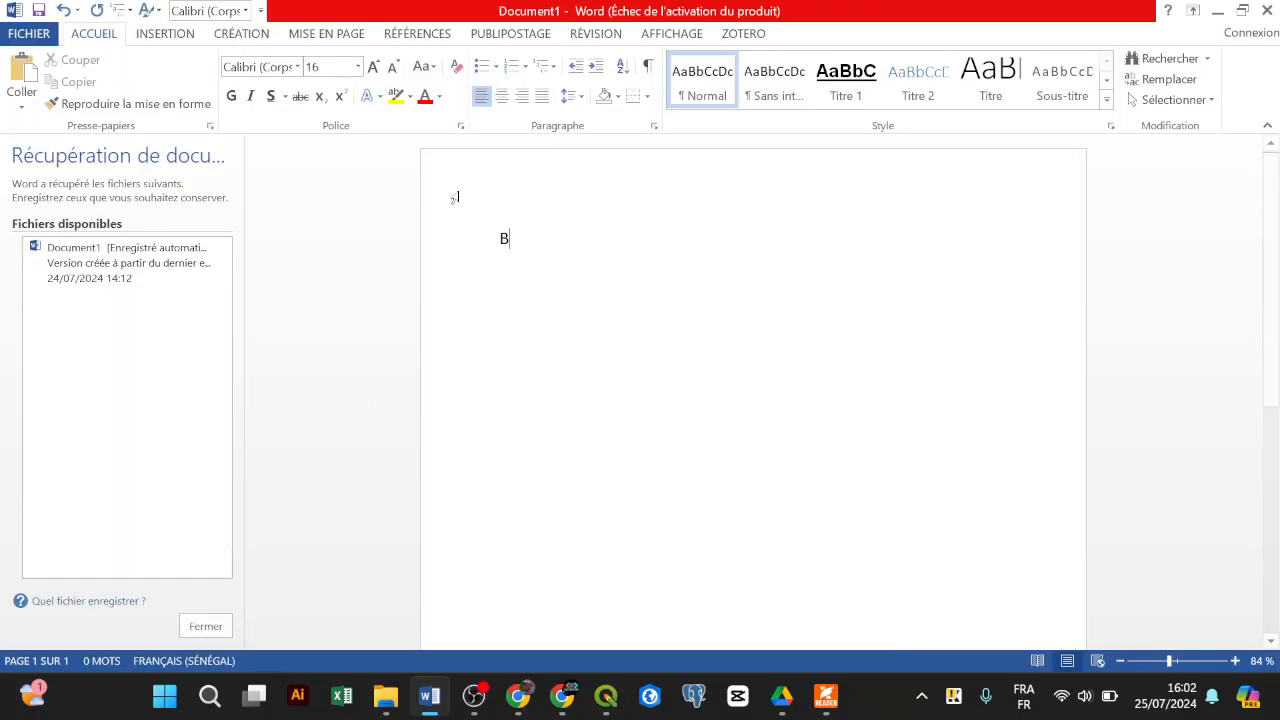
type("ati= 1")
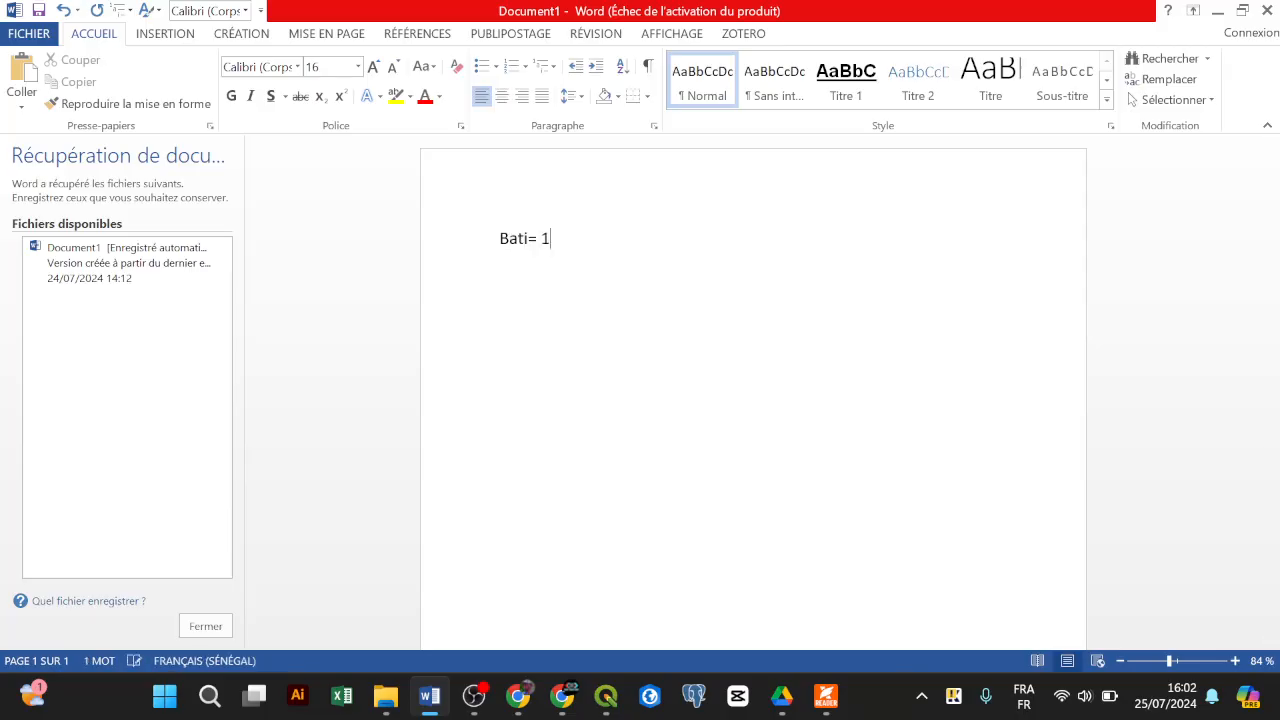
key("Return")
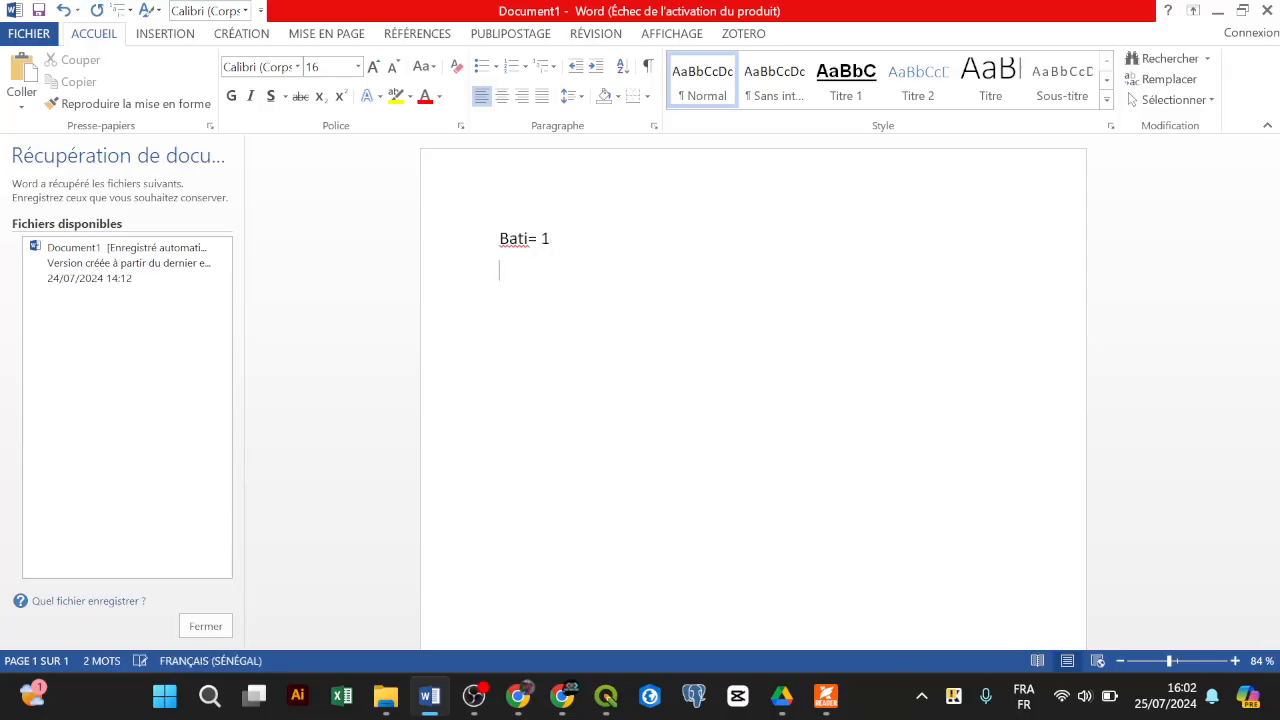
type("Vegetation = 2")
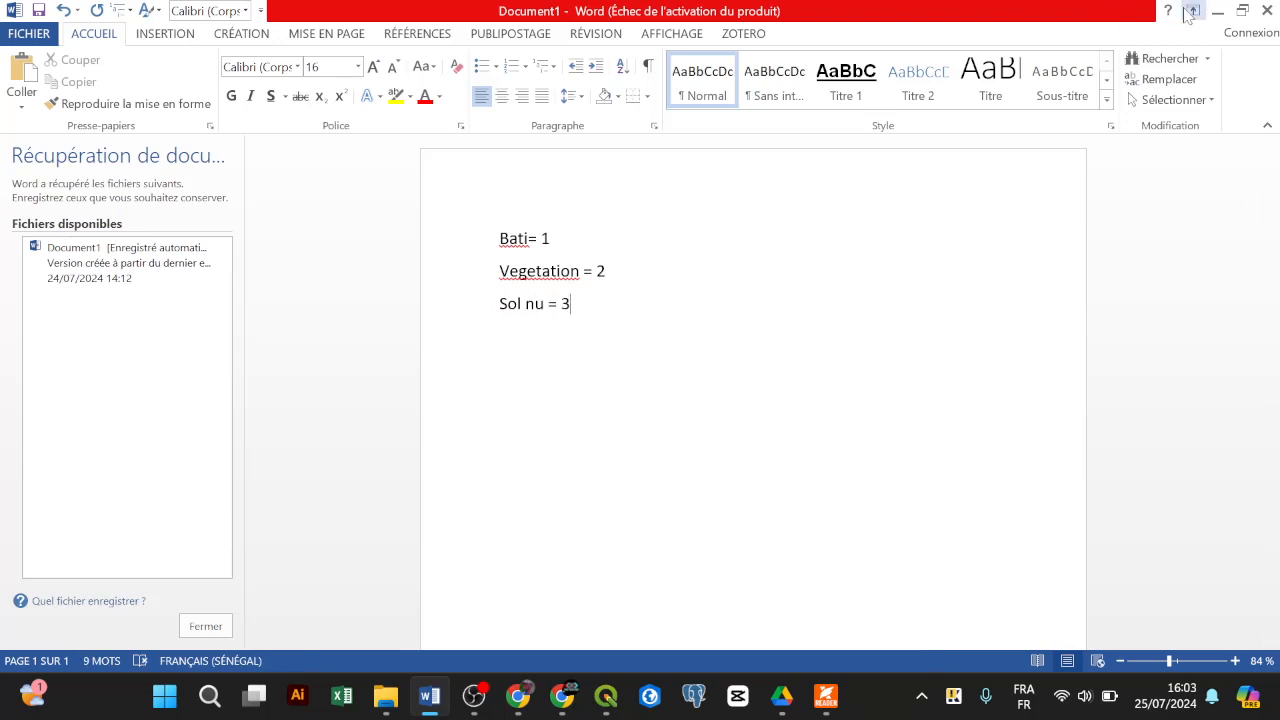
left_click(1219, 11)
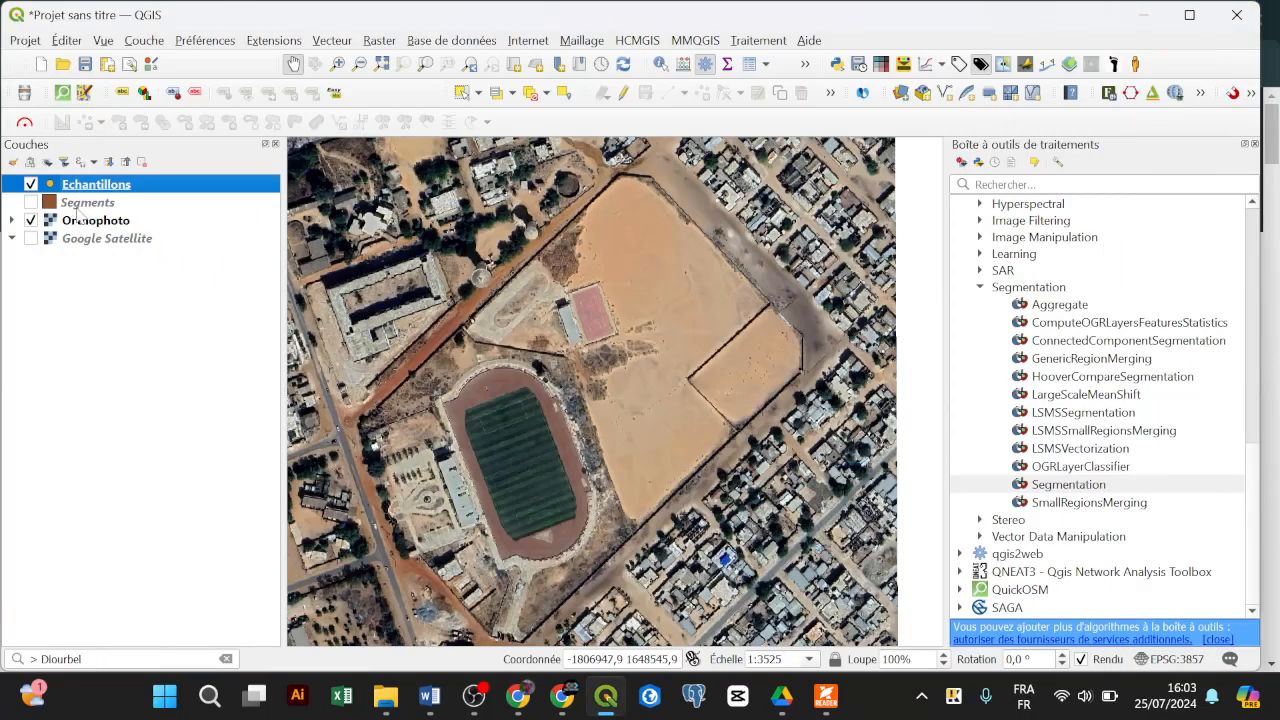
Put the Echantillons layer in edit mode and move the digitizing toolbar to the row below so all its tools show
right_click(166, 187)
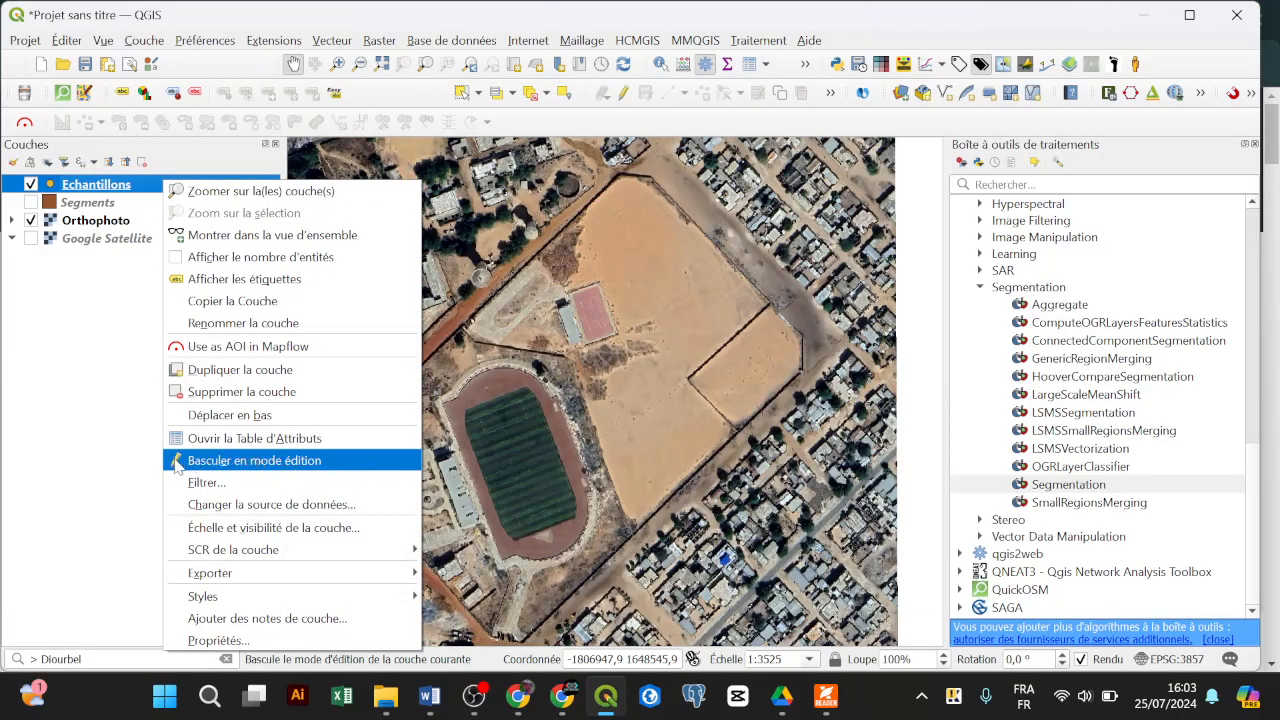
left_click(235, 470)
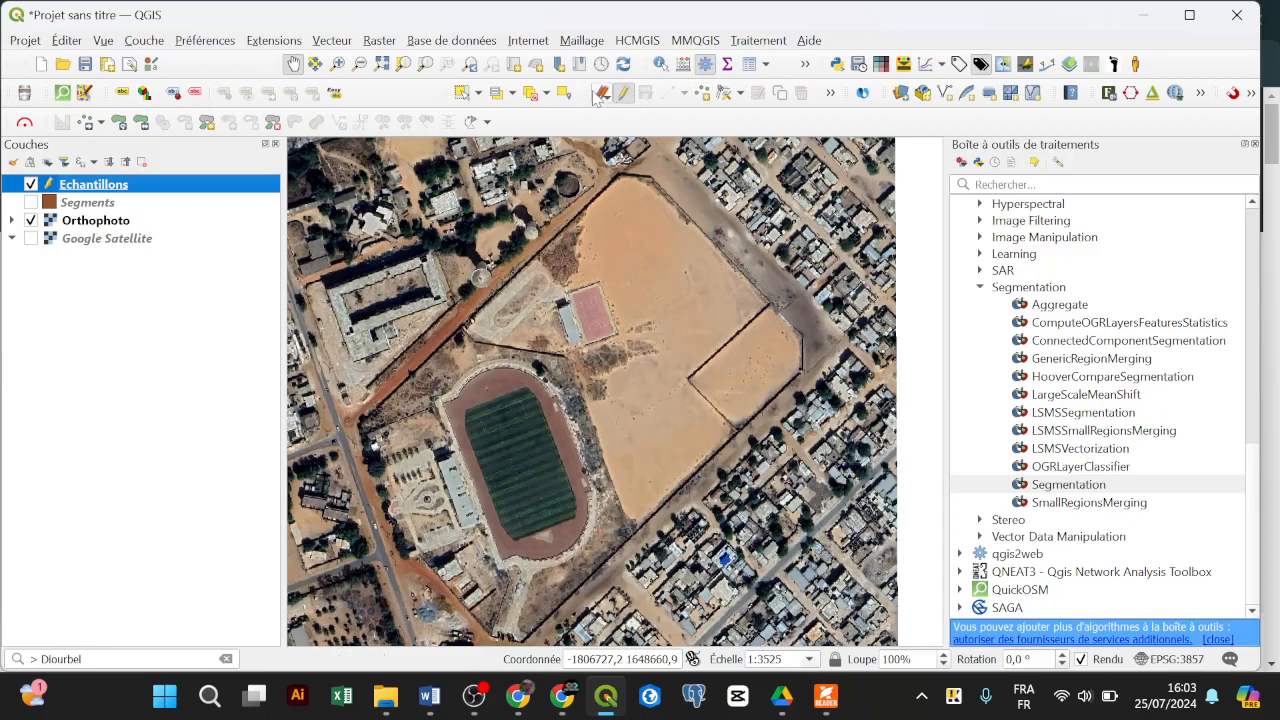
left_click_drag(595, 95, 497, 132)
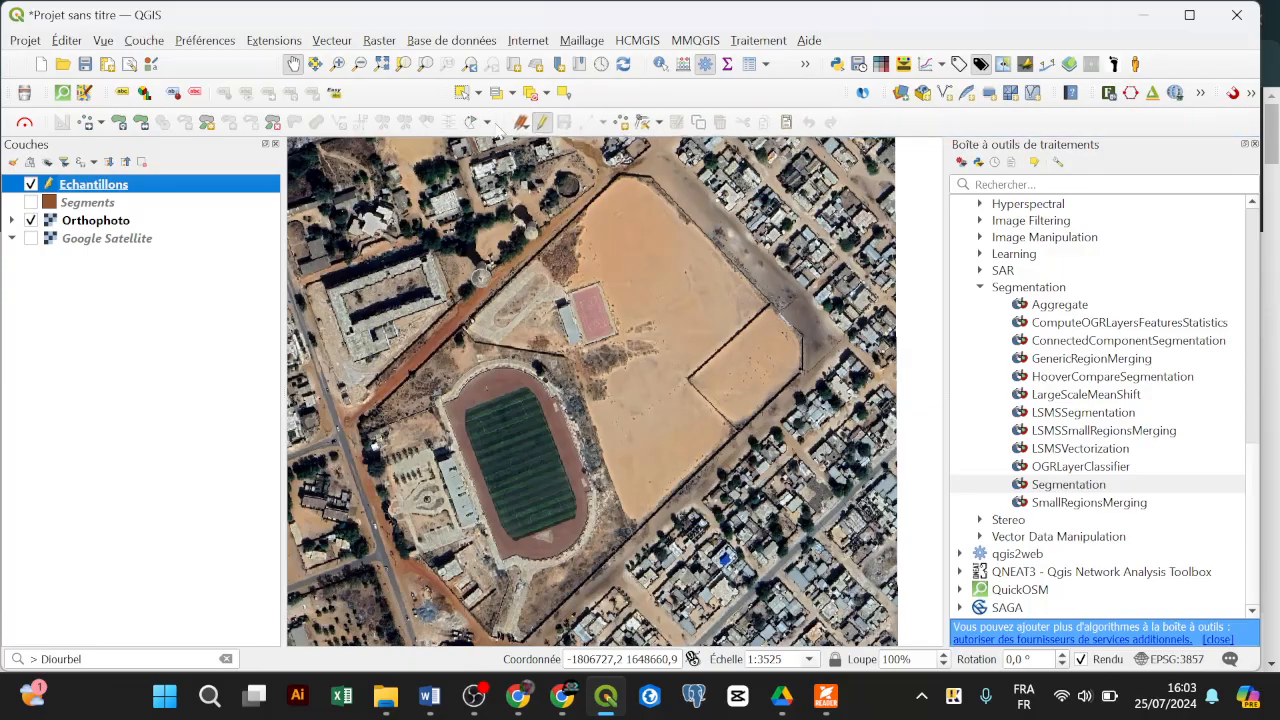
Add a sample point on the large building northwest of the stadium with classe 1, leaving its id empty
left_click(620, 124)
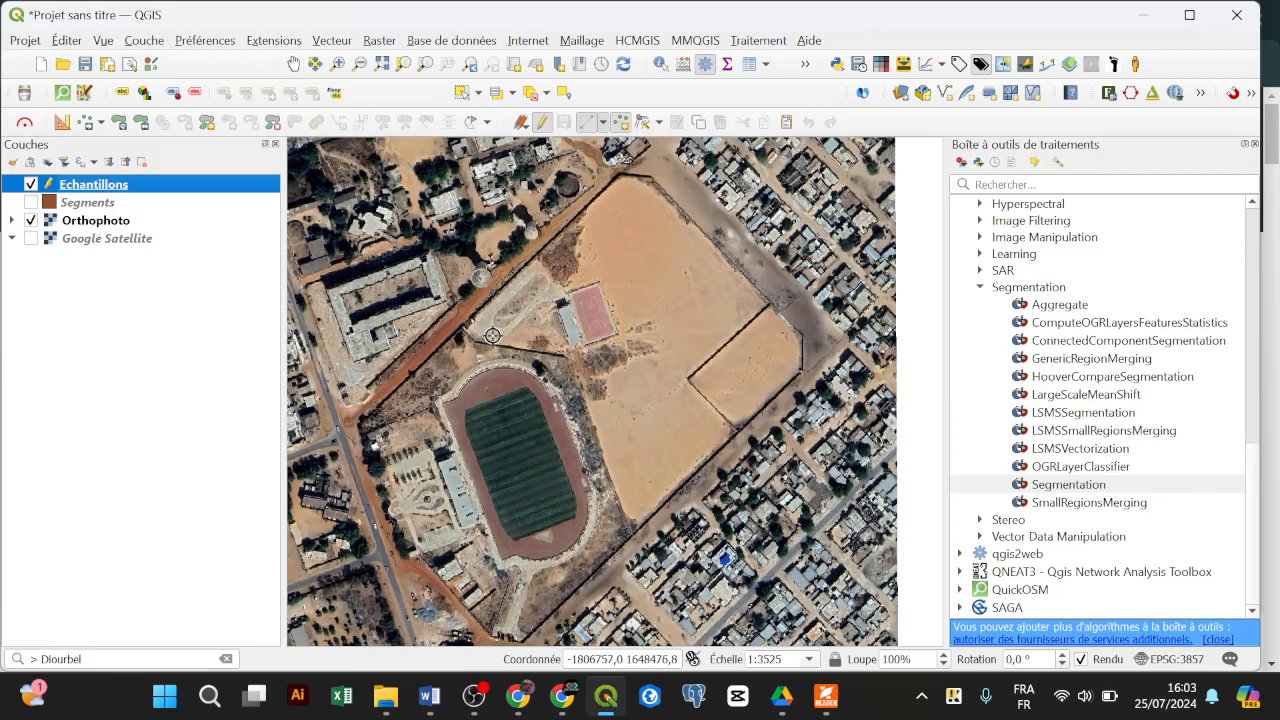
left_click(381, 320)
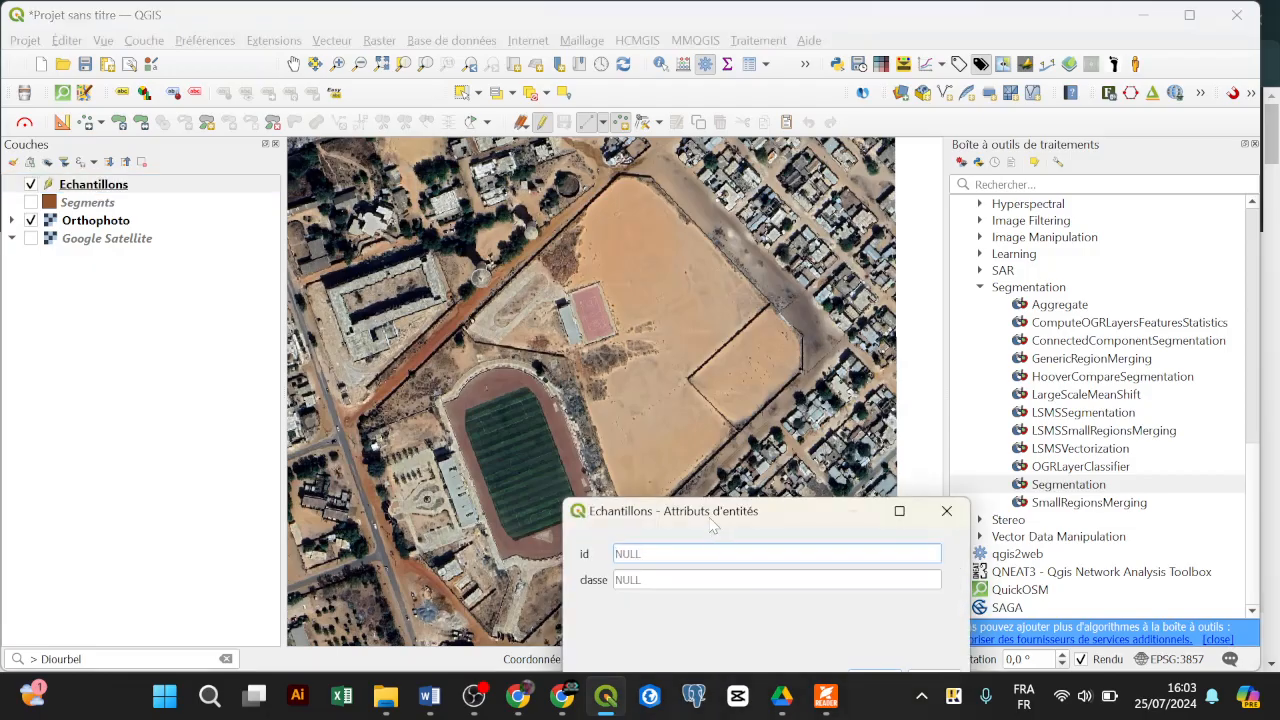
left_click_drag(713, 526, 775, 195)
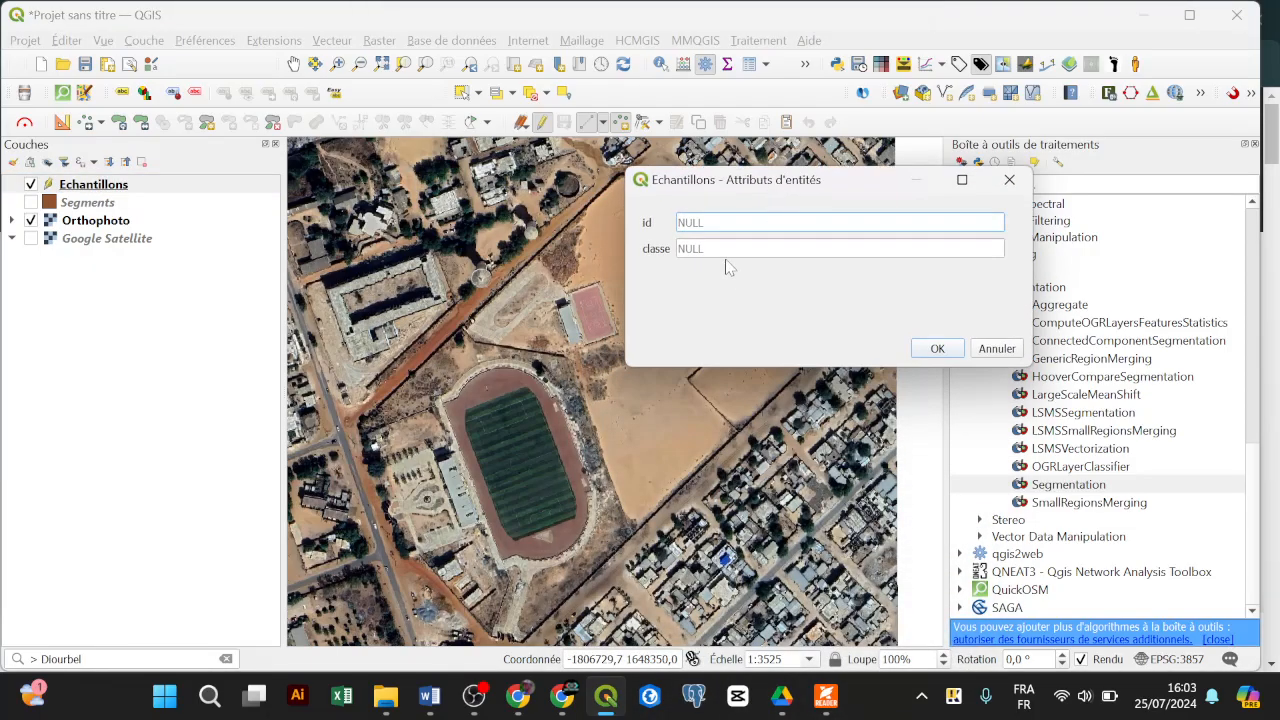
key("Tab")
type("1")
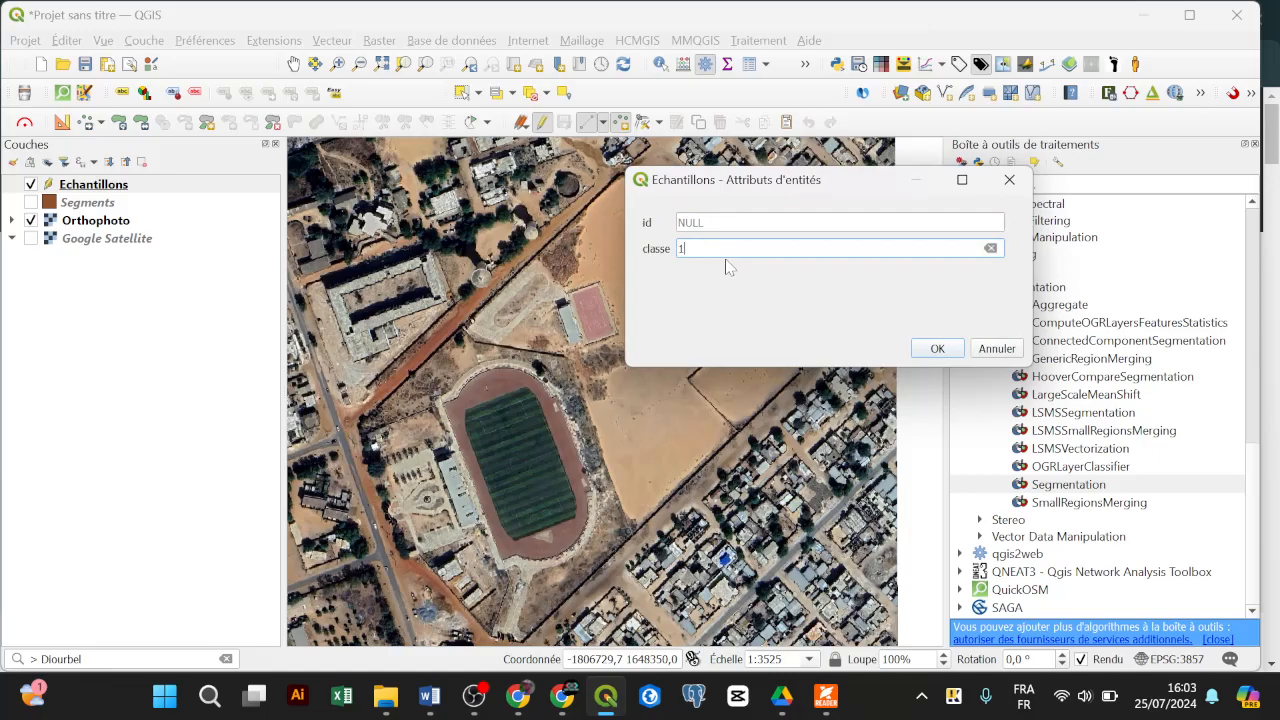
left_click(935, 349)
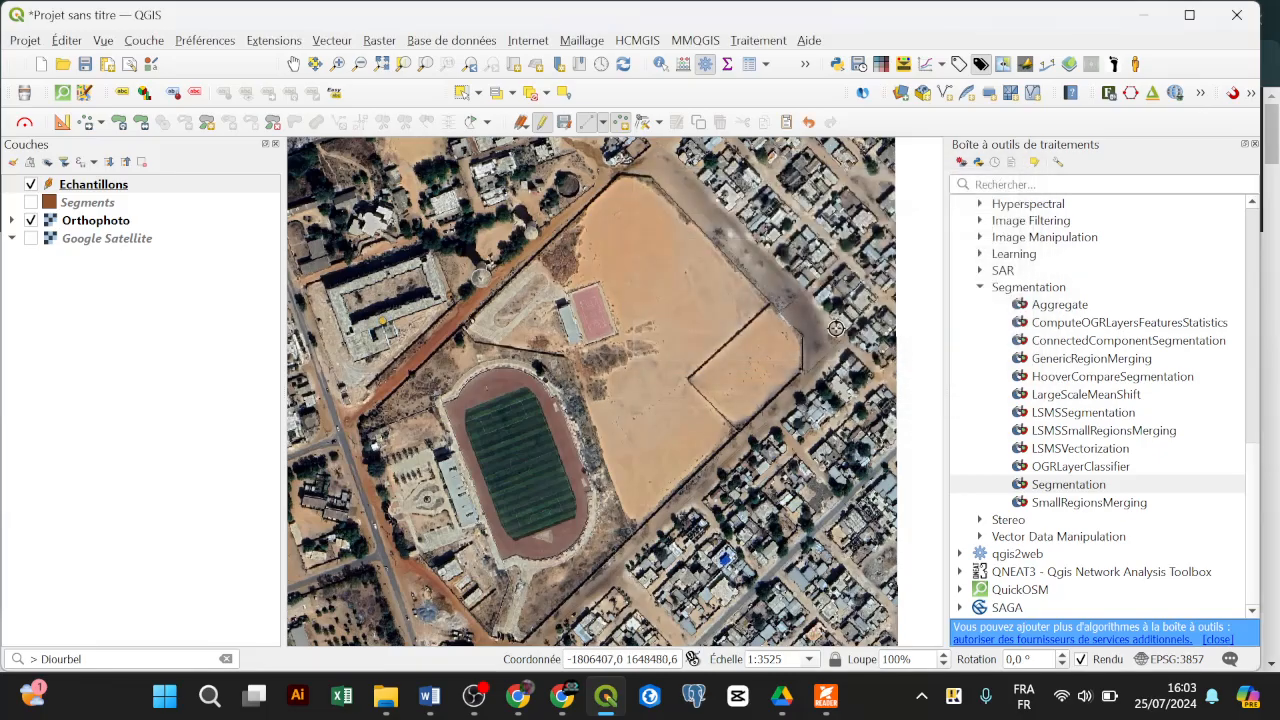
Add a sample point on the small building beside the pink sports court with classe 1, leaving its id empty
left_click(567, 325)
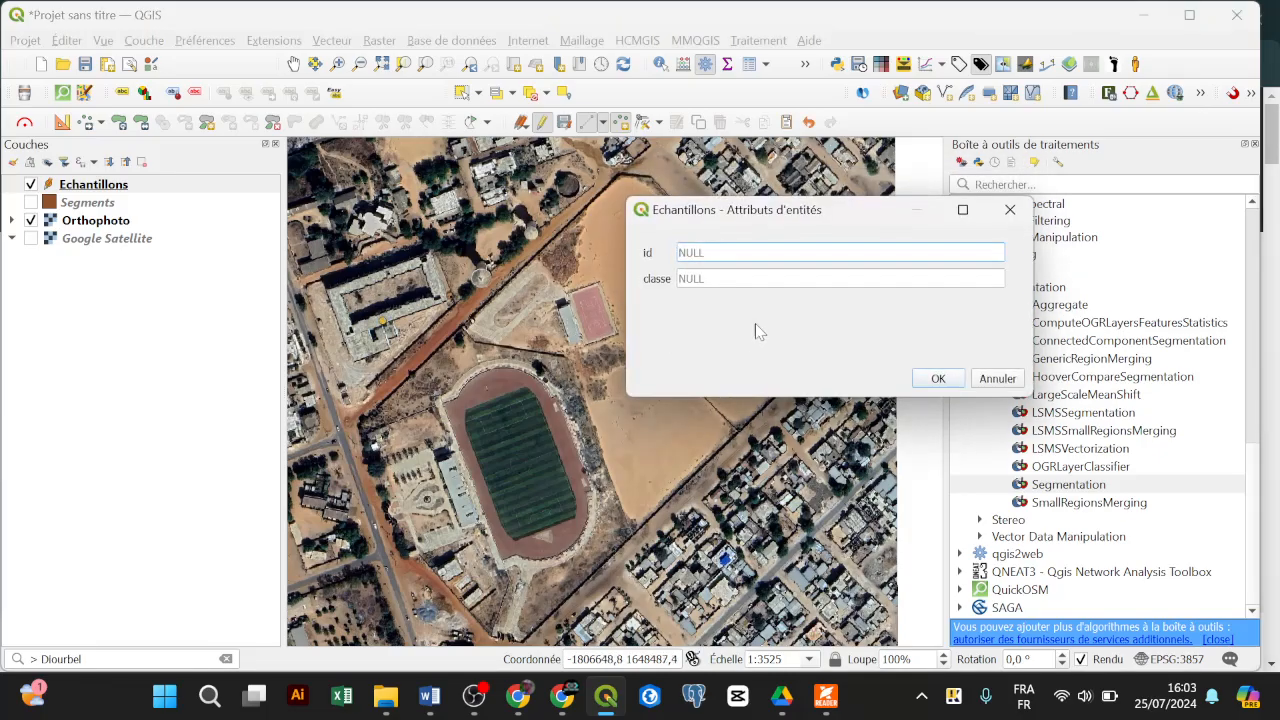
type("1")
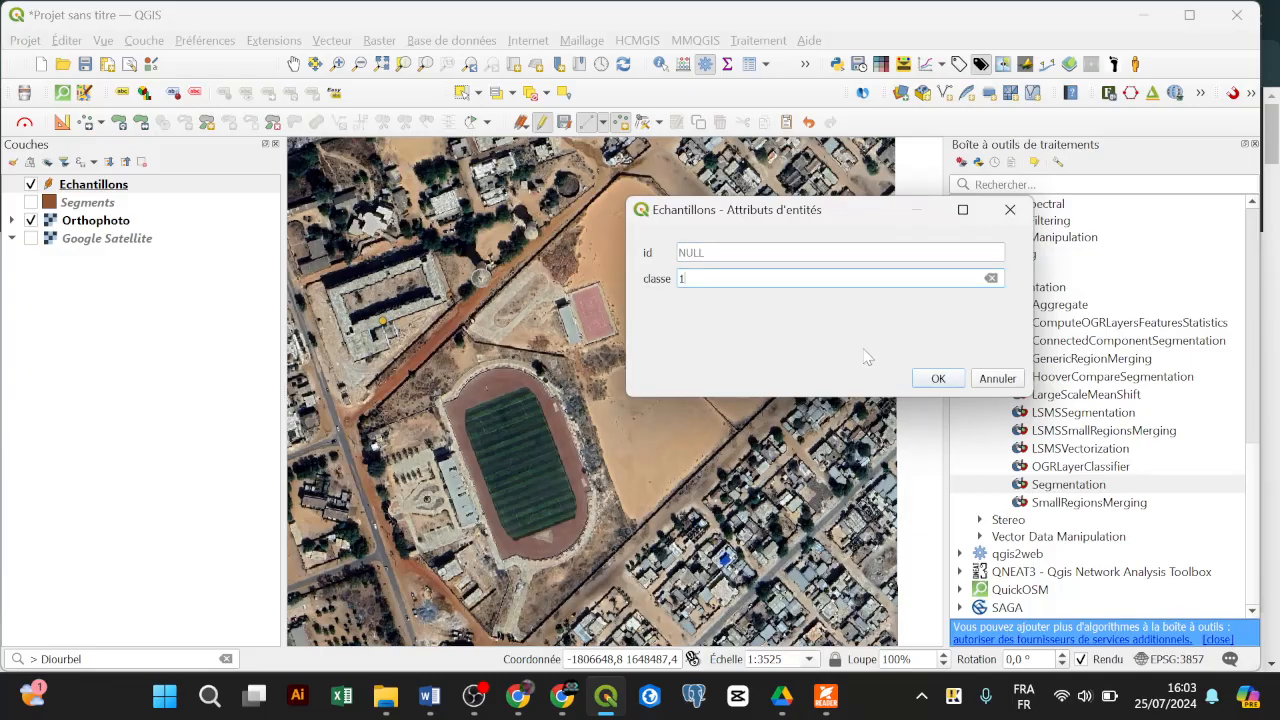
left_click(936, 378)
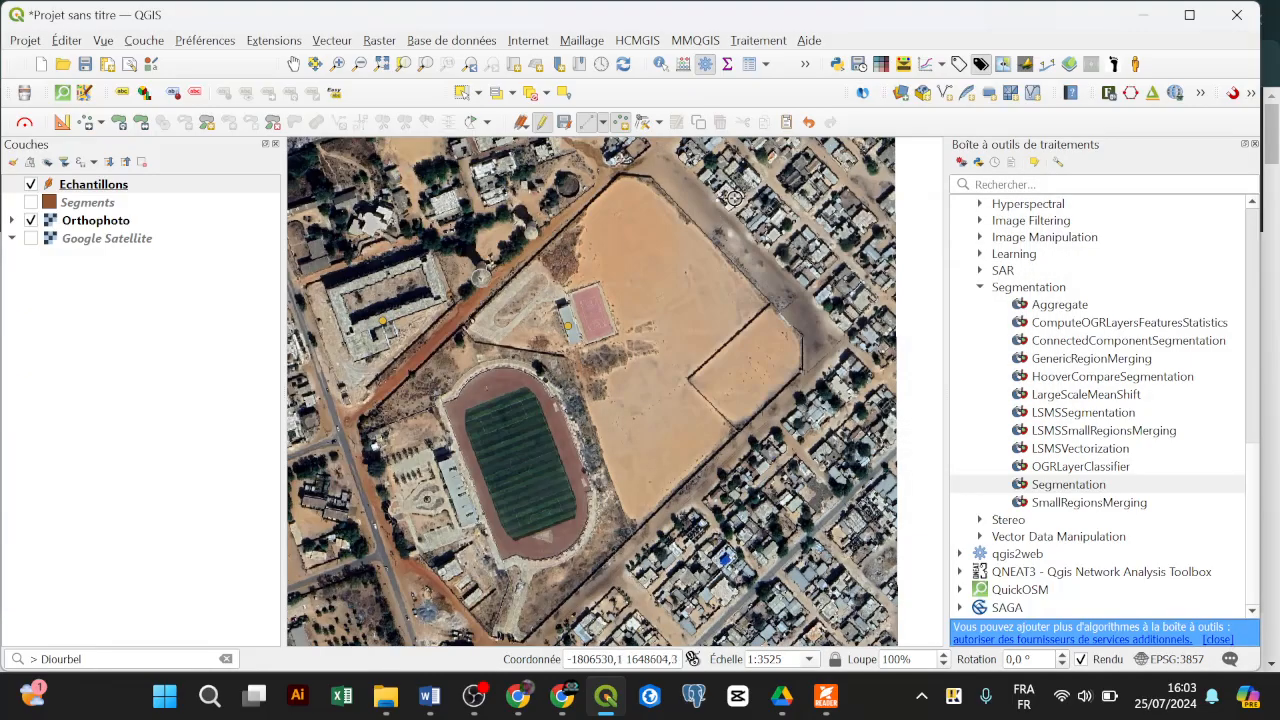
Add a sample point on a house roof in the neighbourhood northeast of the sandy field with classe 1, leaving its id empty
left_click(734, 197)
left_click(780, 308)
type("1")
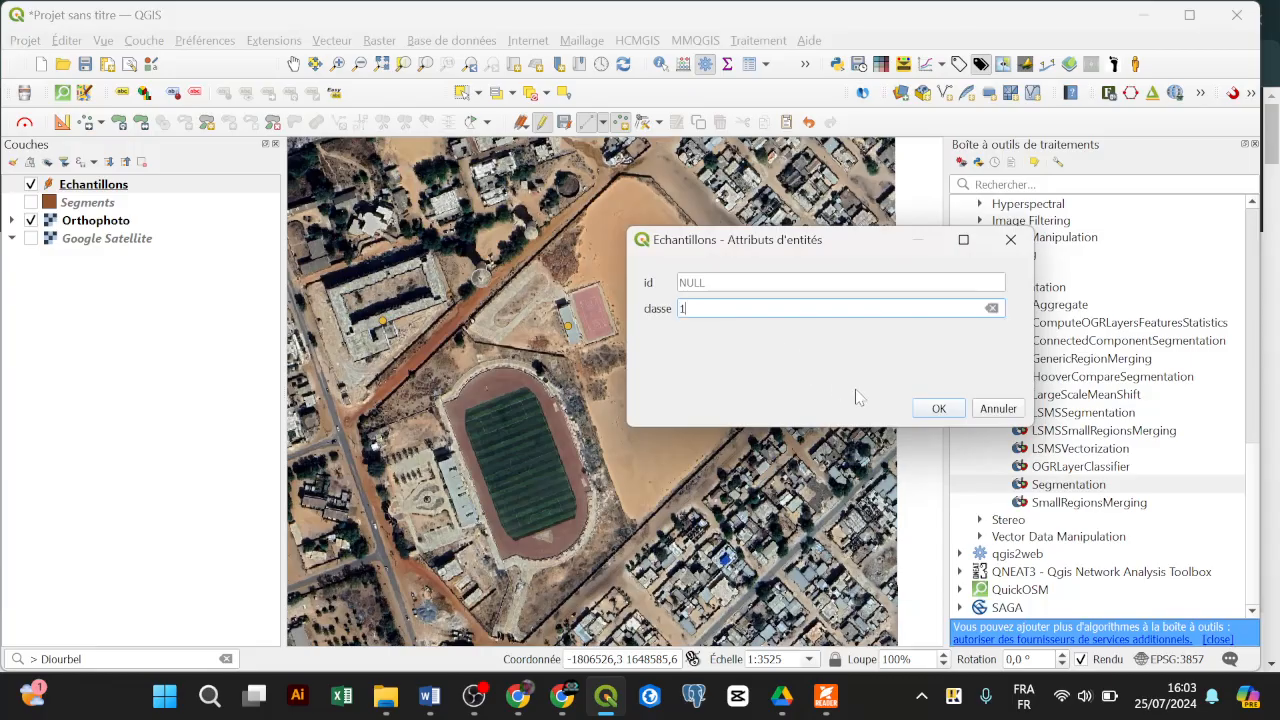
left_click(936, 409)
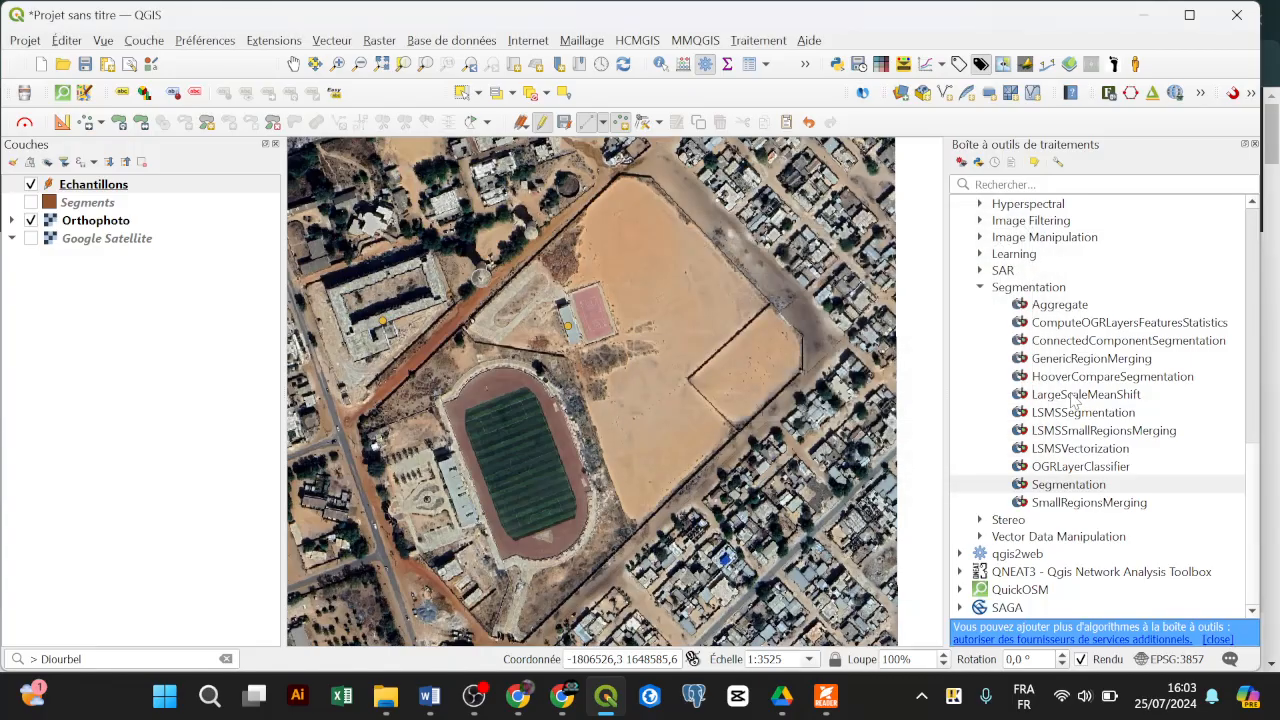
left_click(734, 197)
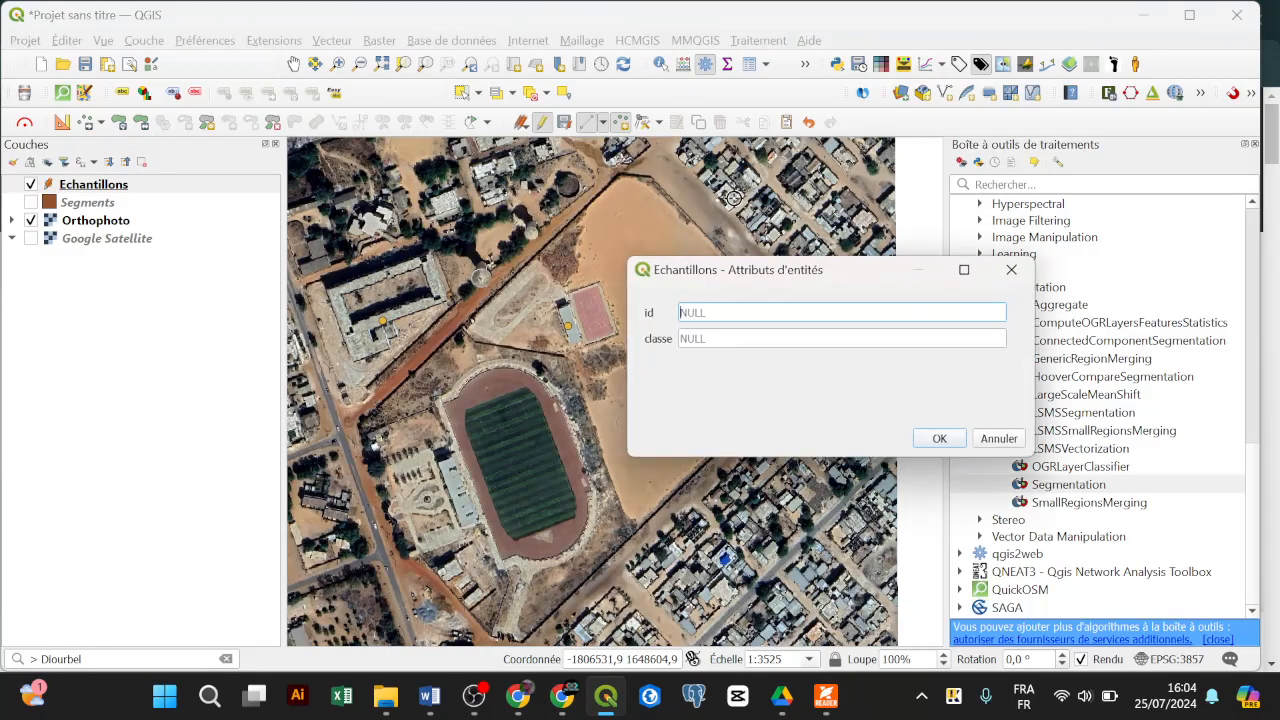
left_click(765, 338)
type("1")
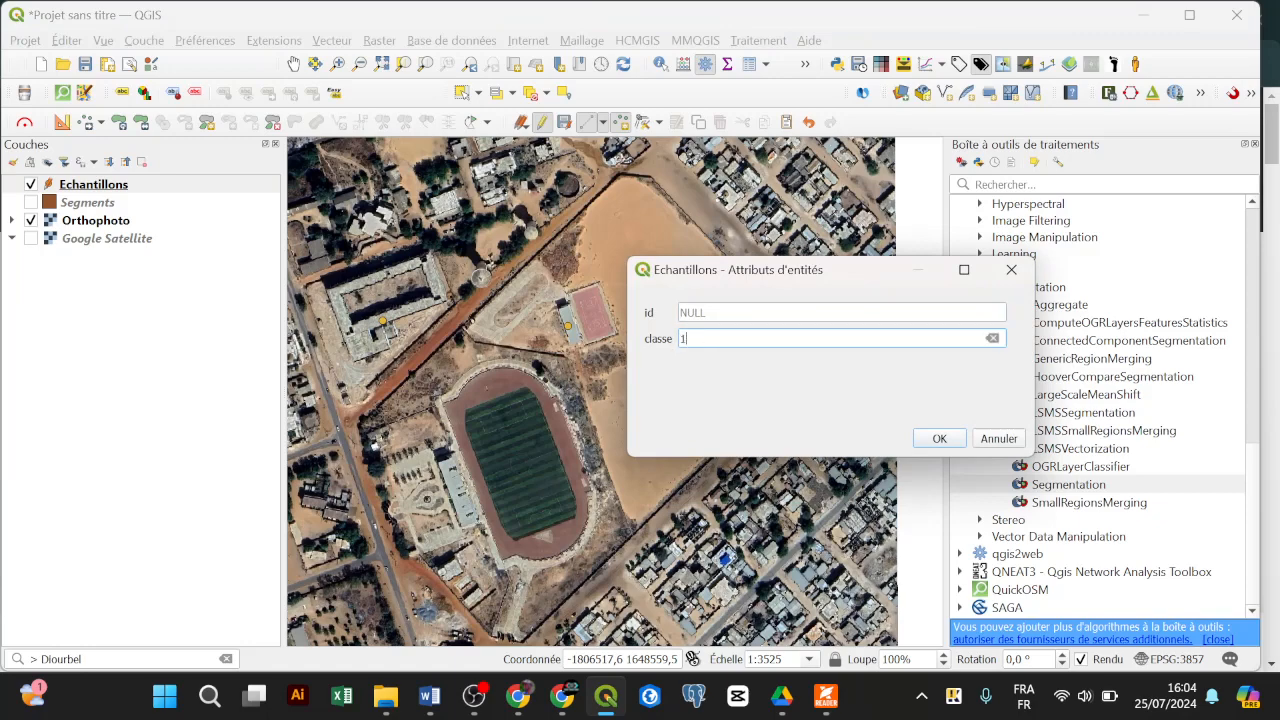
key("Return")
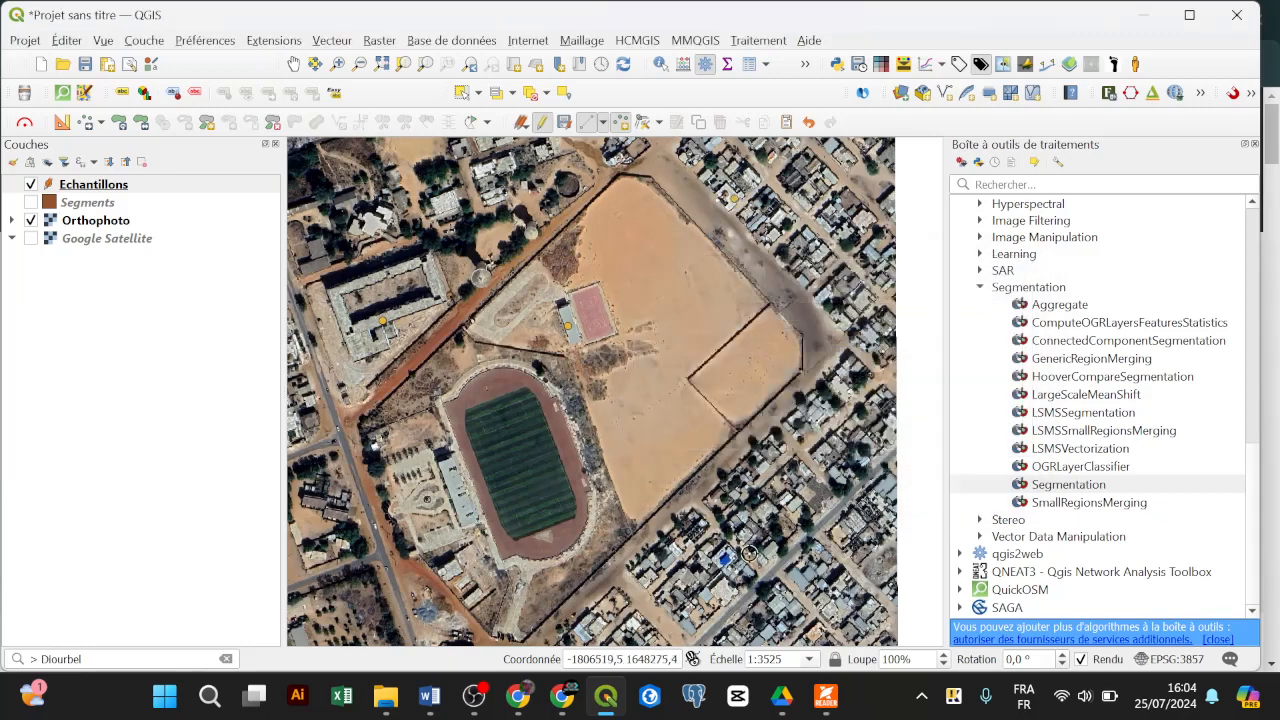
Add a sample point at the blue-roofed building southeast of the stadium with classe 1, leaving its id empty
scroll(728, 565, "up", 1)
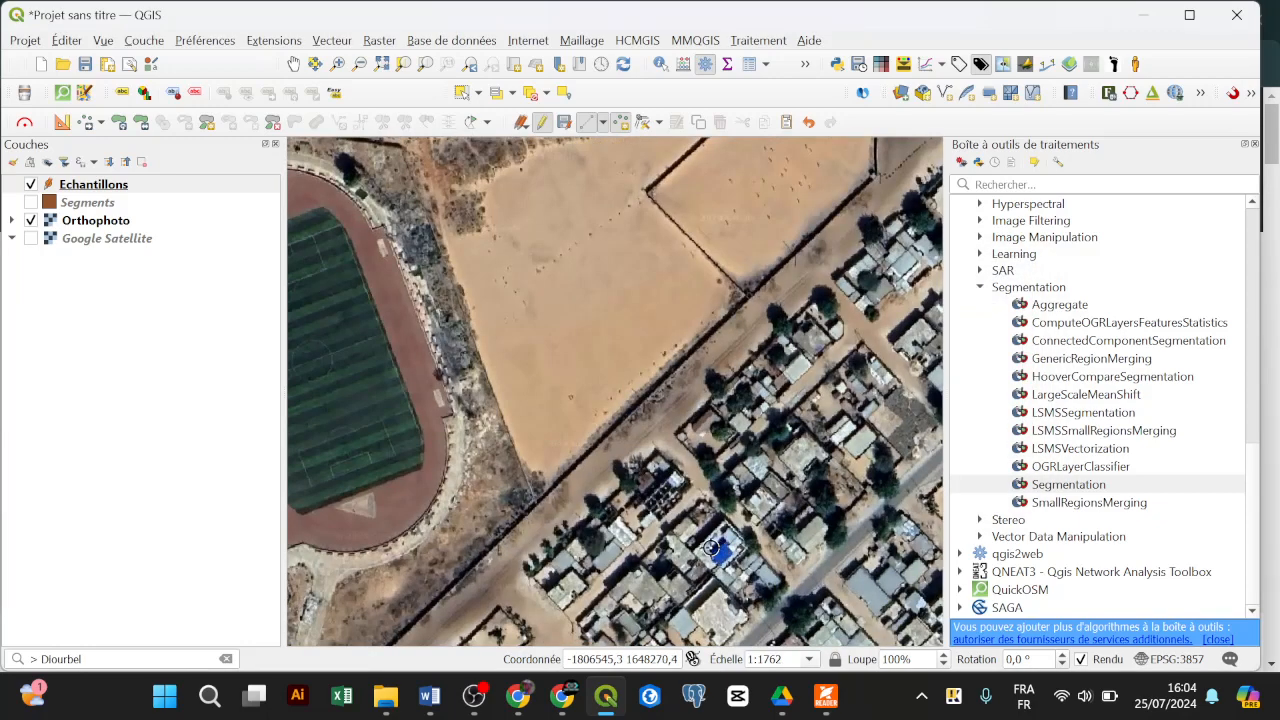
left_click(711, 547)
key("Tab")
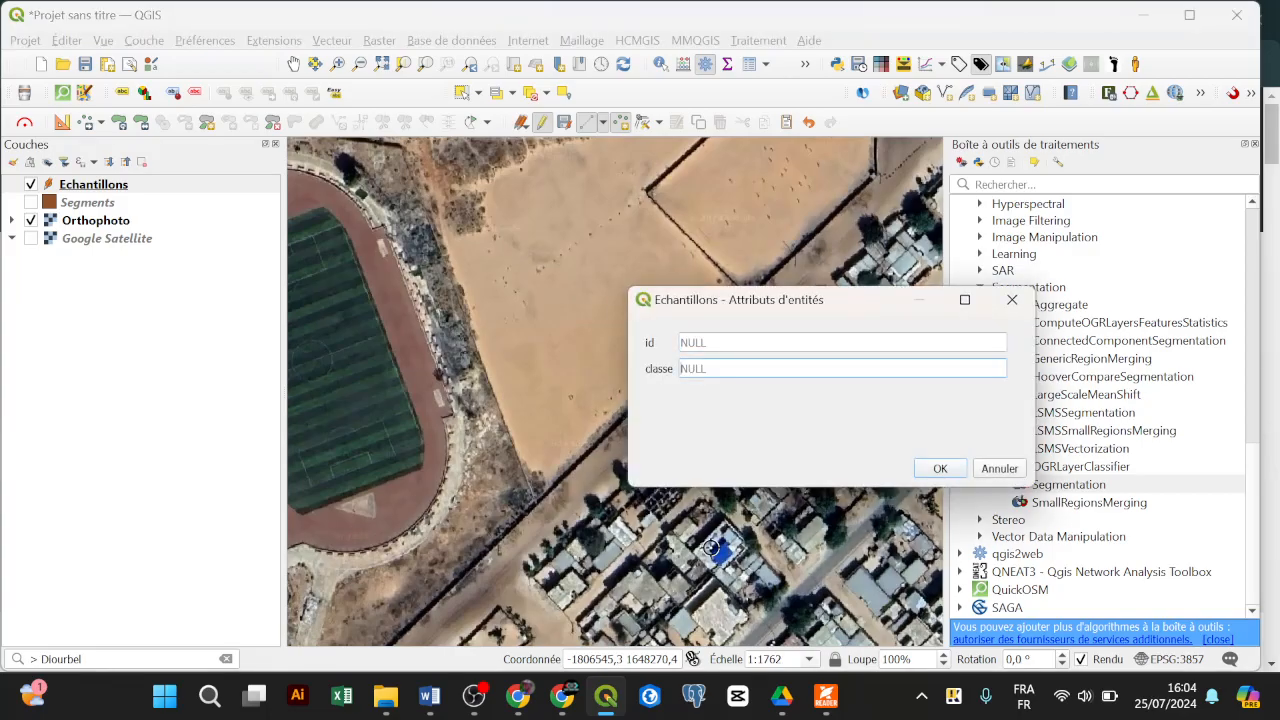
type("1")
key("Return")
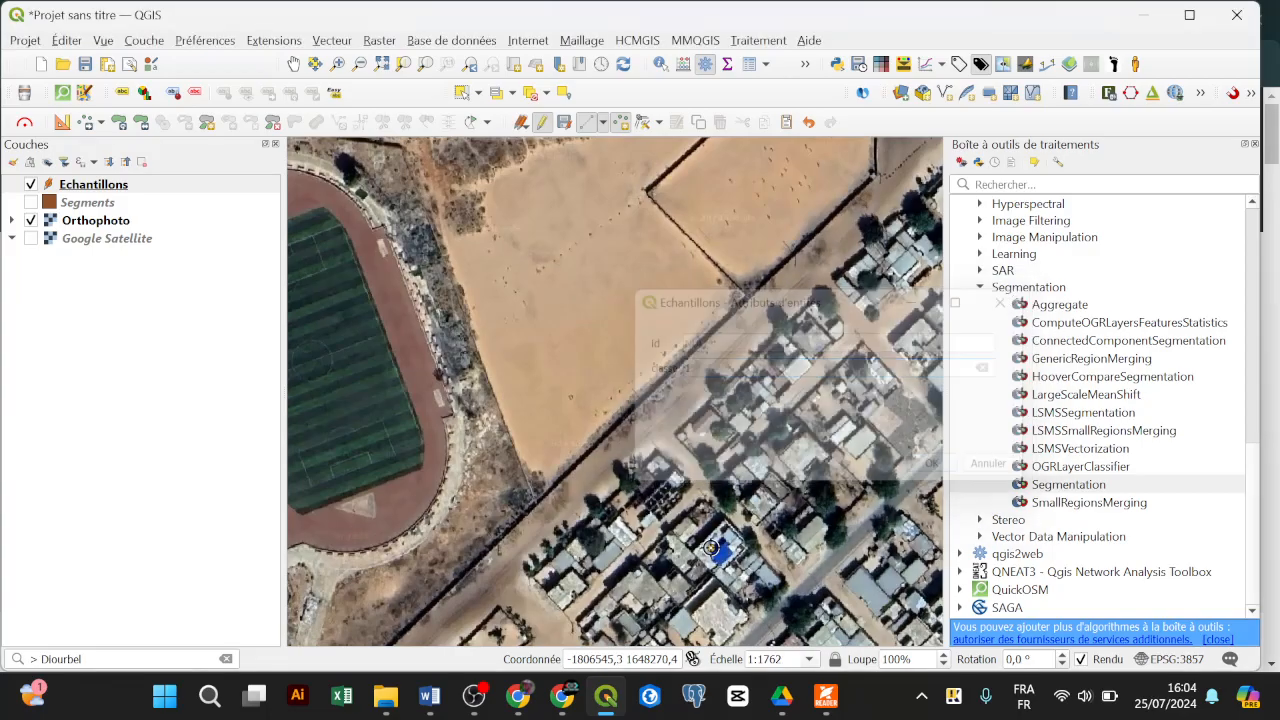
Add two sample points on the house roofs west and southwest of the blue roof, each with classe 1 and no id
left_click(608, 557)
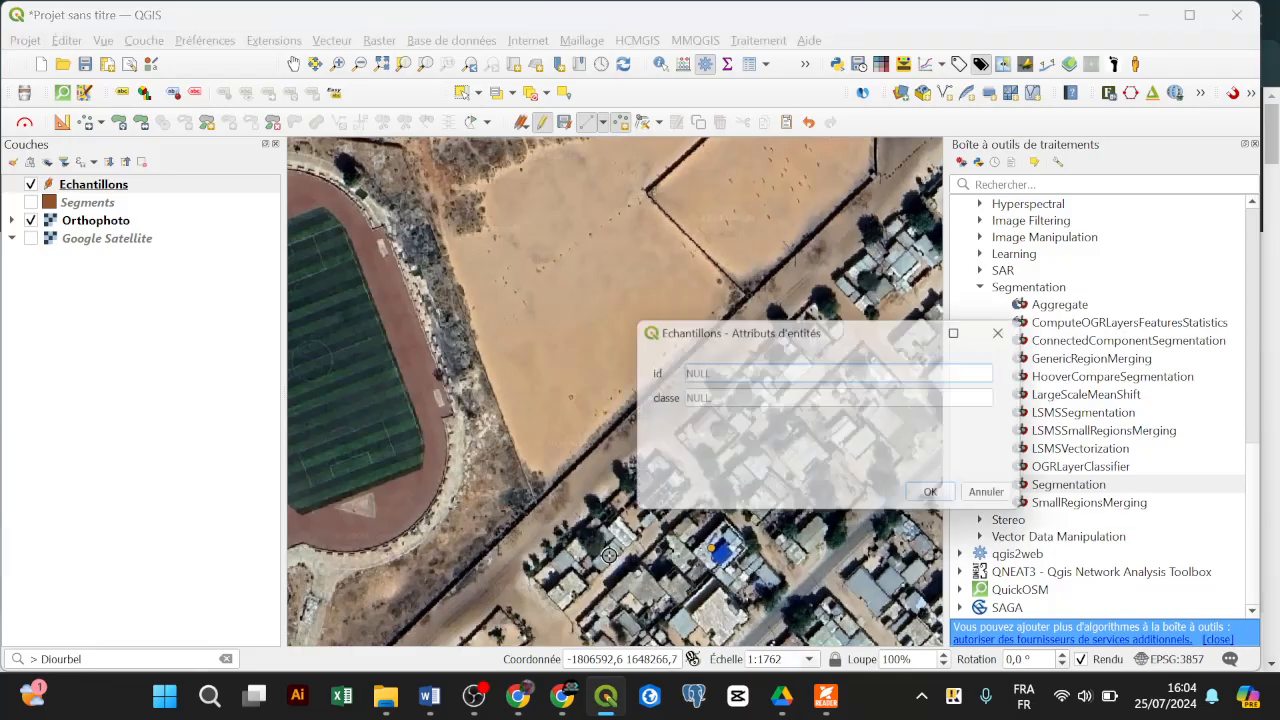
key("Tab")
type("2")
key("Return")
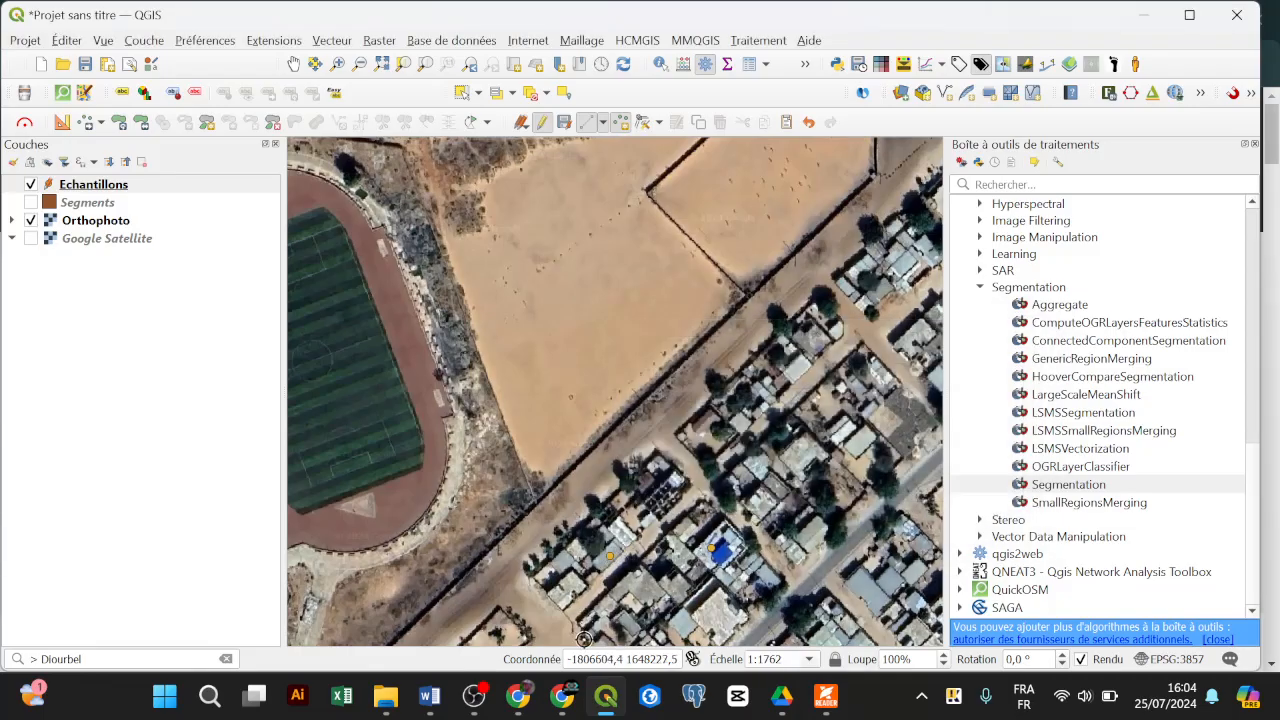
left_click(634, 593)
key("Tab")
type("2")
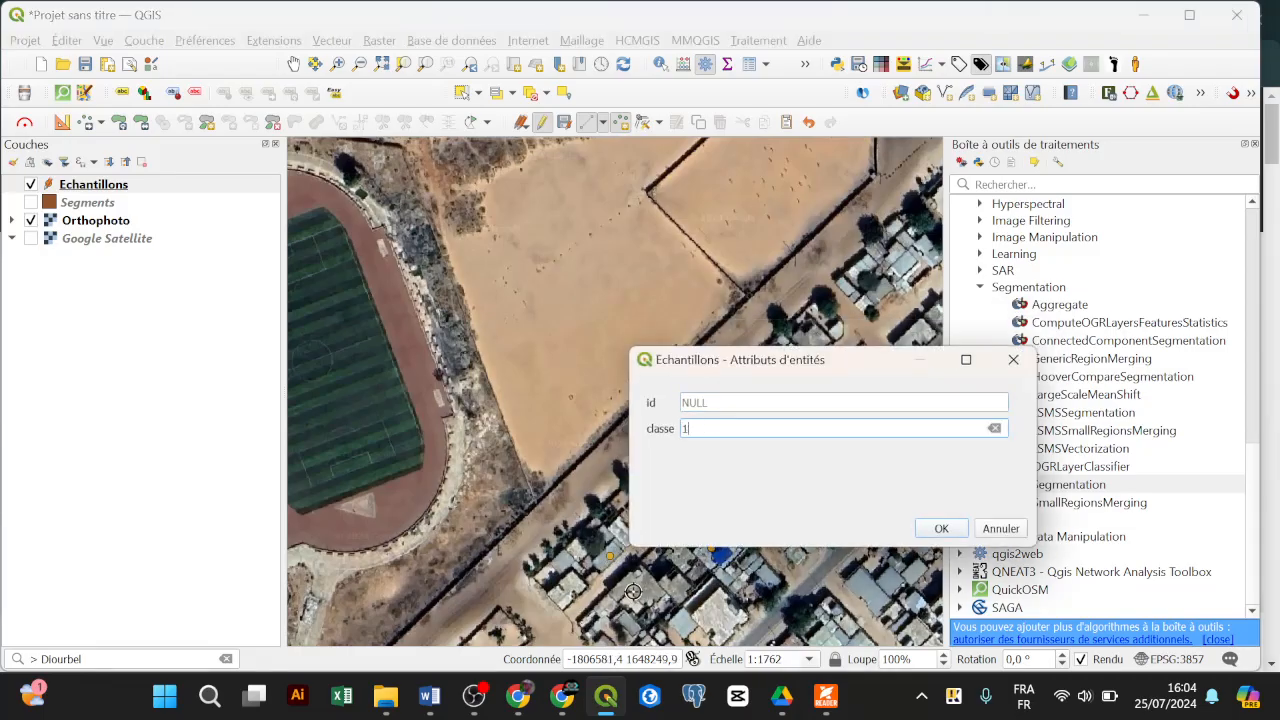
key("Return")
Add sample points on the roof just south of the blue one and on the large roof across the street, both with classe 1
left_click(714, 612)
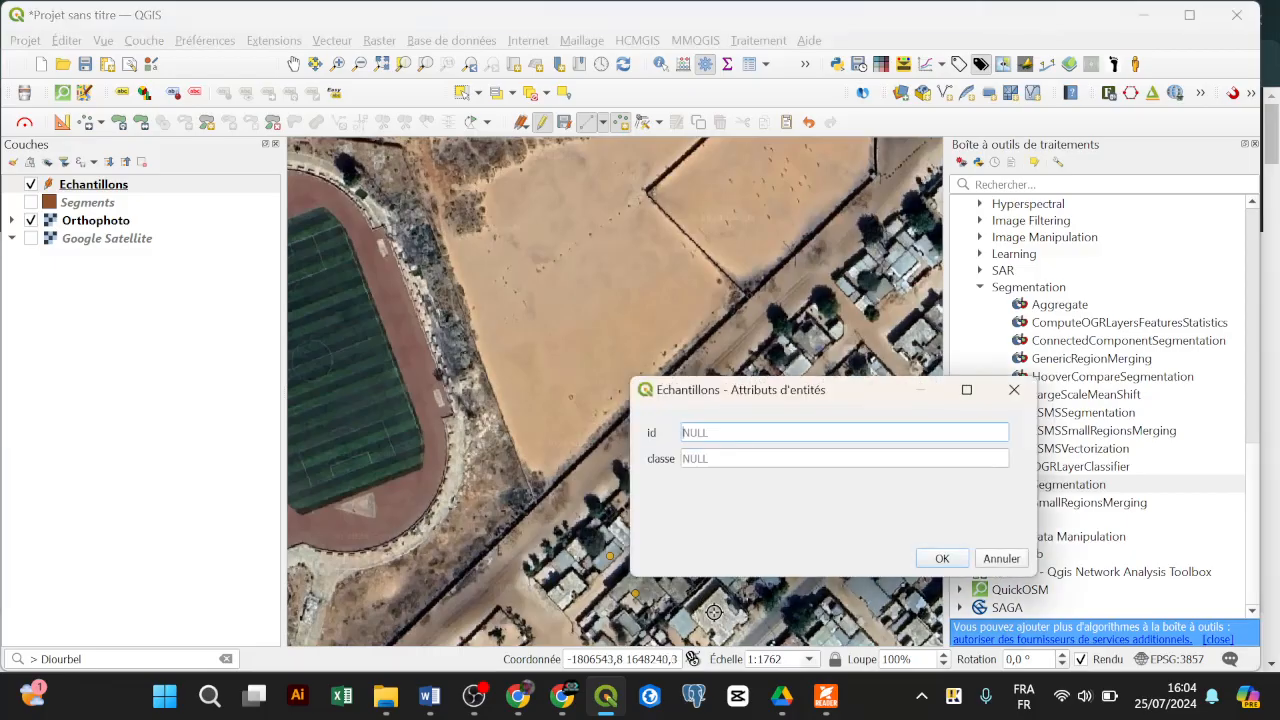
key("Tab")
type("2")
key("Return")
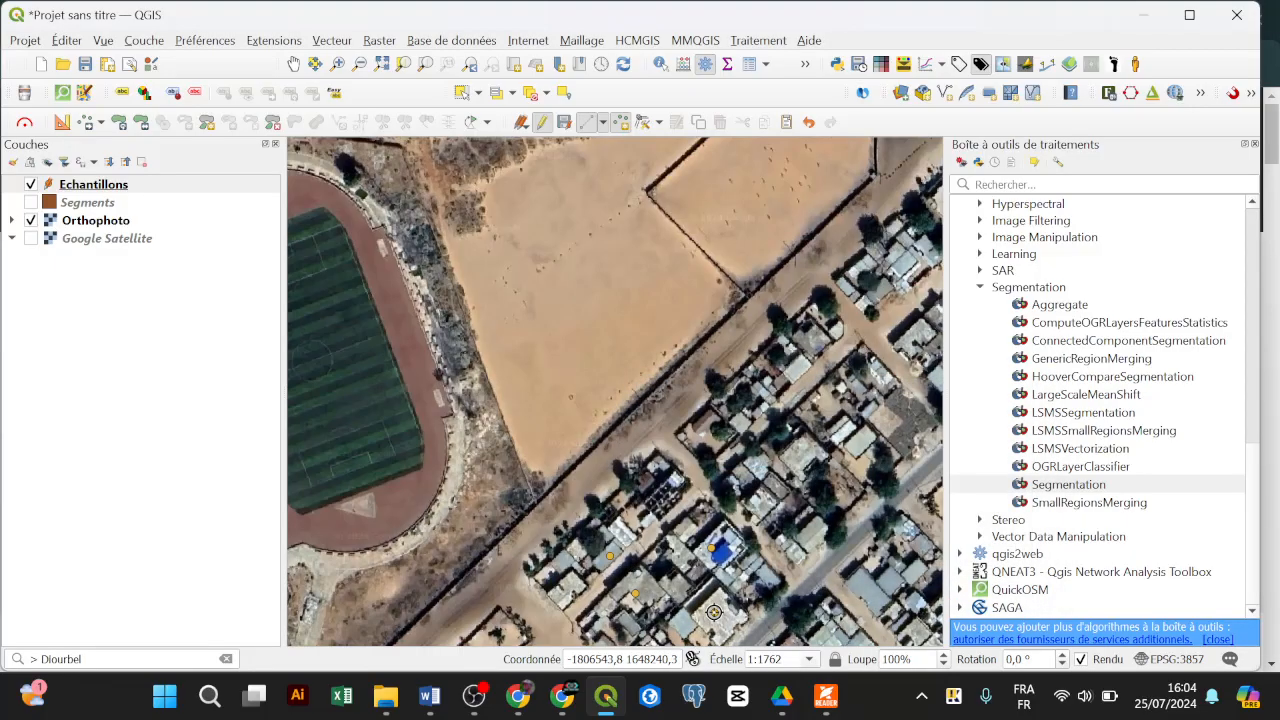
left_click(864, 584)
key("Tab")
type("2")
key("Return")
Add a sample point on the building southeast of the walled sandy enclosure with classe 1, leaving its id empty
left_click(912, 339)
key("Tab")
type("2")
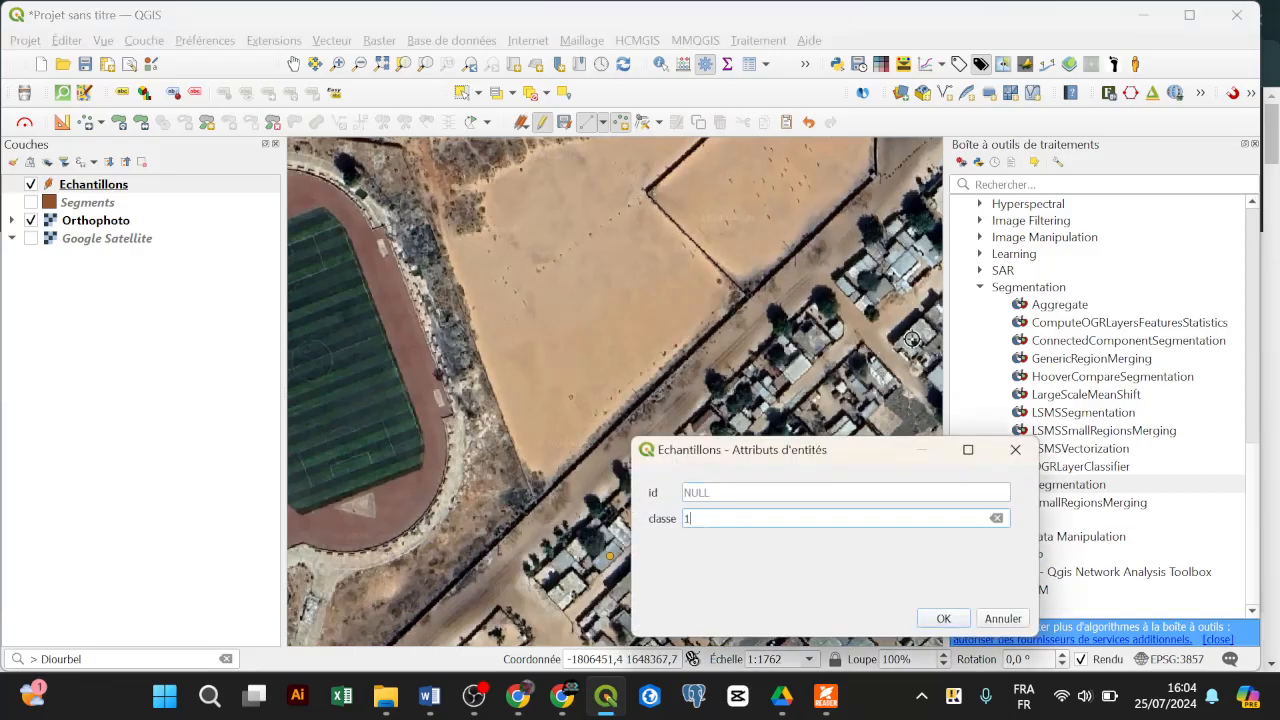
key("Return")
Add a sample point on the long grandstand building along the west side of the stadium with classe 1
scroll(780, 380, "down", 1)
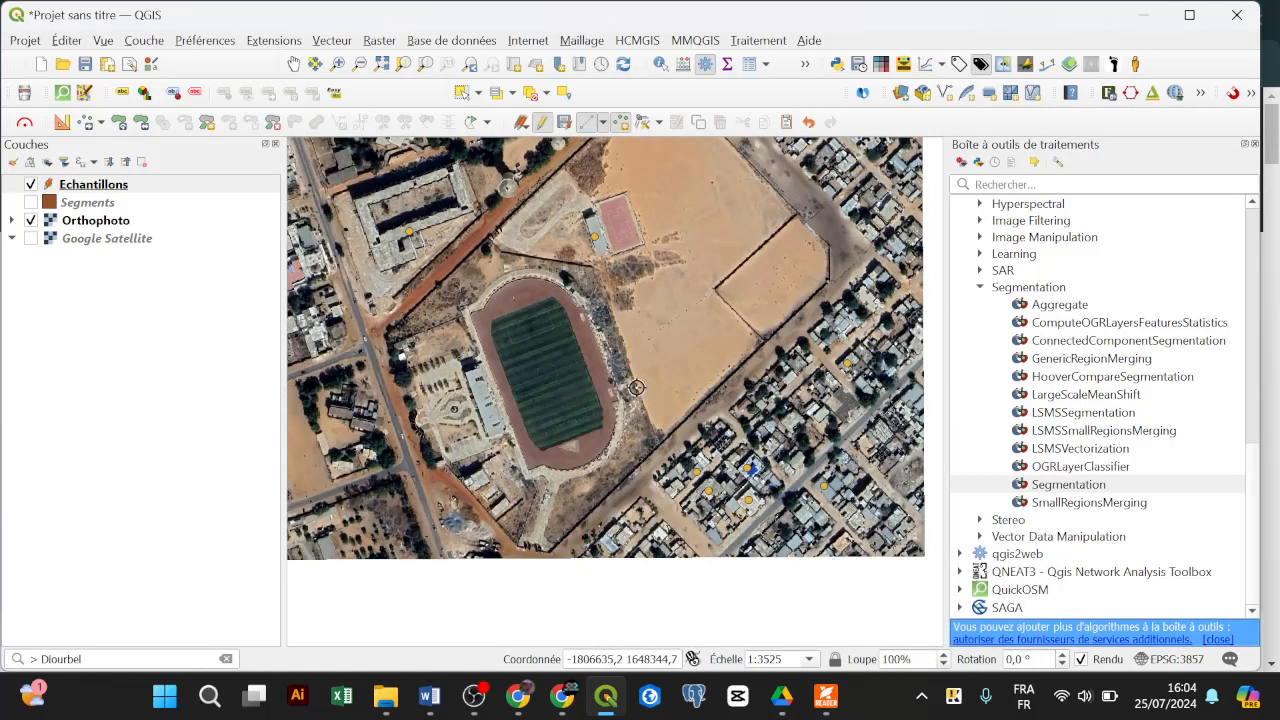
scroll(486, 413, "up", 1)
left_click(486, 412)
key("Tab")
type("1")
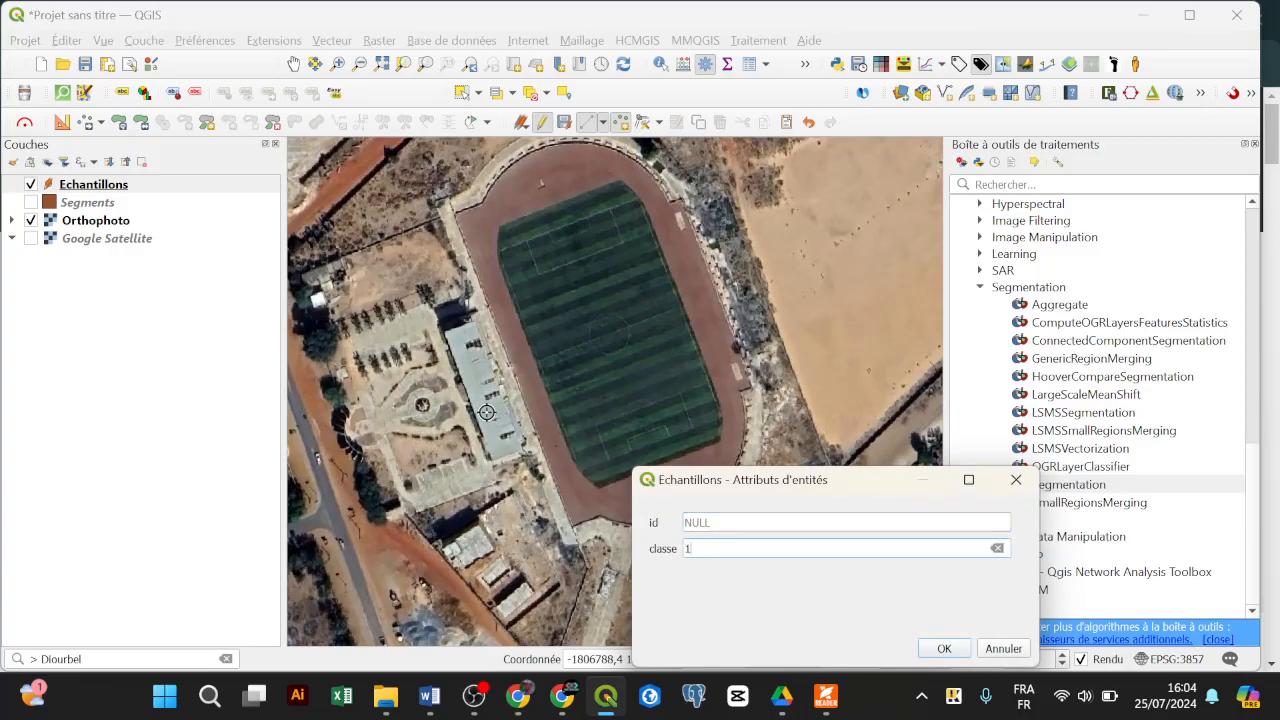
key("Return")
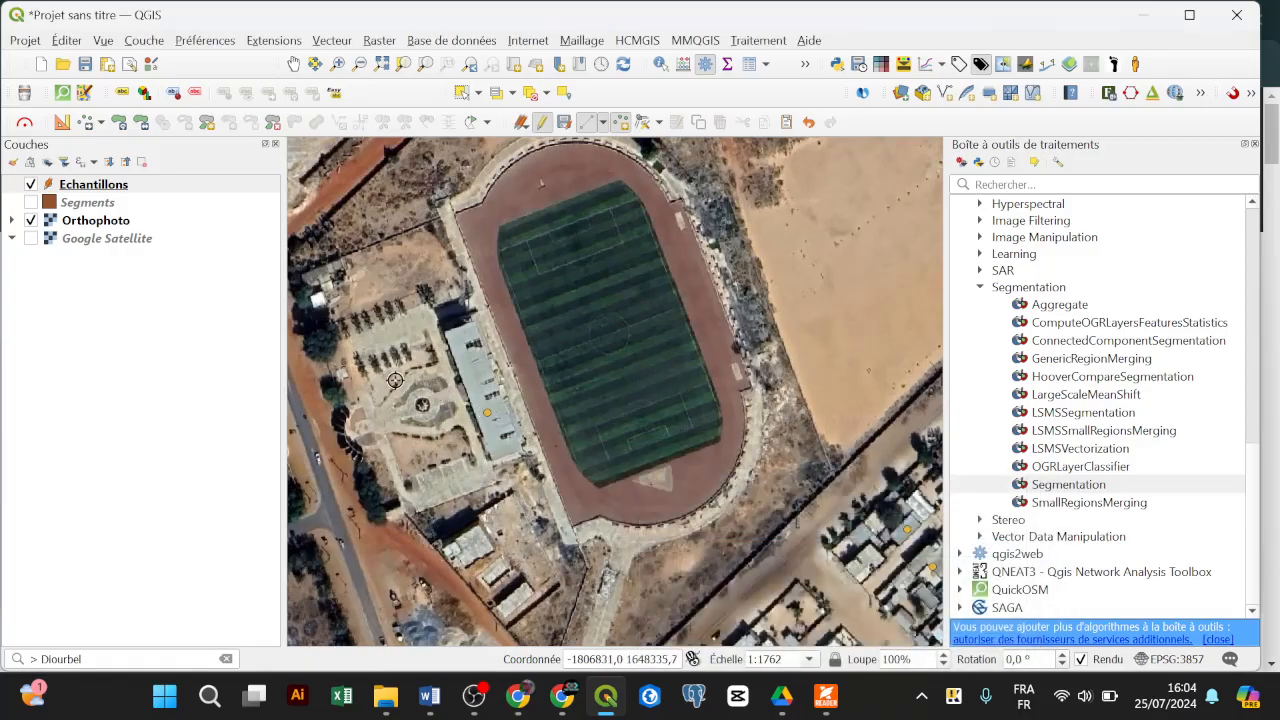
Add two sample points on the paved plaza west of the grandstand, one north and one south of its circular centre, with classe 1
left_click(407, 331)
key("Tab")
type("1")
key("Return")
left_click(436, 481)
key("Tab")
type("1")
key("Return")
Add a sample point on the paved strip just south of the running track with classe 1, leaving its id empty
left_click(630, 542)
key("Tab")
type("1")
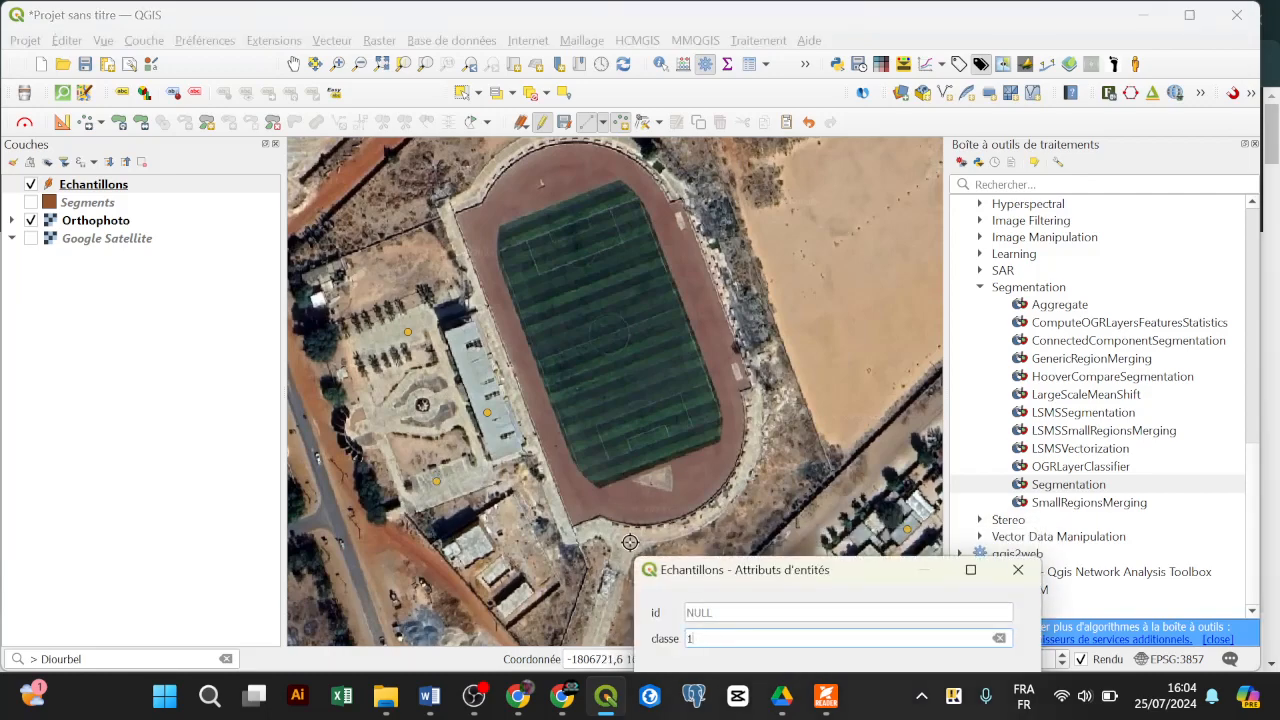
key("Return")
Add a sample point with classe 1 on the light grey roof north of the pink-roofed building at the orthophoto's western edge
scroll(760, 500, "down", 2)
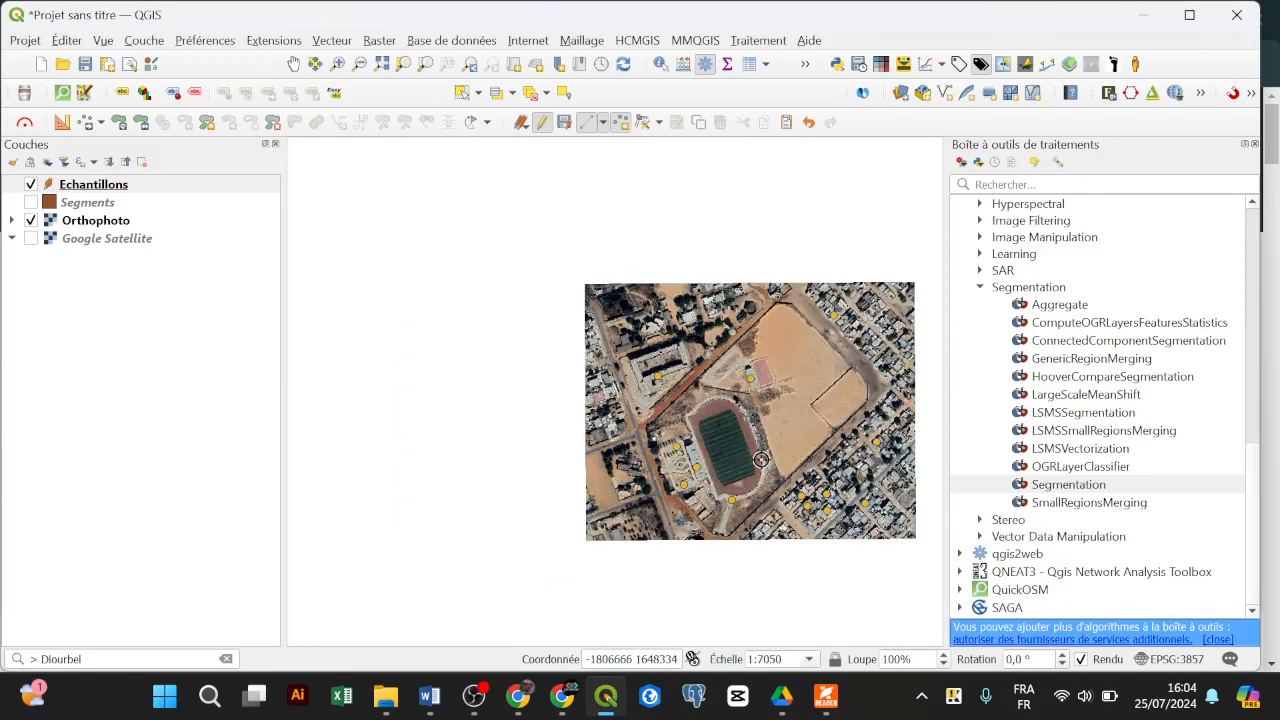
scroll(589, 400, "up", 1)
scroll(589, 400, "up", 2)
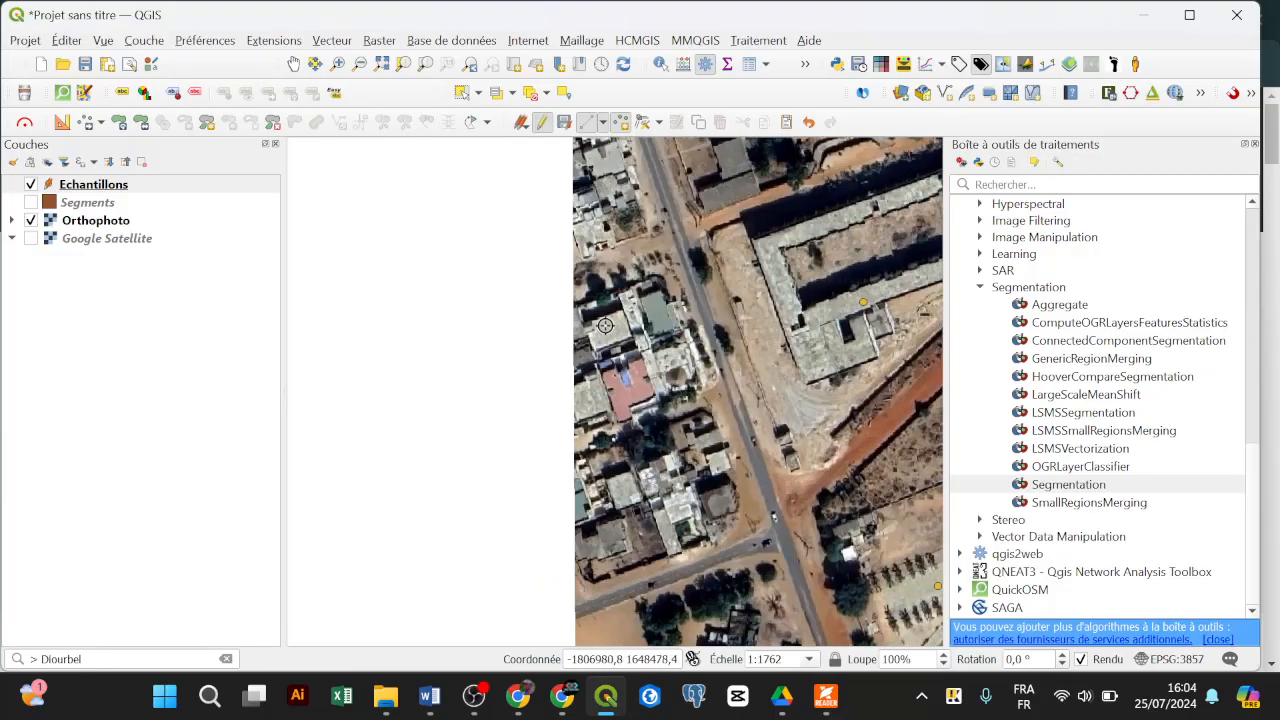
left_click(606, 346)
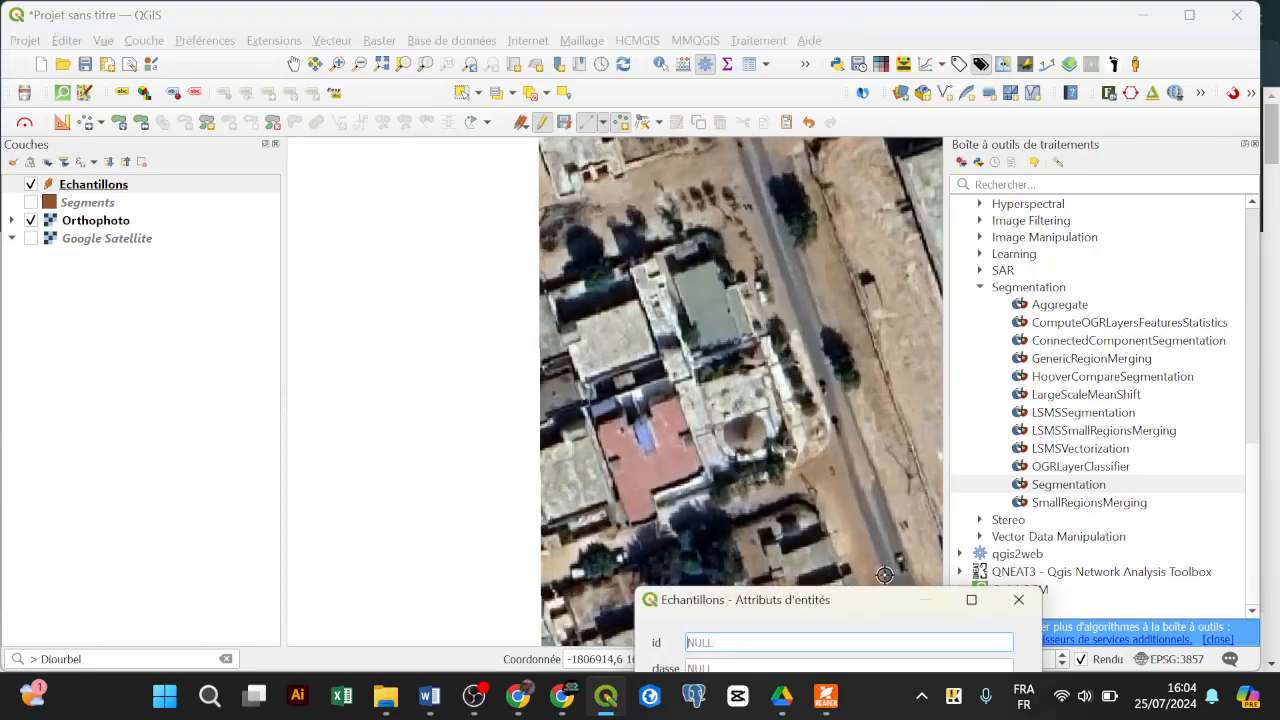
left_click_drag(866, 600, 874, 300)
key("Tab")
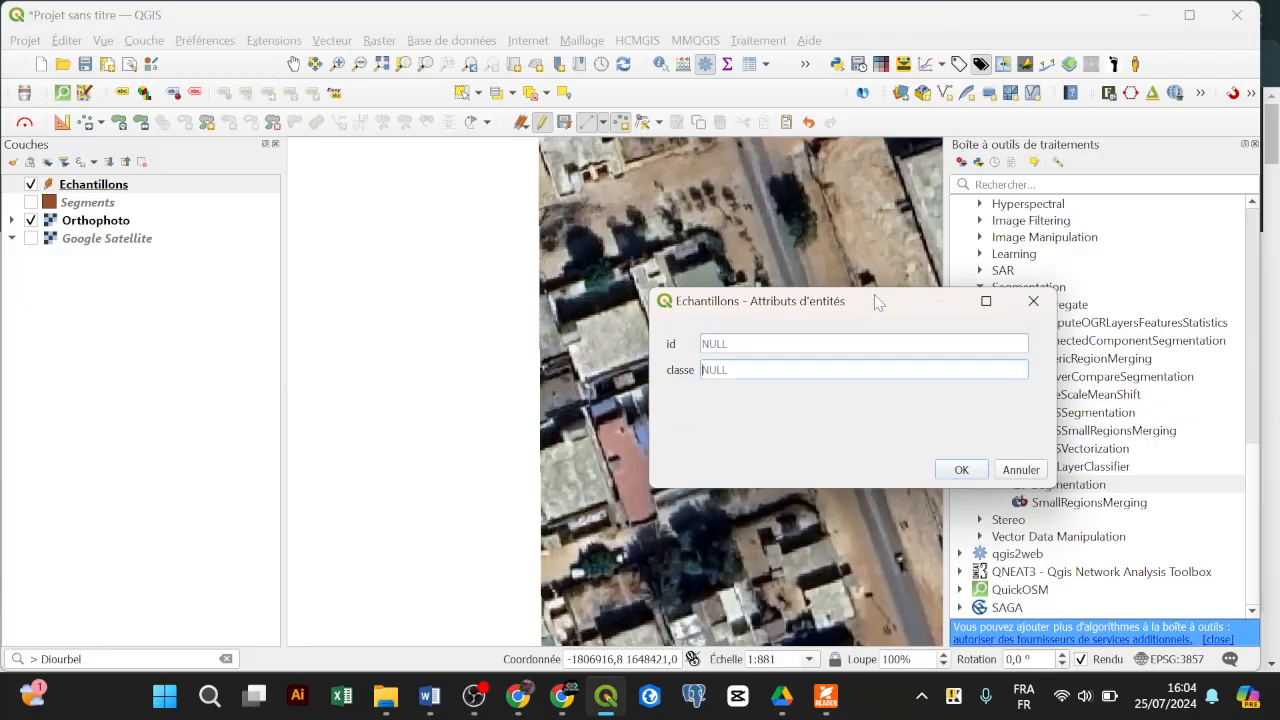
type("1")
key("Return")
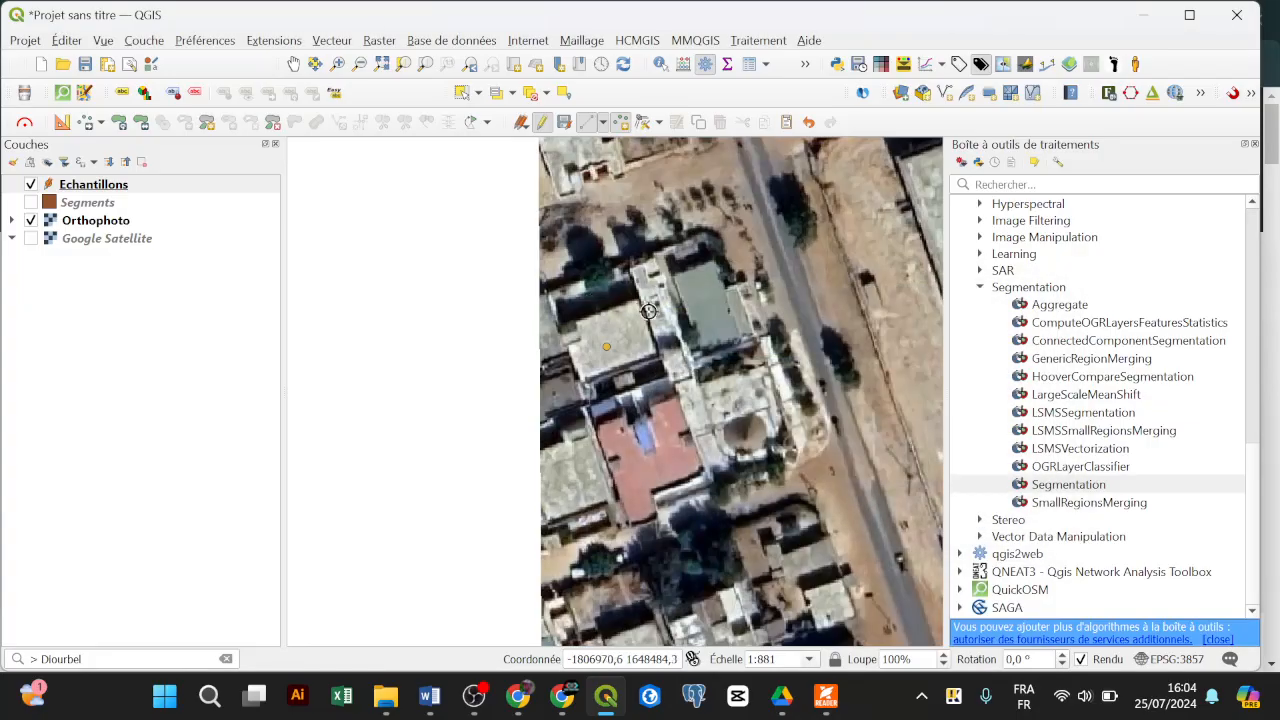
Add sample points on the green-roofed building and on the grey roof west of the pink-roofed building, both with classe 1
left_click(695, 296)
key("Tab")
type("1")
key("Return")
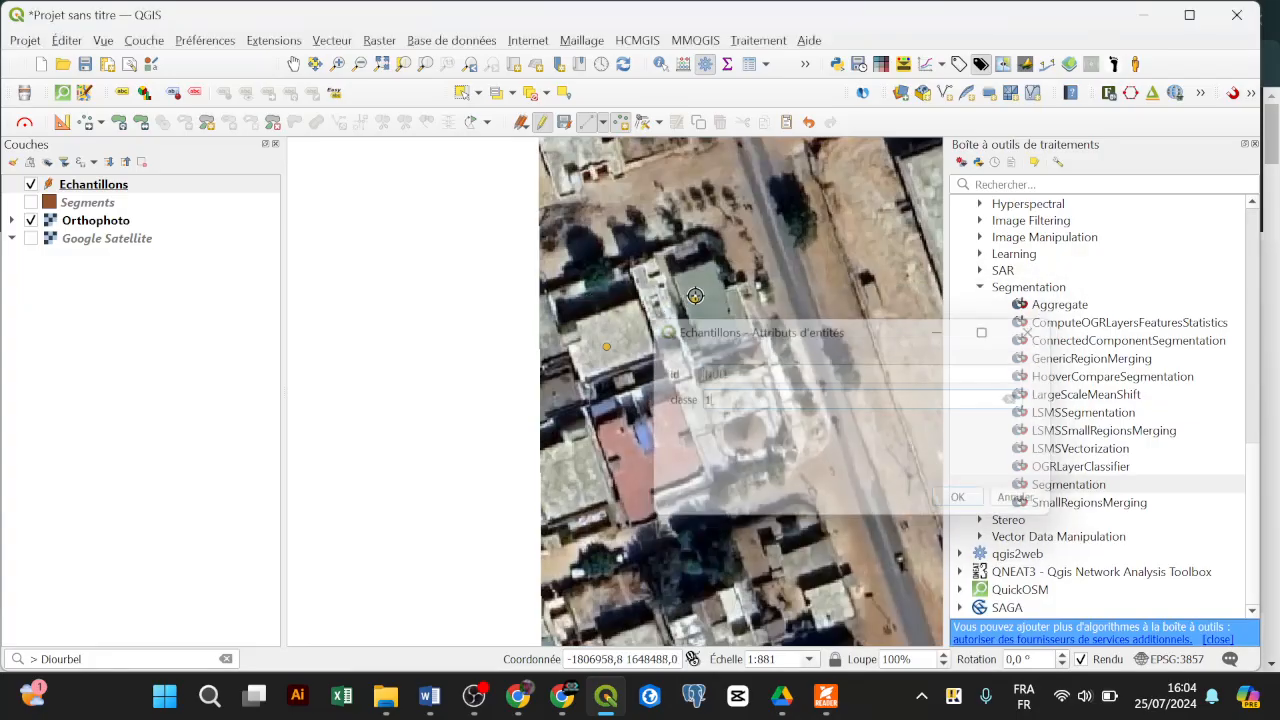
left_click(582, 461)
key("Tab")
type("1")
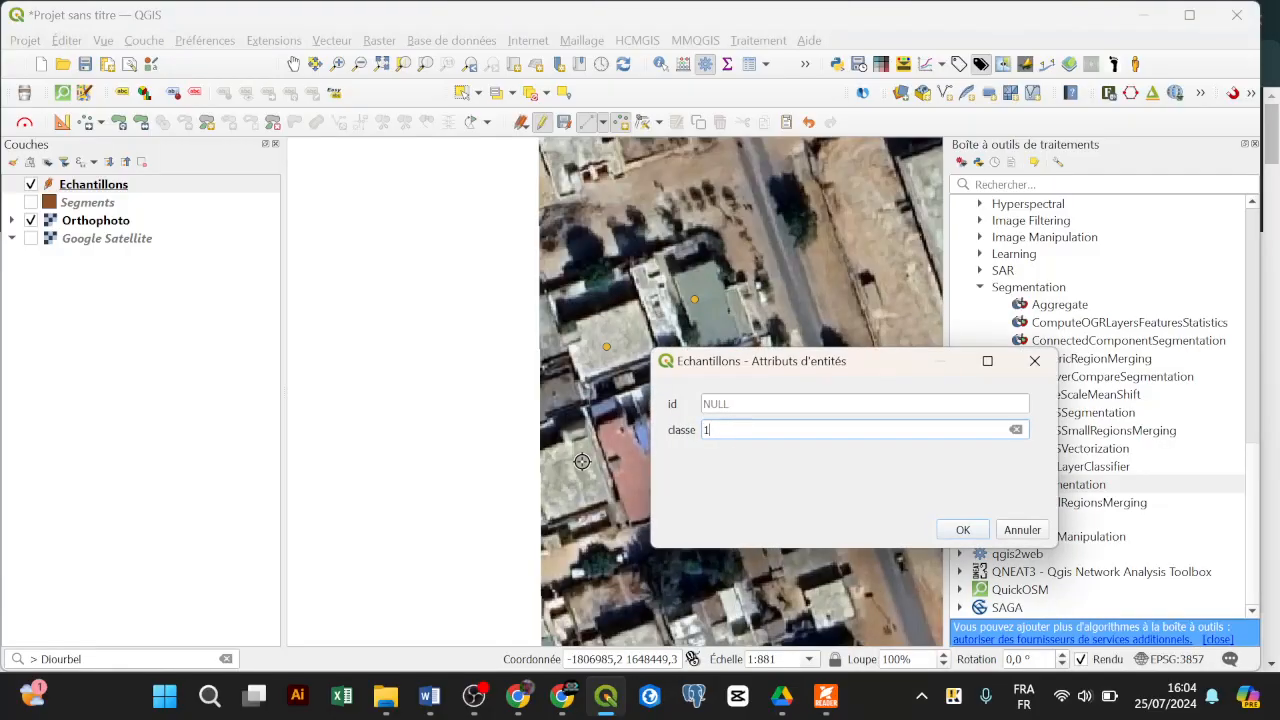
key("Return")
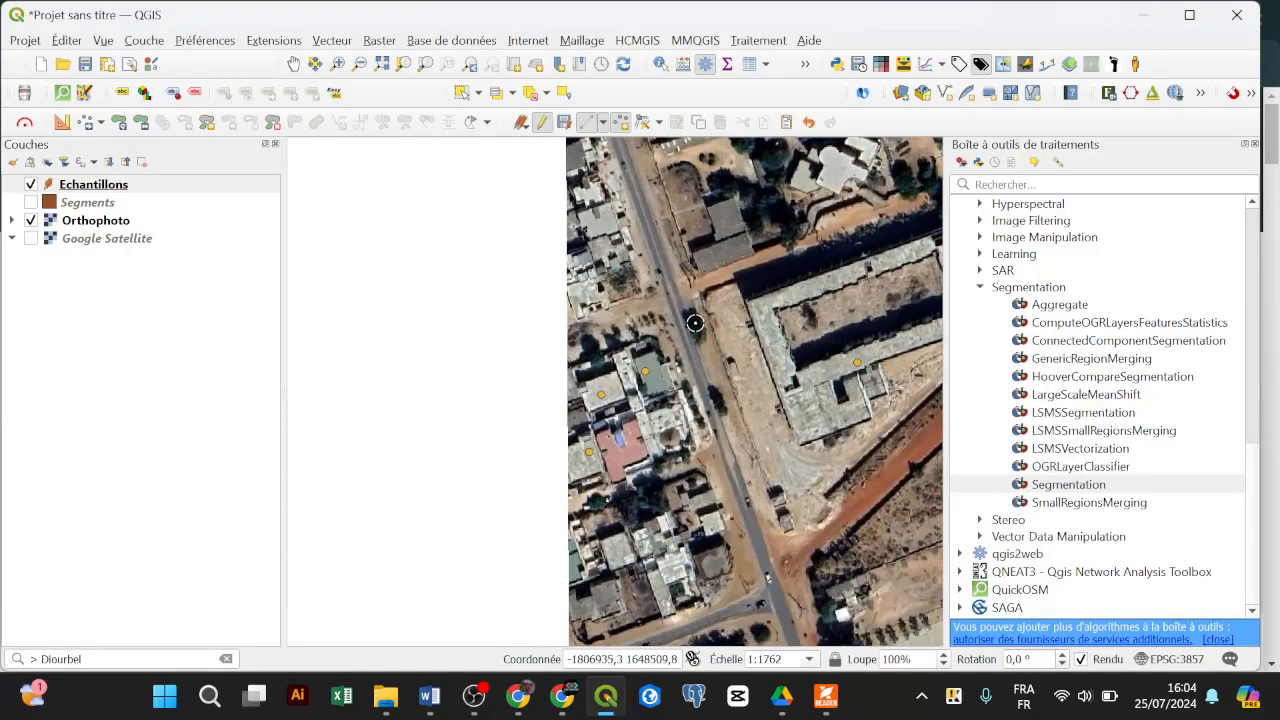
Add a sample point by the road northeast of the green-roofed building with classe 3, leaving its id empty
scroll(695, 330, "up", 2)
left_click(669, 395)
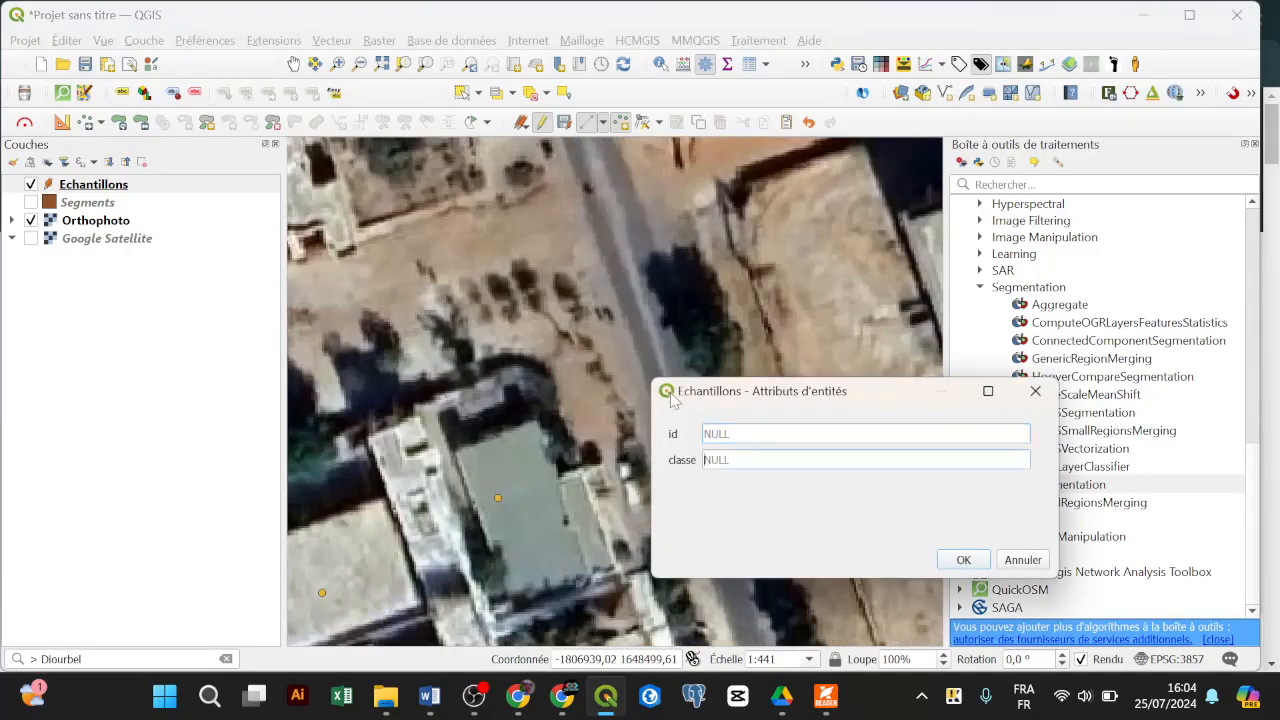
type("3")
key("Return")
Add two sample points on house roofs west of the main road, farther north along the orthophoto's edge, with classe 1
scroll(607, 407, "down", 3)
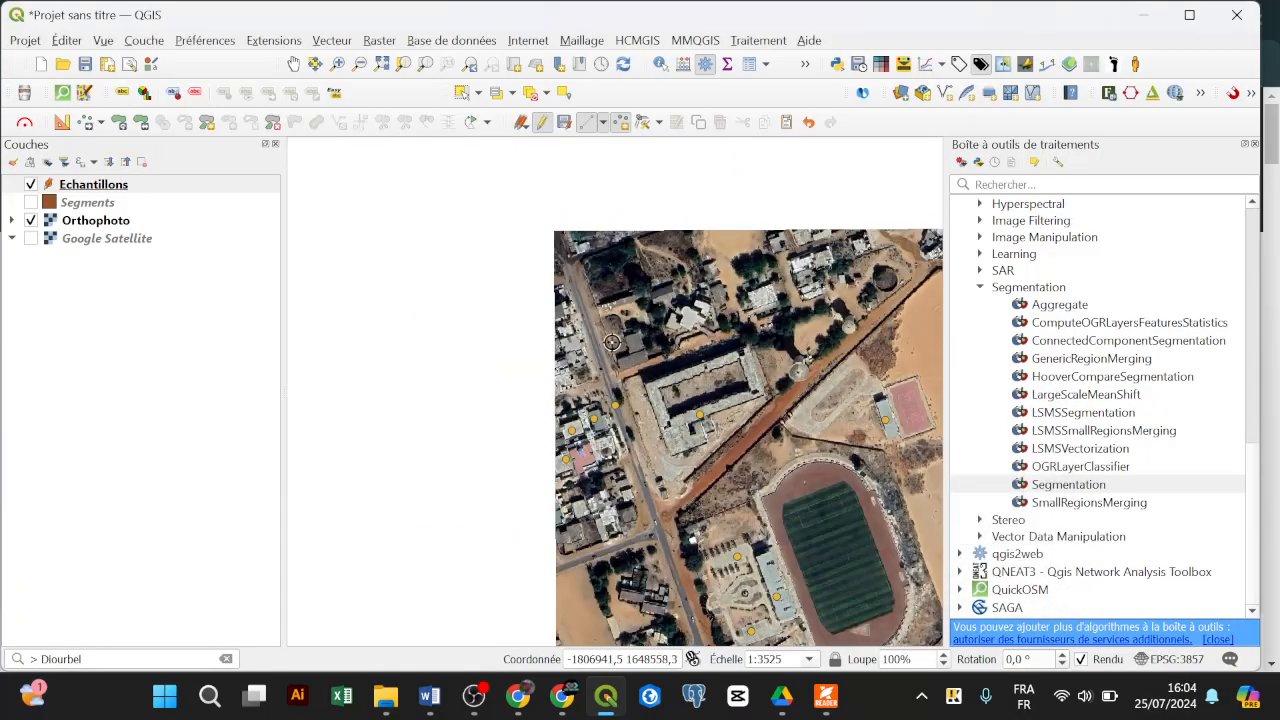
scroll(612, 342, "up", 2)
left_click(505, 358)
type("1")
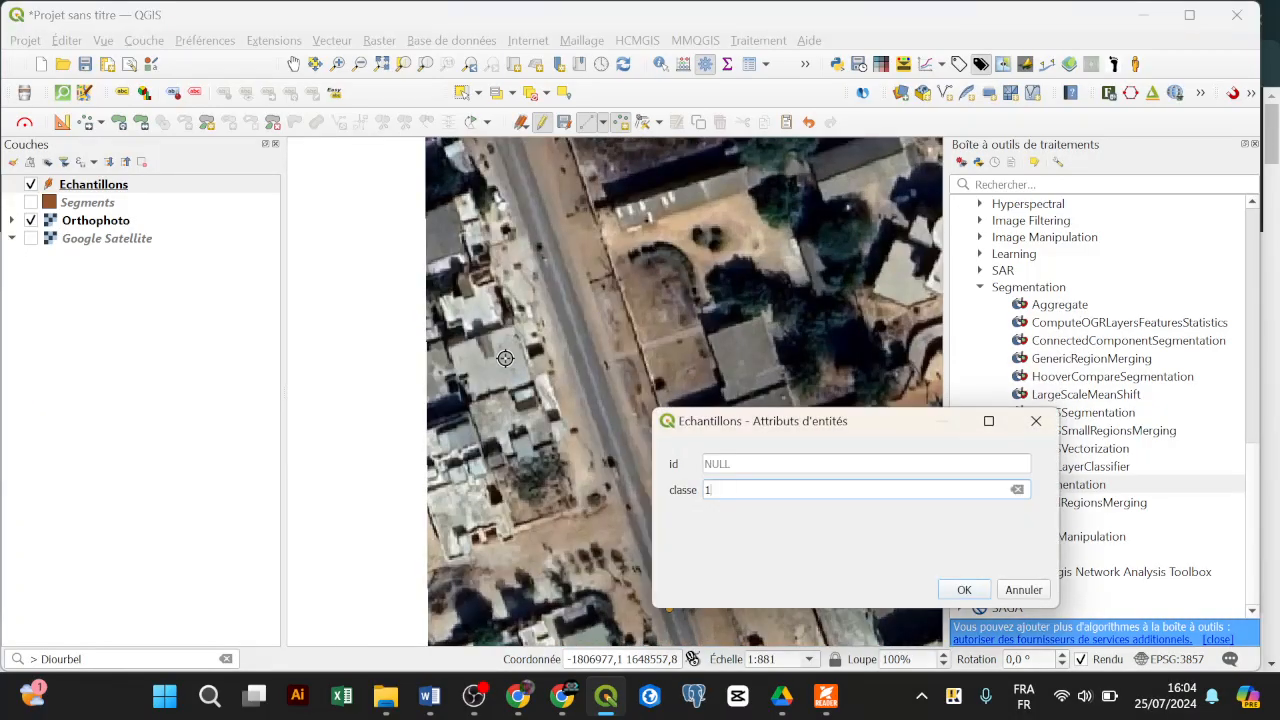
key("Return")
left_click(445, 245)
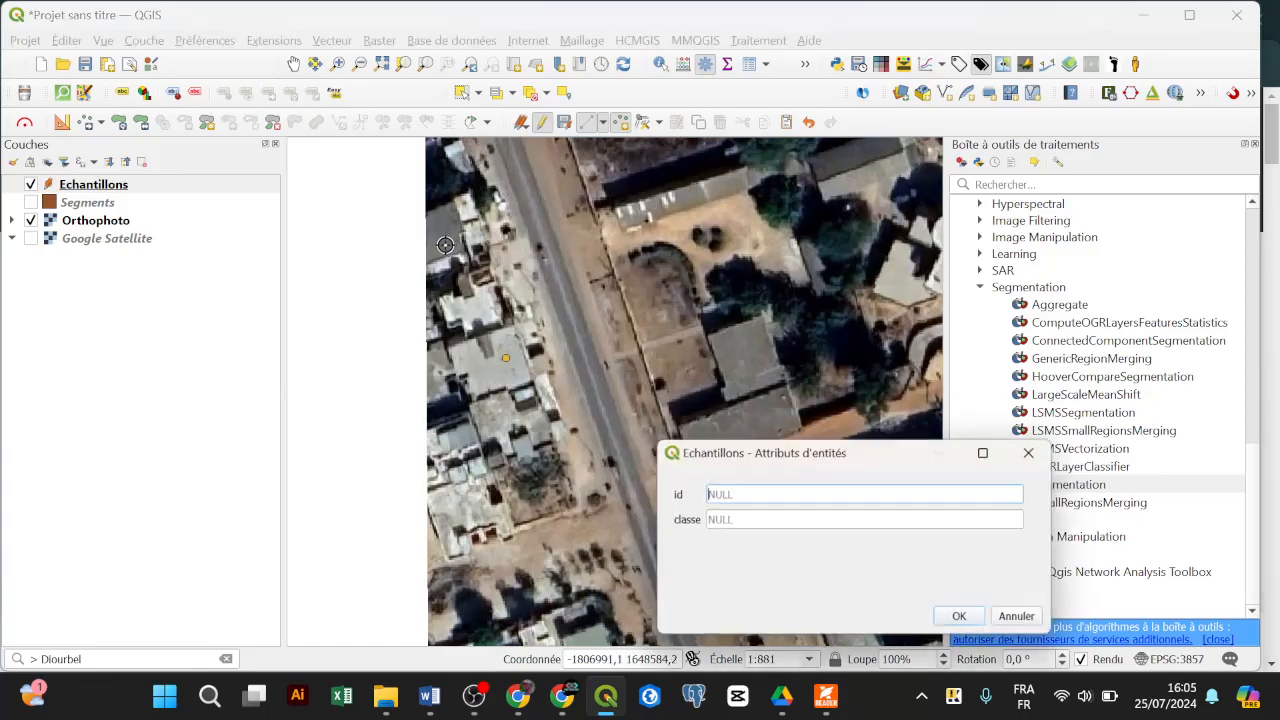
key("Tab")
type("1")
key("Return")
Add a sample point on the southern half of the stadium's football pitch with classe 2, leaving its id empty
scroll(445, 327, "down", 2)
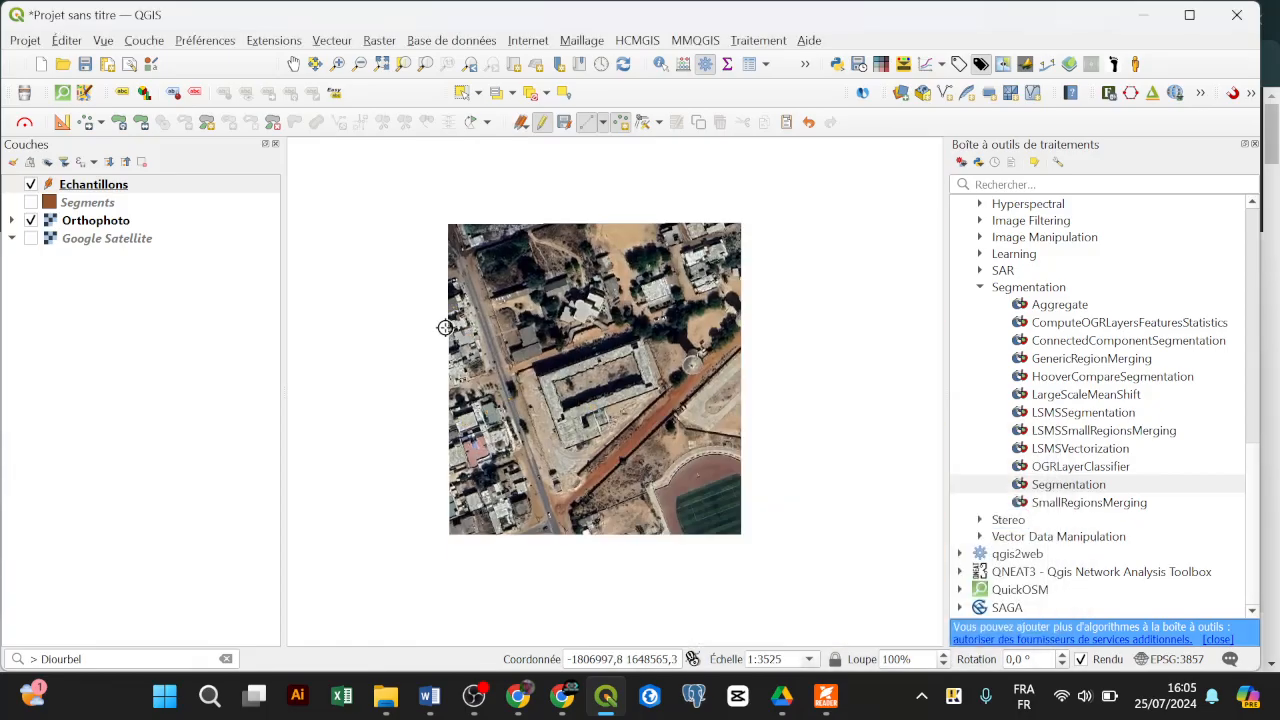
scroll(417, 334, "down", 2)
scroll(560, 367, "up", 1)
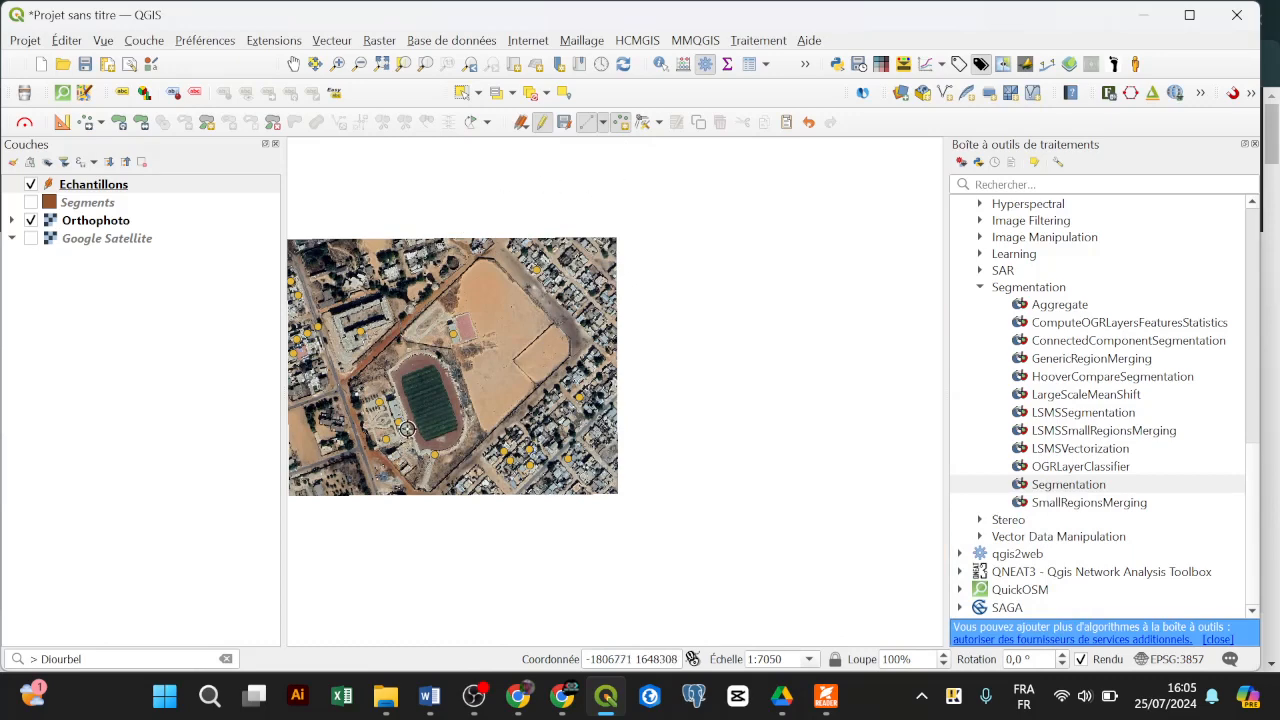
scroll(407, 428, "up", 2)
scroll(494, 250, "up", 1)
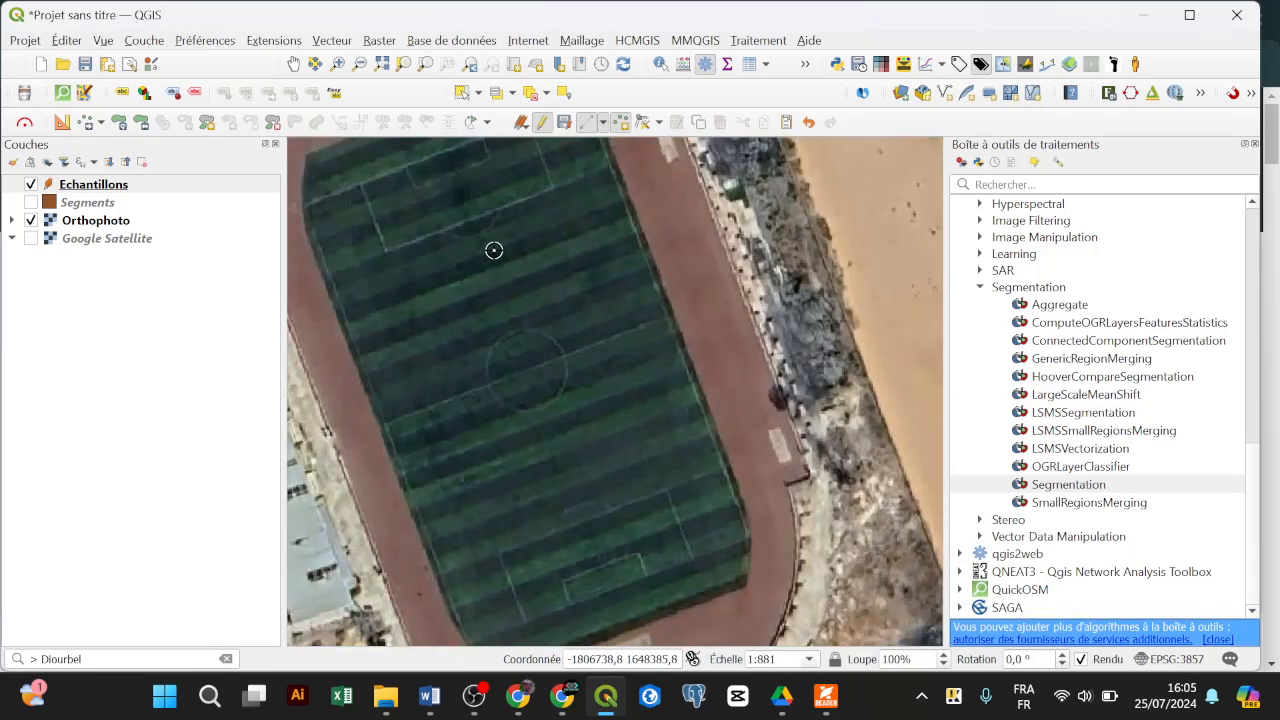
scroll(595, 393, "down", 1)
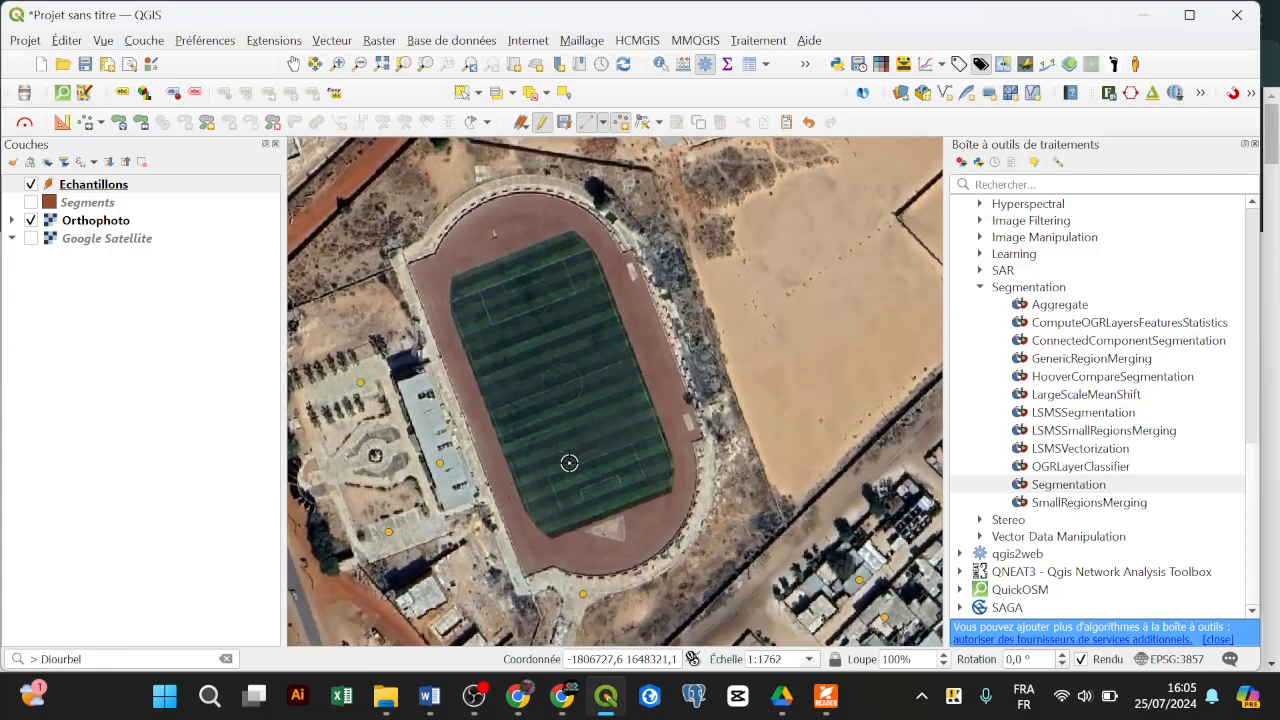
scroll(569, 463, "up", 1)
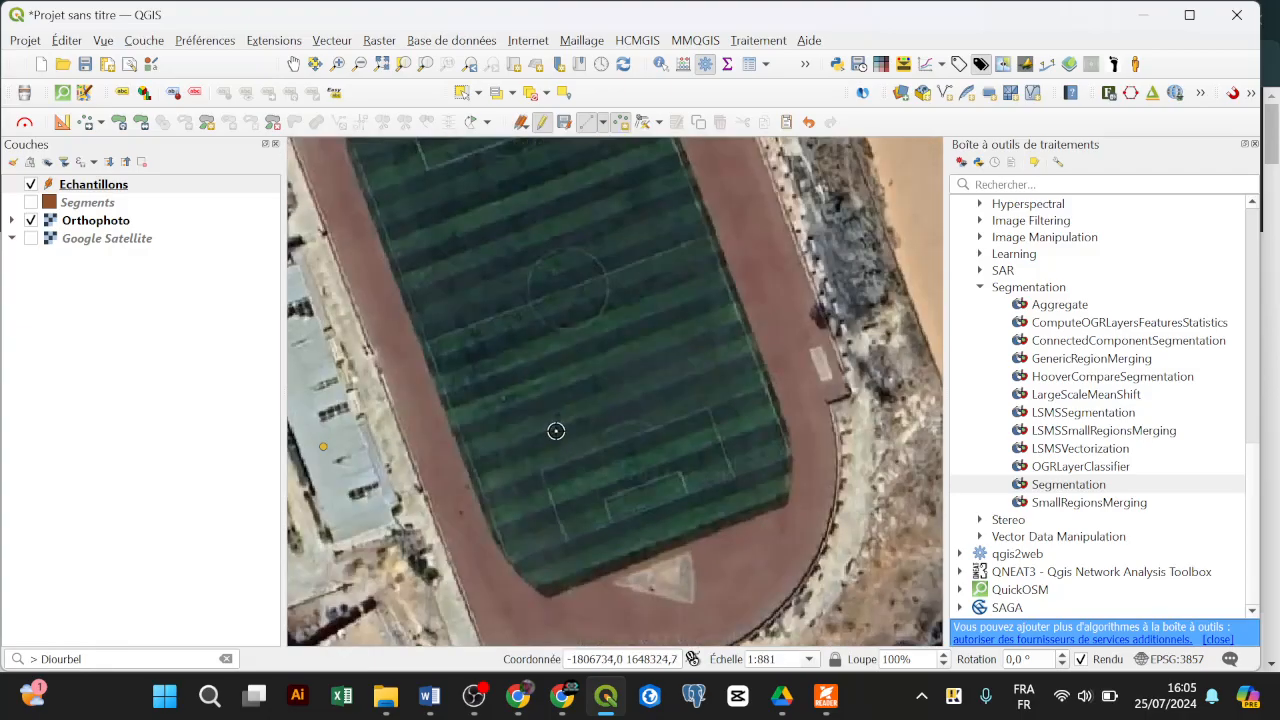
scroll(550, 416, "down", 1)
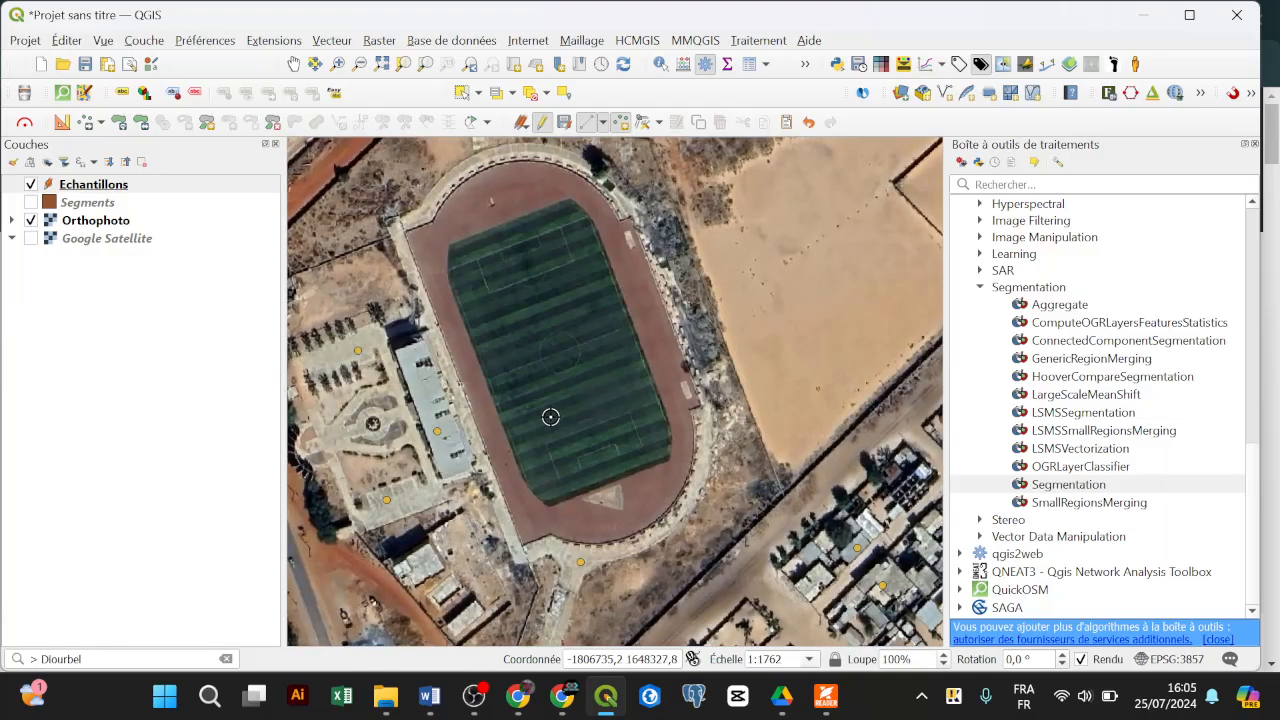
left_click(550, 417)
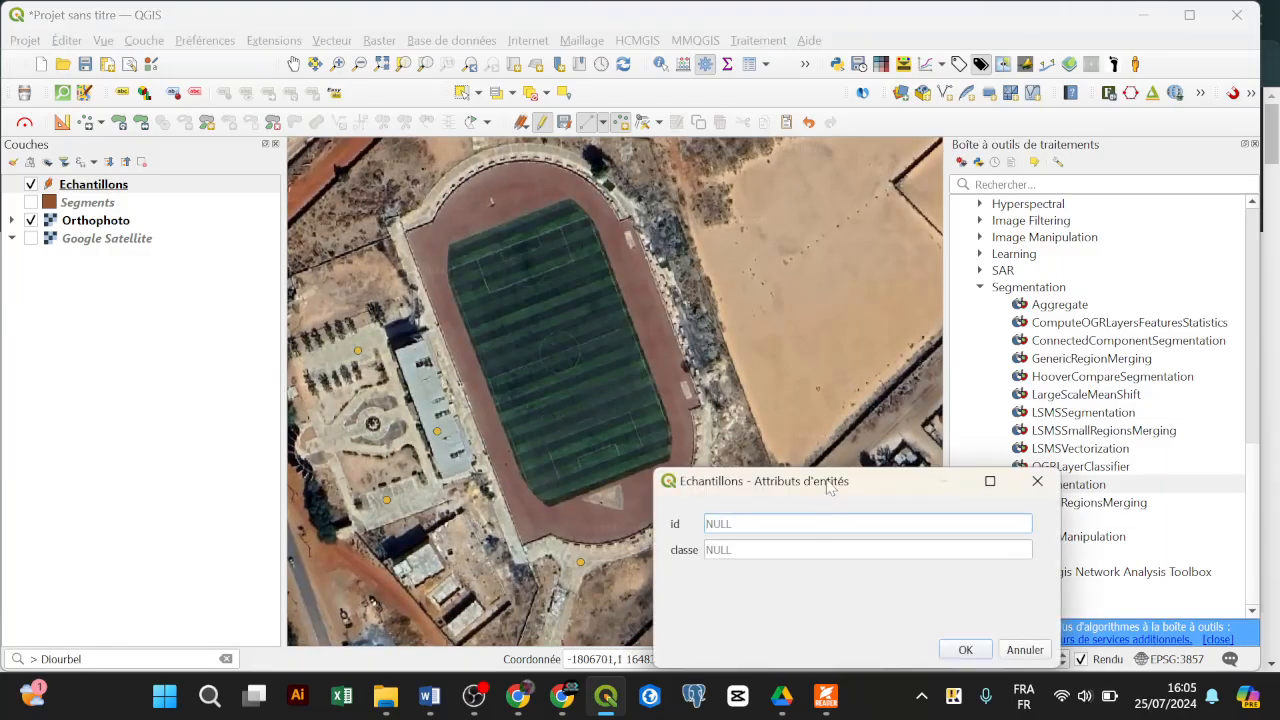
left_click_drag(828, 487, 866, 221)
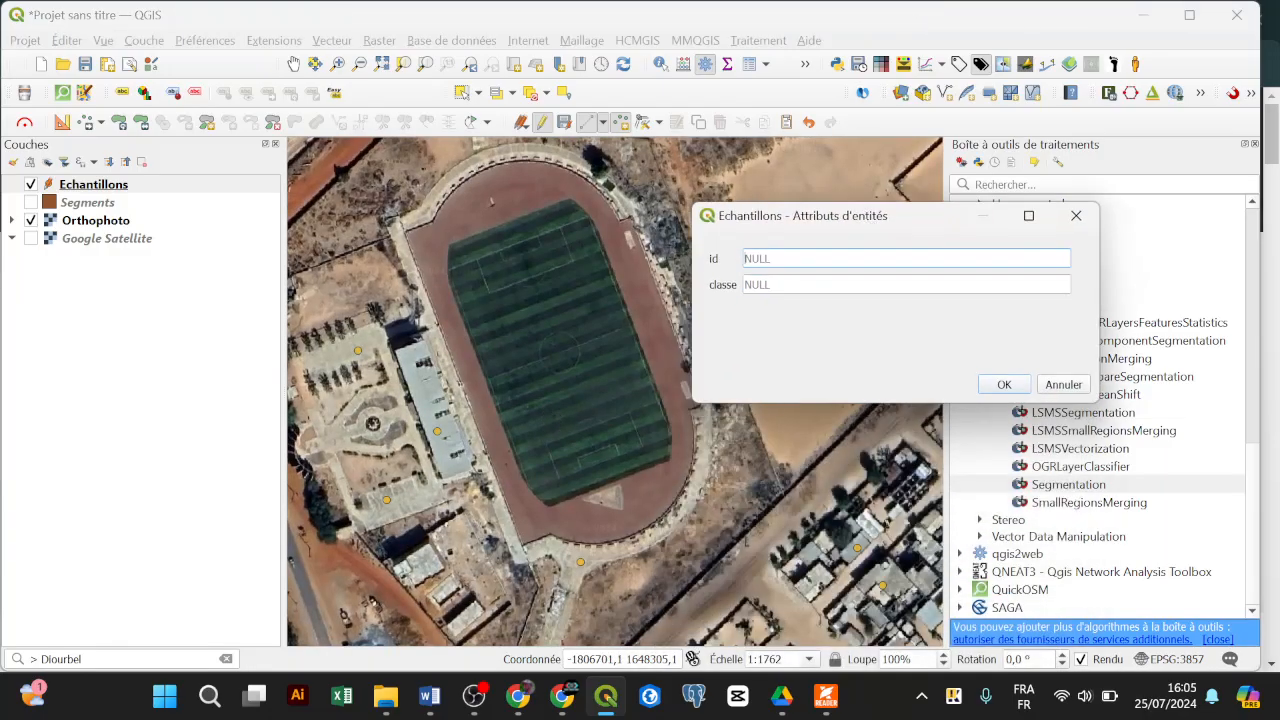
left_click(850, 285)
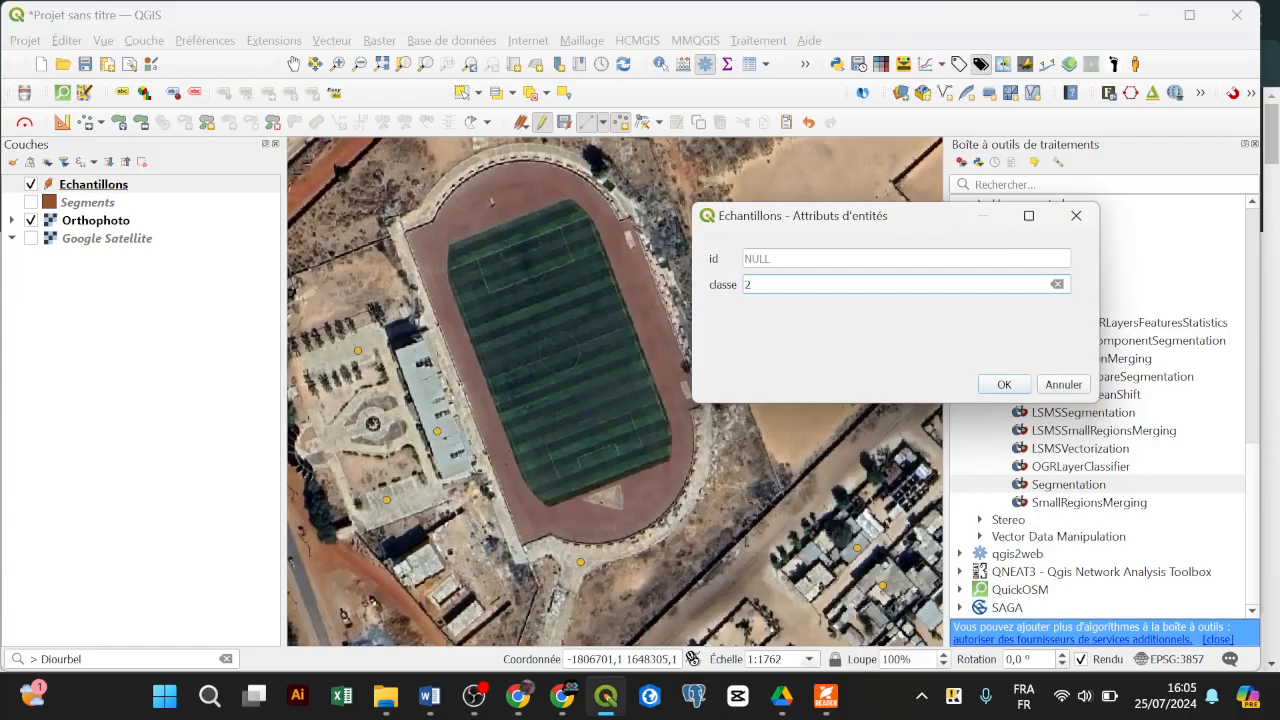
type("2")
key("Return")
Add two sample points on the northern half of the football pitch with classe 2, checking the area against the Segments layer
left_click(547, 319)
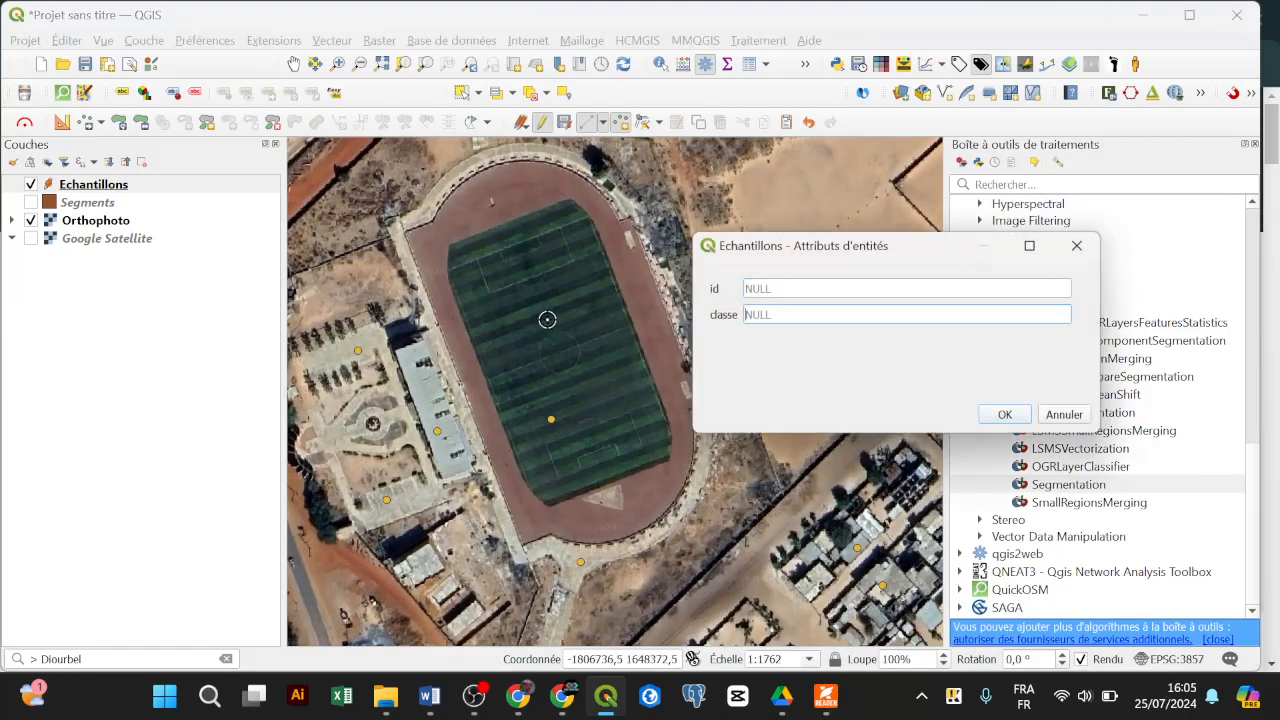
type("2")
key("Return")
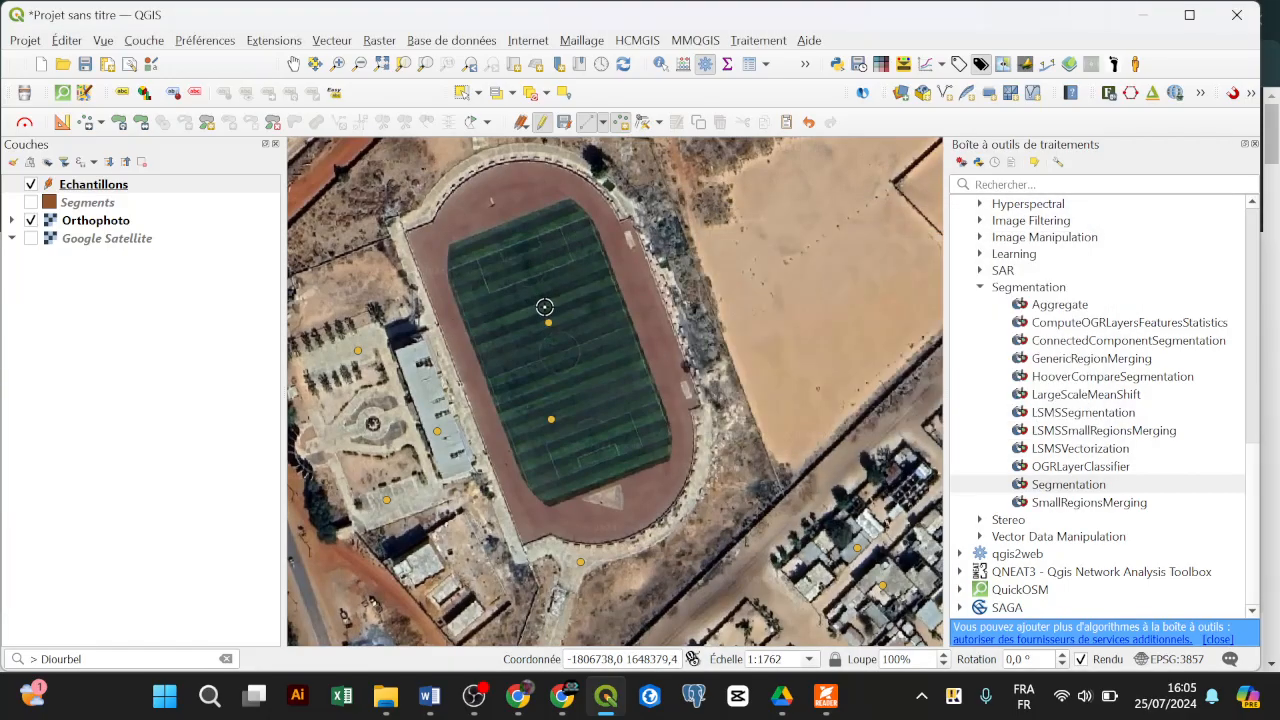
left_click(30, 203)
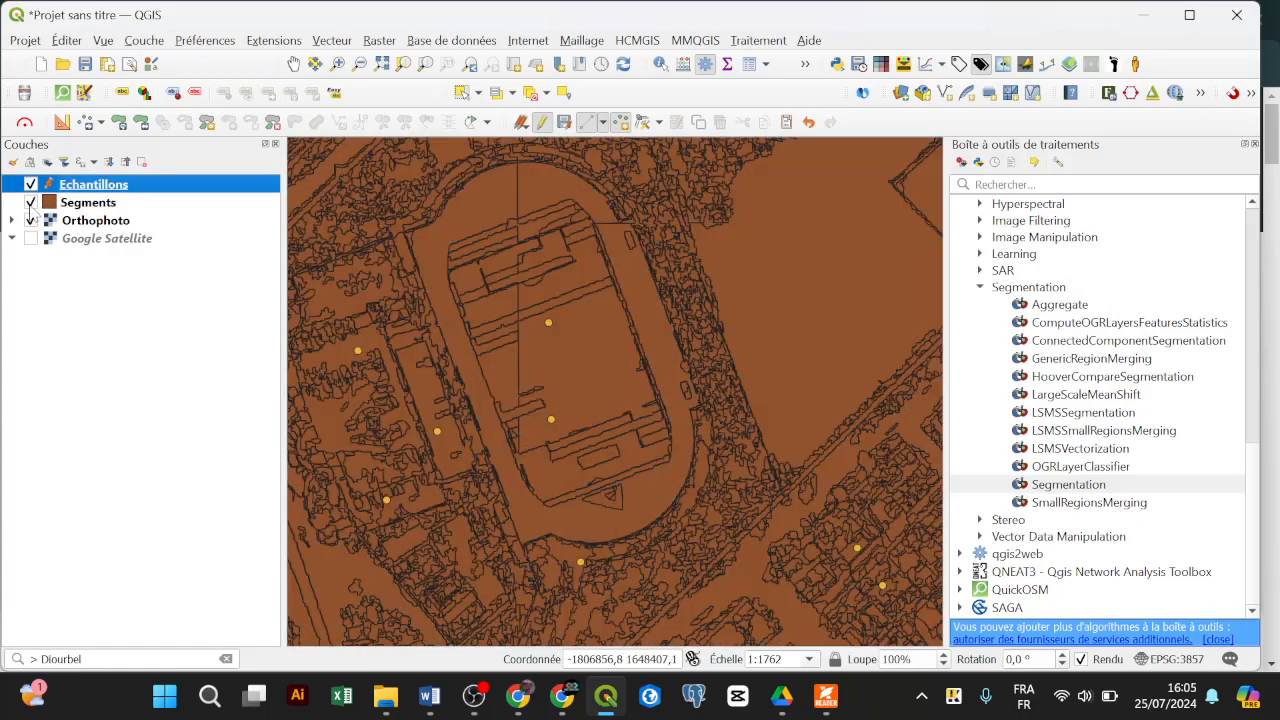
left_click(30, 203)
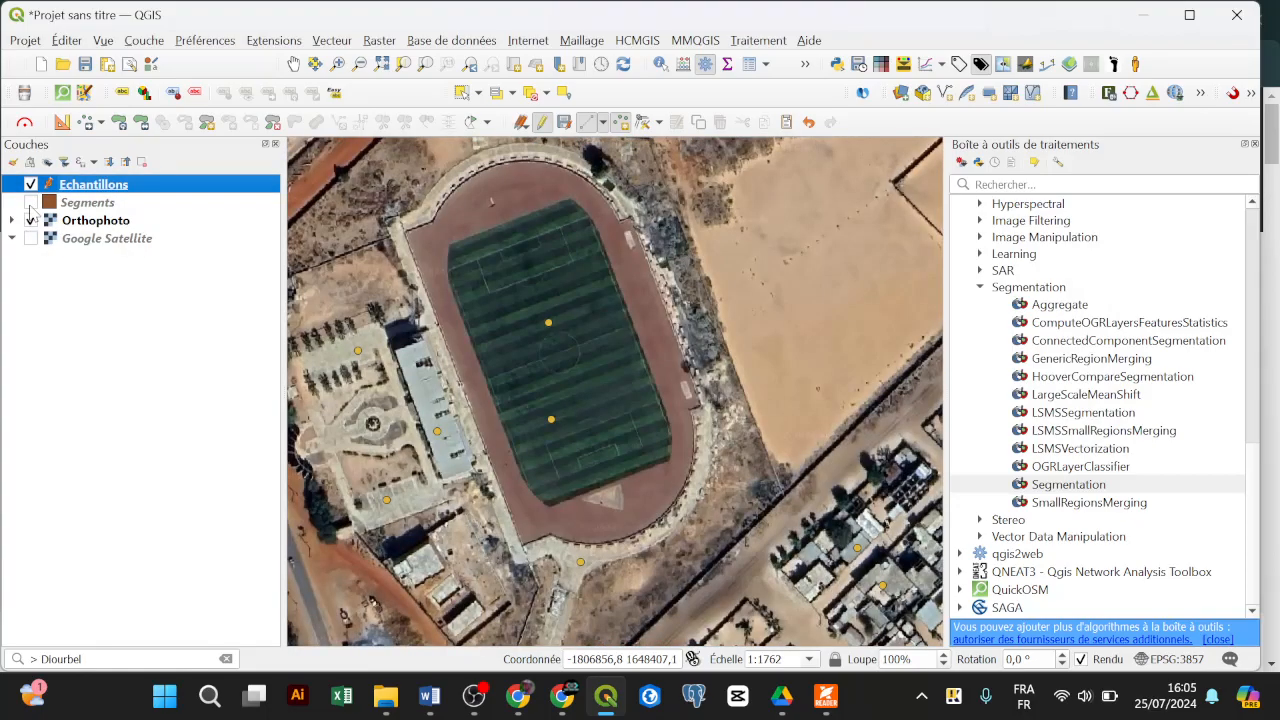
left_click(529, 303)
key("Return")
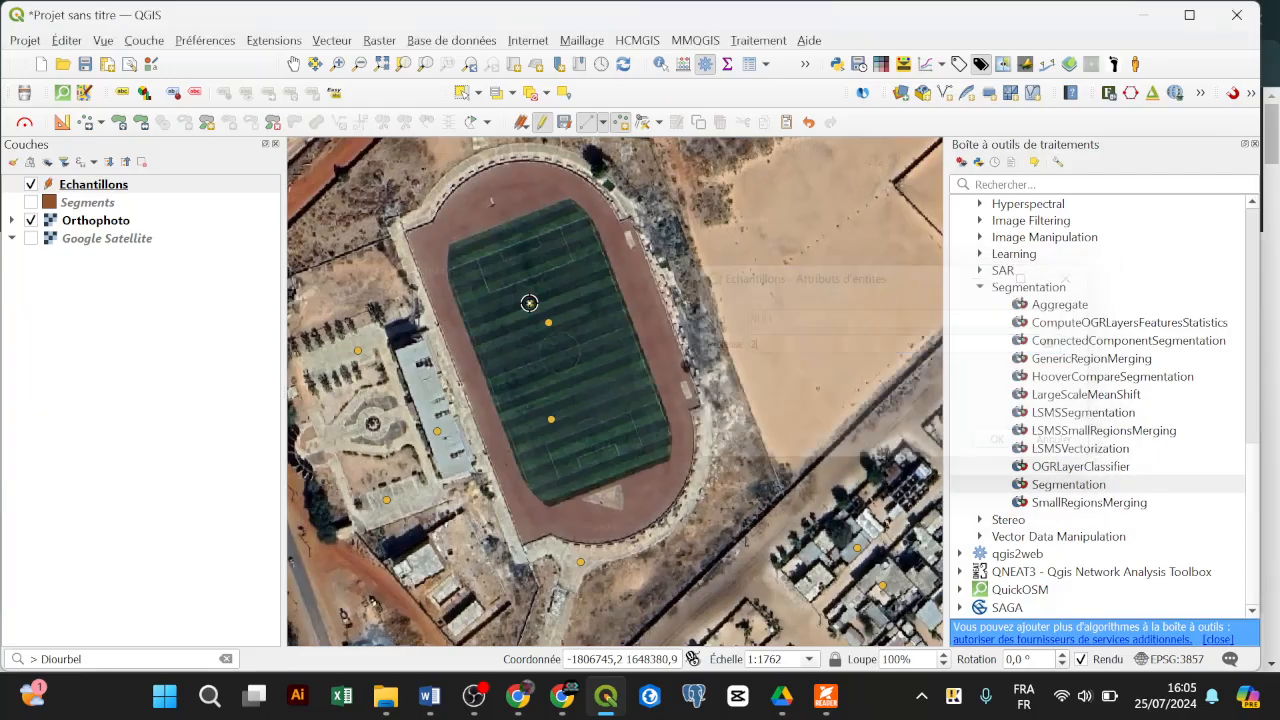
Add two sample points with classe 2 on the trees beside the houses just east of the wide sandy road bordering the walled field
scroll(563, 371, "down", 2)
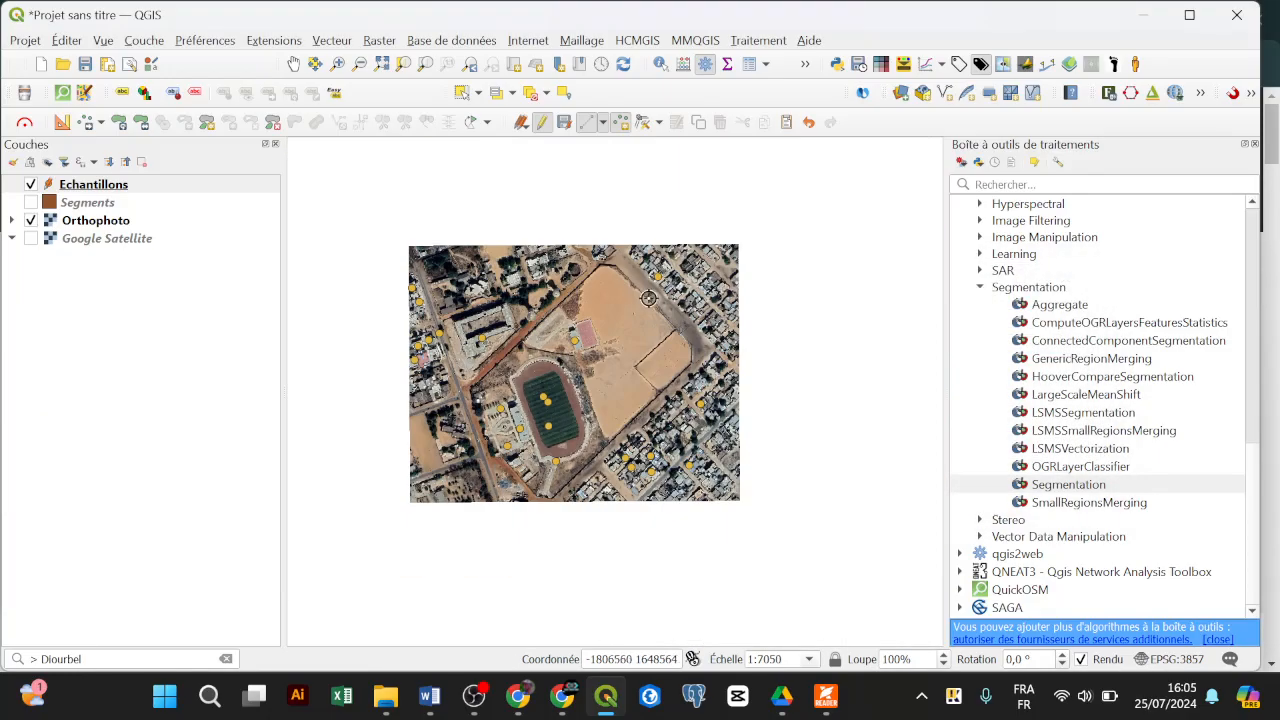
scroll(690, 270, "up", 4)
scroll(690, 270, "up", 2)
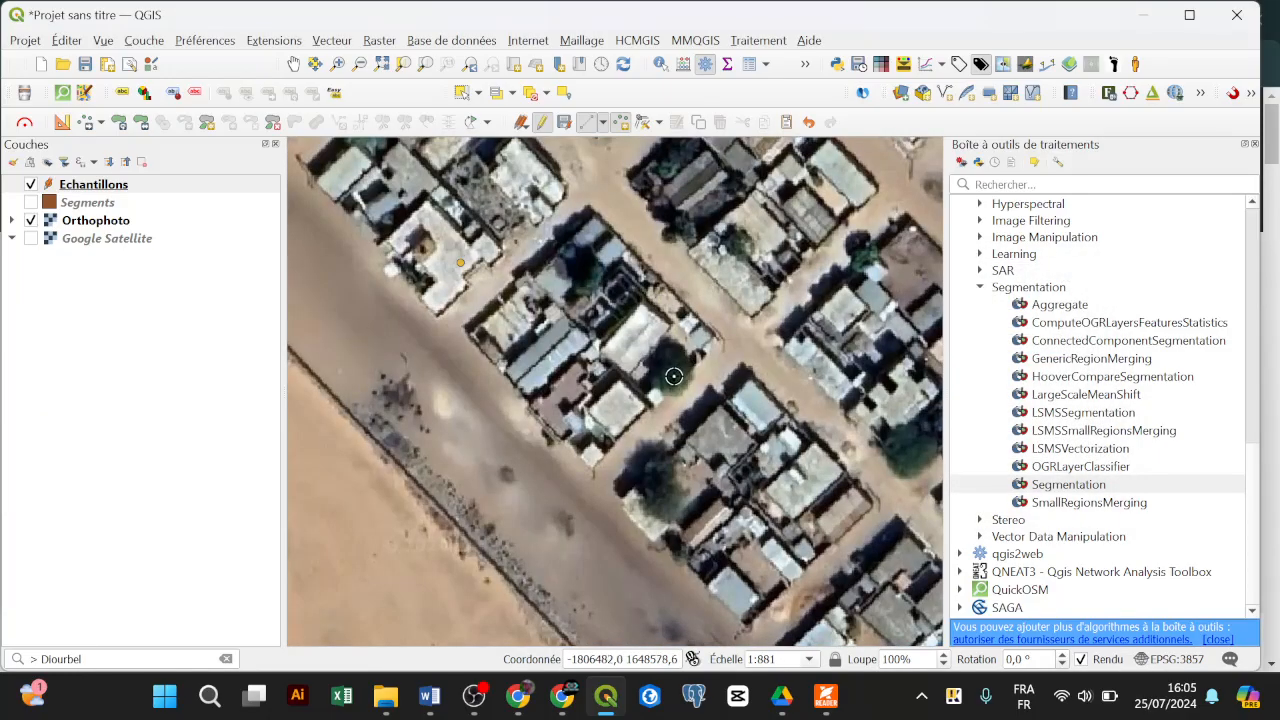
left_click(674, 376)
key("Tab")
type("2")
key("Return")
left_click(655, 489)
key("Return")
Add sample points with classe 2 on the small courtyard tree to the north and on the large tree to the east
left_click(738, 245)
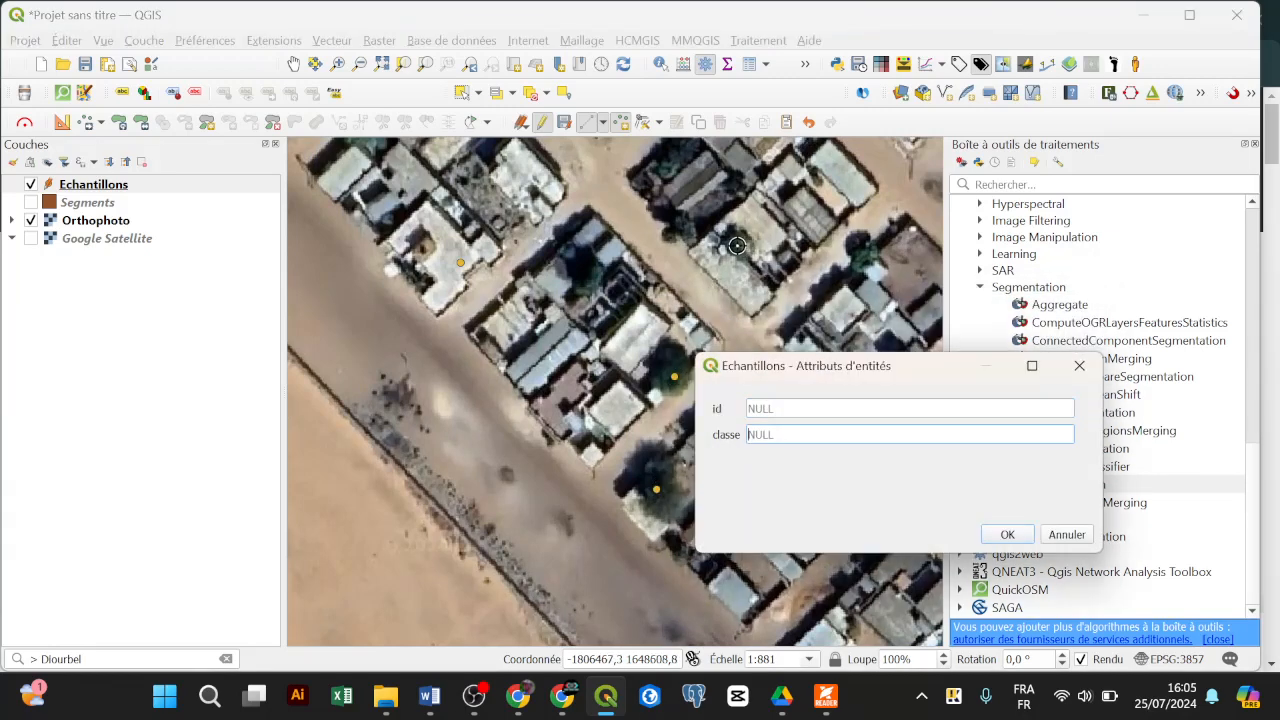
type("2")
key("Return")
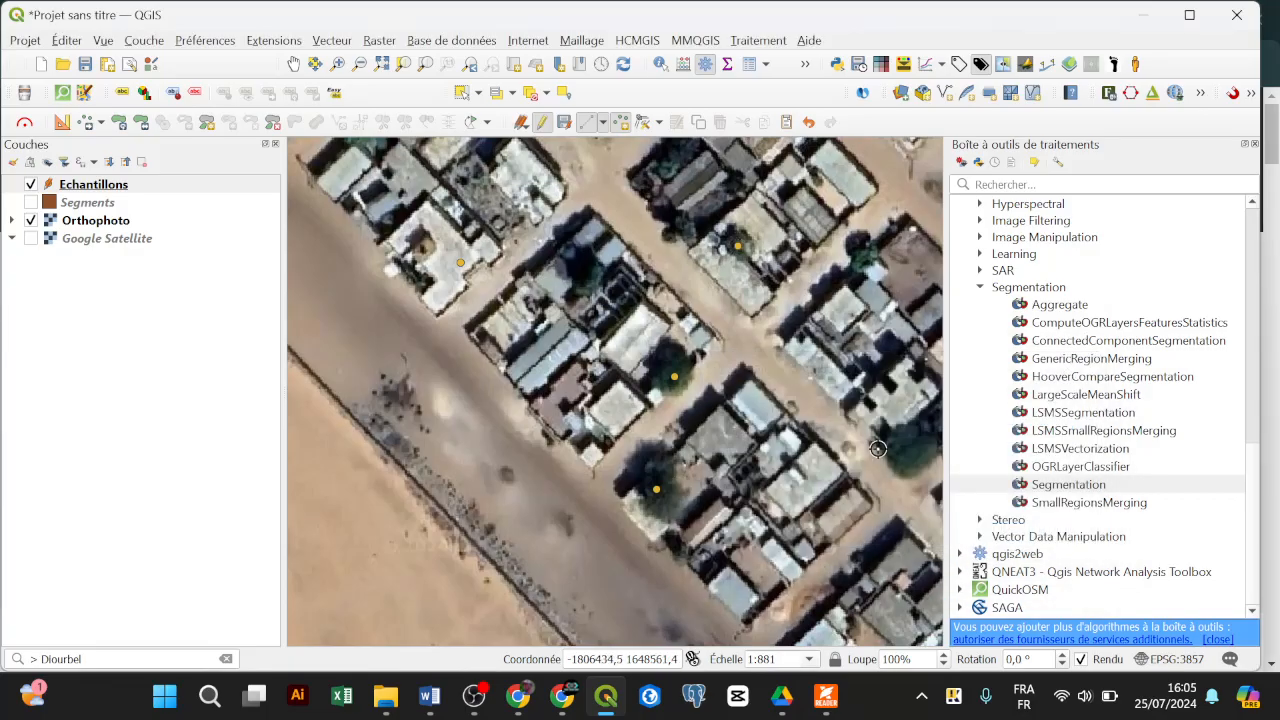
left_click(910, 455)
type("2")
key("Return")
Add two sample points with classe 2 on the trees beside the paved road near the orthophoto's eastern edge
scroll(487, 289, "down", 2)
scroll(611, 592, "up", 2)
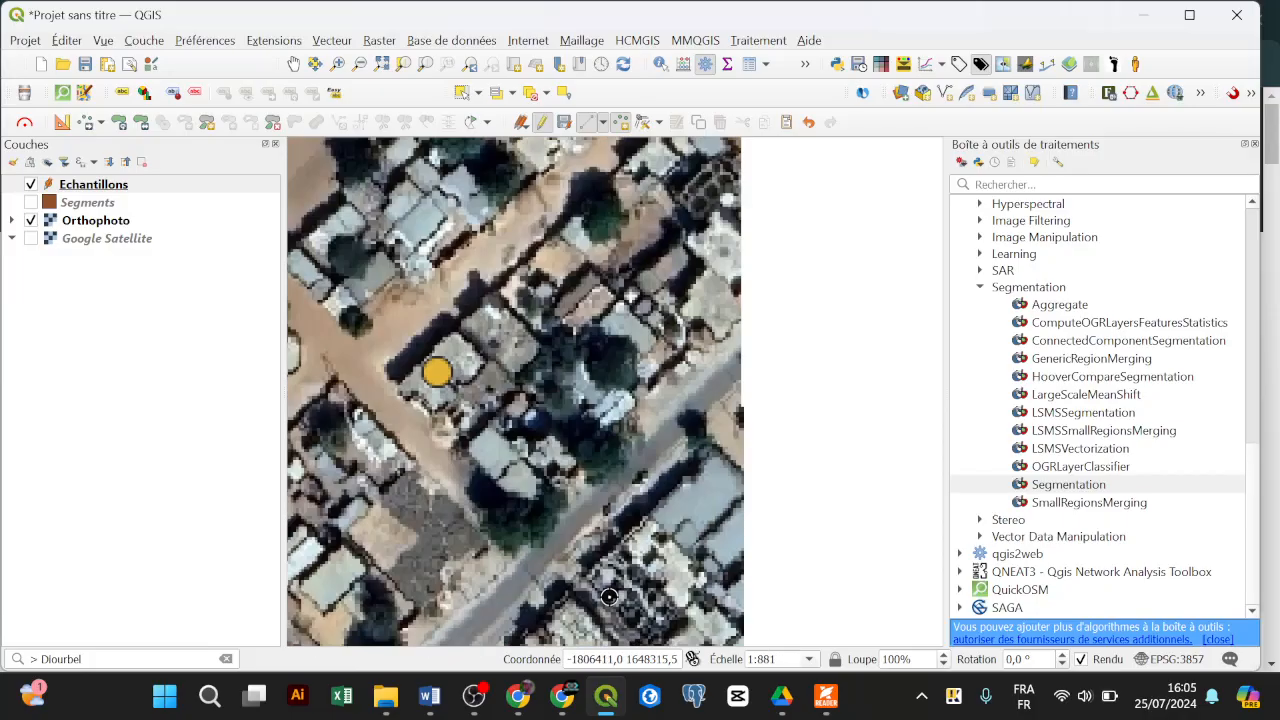
left_click(612, 457)
type("2")
key("Return")
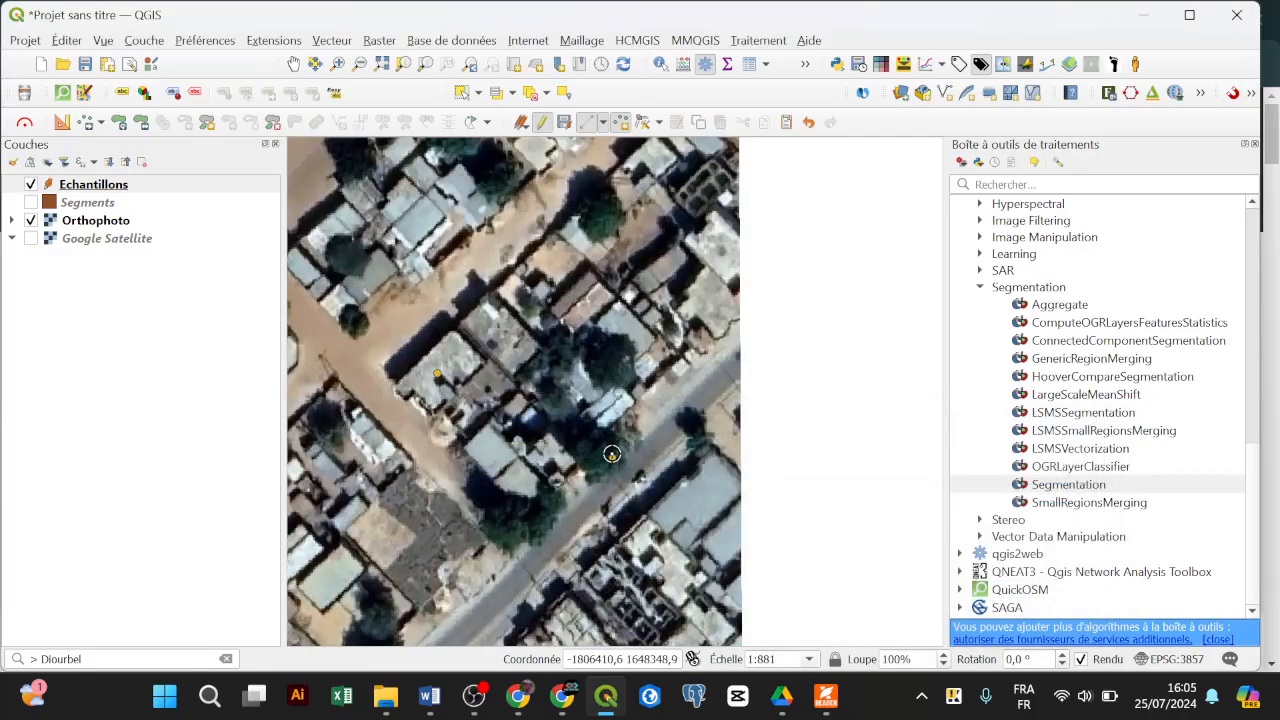
left_click(610, 366)
key("Return")
Add a sample point with classe 3 on the sandy walled field and another in the smaller enclosure at its southeast
scroll(650, 380, "down", 4)
scroll(590, 376, "up", 1)
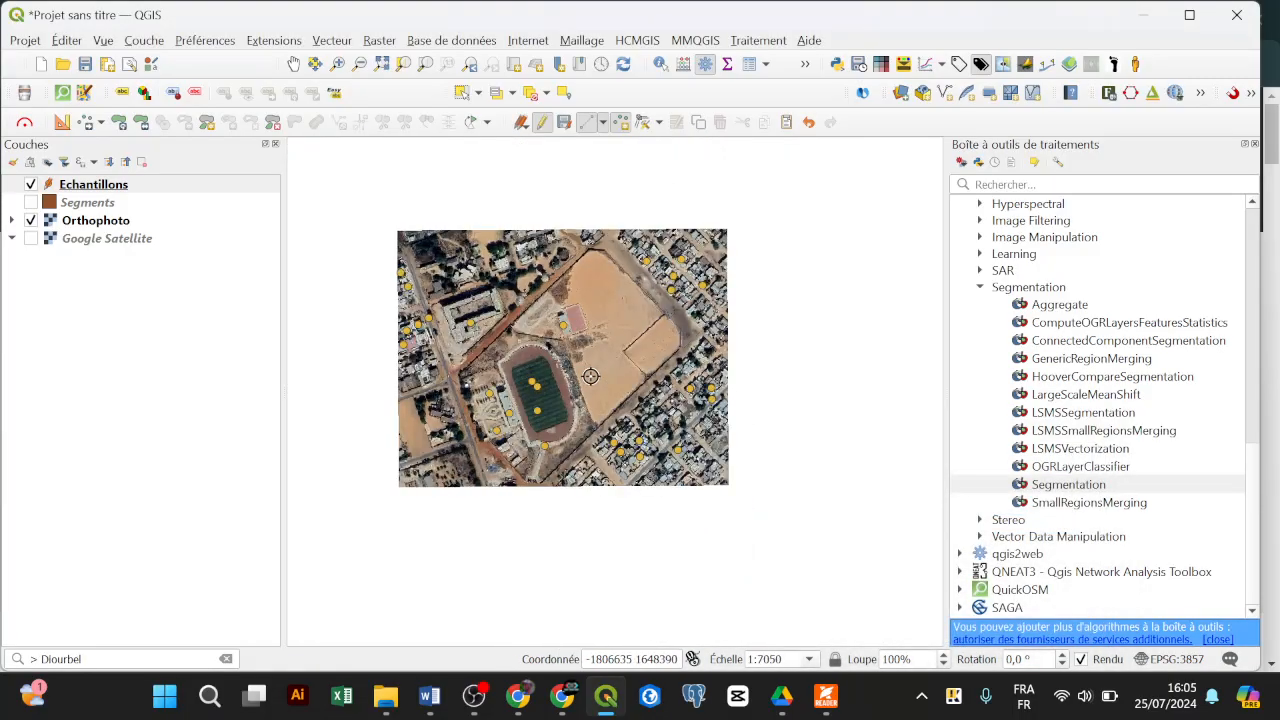
scroll(585, 273, "up", 2)
left_click(587, 273)
type("3")
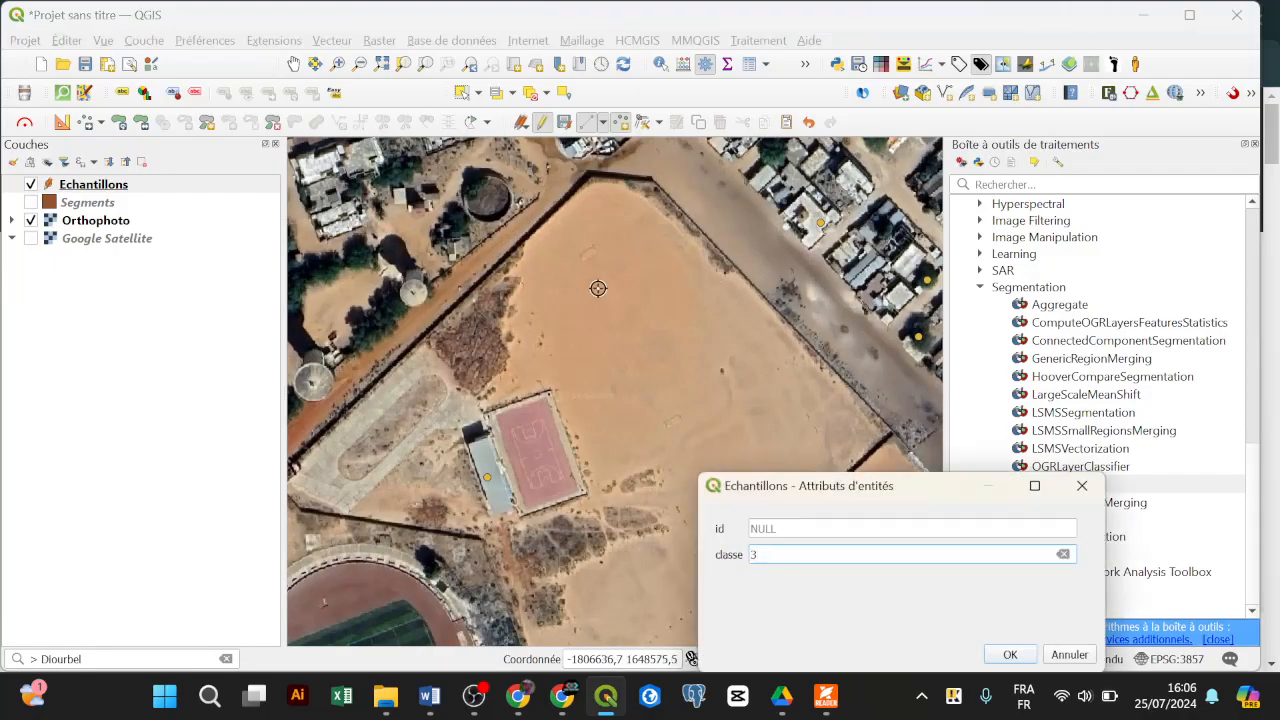
left_click_drag(800, 487, 786, 214)
key("Return")
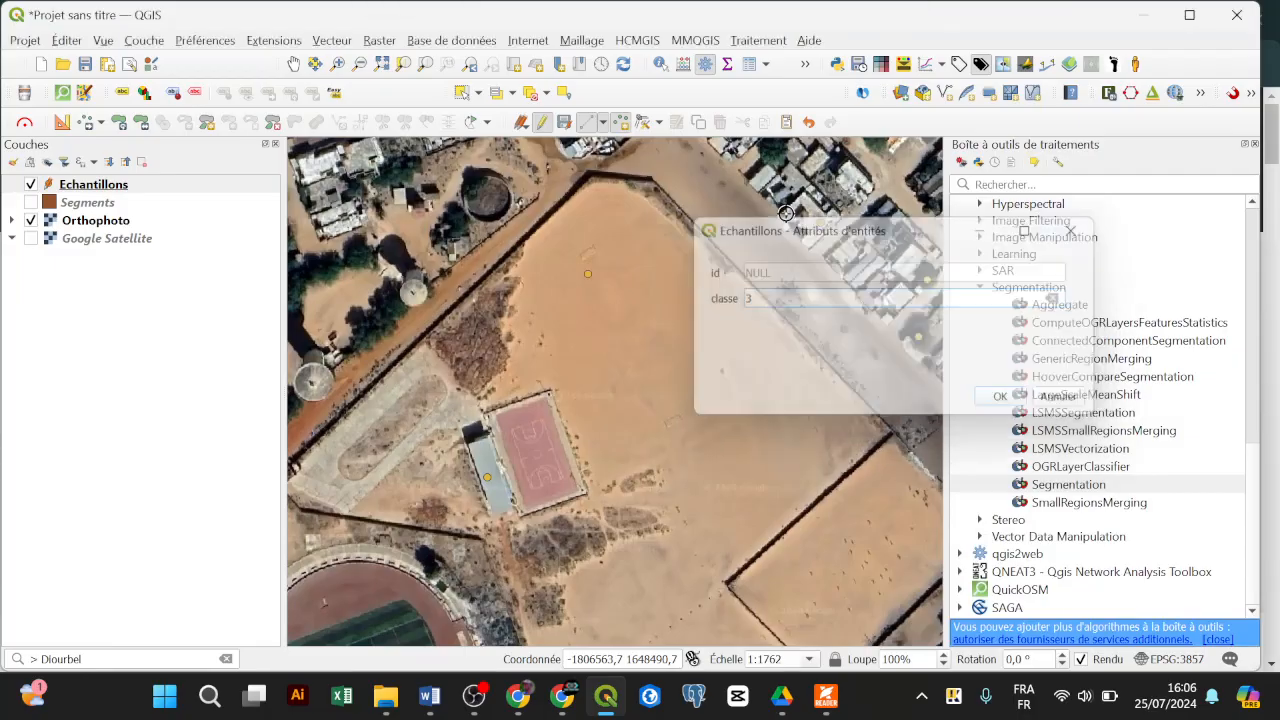
left_click(816, 568)
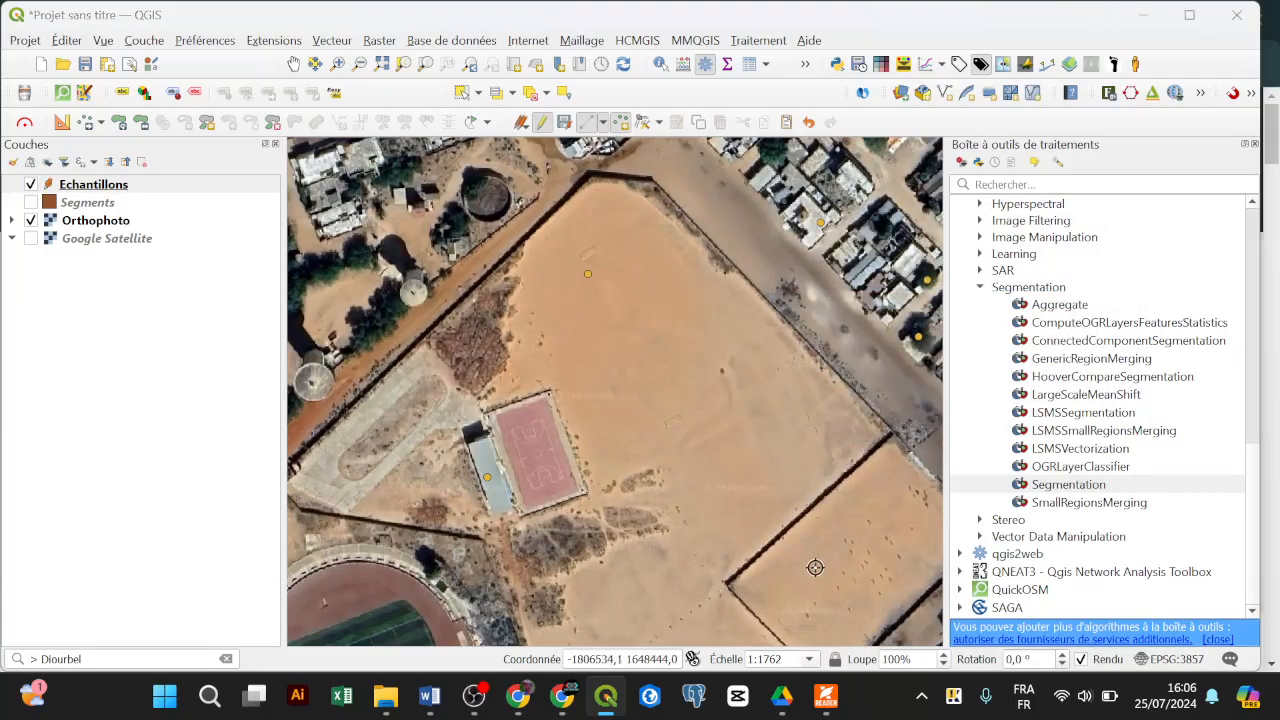
key("Return")
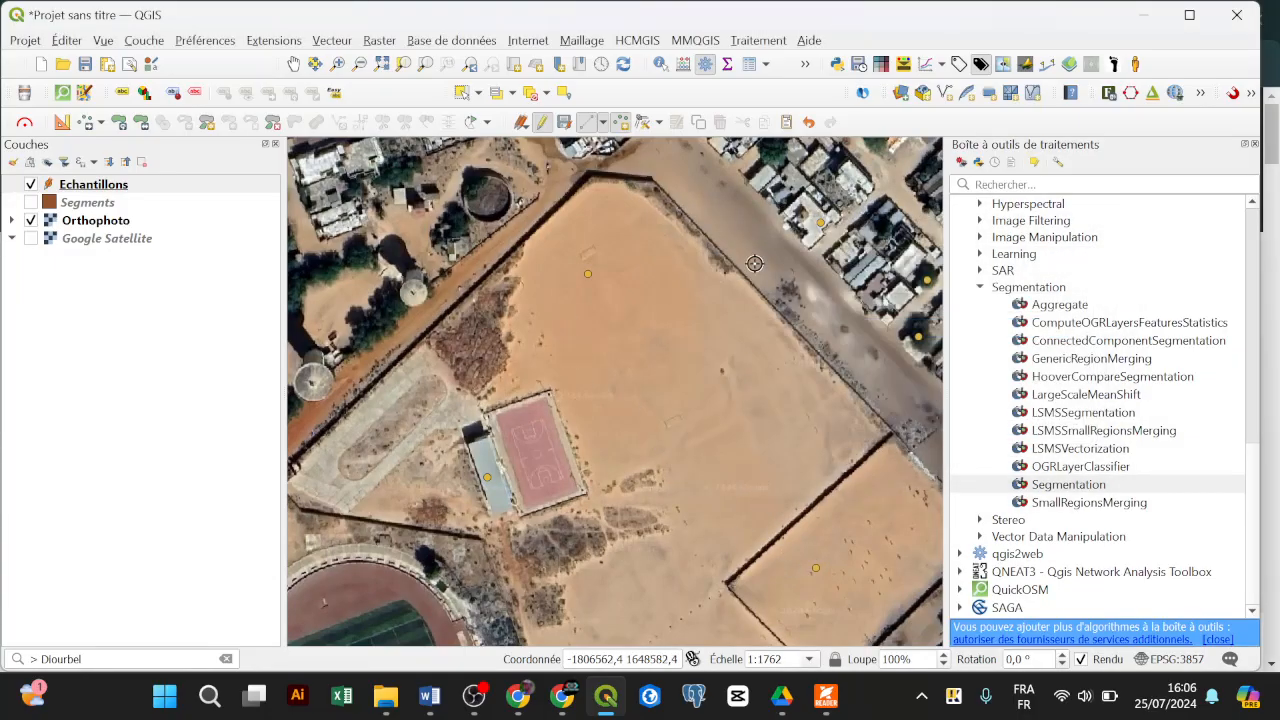
Add a sample point with classe 2 on the sandy road northeast of the walled field, and undo it with the two preceding points
left_click(726, 215)
type("2")
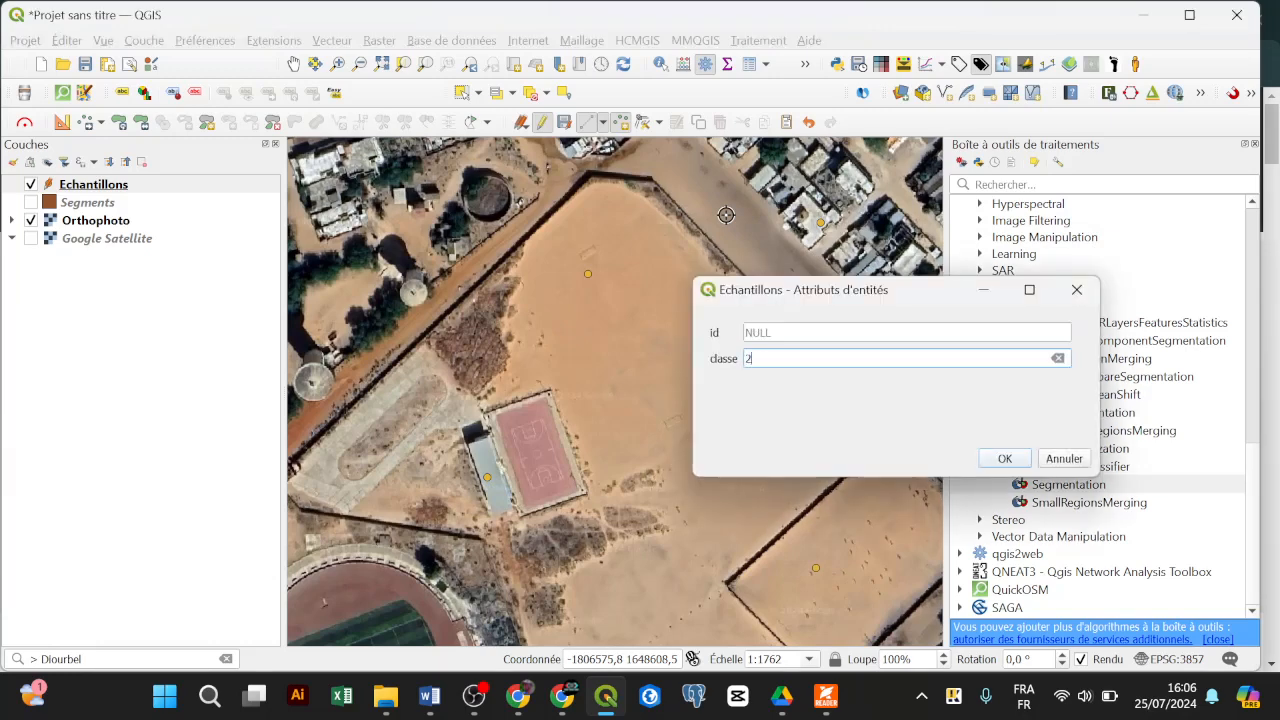
key("Return")
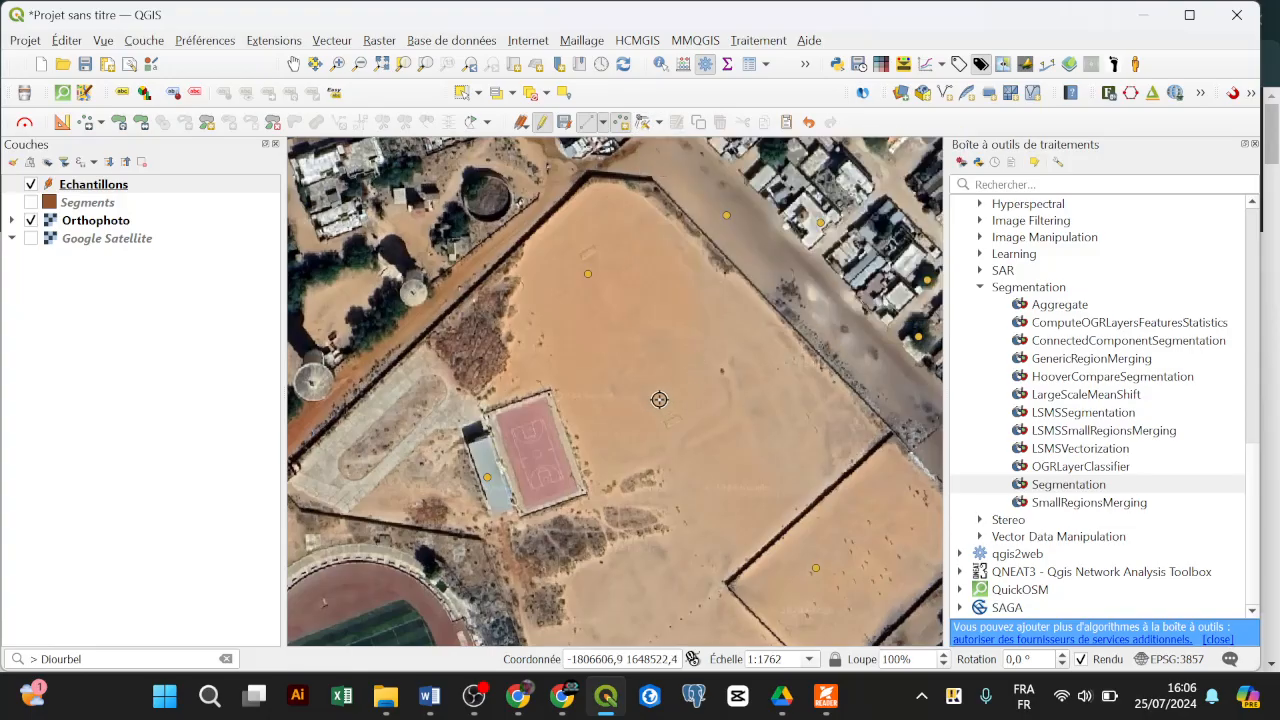
left_click(725, 217)
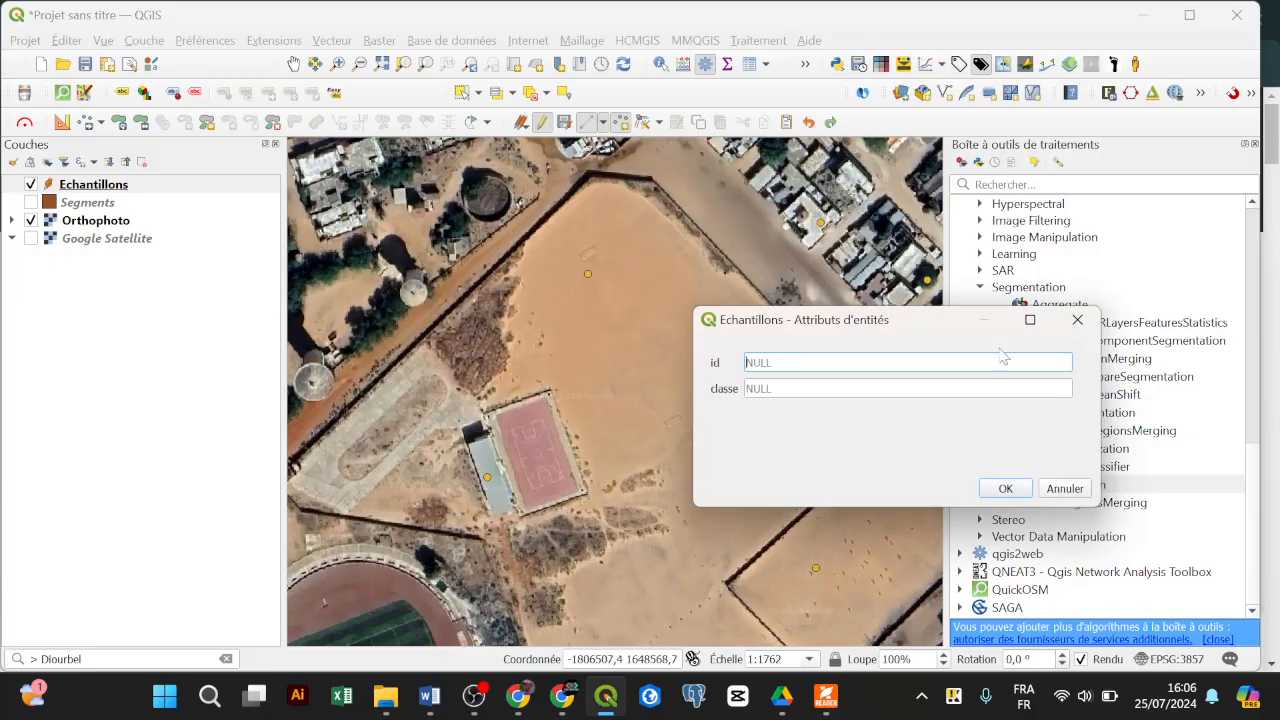
left_click(1077, 320)
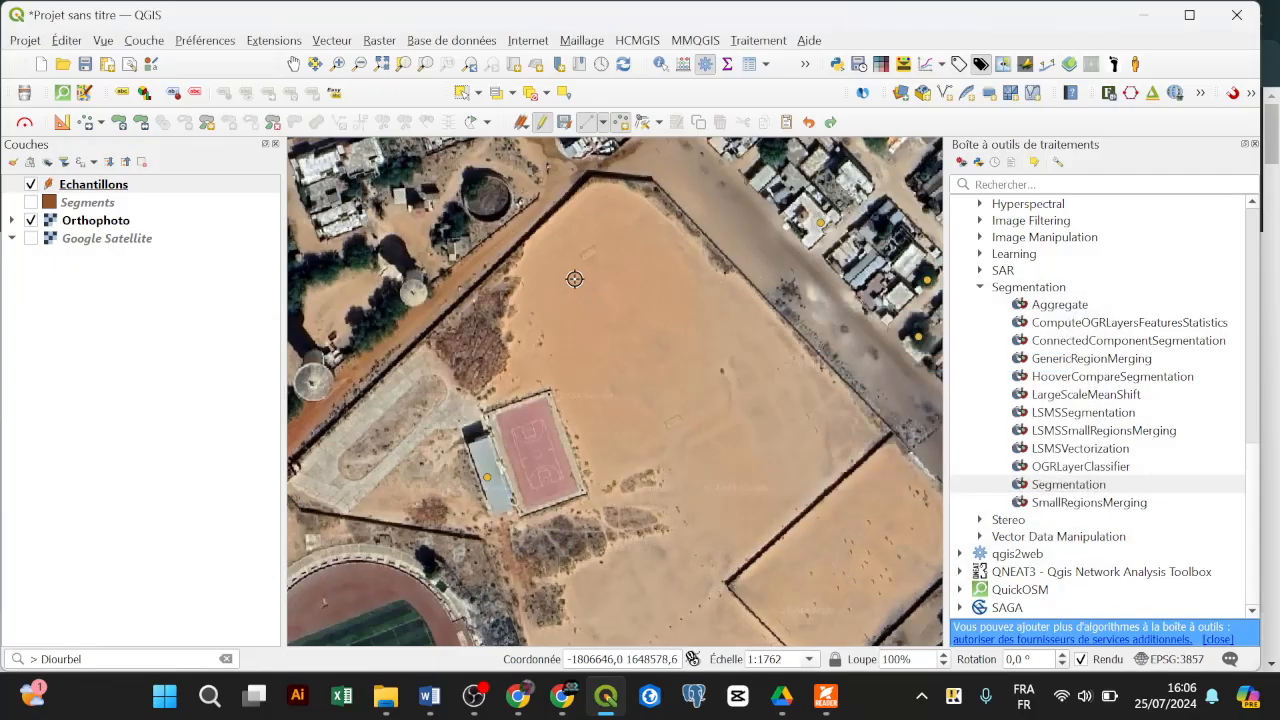
Add sample points with classe 3 on the northern part of the sandy walled field and on the sandy road outside its northern corner
left_click(574, 279)
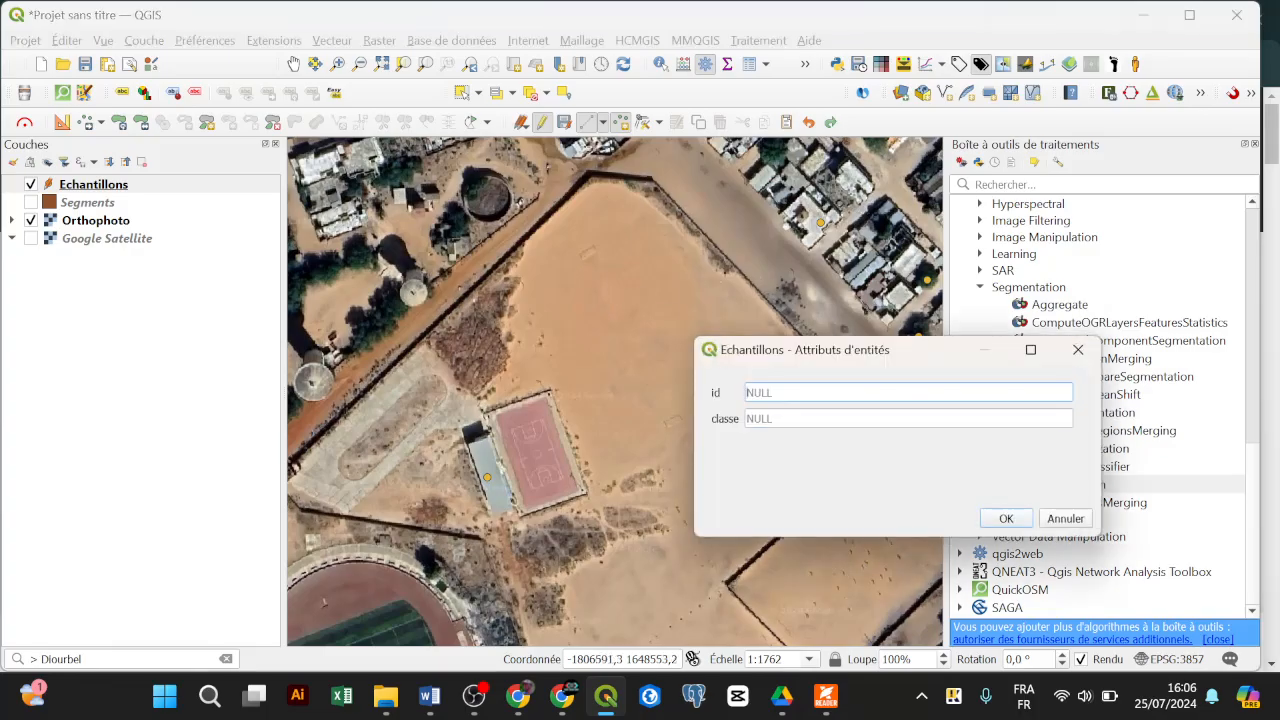
left_click(806, 418)
type("3")
key("Return")
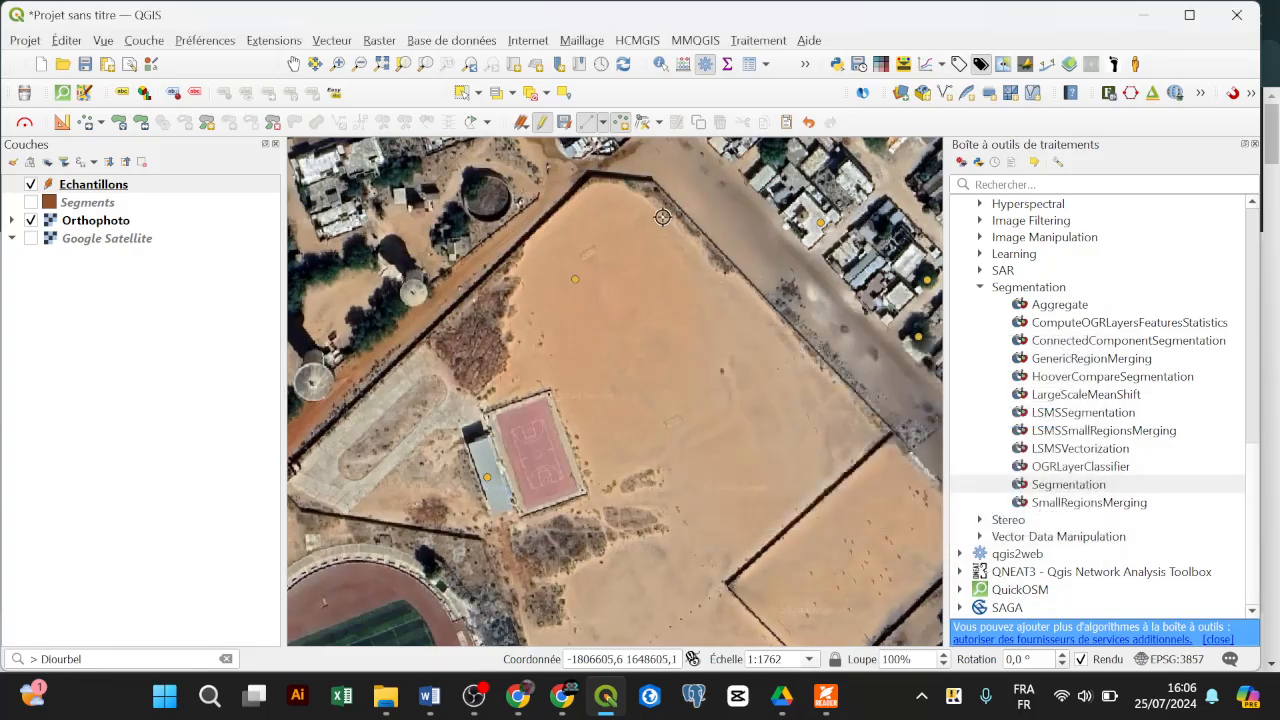
left_click(680, 187)
key("Tab")
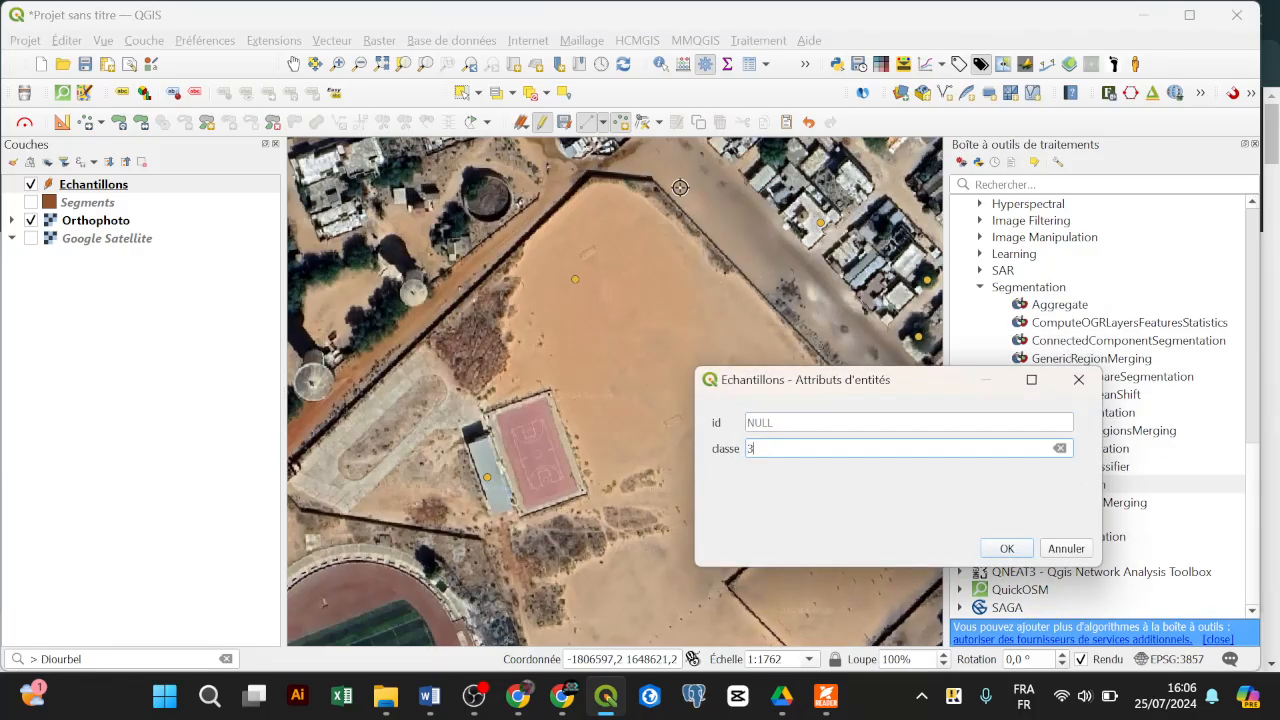
type("3")
key("Return")
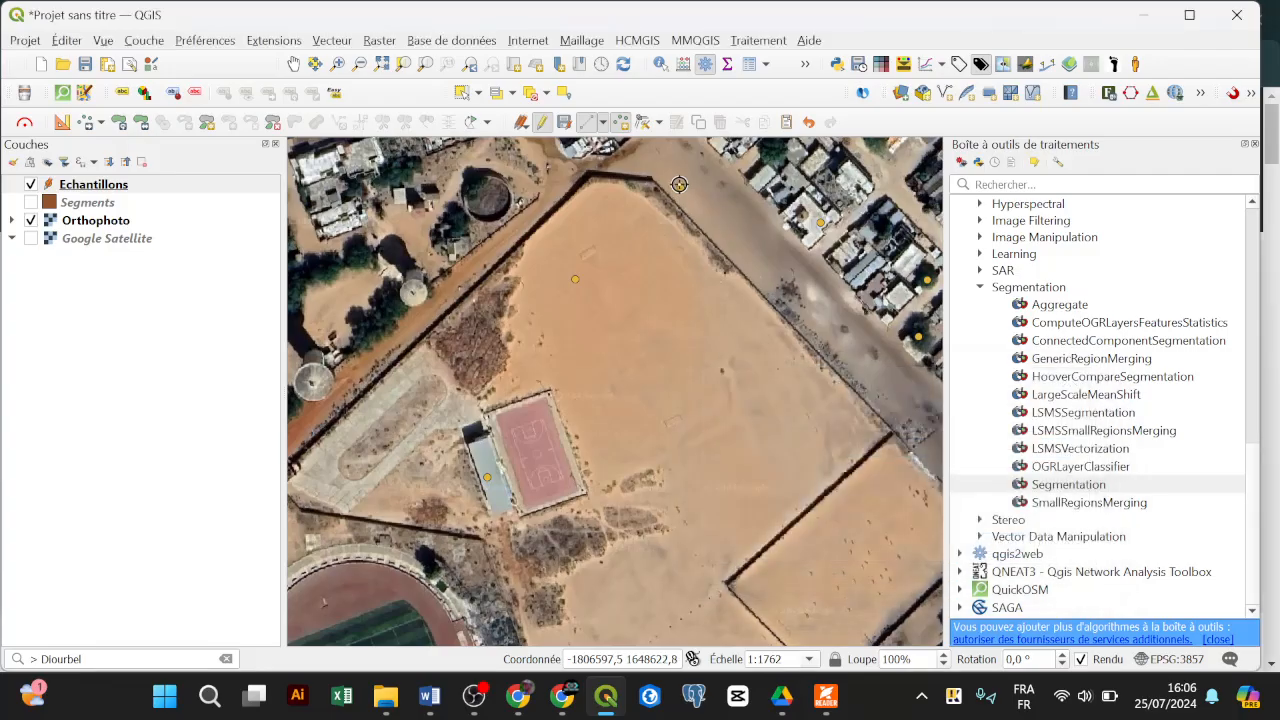
Add sample points with classe 3 in the smaller southeastern enclosure and on the southern part of the sandy field
left_click(826, 549)
type("3")
key("Return")
left_click(640, 585)
type("3")
key("Return")
Add two sample points with classe 3 on the sandy street junctions among the housing blocks at the orthophoto's northeastern corner
scroll(585, 332, "down", 2)
scroll(703, 287, "up", 3)
scroll(700, 300, "up", 2)
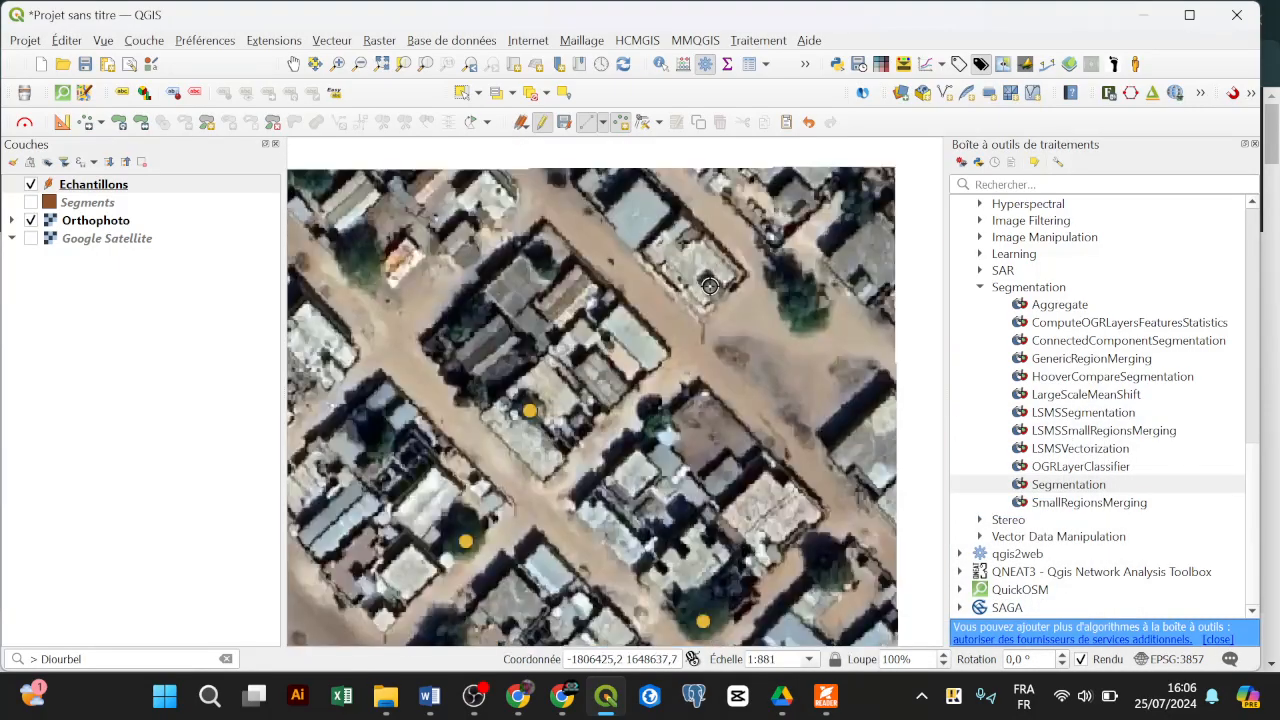
left_click(690, 354)
key("Tab")
type("3")
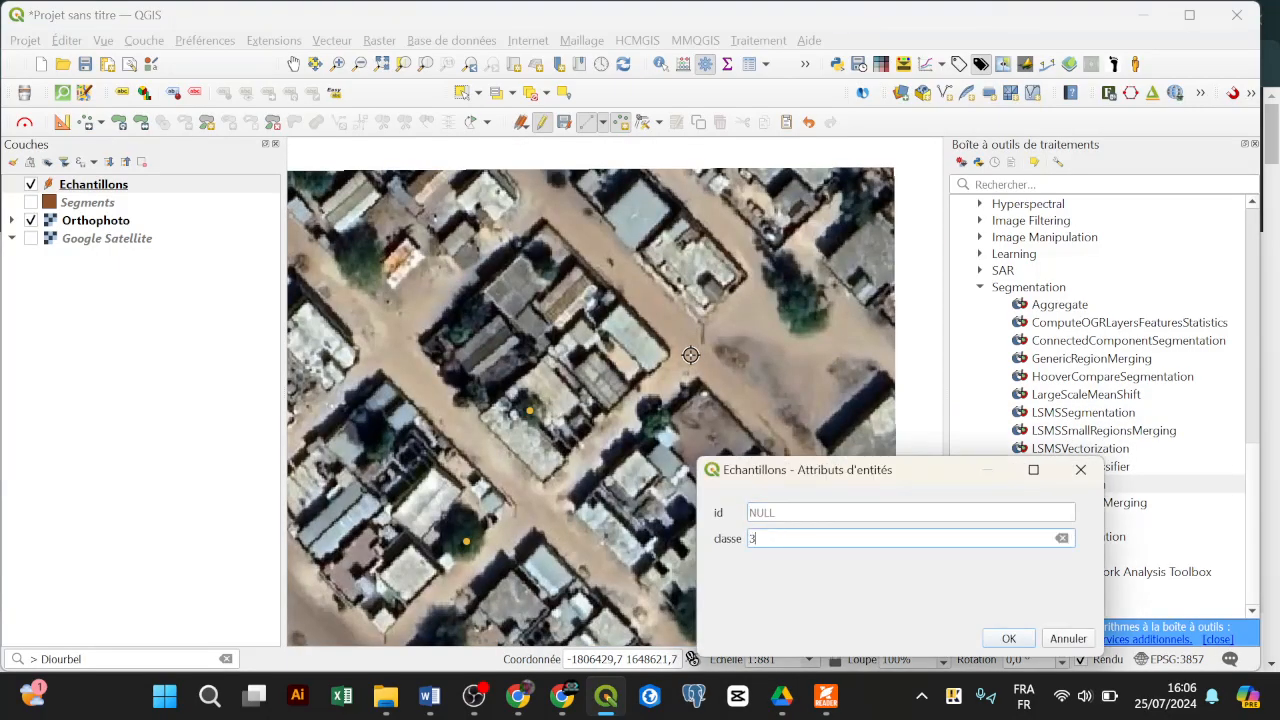
key("Return")
left_click(529, 504)
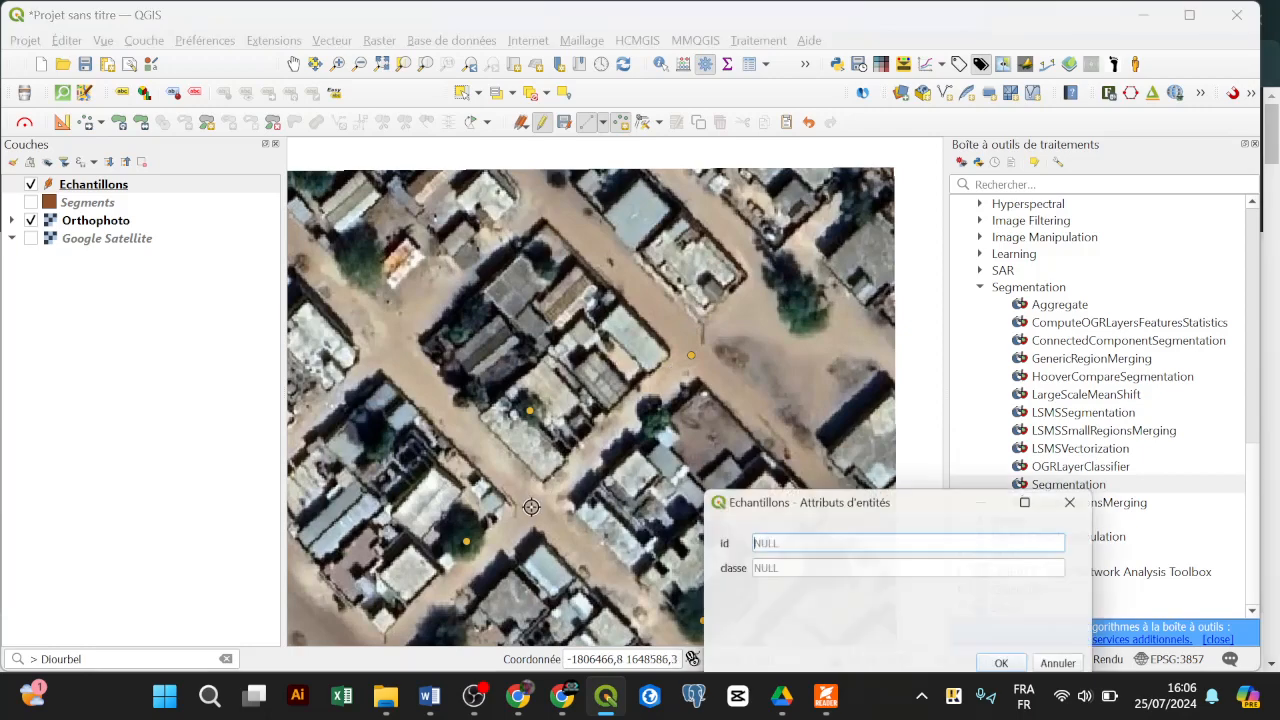
key("Tab")
type("3")
key("Return")
Add a sample point with classe 3 on the bare sandy field at the orthophoto's southwestern edge
scroll(570, 515, "down", 4)
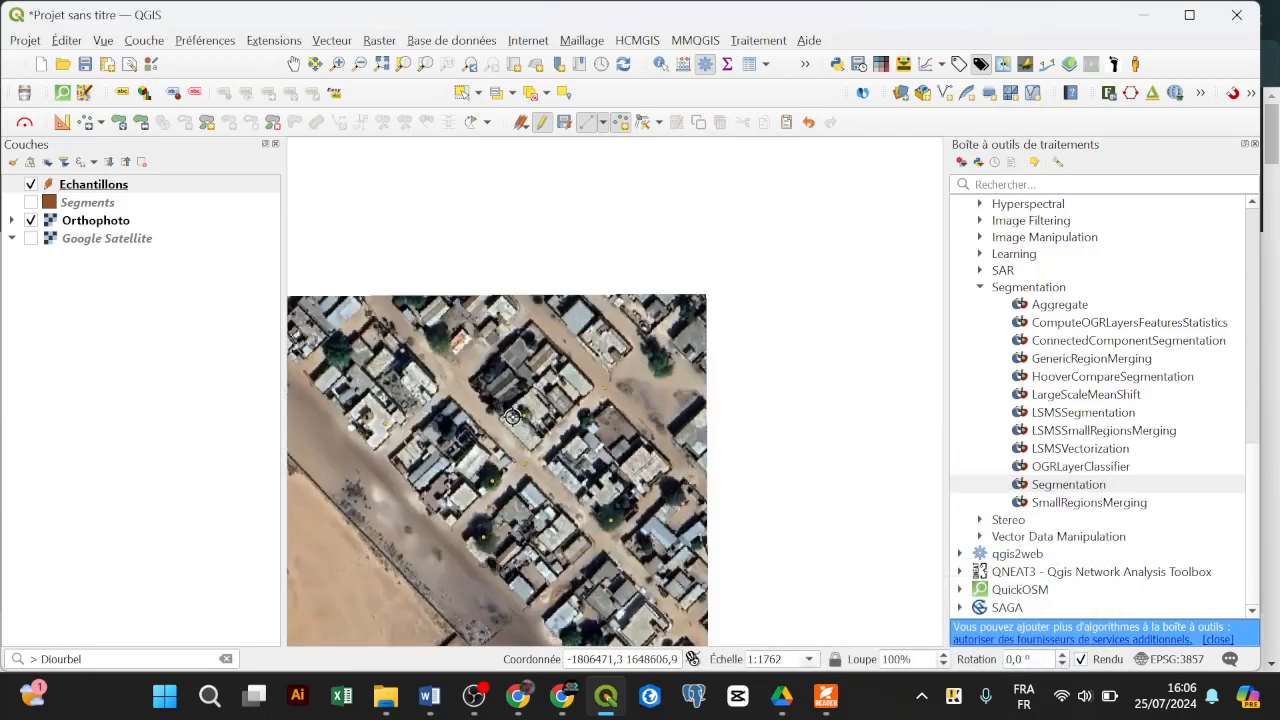
scroll(469, 507, "up", 4)
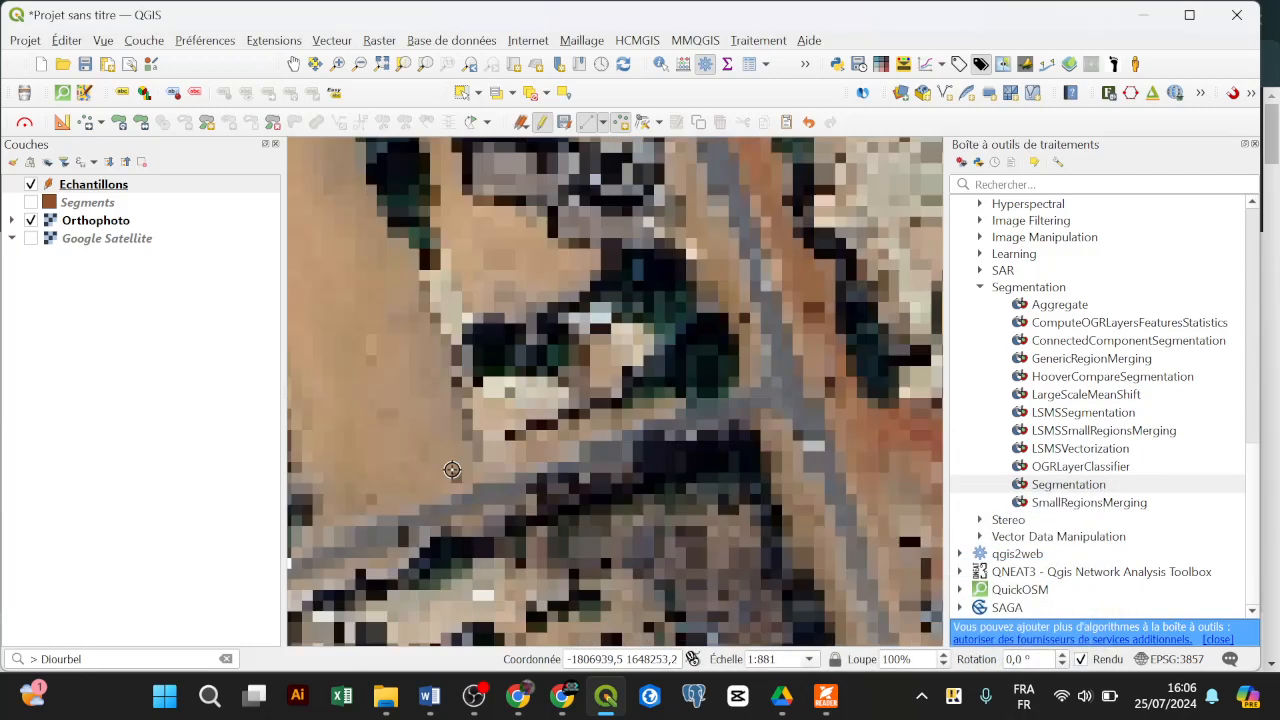
left_click(345, 375)
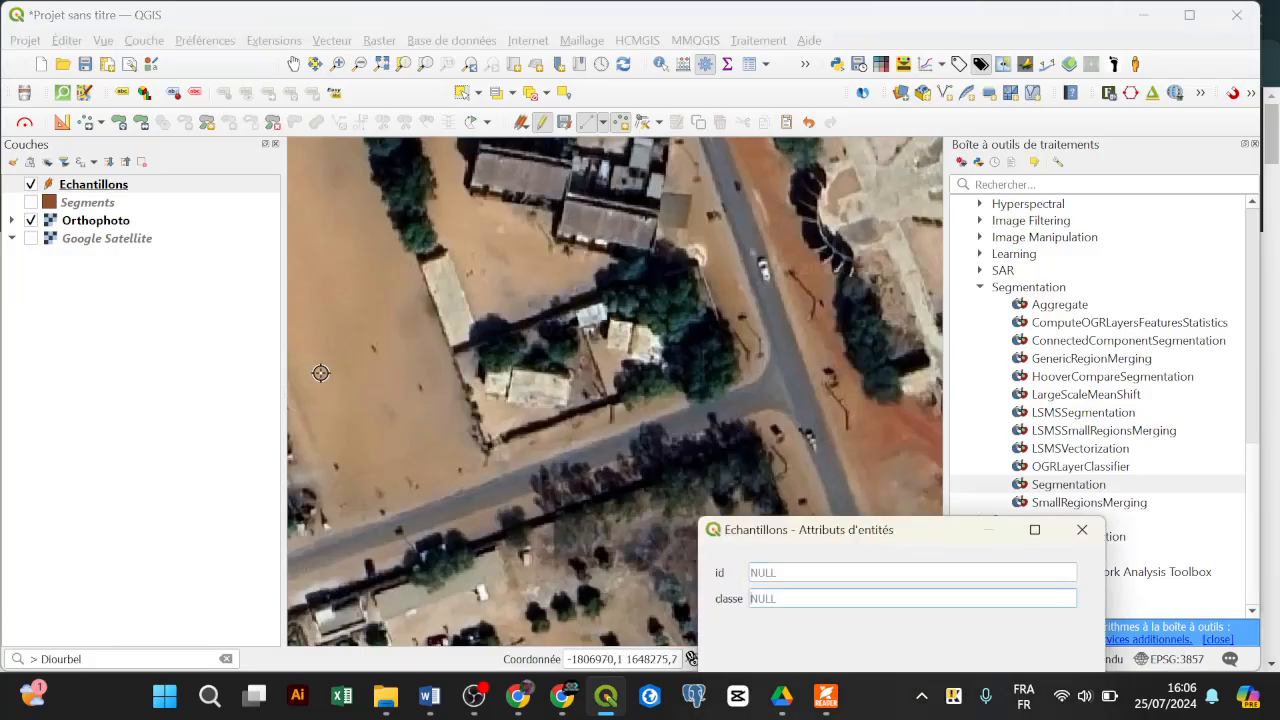
key("Tab")
type("3")
key("Return")
Add a sample point on the sandy verge west of the paved road, and finish editing the Echantillons layer
scroll(575, 418, "down", 2)
scroll(560, 300, "up", 2)
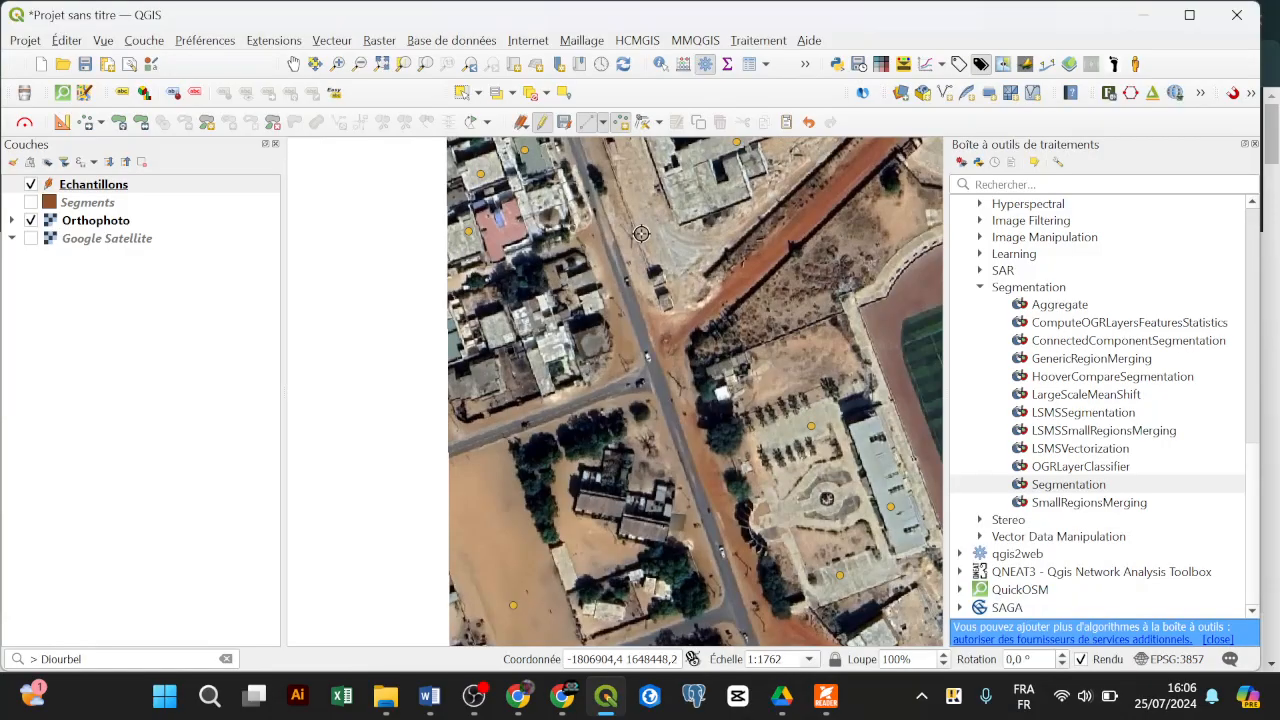
left_click(597, 252)
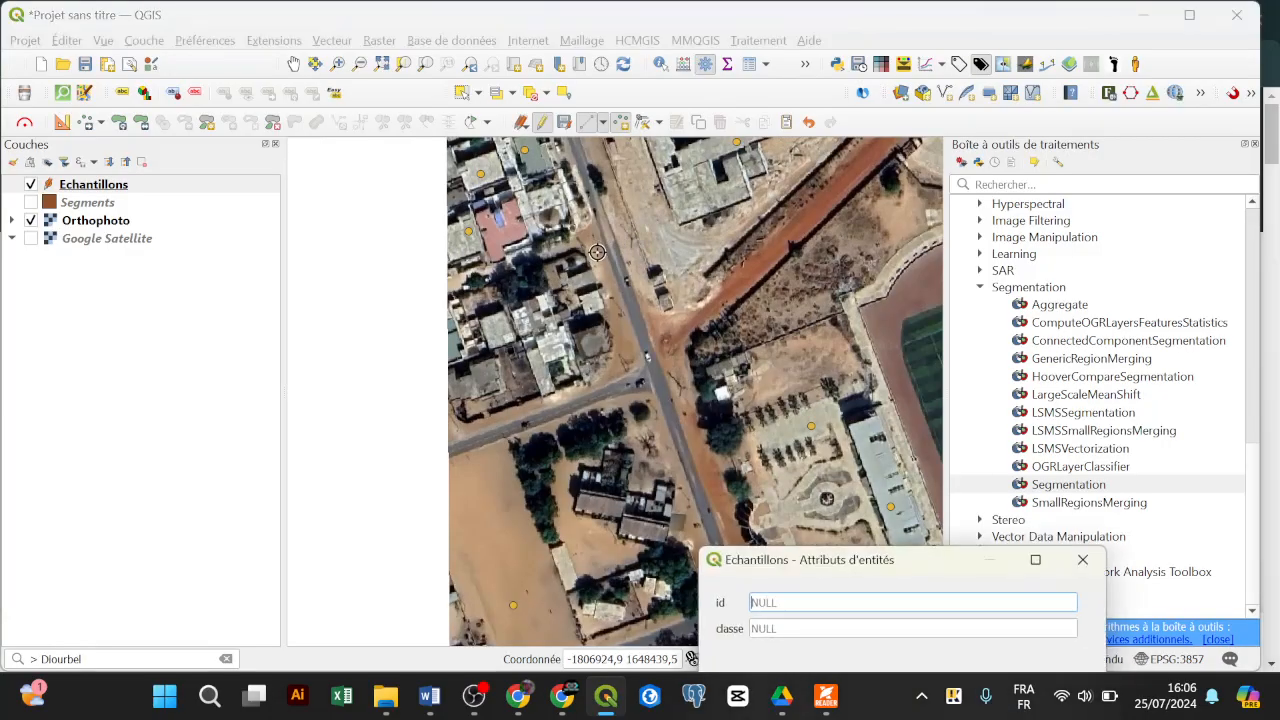
key("Tab")
type("1")
key("Return")
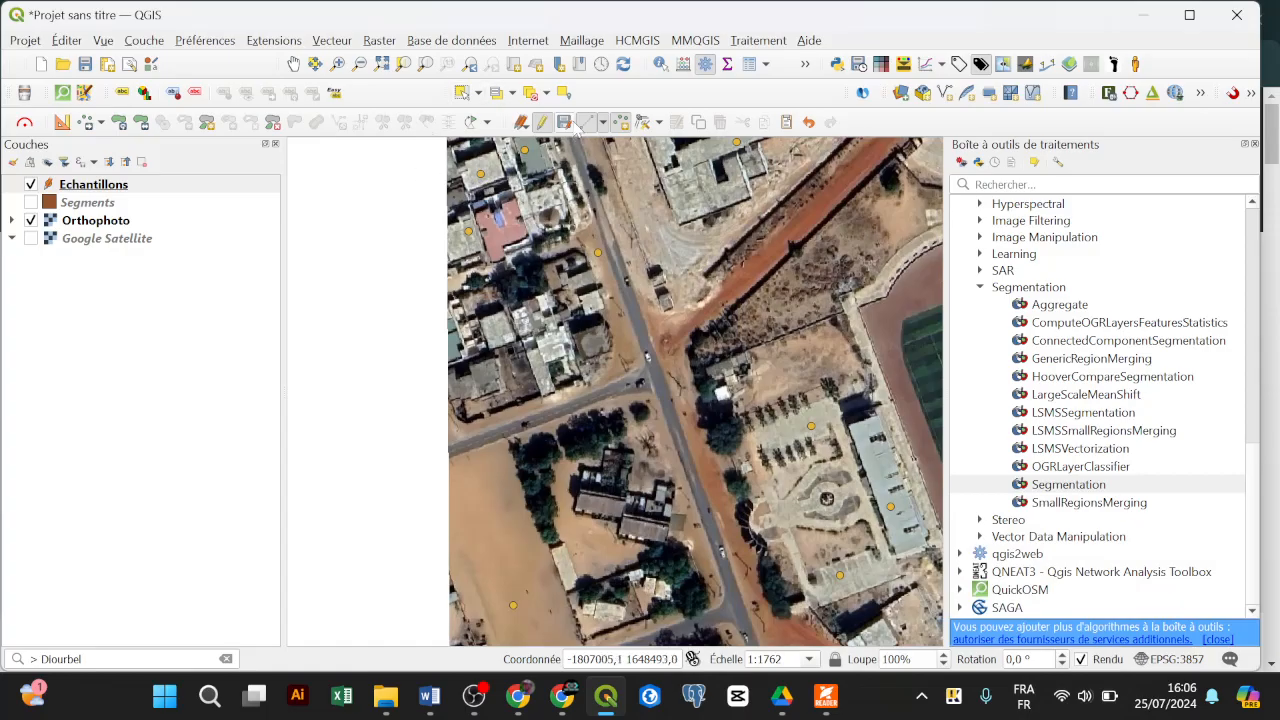
left_click(541, 121)
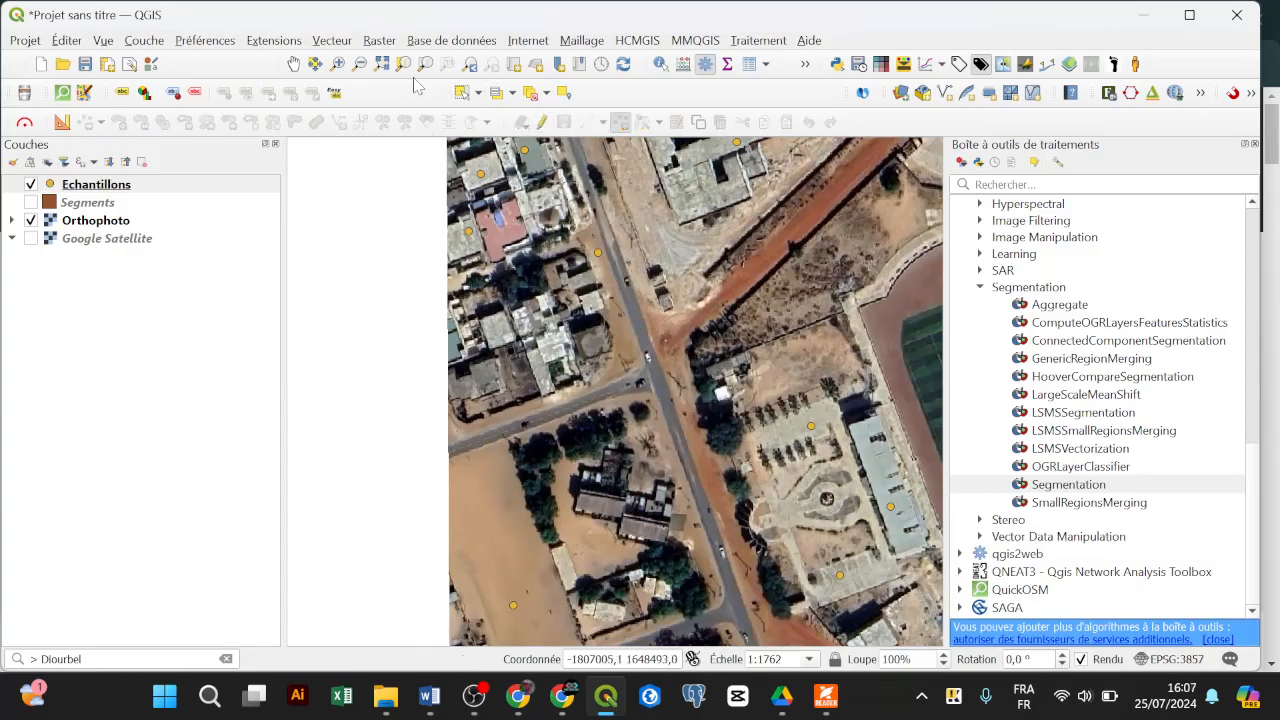
Zoom to the Orthophoto extent and examine the Echantillons attribute table sorted by classe
left_click(100, 221)
right_click(112, 222)
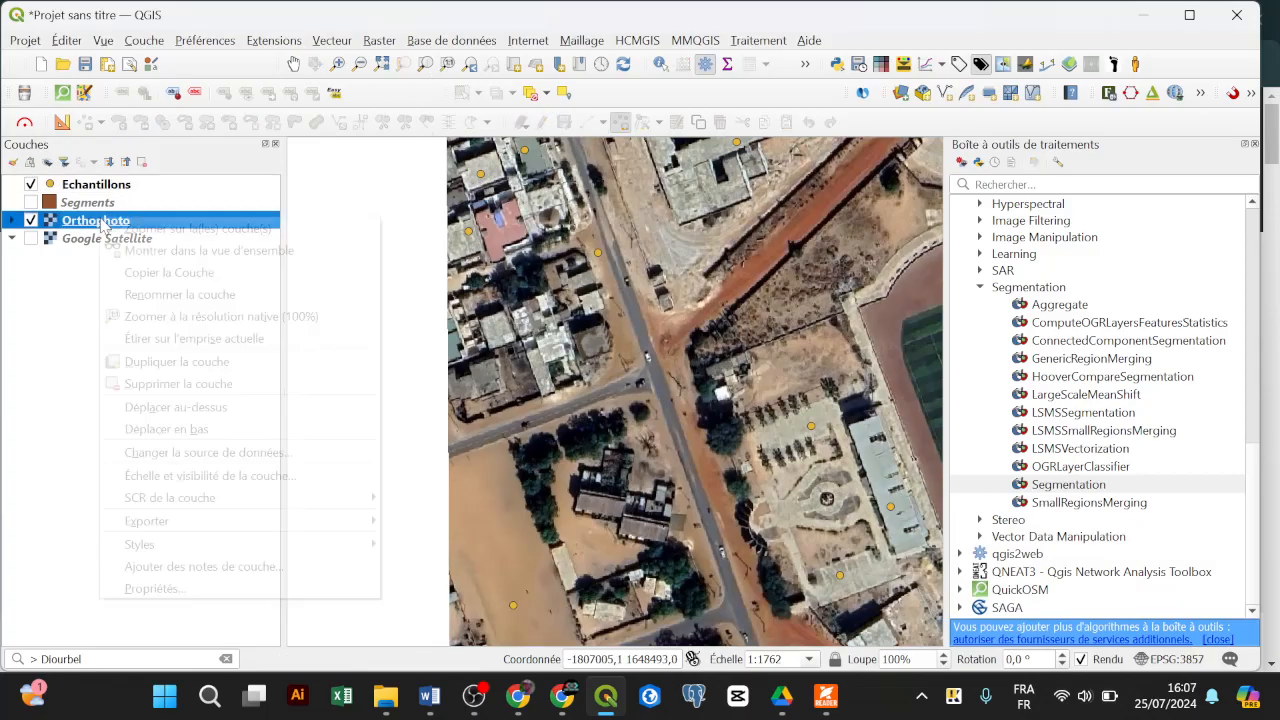
left_click(165, 229)
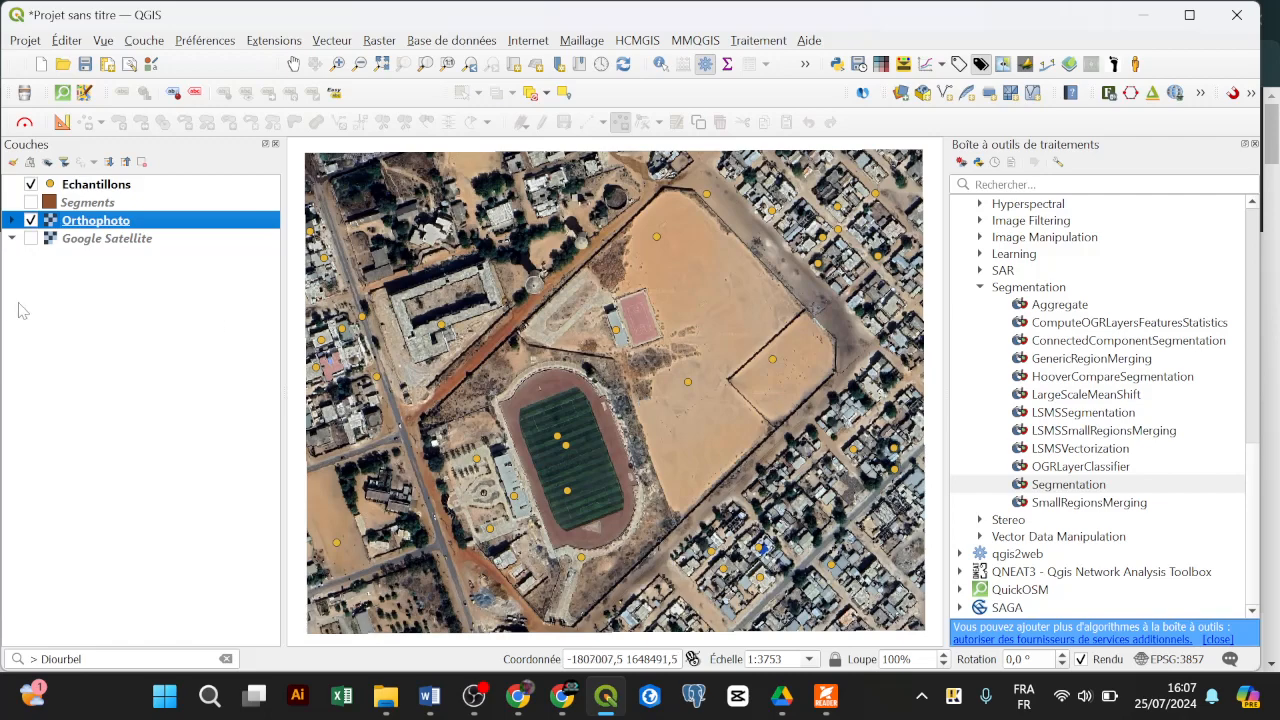
right_click(100, 186)
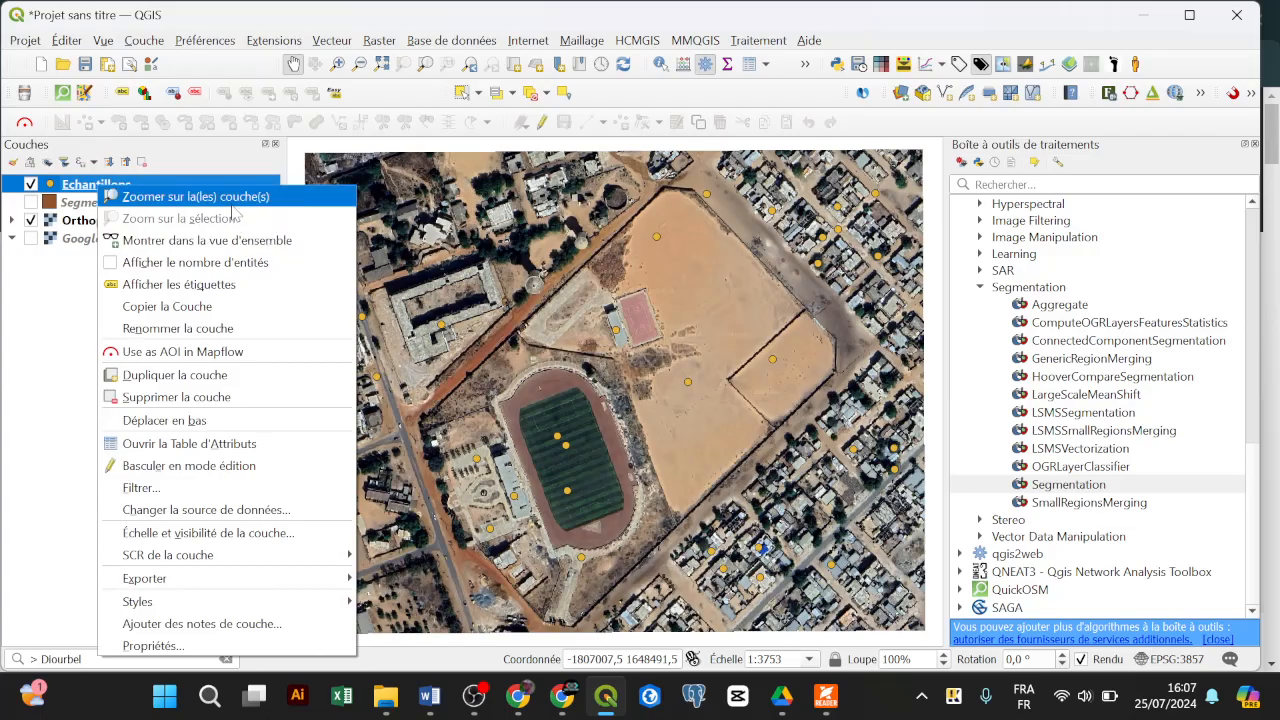
left_click(749, 65)
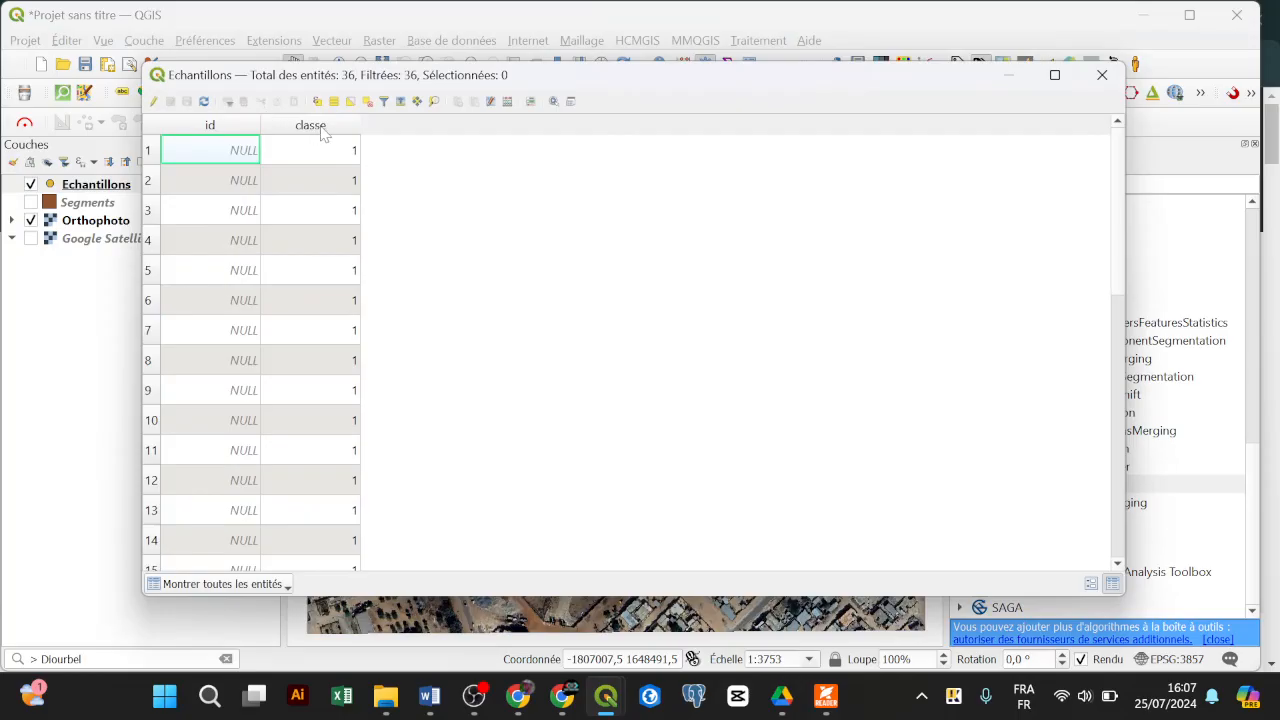
left_click(323, 128)
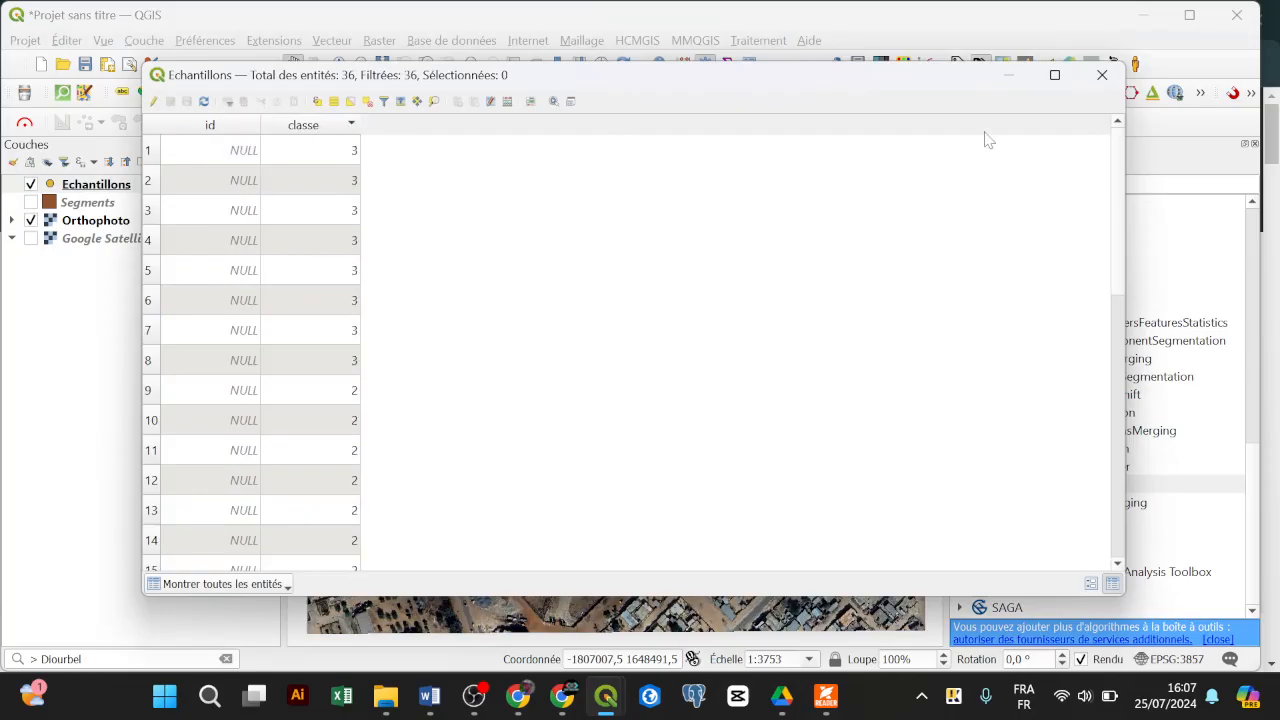
left_click(1102, 75)
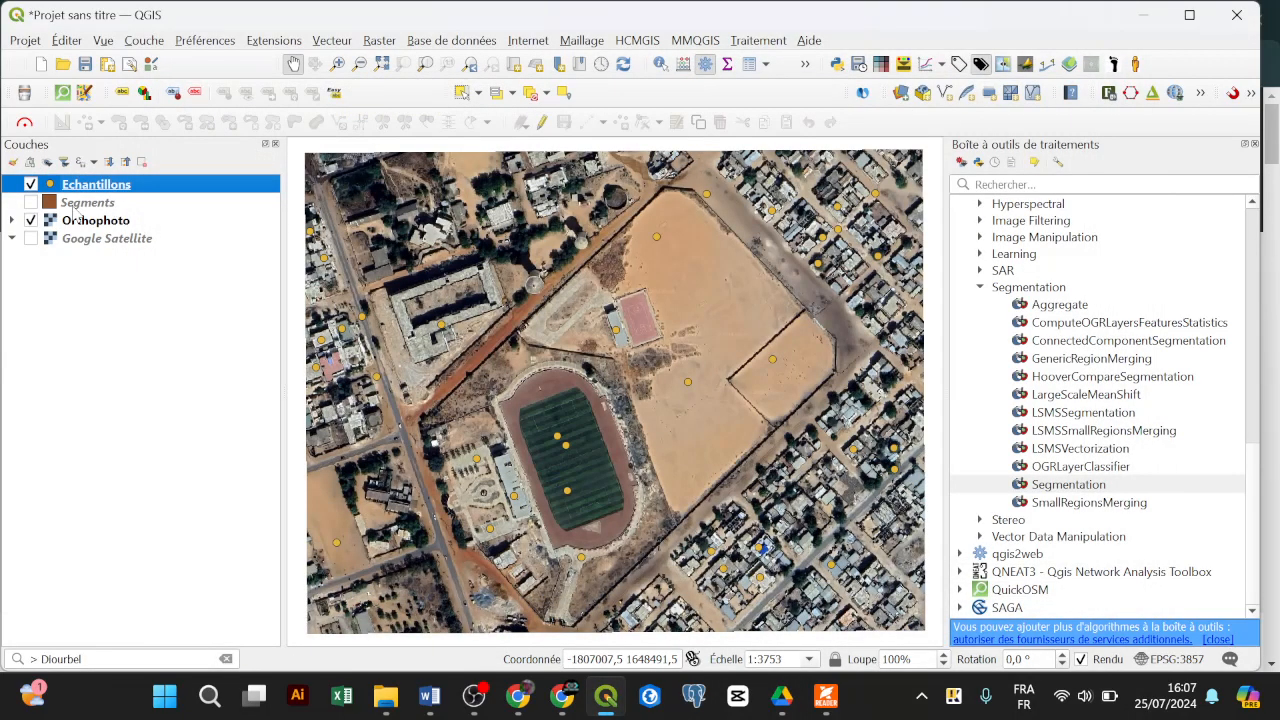
Hide Echantillons, show Segments, and examine the Segments attribute table and the Orthophoto's bands
left_click(31, 185)
left_click(31, 203)
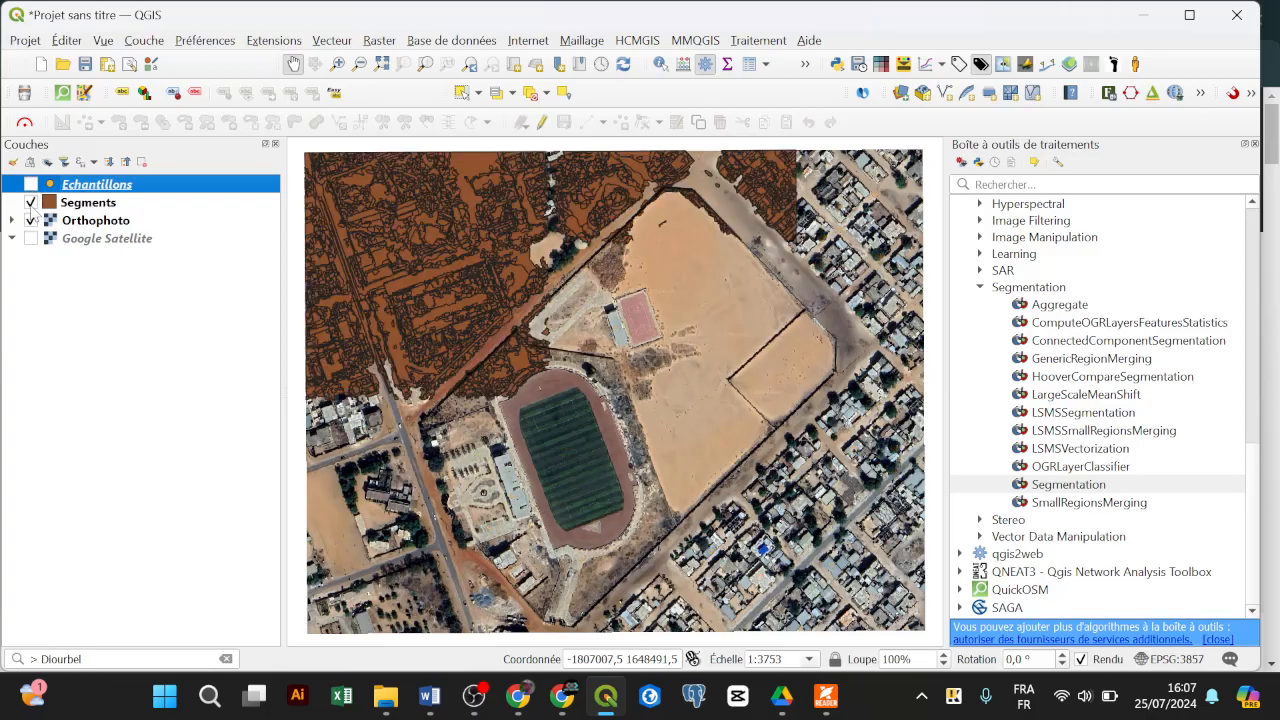
left_click(75, 203)
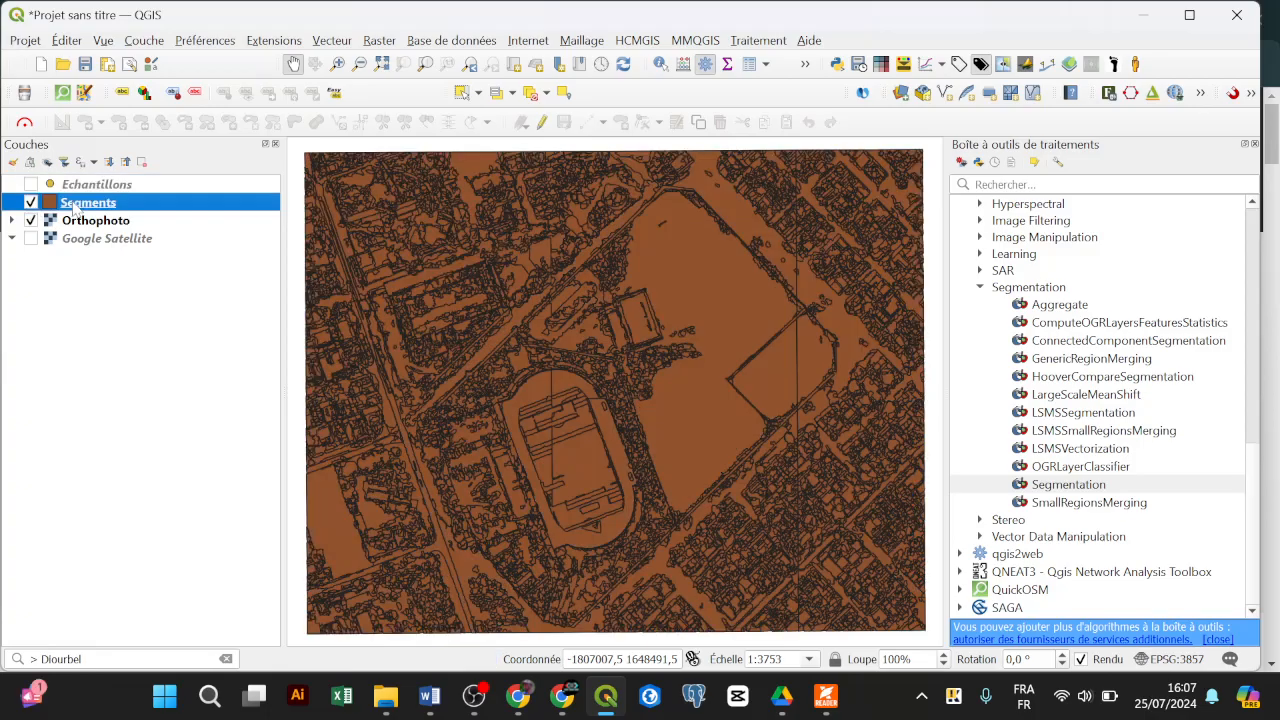
left_click(749, 64)
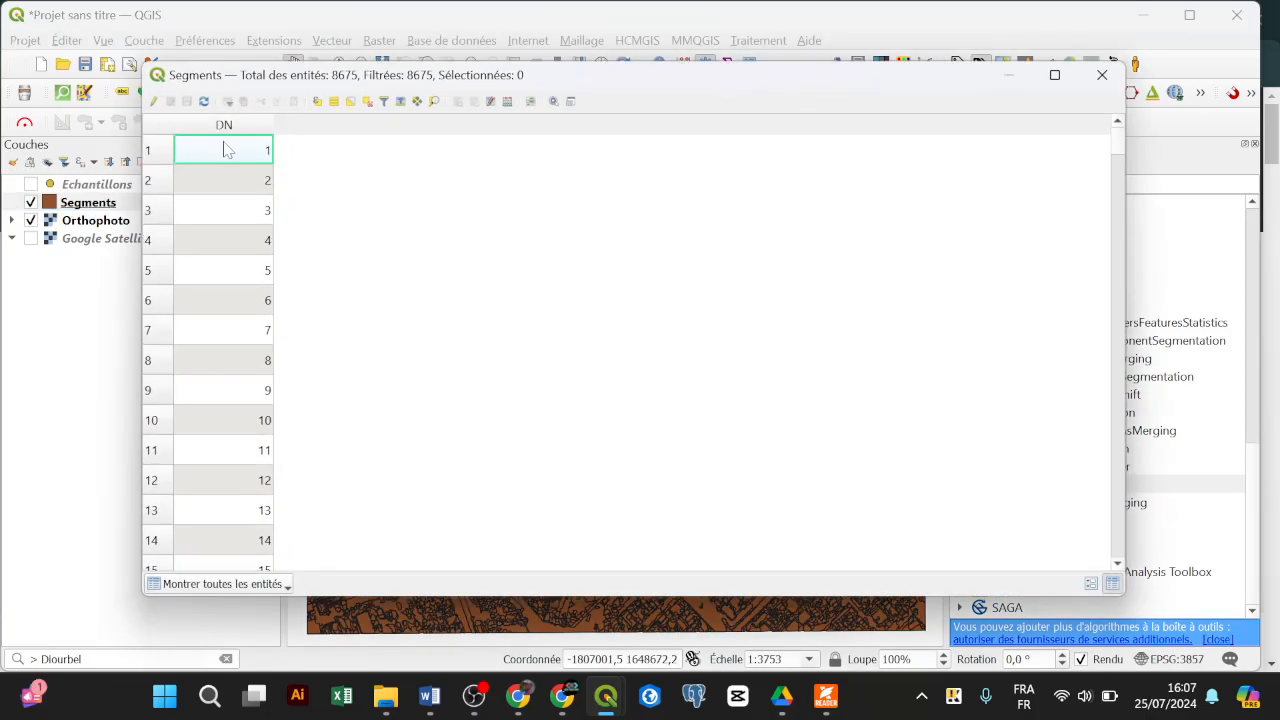
left_click_drag(271, 128, 235, 170)
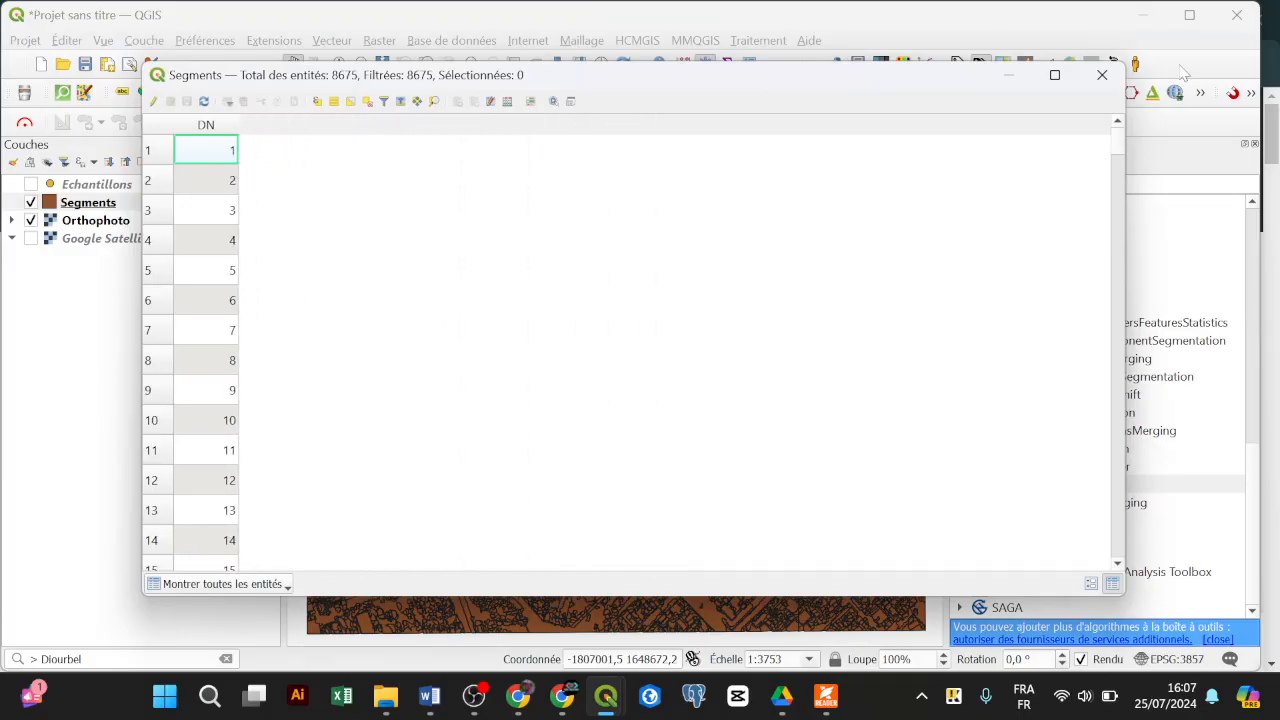
left_click(1101, 74)
left_click(12, 221)
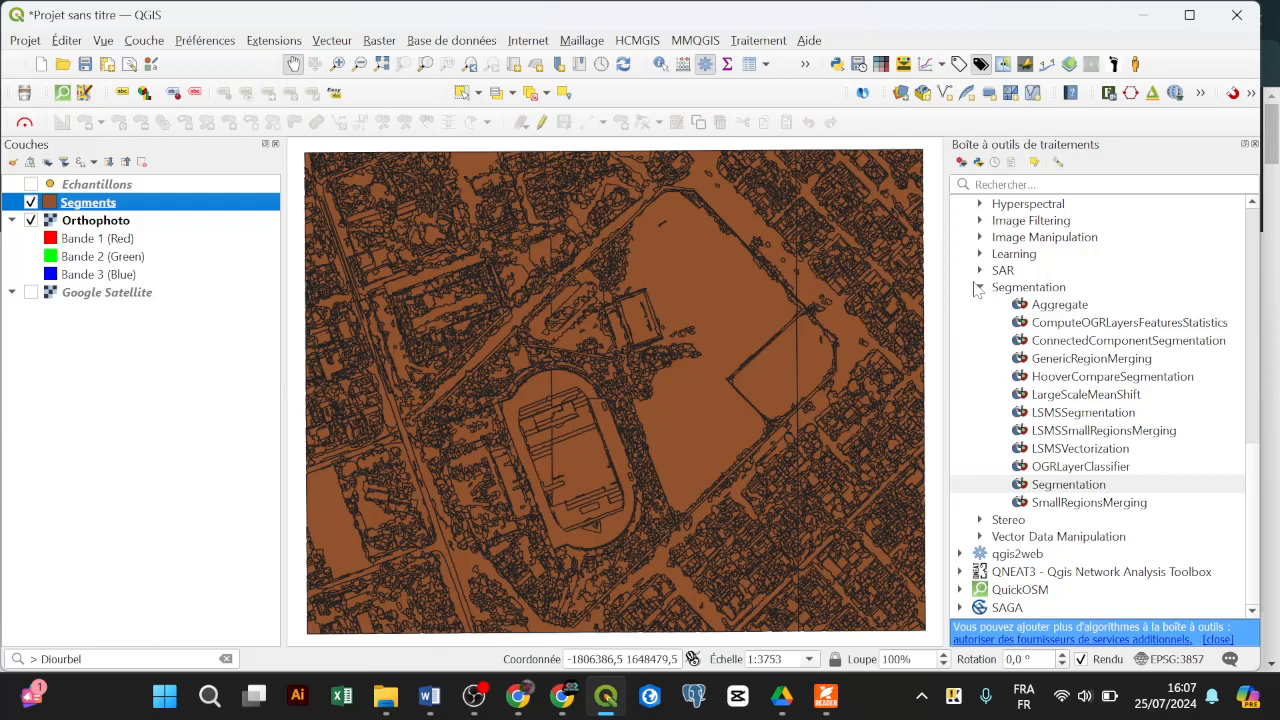
Find the OTB ZonalStatistics algorithm in the processing toolbox and open it
left_click(980, 239)
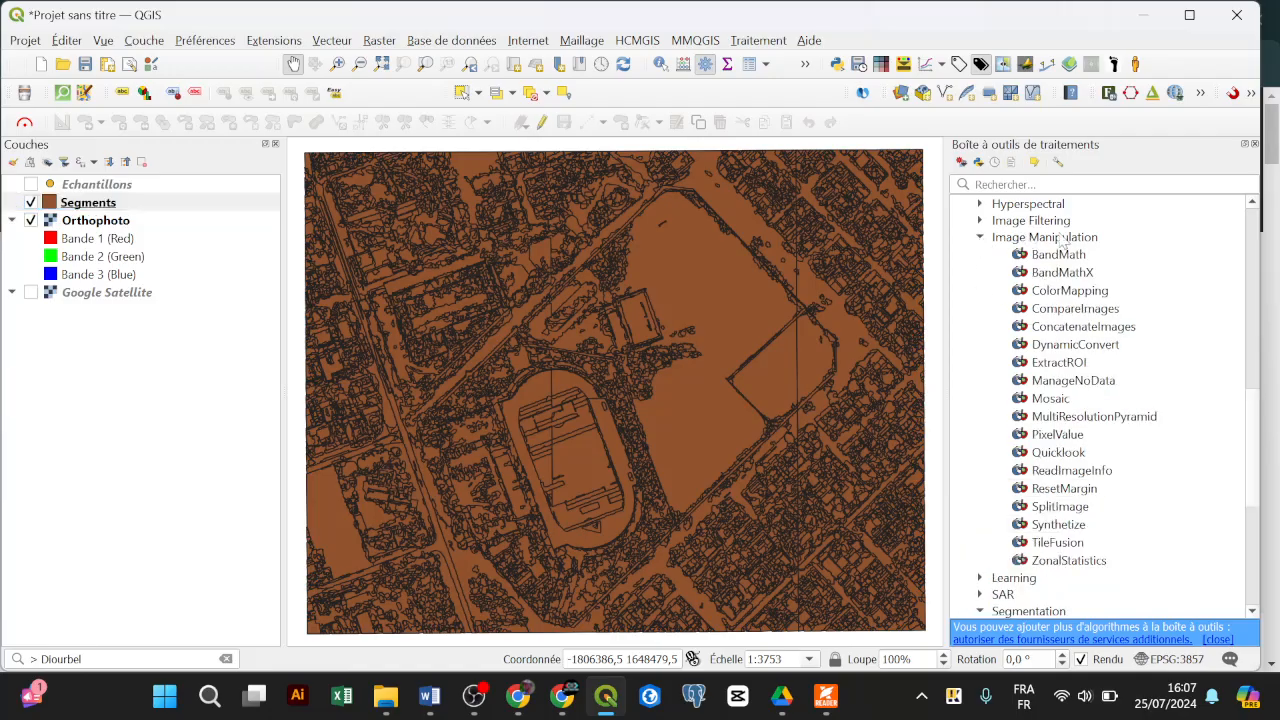
left_click(1068, 562)
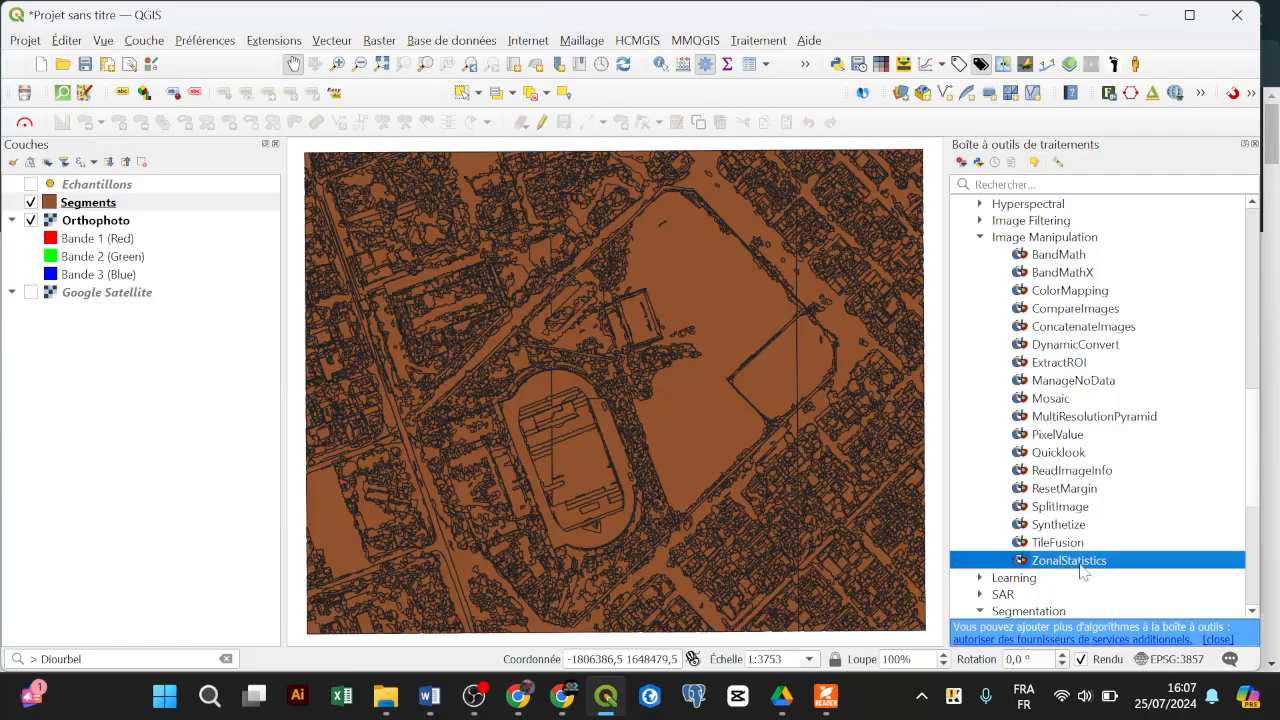
left_click(1035, 184)
type("Zonal")
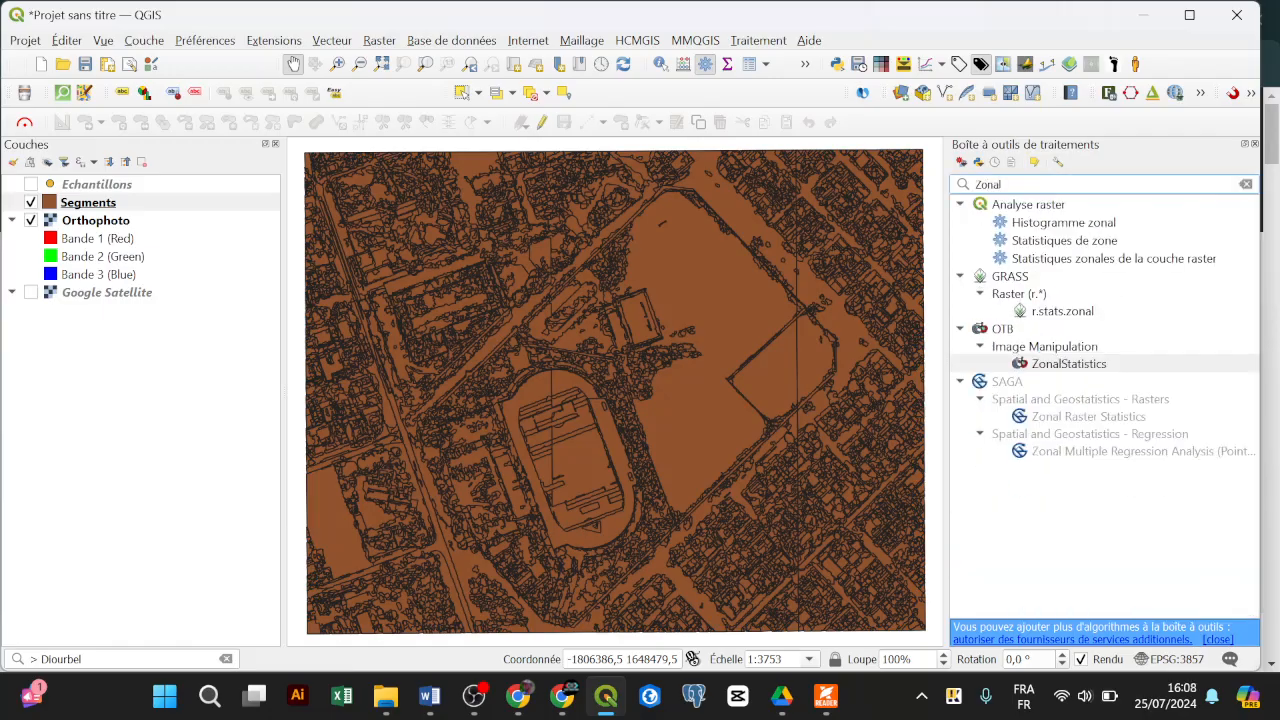
type("s")
left_click(1101, 300)
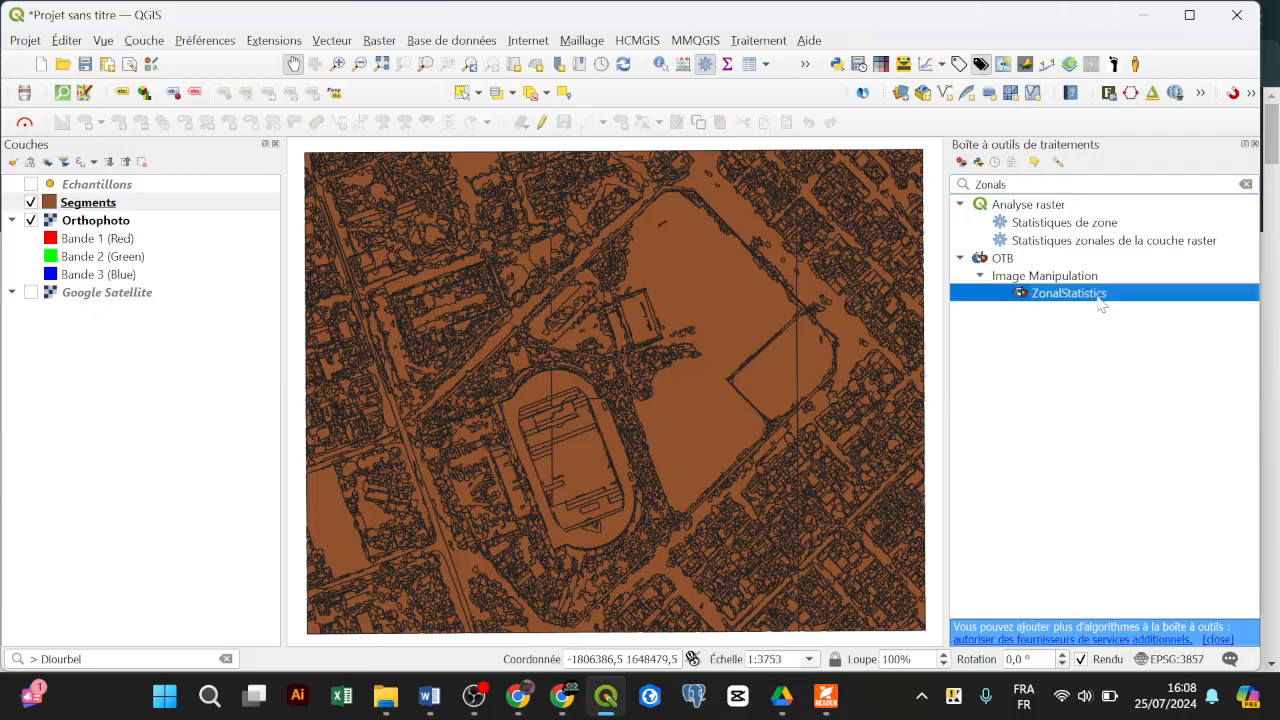
double_click(1104, 298)
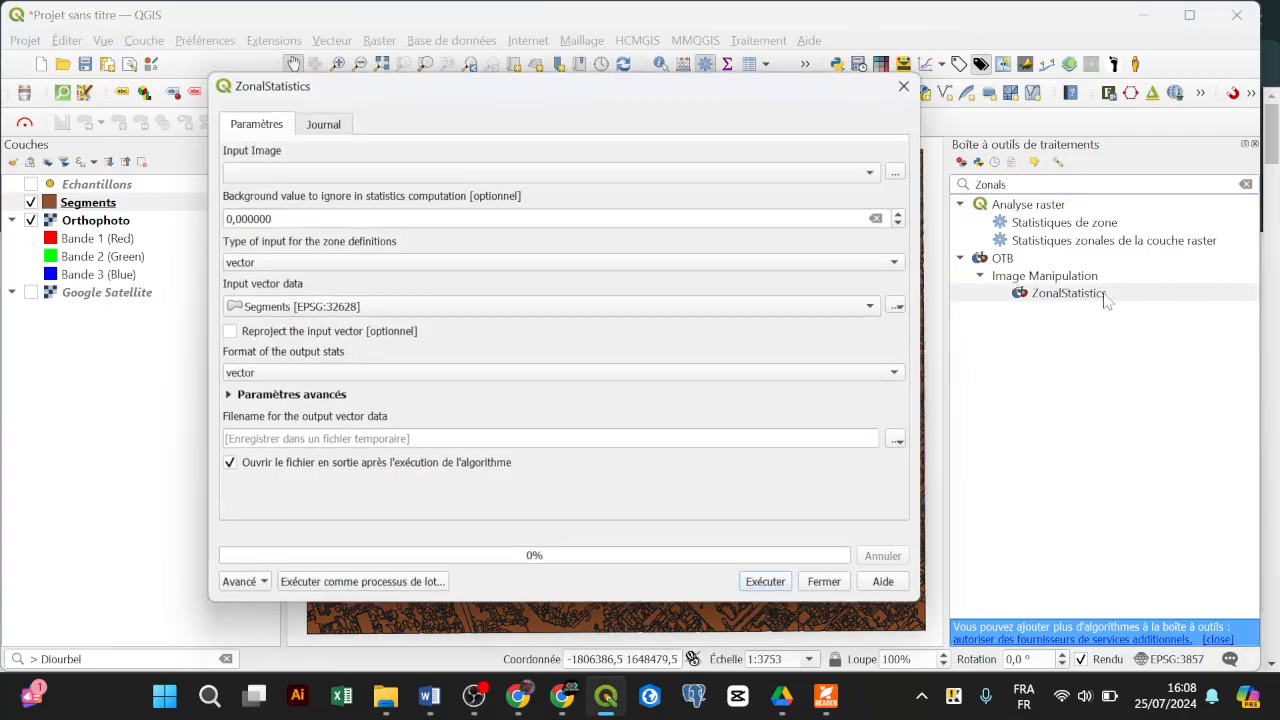
Set Orthophoto as the ZonalStatistics input image and Segments as the input vector data
left_click(414, 172)
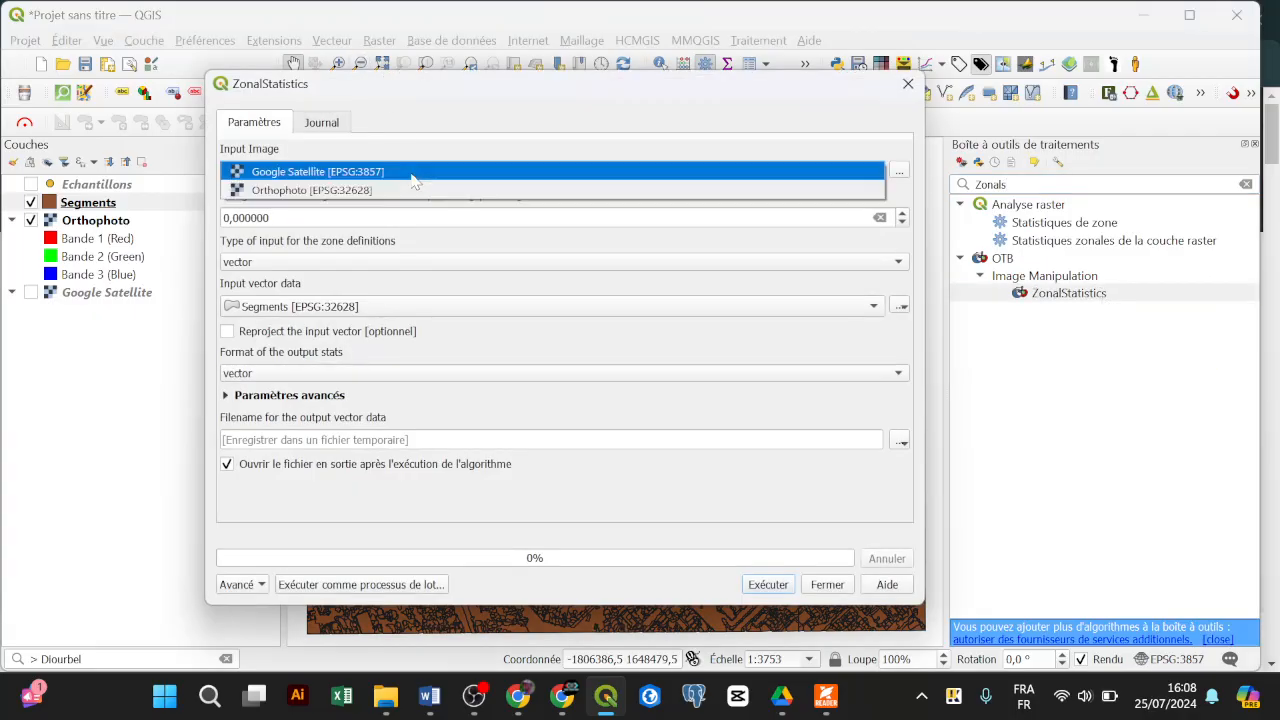
left_click(410, 189)
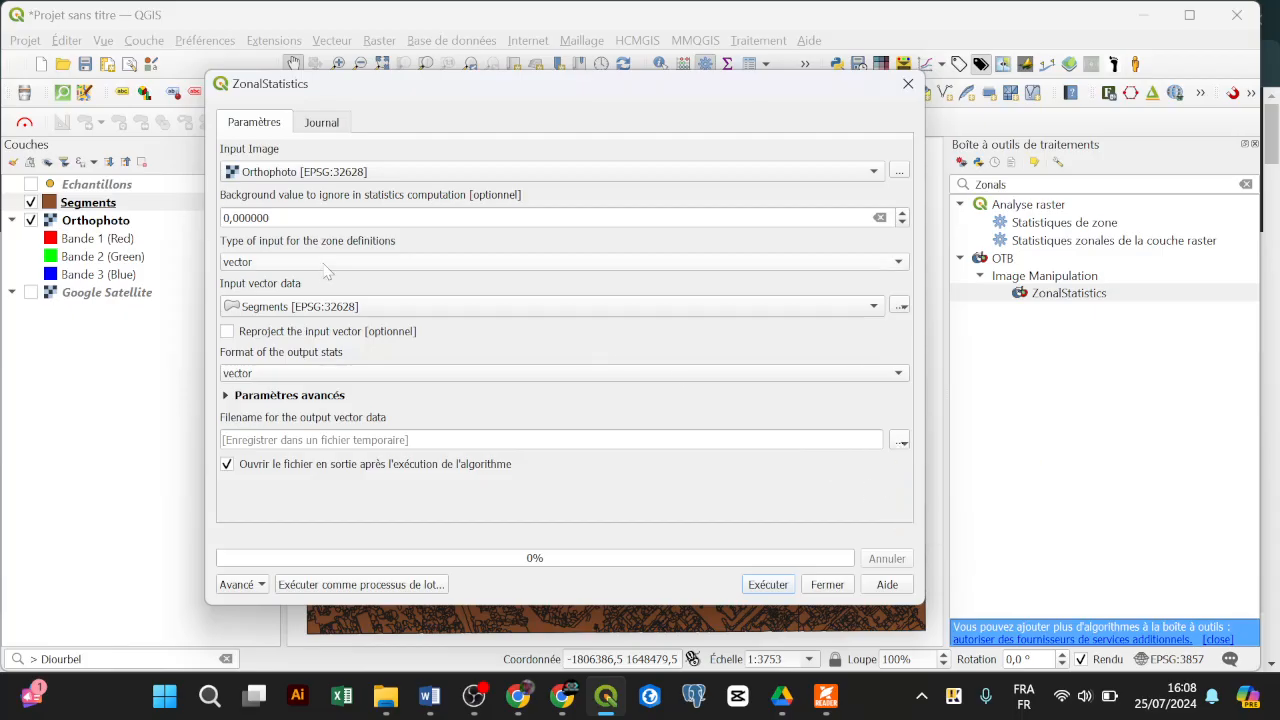
left_click(331, 316)
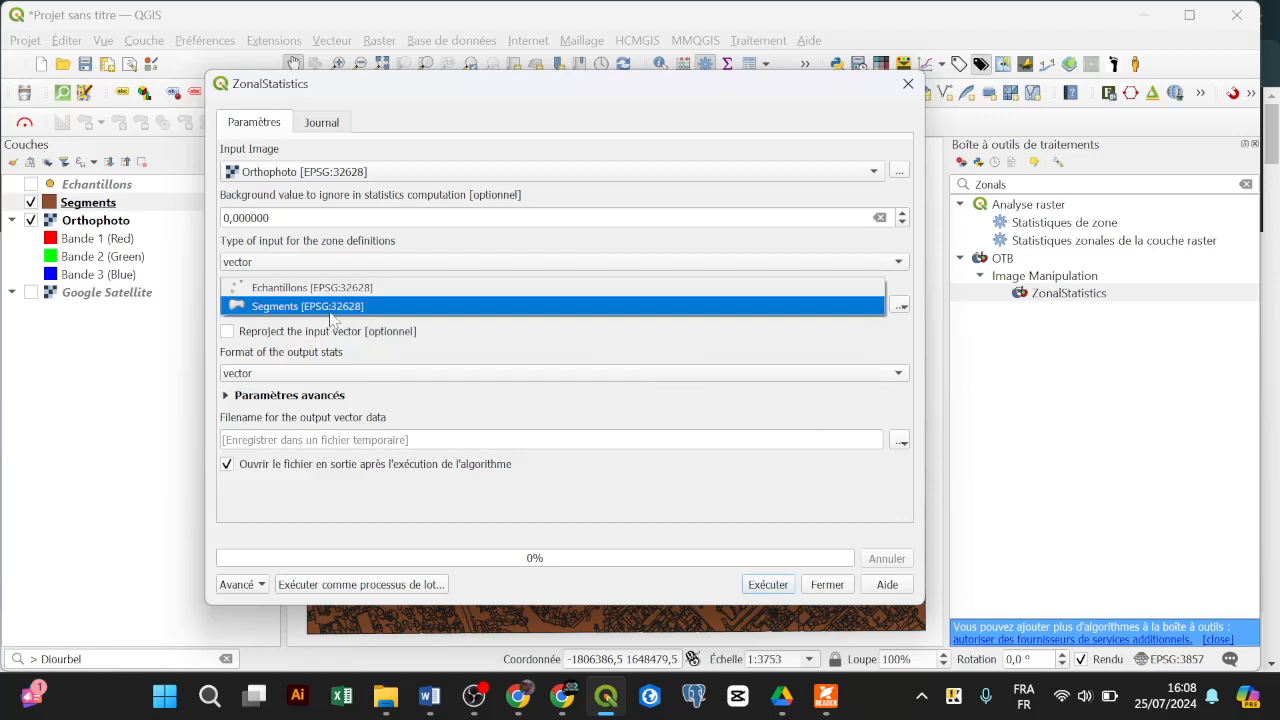
left_click(331, 311)
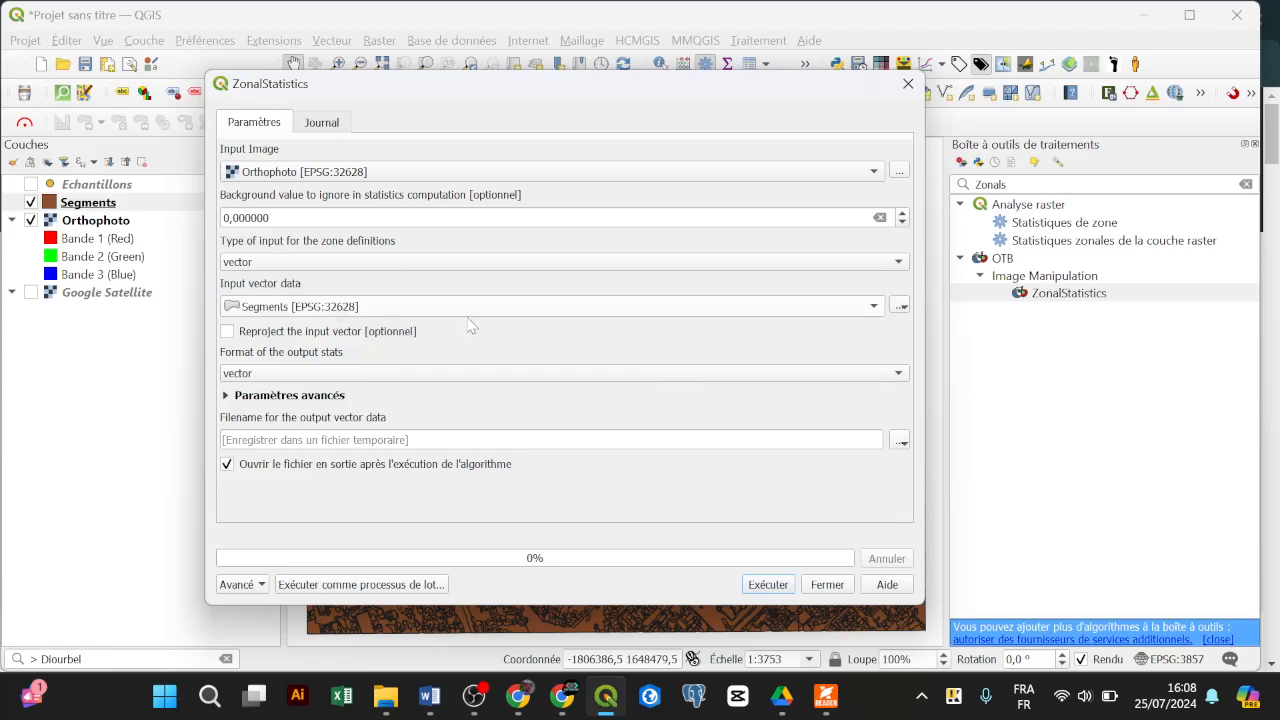
Save the output vector data as Segments_statistiques.shp in the SEGMENTATION folder and run ZonalStatistics
left_click(899, 441)
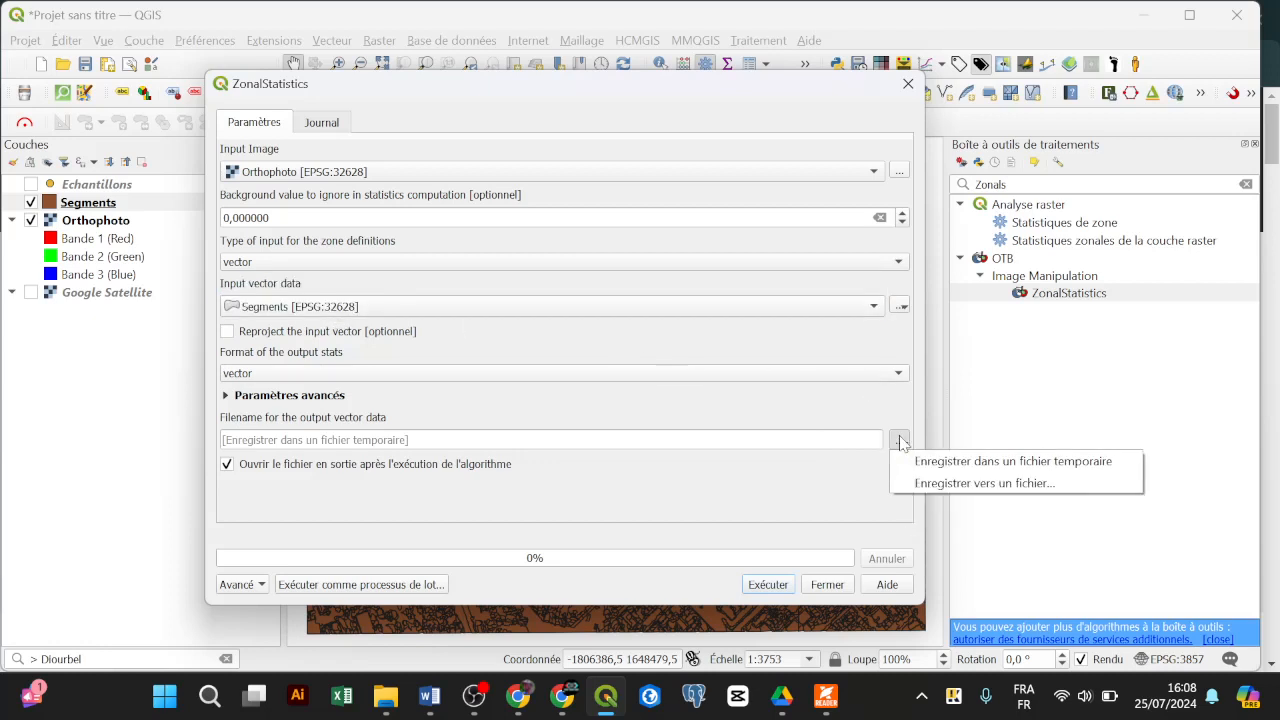
left_click(979, 485)
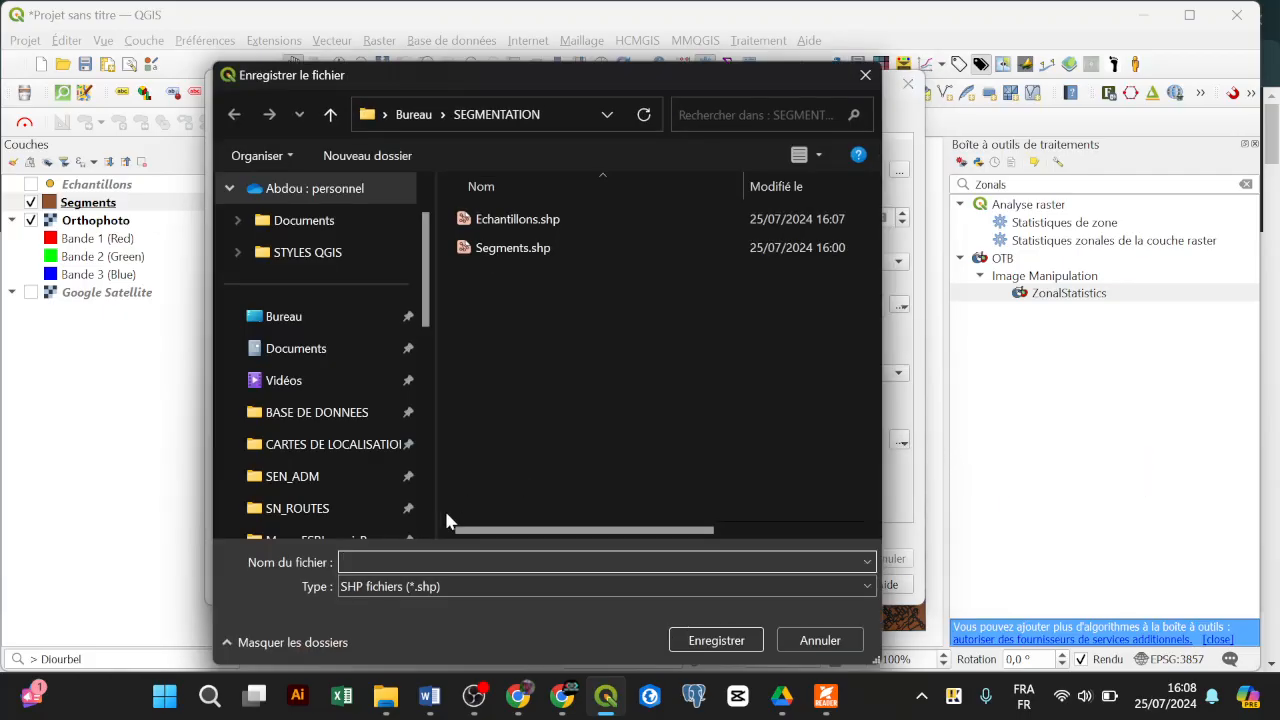
type("Se")
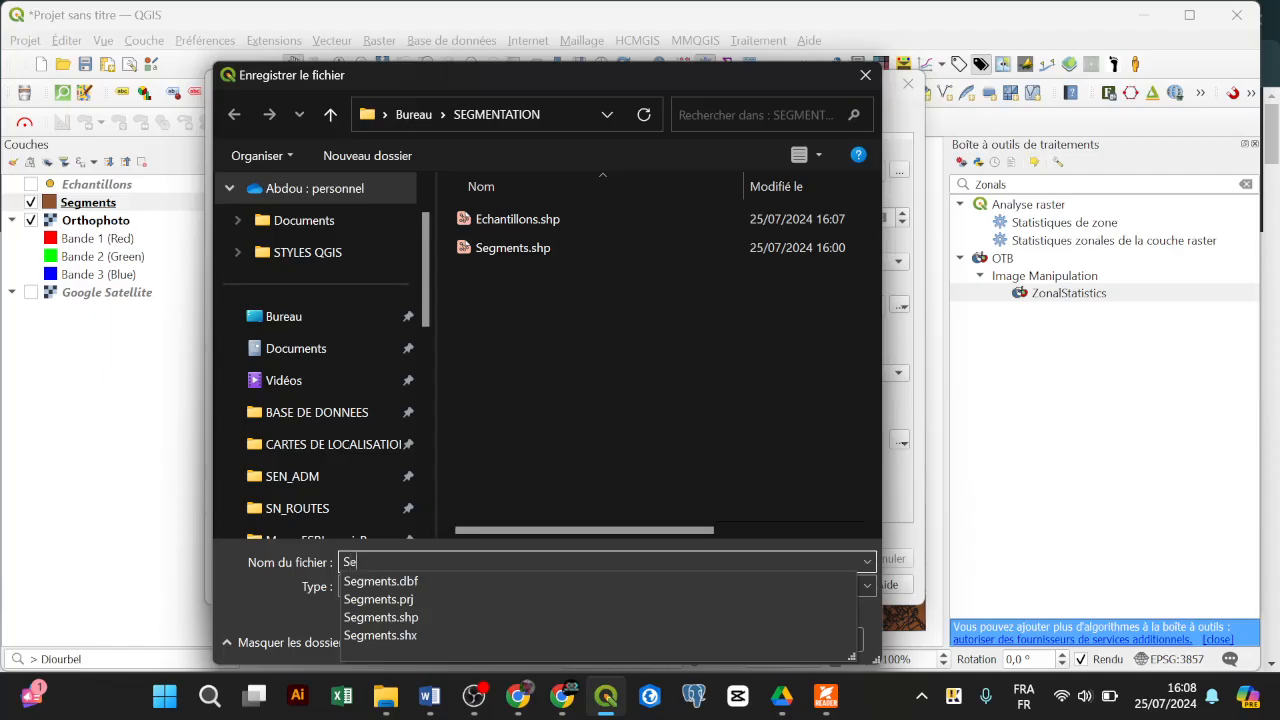
type("gments_statis")
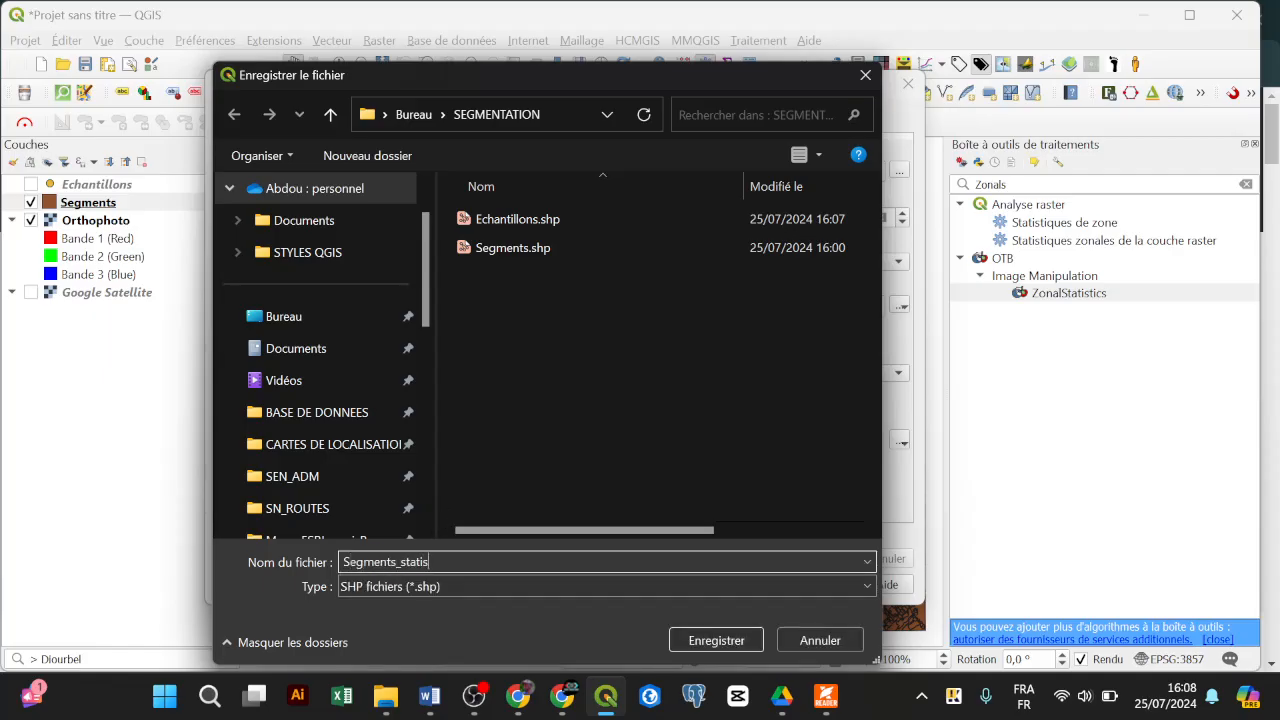
type("tiques")
key("ctrl+a")
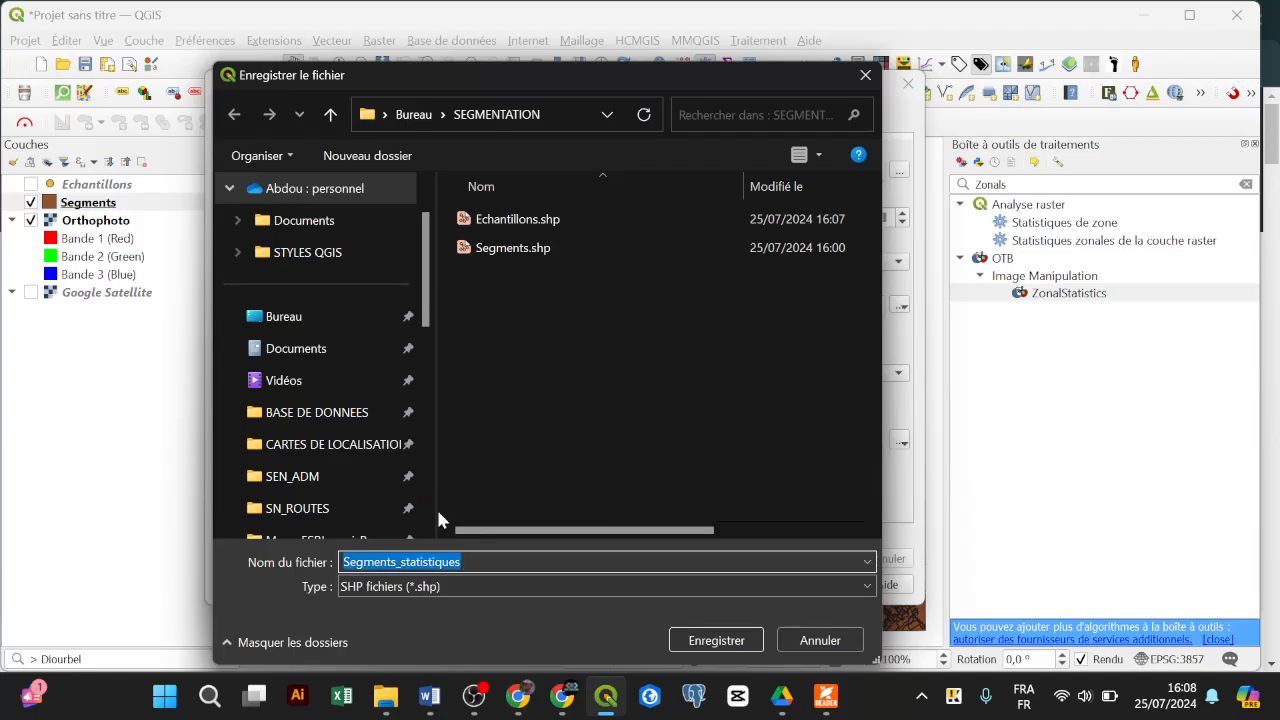
type("Segstats")
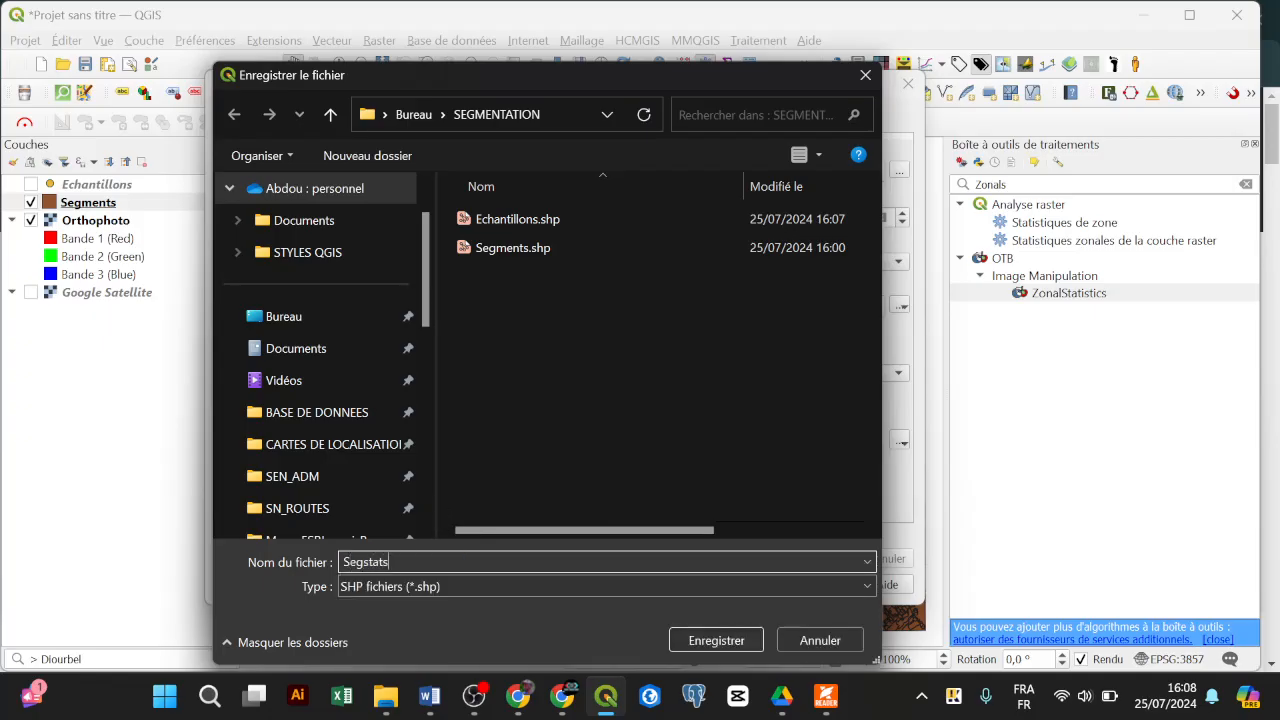
key("ctrl+a")
type("Segme")
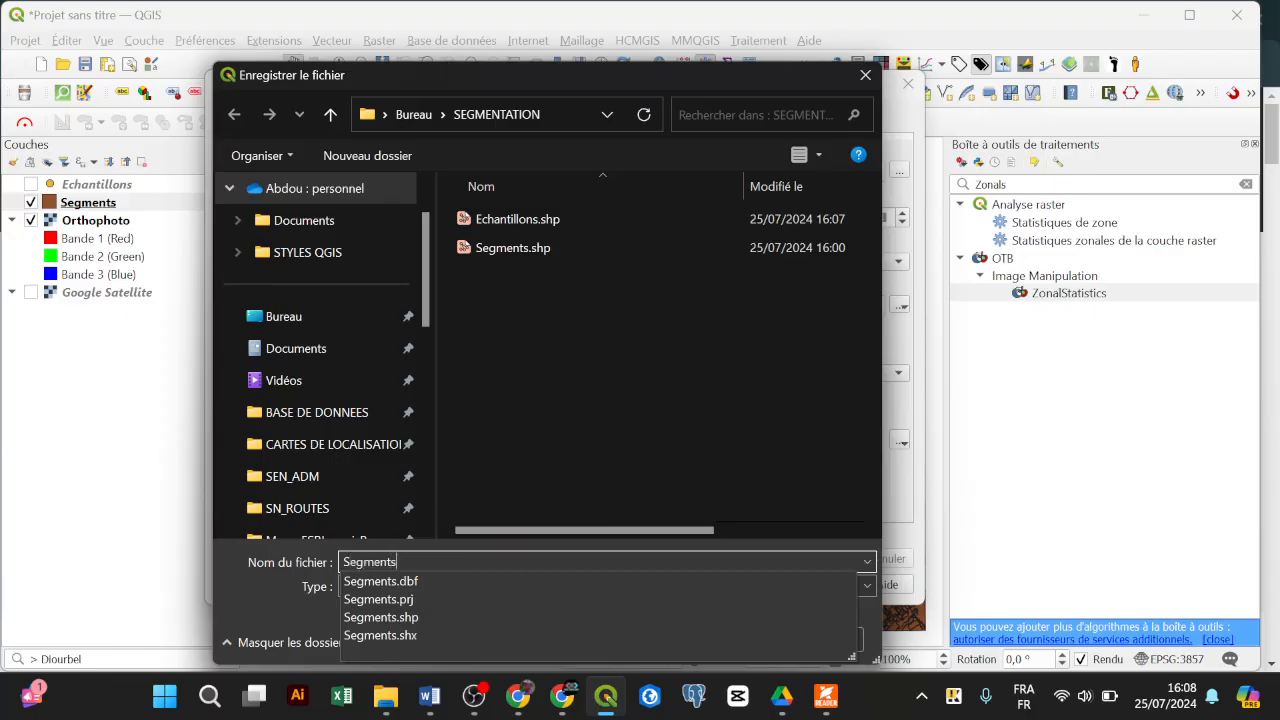
type("nts_statistiques")
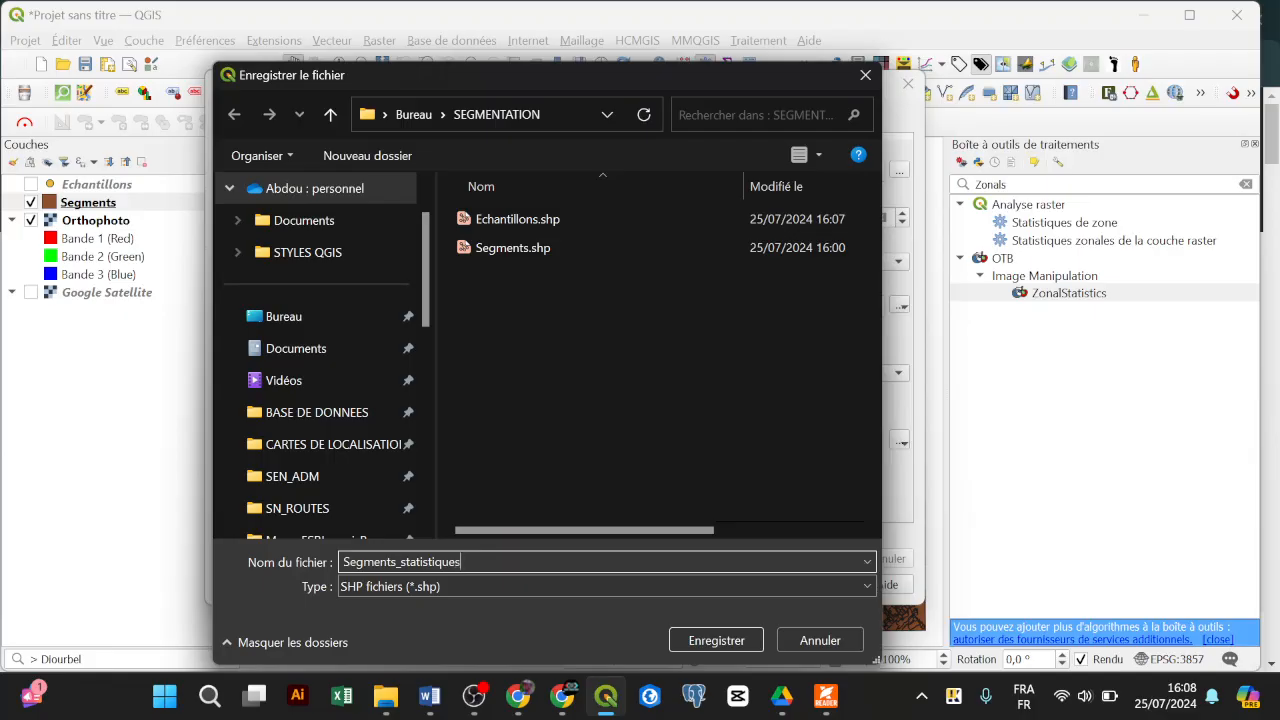
key("Return")
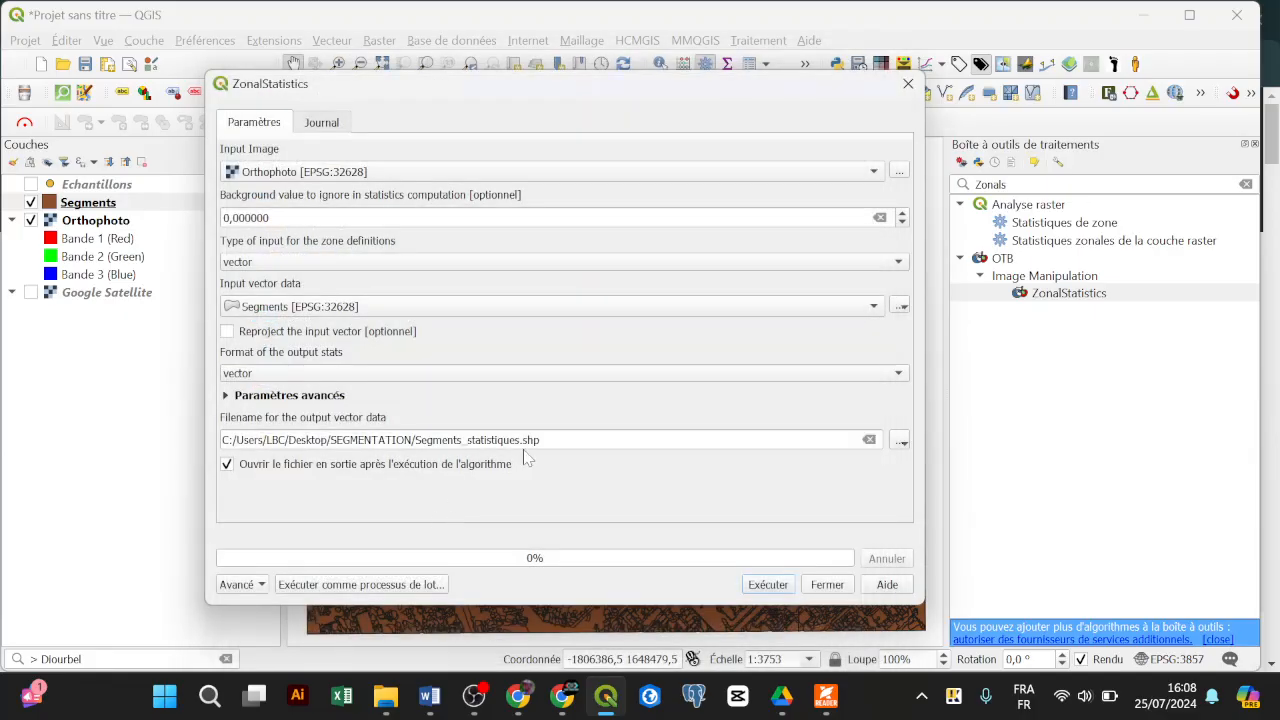
left_click(776, 585)
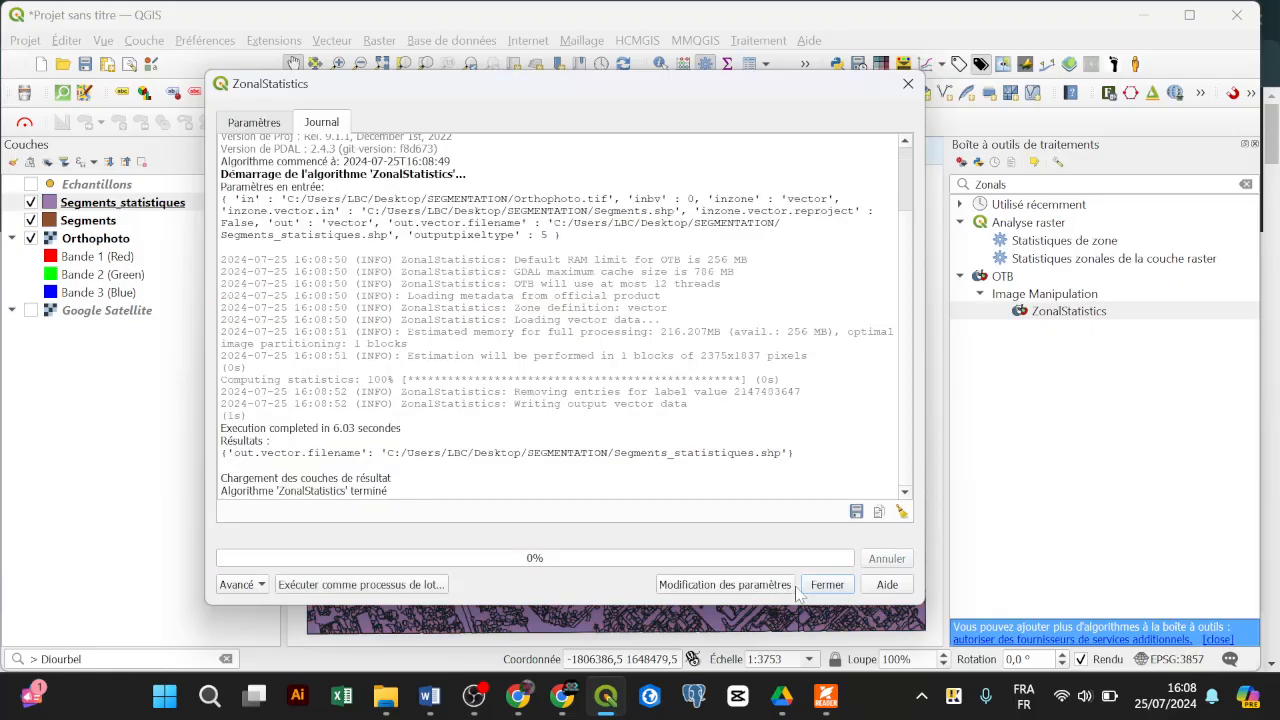
left_click(815, 586)
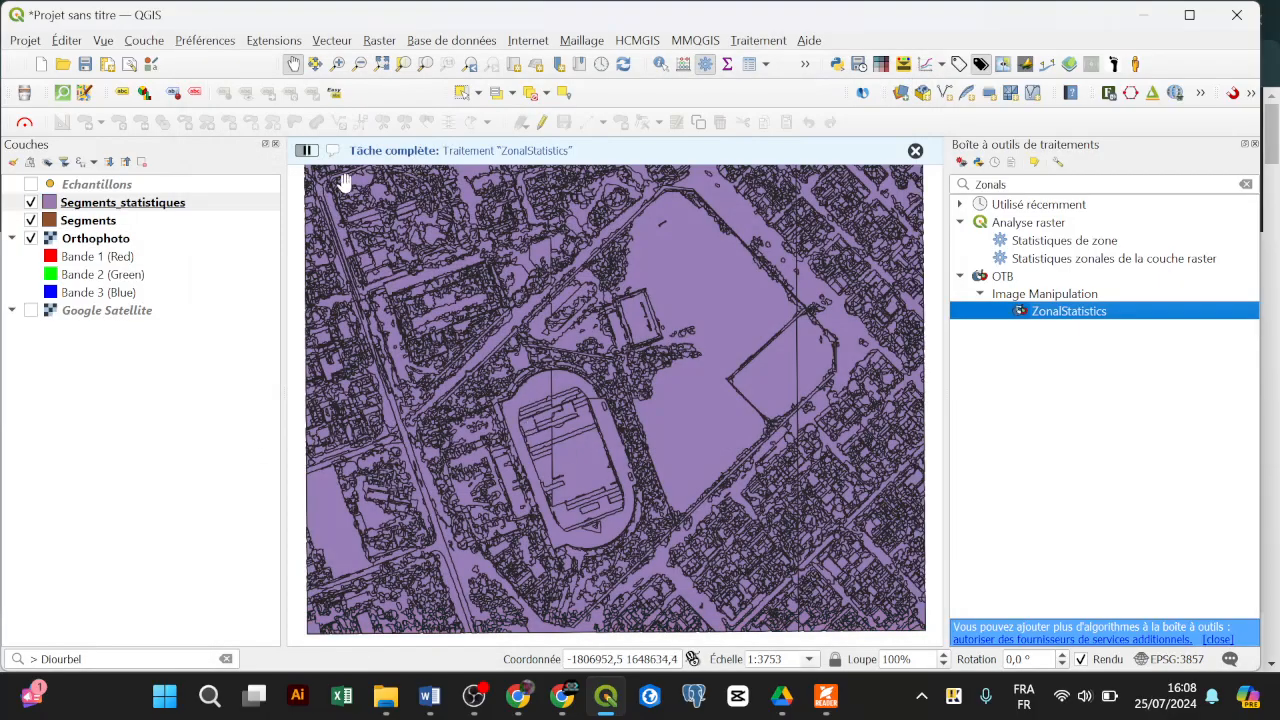
Examine the computed statistics columns in the Segments_statistiques attribute table
right_click(185, 203)
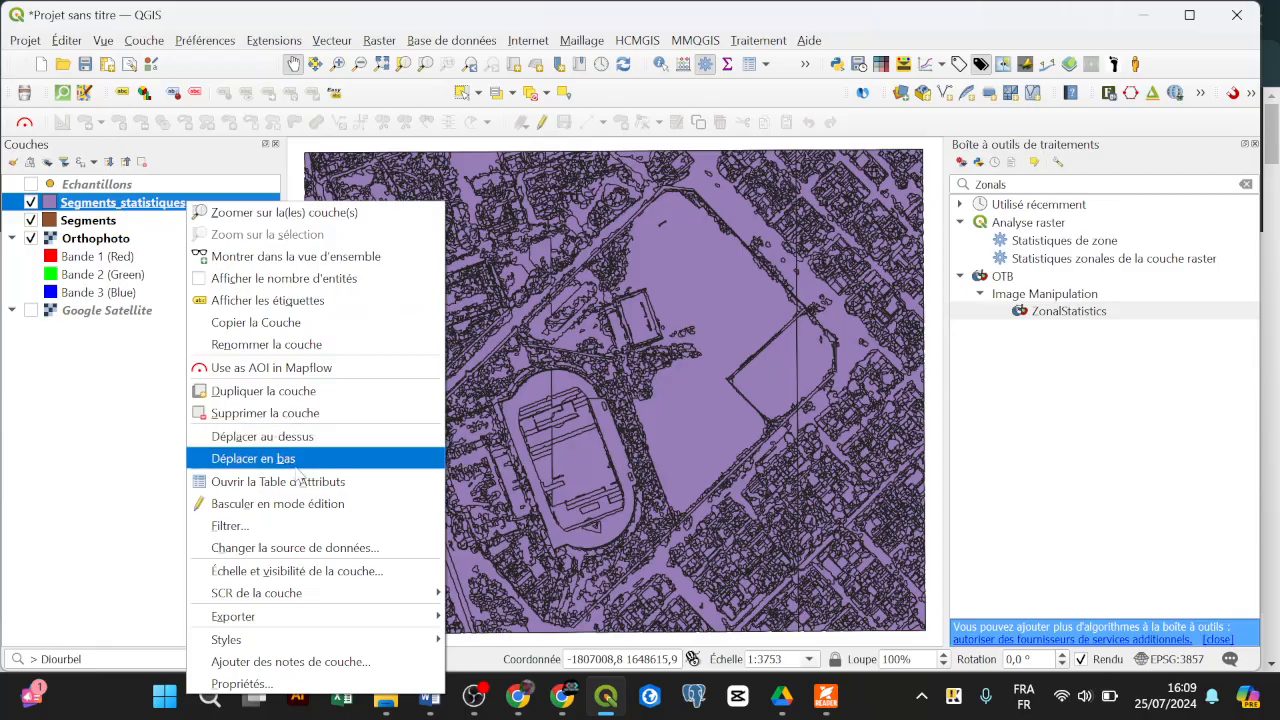
left_click(295, 481)
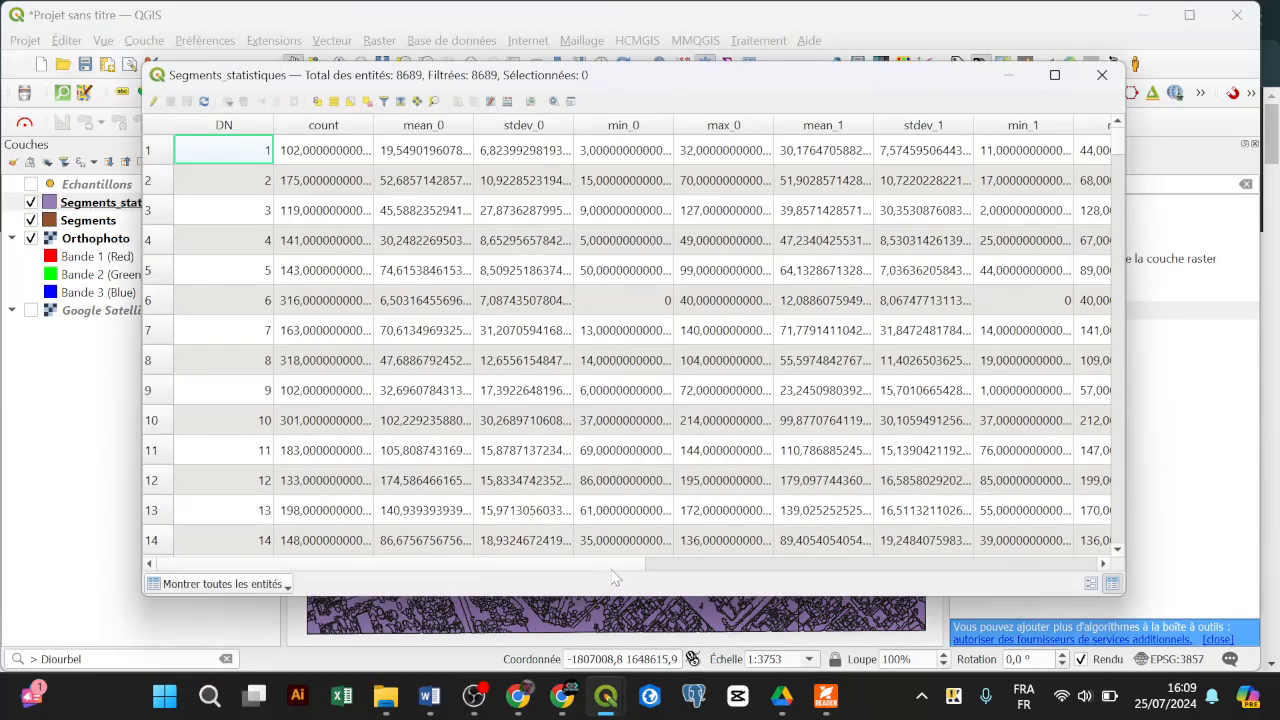
left_click_drag(610, 565, 413, 568)
left_click(1100, 79)
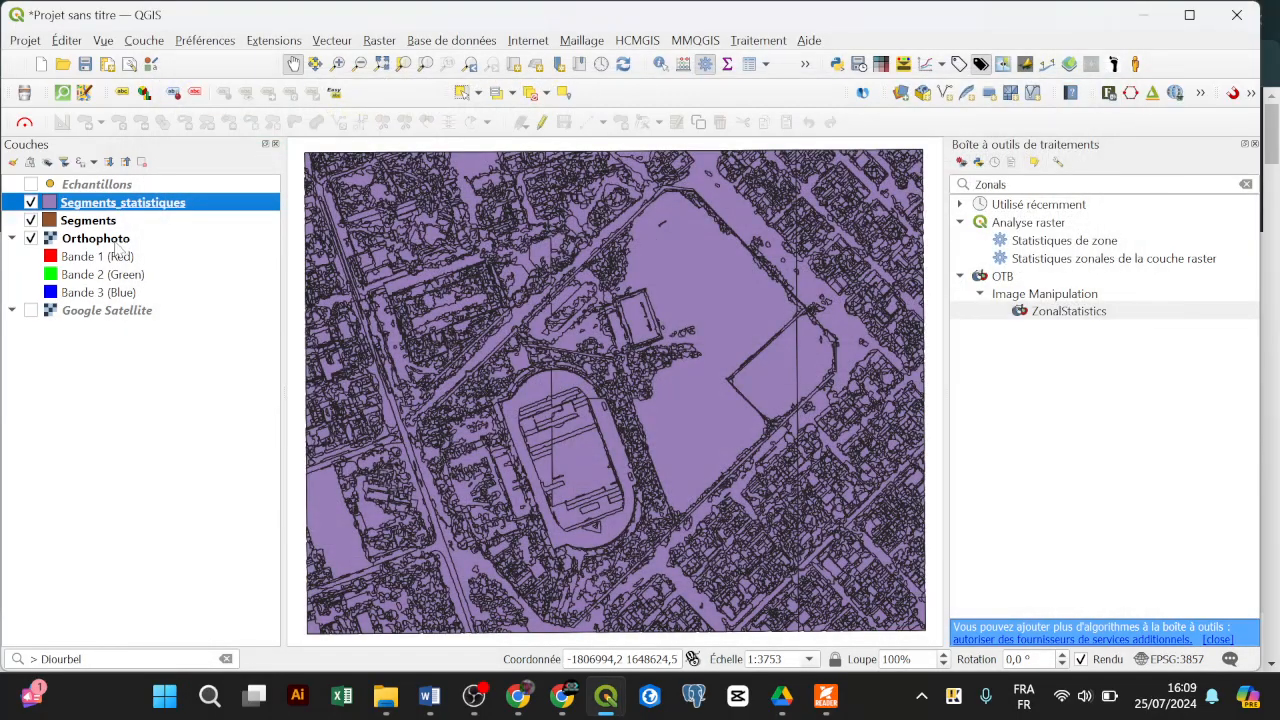
Show the Echantillons layer and review the per-band statistics through max_3 in the Segments_statistiques attribute table
left_click(31, 184)
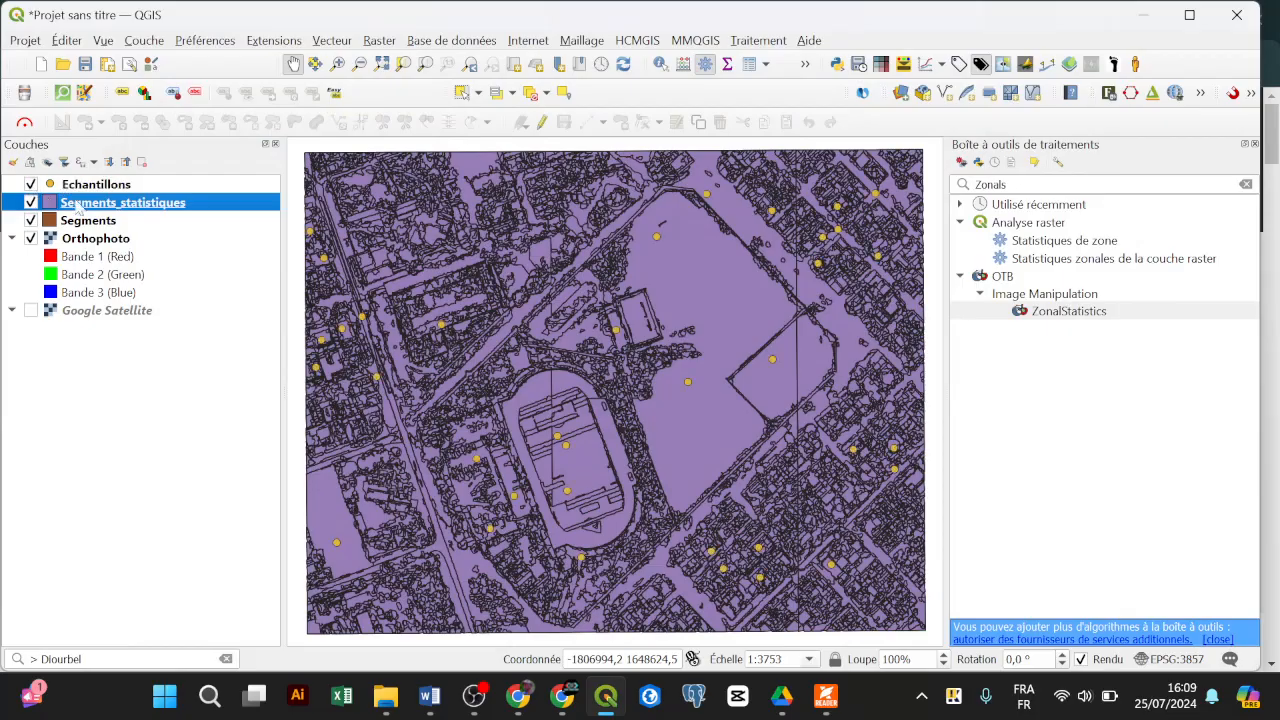
right_click(75, 202)
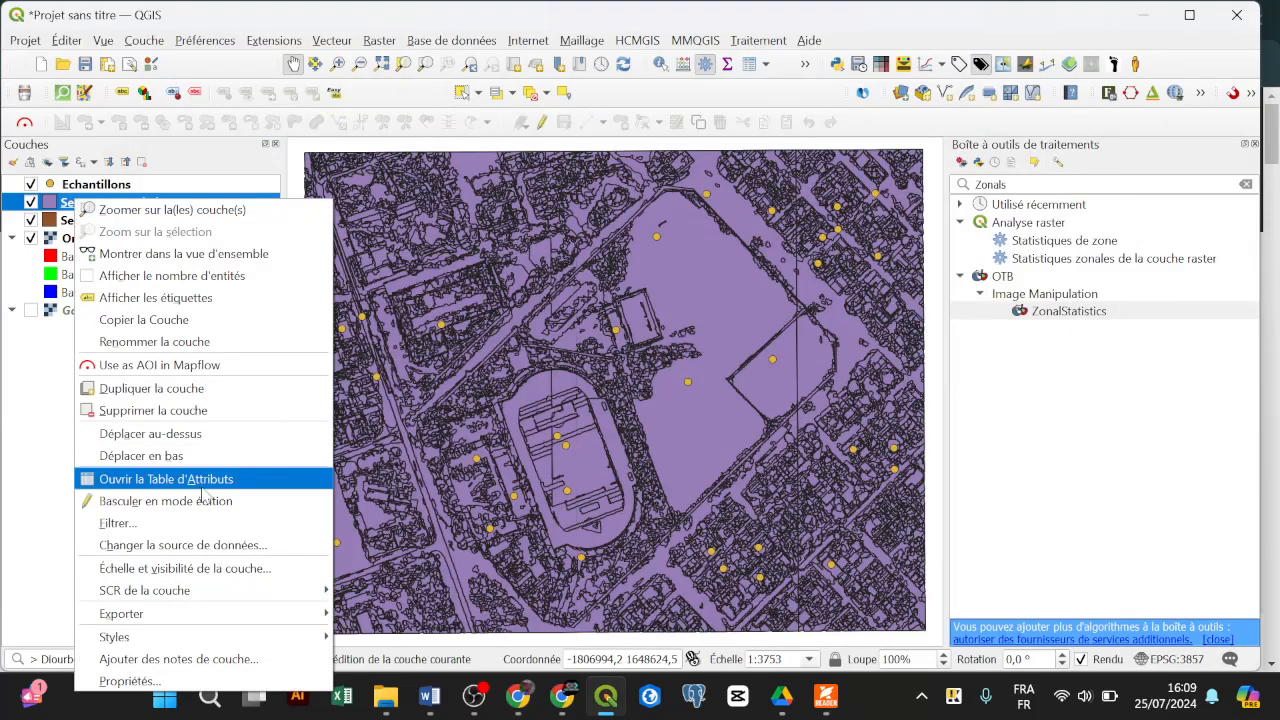
left_click(200, 487)
left_click_drag(545, 563, 1067, 556)
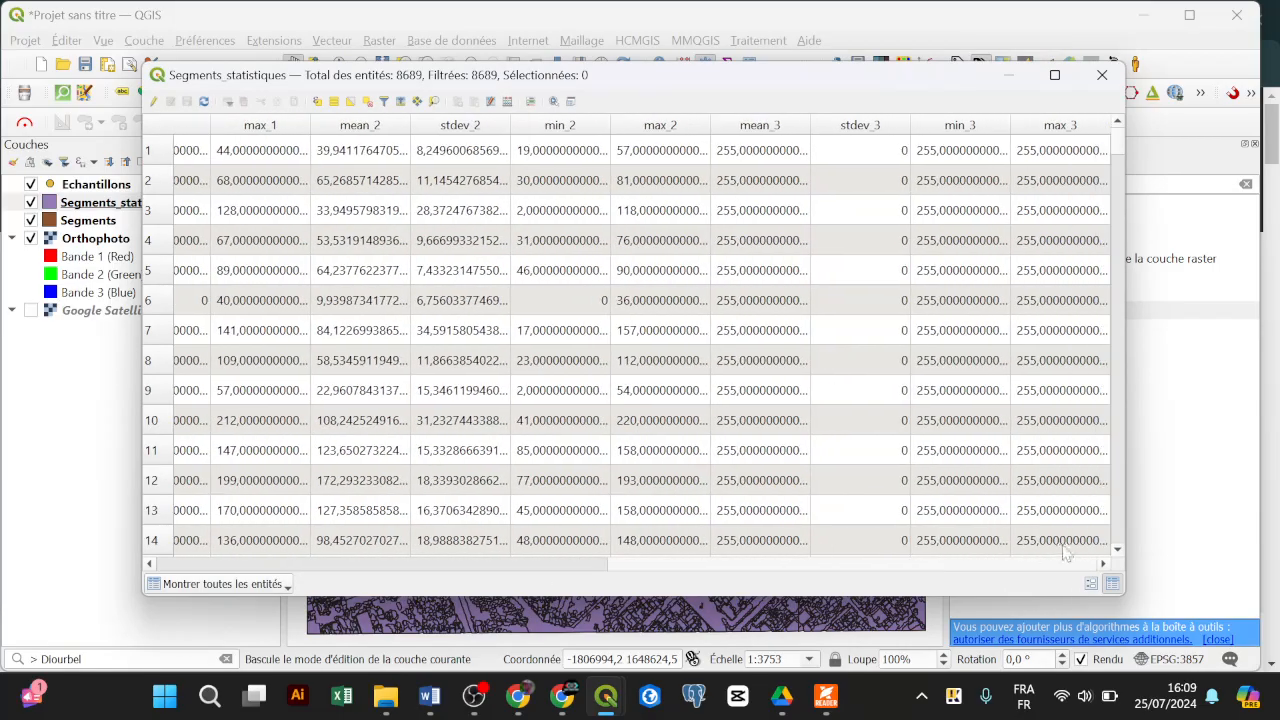
left_click(1102, 75)
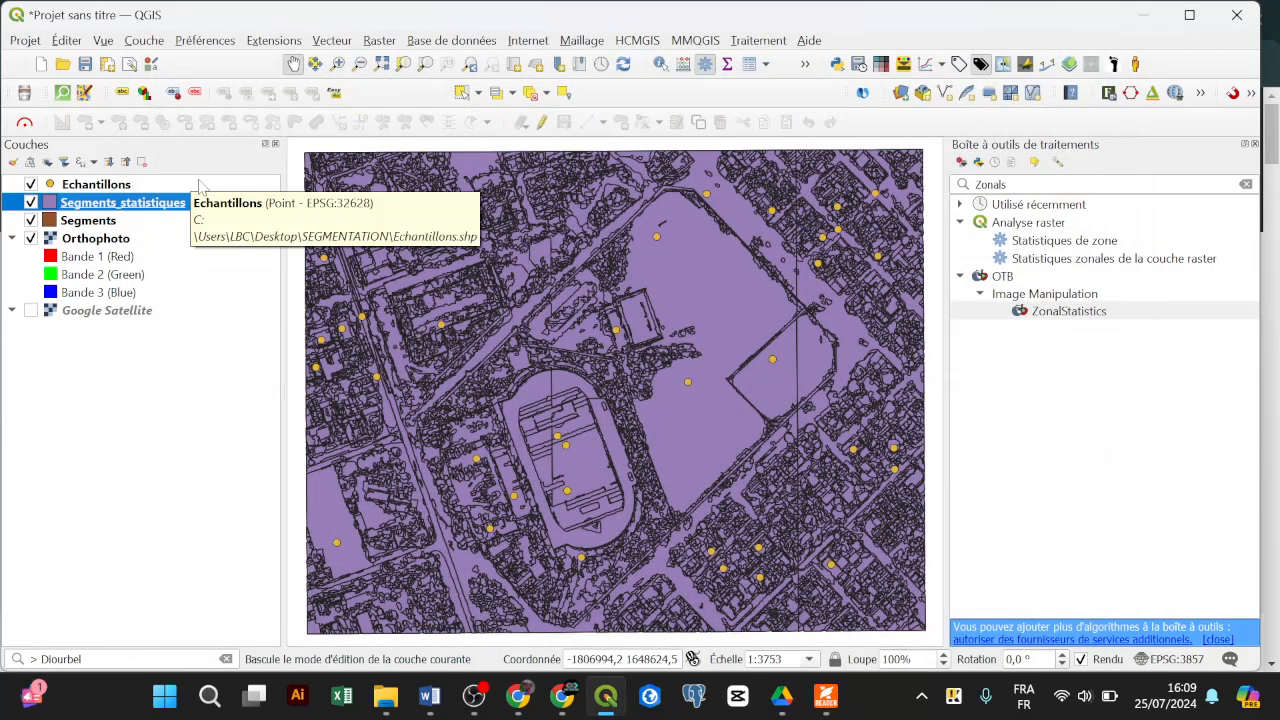
Search the processing toolbox for "joindre localisation"
left_click_drag(1022, 184, 893, 181)
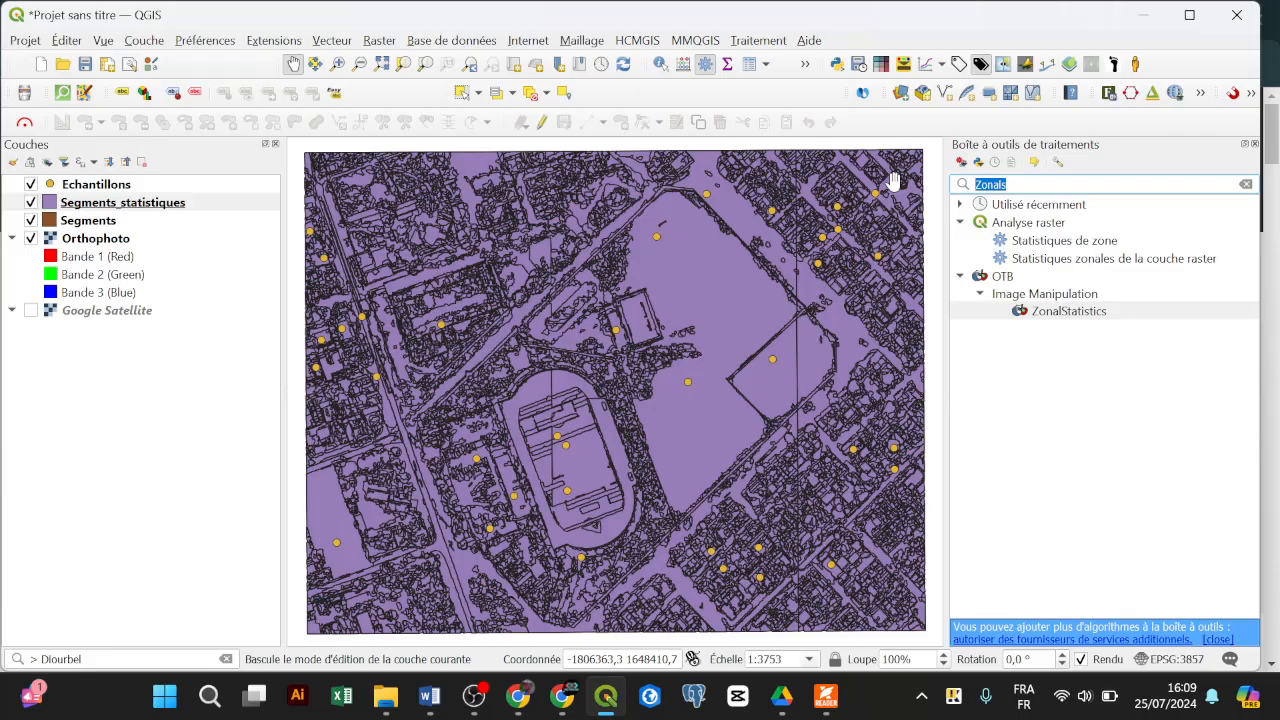
type("join")
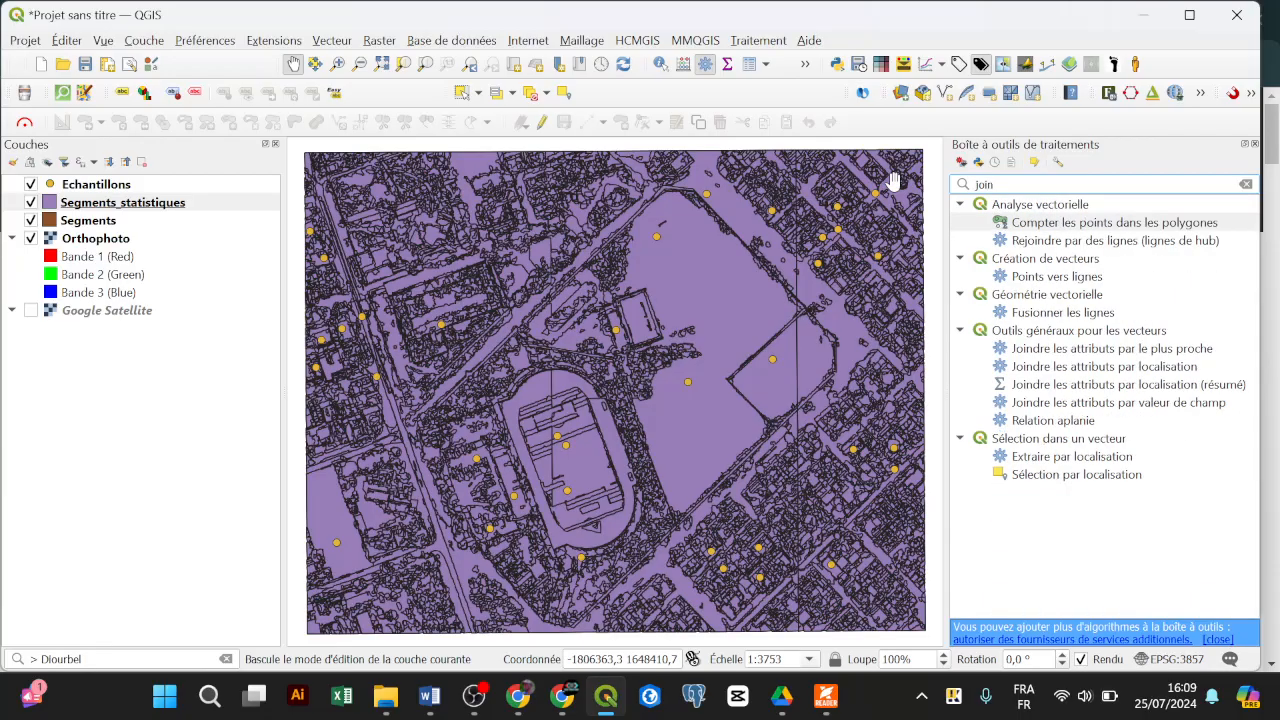
type("dre")
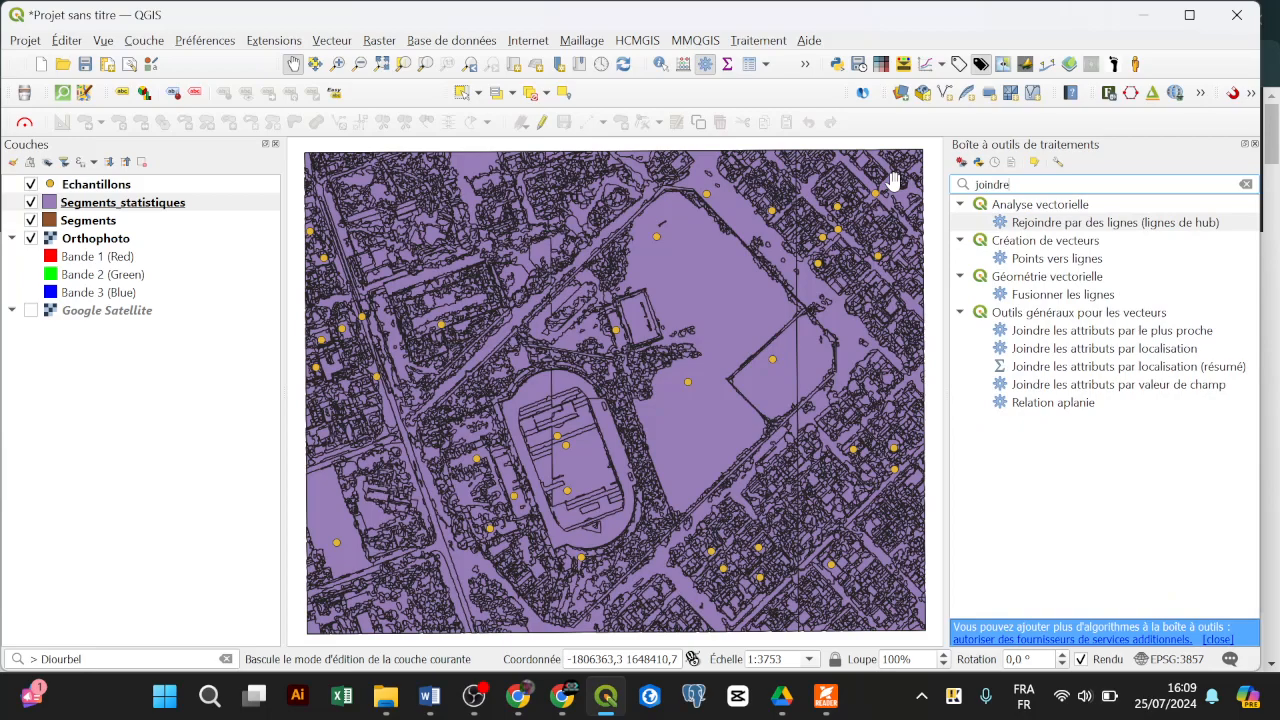
type(" localisation")
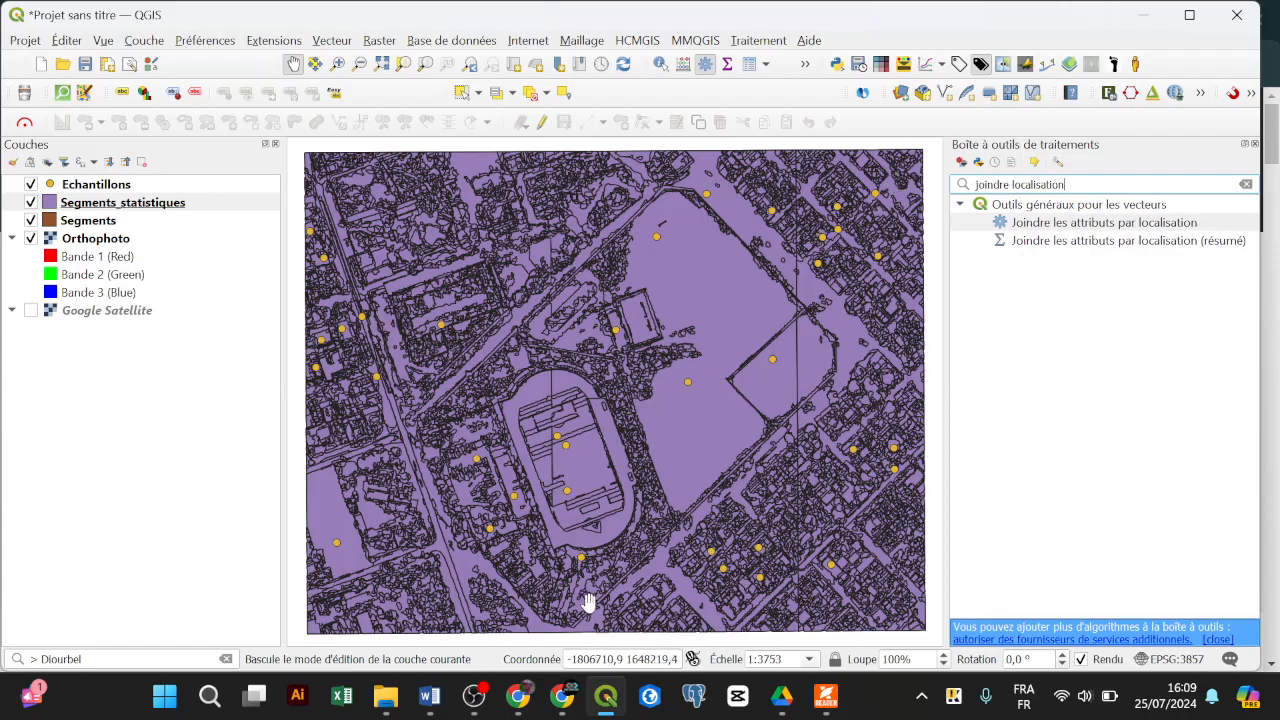
Switch to Word and replace the class code list with the text "Joindre localisation"
left_click(428, 697)
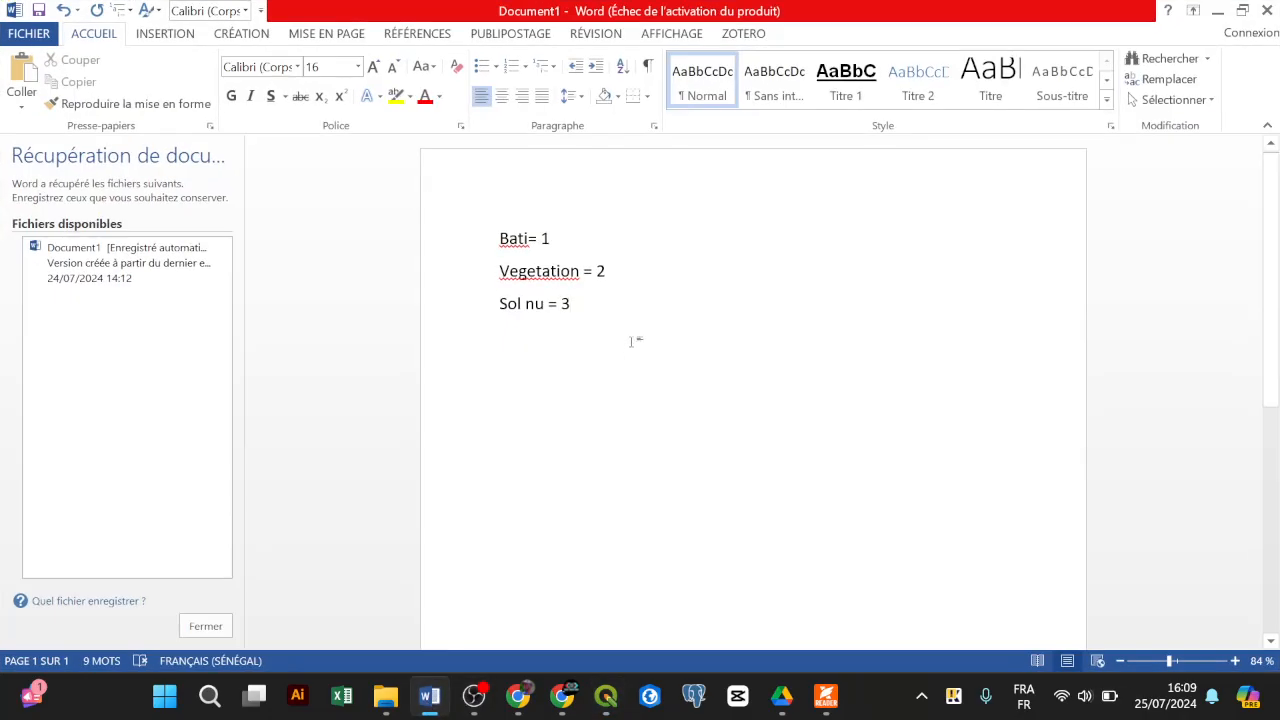
key("ctrl+a")
type("Joindr")
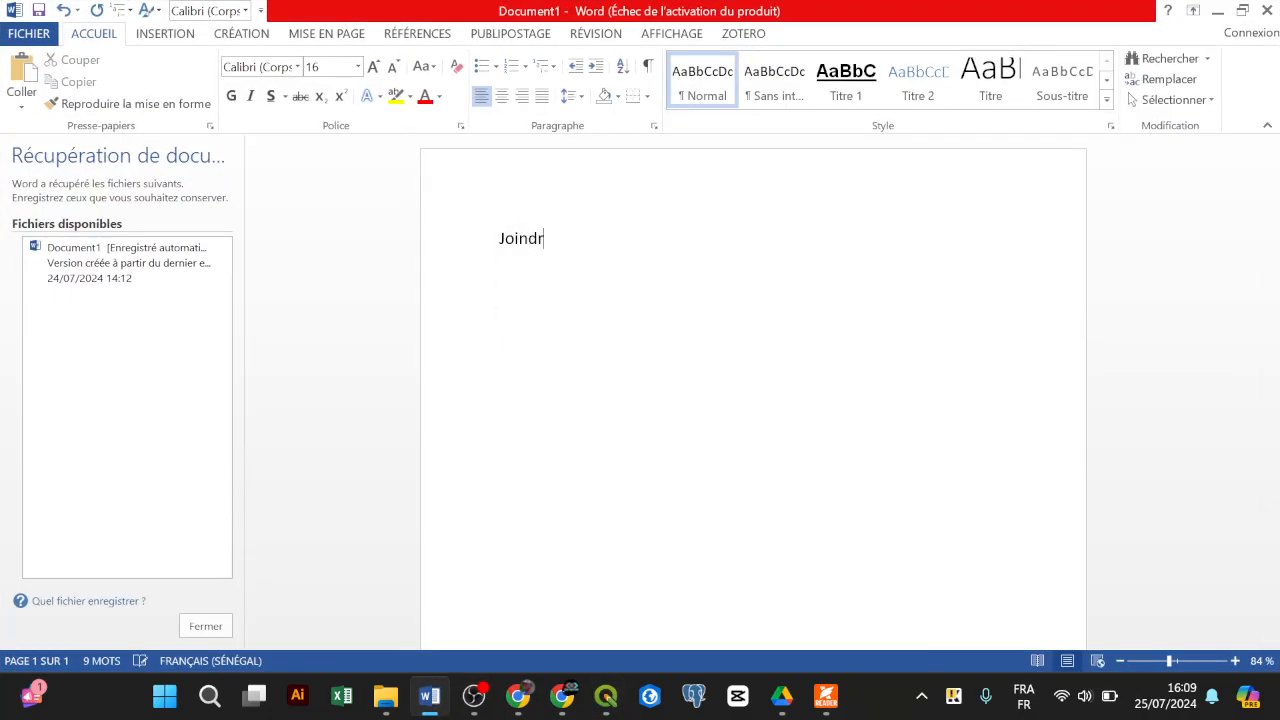
type("e localisation")
Enlarge the "Joindre localisation" text to 80 pt and return to QGIS
key("ctrl+a")
key("ctrl+shift+greater")
key("ctrl+shift+greater")
key("ctrl+shift+greater")
key("ctrl+shift+greater")
key("ctrl+shift+greater")
key("ctrl+shift+greater")
key("ctrl+shift+greater")
key("ctrl+shift+greater")
key("ctrl+shift+greater")
key("ctrl+shift+greater")
key("ctrl+shift+greater")
key("ctrl+shift+greater")
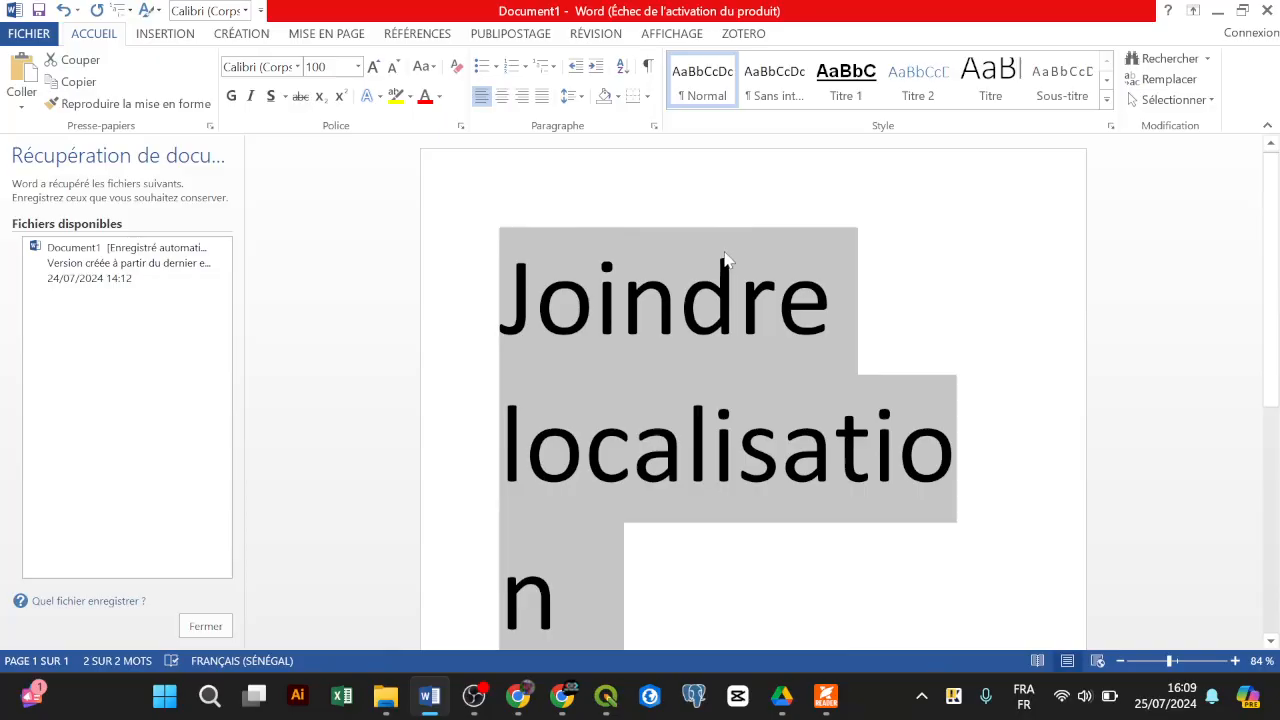
key("ctrl+less")
key("ctrl+less")
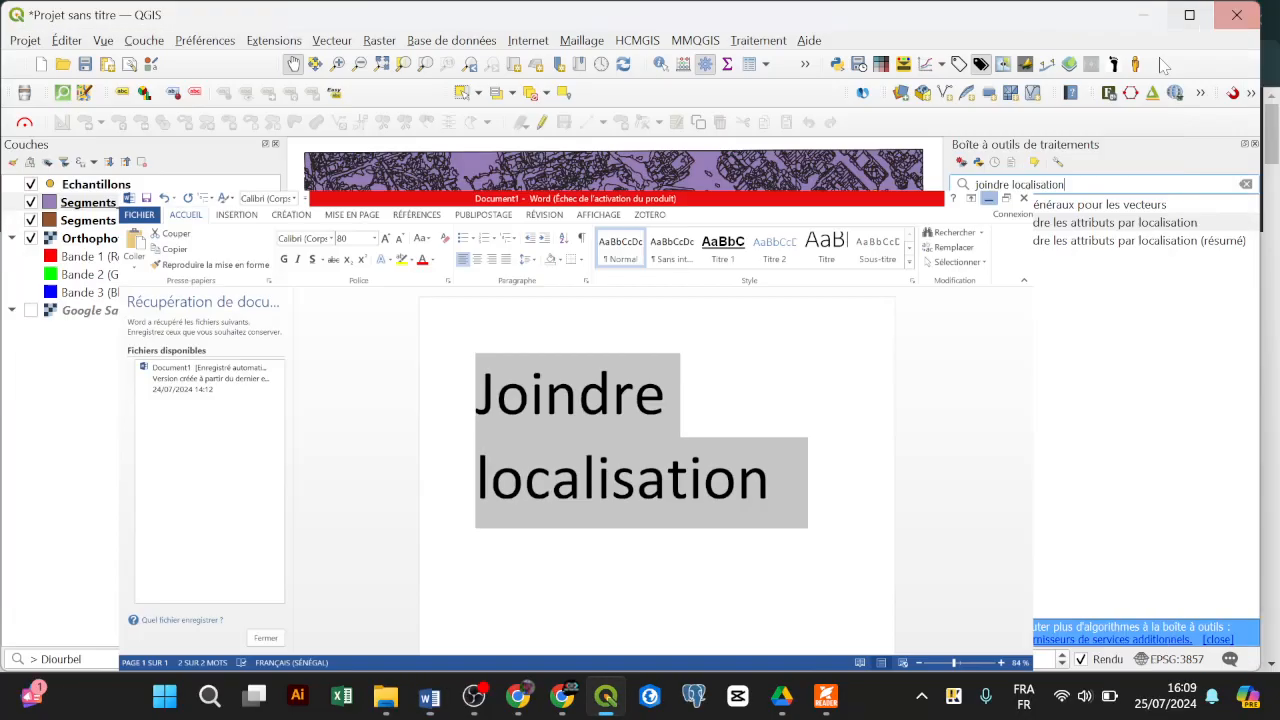
left_click(1217, 10)
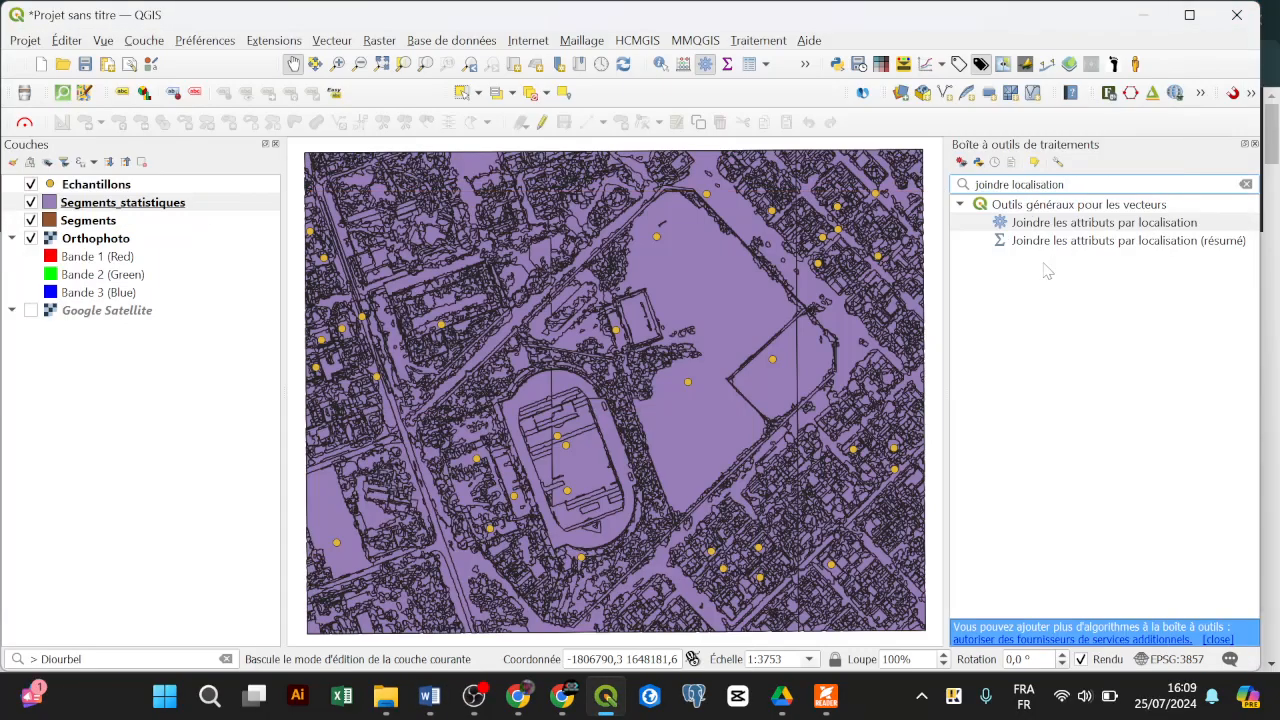
Open Joindre les attributs par localisation with Segments_statistiques as the layer to join to and Echantillons as the comparison layer
left_click(1112, 224)
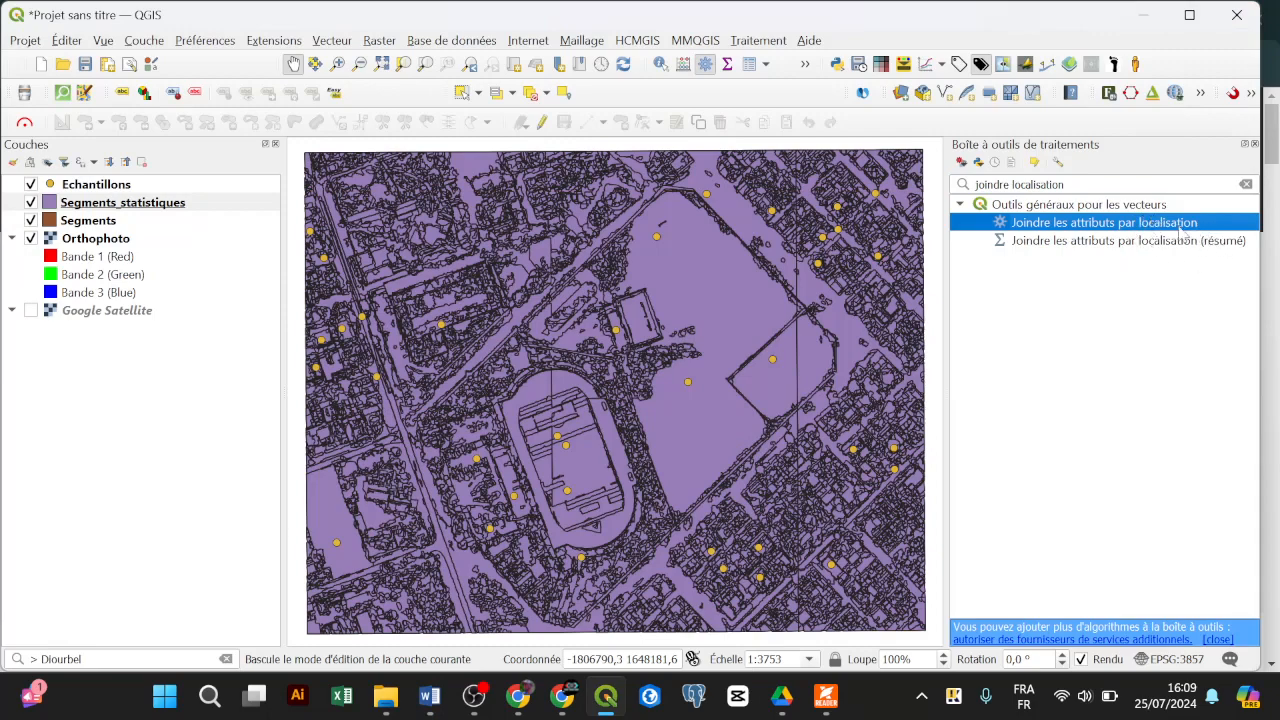
double_click(1083, 224)
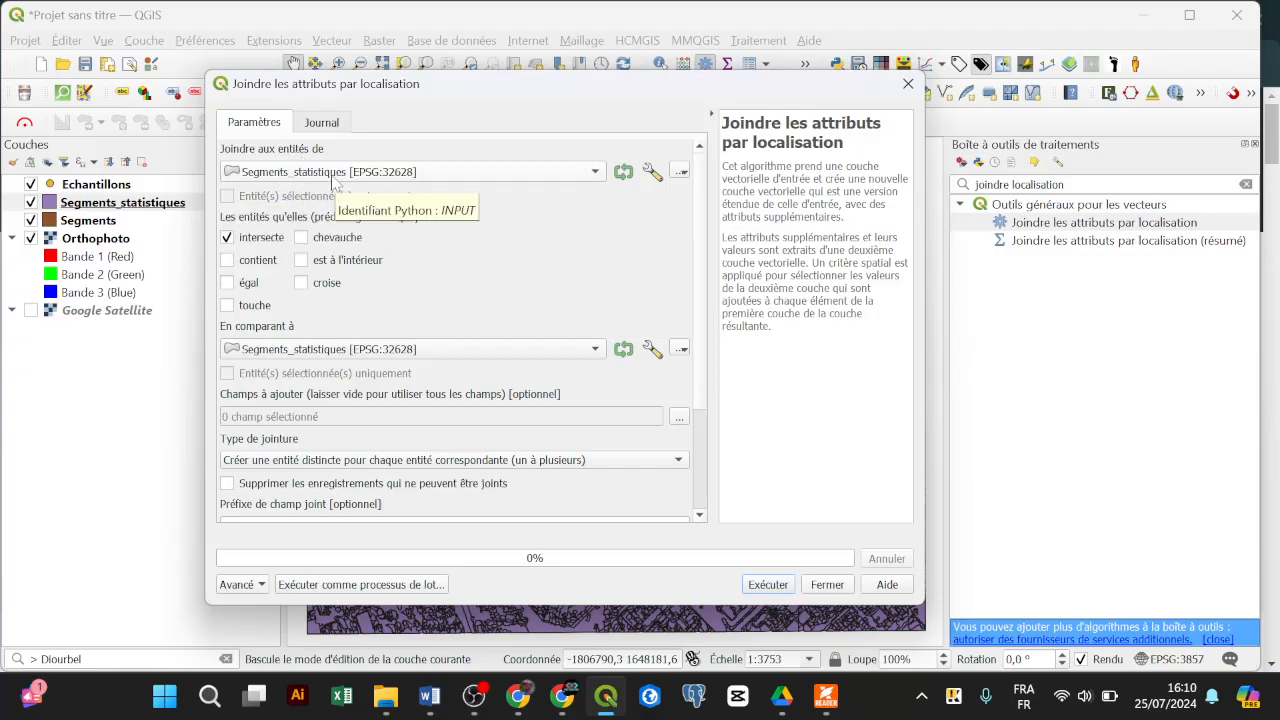
left_click(337, 172)
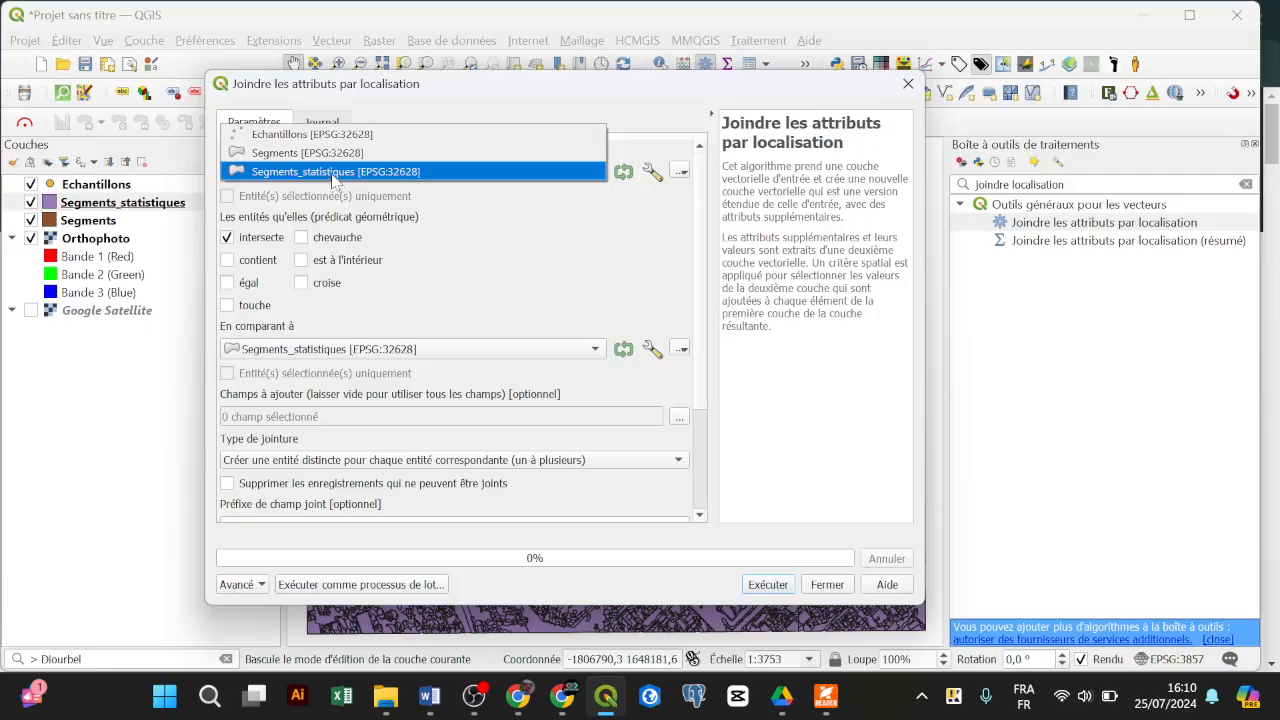
left_click(335, 172)
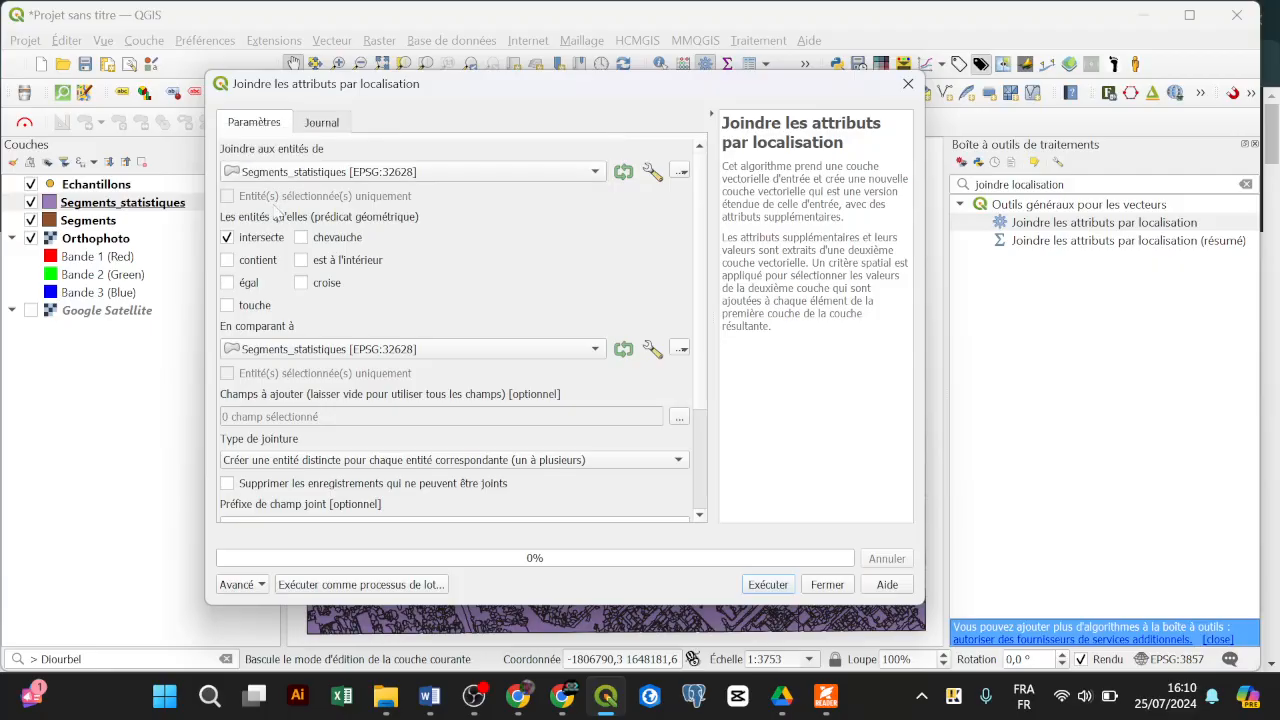
left_click(335, 352)
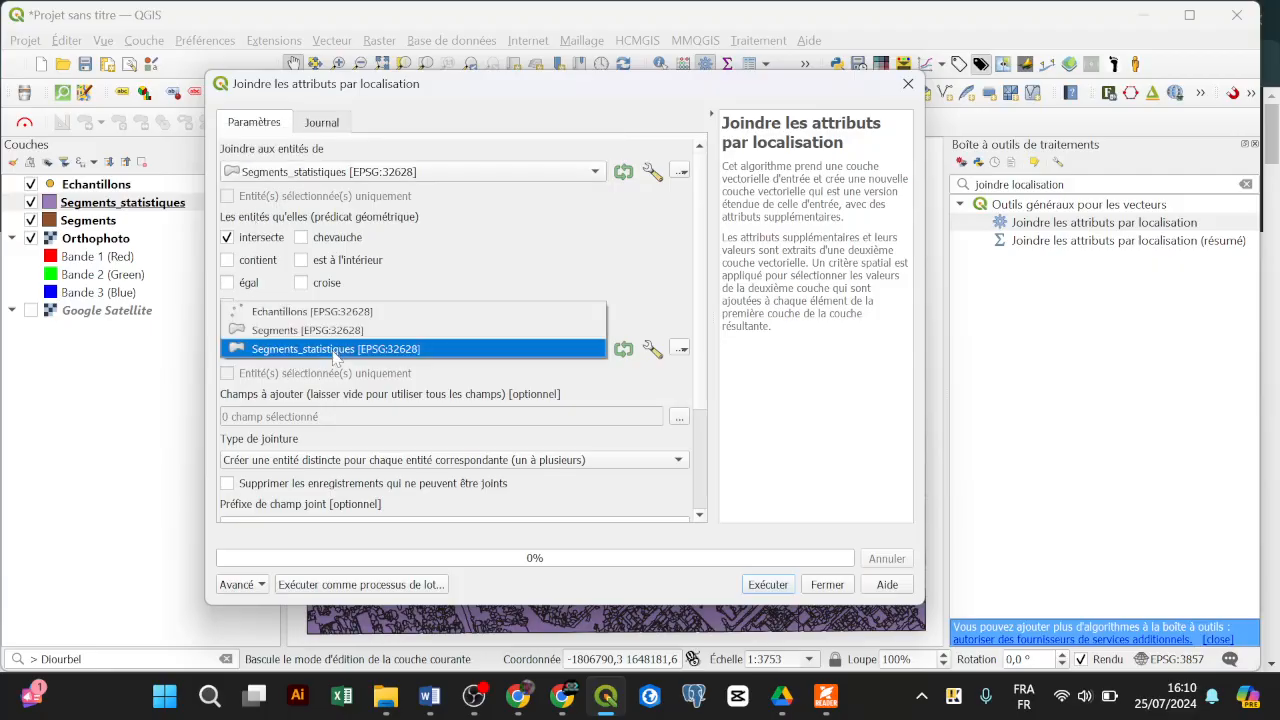
left_click(333, 312)
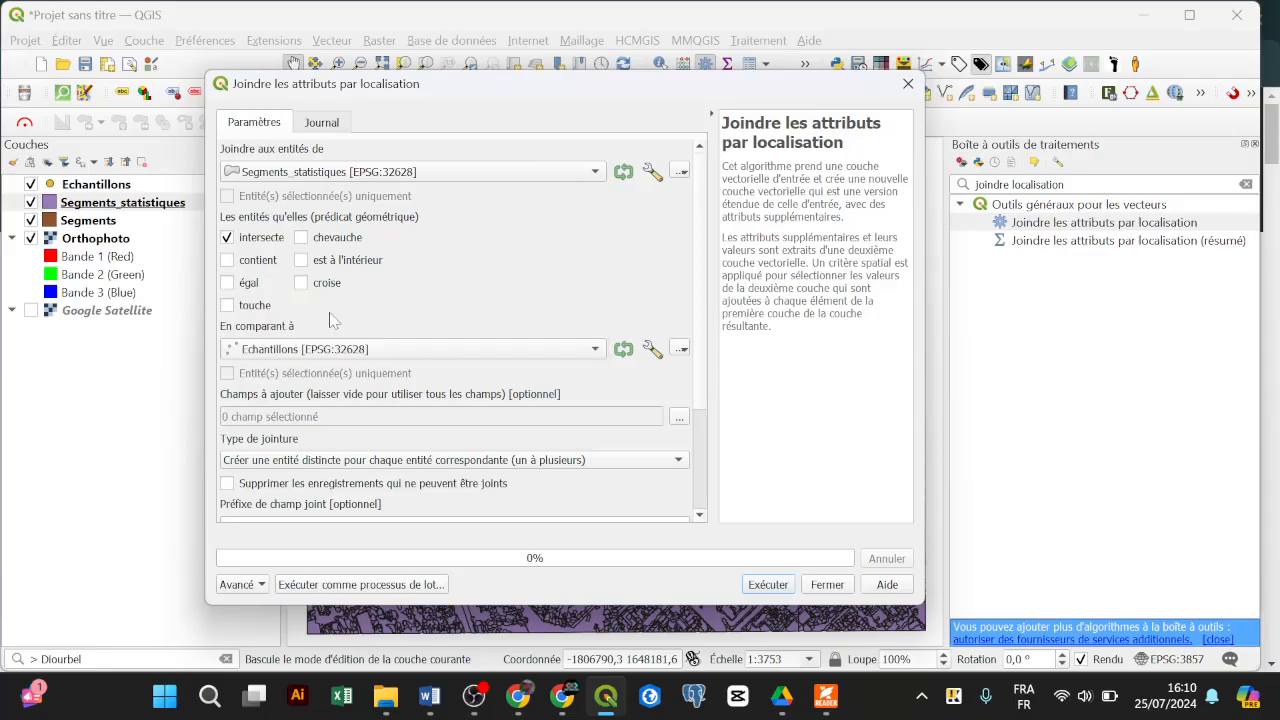
Restrict the fields added by the join to classe
left_click(678, 416)
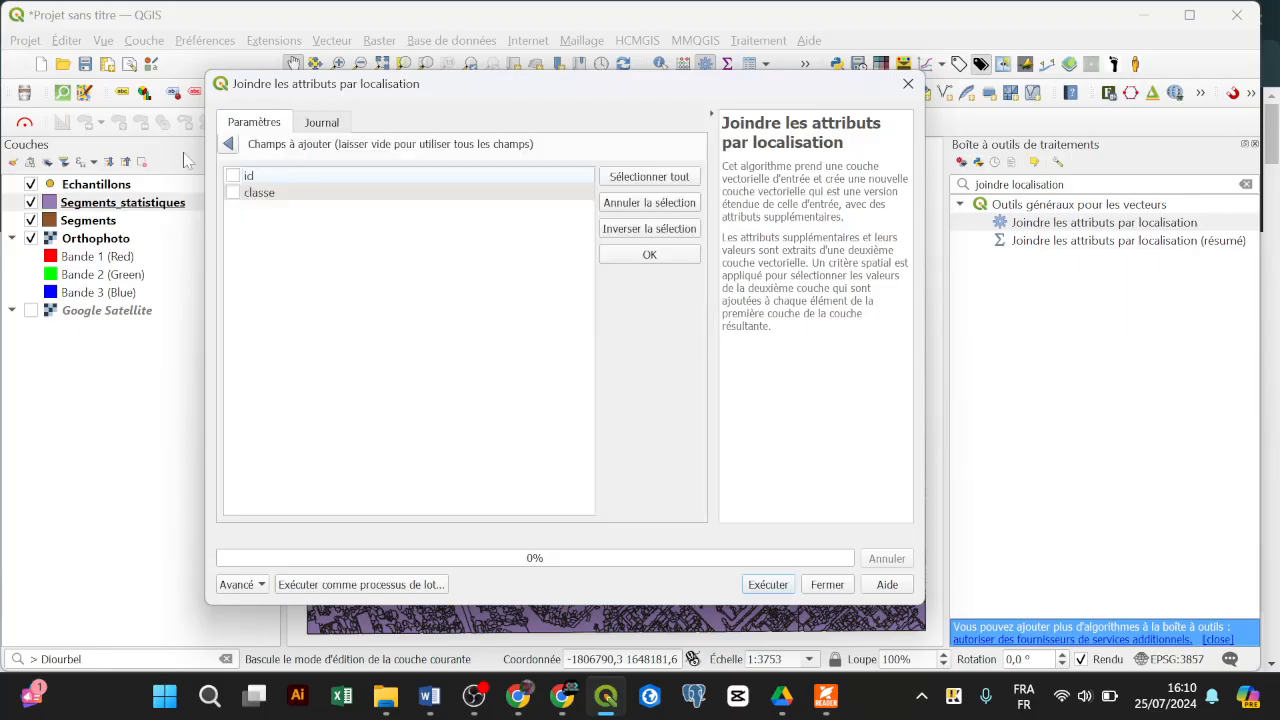
left_click(234, 194)
left_click(641, 262)
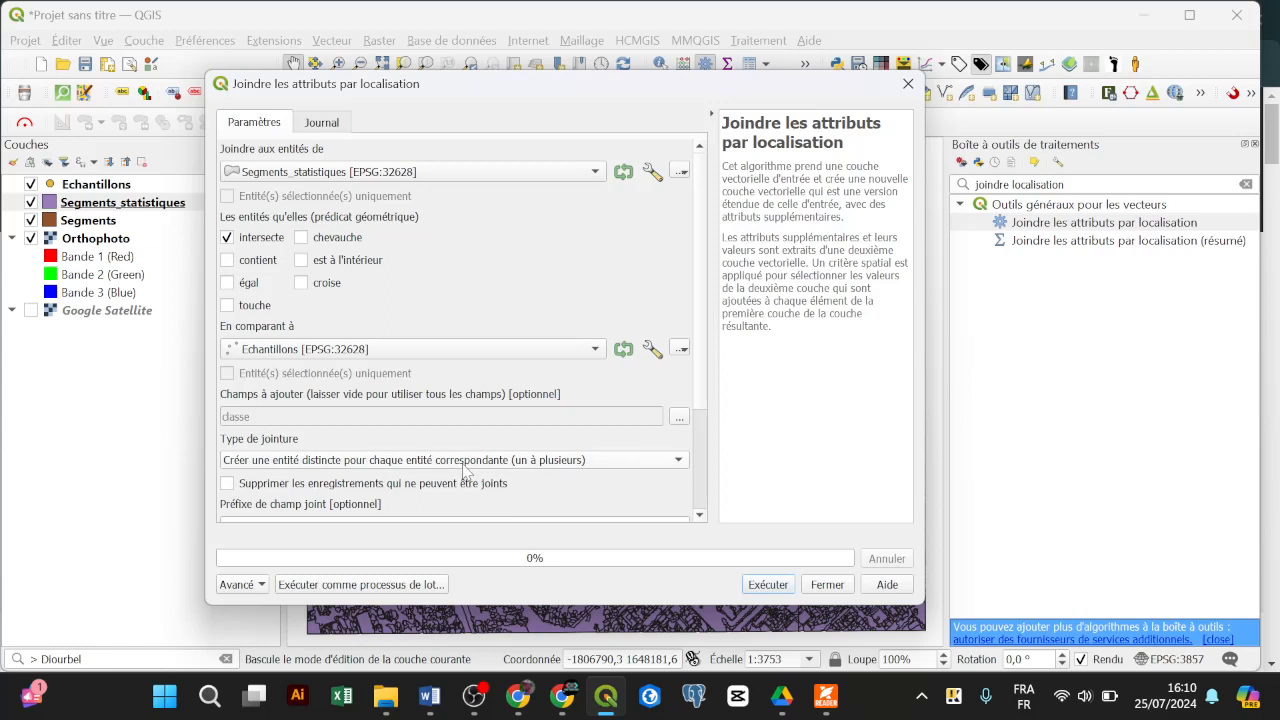
Set the join type to take only the attributes of the feature with the largest overlap (one-to-one) and discard records that cannot be joined
left_click(268, 464)
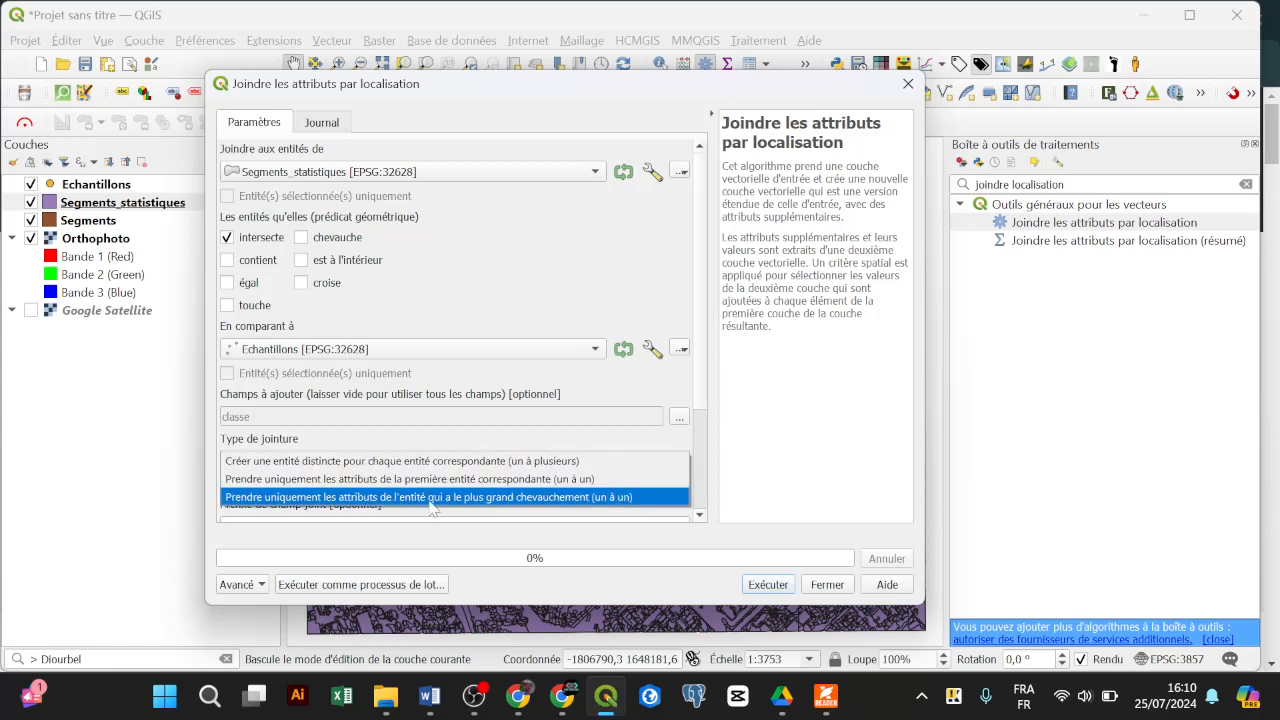
left_click(550, 497)
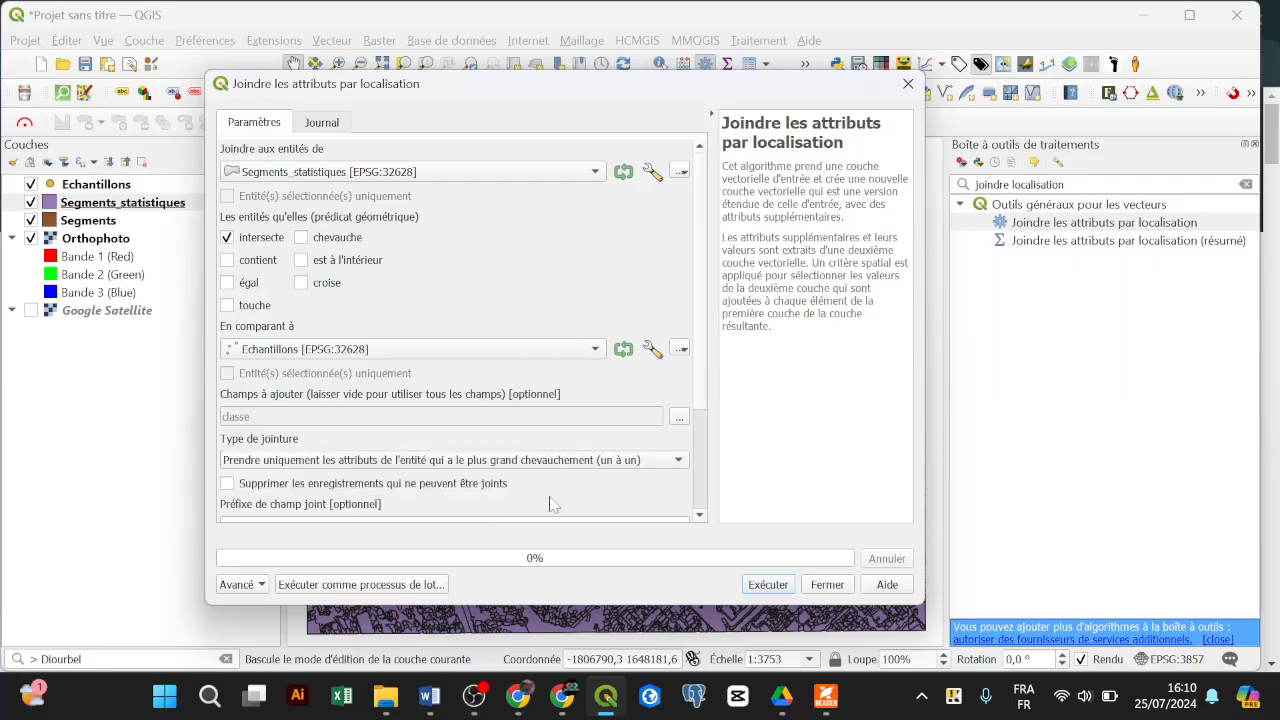
left_click(228, 484)
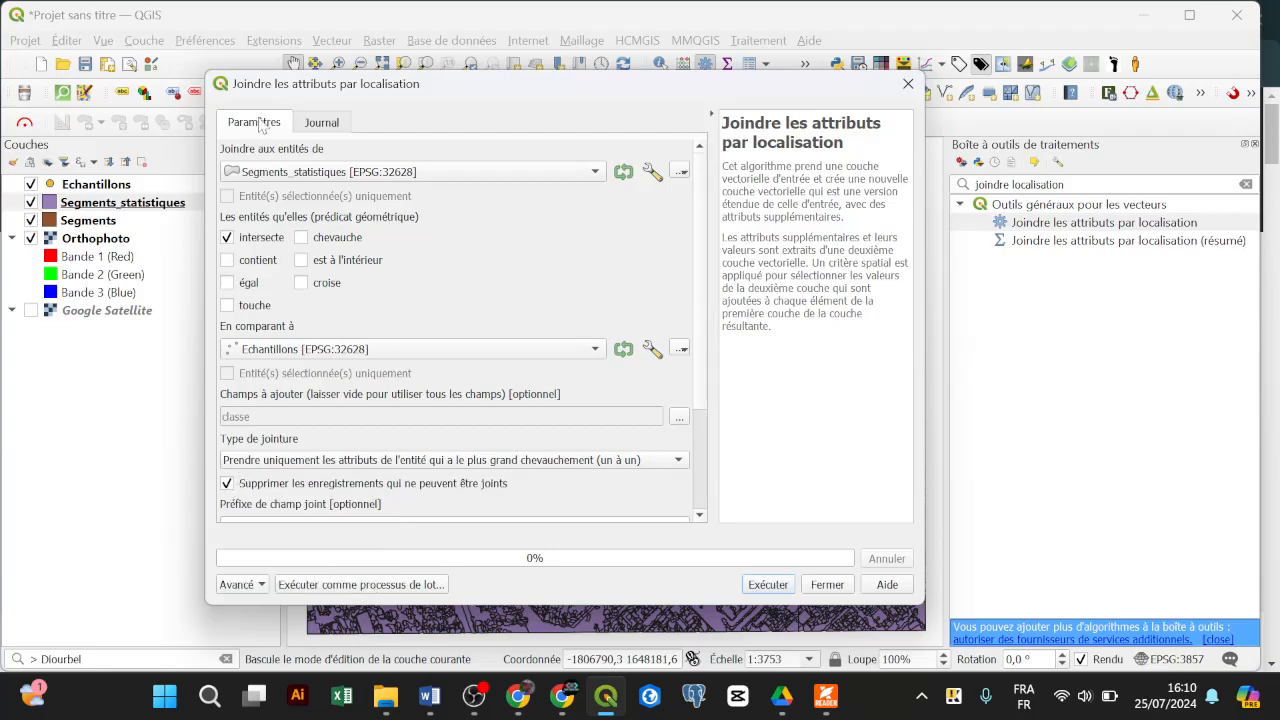
Uncover the map and examine how the Echantillons points fall within the Segments_statistiques polygons around the stadium
left_click_drag(382, 92, 1040, 376)
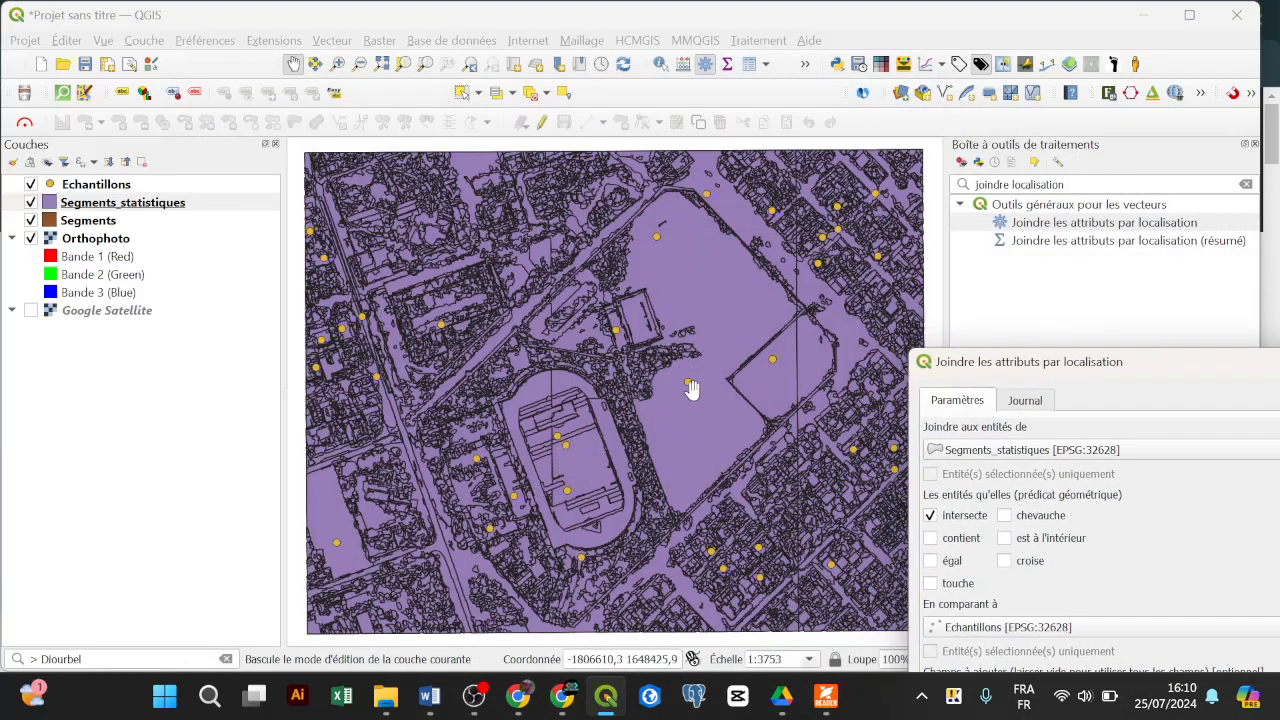
mouse_move(691, 388)
scroll(760, 490, "up", 3)
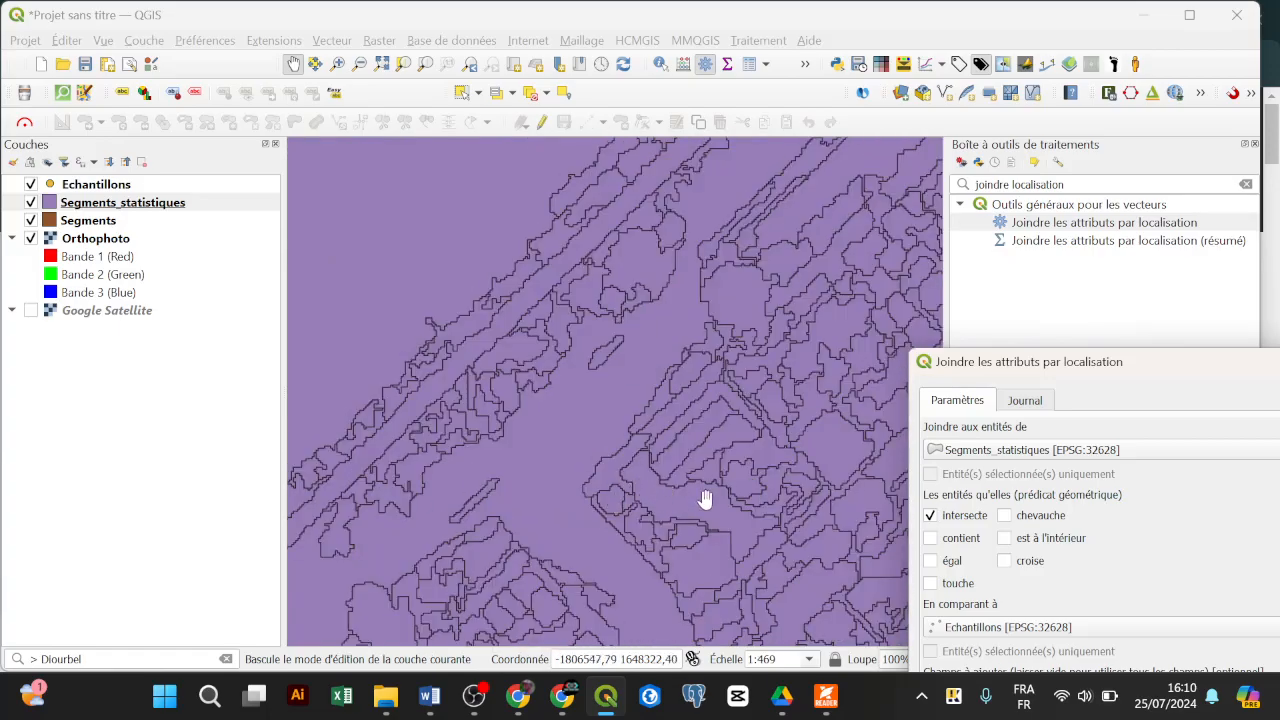
mouse_move(694, 502)
scroll(695, 505, "down", 2)
scroll(695, 505, "down", 1)
scroll(495, 478, "up", 2)
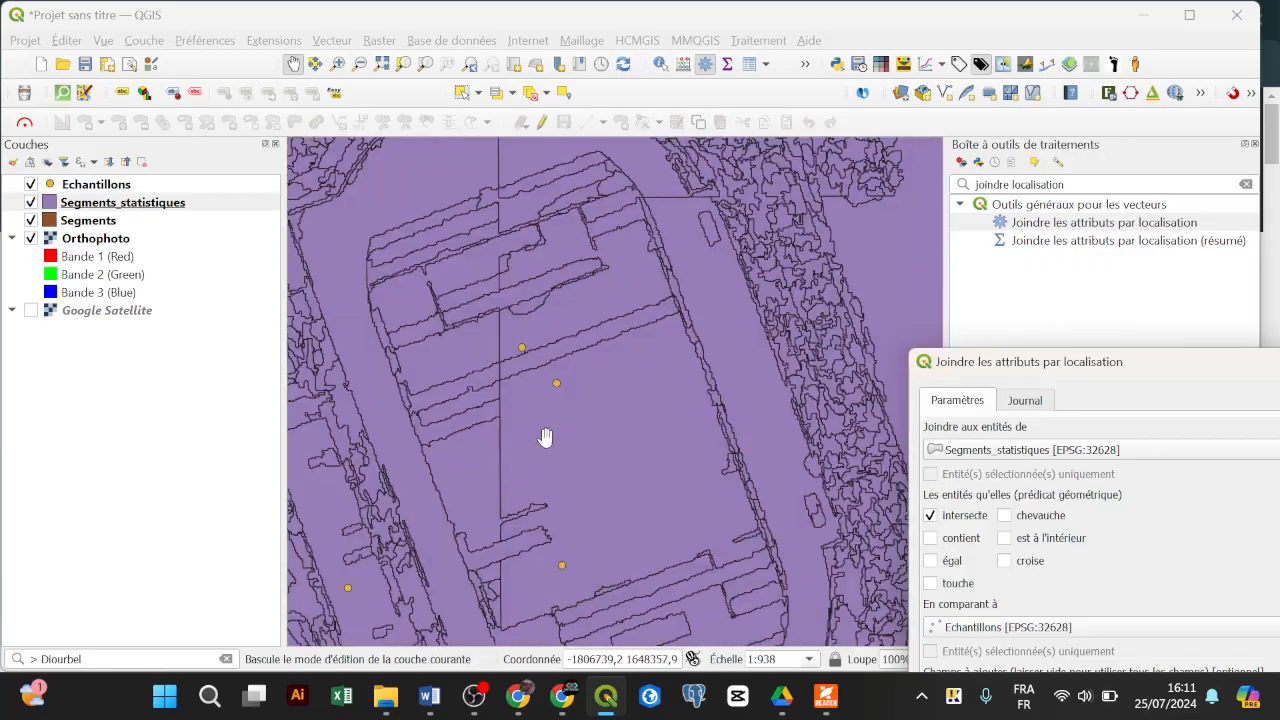
Set the spatial join output to a shapefile named Regions_entrainement in the SEGMENTATION folder
mouse_move(559, 391)
scroll(559, 391, "down", 2)
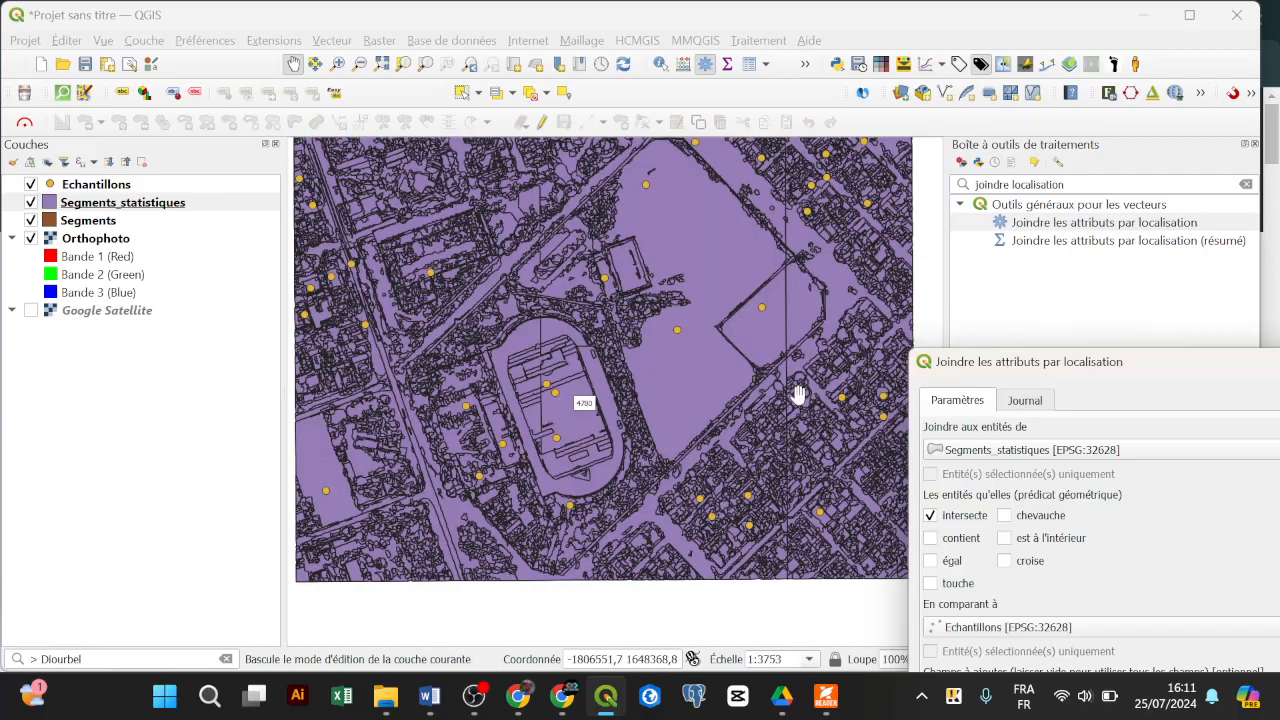
left_click_drag(983, 375, 383, 118)
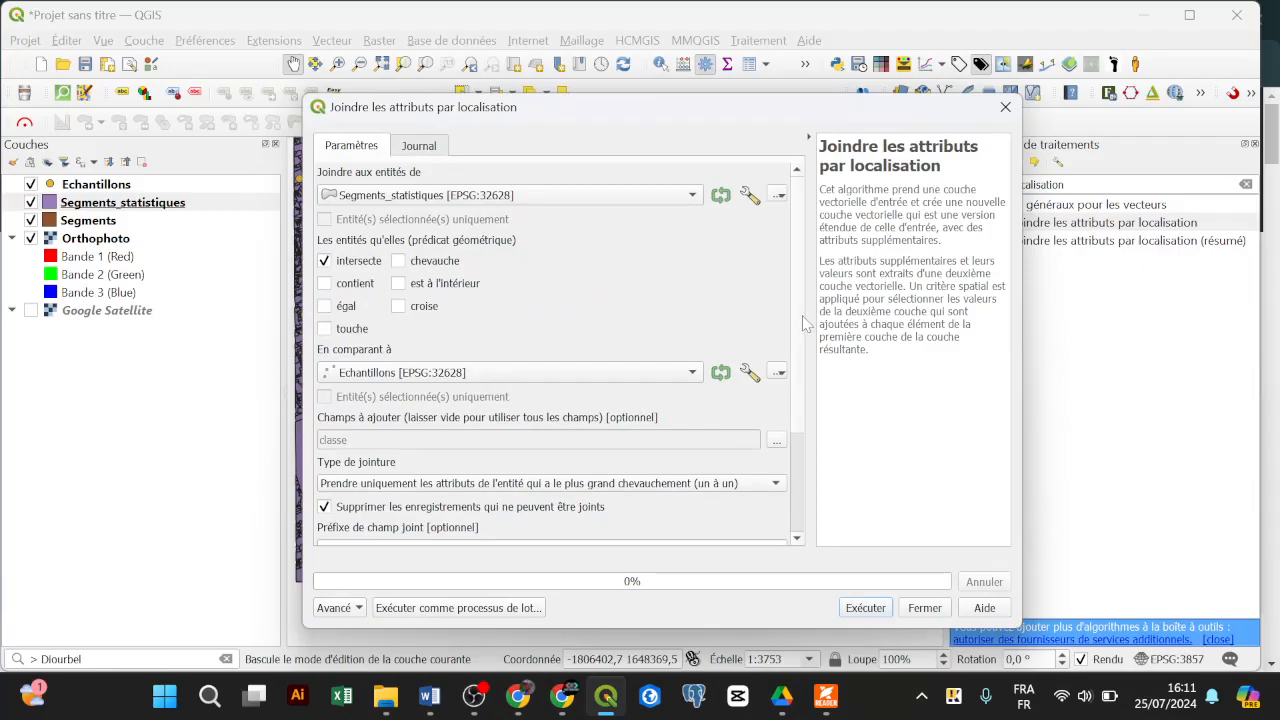
scroll(803, 323, "down", 5)
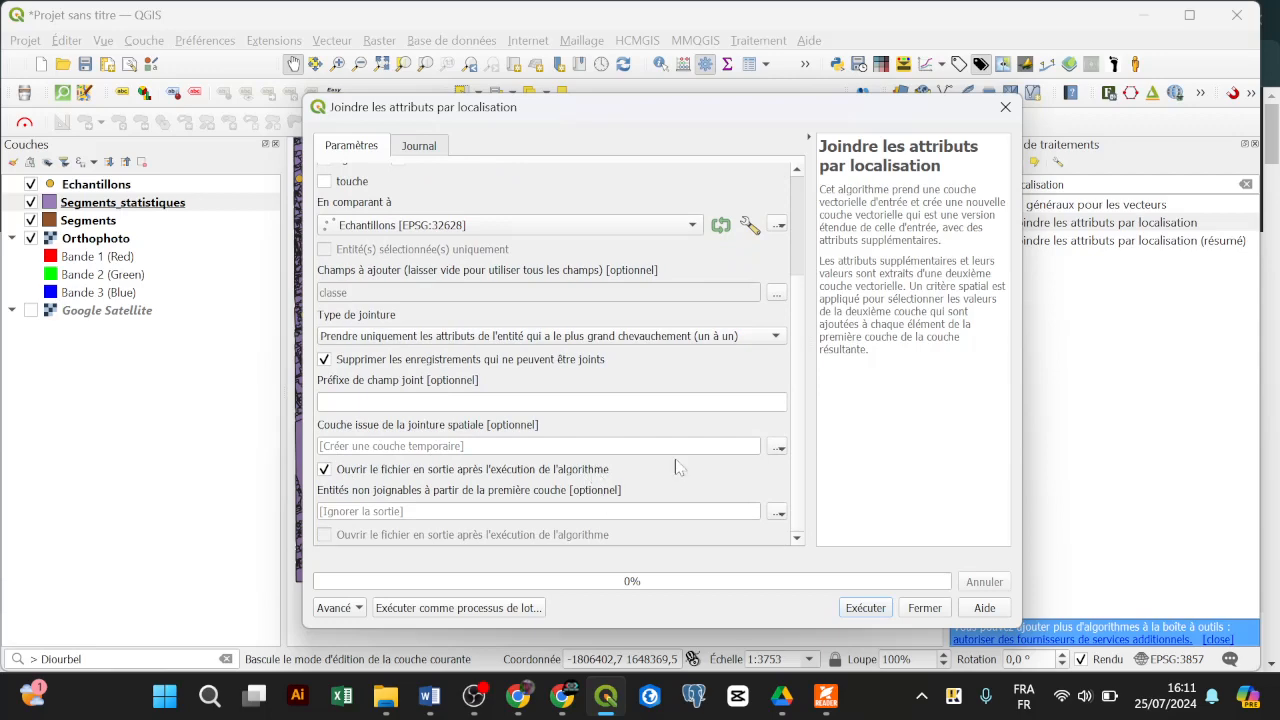
left_click(777, 447)
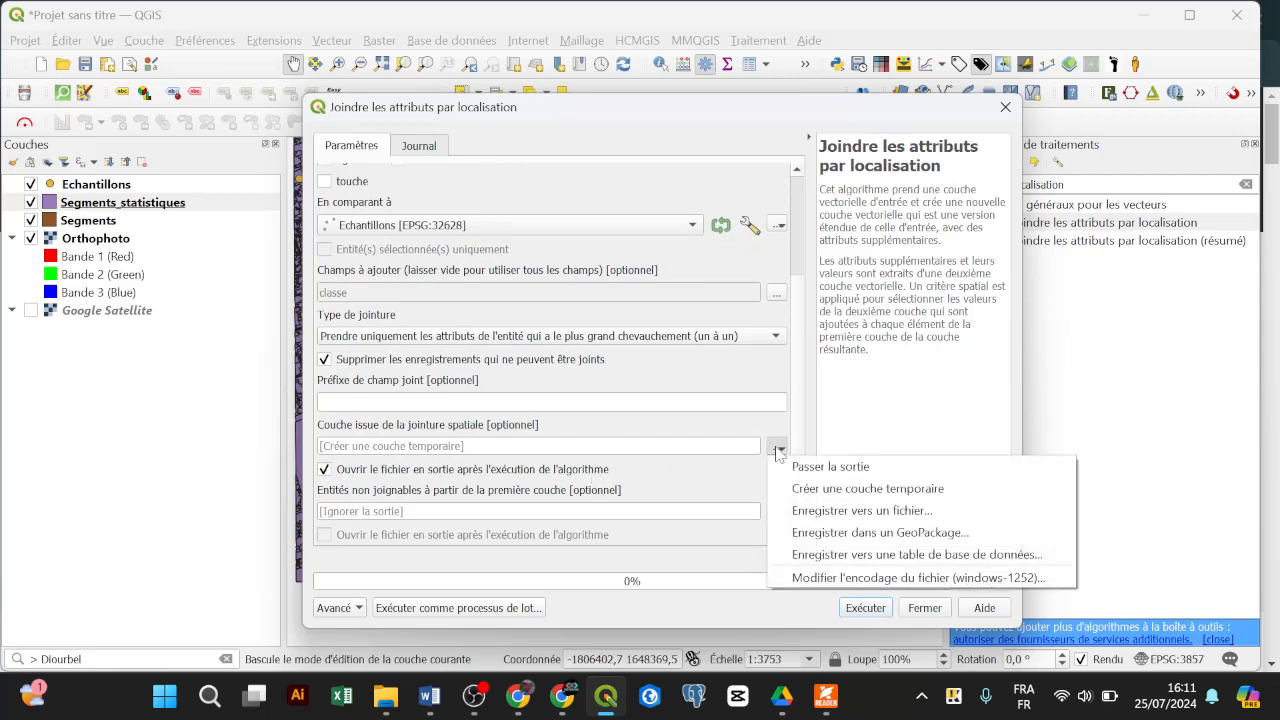
left_click(848, 512)
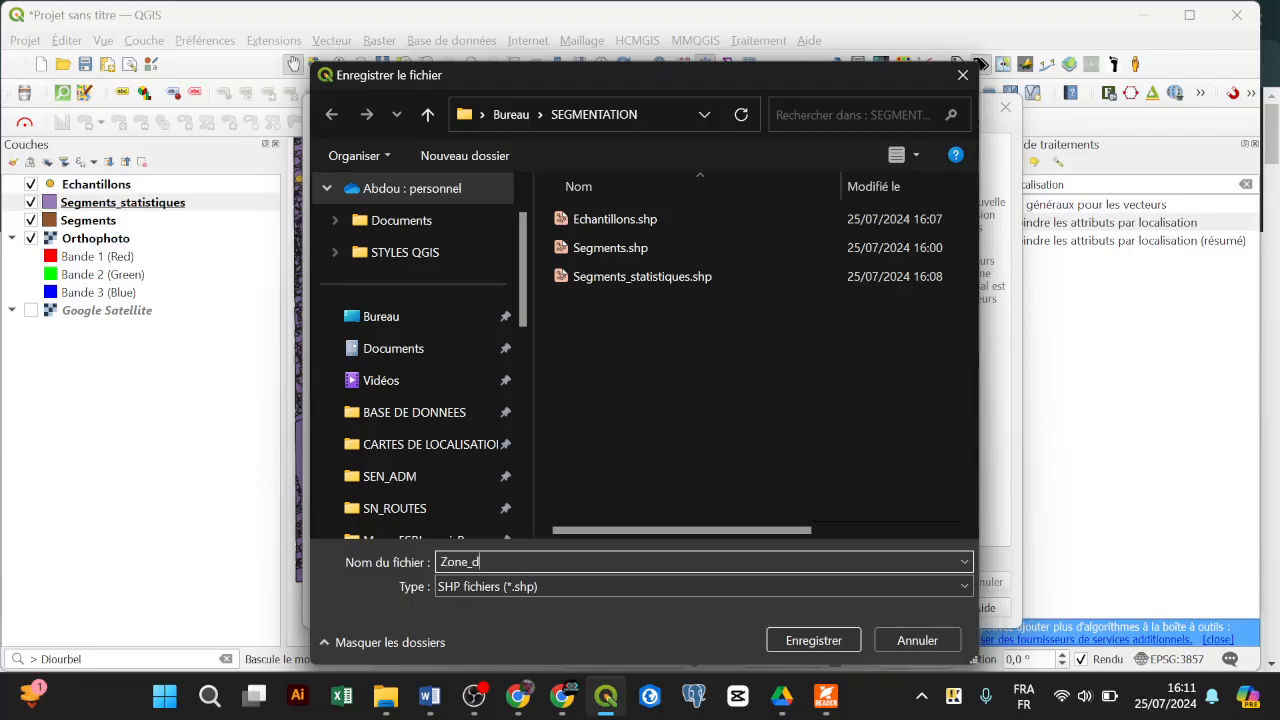
key("BackSpace")
key("BackSpace")
key("BackSpace")
key("BackSpace")
key("BackSpace")
key("BackSpace")
key("BackSpace")
key("BackSpace")
key("BackSpace")
key("BackSpace")
key("BackSpace")
key("BackSpace")
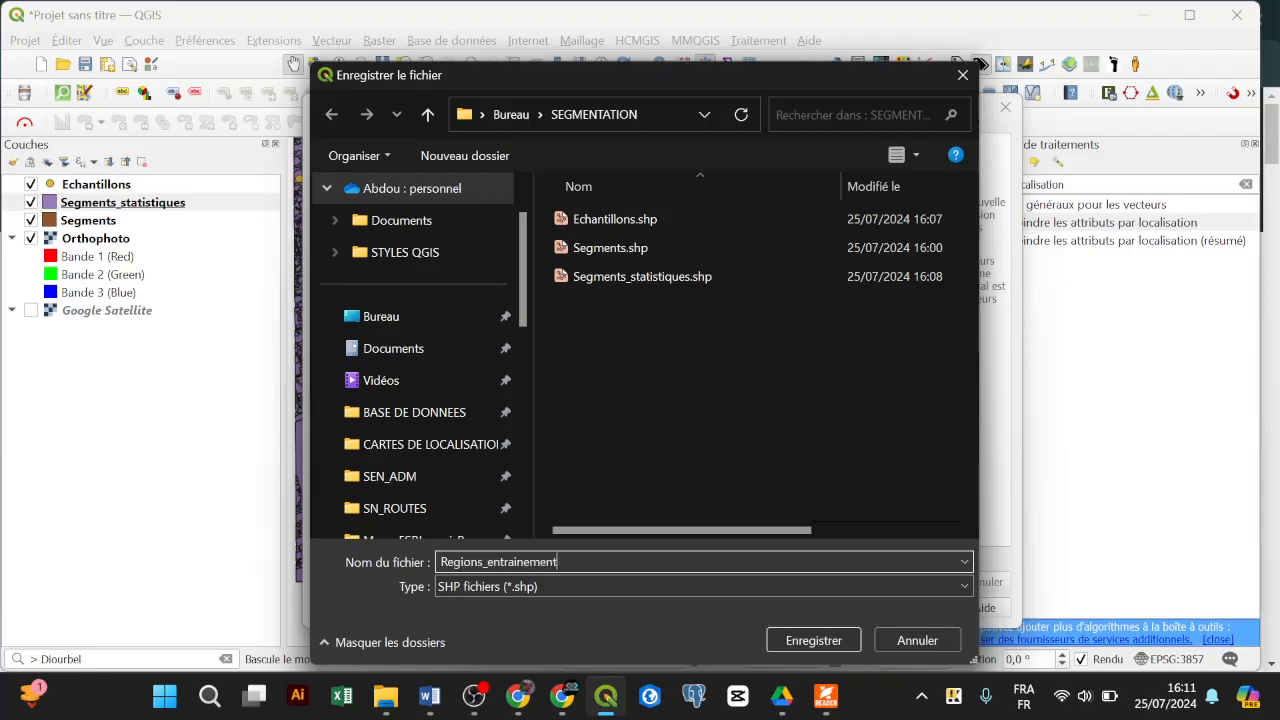
key("Return")
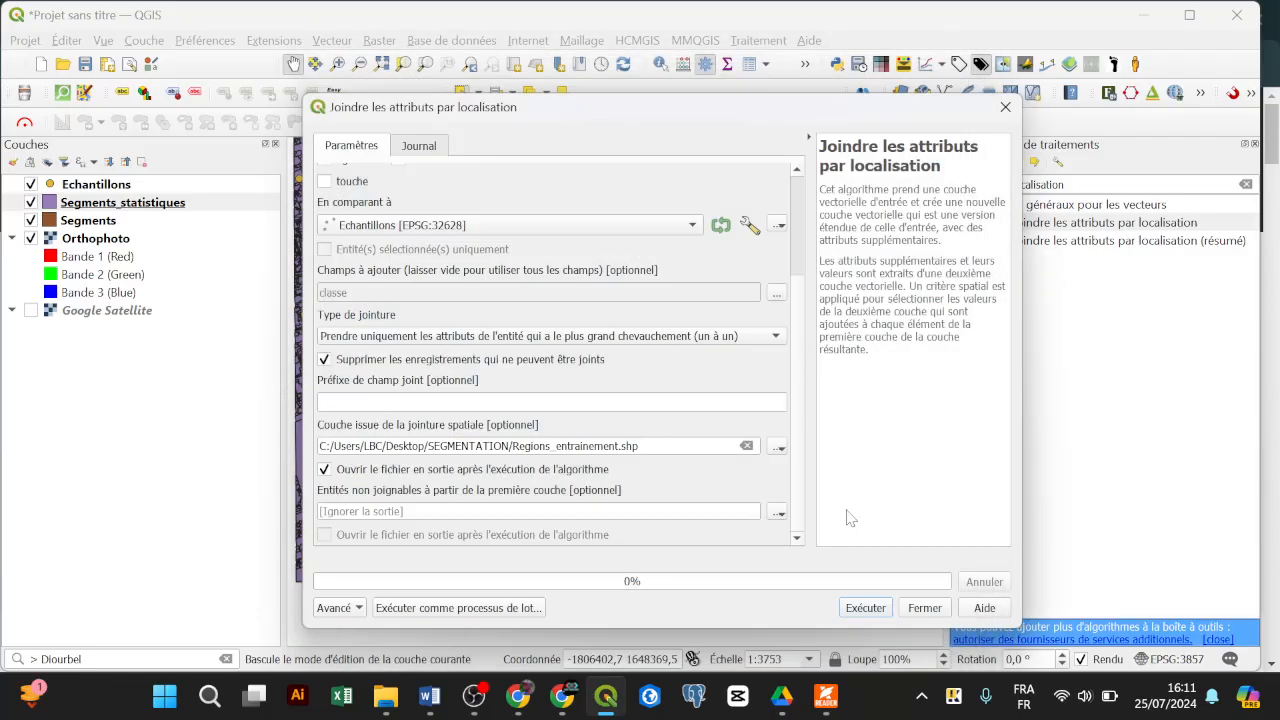
Run the attribute join by location, close the tool and inspect the resulting training regions on the map
left_click(857, 608)
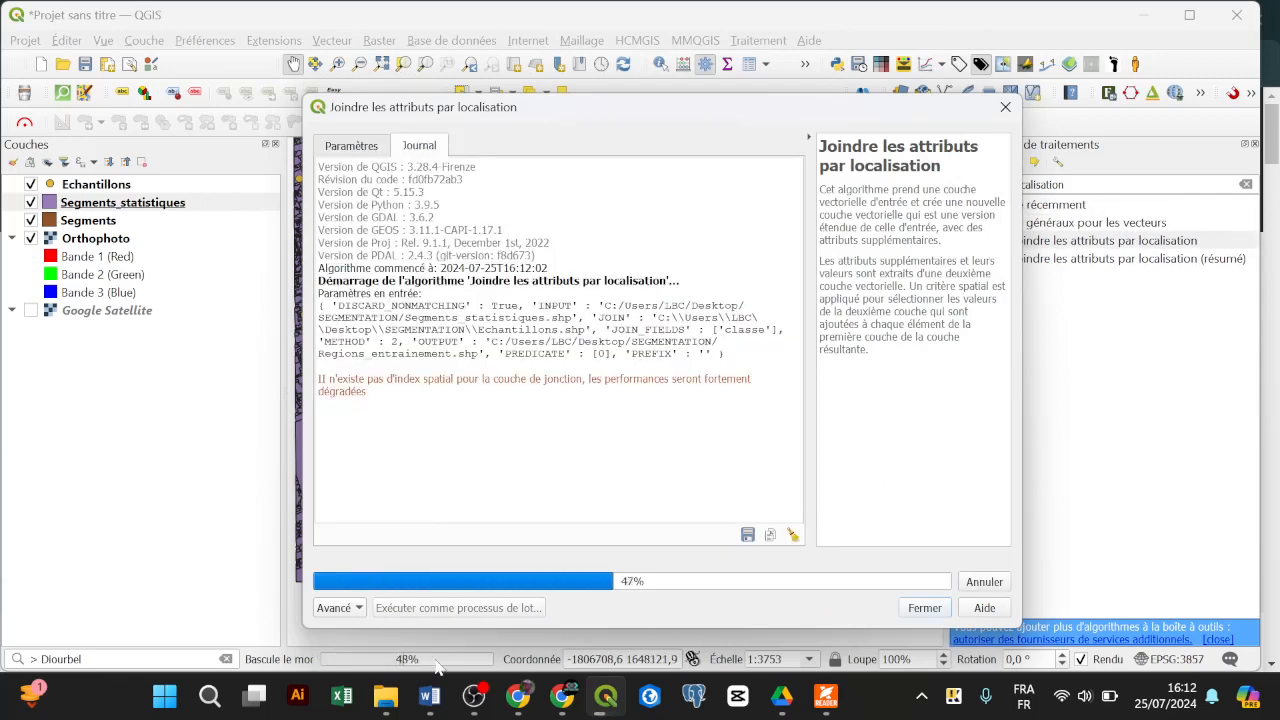
left_click(474, 705)
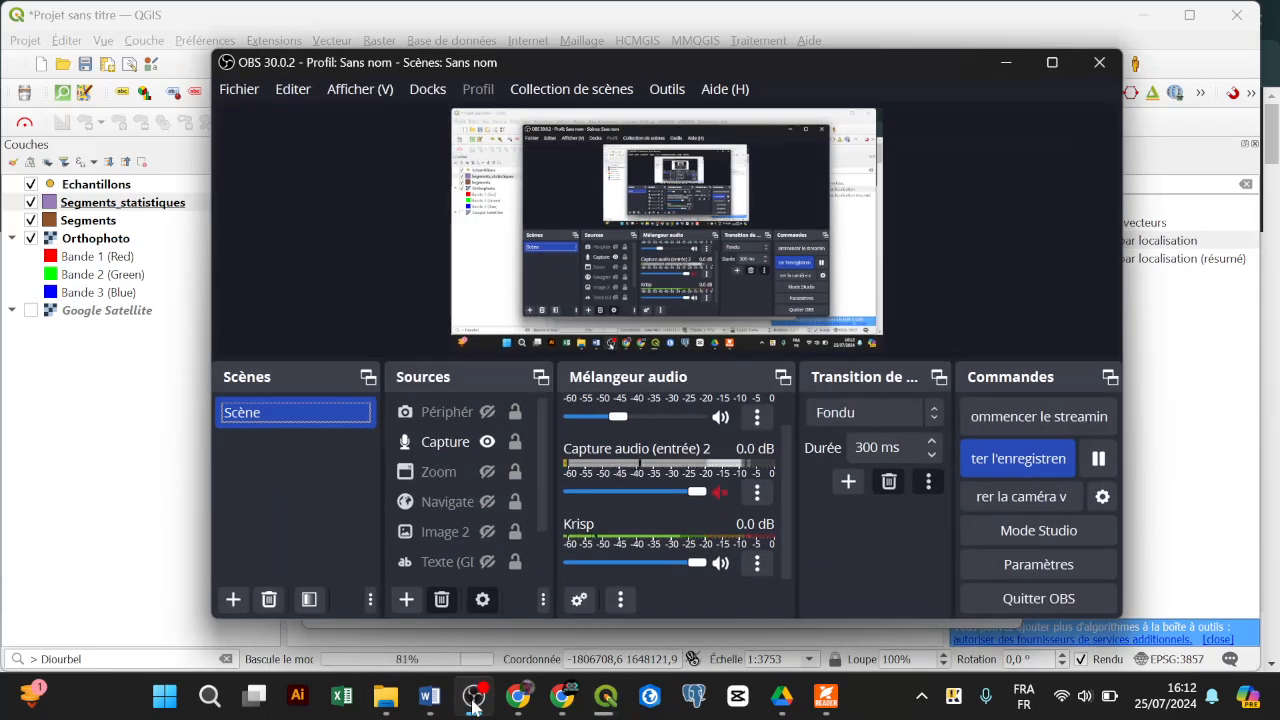
left_click(474, 705)
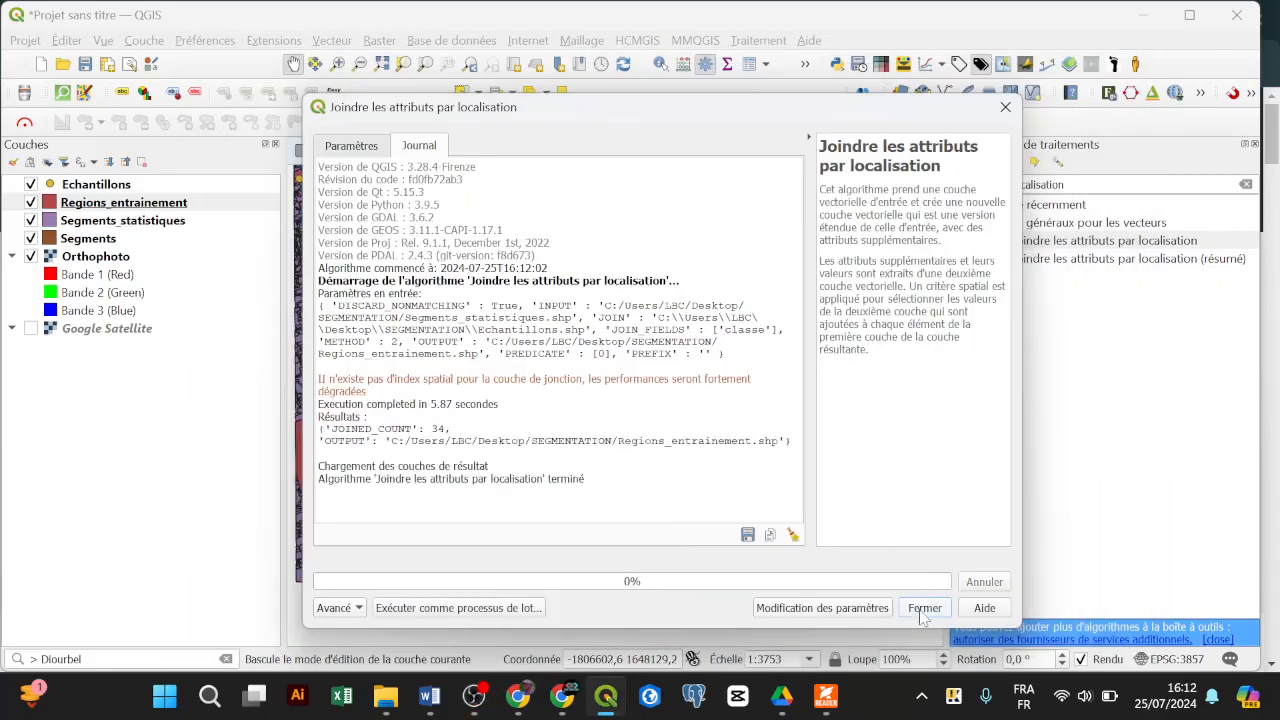
left_click(924, 610)
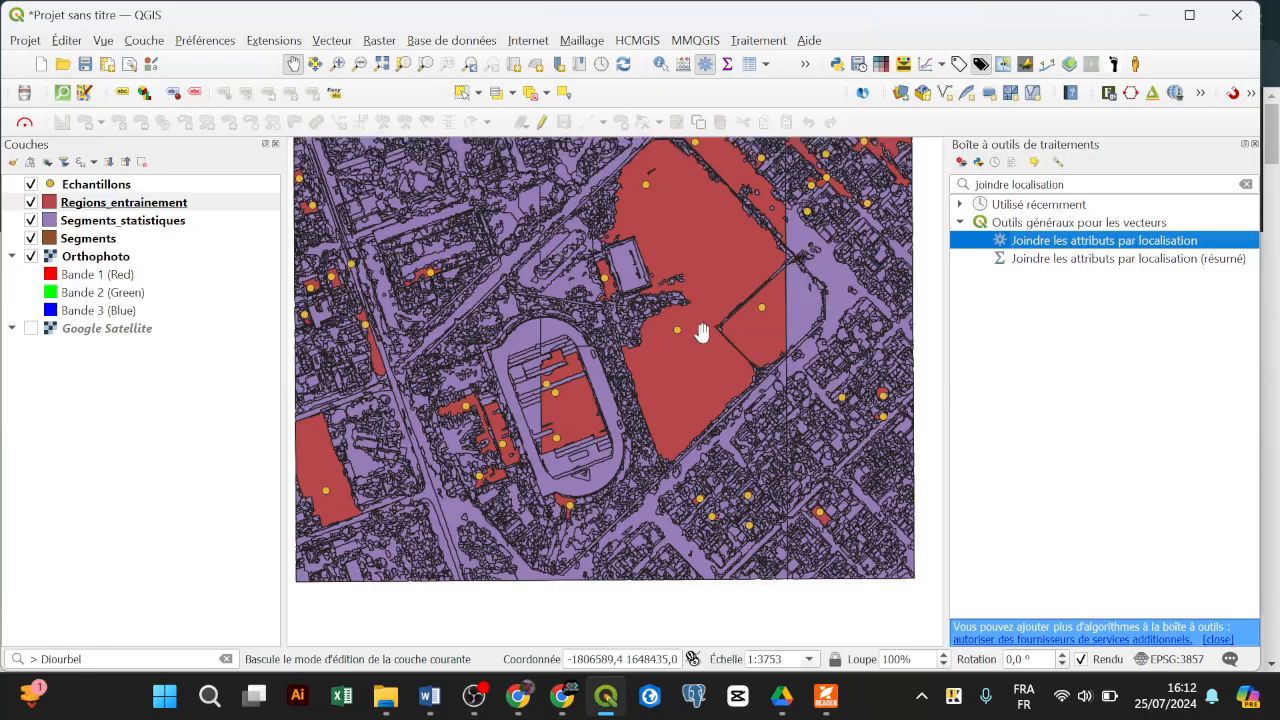
double_click(725, 311)
left_click_drag(717, 287, 721, 320)
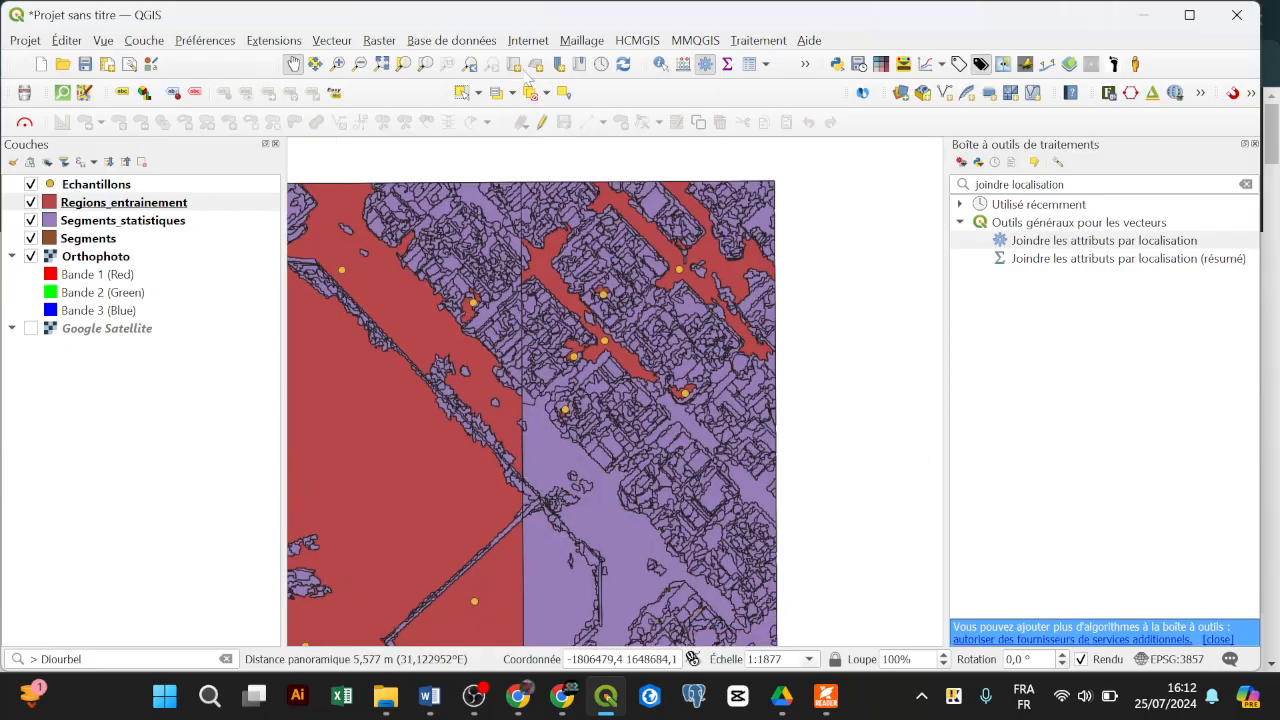
left_click(425, 65)
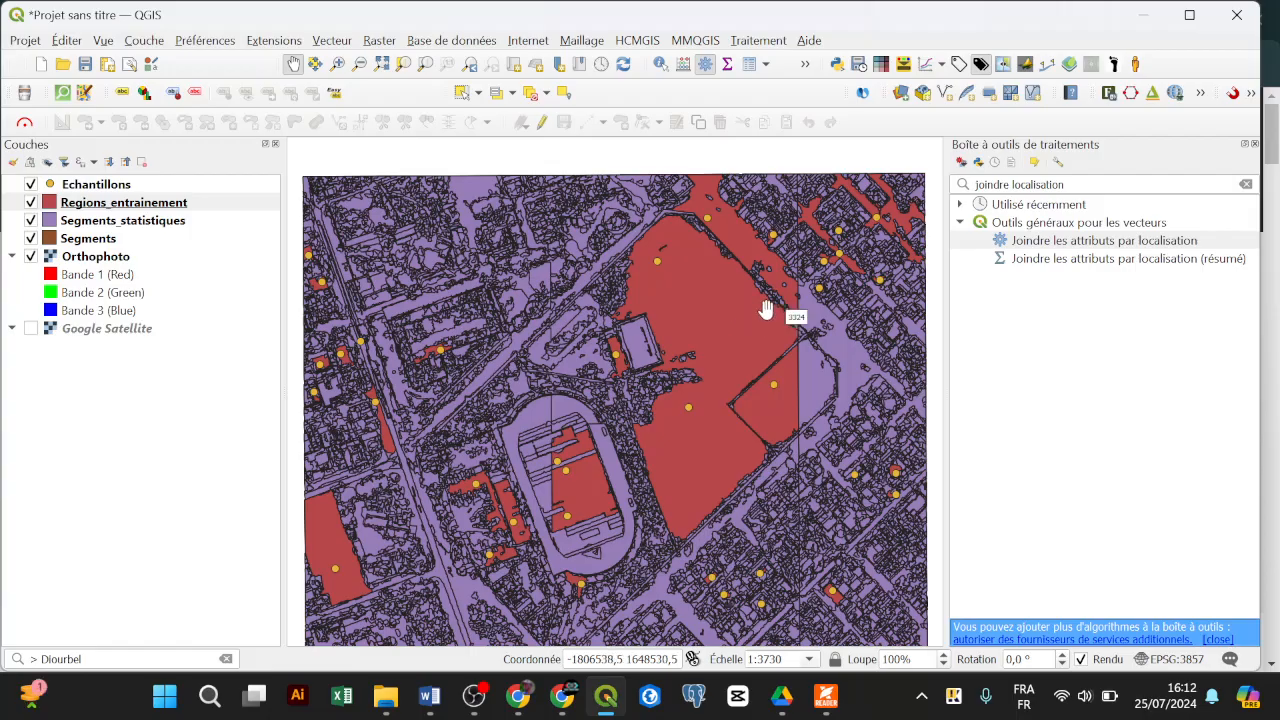
Search the processing toolbox for "Trainvector" and select the TrainVectorClassifier algorithm
left_click_drag(1068, 184, 972, 184)
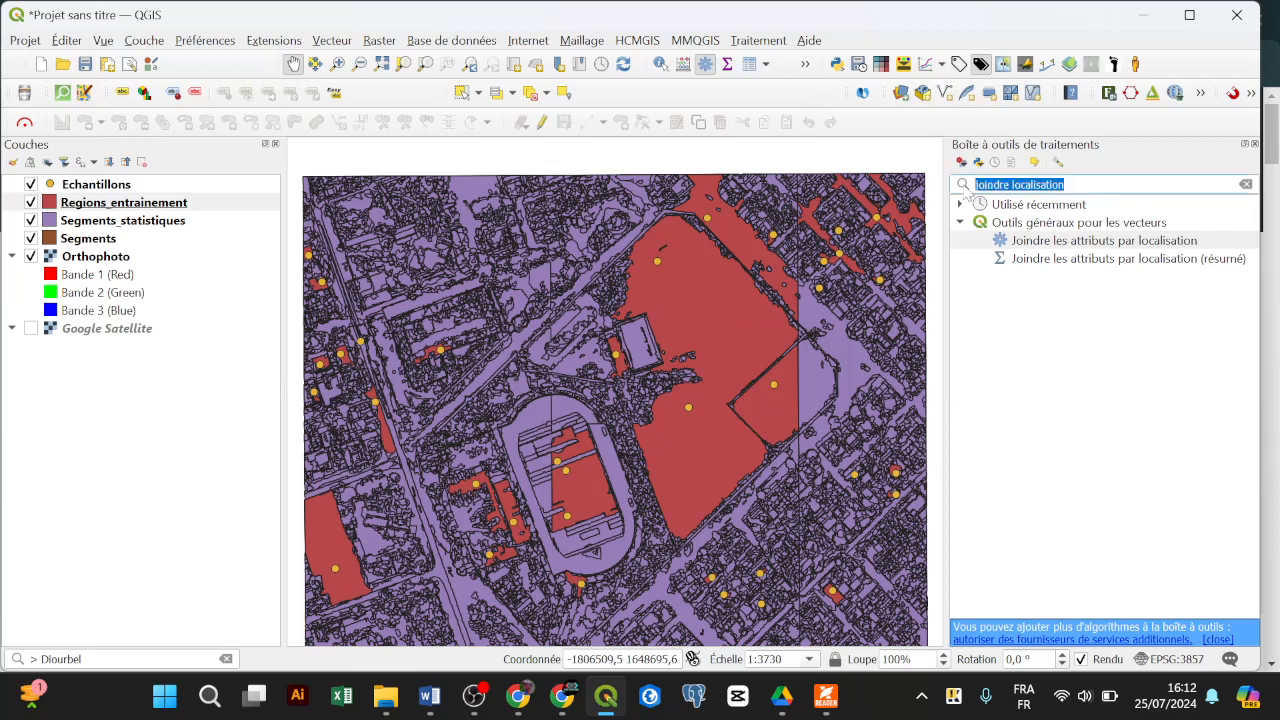
left_click(766, 42)
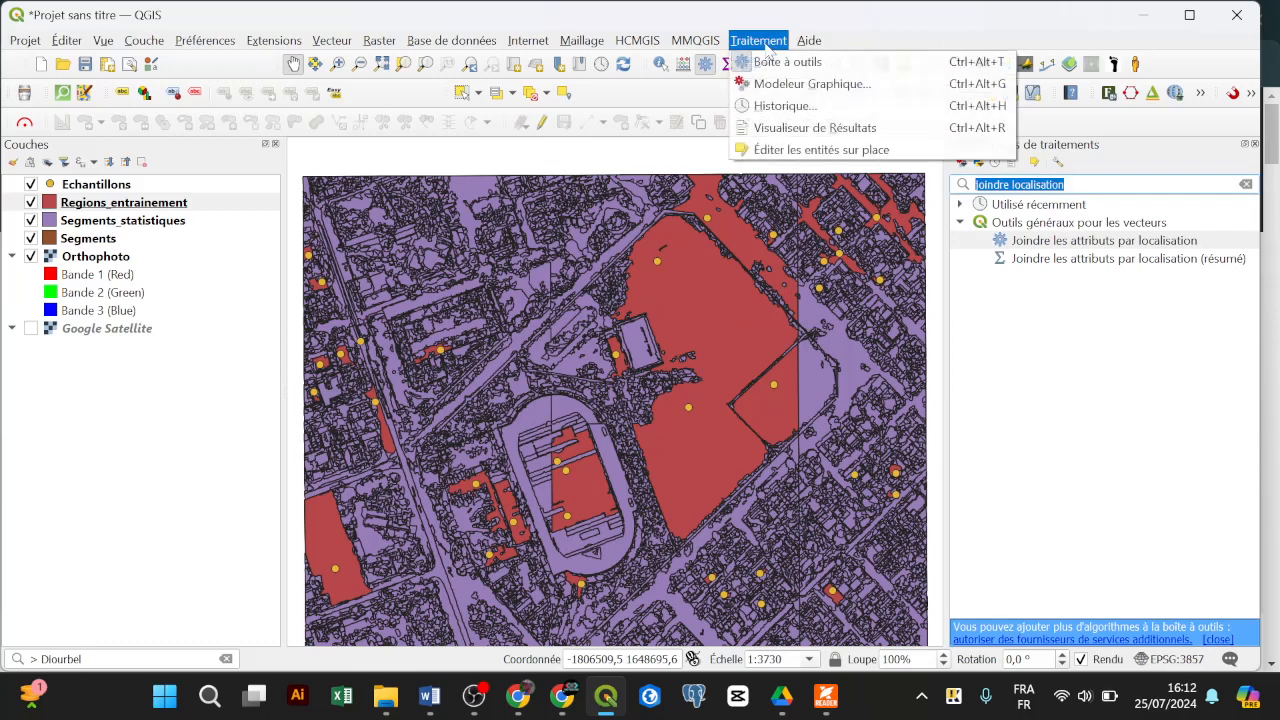
left_click(768, 66)
left_click(758, 40)
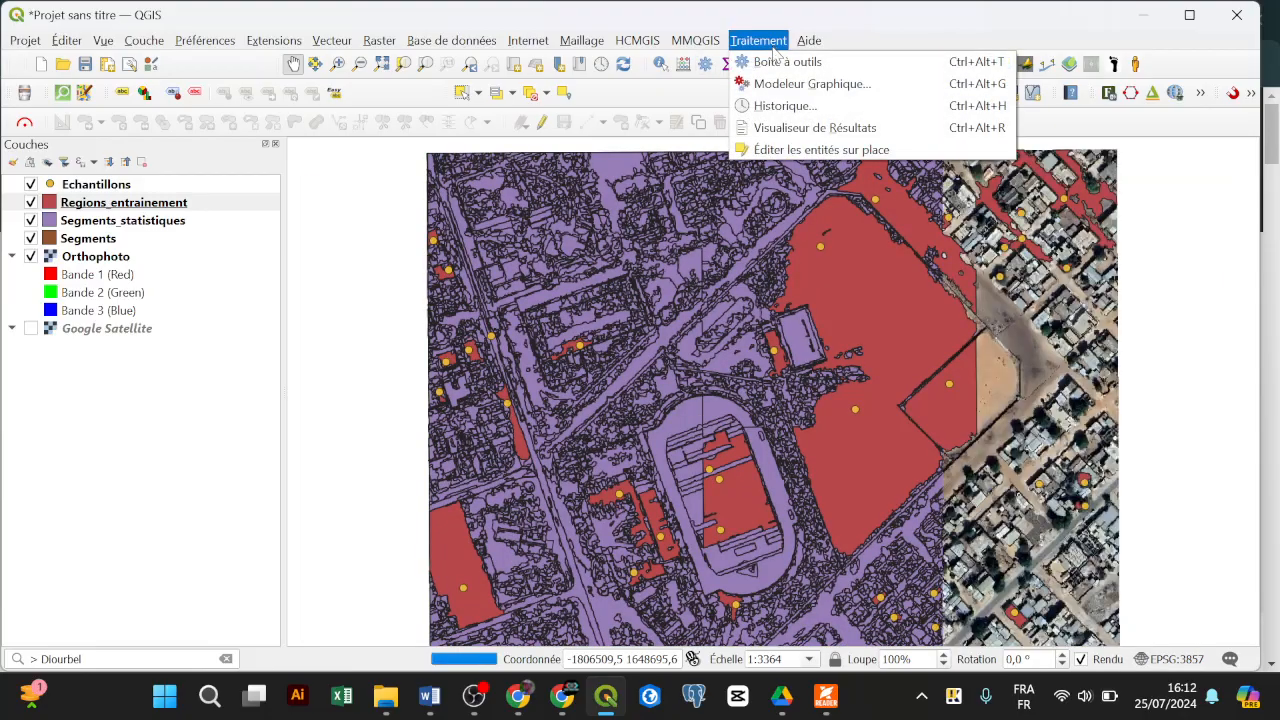
left_click(776, 62)
left_click_drag(1066, 184, 944, 178)
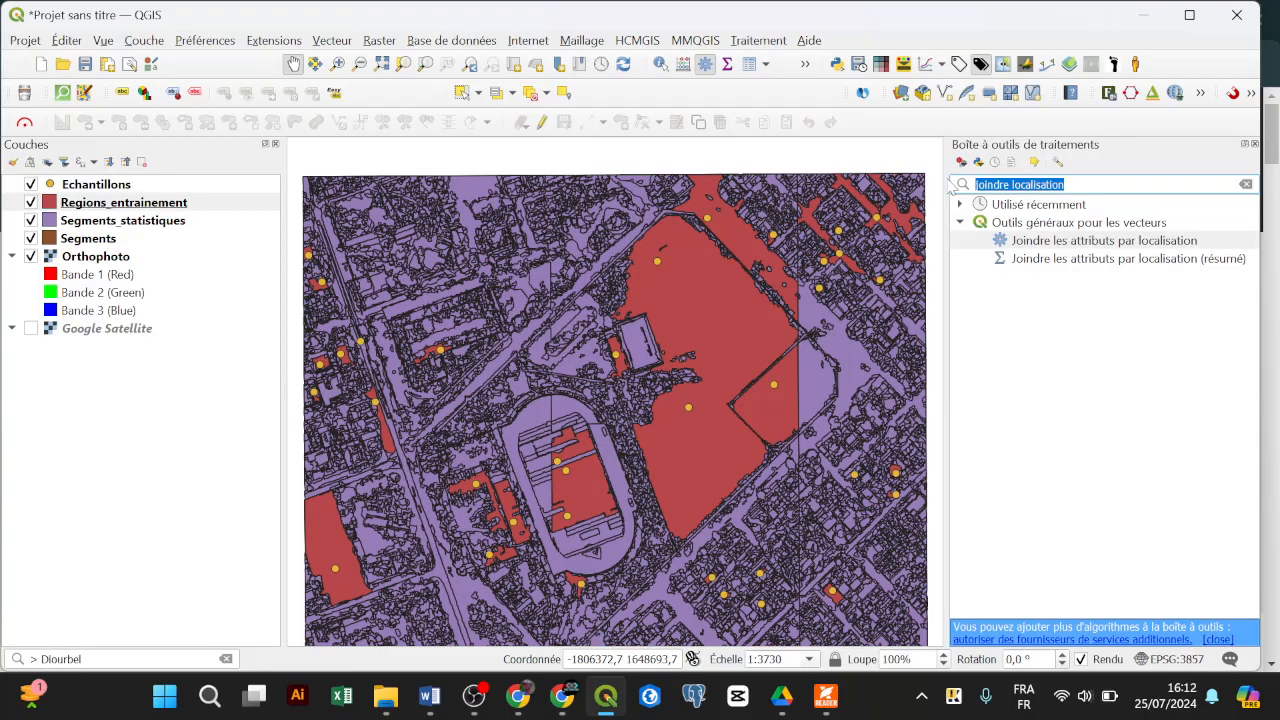
type("Train")
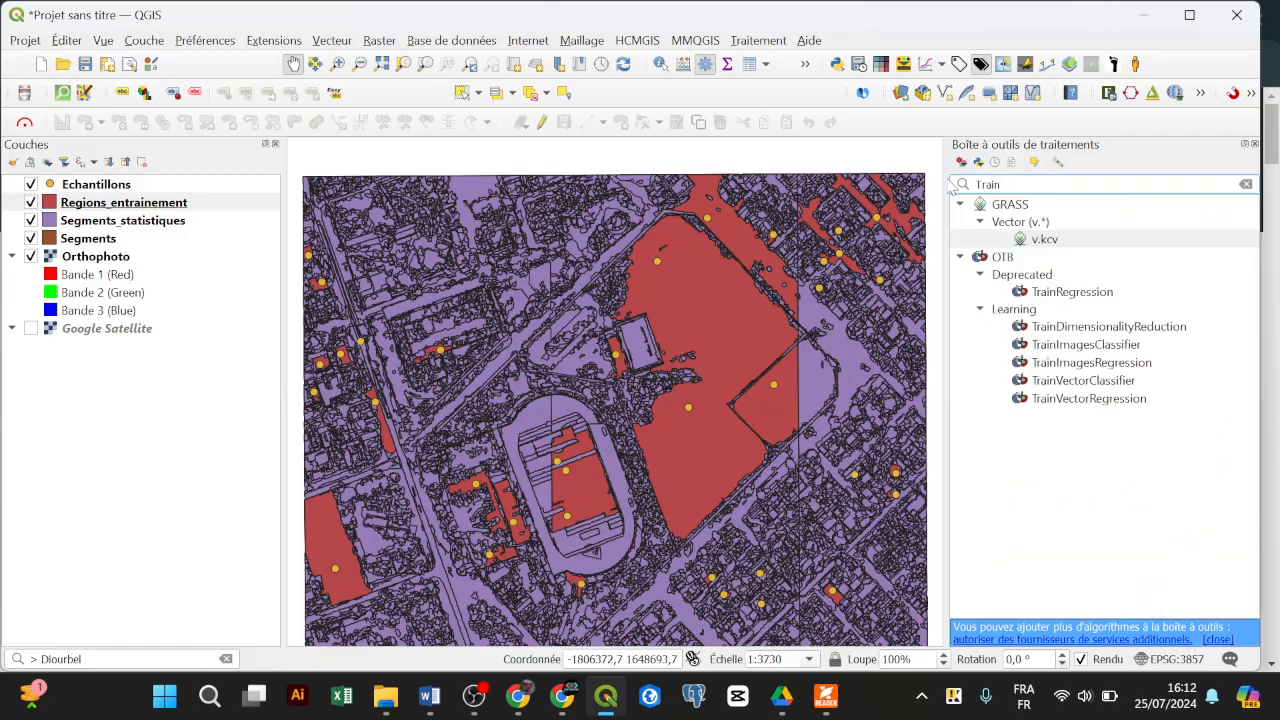
type("ve")
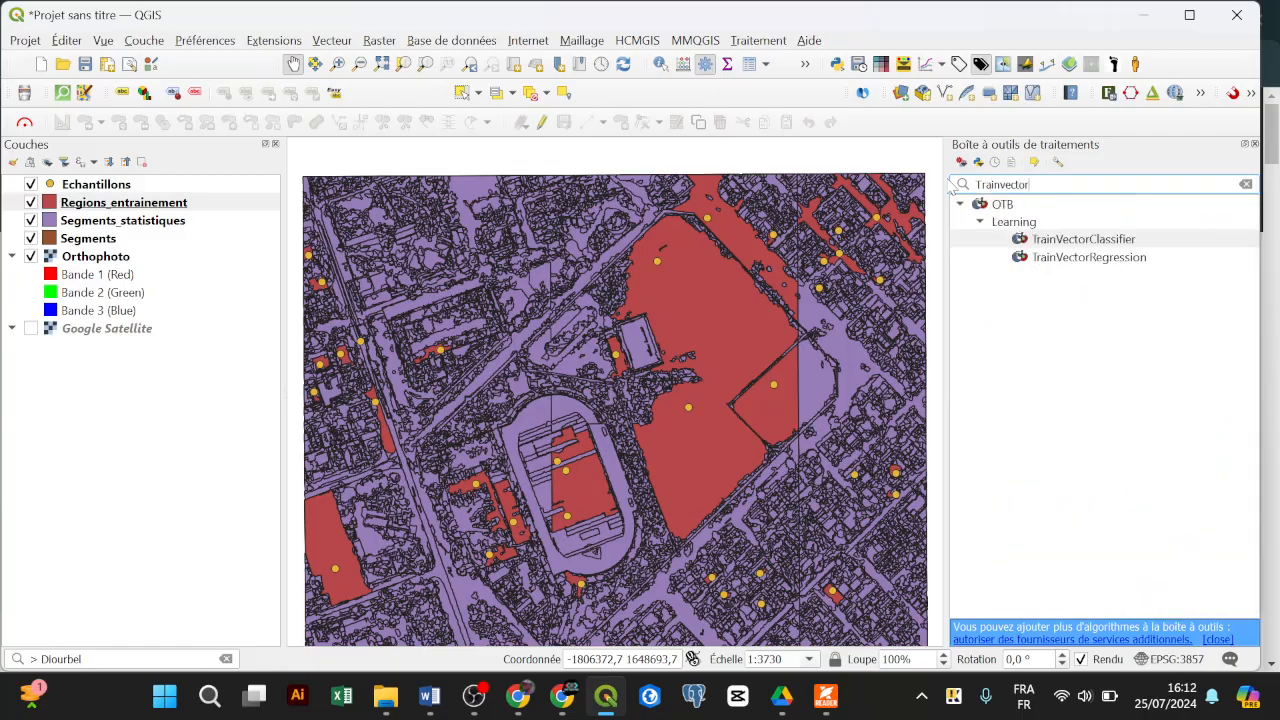
type("ctor")
left_click(1073, 241)
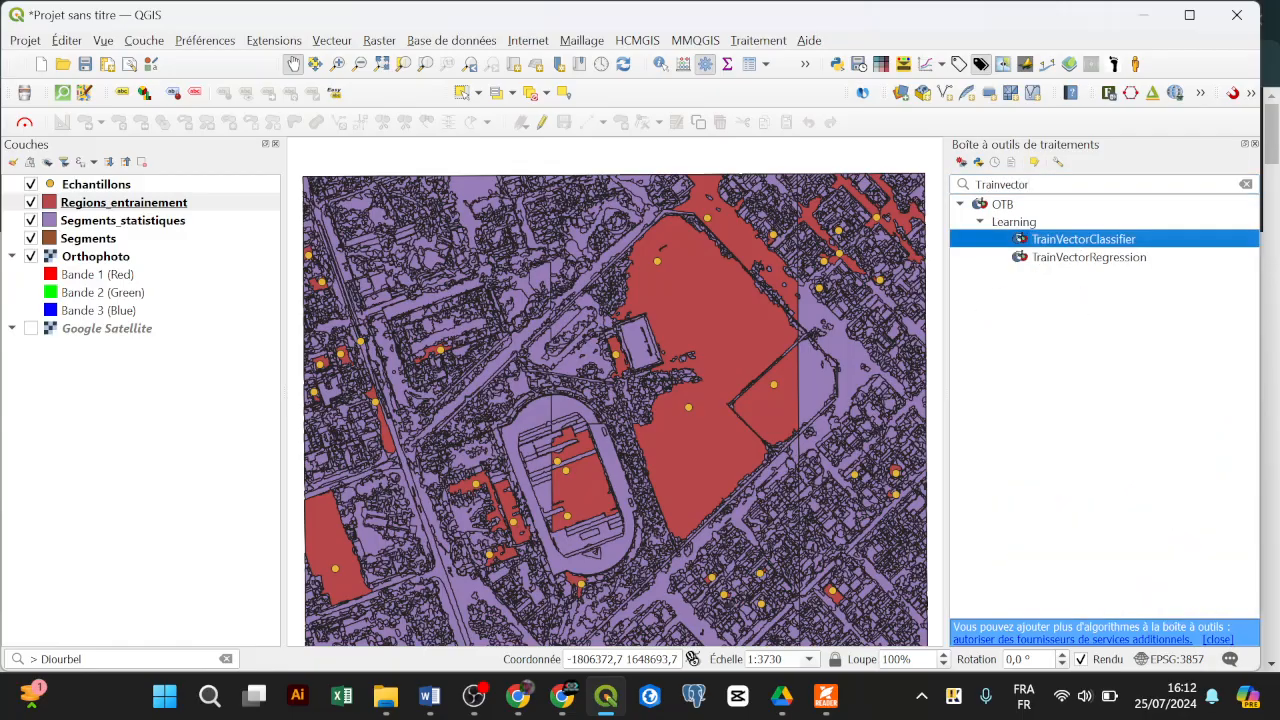
Switch to Word, replace the document text with "Trainvector", and return to QGIS
left_click(430, 696)
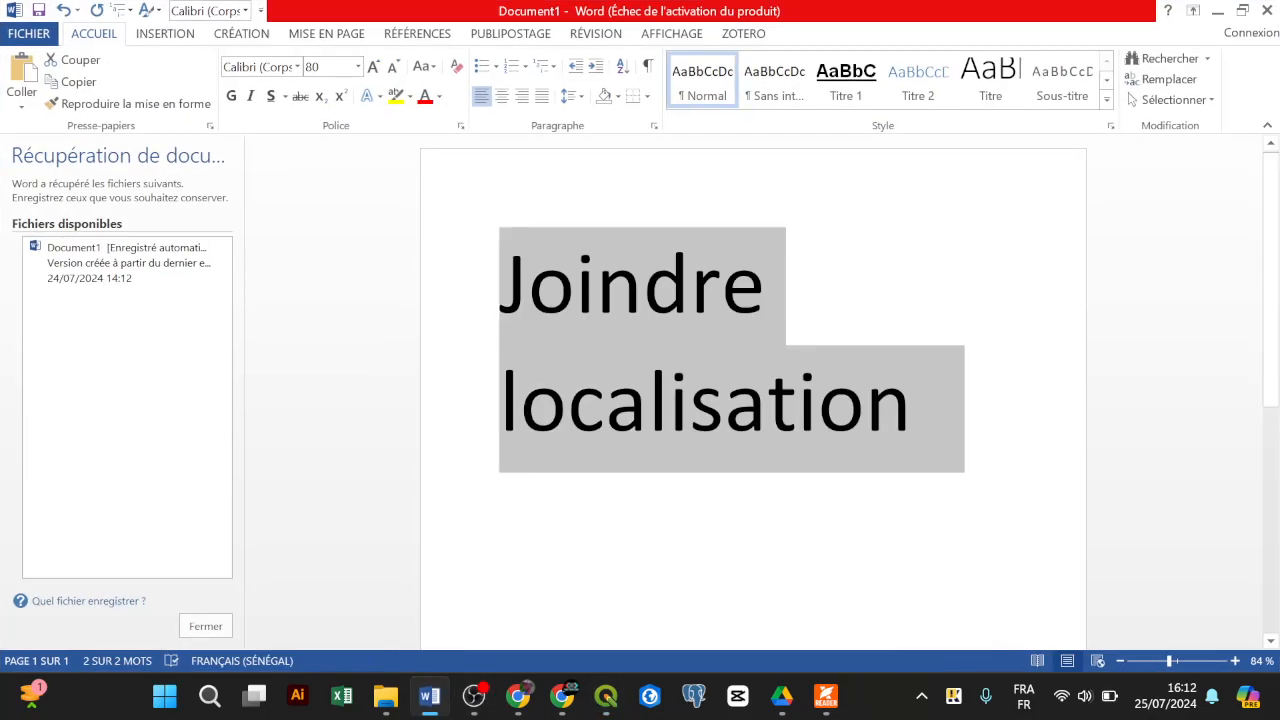
type("Trin")
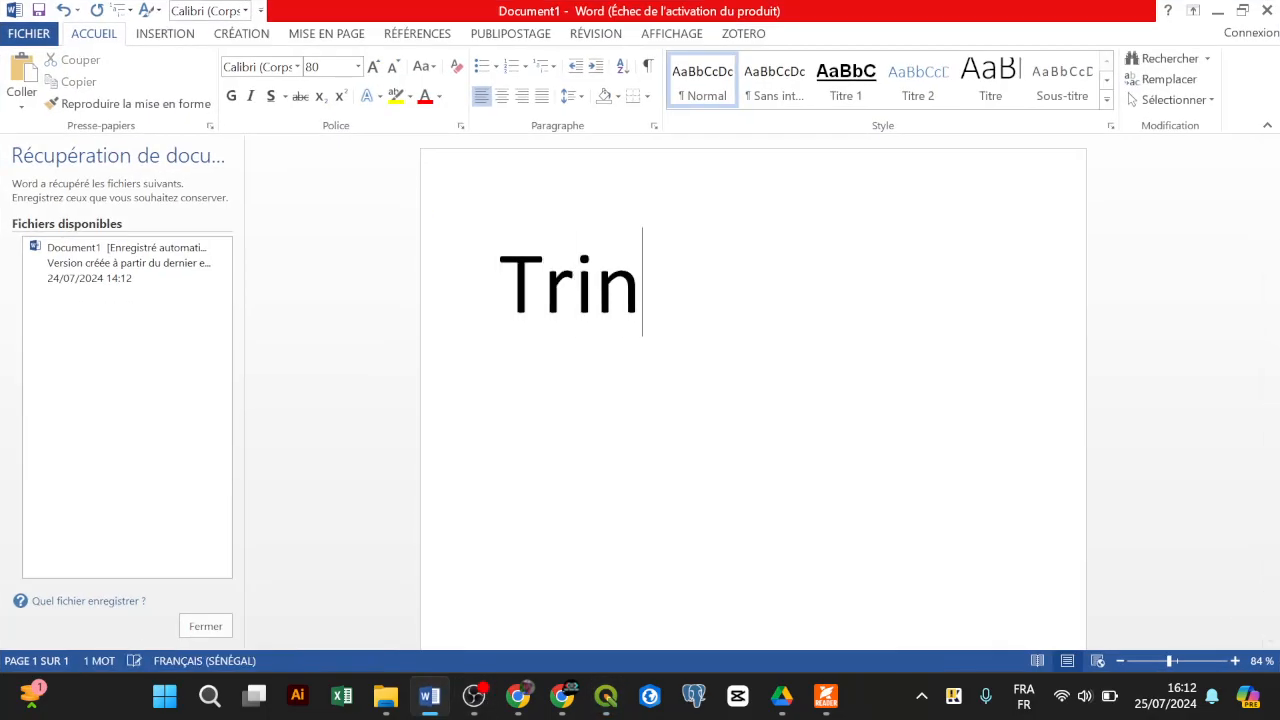
key("BackSpace")
key("BackSpace")
type("ainv")
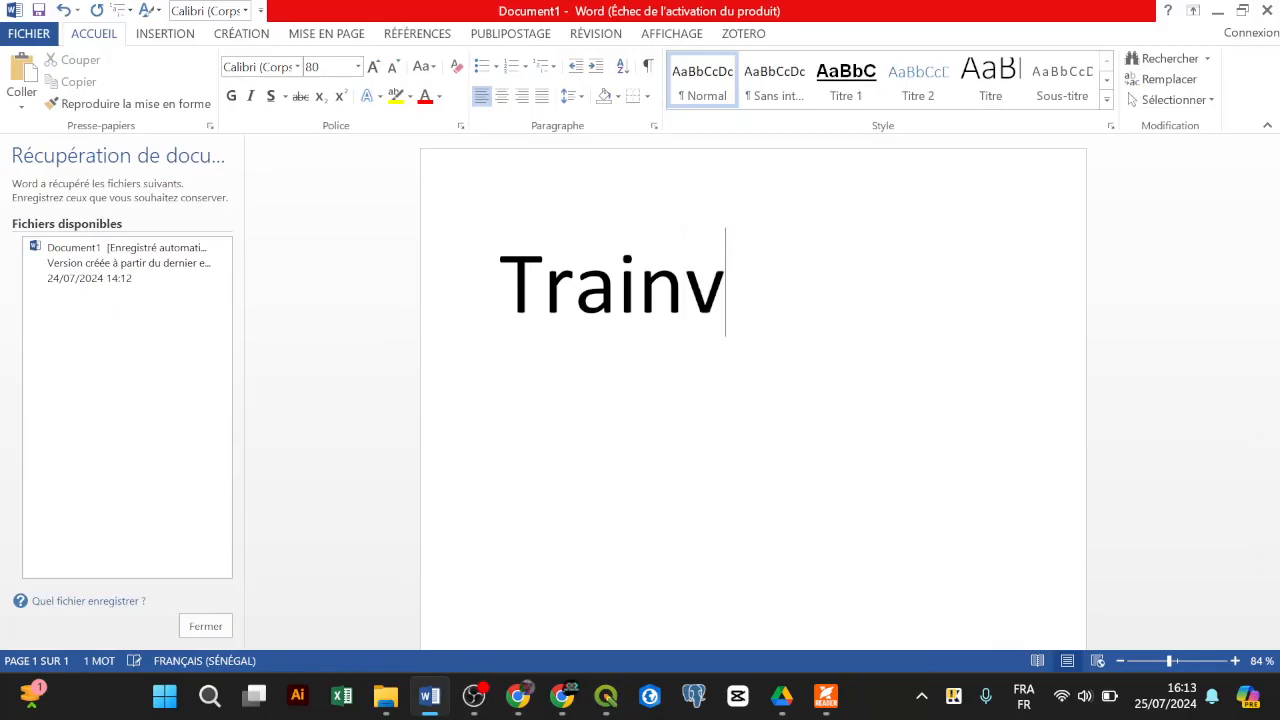
type("ectorclassi")
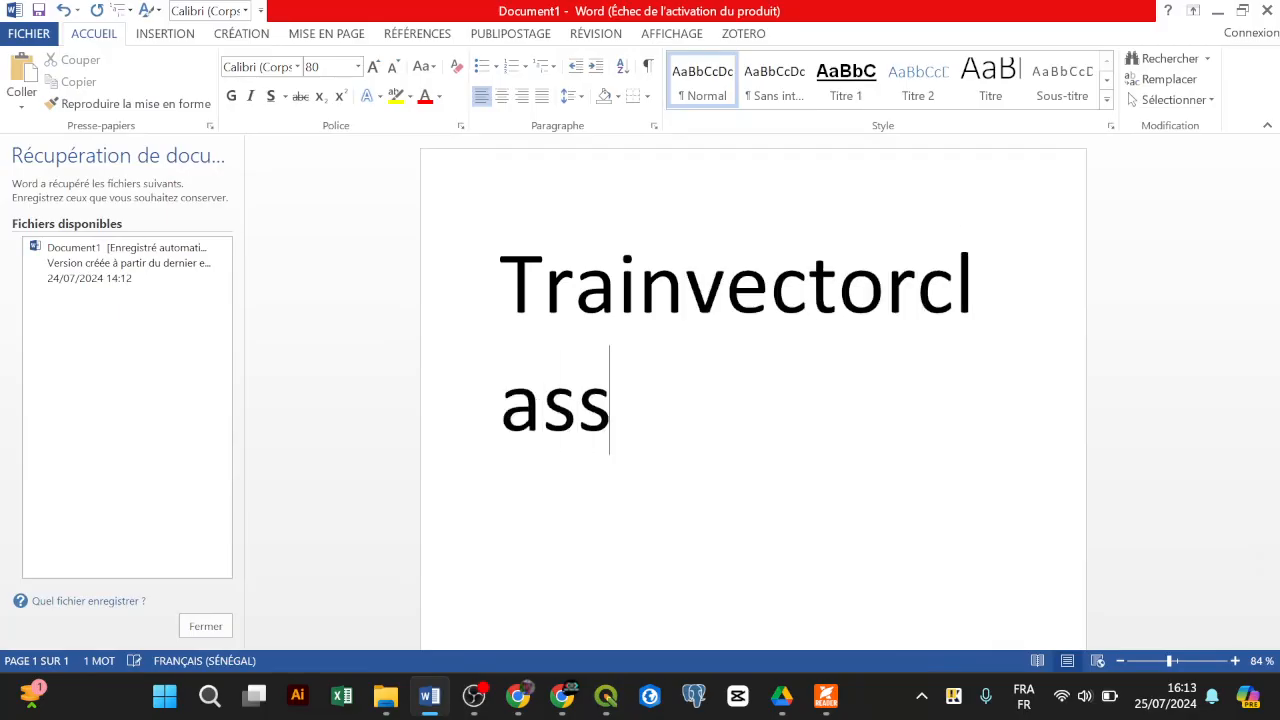
key("BackSpace")
key("BackSpace")
key("BackSpace")
key("BackSpace")
key("BackSpace")
key("BackSpace")
key("BackSpace")
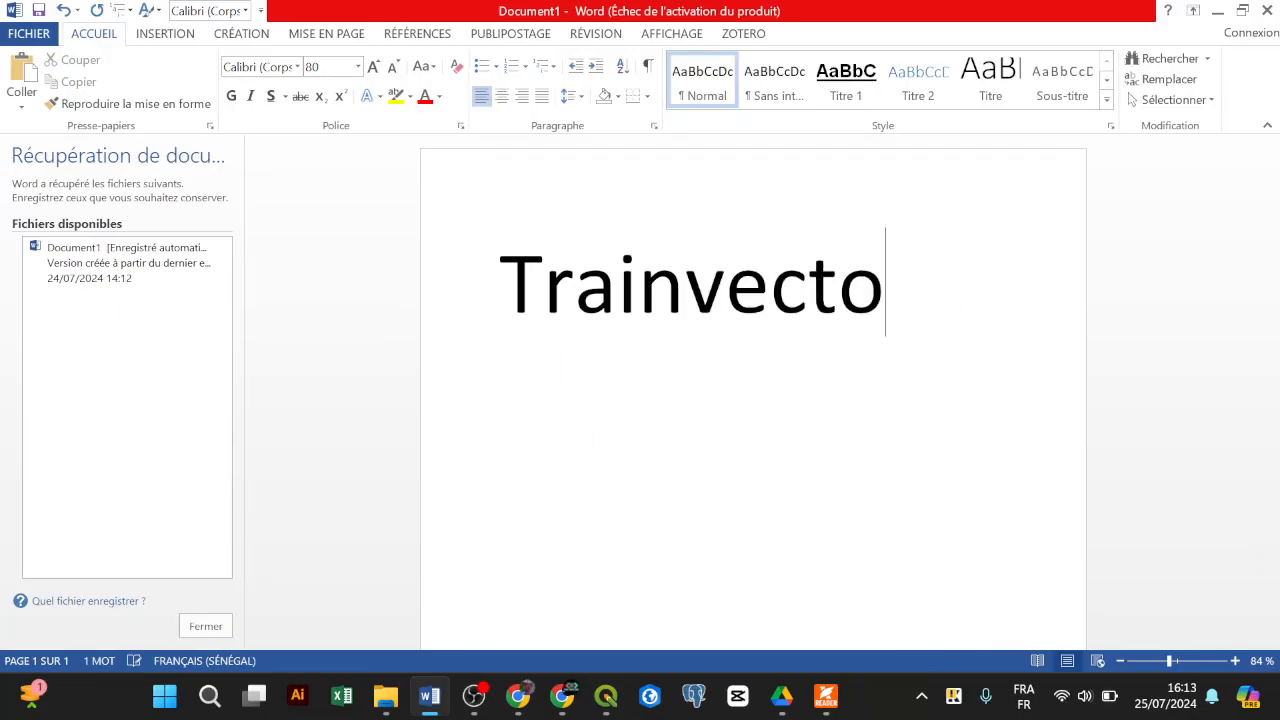
type("r")
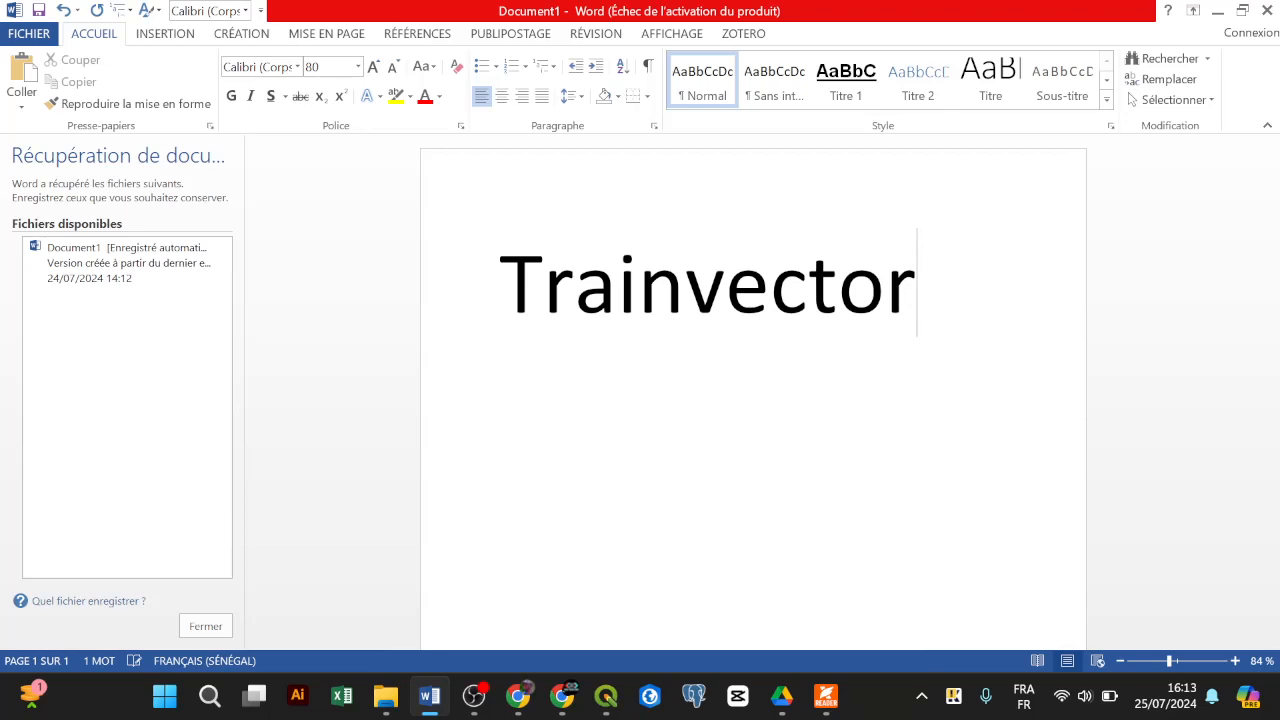
left_click(1217, 10)
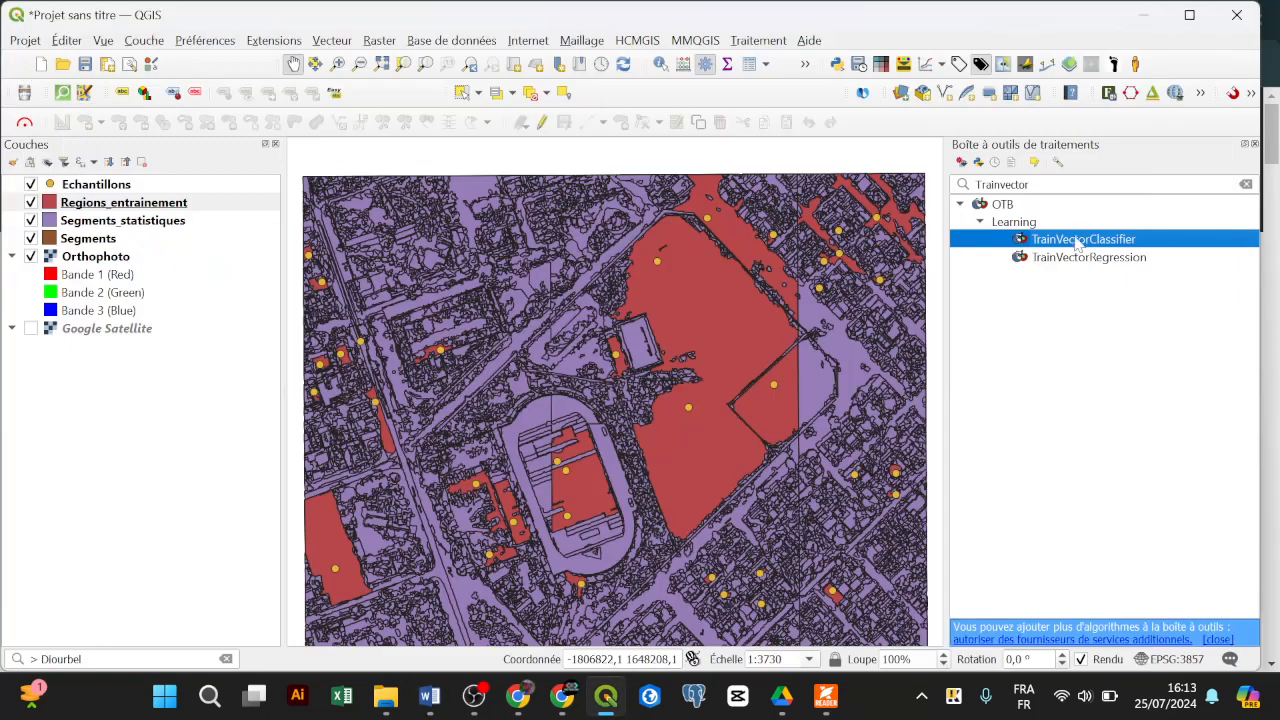
Set Regions_entrainement as the TrainVectorClassifier input vector data and open the field selection for training features
double_click(1075, 240)
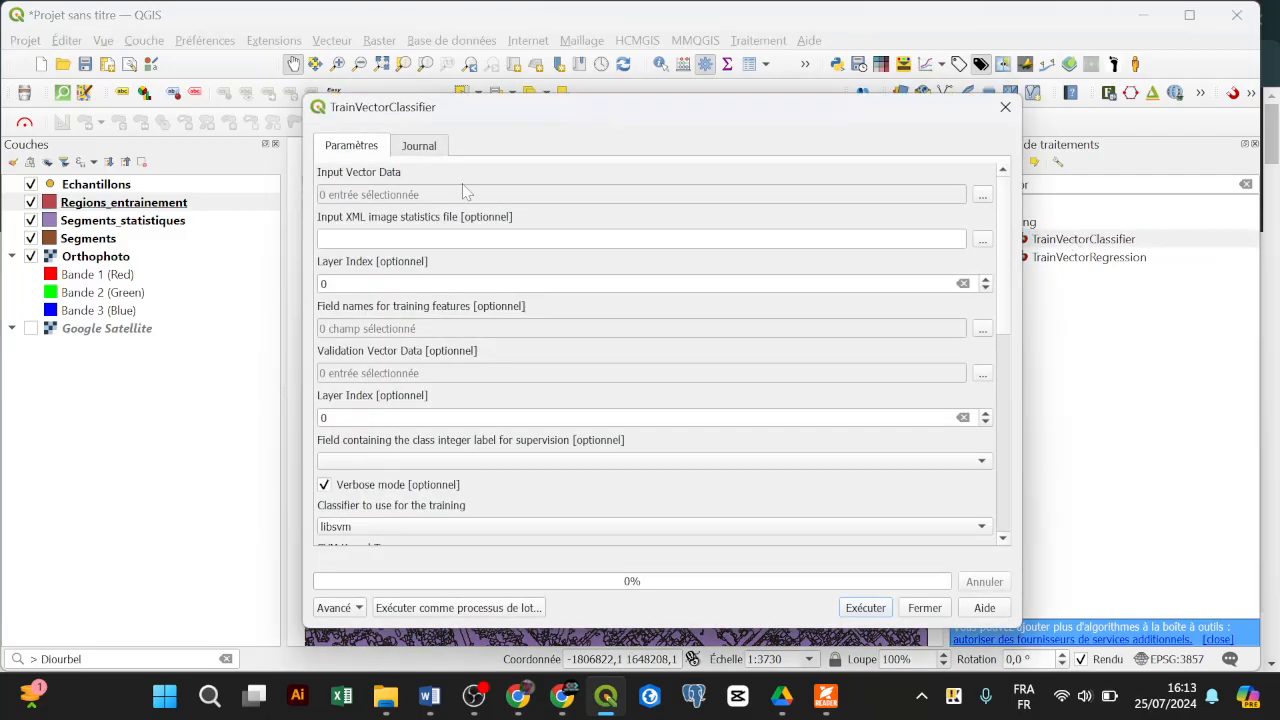
left_click(981, 194)
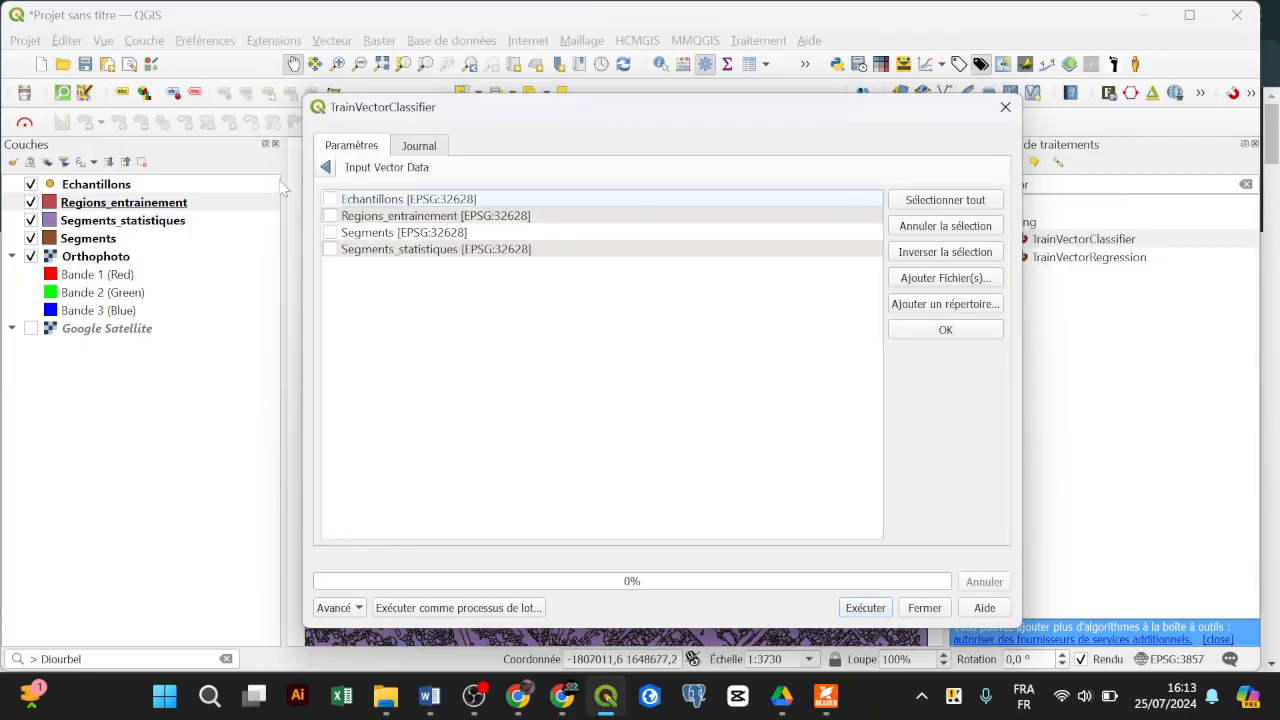
left_click(333, 216)
left_click(944, 330)
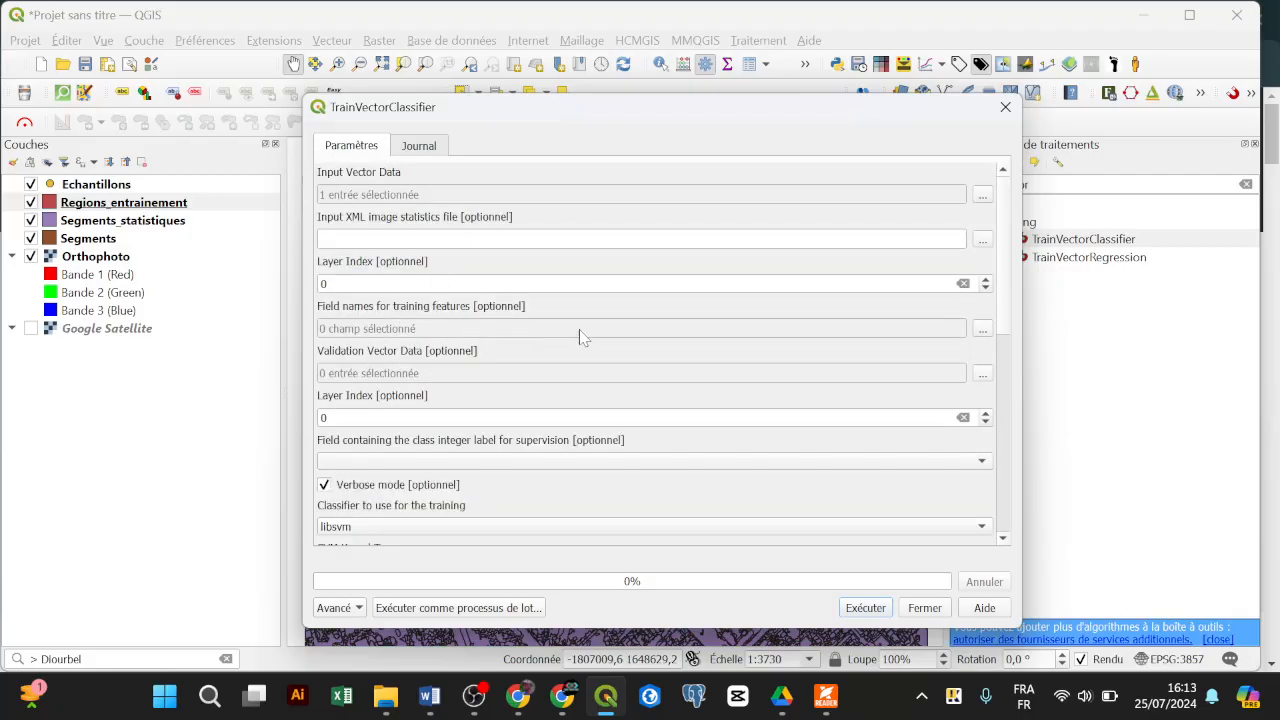
left_click(982, 330)
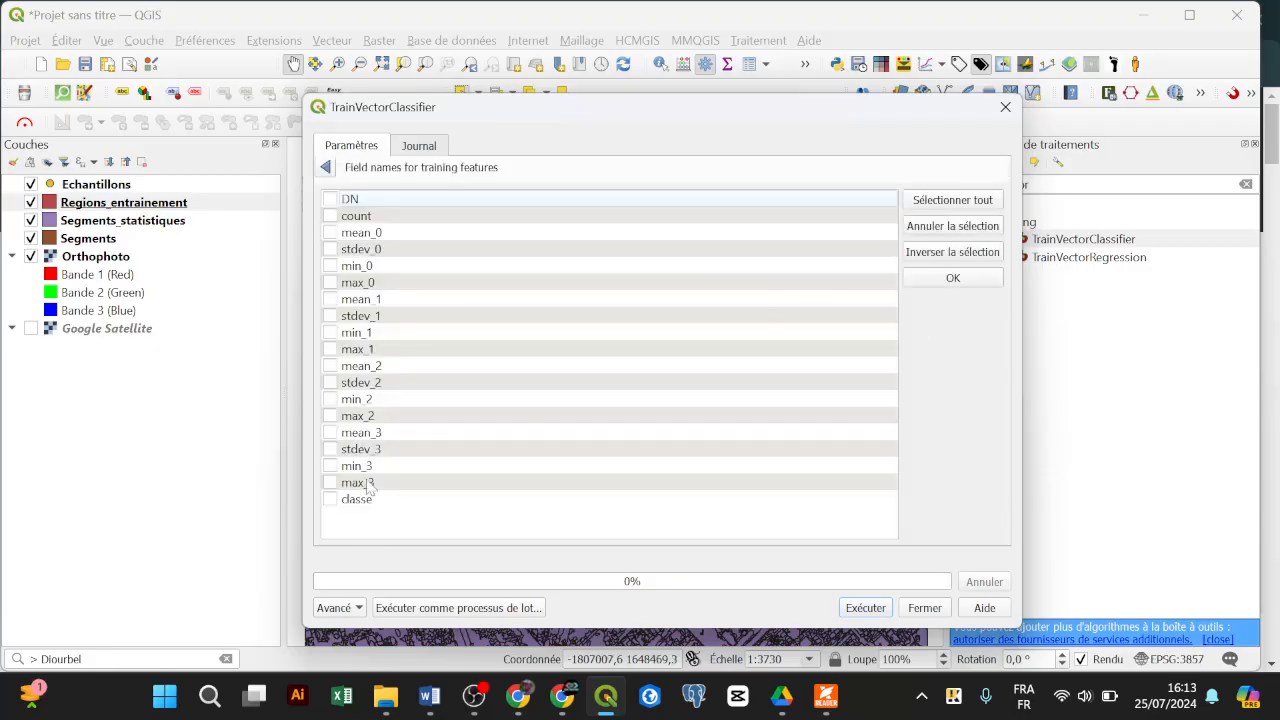
Switch to Word and replace the document text with the lines "Moyenne" and "Ecart type"
left_click(447, 690)
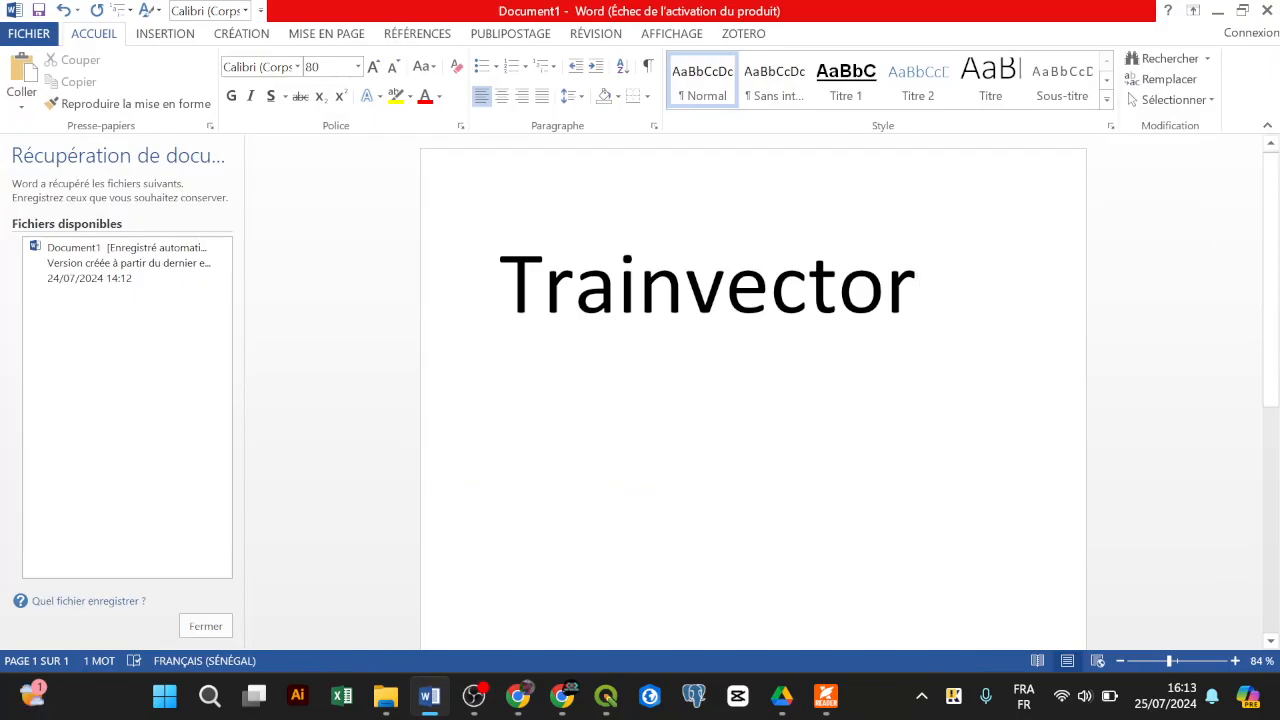
key("ctrl+a")
key("ctrl+e")
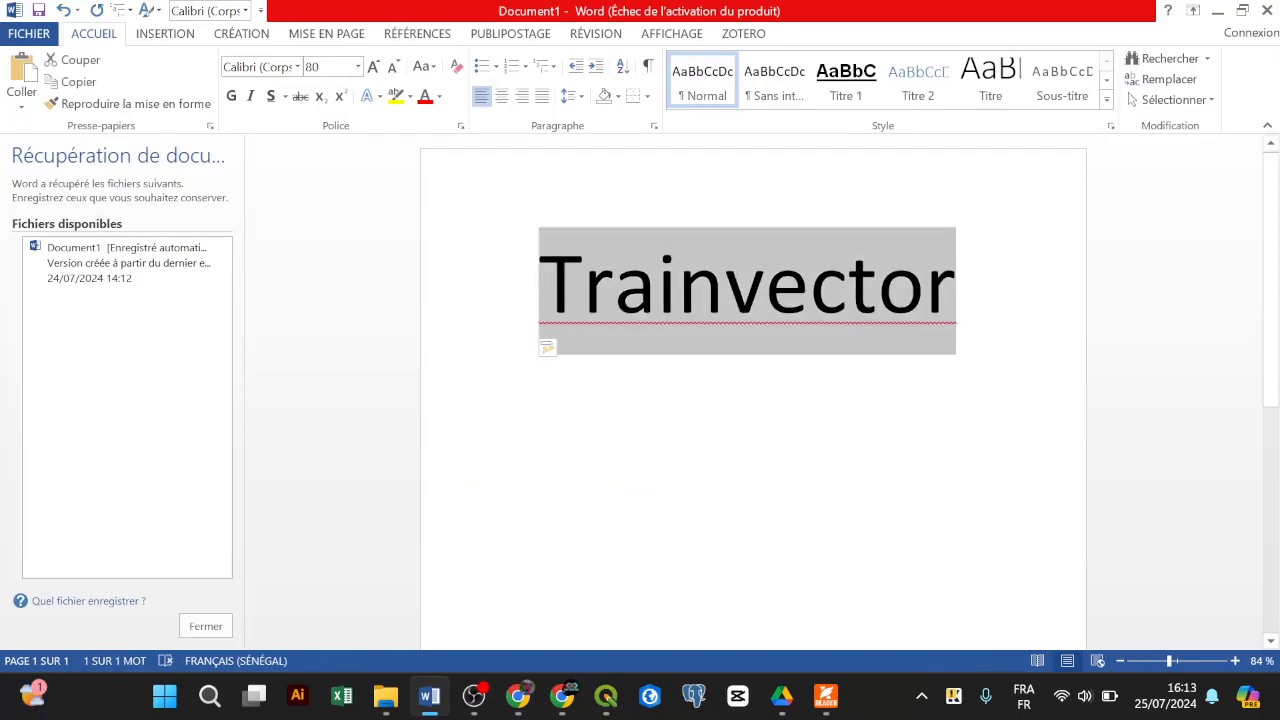
type("Mo")
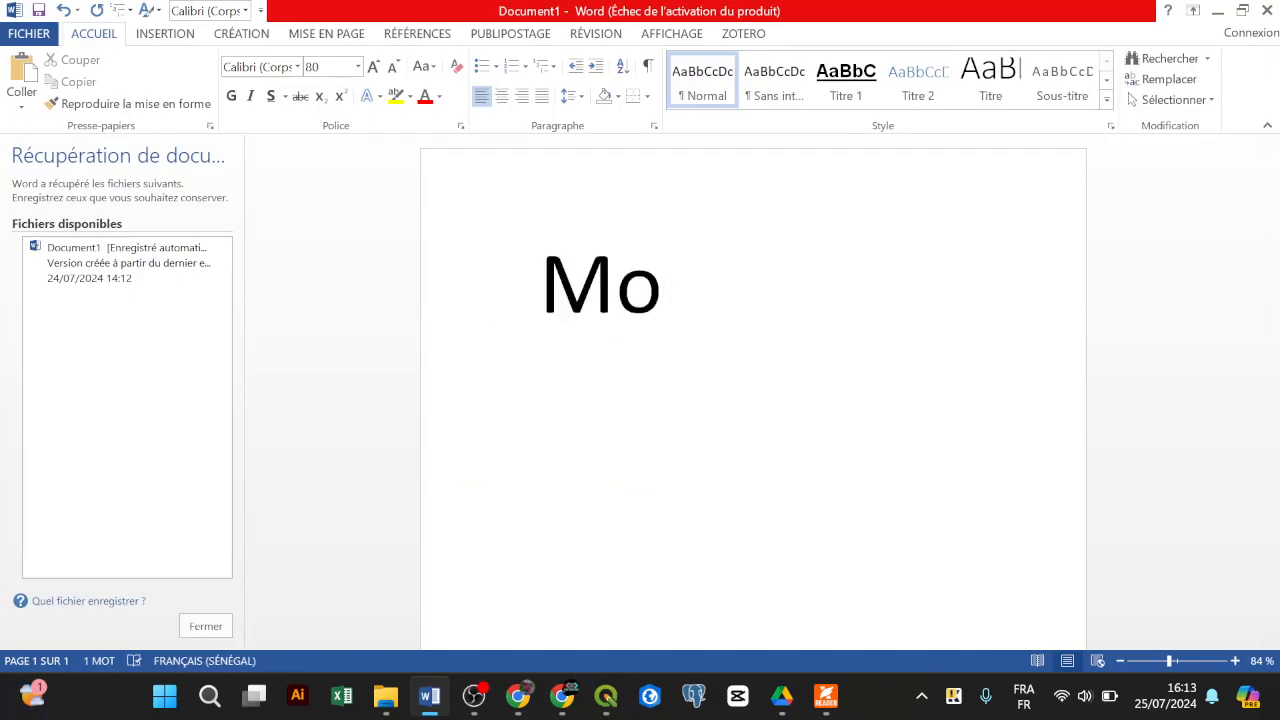
type("yenne")
key("Return")
type("eca")
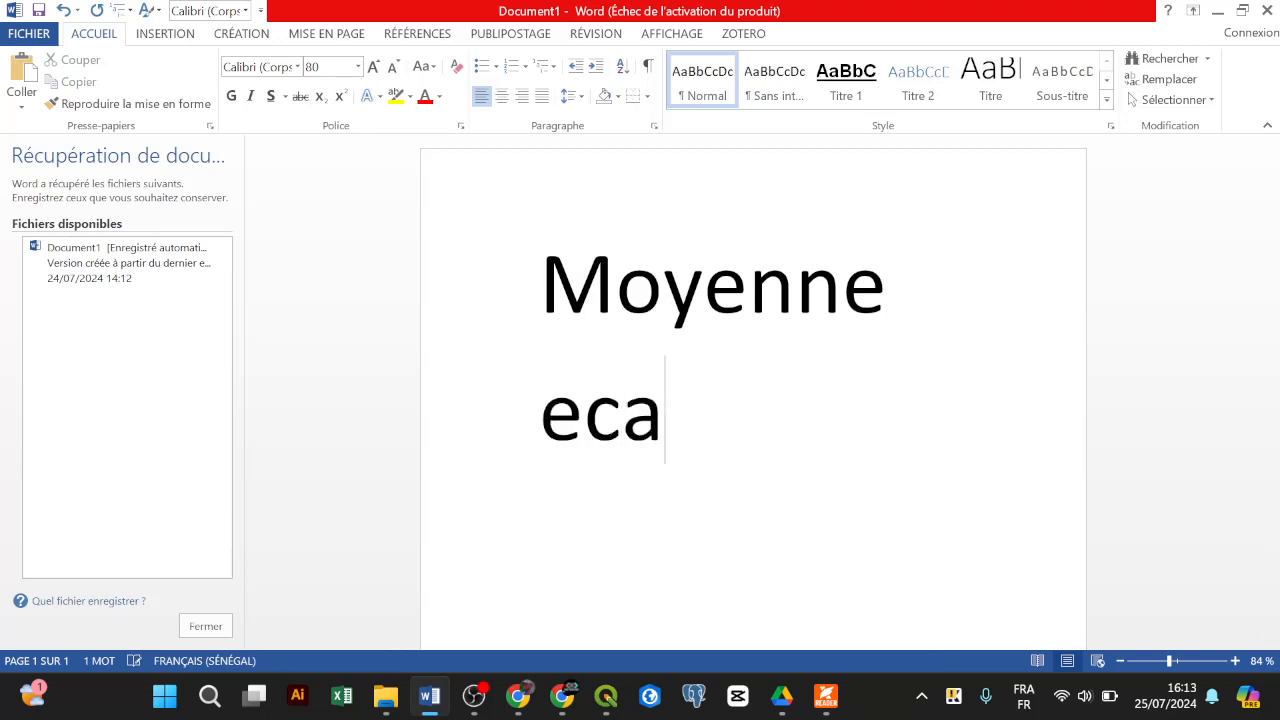
type("rt type")
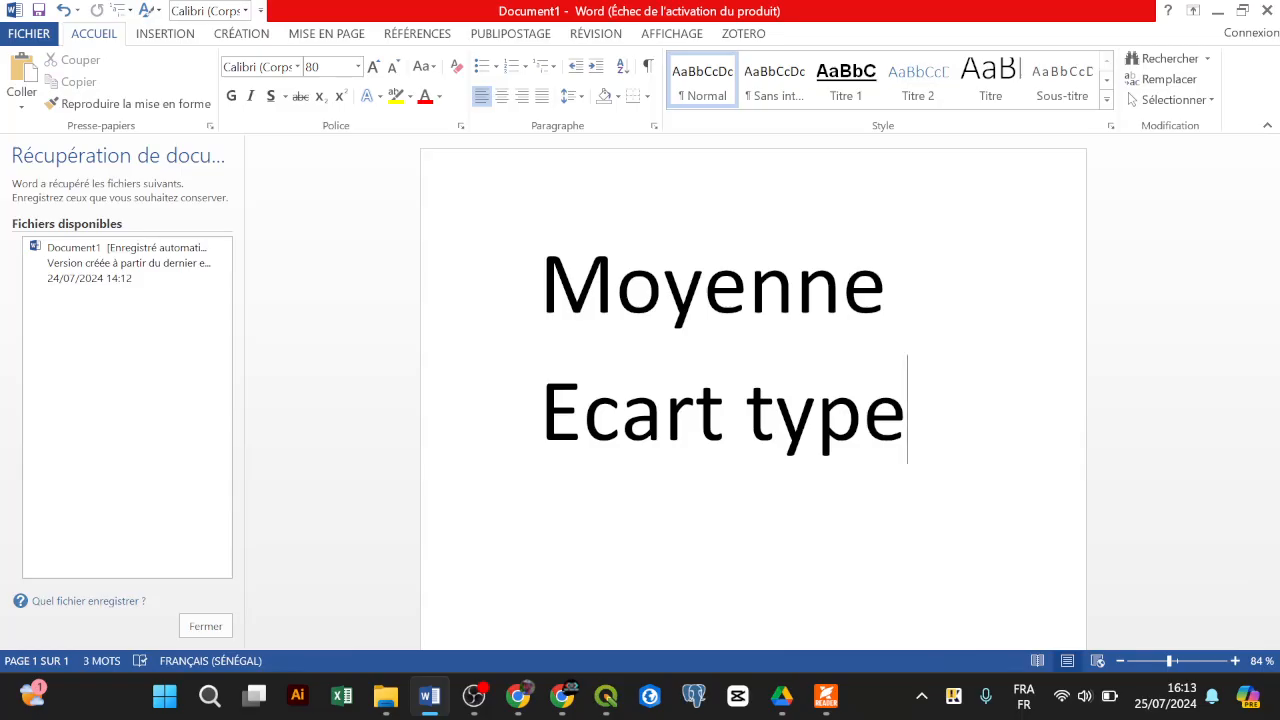
key("Return")
type("M")
key("BackSpace")
Complete the lines as "Moyenne = Mean" and "Ecart type = stdev" at font size 48, and return to QGIS
left_click(890, 284)
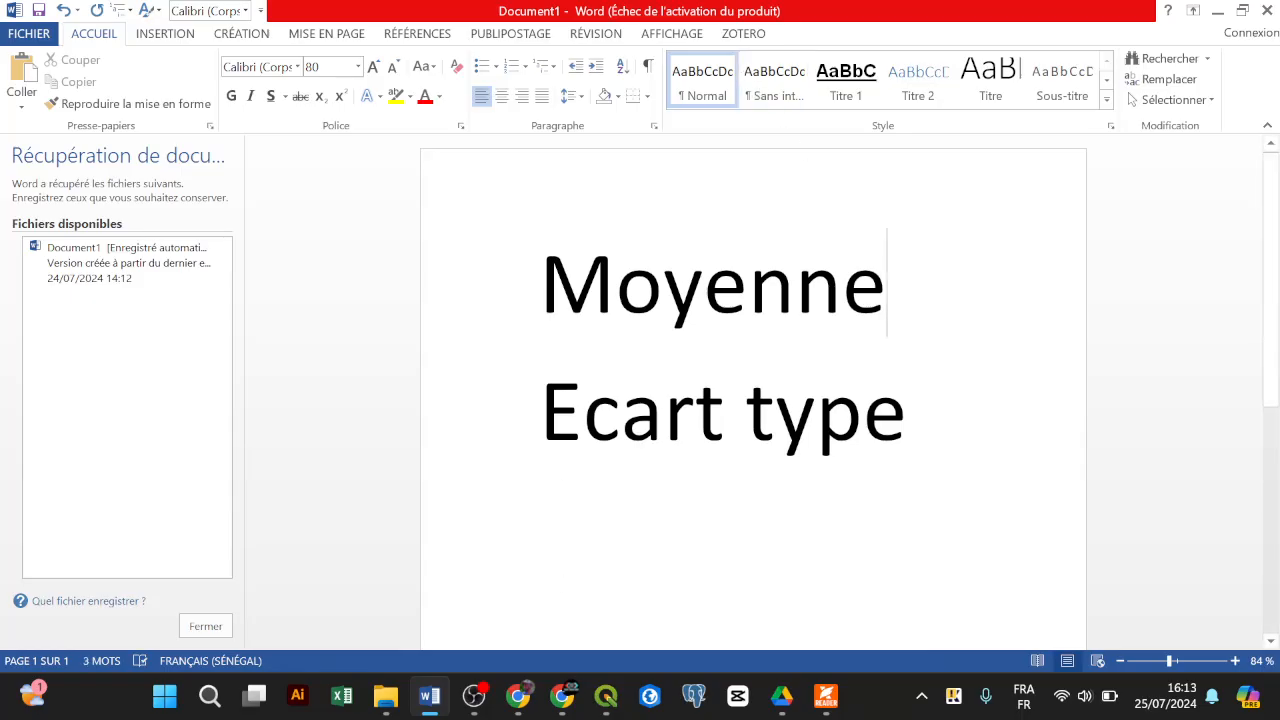
type("=")
key("Return")
type("Mea")
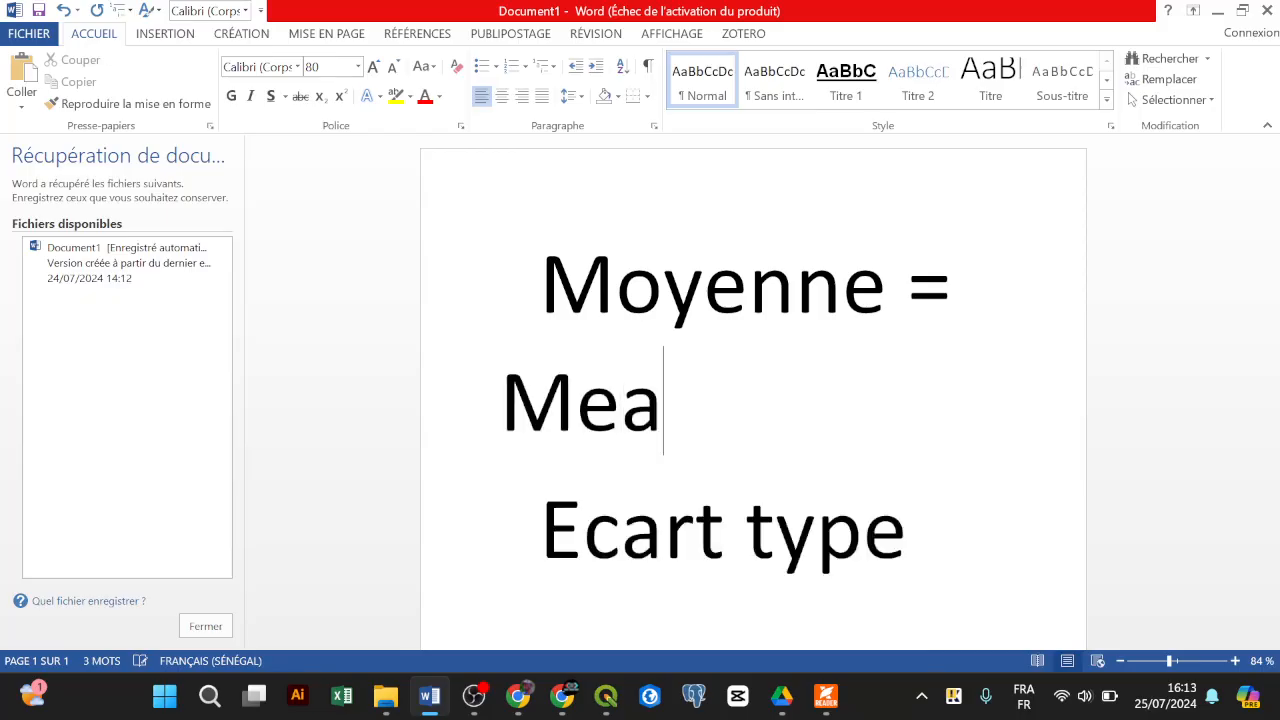
type("n")
key("ctrl+a")
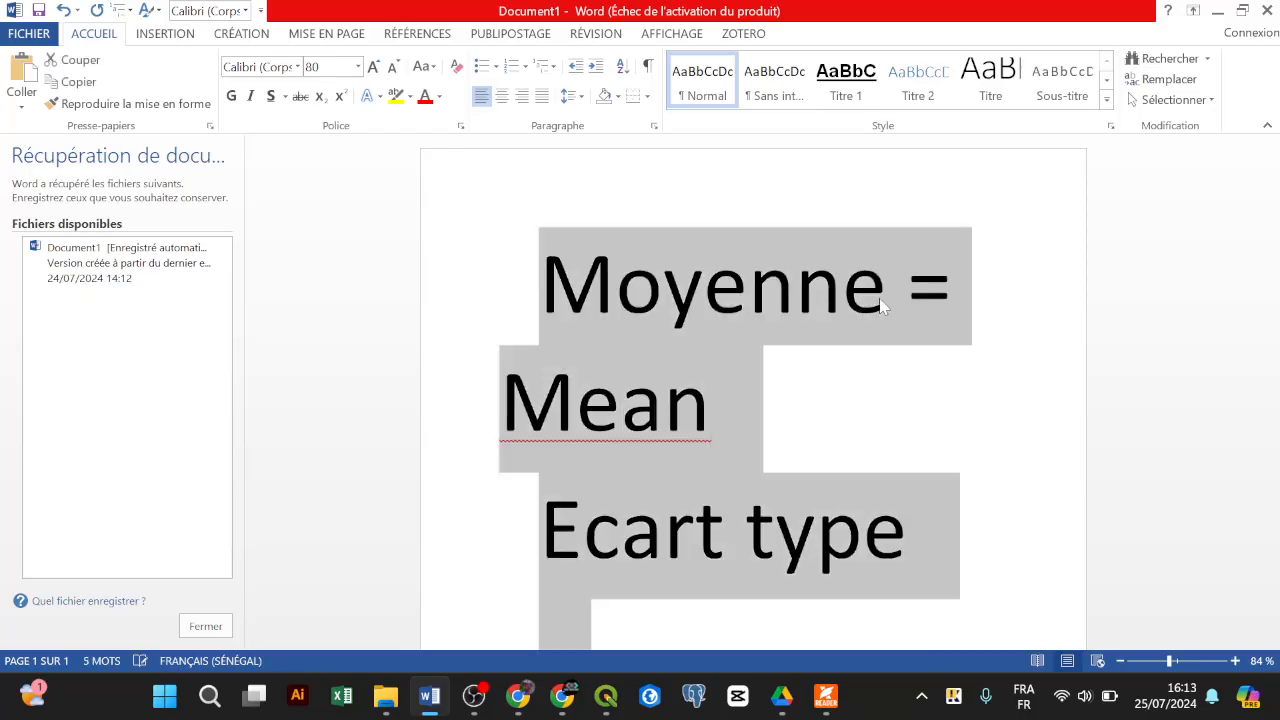
key("ctrl+shift+less")
key("ctrl+shift+less")
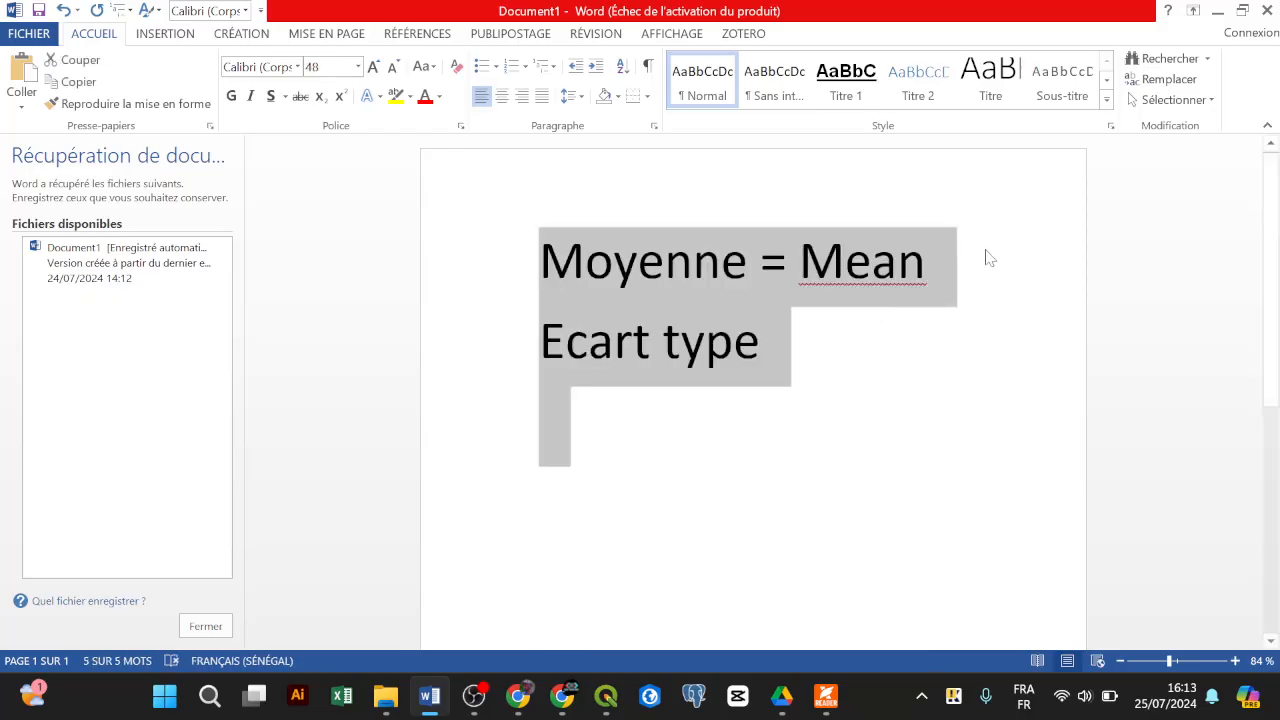
left_click(894, 363)
type("= stde")
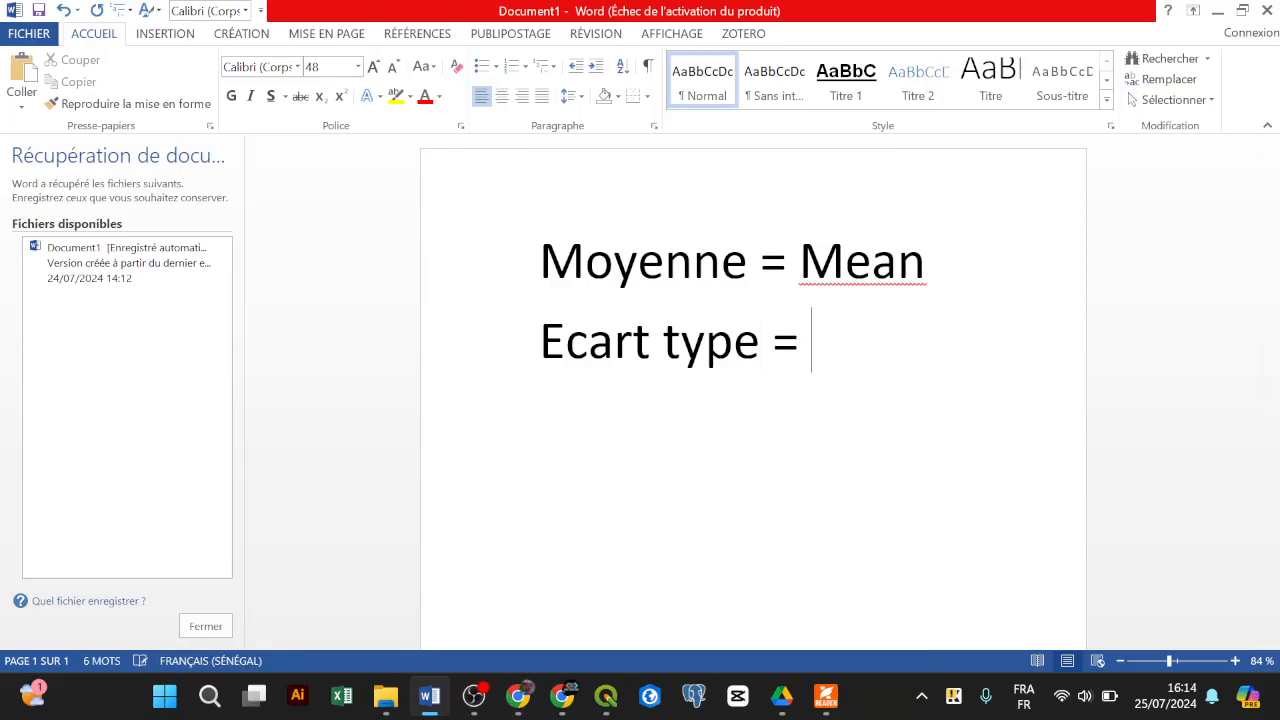
type("v")
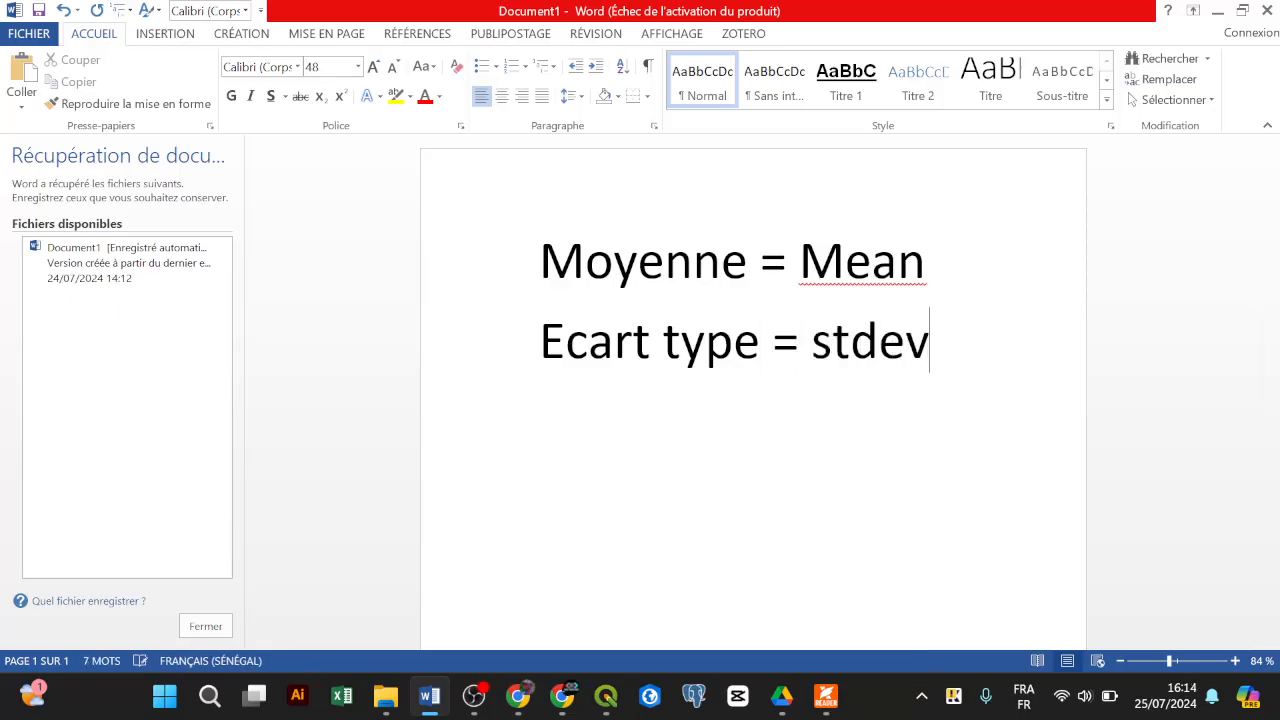
left_click(1219, 12)
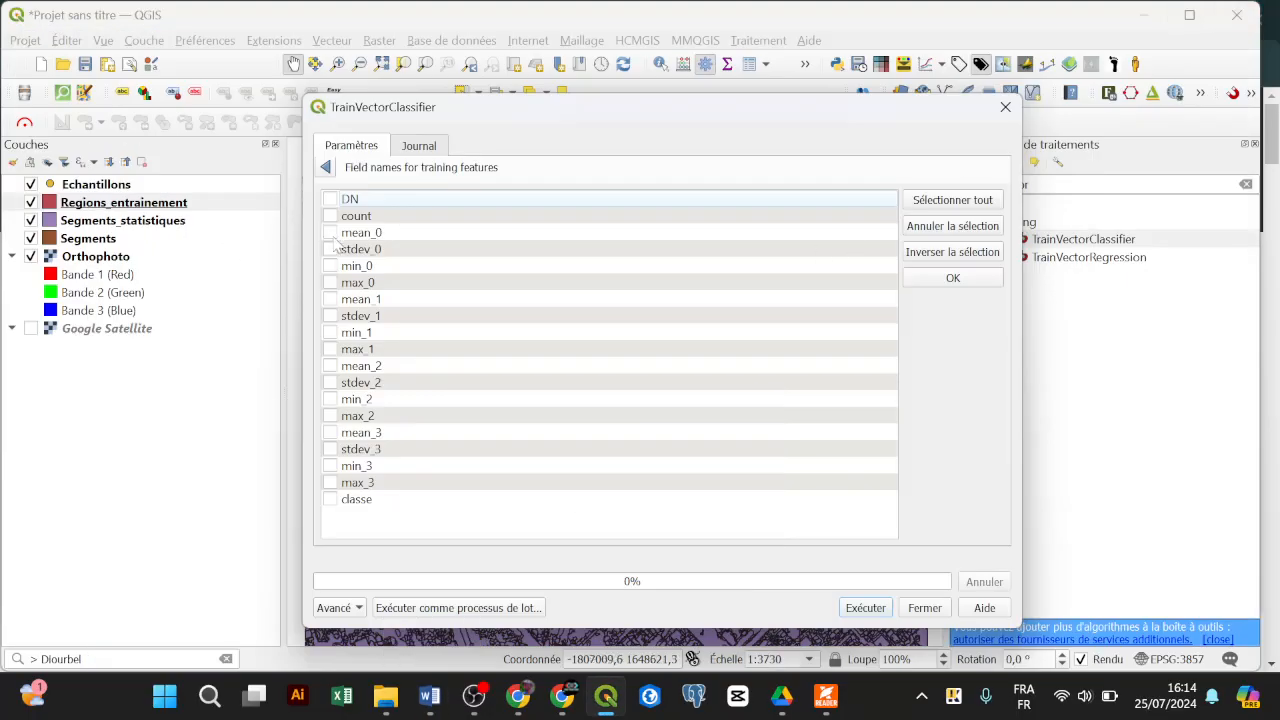
Select mean_0, stdev_0, mean_1, stdev_1, mean_2 and stdev_2 as the field names for training features
left_click(390, 232)
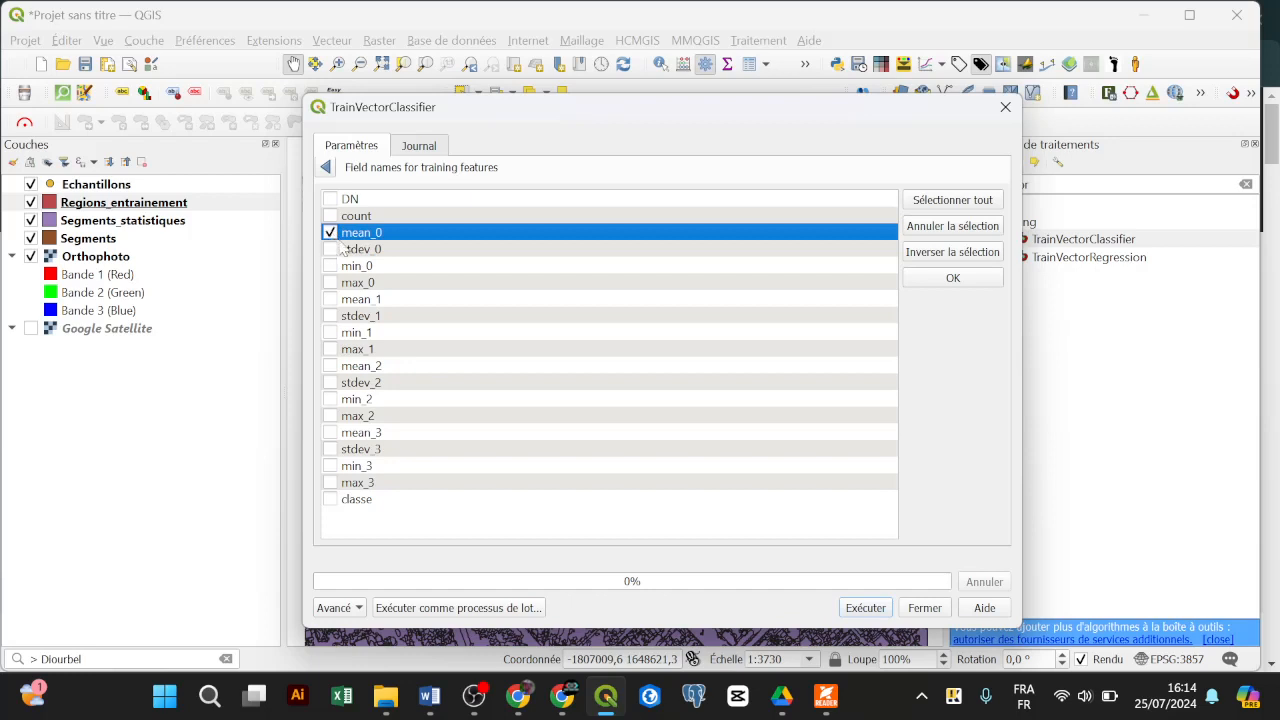
left_click(346, 250)
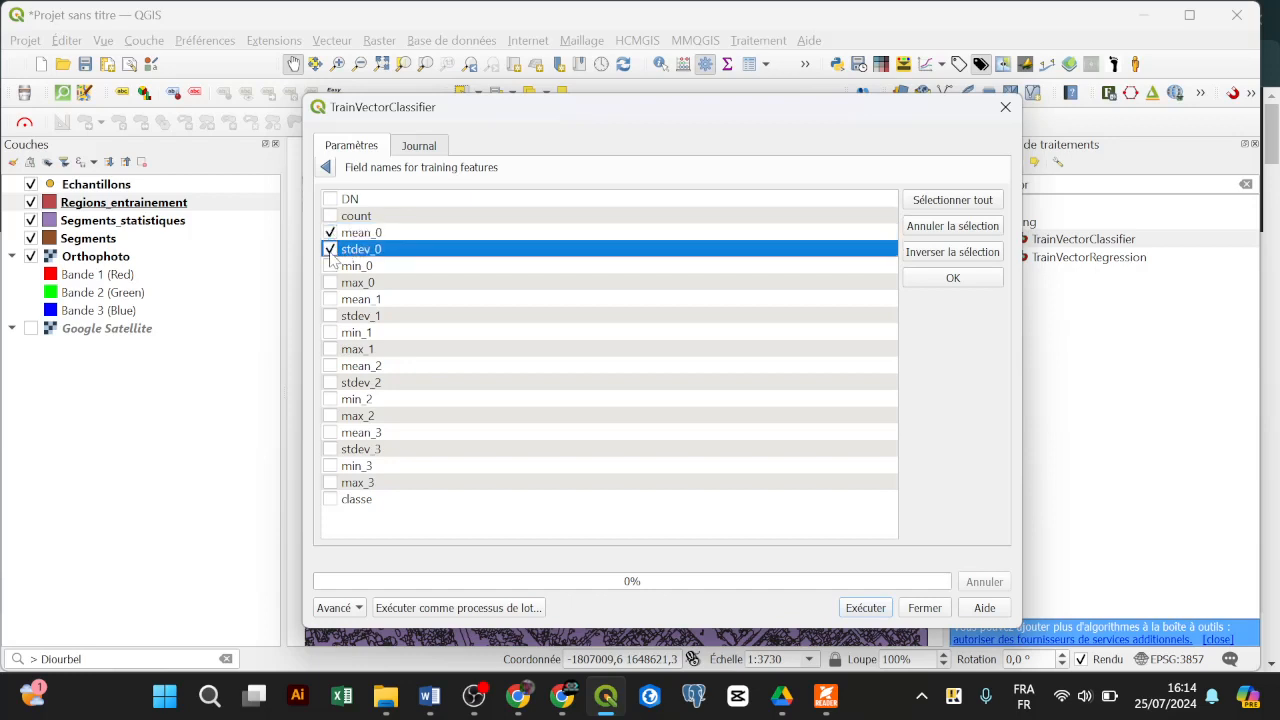
left_click(330, 299)
left_click(330, 366)
left_click(330, 382)
left_click(955, 279)
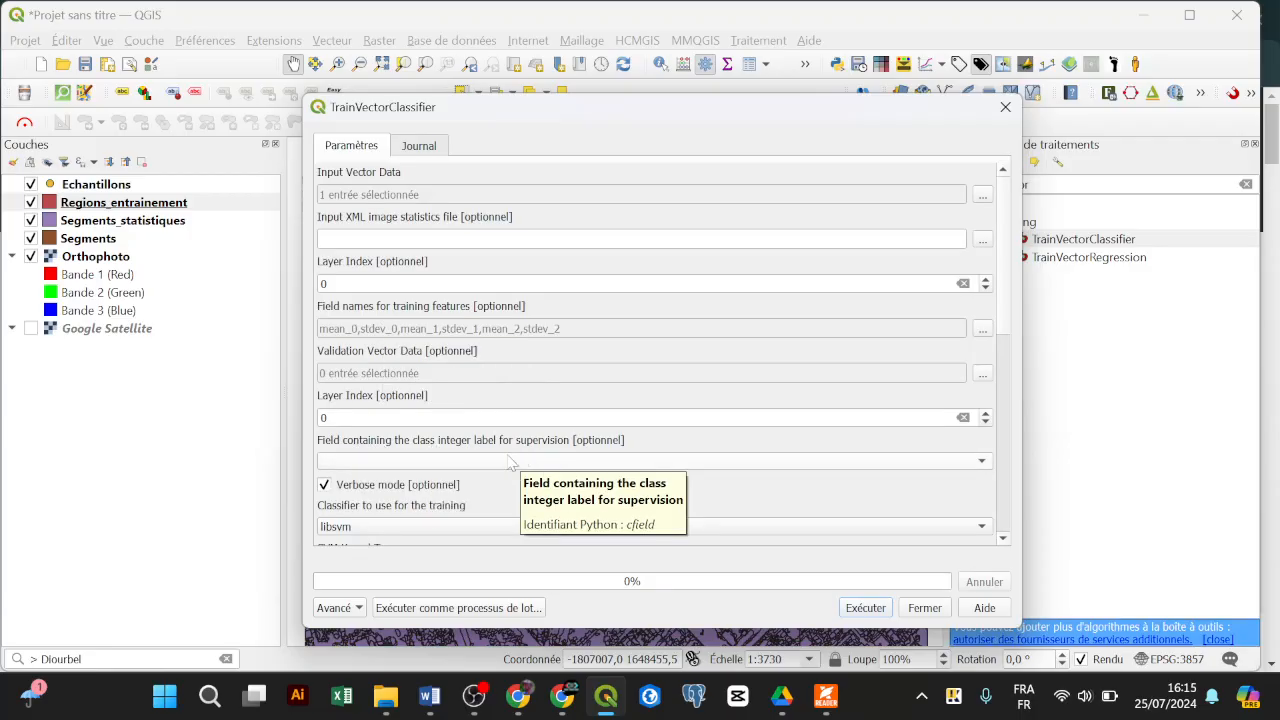
Set classe as the field containing the class integer label for supervision
left_click(512, 462)
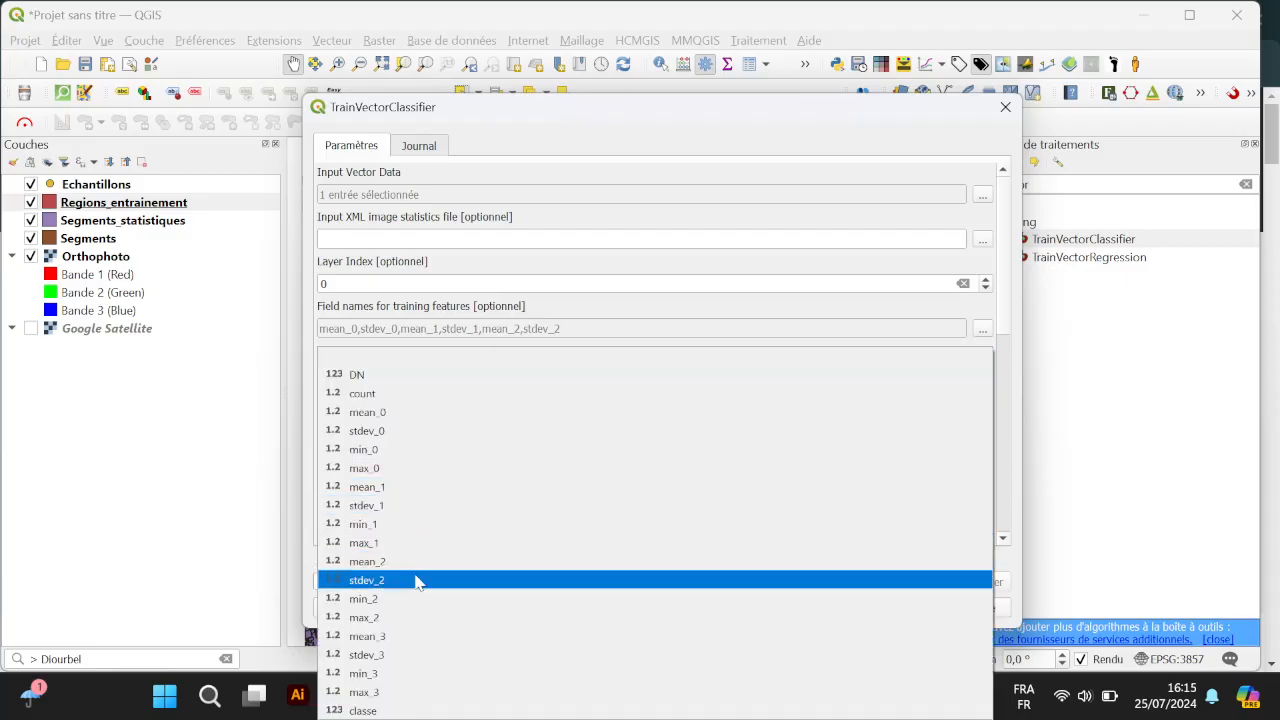
left_click(395, 711)
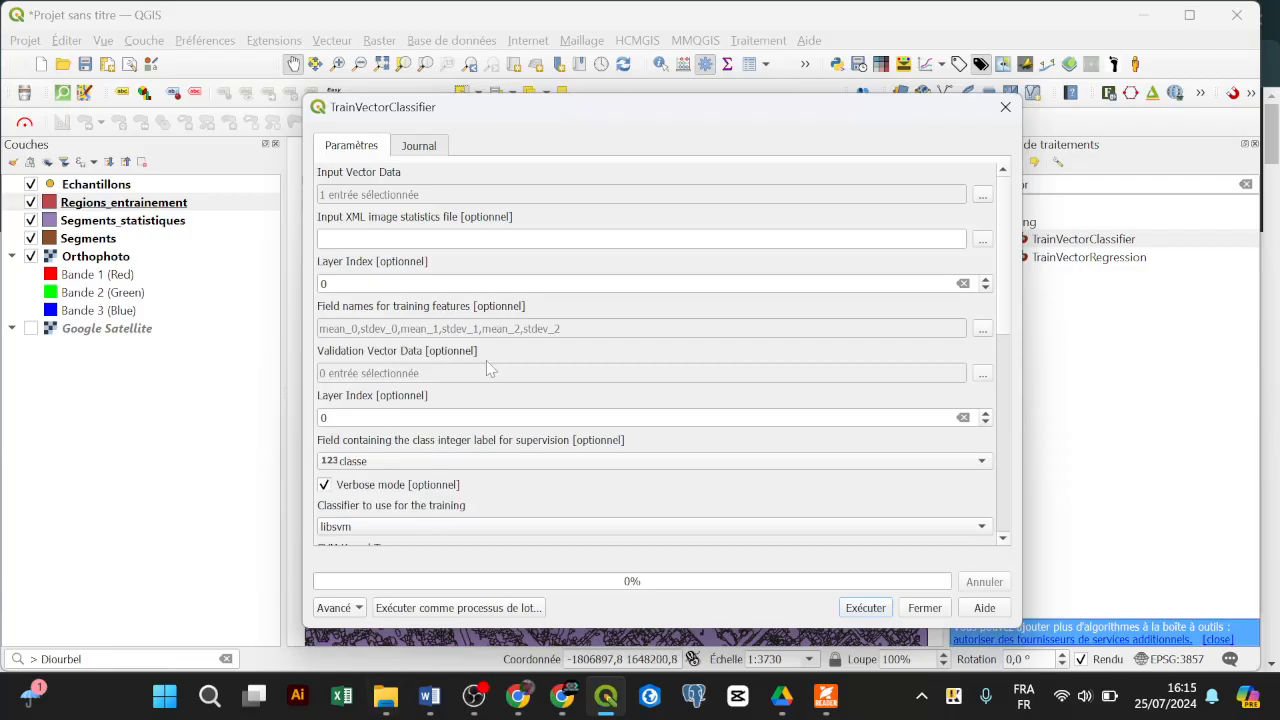
left_click_drag(612, 107, 606, 54)
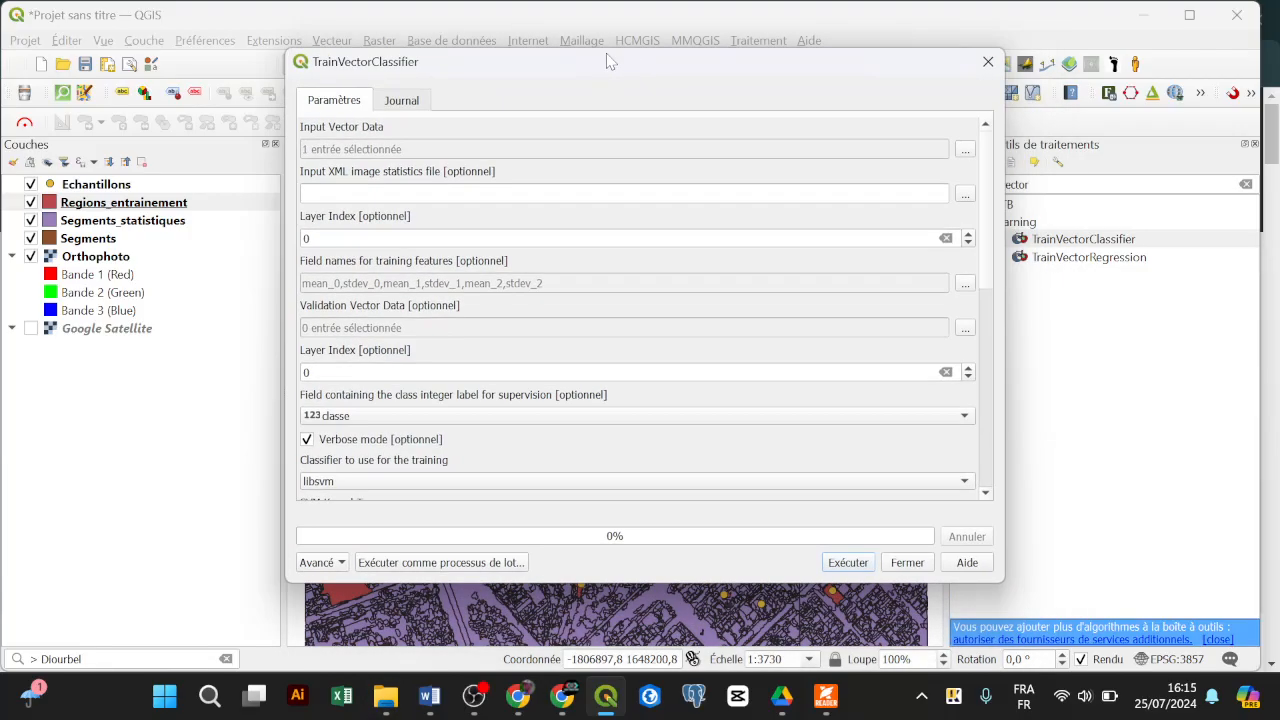
left_click(443, 414)
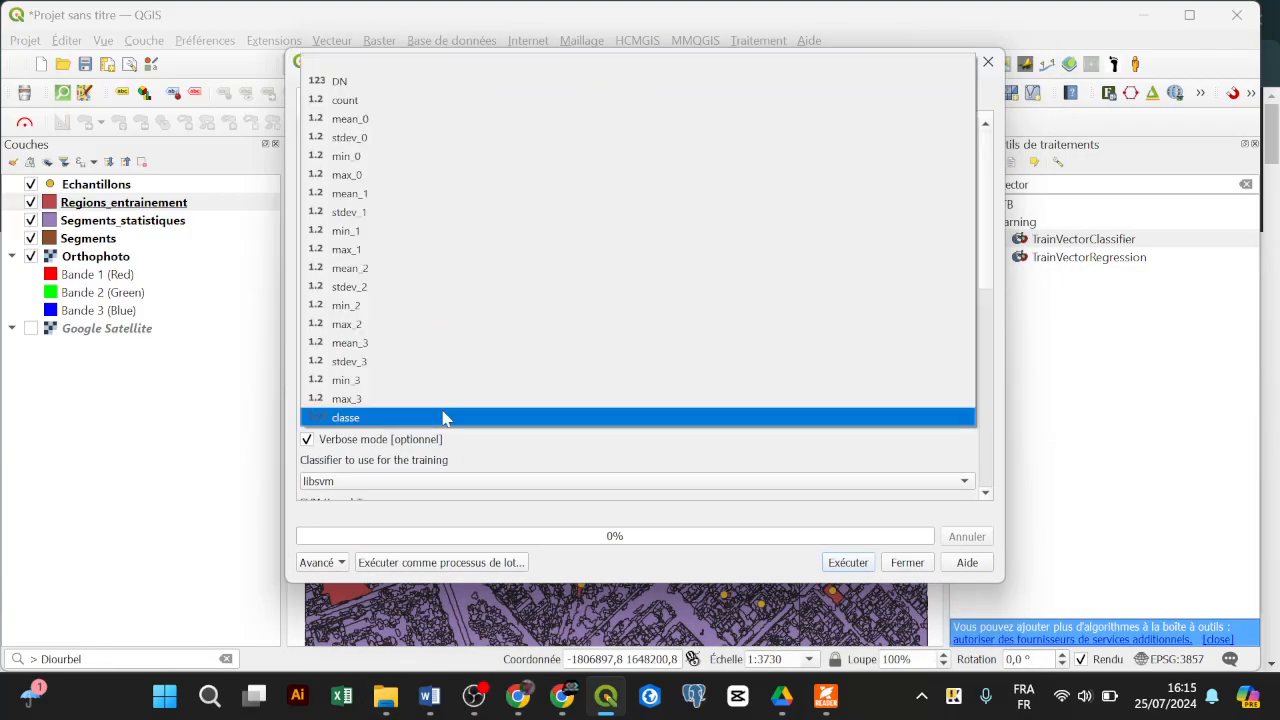
left_click(443, 416)
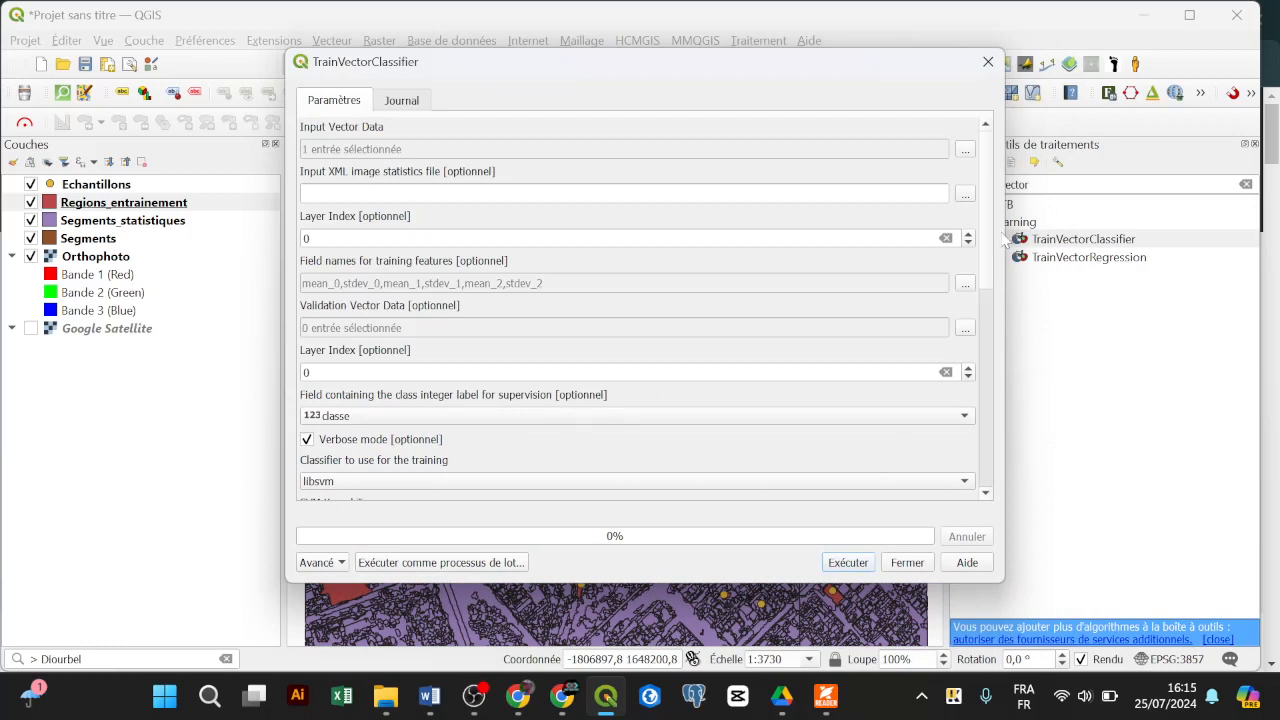
Review the available classifiers and choose libsvm as the classifier to use for the training
left_click_drag(987, 242, 976, 351)
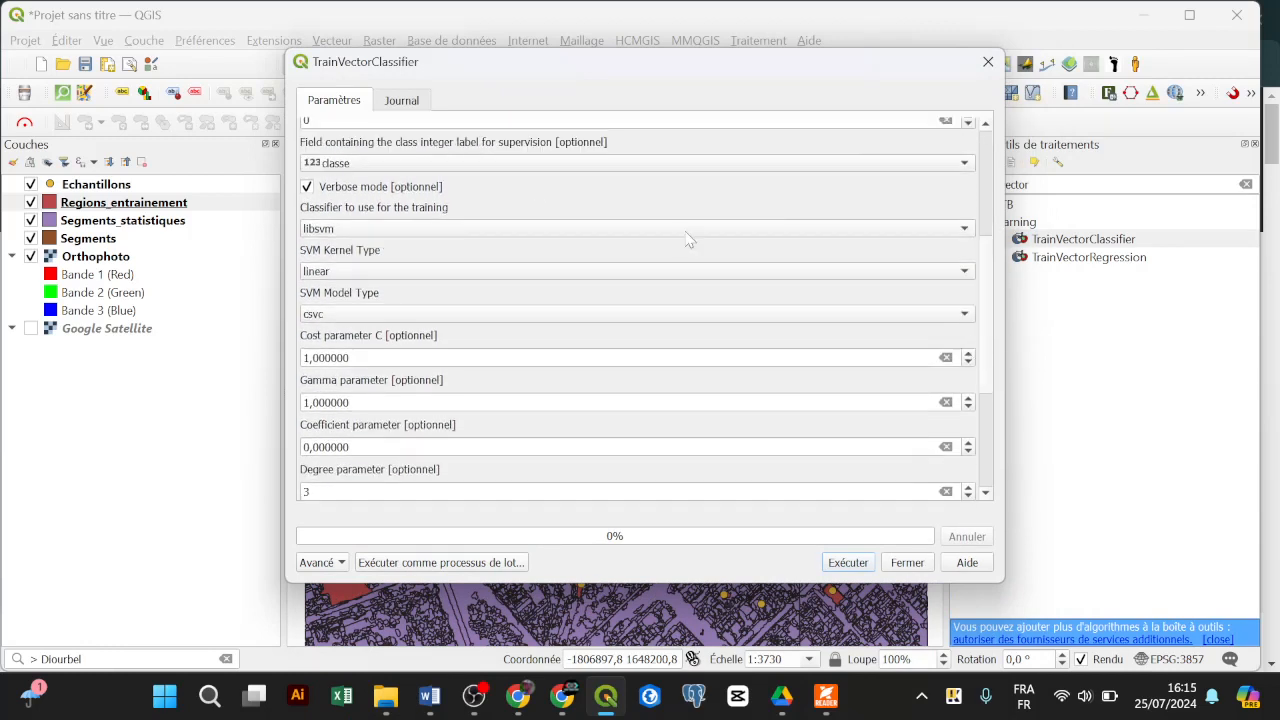
left_click(357, 230)
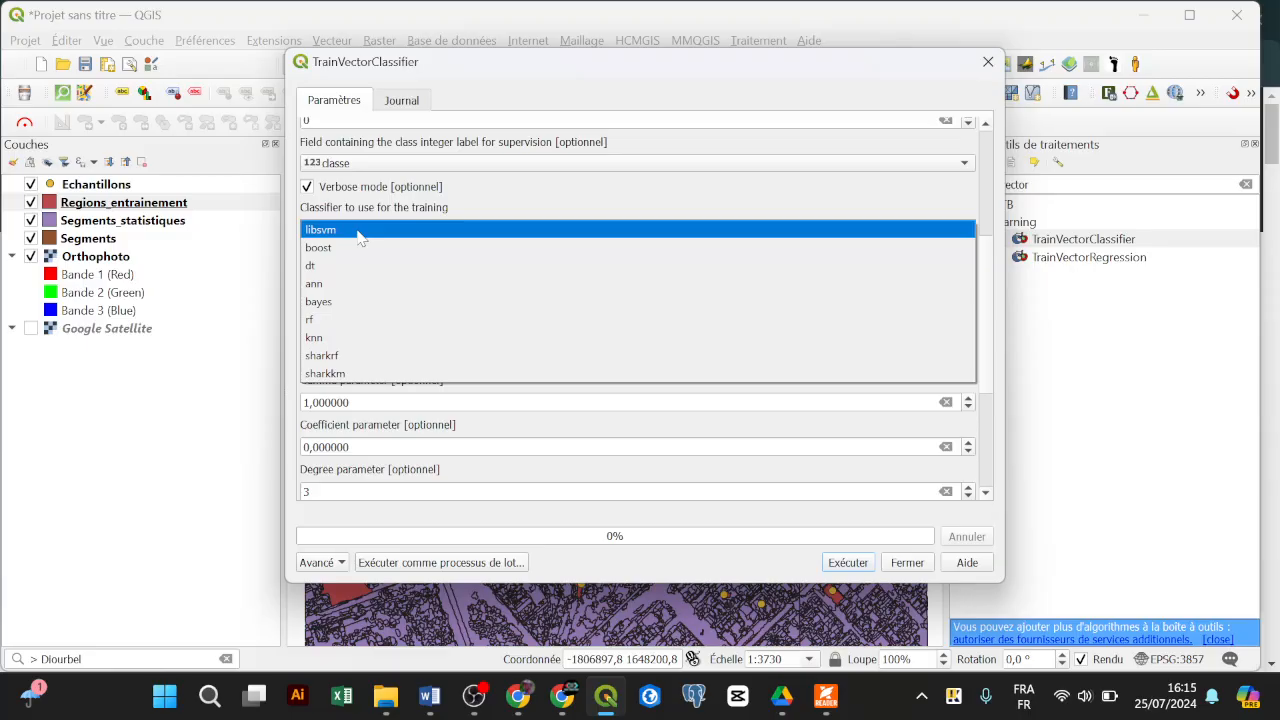
left_click(357, 231)
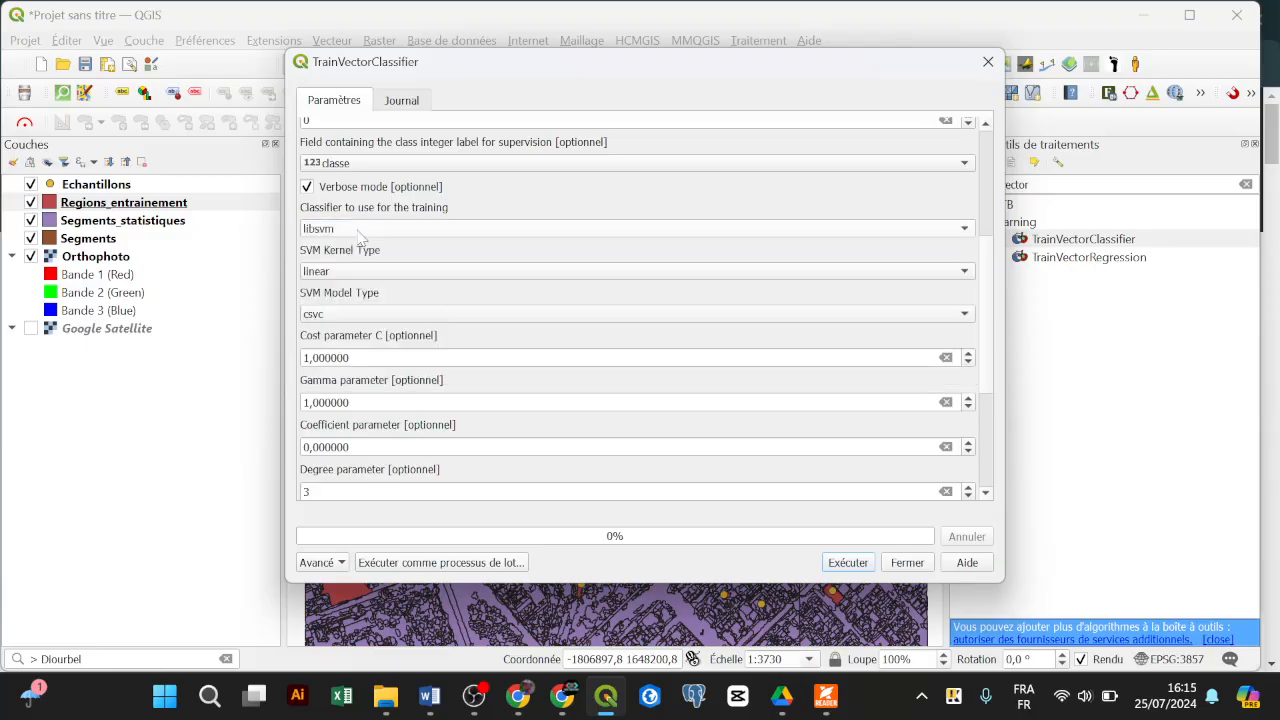
left_click(357, 232)
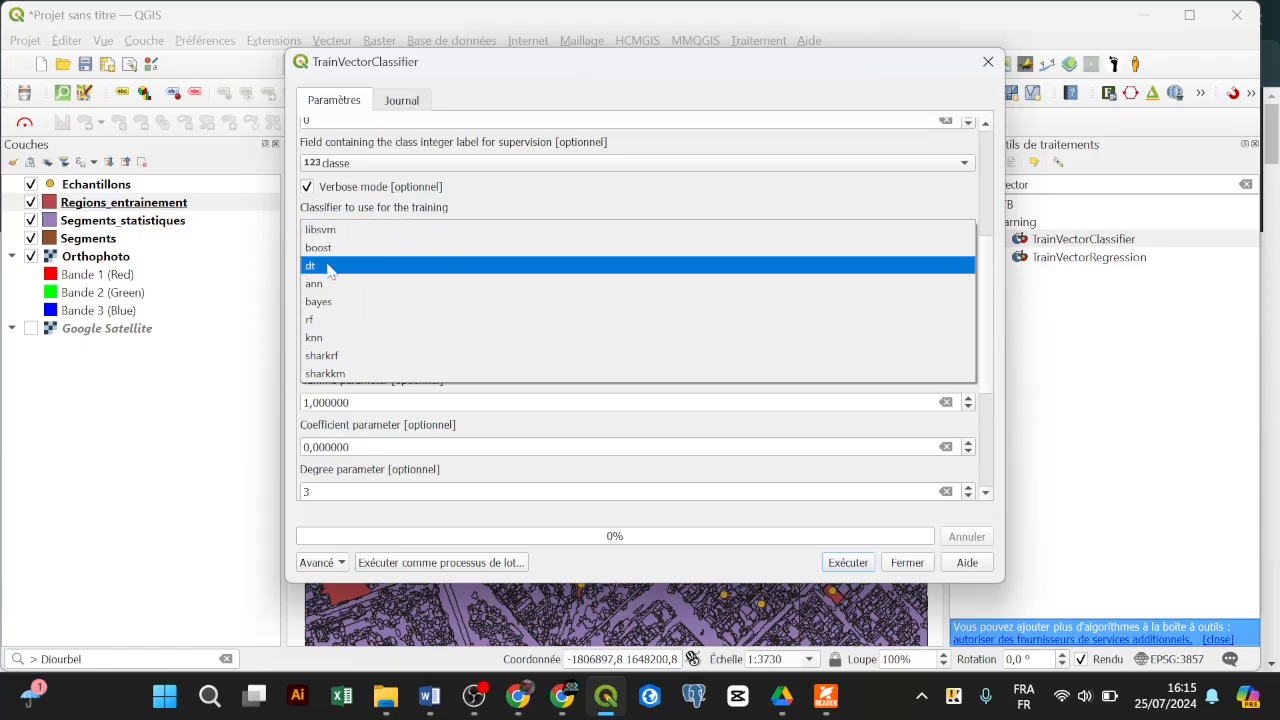
left_click(357, 231)
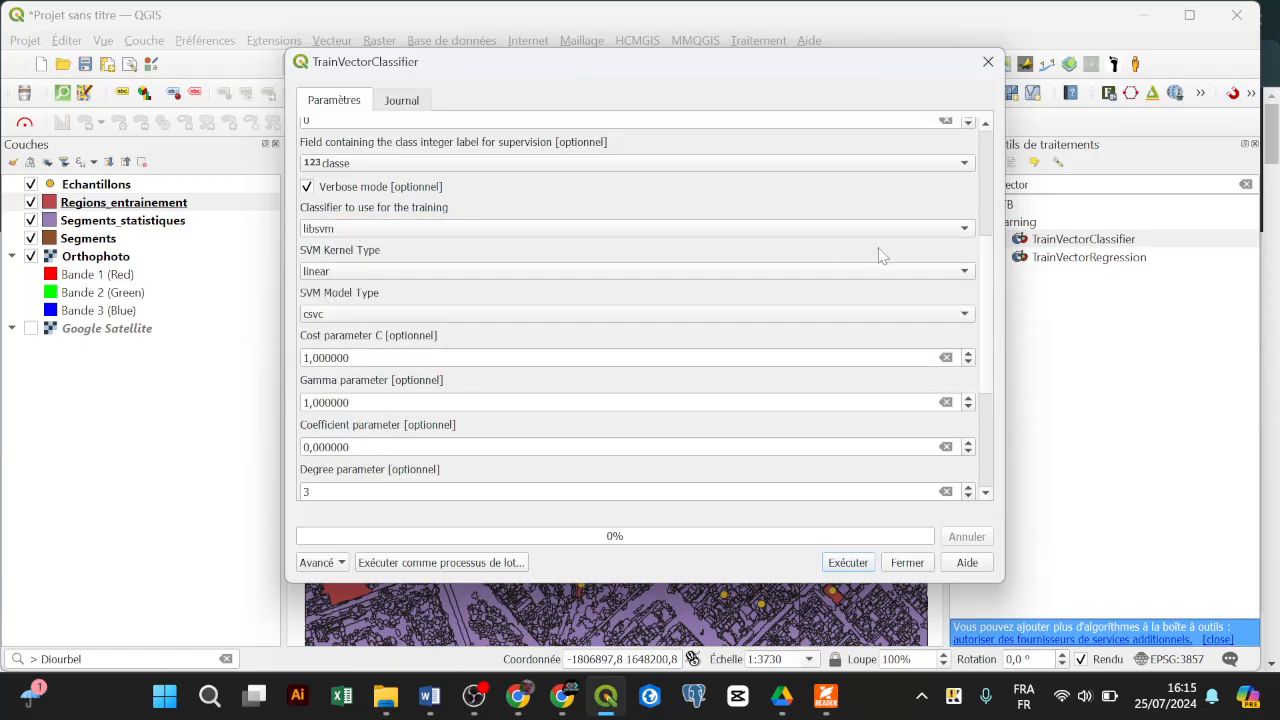
Set the output model to be saved as SVM.model in the desktop's SEGMENTATION folder
left_click_drag(990, 289, 978, 392)
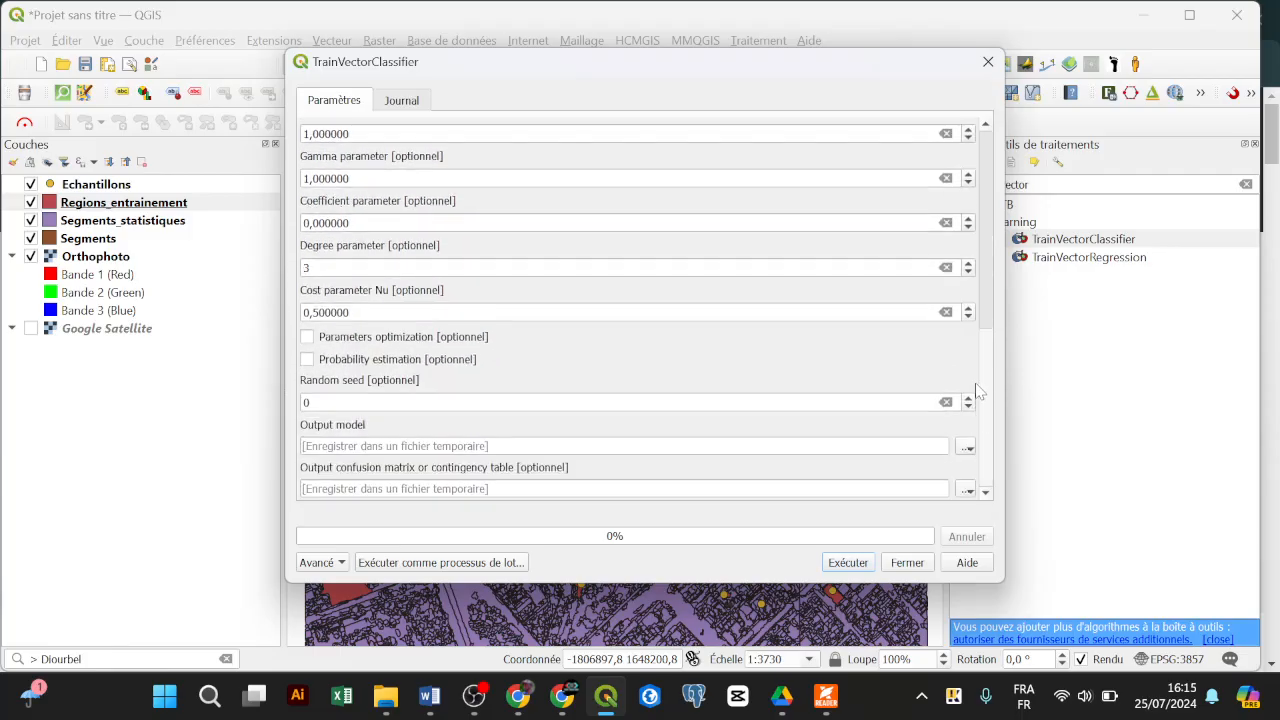
left_click(967, 450)
left_click(990, 490)
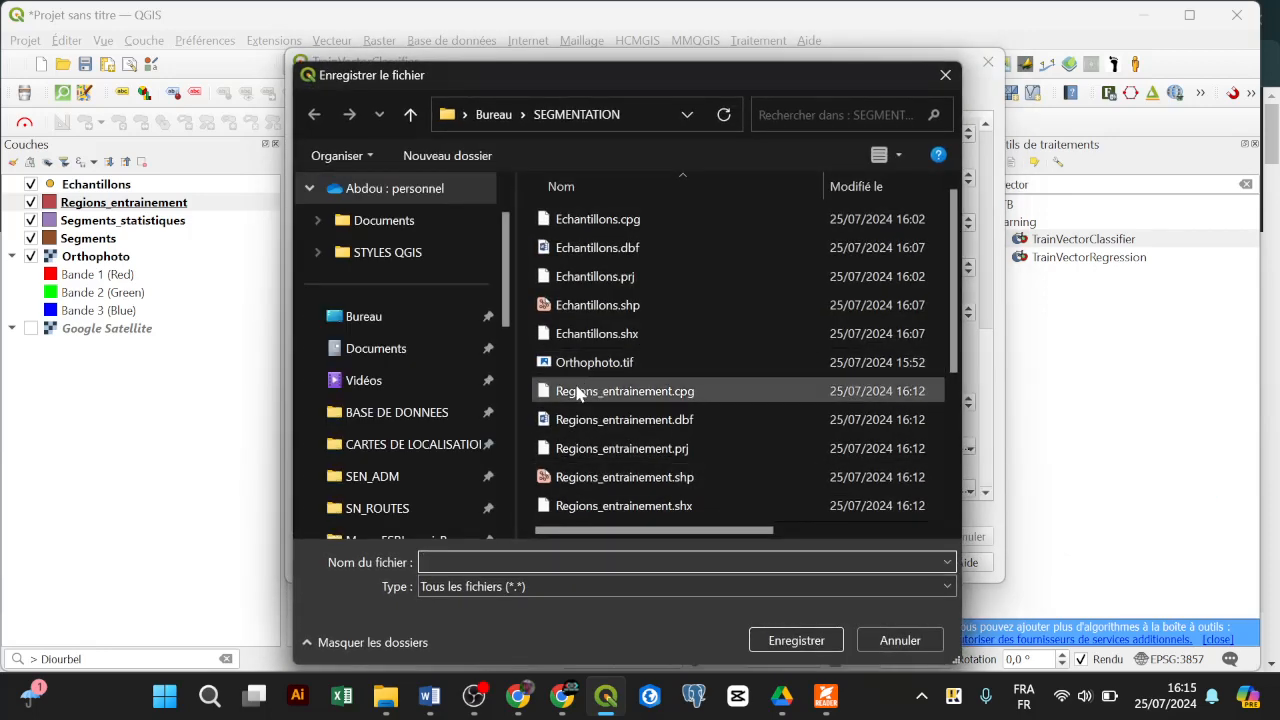
left_click(437, 328)
scroll(740, 320, "down", 8)
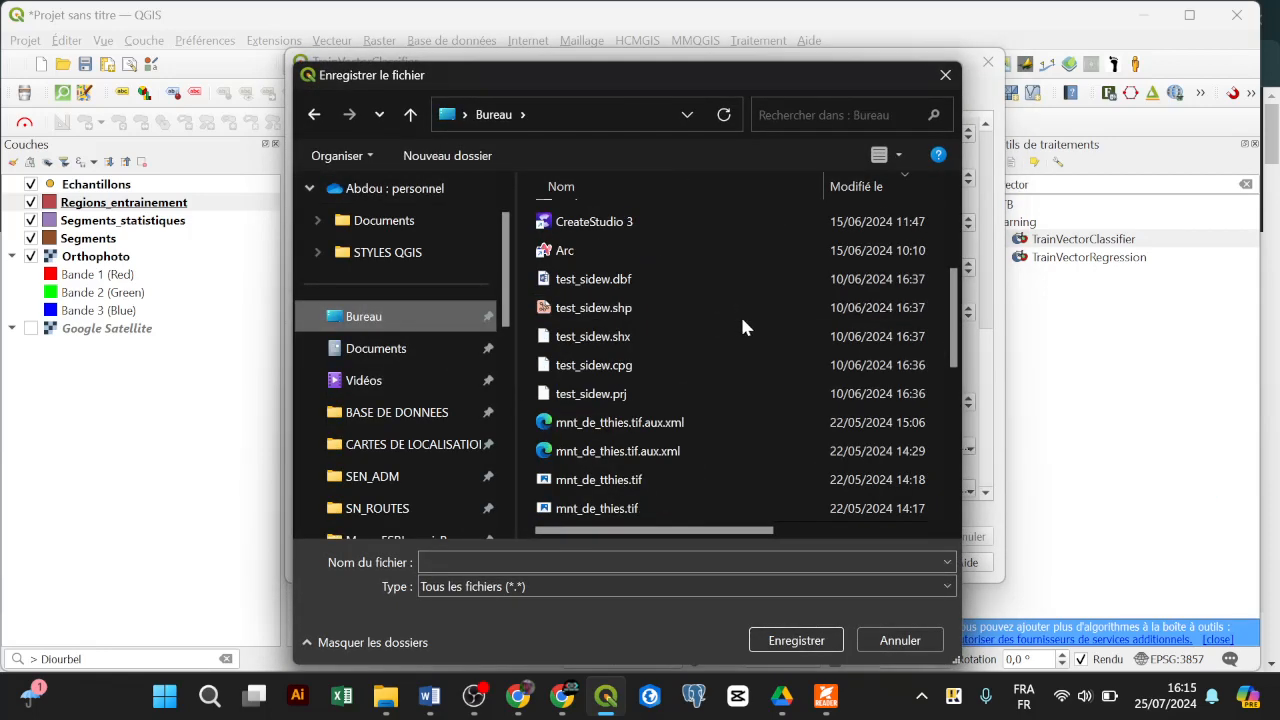
left_click(666, 340)
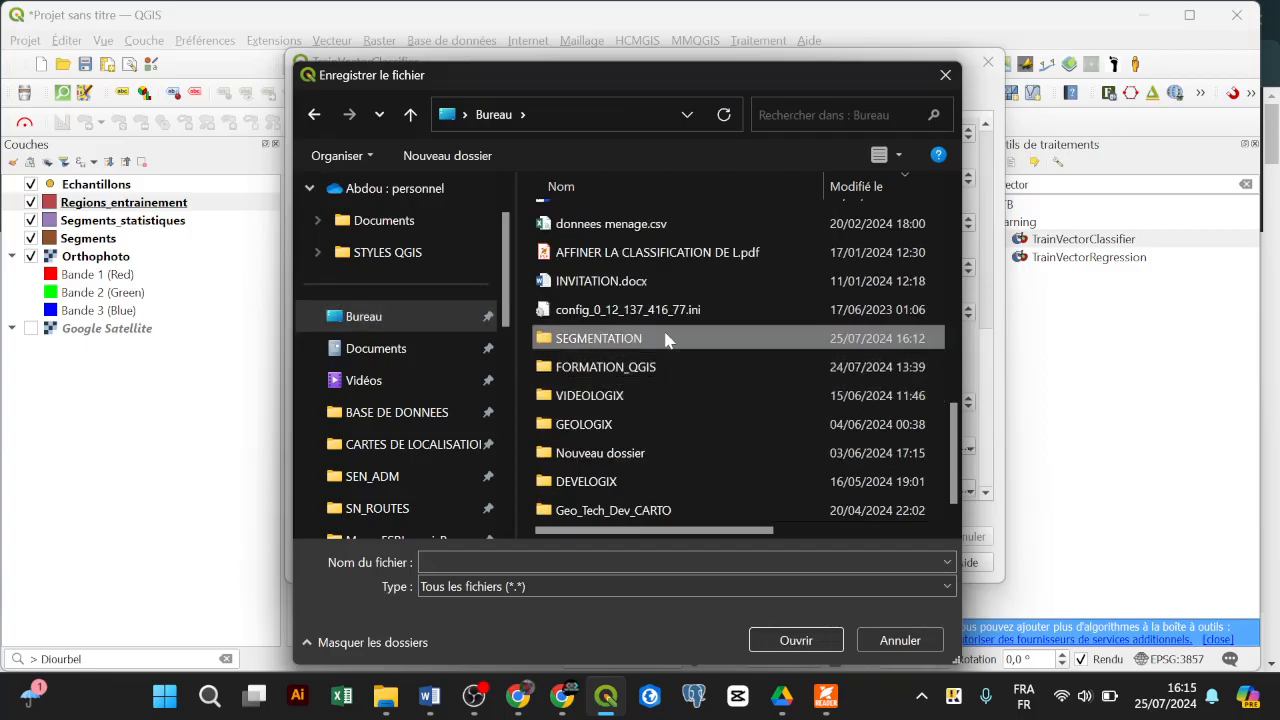
double_click(659, 345)
left_click(620, 562)
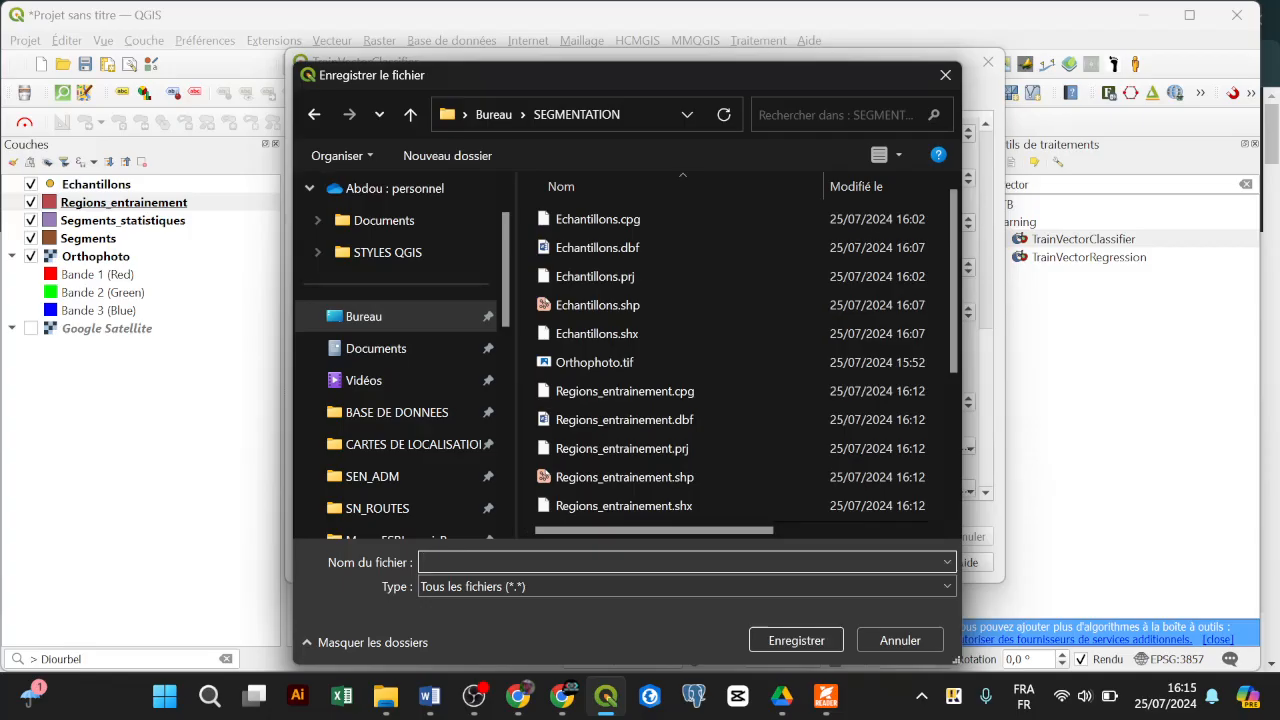
type("SVM.model")
key("Return")
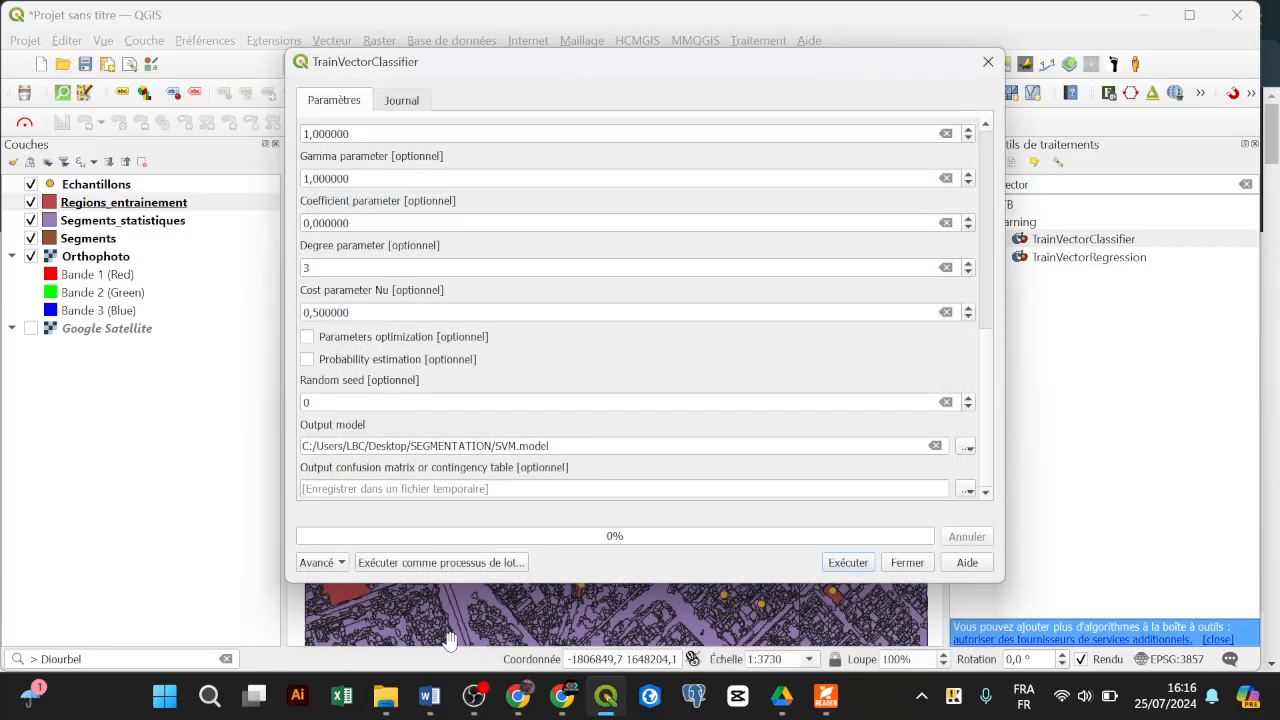
Switch to Word and replace the document text with "SVM.model"
left_click(474, 696)
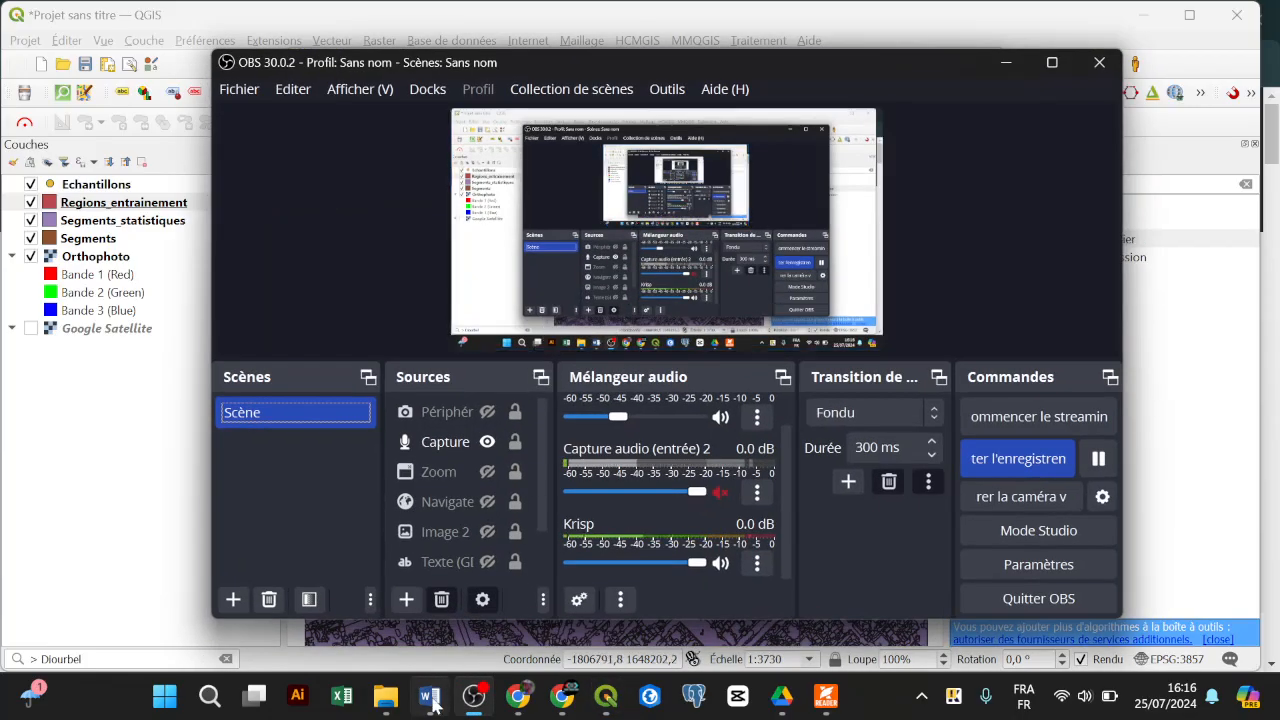
left_click(430, 700)
key("ctrl+a")
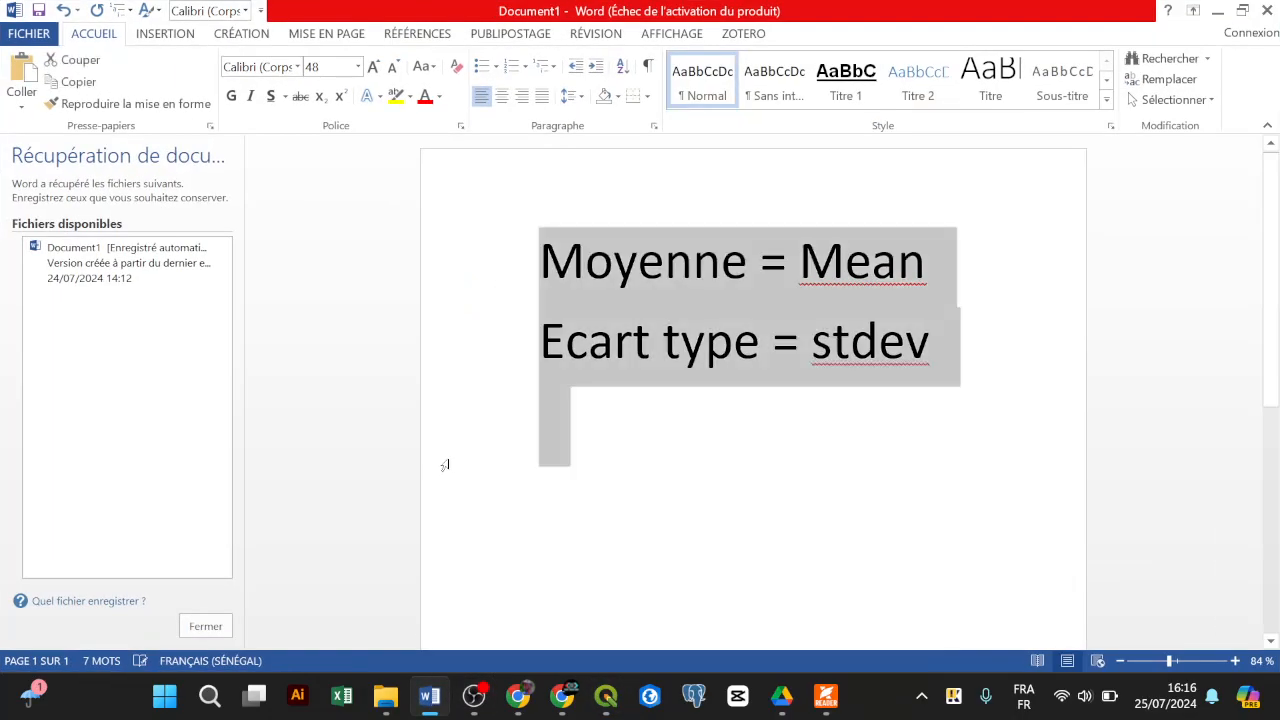
type("SVM.model")
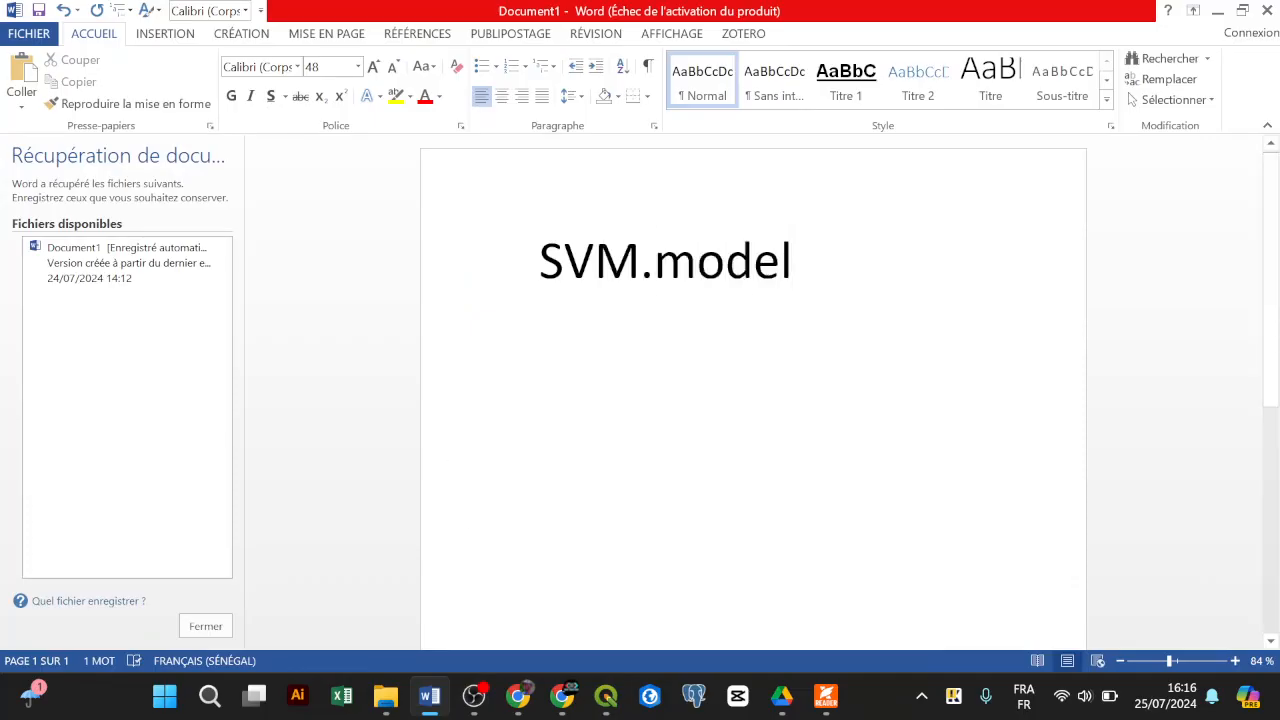
Return to QGIS and run TrainVectorClassifier with the configured parameters
left_click(619, 708)
left_click(845, 563)
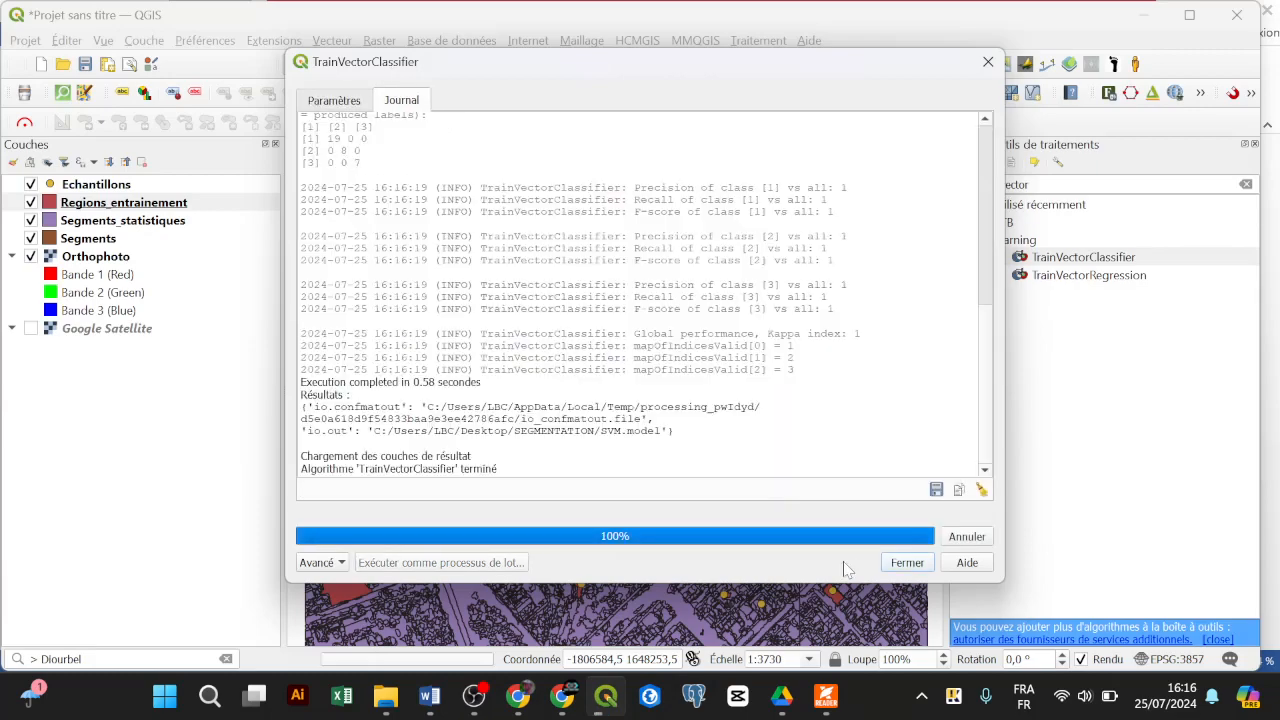
Close the training dialog, search the processing toolbox for "Vectorclas" and open the OTB VectorClassifier tool
left_click(906, 563)
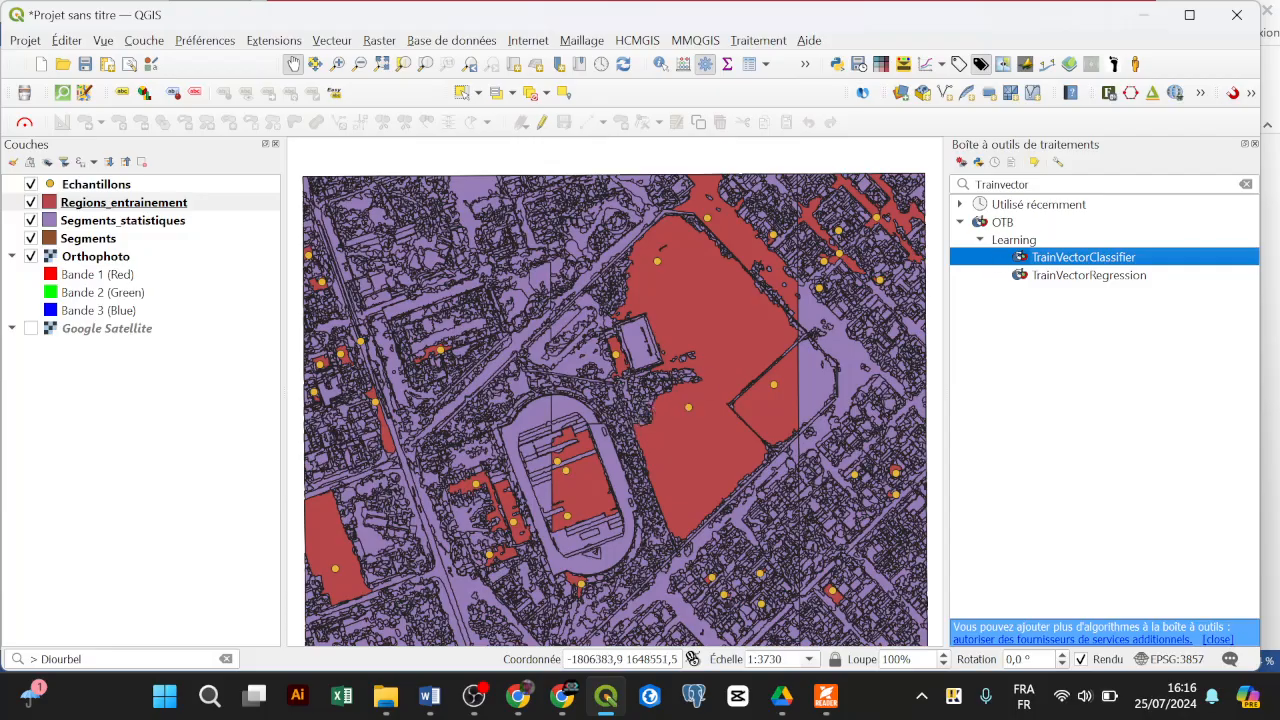
left_click_drag(1036, 185, 945, 175)
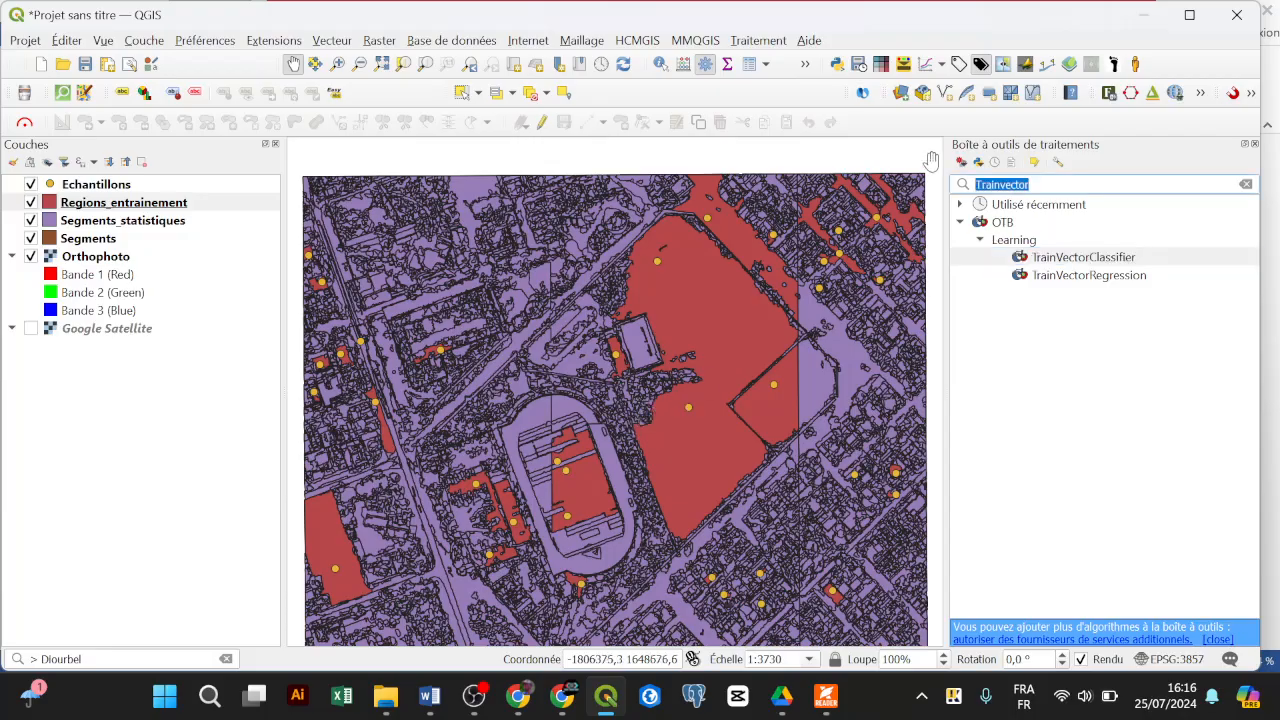
type("Ve")
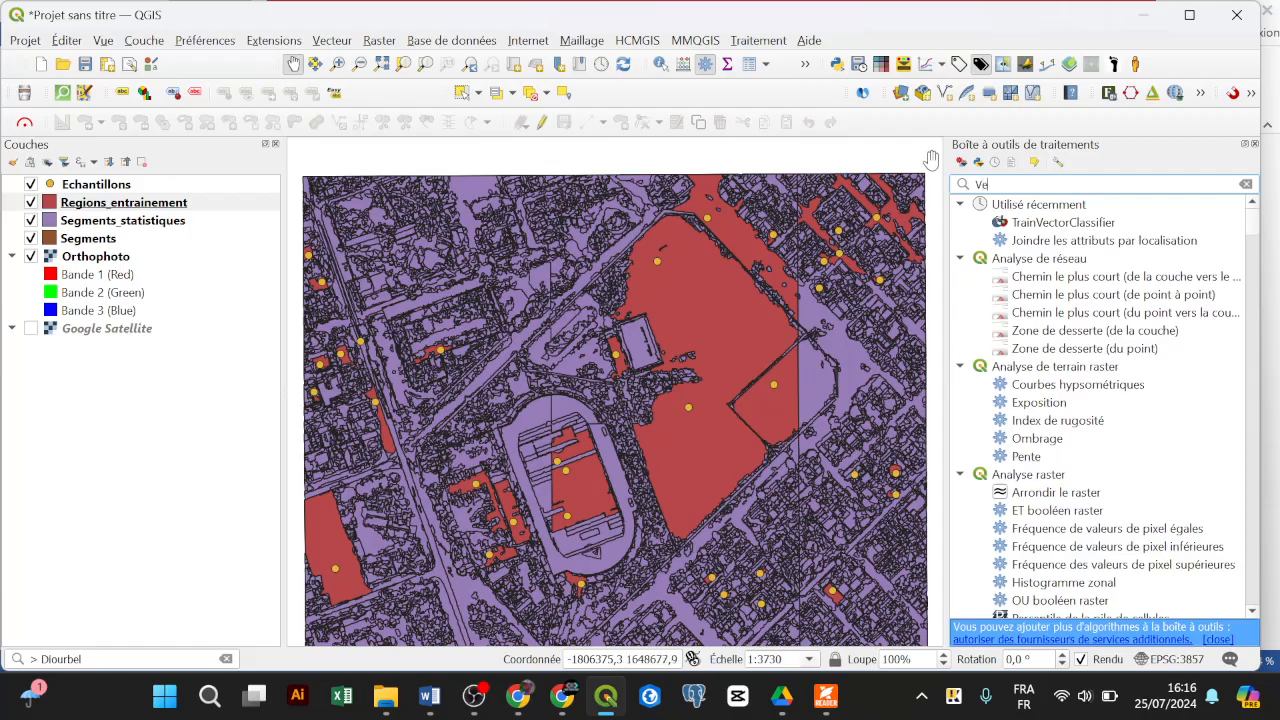
type("ctorclas")
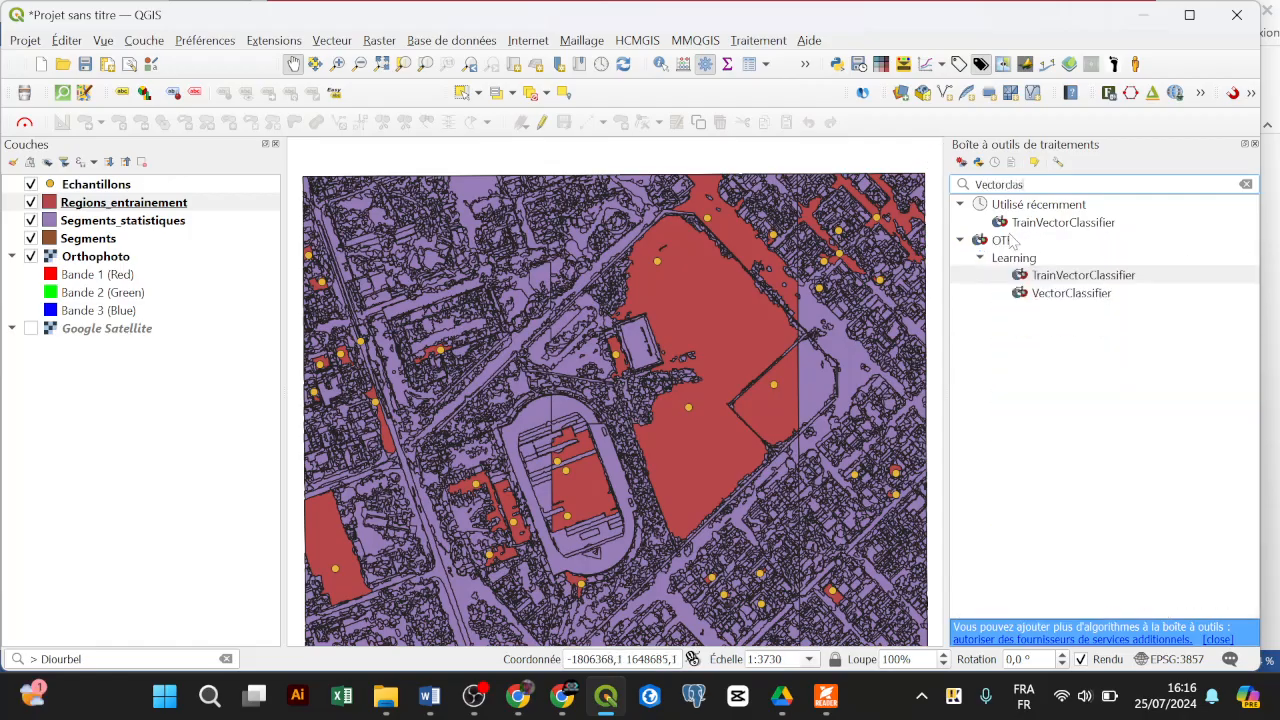
left_click(1070, 296)
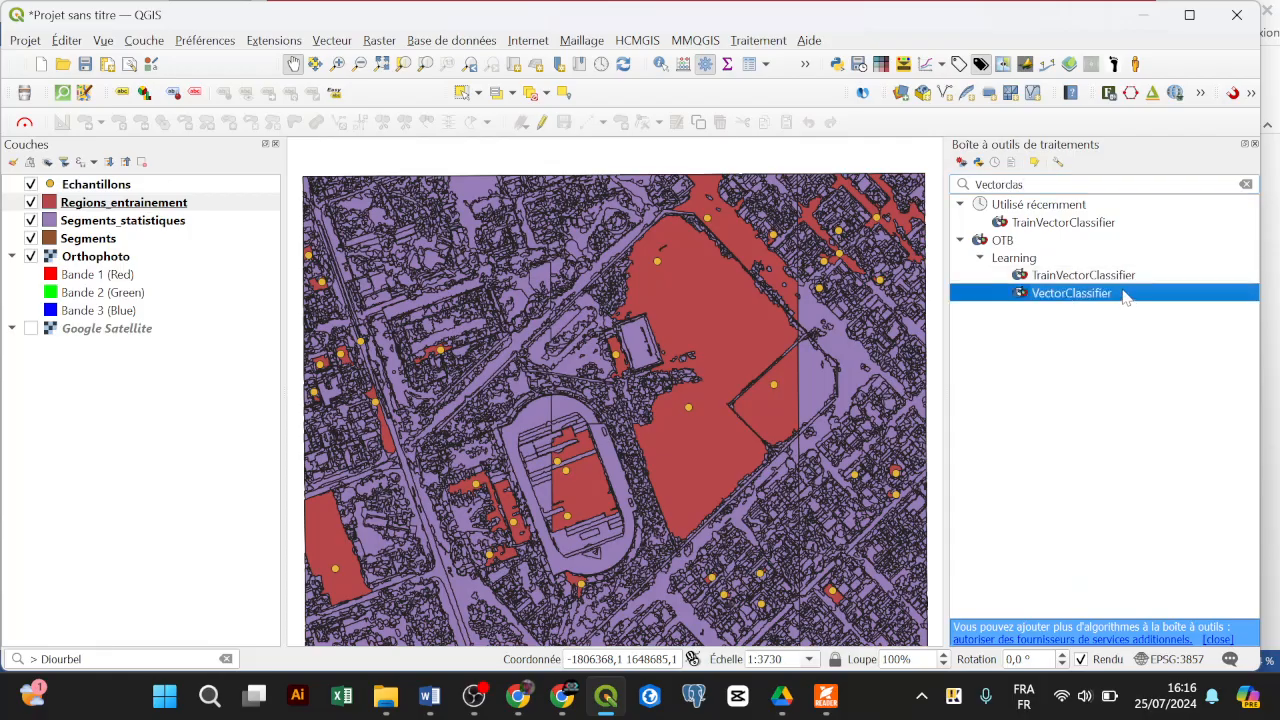
double_click(1104, 294)
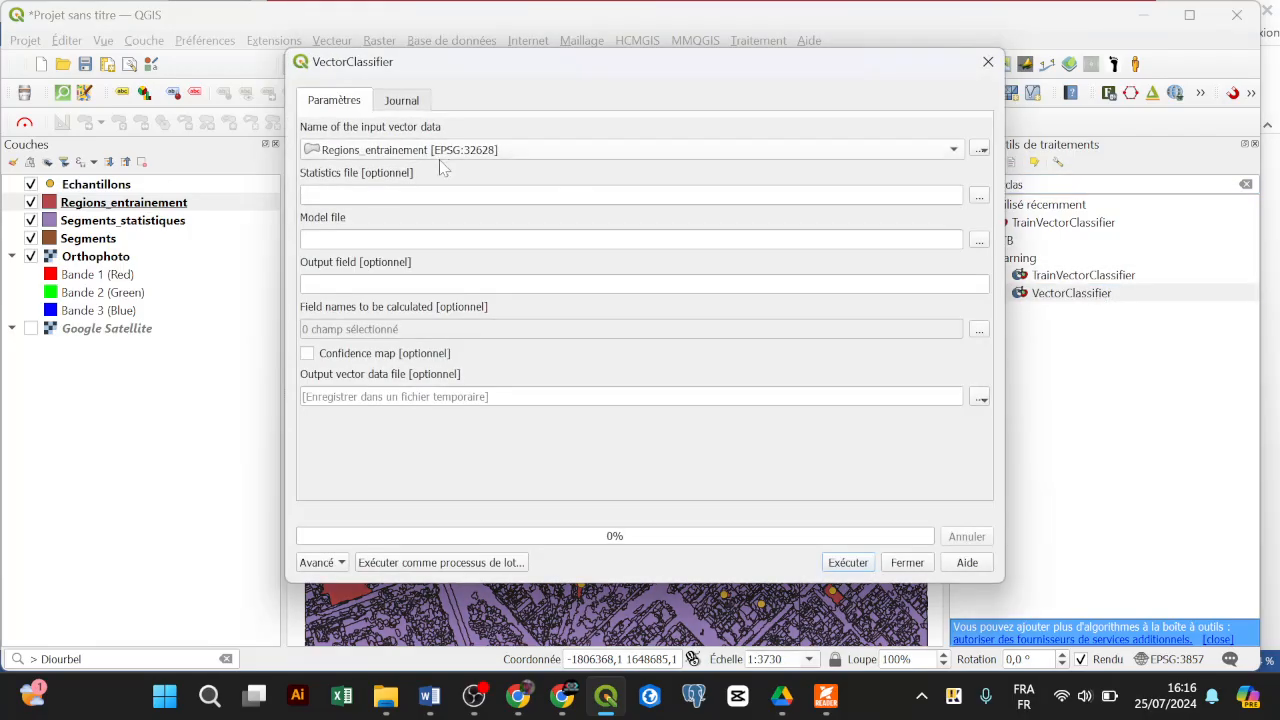
Set Segments_statistiques as the input vector data and load SVM.model from the desktop's SEGMENTATION folder as the model file
left_click(352, 152)
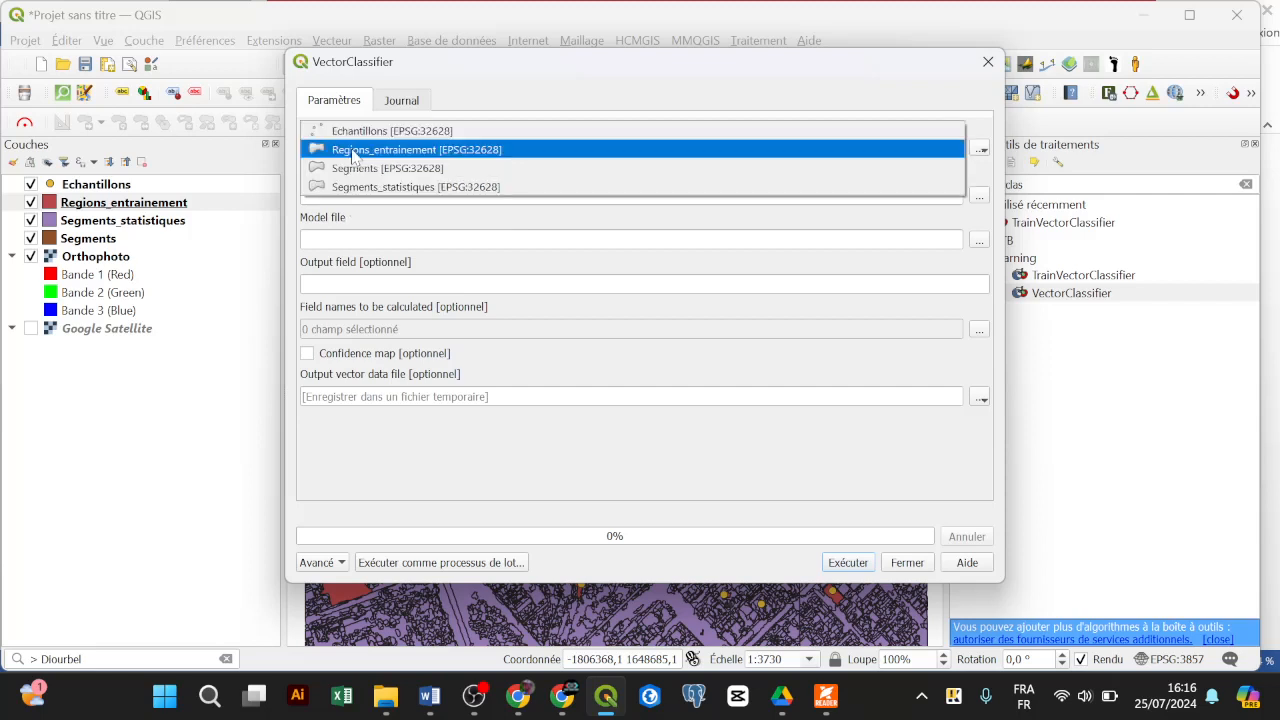
left_click(378, 190)
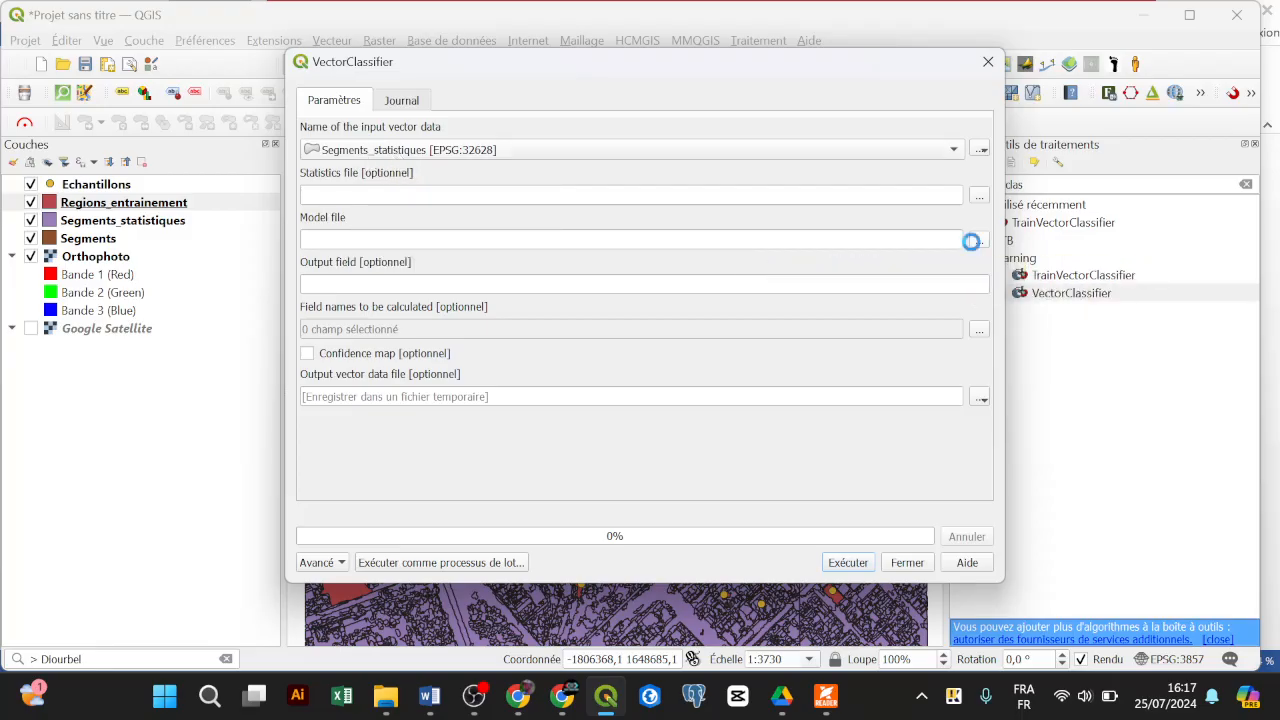
left_click(979, 240)
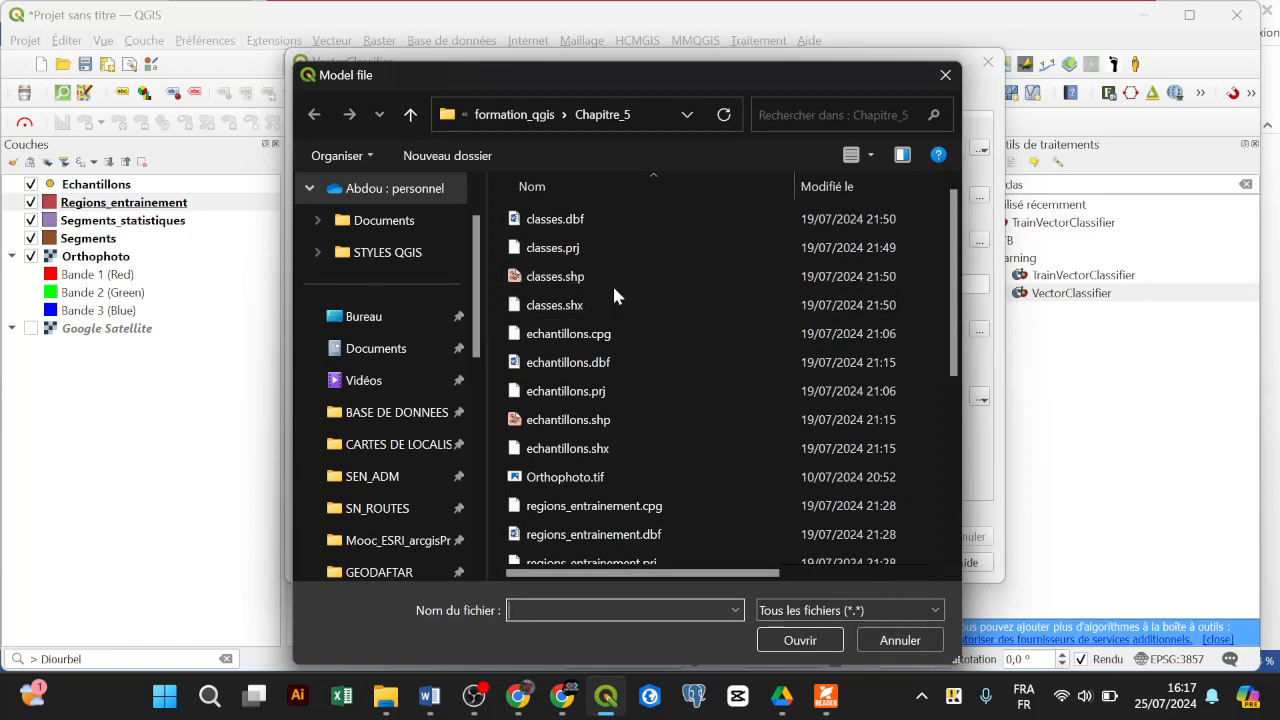
left_click(392, 318)
scroll(700, 340, "down", 8)
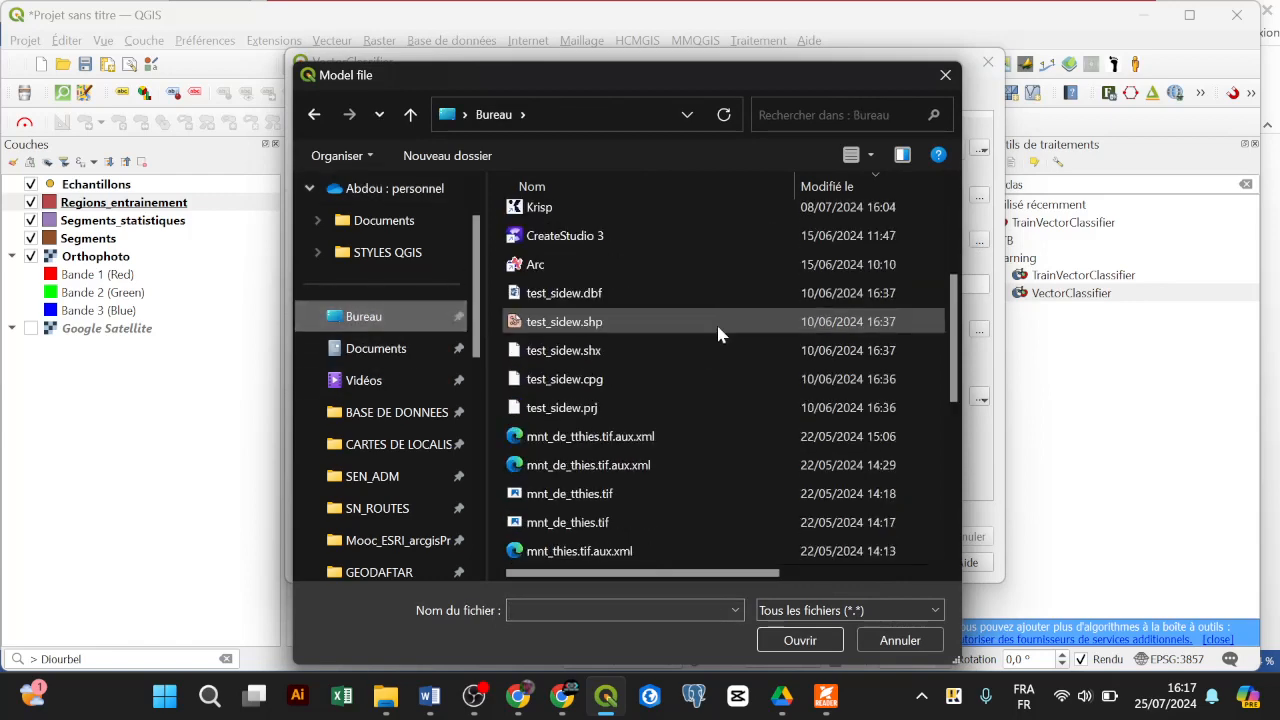
double_click(606, 384)
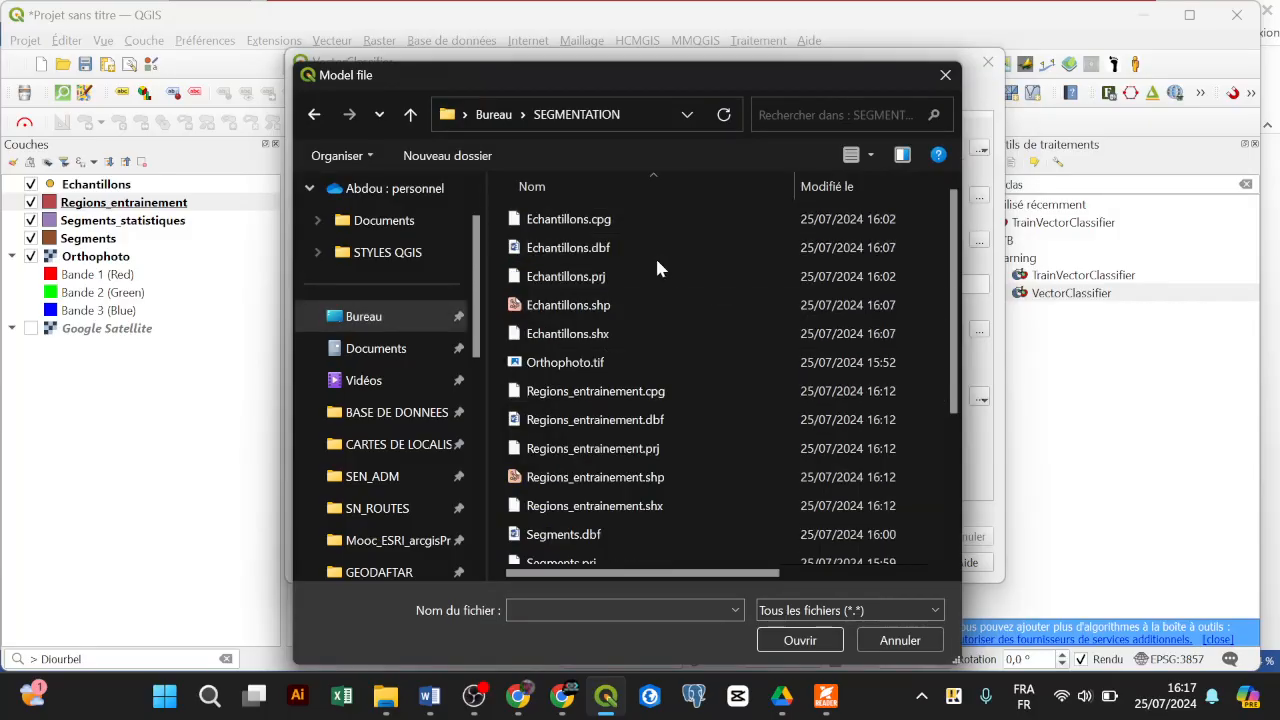
scroll(657, 266, "down", 3)
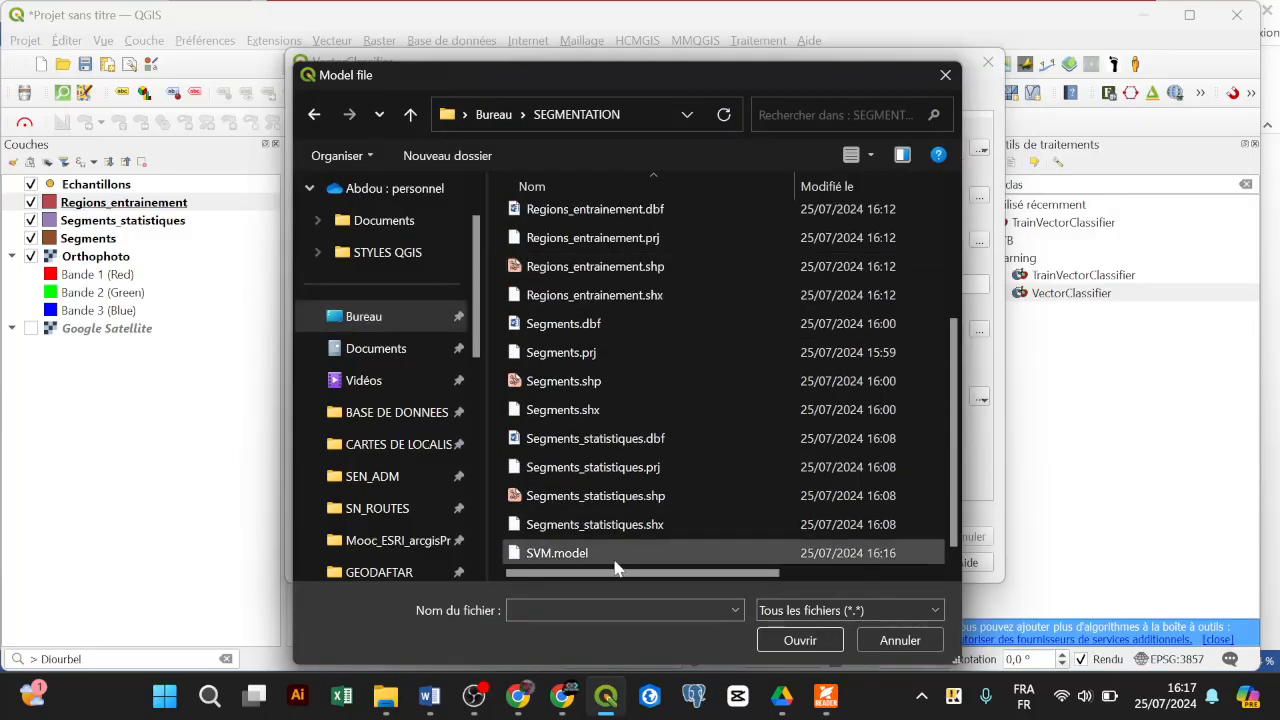
left_click(558, 553)
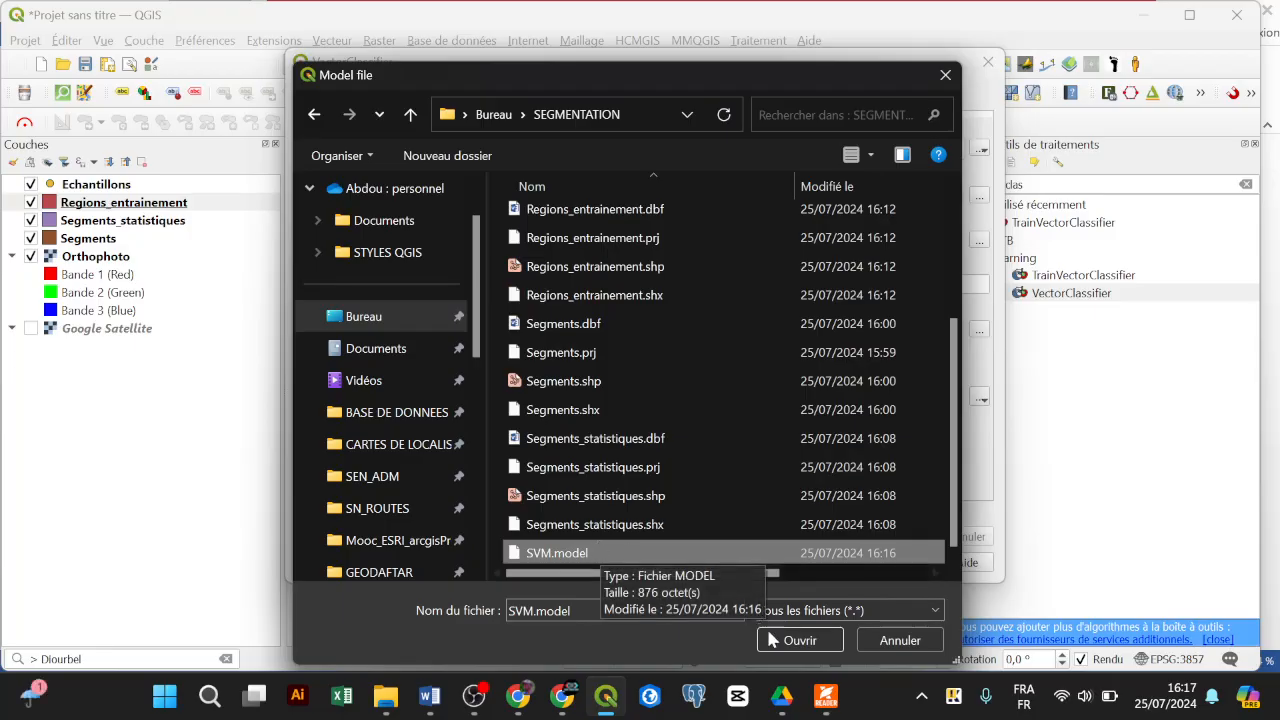
left_click(792, 640)
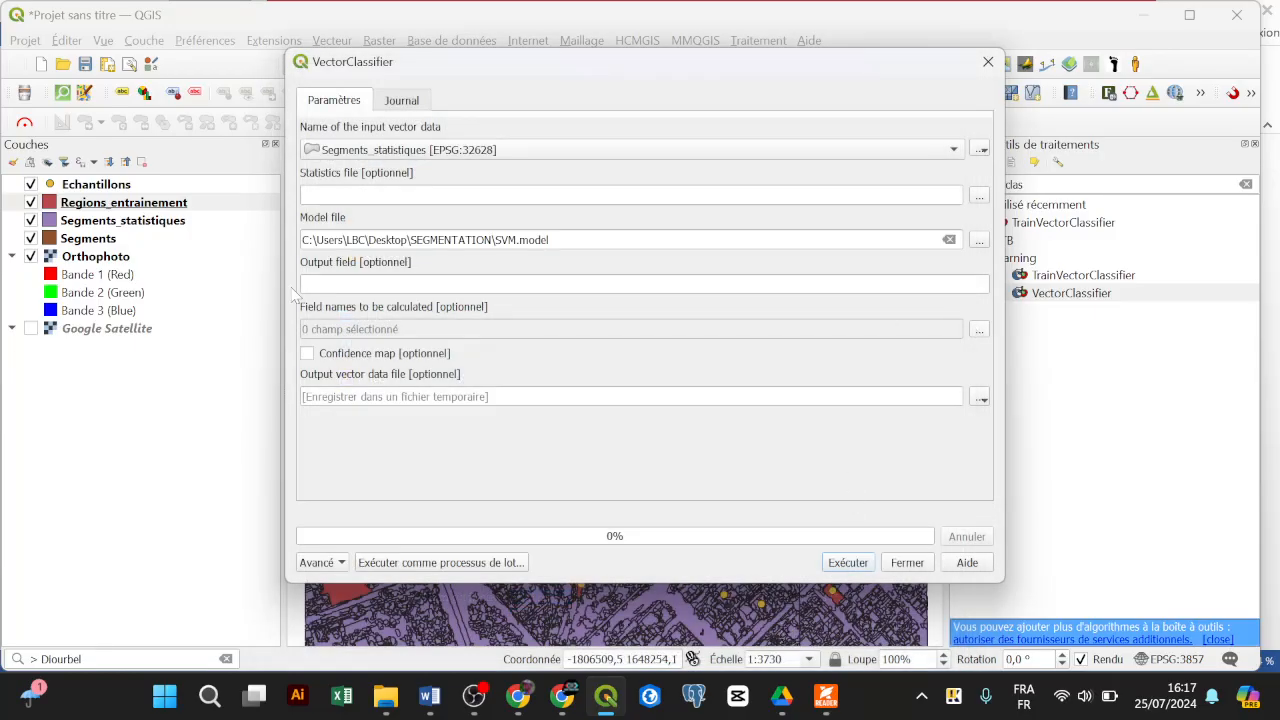
Open the selection of fields to calculate, switch to Word and undo edits back to the notes "Moyenne = Mean" and "Ecart type = stdev"
left_click(977, 330)
left_click(429, 697)
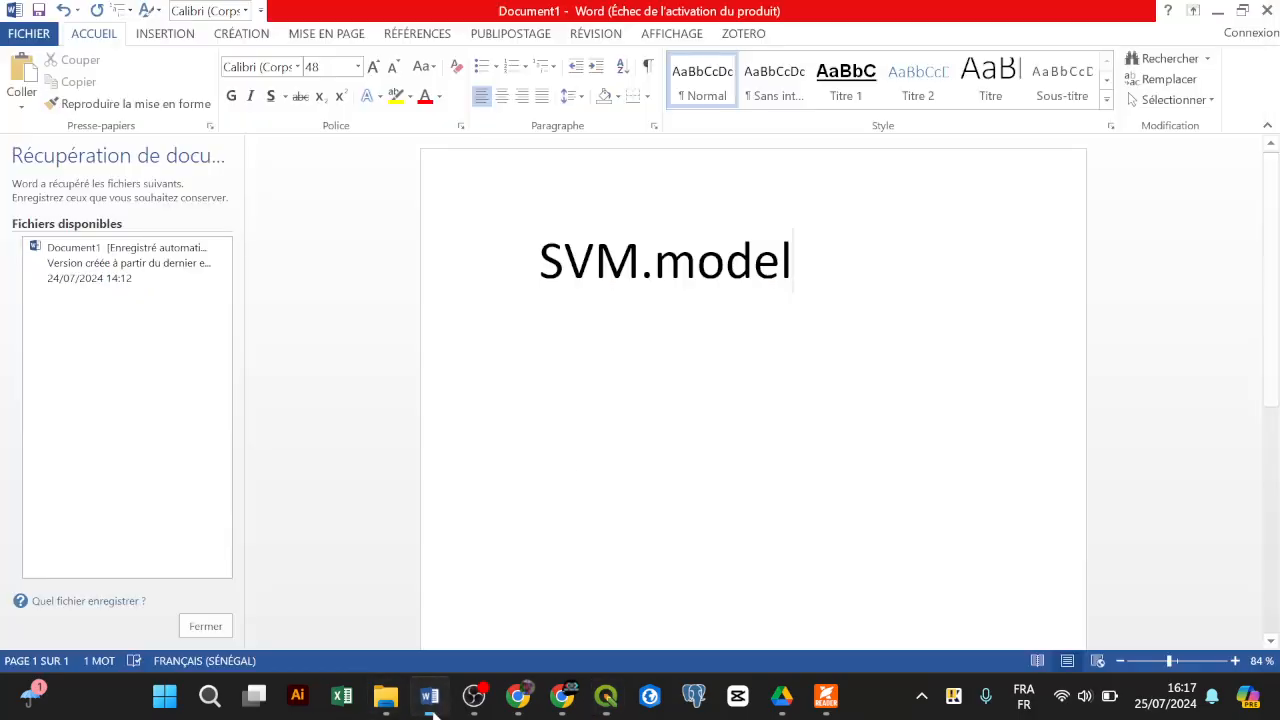
key("Return")
key("BackSpace")
key("BackSpace")
key("BackSpace")
key("ctrl+z")
key("ctrl+z")
key("ctrl+z")
key("ctrl+z")
key("ctrl+z")
key("ctrl+z")
key("ctrl+z")
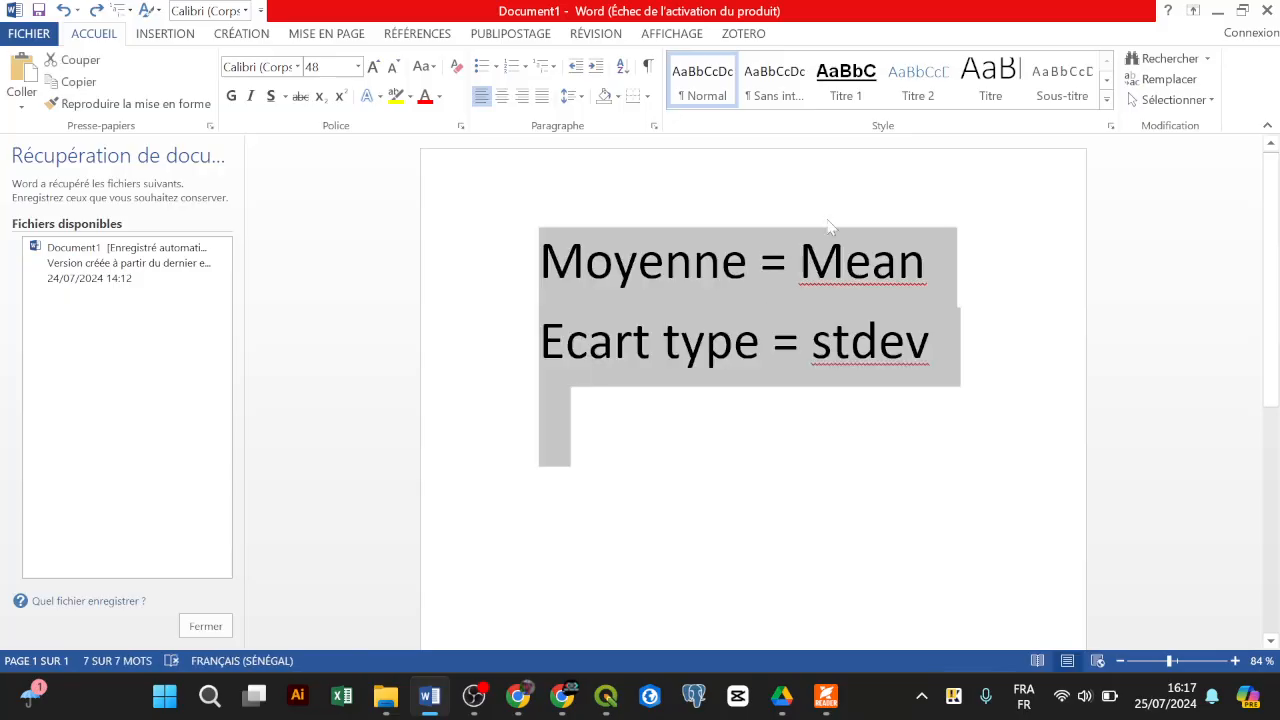
Return to QGIS and choose mean_0, stdev_0, mean_1, stdev_1, mean_2 and stdev_2 as the fields to be calculated
left_click(1218, 10)
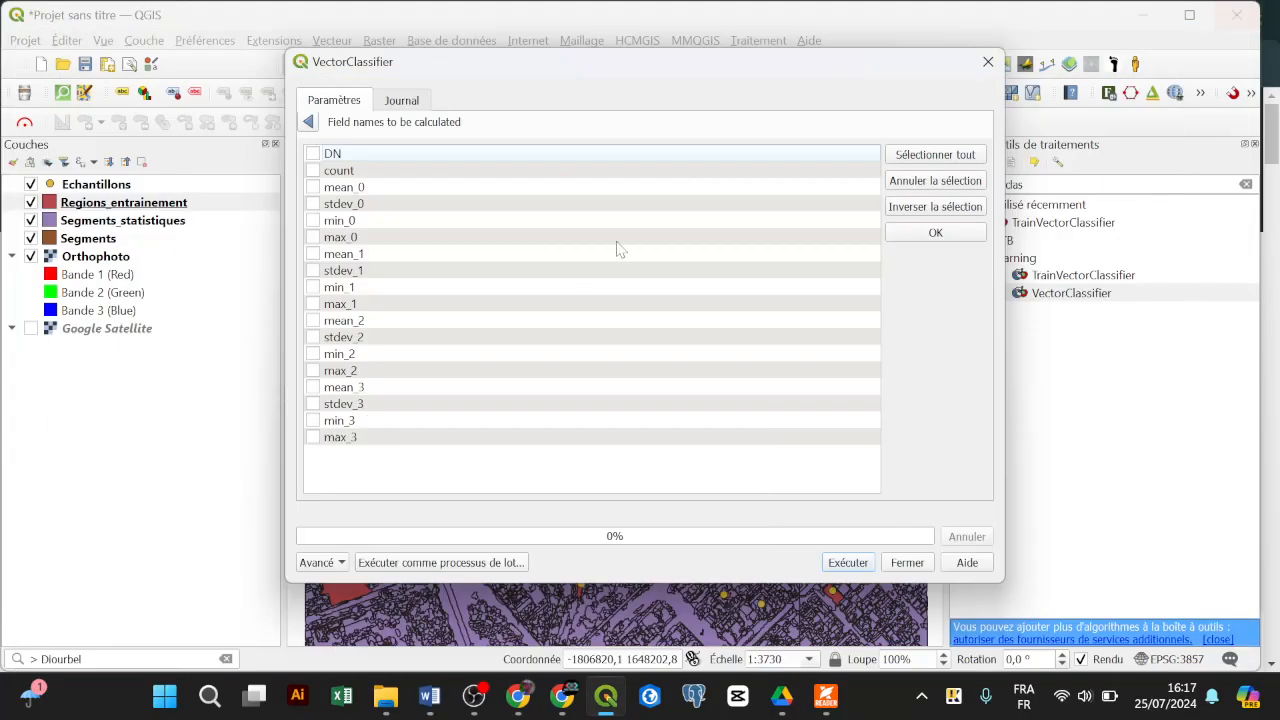
left_click(314, 188)
left_click(313, 254)
left_click(313, 271)
left_click(313, 321)
left_click(935, 232)
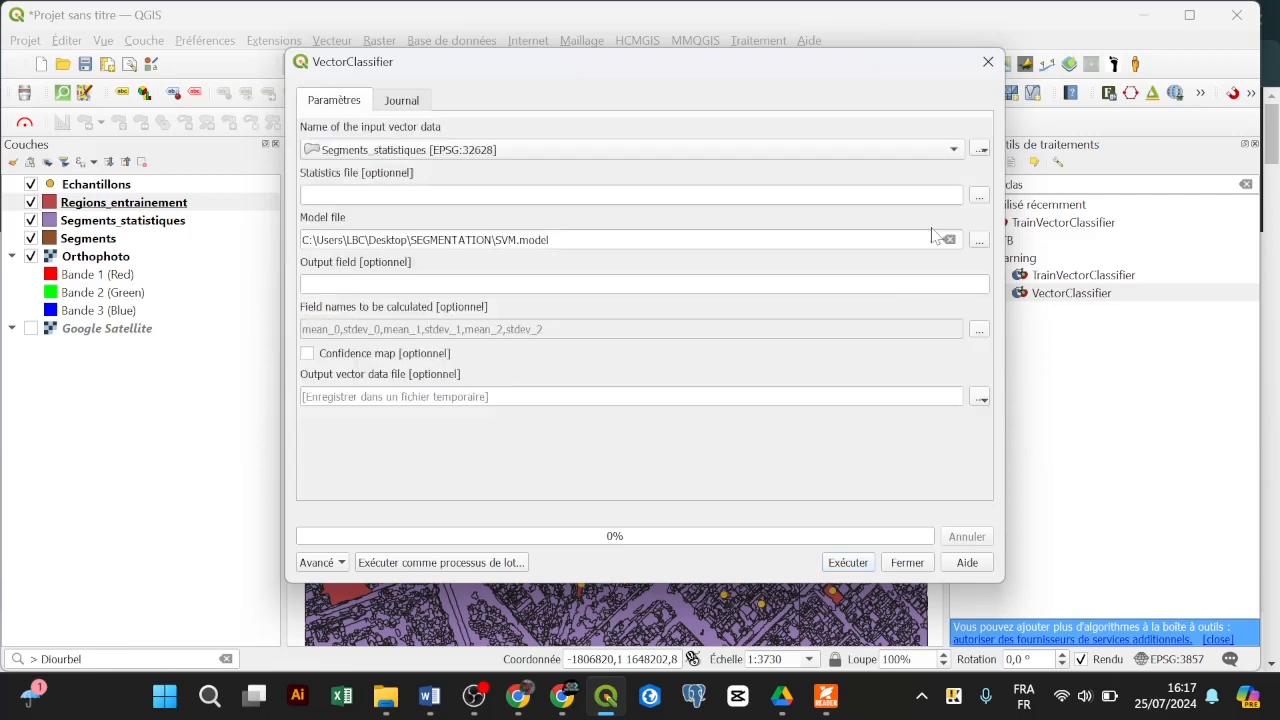
Set the output vector file to Classes.shp in the SEGMENTATION folder, run VectorClassifier and close its dialog
left_click(980, 396)
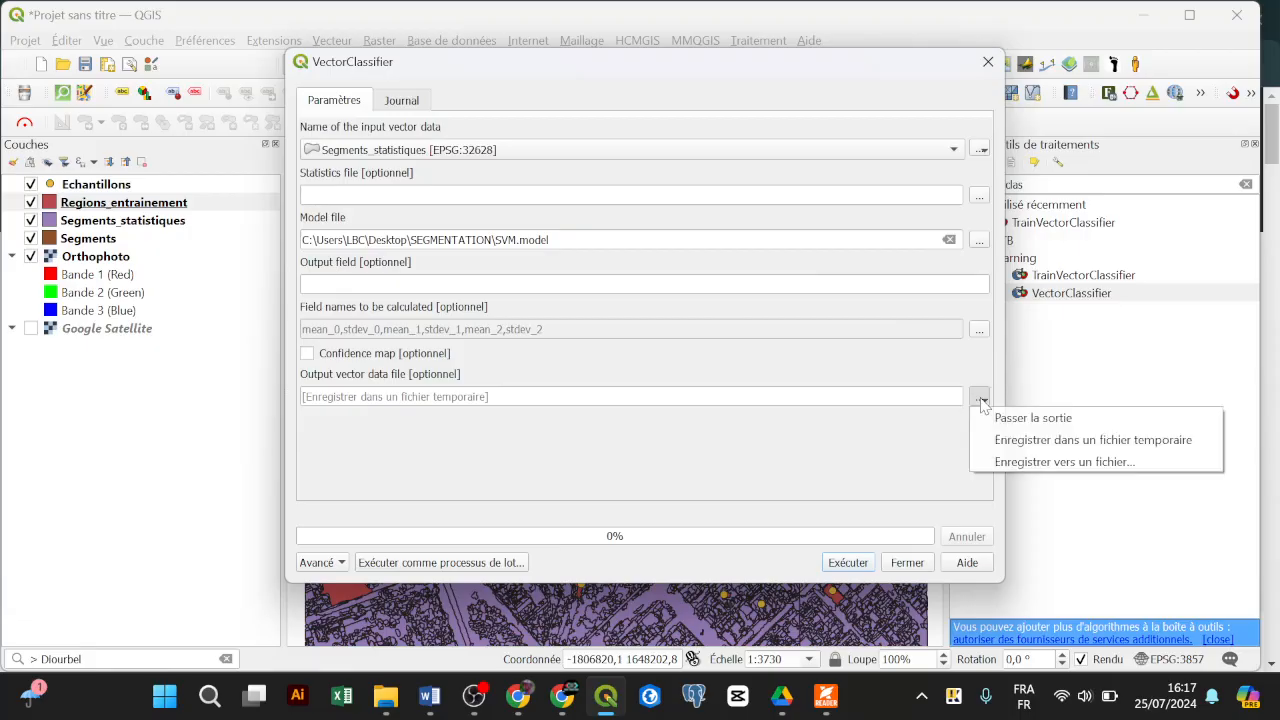
left_click(1002, 462)
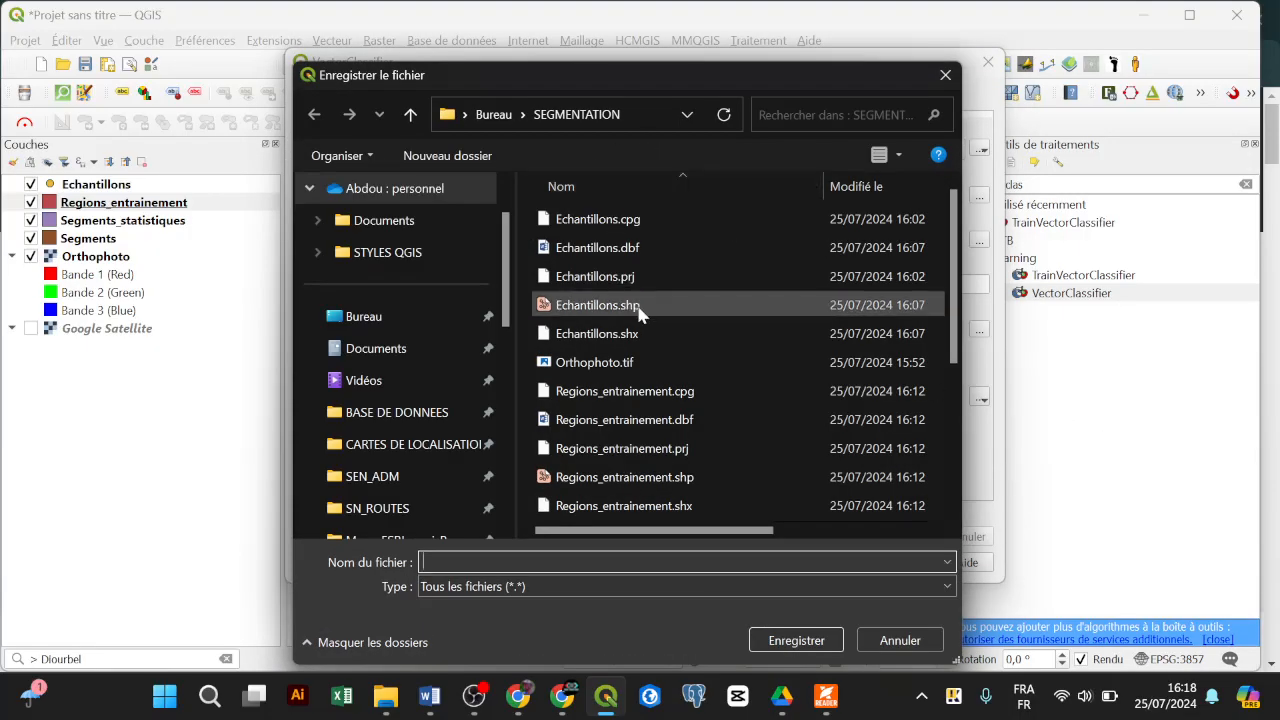
type("Classes")
key("Return")
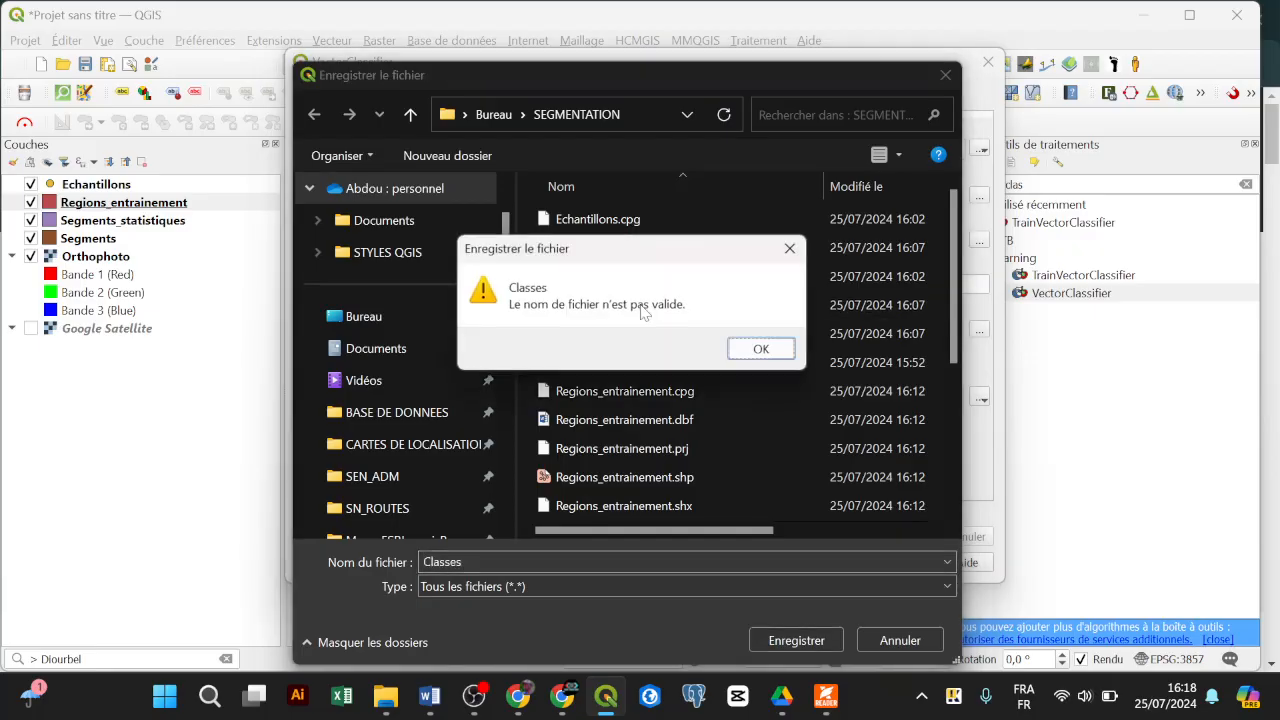
left_click(777, 350)
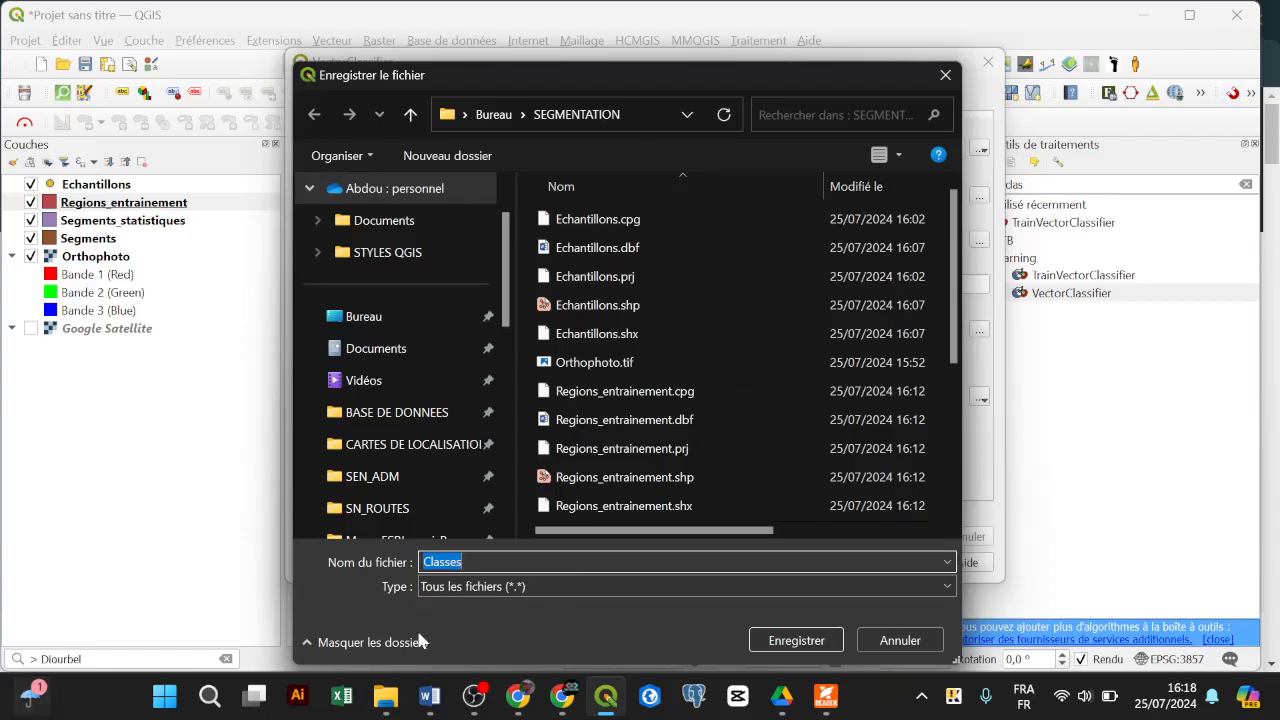
left_click(445, 562)
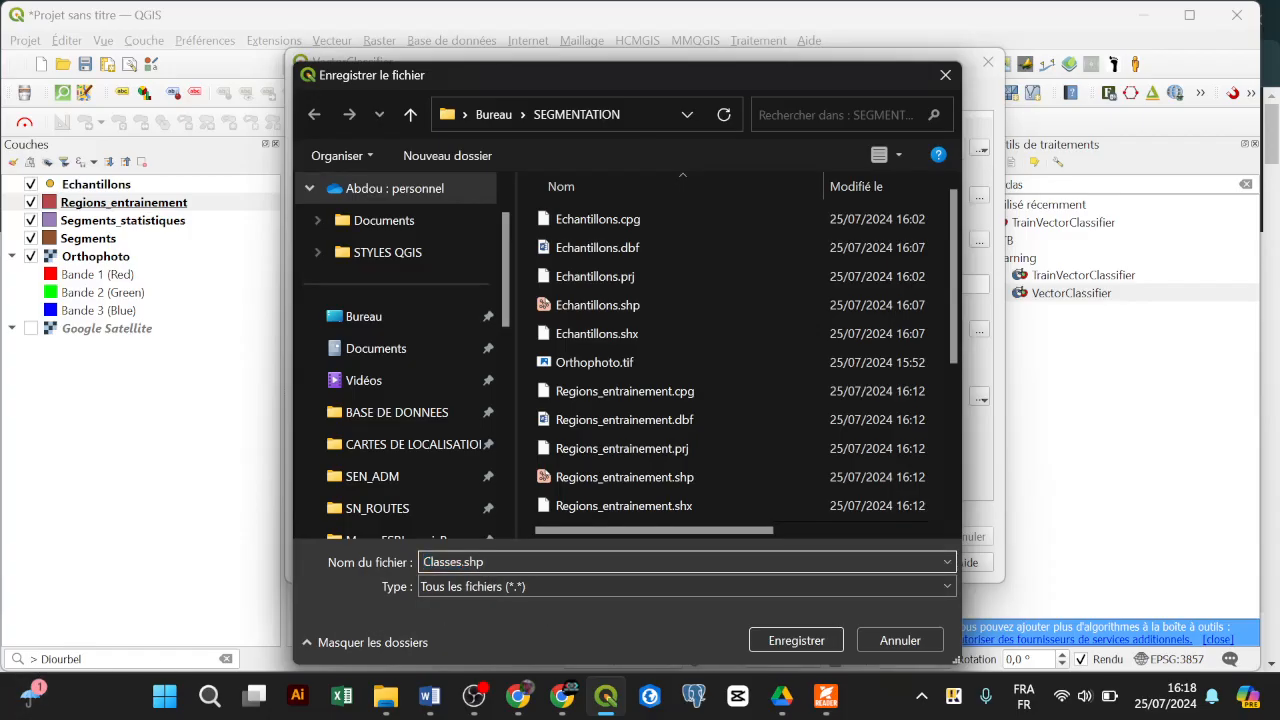
key("Return")
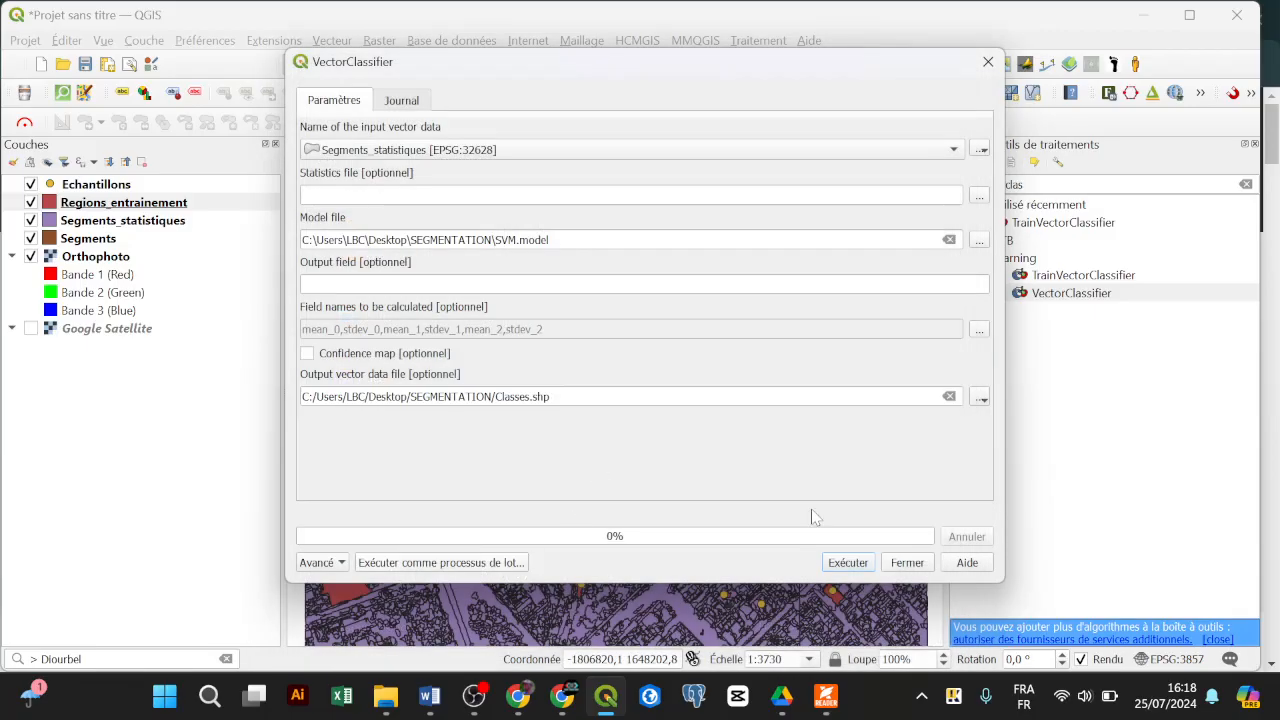
left_click(849, 566)
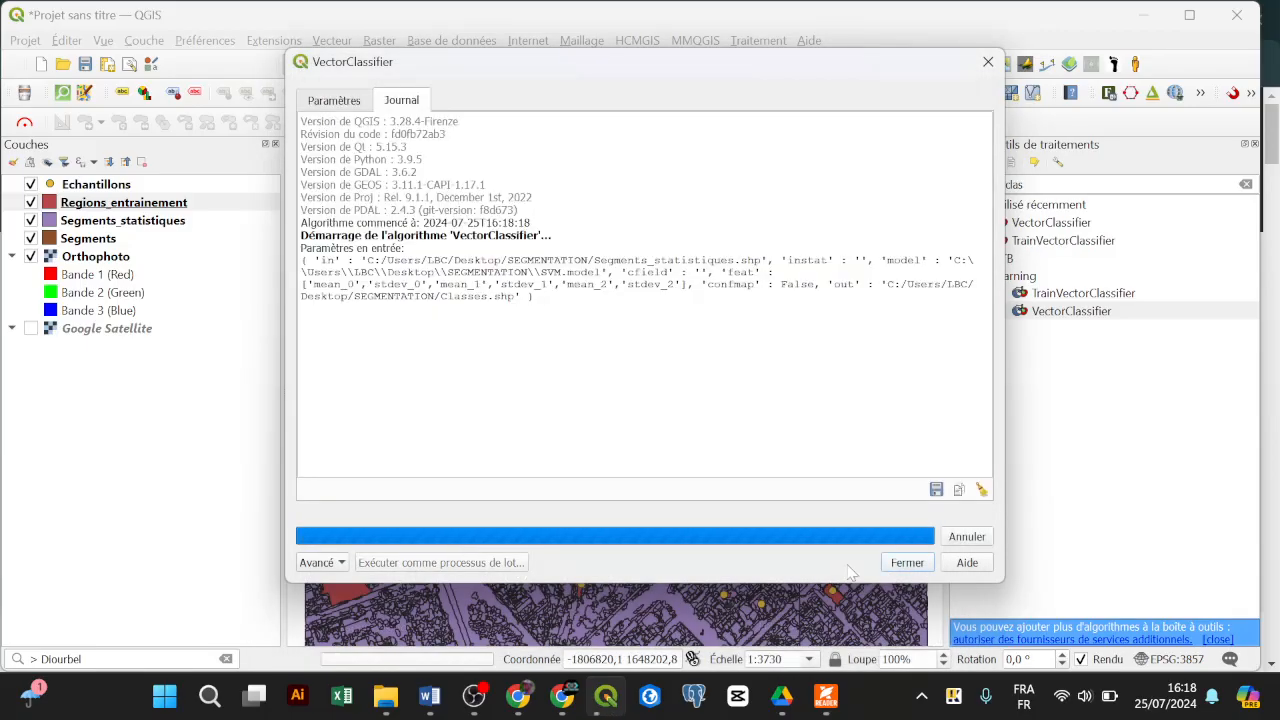
left_click(906, 563)
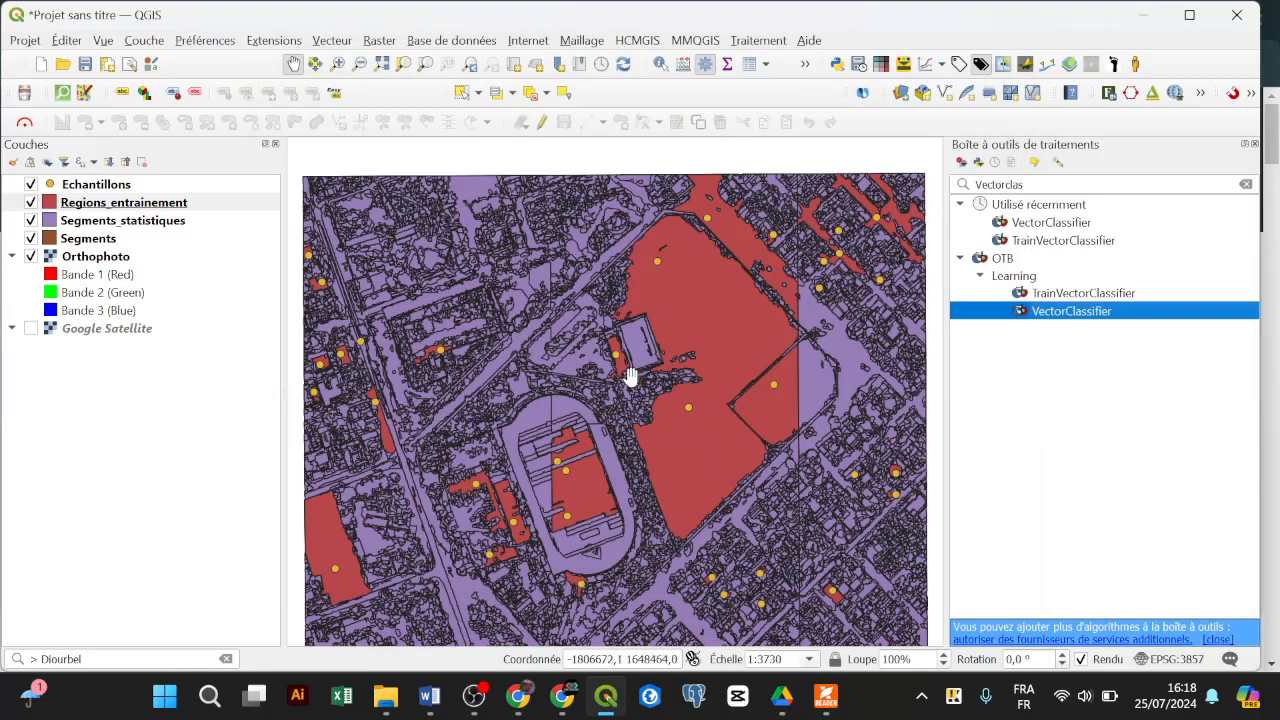
Switch to File Explorer and add Classes.shp from the desktop's SEGMENTATION folder to the QGIS project's layers
left_click(390, 708)
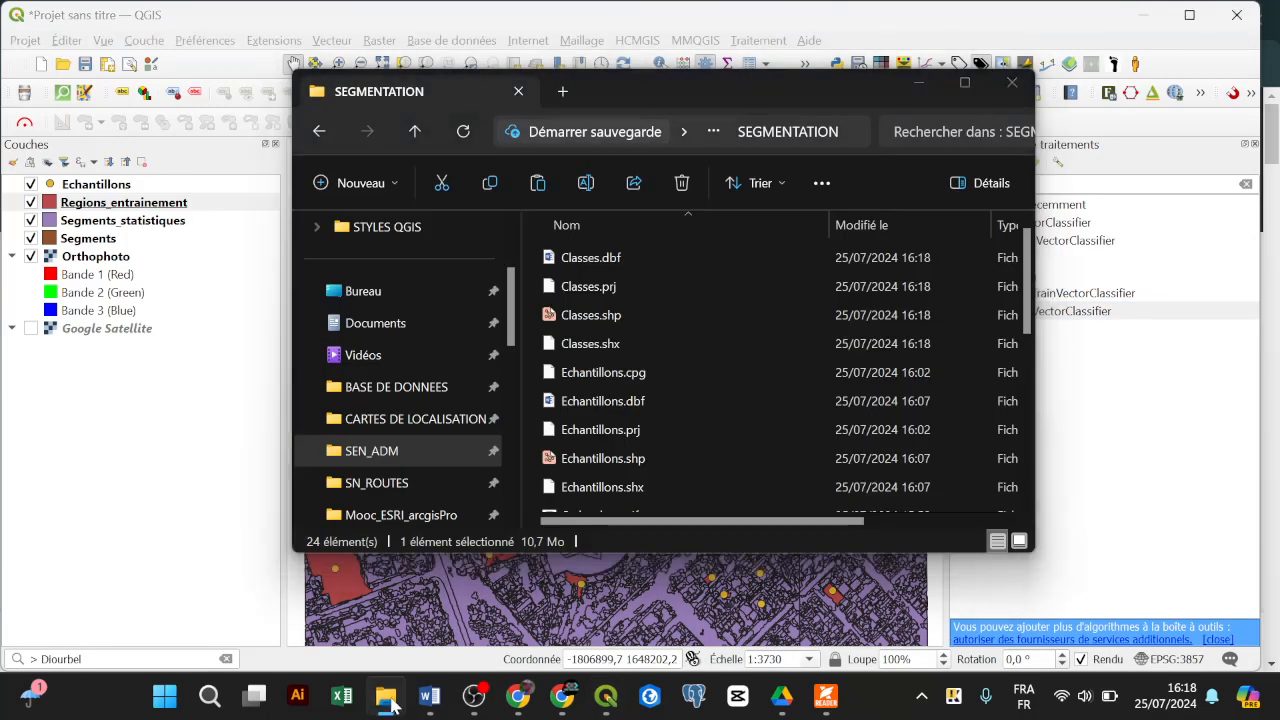
left_click(388, 700)
left_click(388, 700)
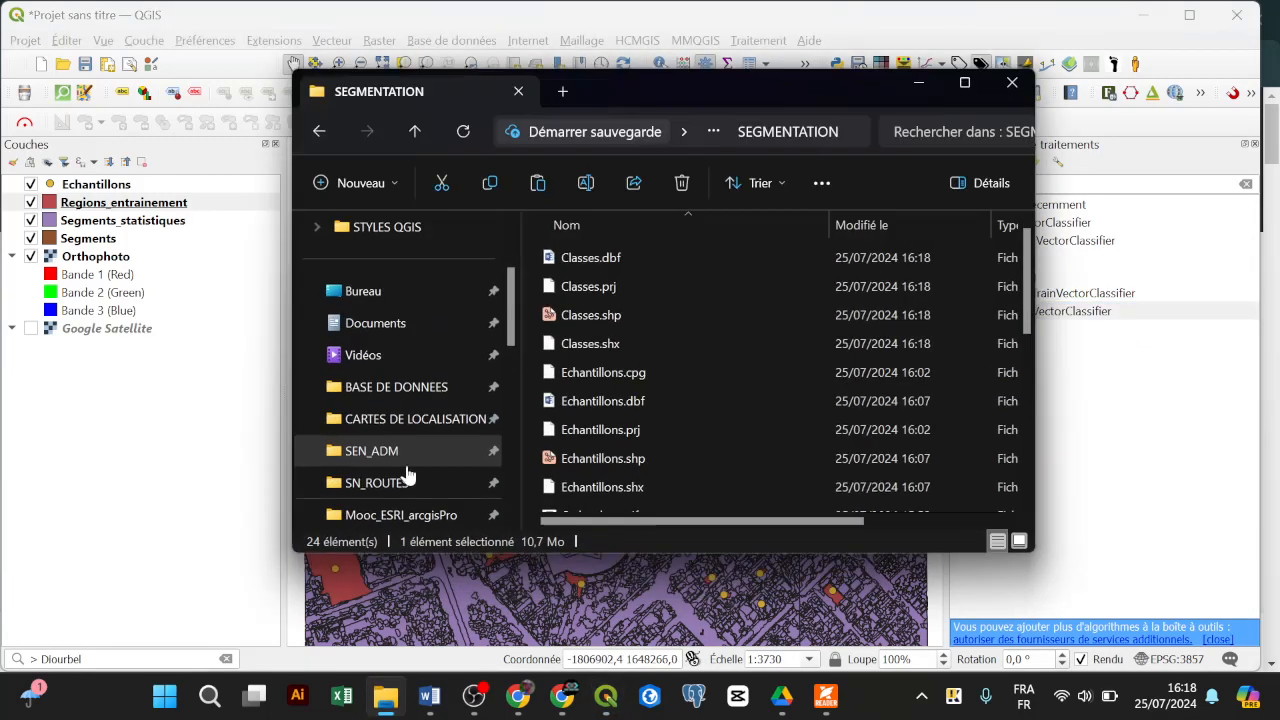
left_click(406, 291)
scroll(630, 318, "down", 2)
double_click(631, 332)
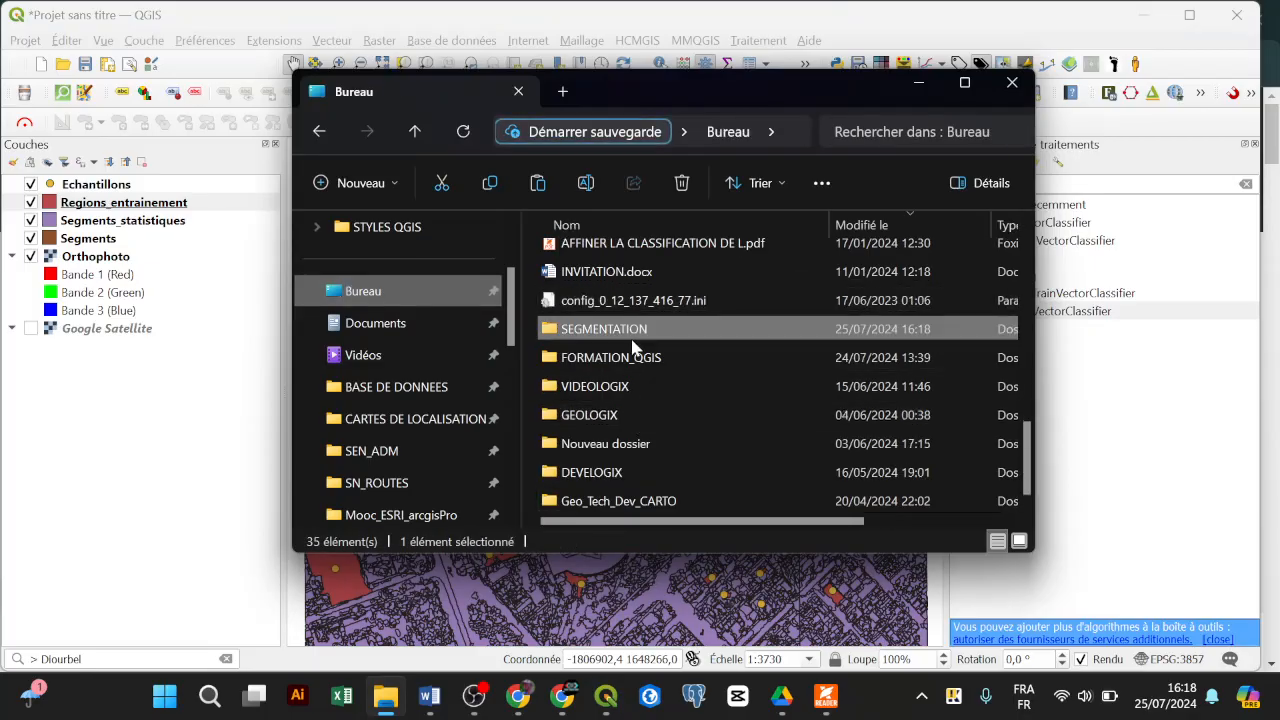
left_click(630, 316)
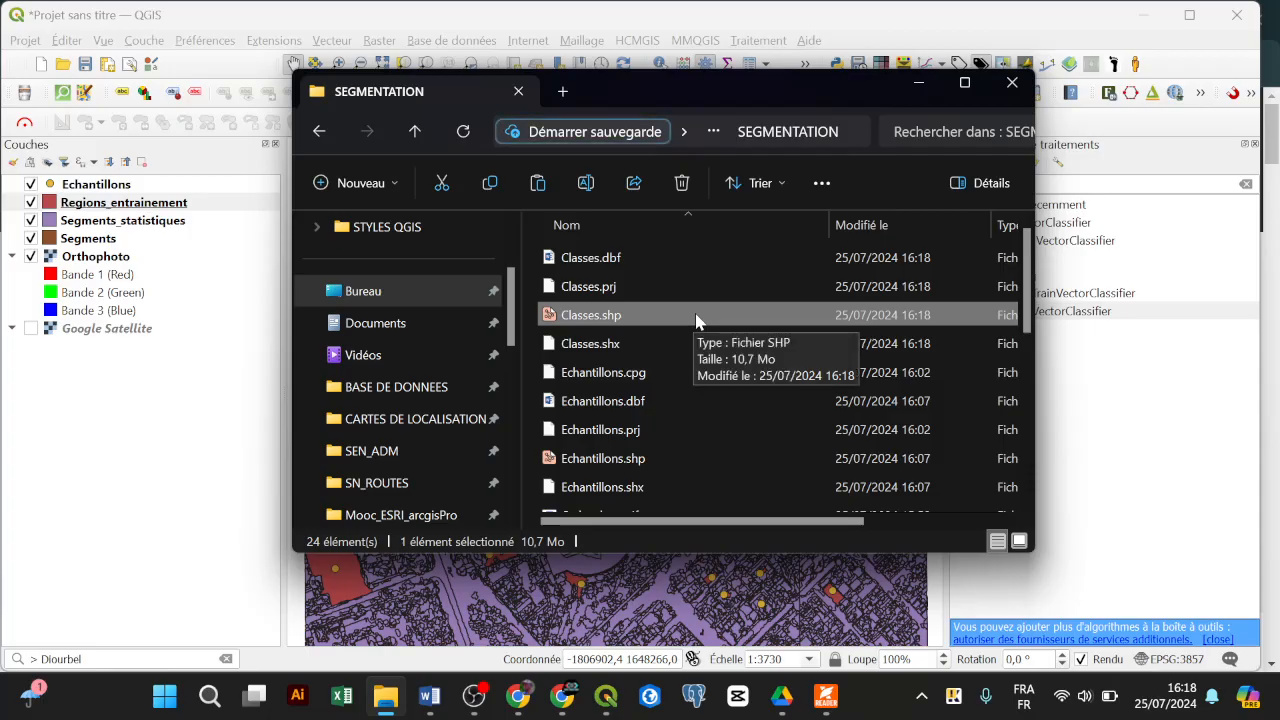
left_click_drag(696, 320, 119, 393)
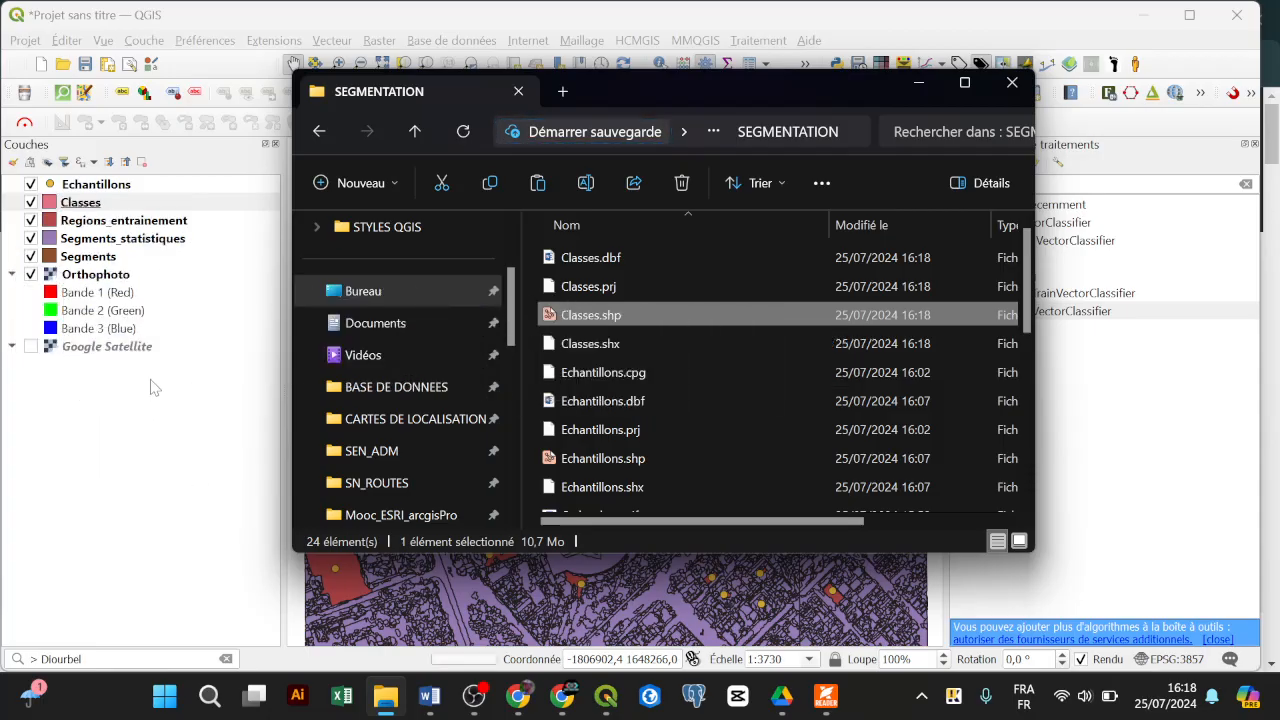
Return to QGIS and open the attribute table of the Classes layer
left_click(136, 208)
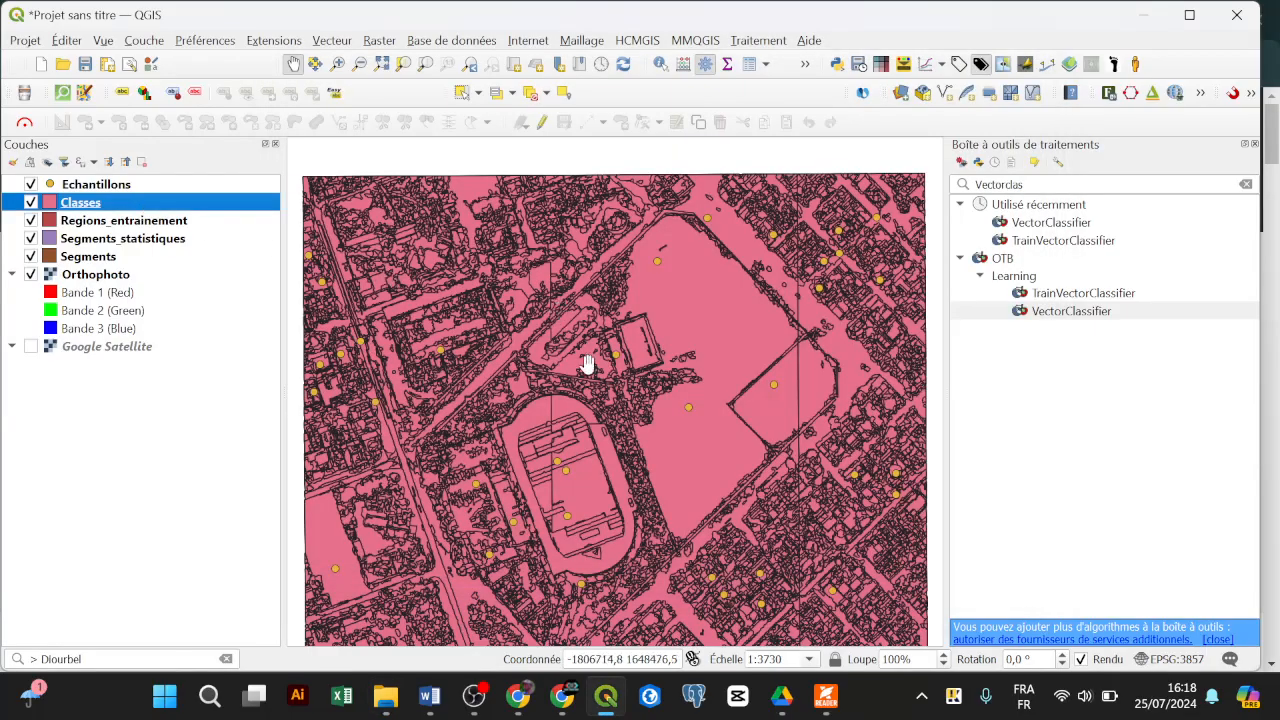
left_click_drag(588, 363, 586, 337)
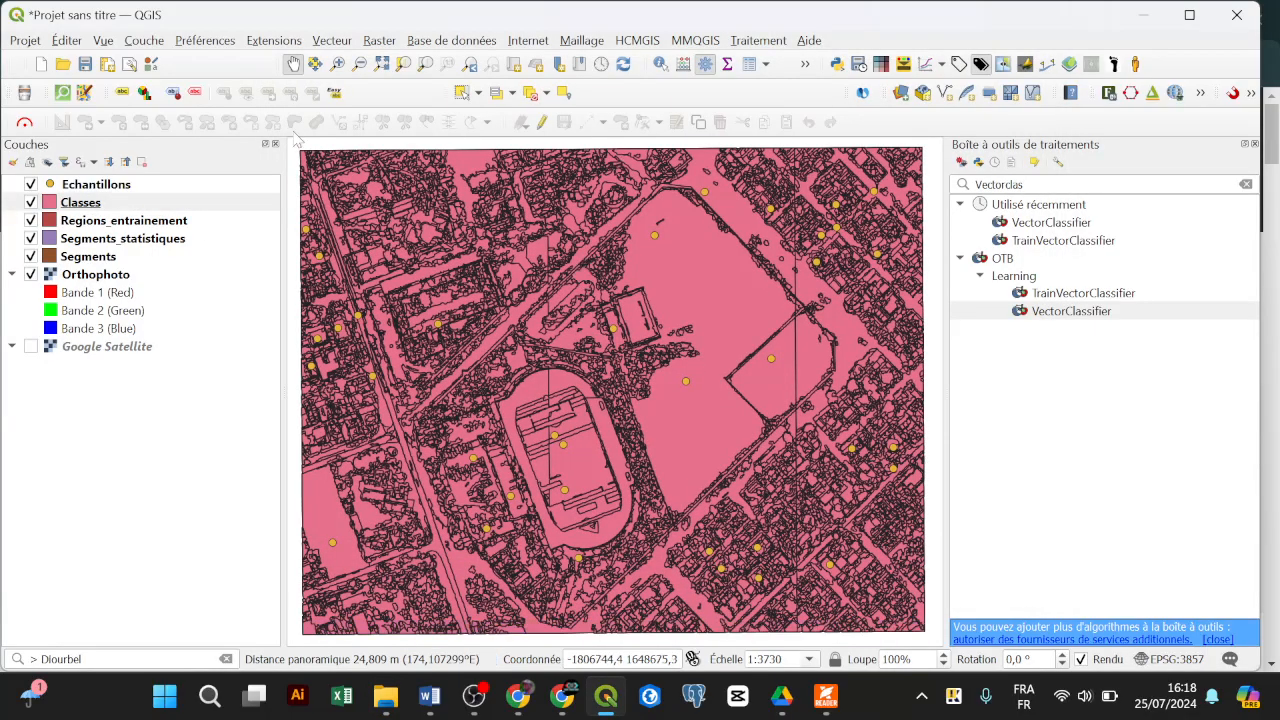
right_click(116, 205)
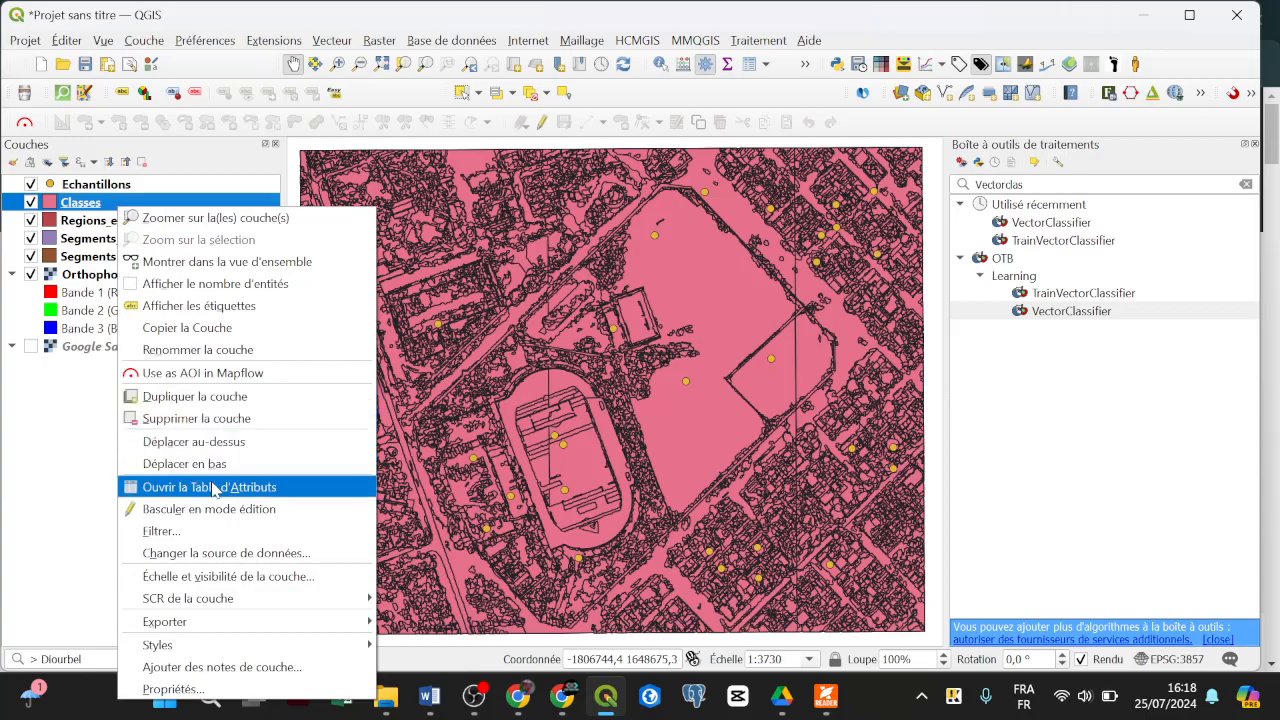
left_click(210, 487)
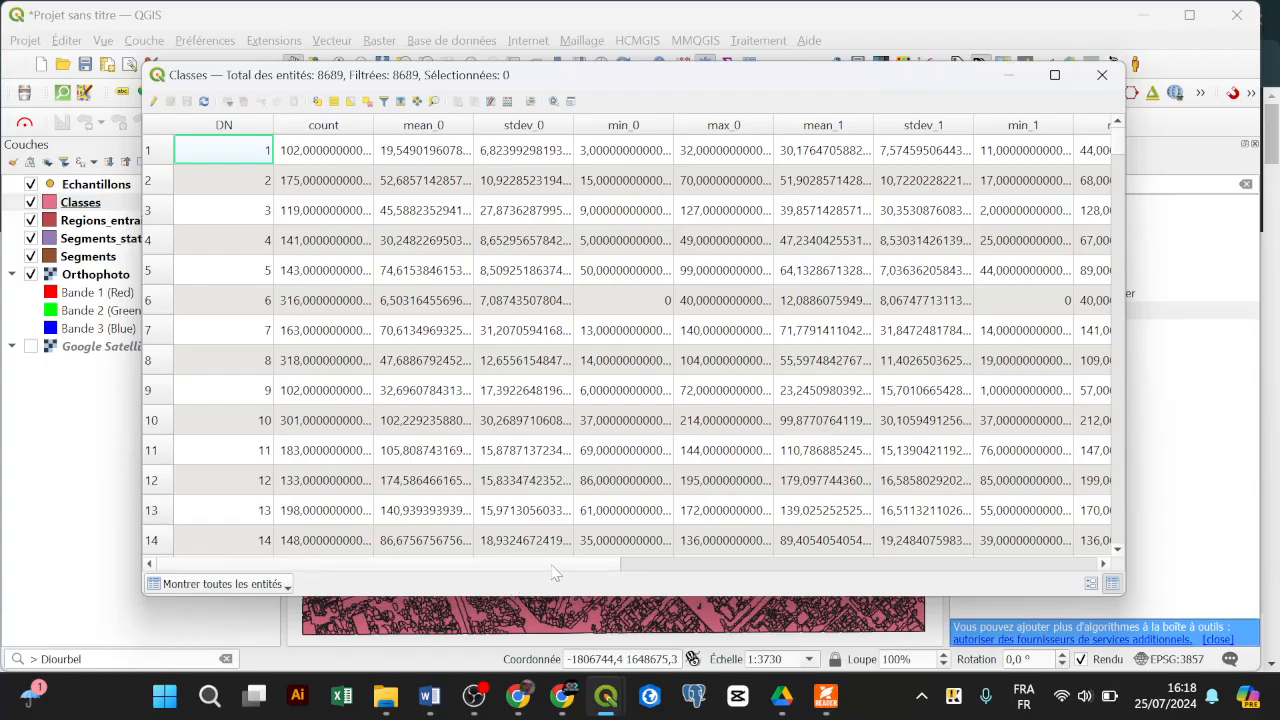
Sort the Classes attribute table by the predicted field in descending order, then close the table
left_click_drag(553, 570, 1055, 563)
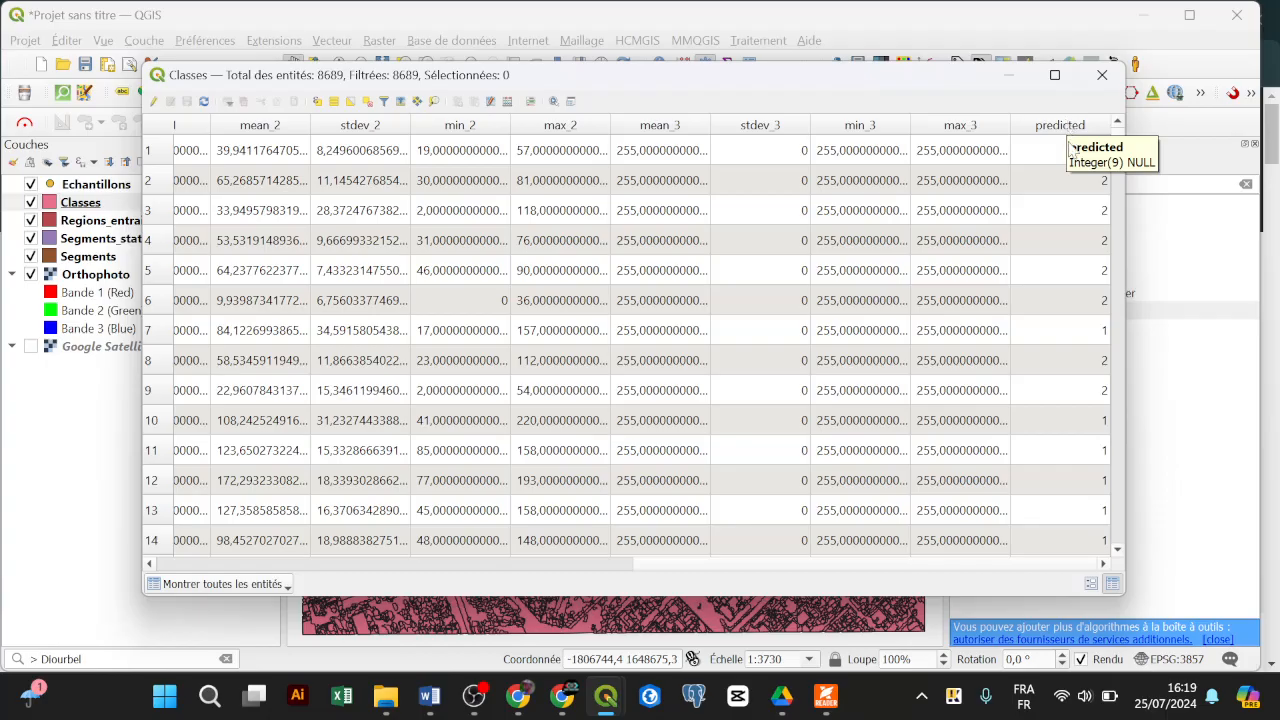
left_click(1080, 130)
left_click(1083, 130)
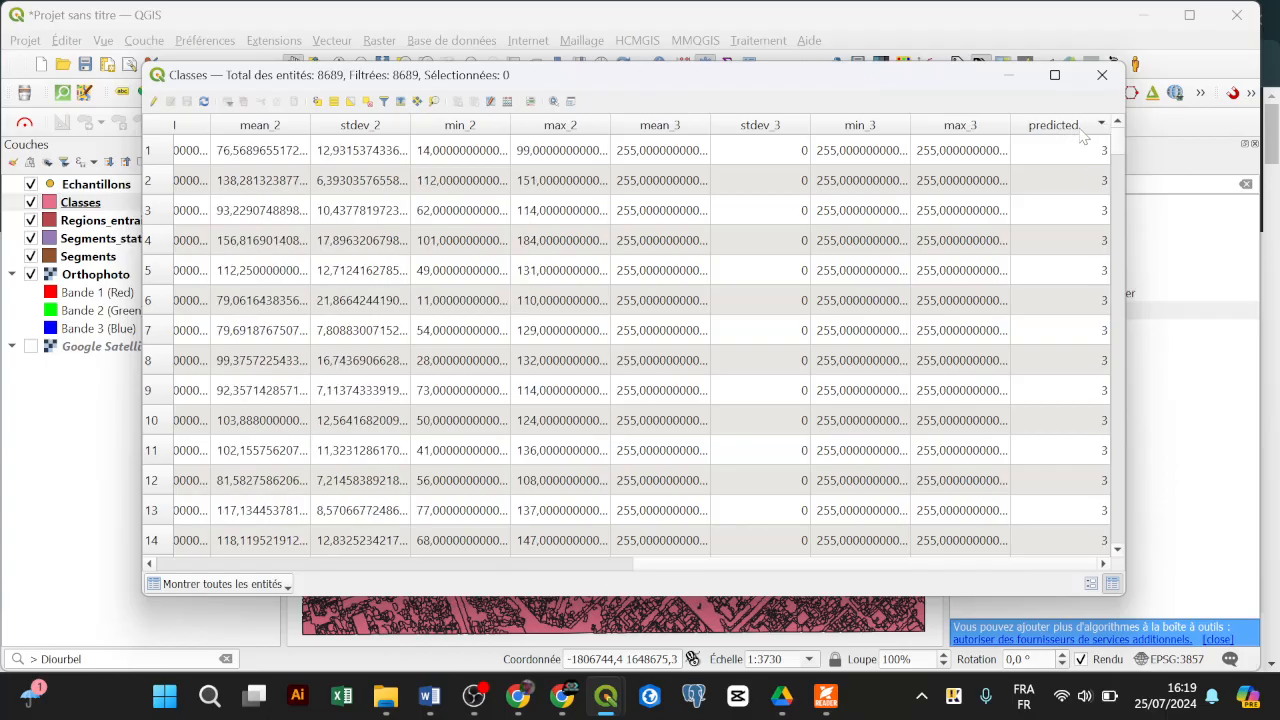
left_click(1101, 76)
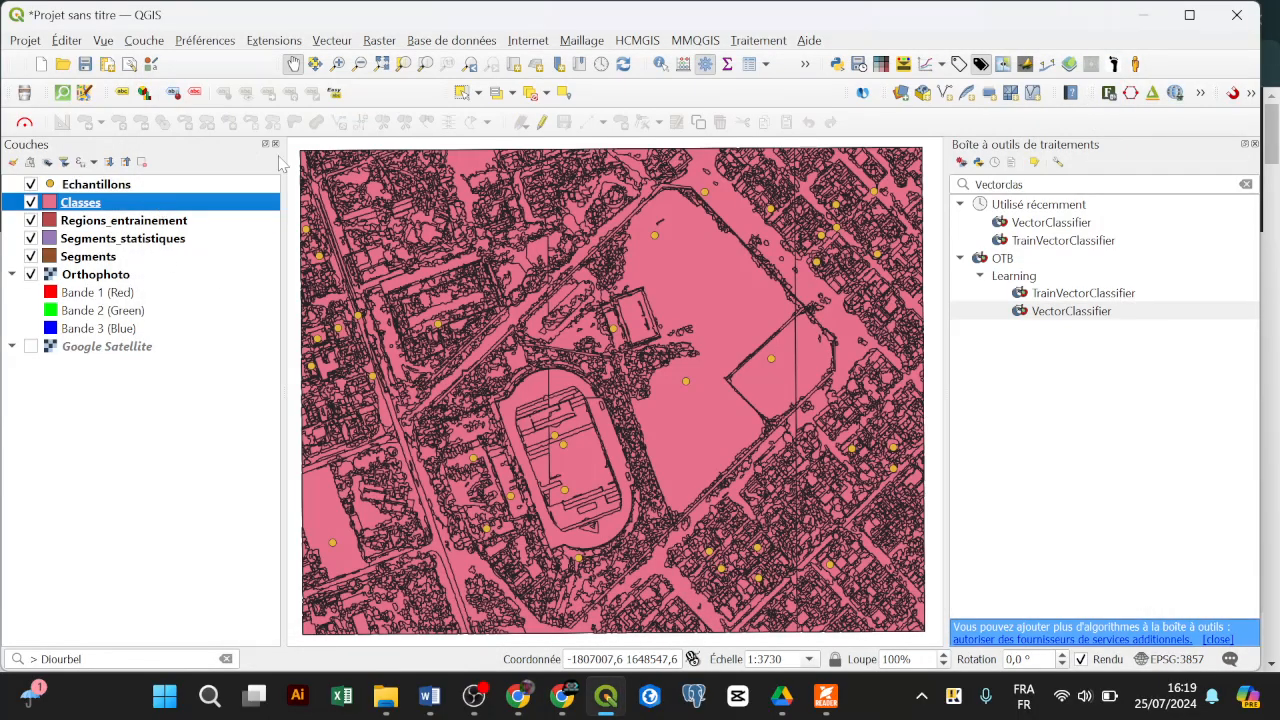
Save the project as Segmentation_stade_diourbel in the desktop's SEGMENTATION folder
right_click(447, 50)
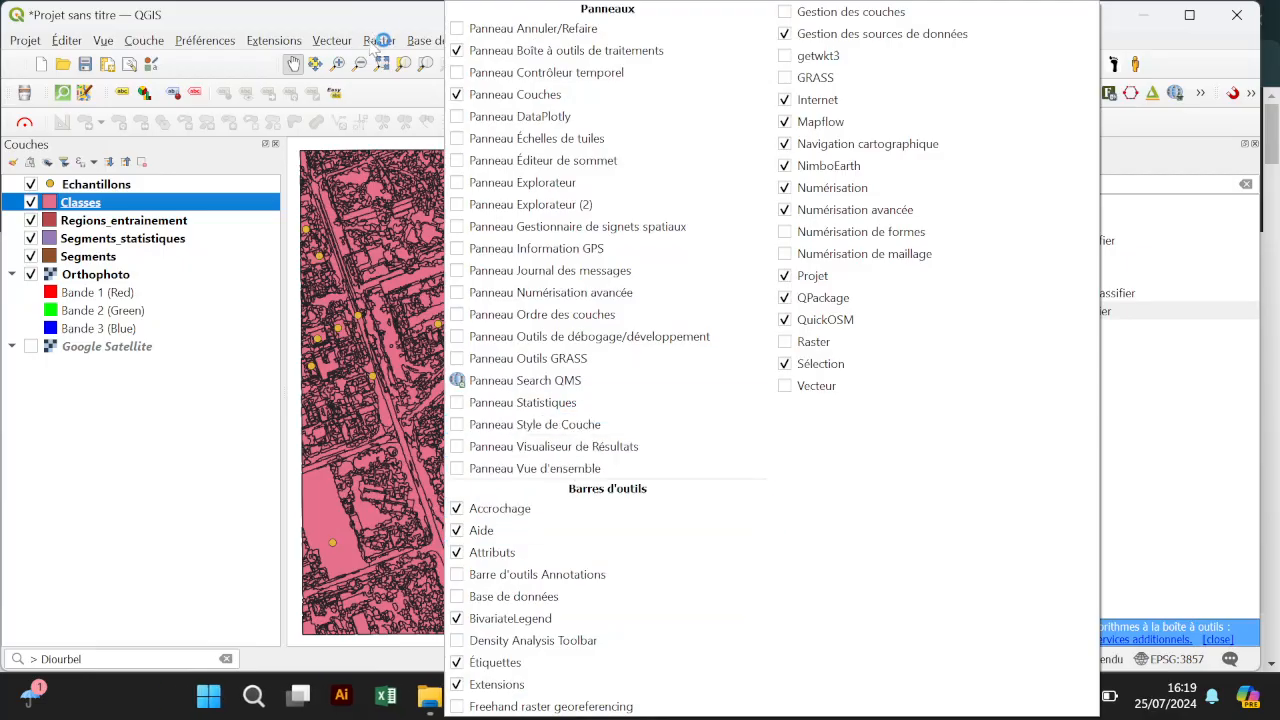
left_click(360, 40)
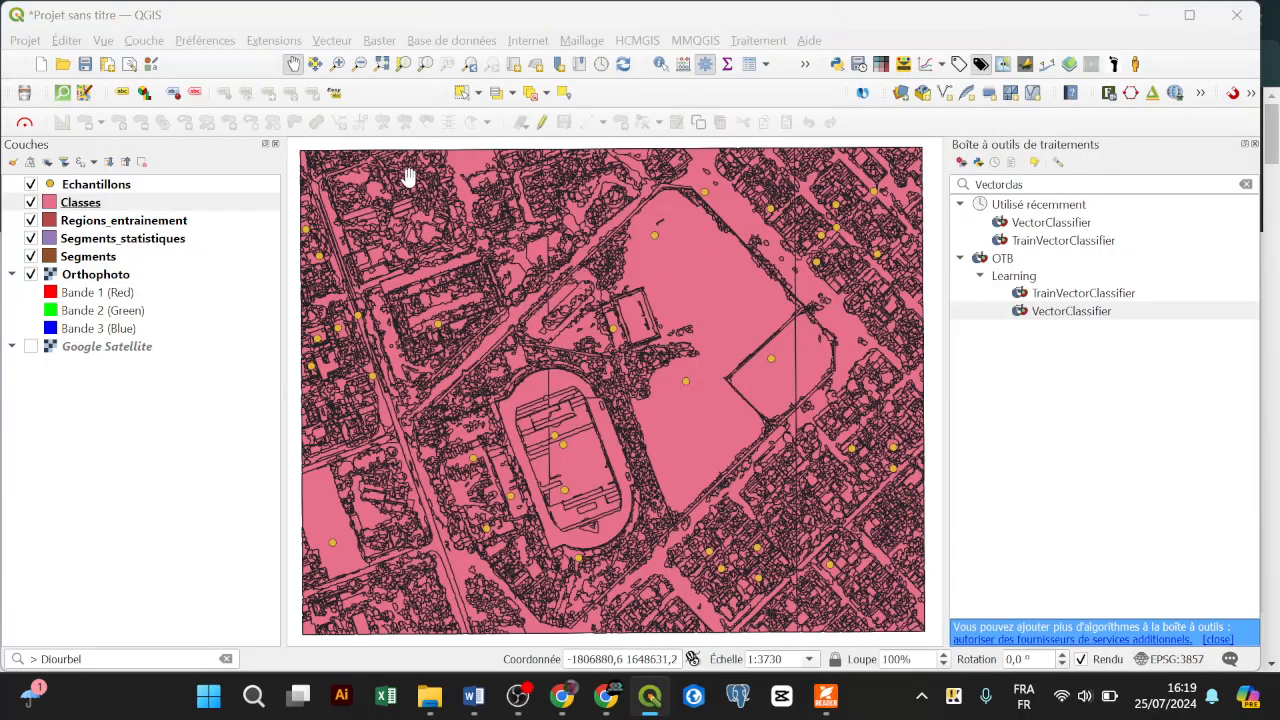
left_click(85, 65)
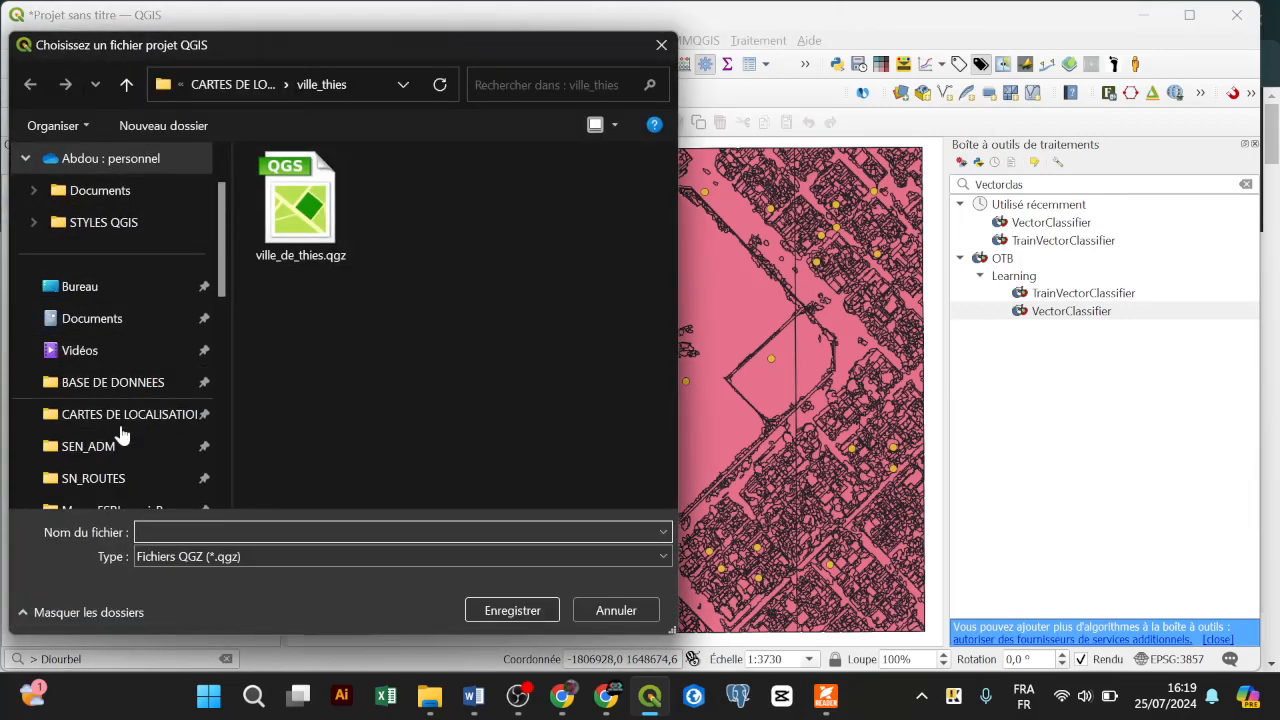
left_click(116, 288)
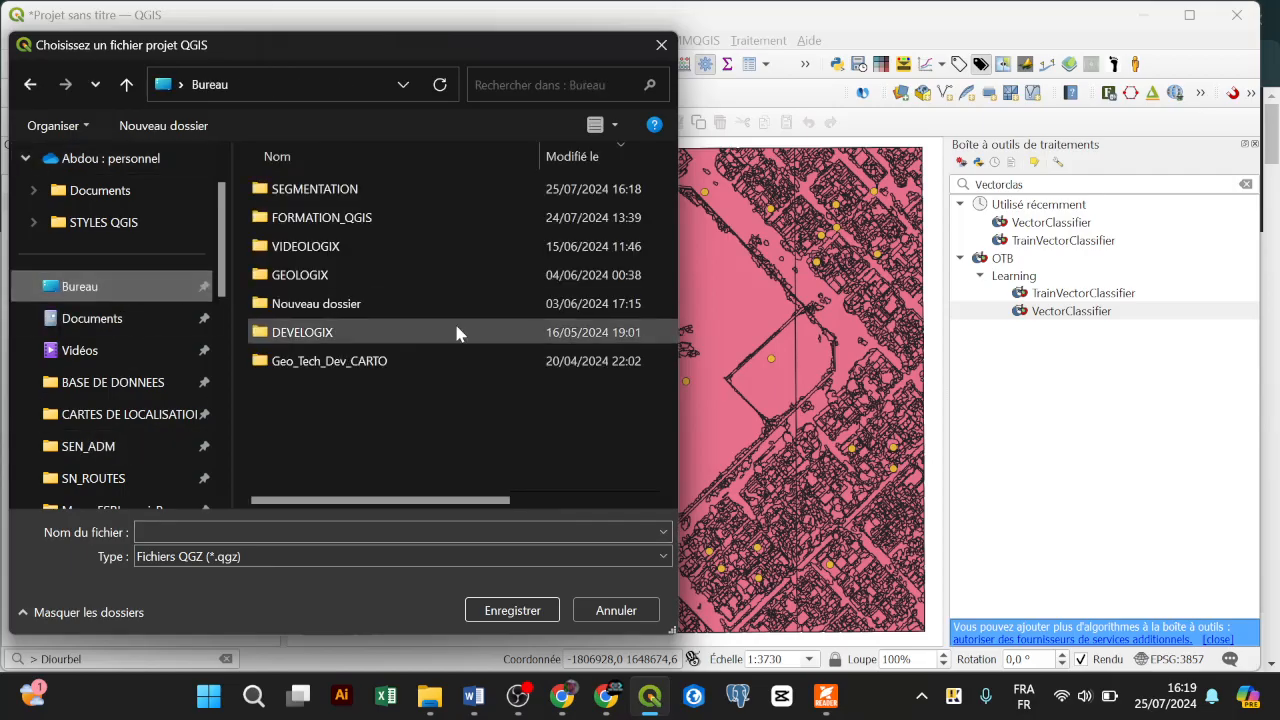
double_click(405, 188)
left_click(322, 532)
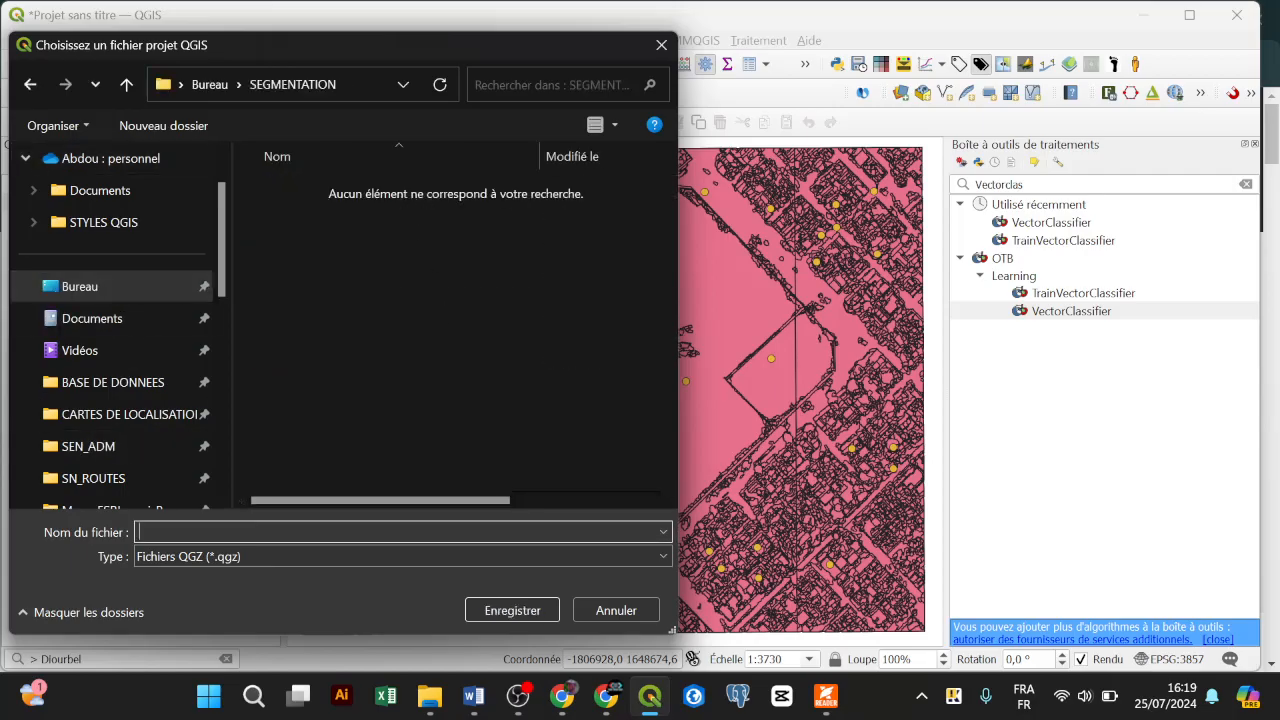
type("Seg")
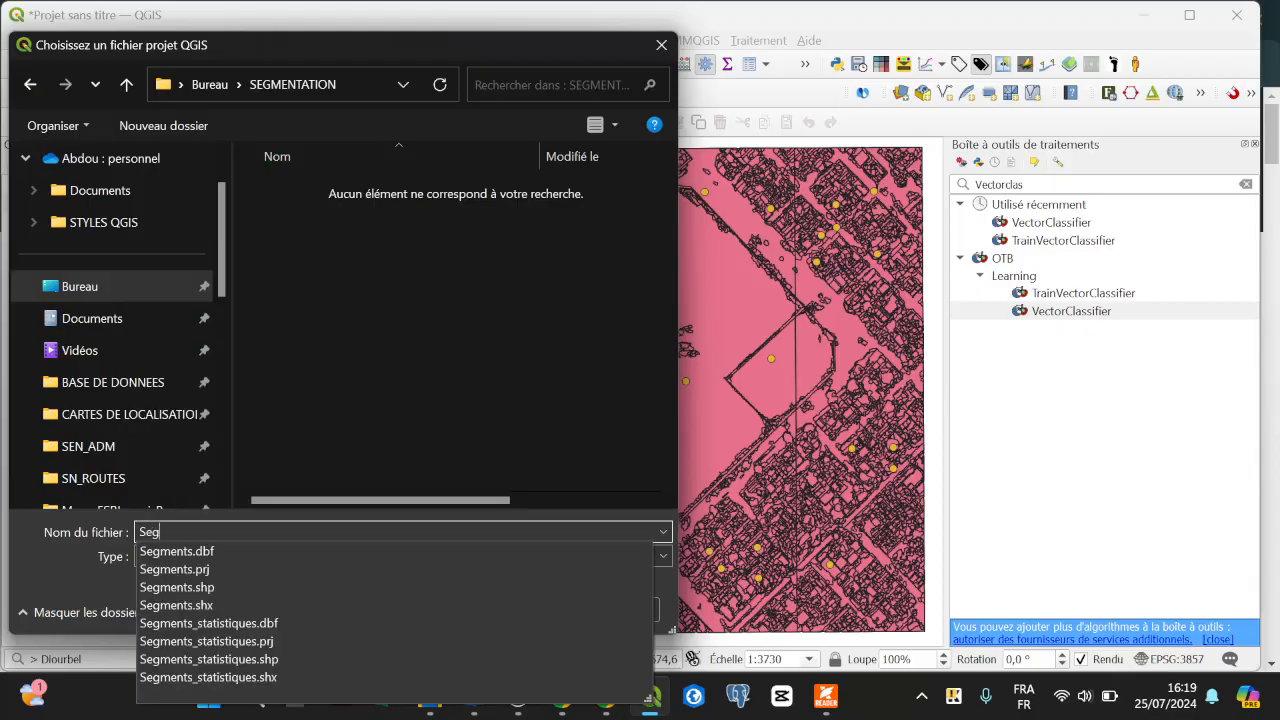
type("mentation_stade_diourbel")
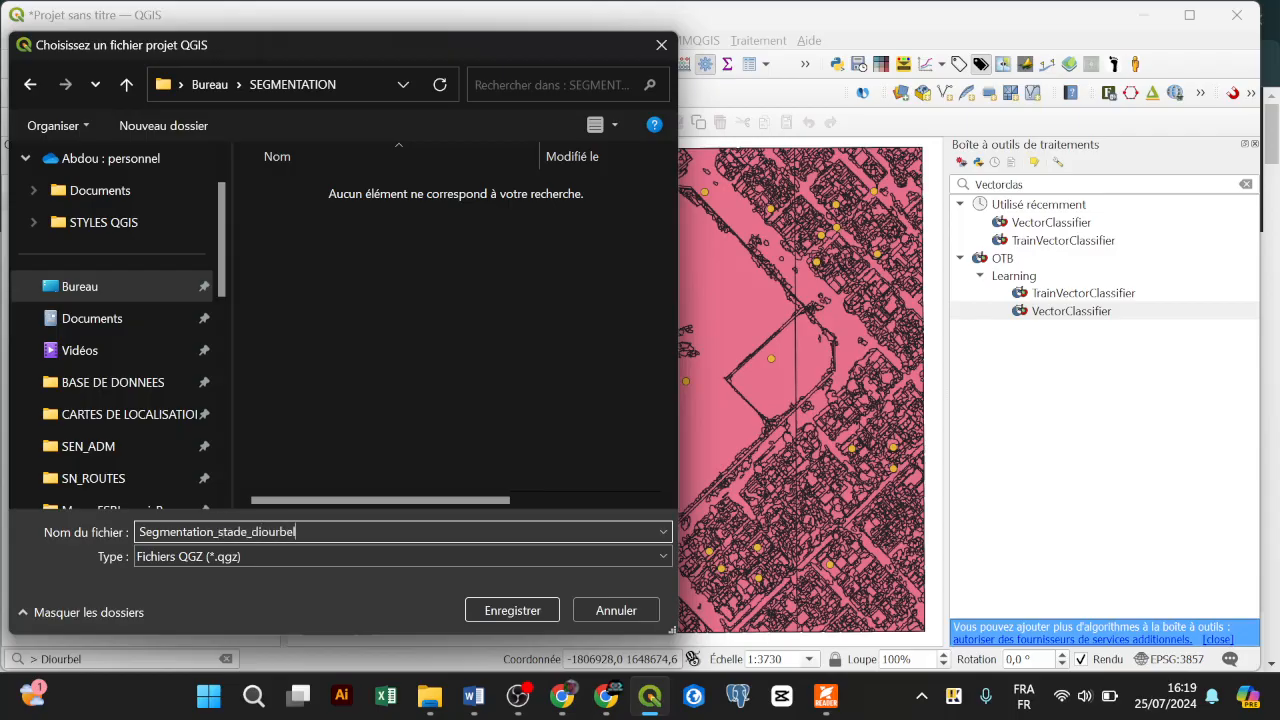
key("Return")
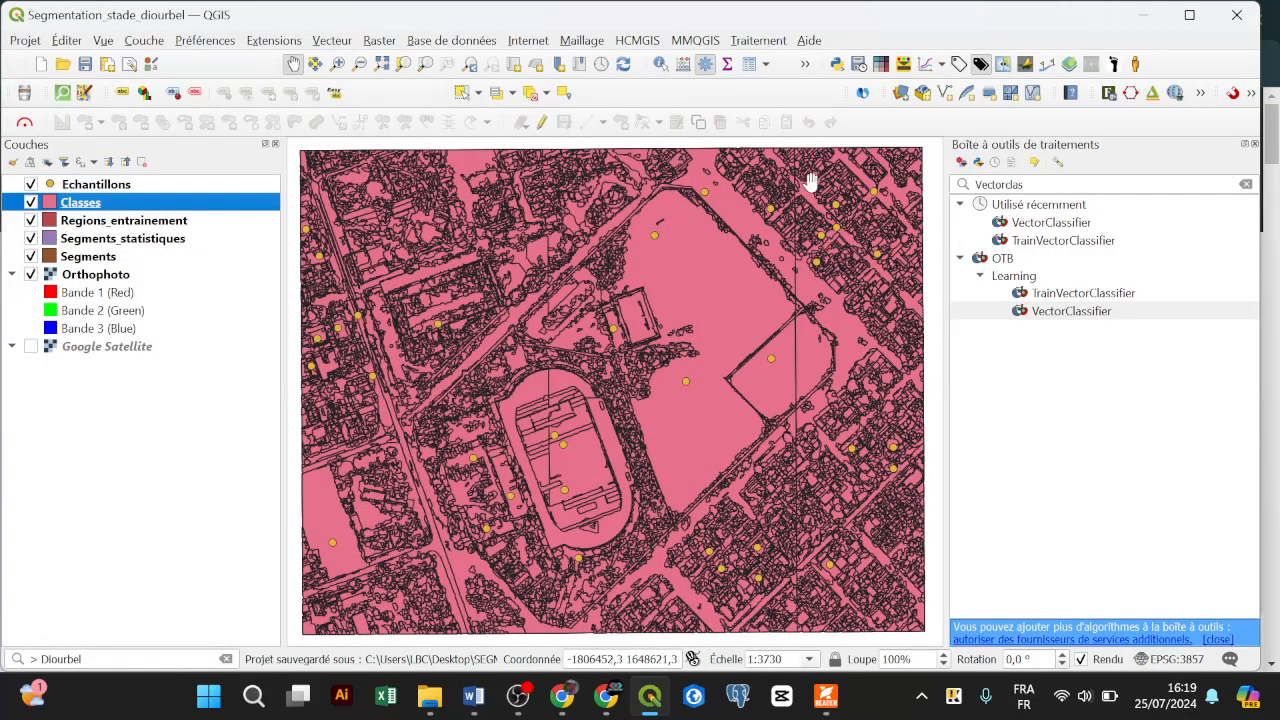
Enable the Layer Styling panel (Style de Couche) and bring it to the front for the Classes layer
right_click(422, 46)
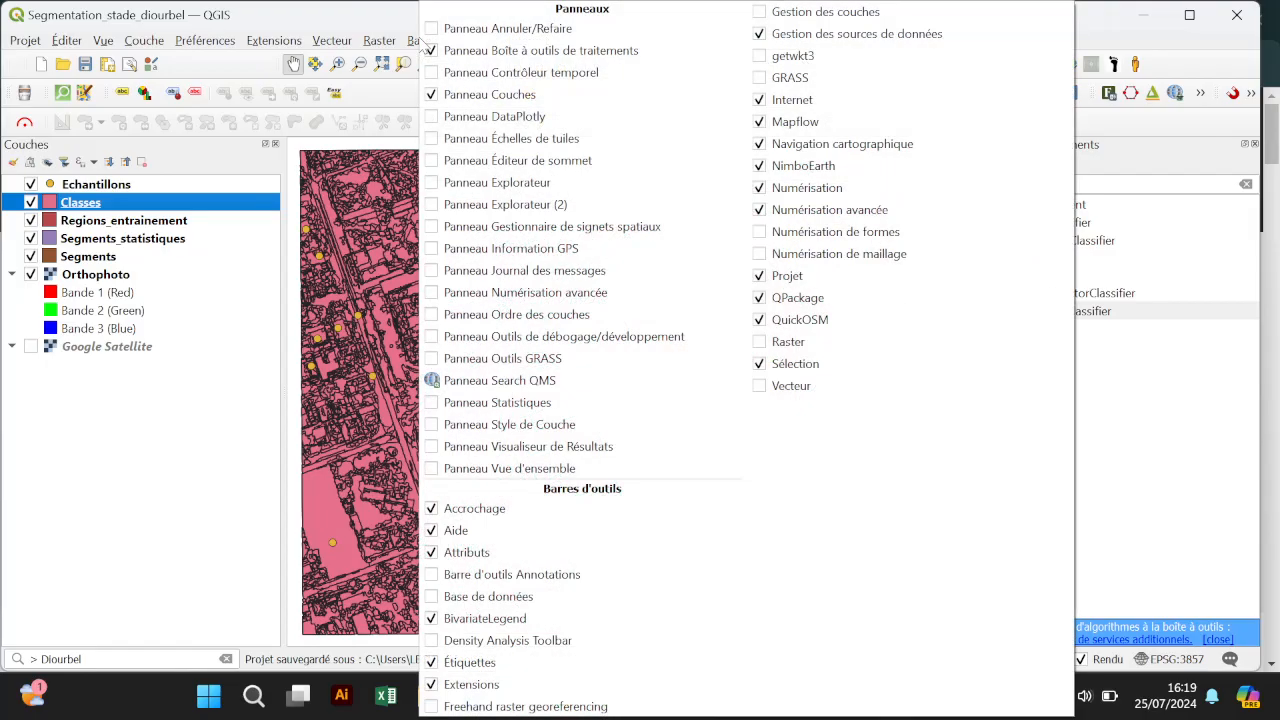
right_click(393, 46)
right_click(388, 45)
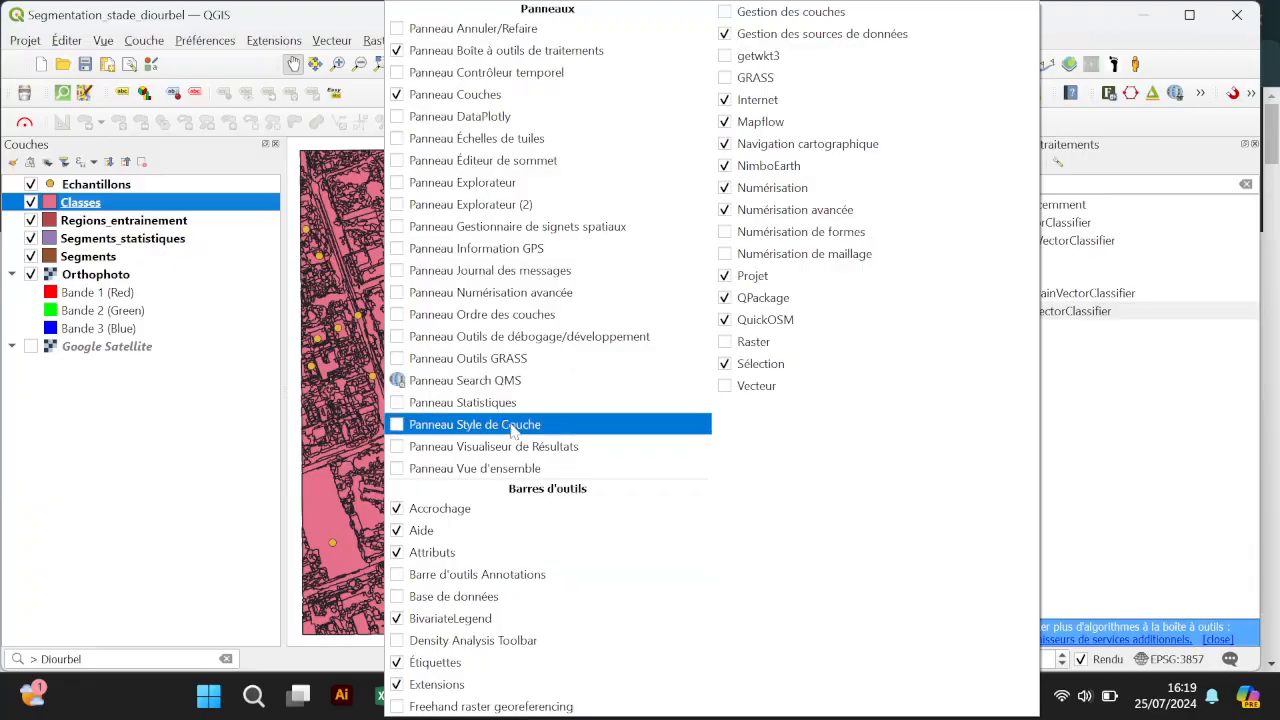
left_click(495, 424)
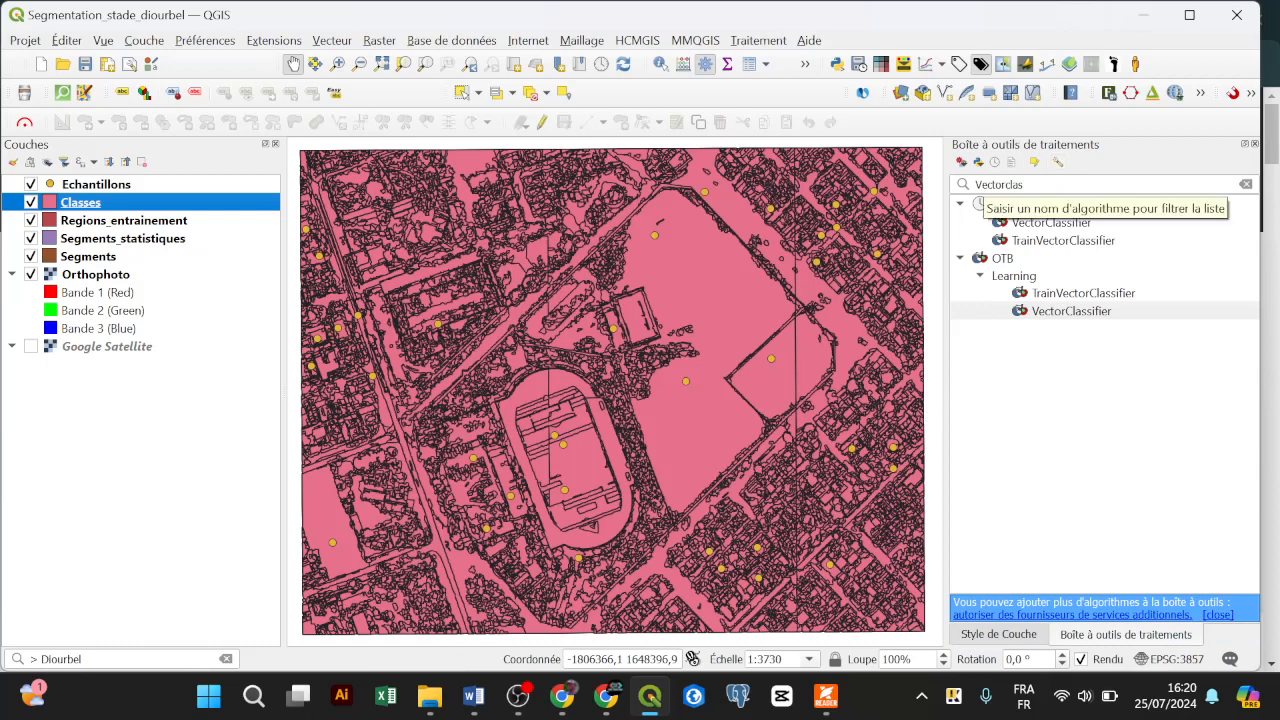
left_click(993, 641)
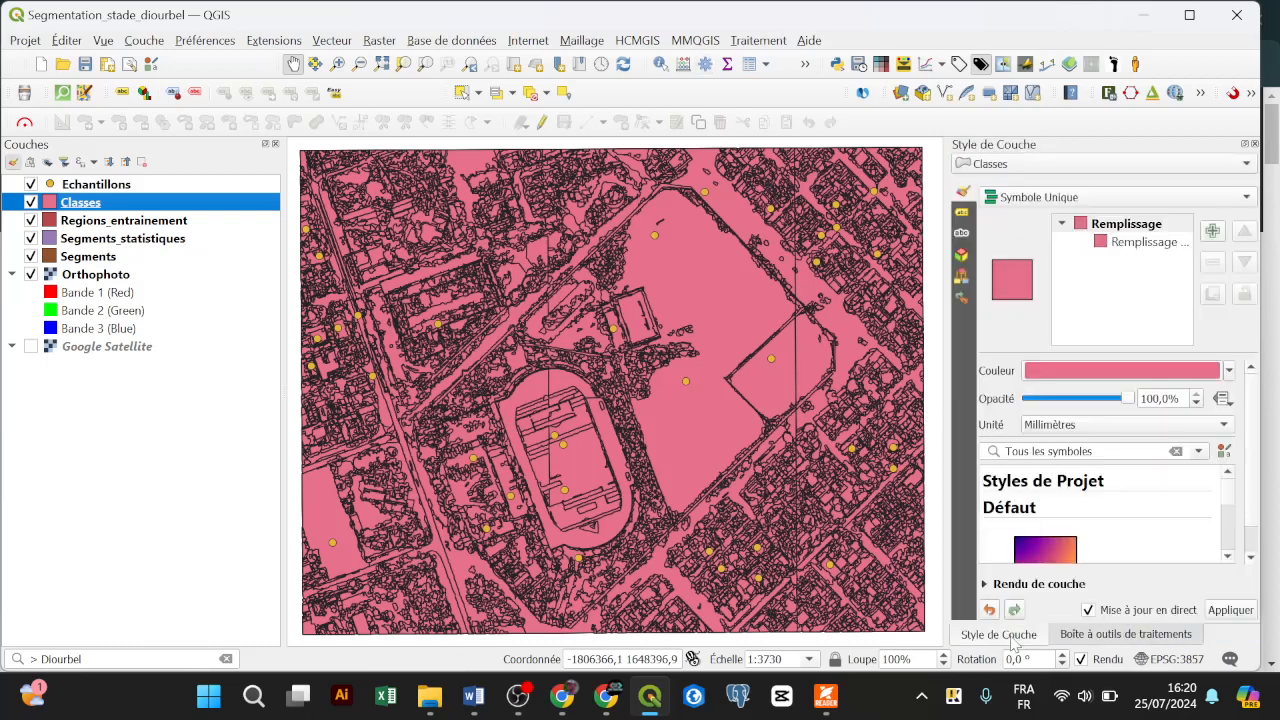
left_click(1066, 638)
left_click(1000, 634)
Switch the Classes layer to categorized symbology on the predicted field and classify its values
left_click(1035, 200)
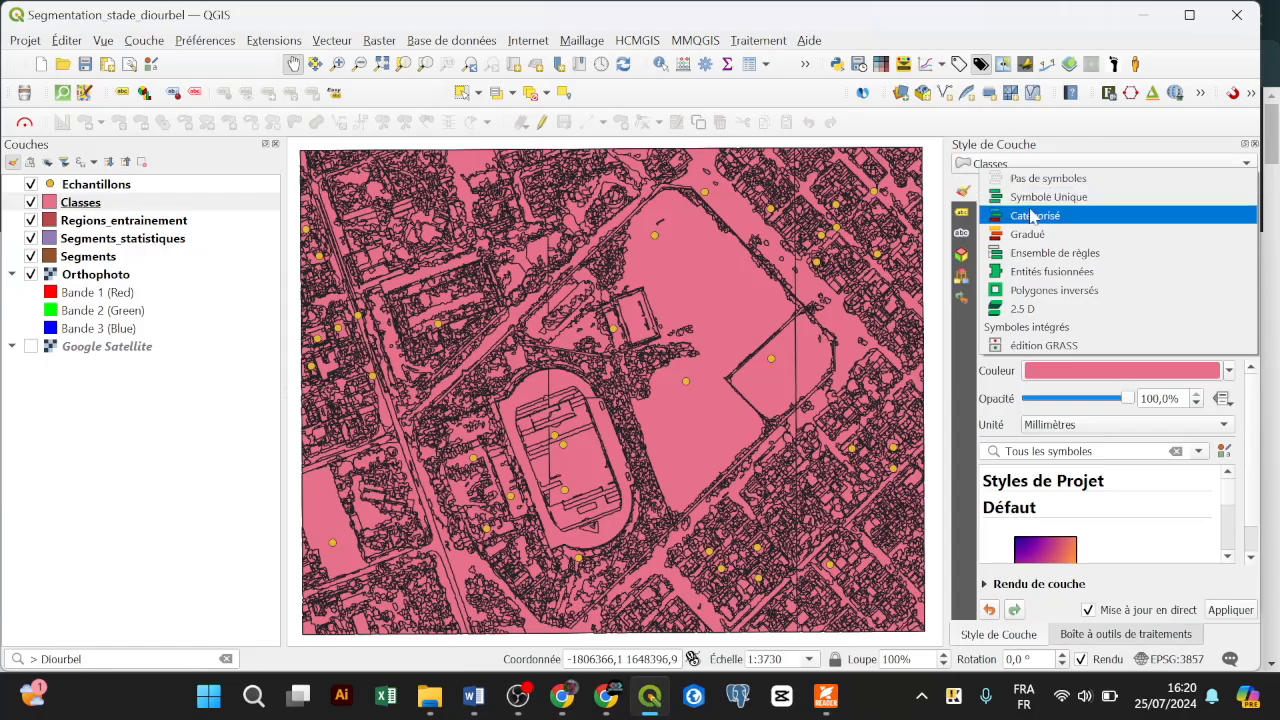
left_click(1034, 215)
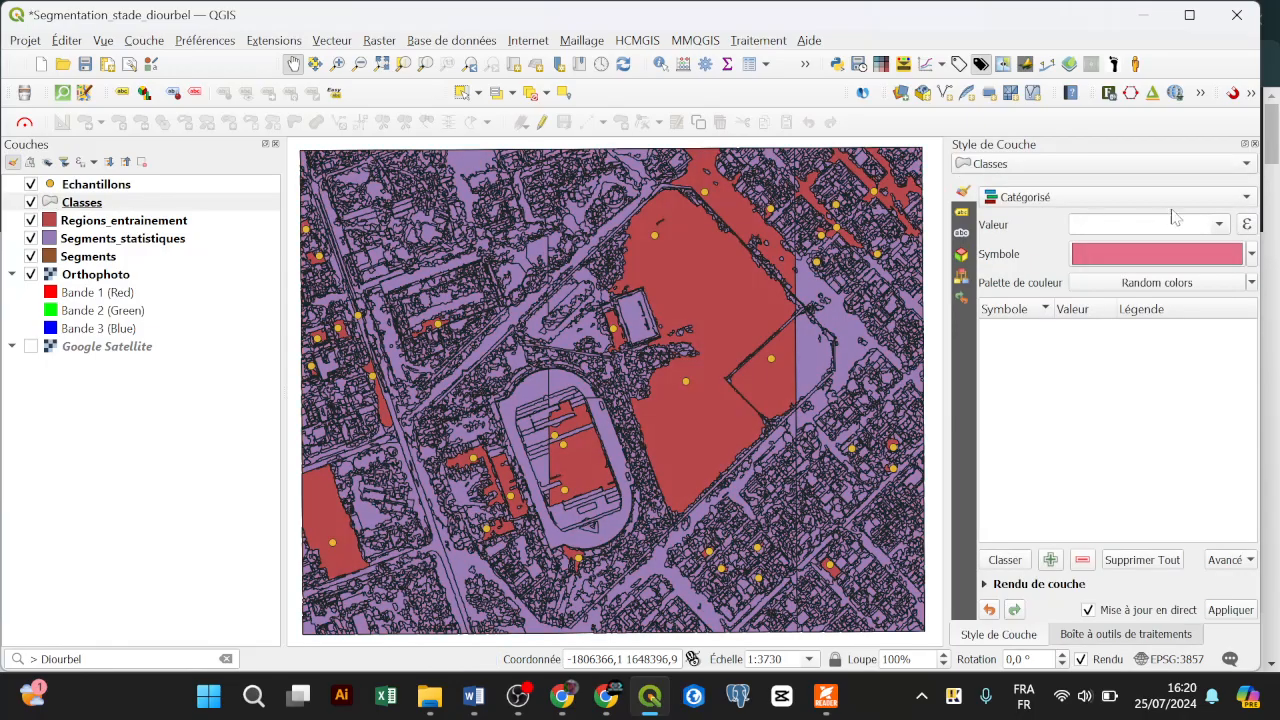
left_click(1219, 224)
scroll(1168, 318, "down", 3)
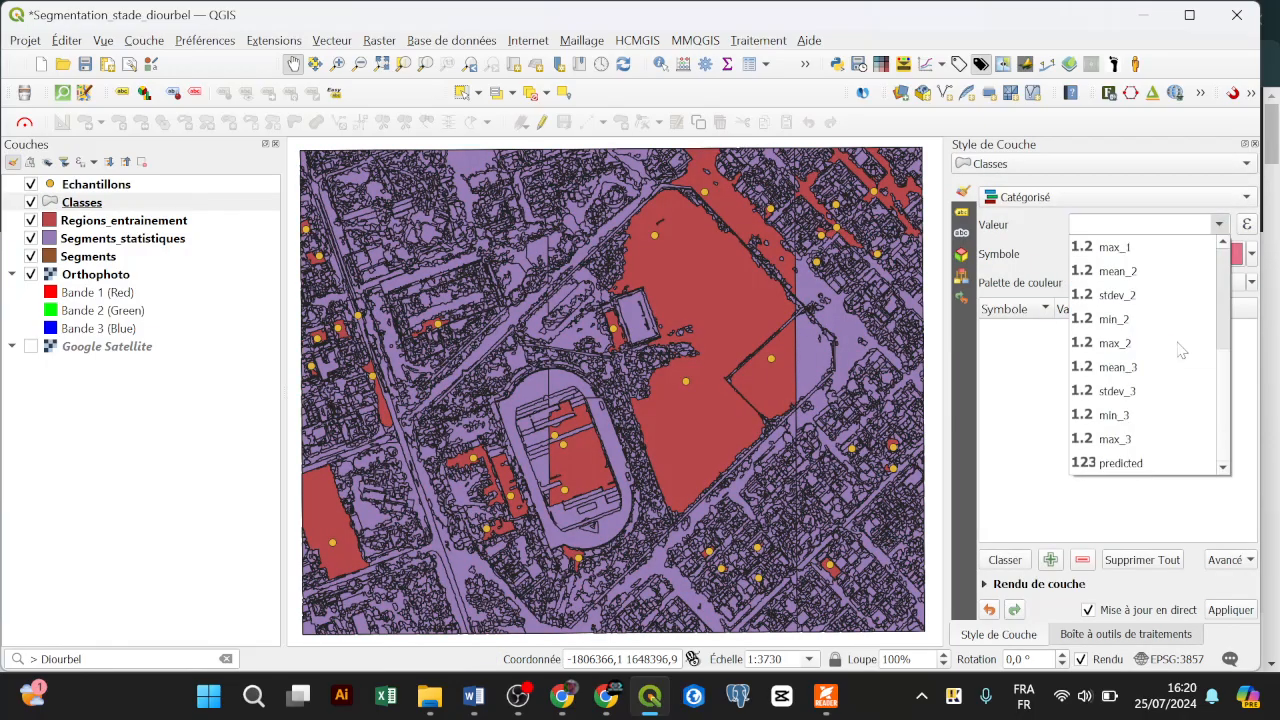
left_click(1121, 463)
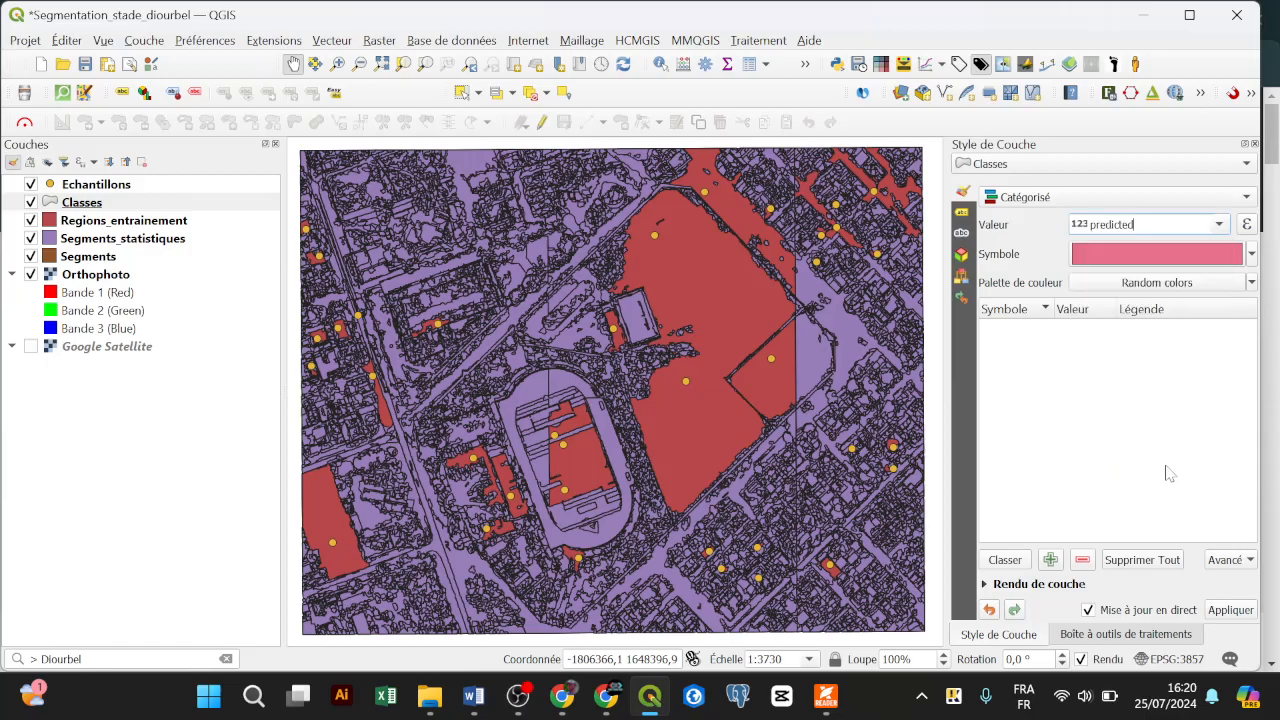
left_click(1001, 560)
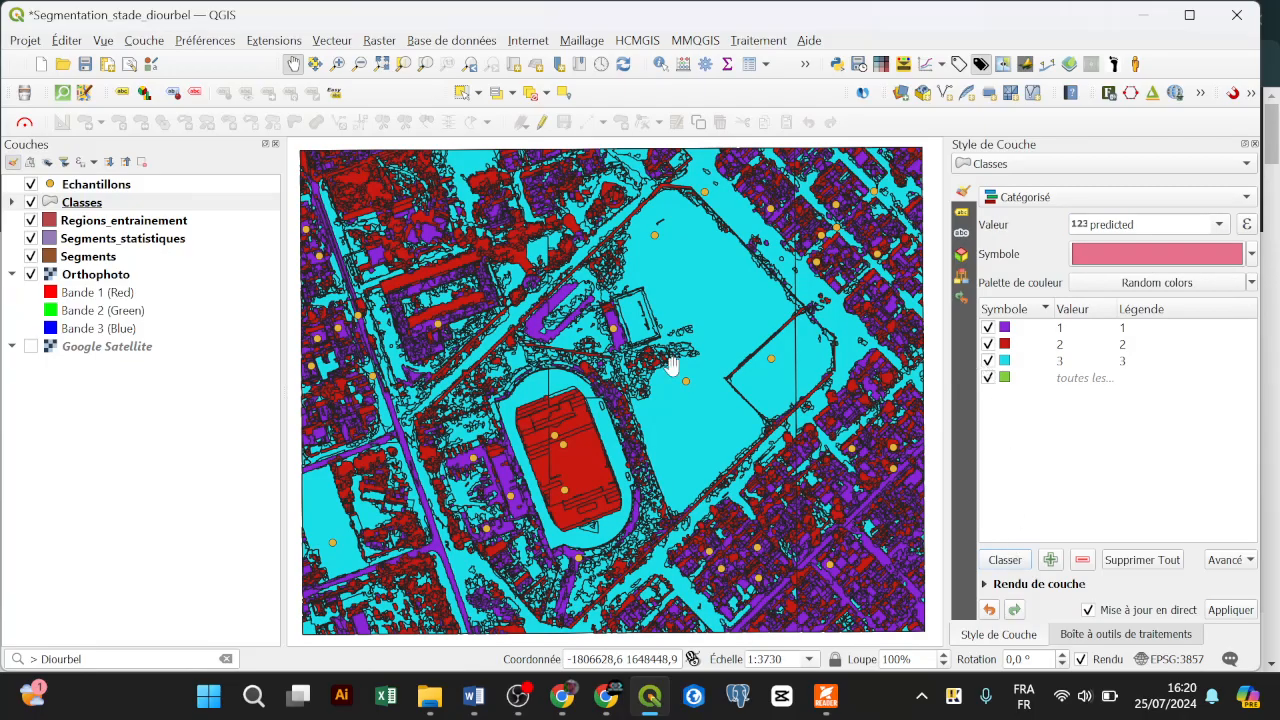
mouse_move(617, 375)
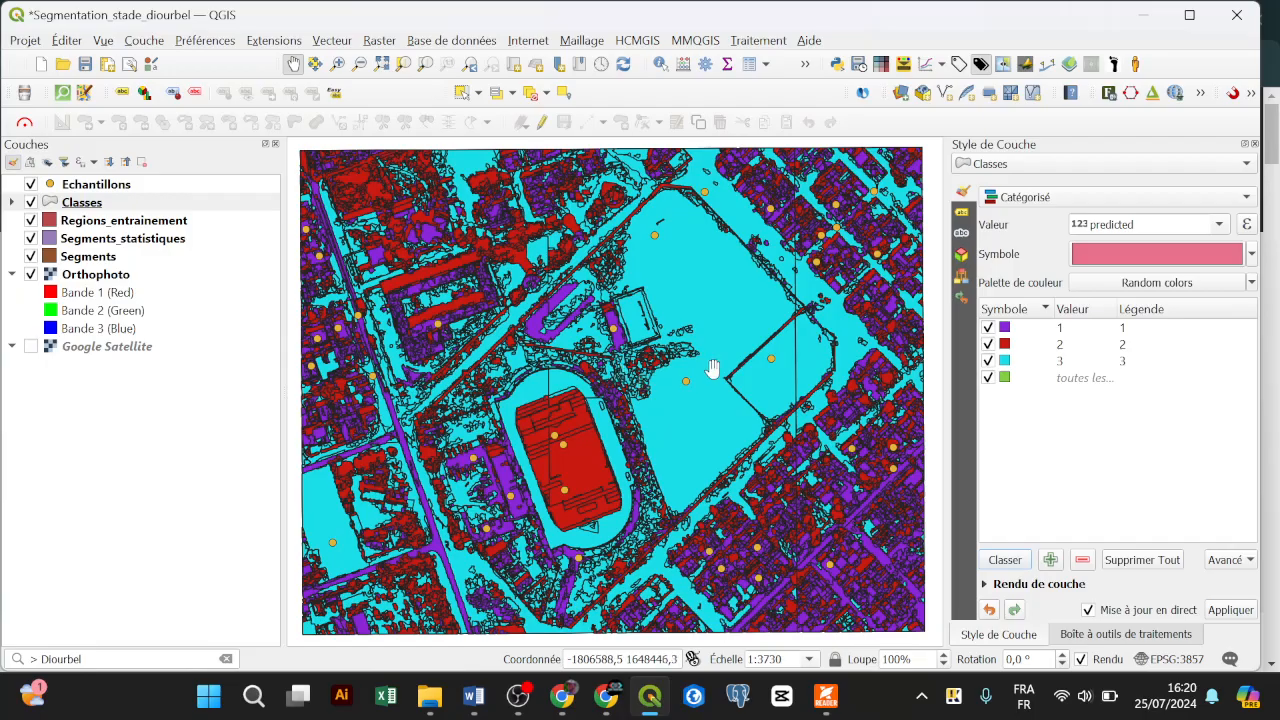
Color the class 1 symbol white and the class 2 symbol green
left_click(1037, 328)
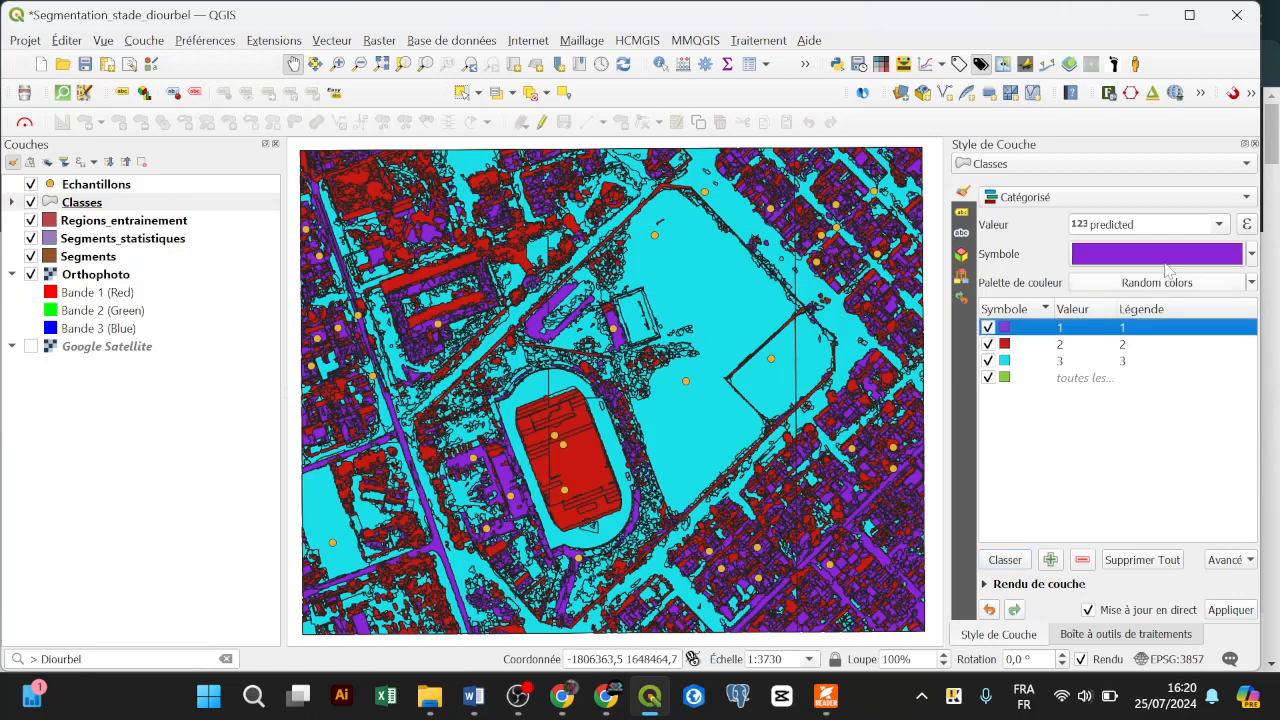
left_click(1251, 255)
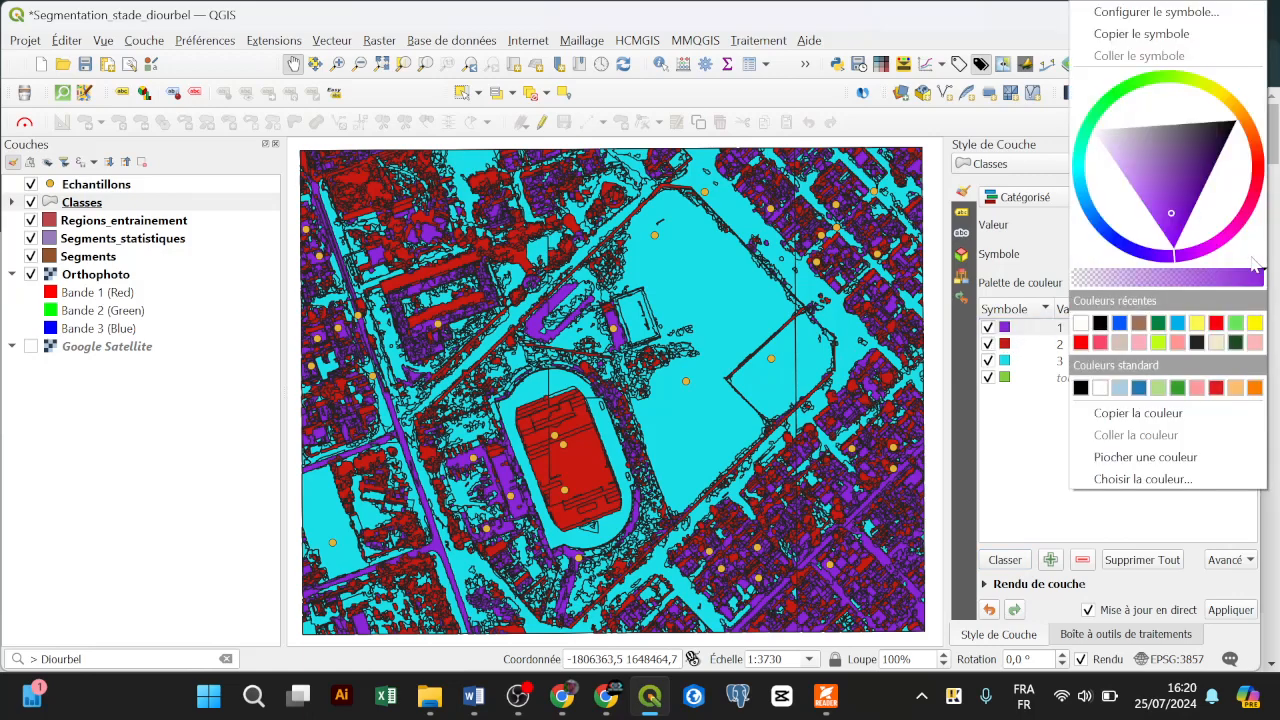
left_click(1081, 324)
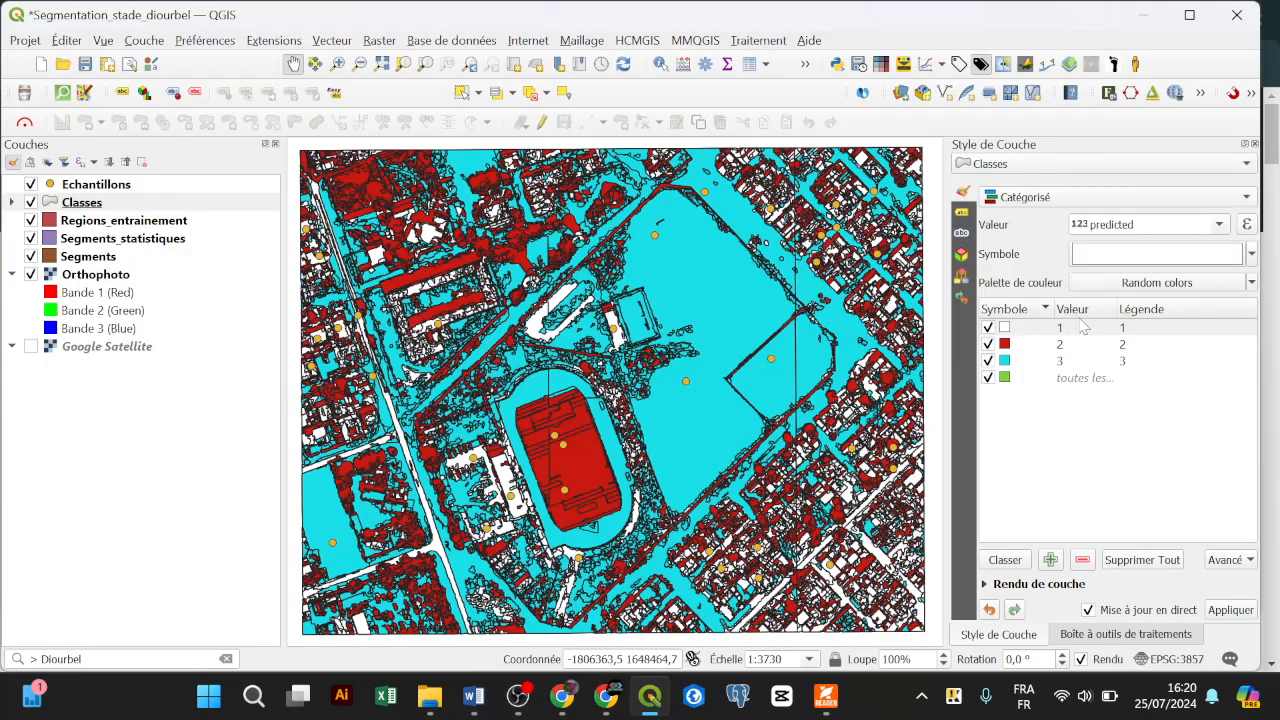
left_click(1074, 347)
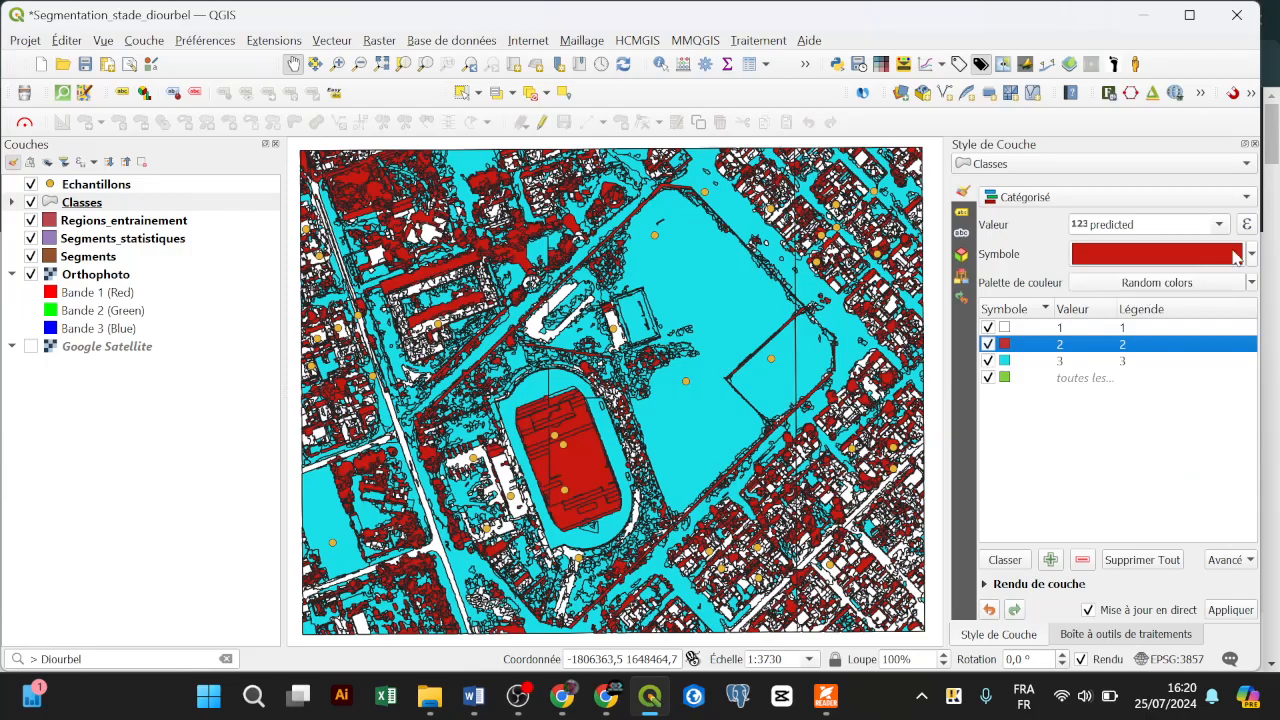
left_click(1251, 256)
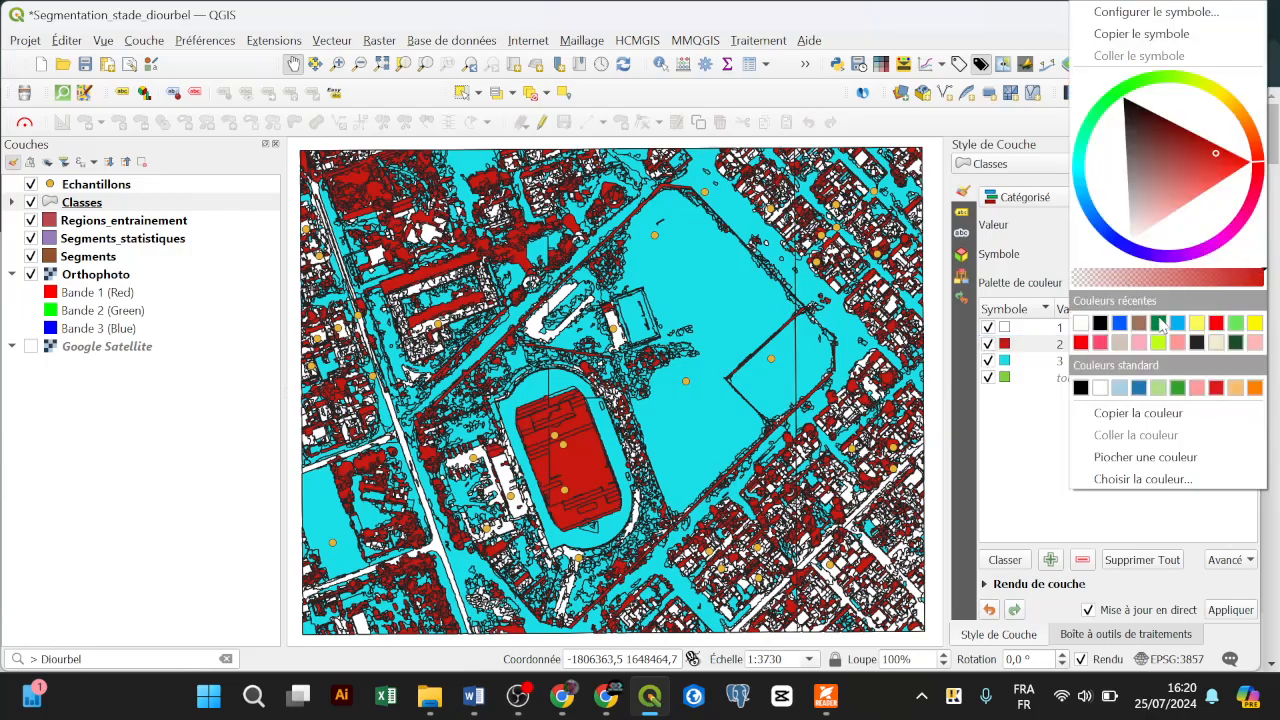
left_click(1133, 91)
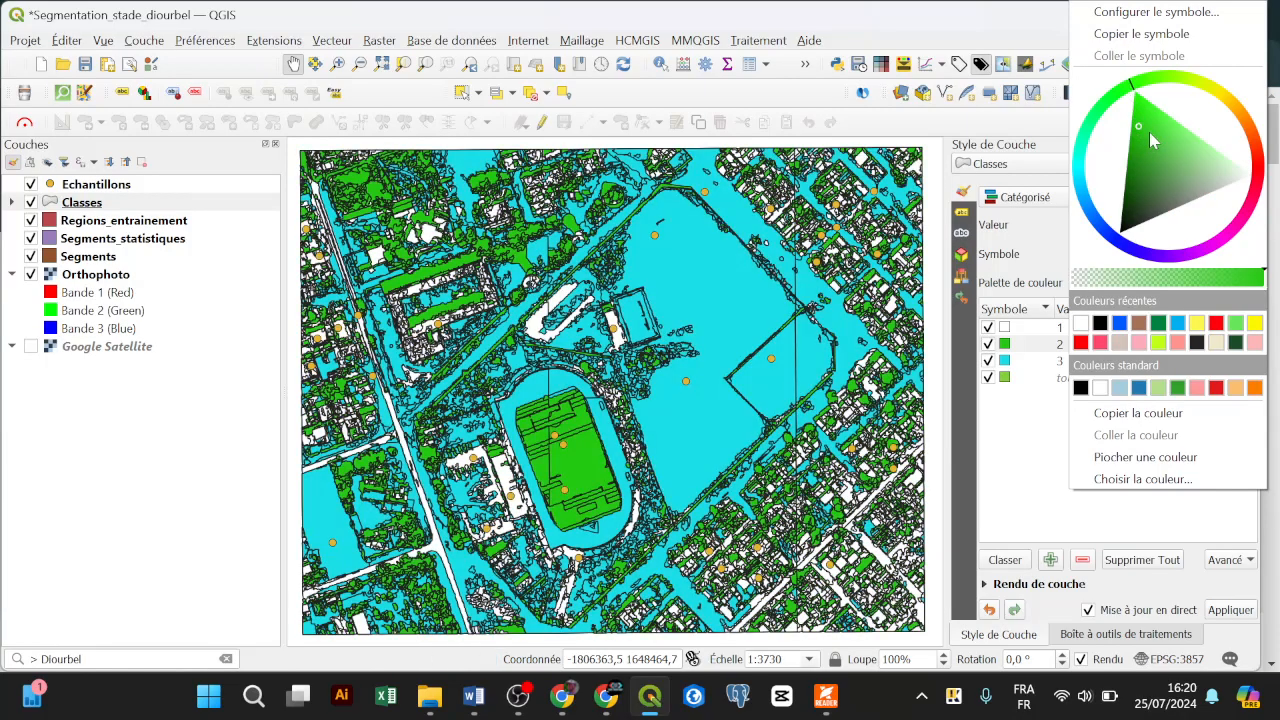
Color the class 3 symbol pale yellow and remove the category for all other values
left_click(1024, 367)
left_click(1251, 258)
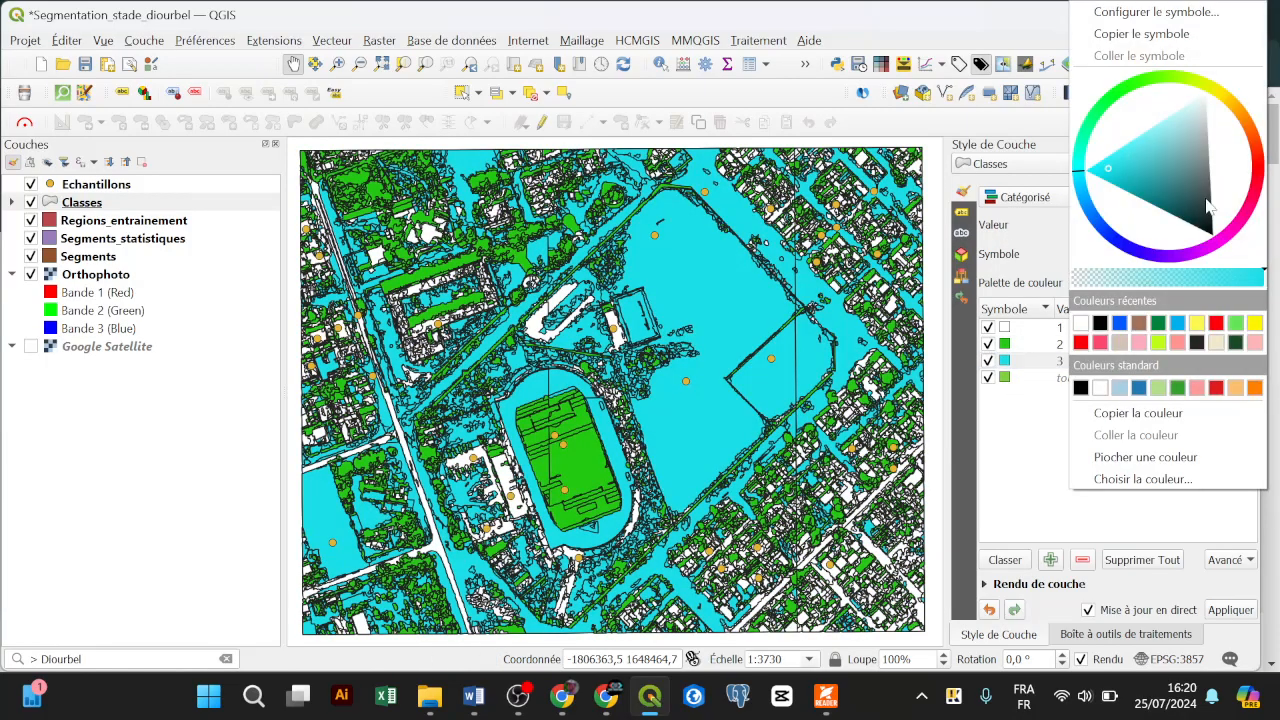
left_click(1222, 97)
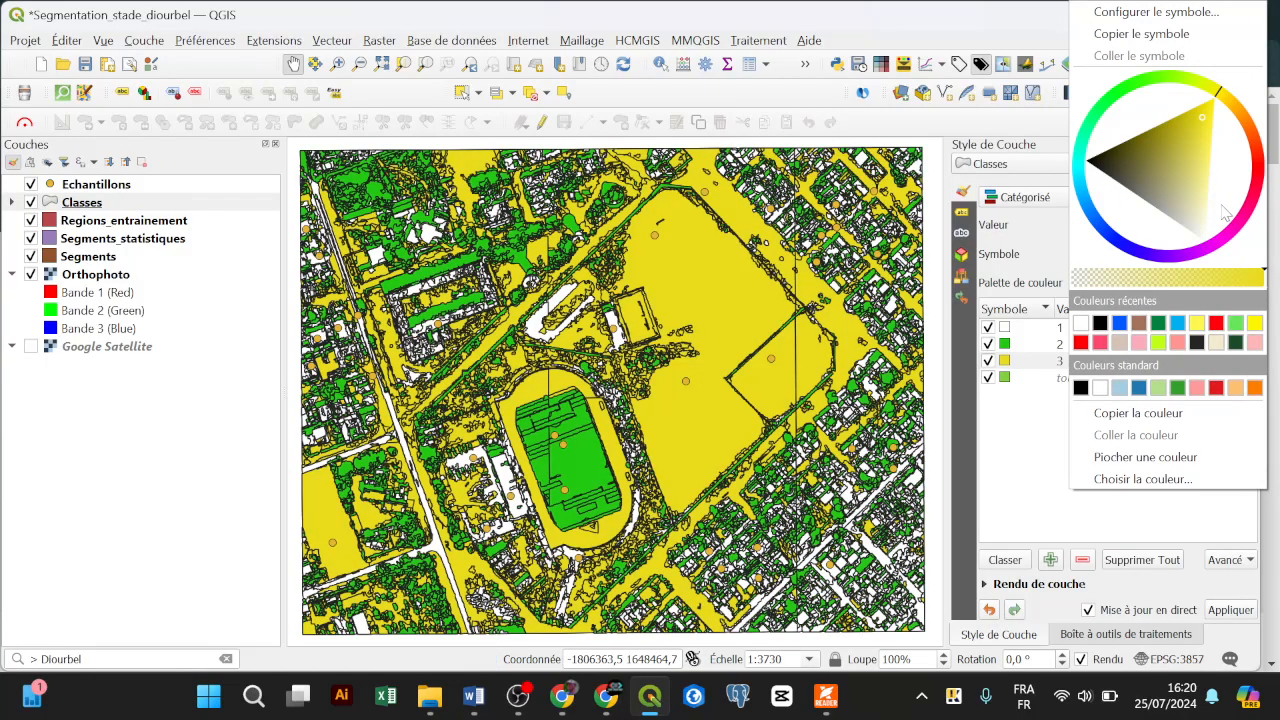
left_click(1222, 212)
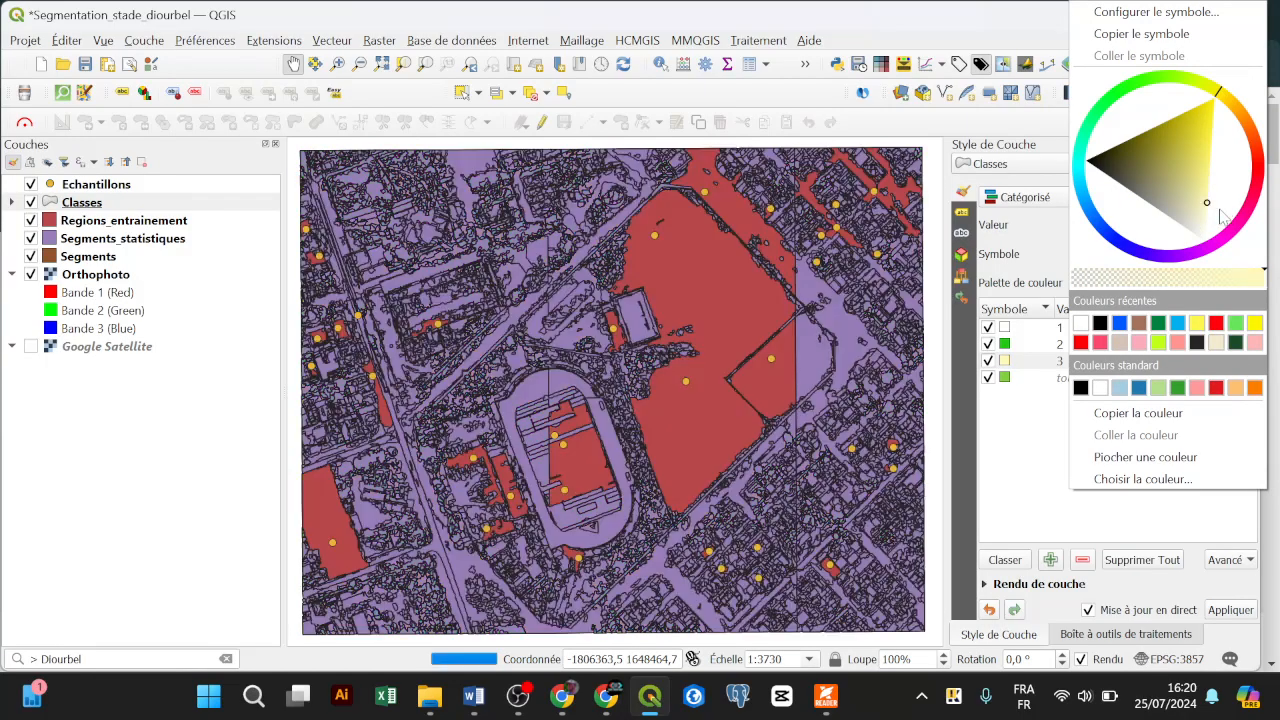
left_click(1043, 440)
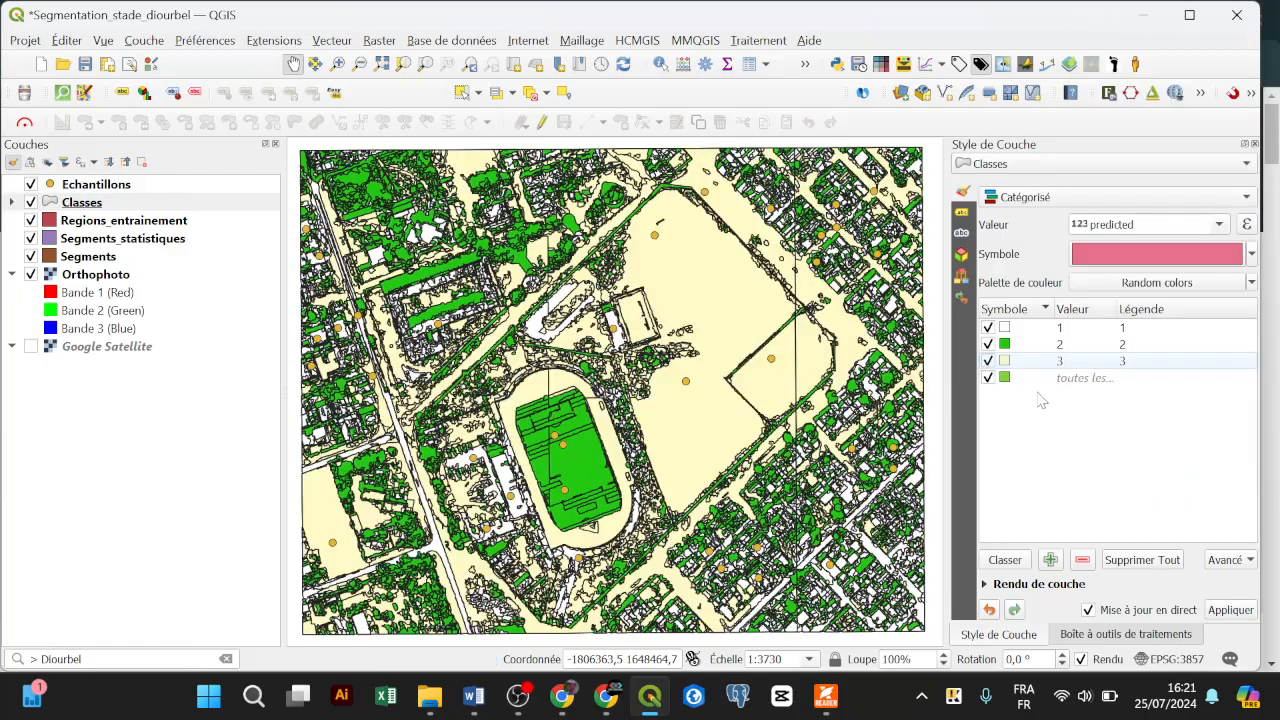
left_click(1057, 380)
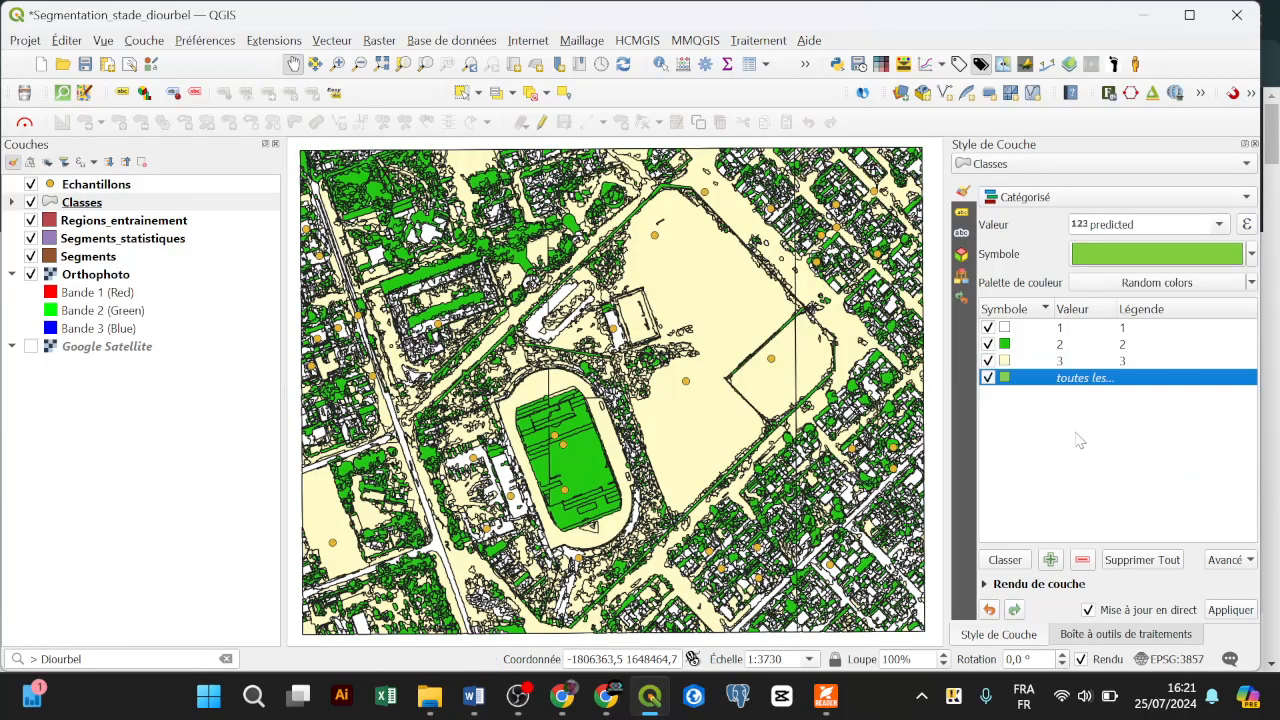
left_click(1082, 560)
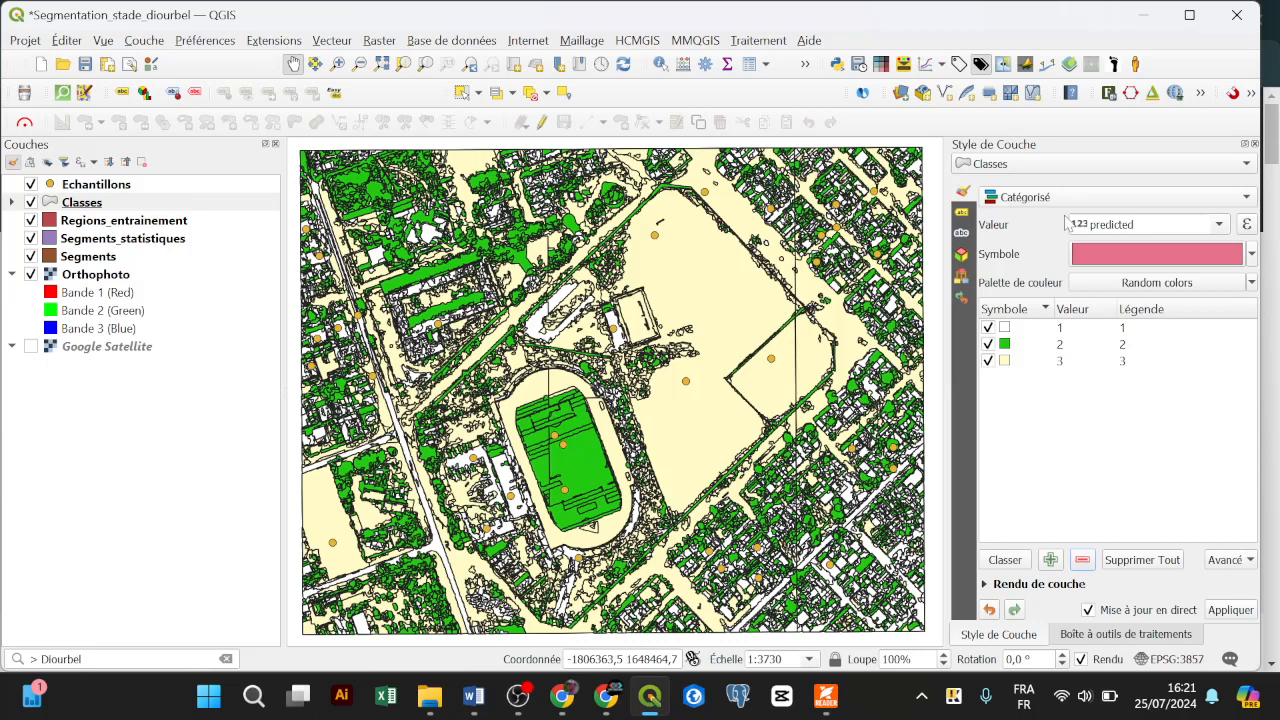
Open the simple fill settings of the symbol shared by all Classes categories
left_click(1120, 258)
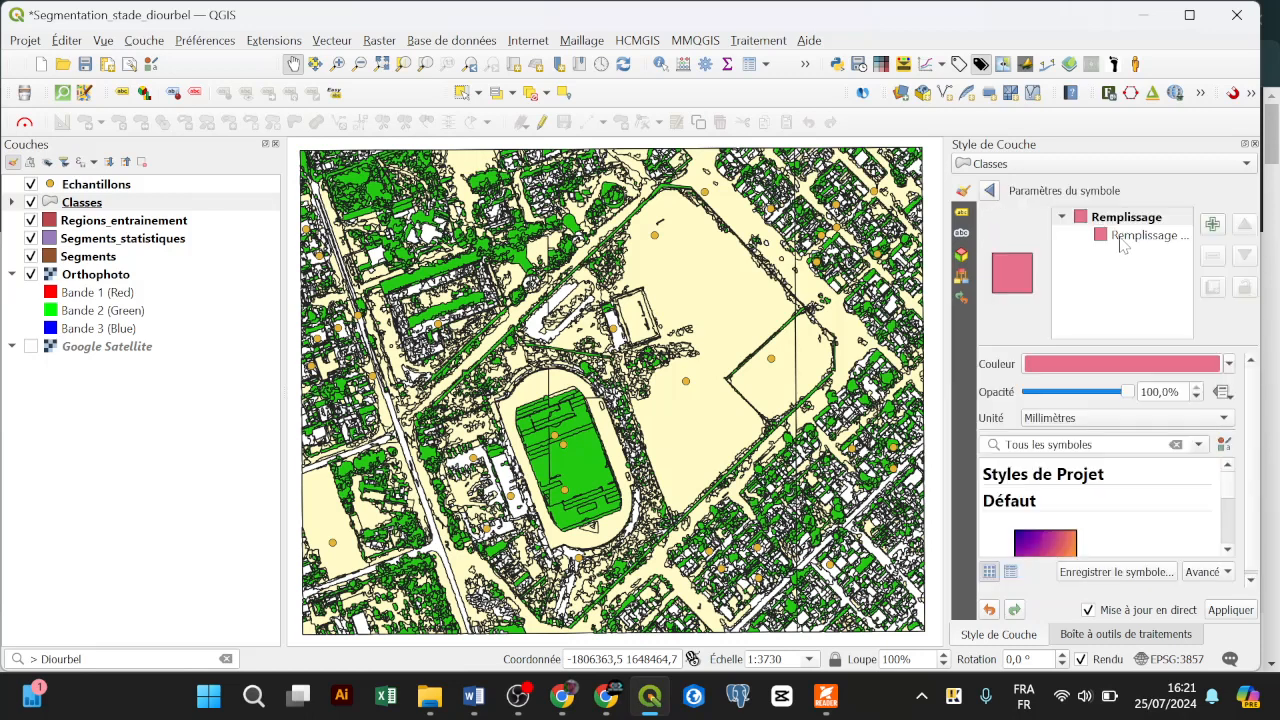
left_click(1122, 236)
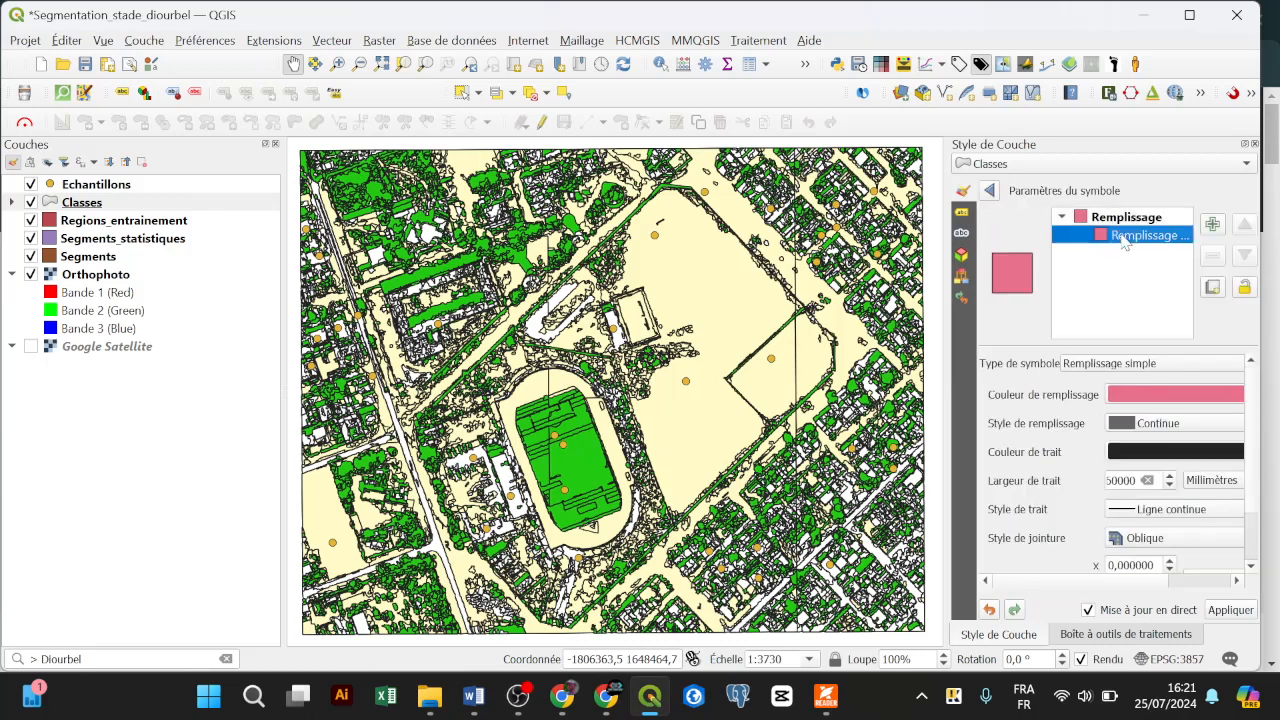
Try the stroke style Pas de ligne on the Classes fill, and restore Ligne continue
left_click(1140, 512)
left_click(1158, 527)
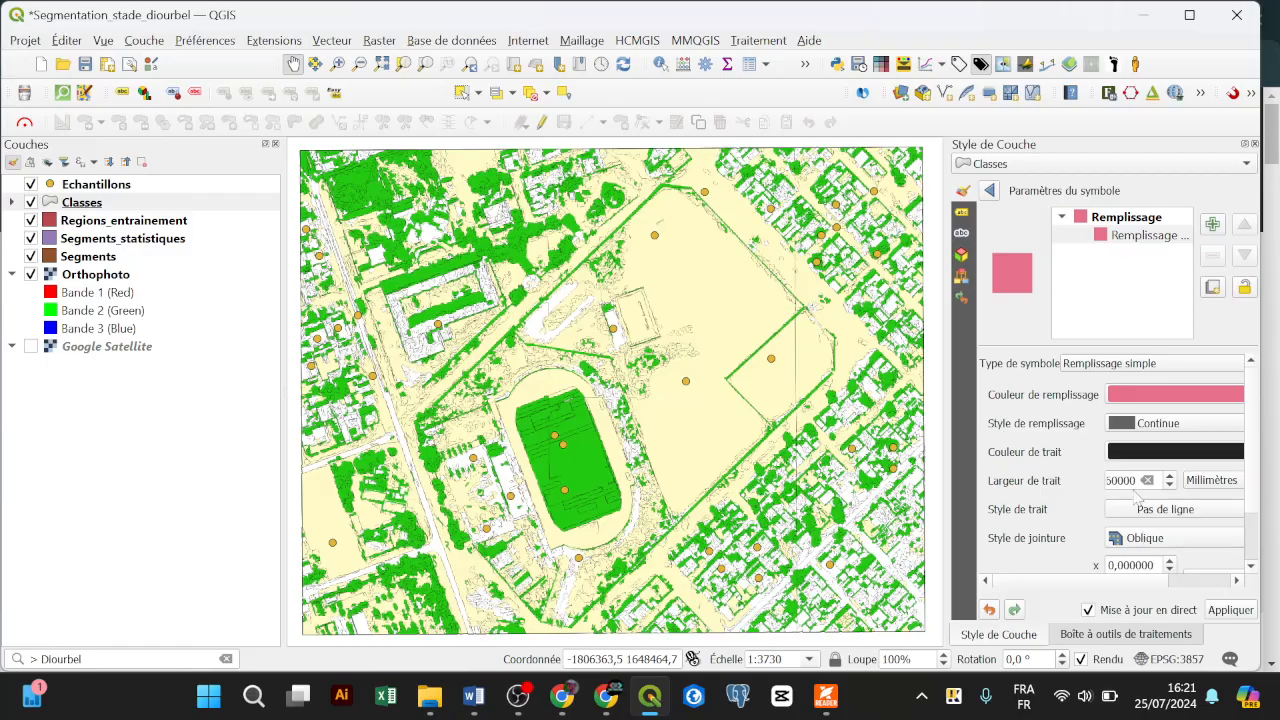
left_click(1140, 510)
left_click(1140, 508)
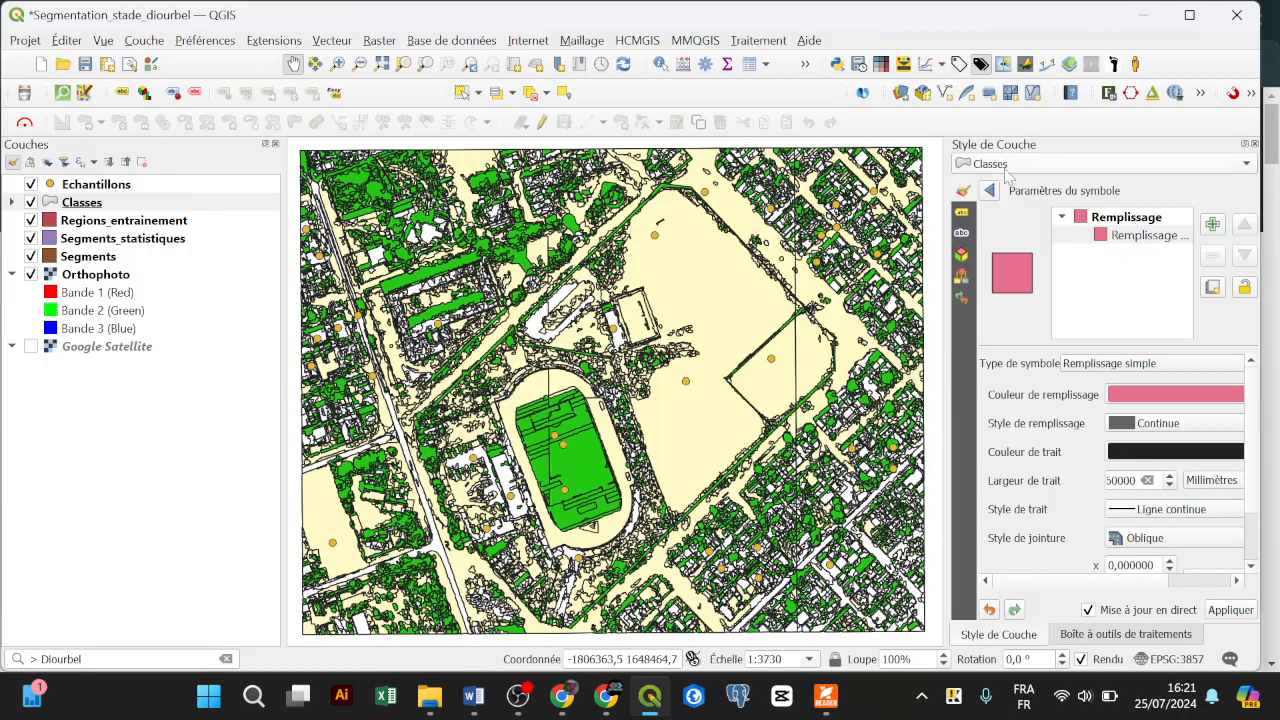
left_click_drag(948, 392, 885, 392)
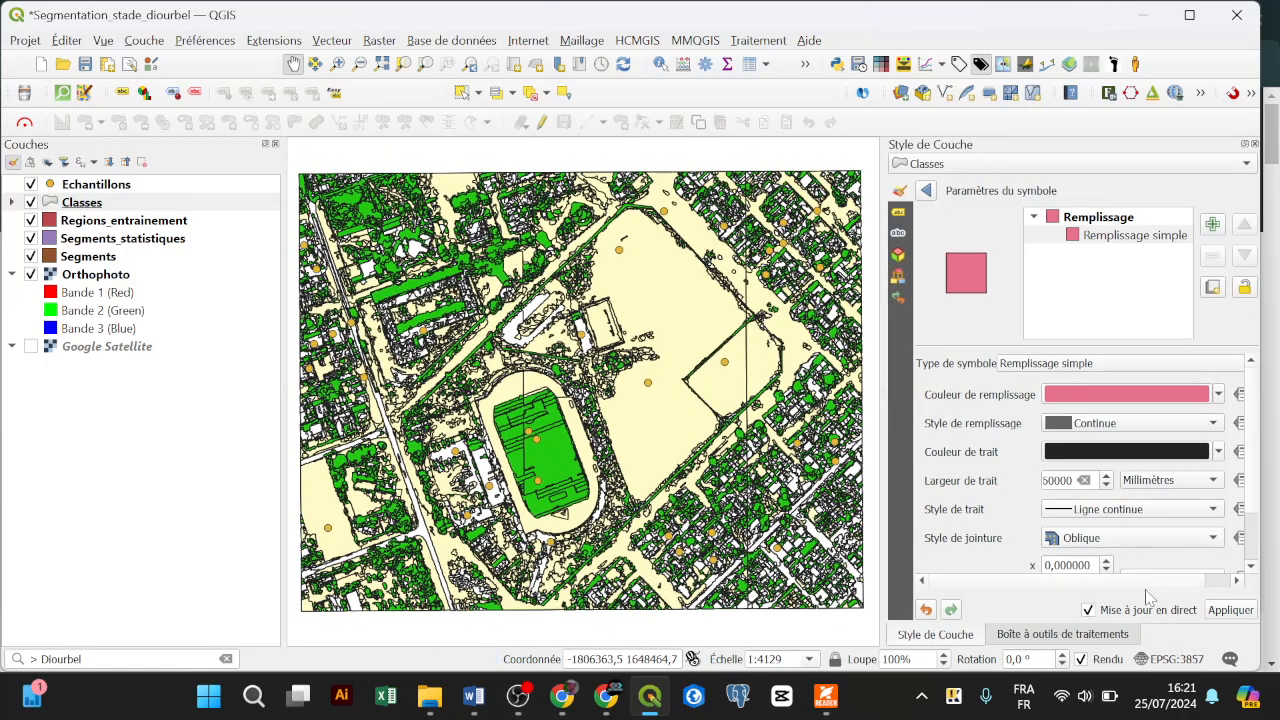
scroll(1180, 585, "right", 1)
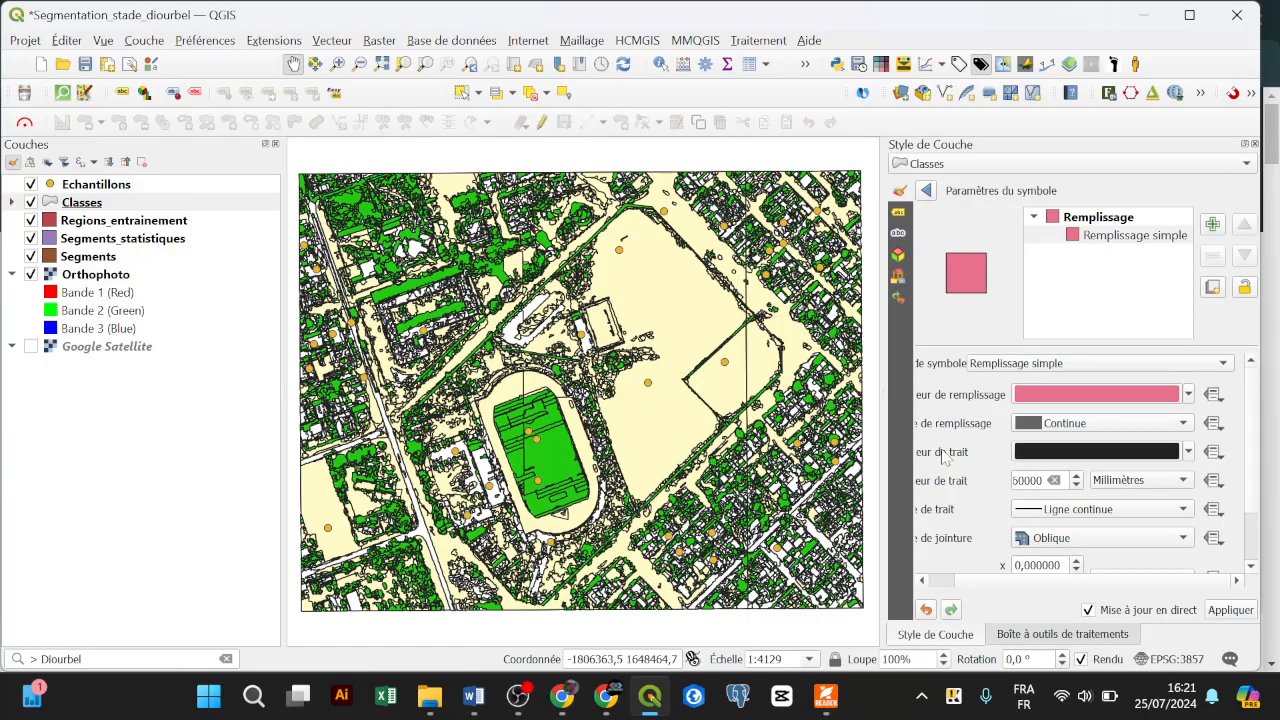
left_click(1216, 457)
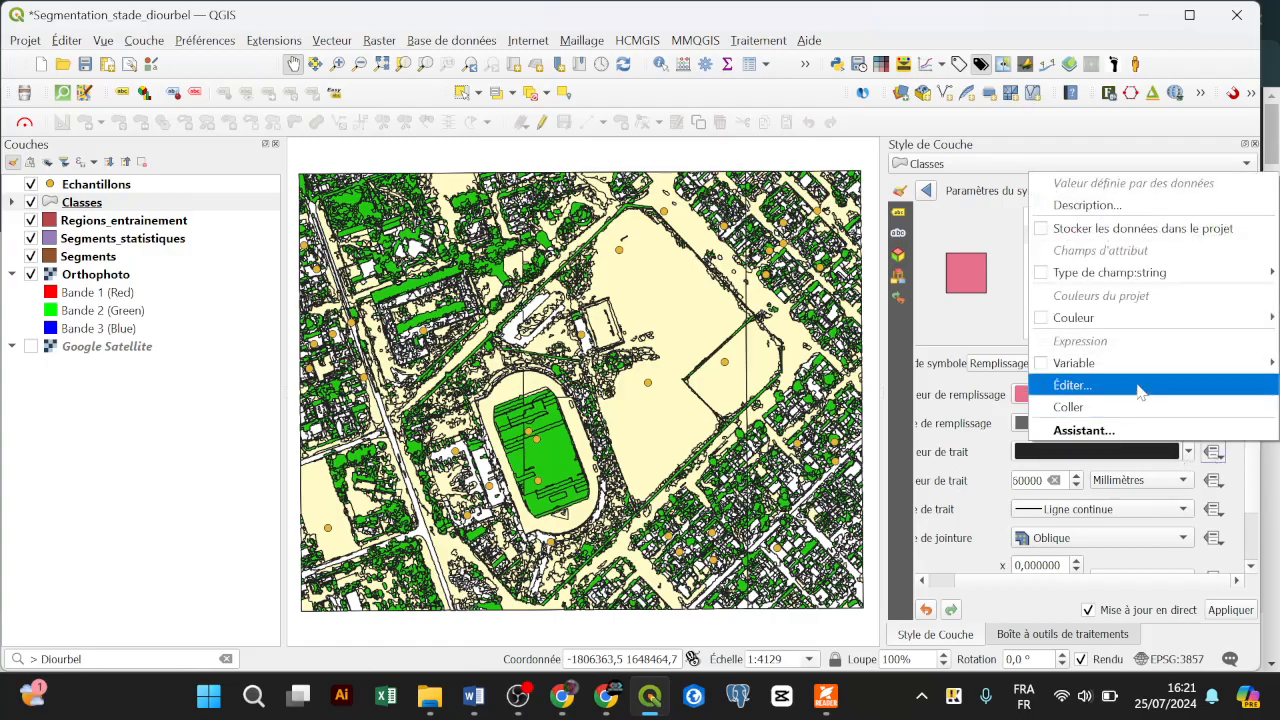
left_click(1215, 456)
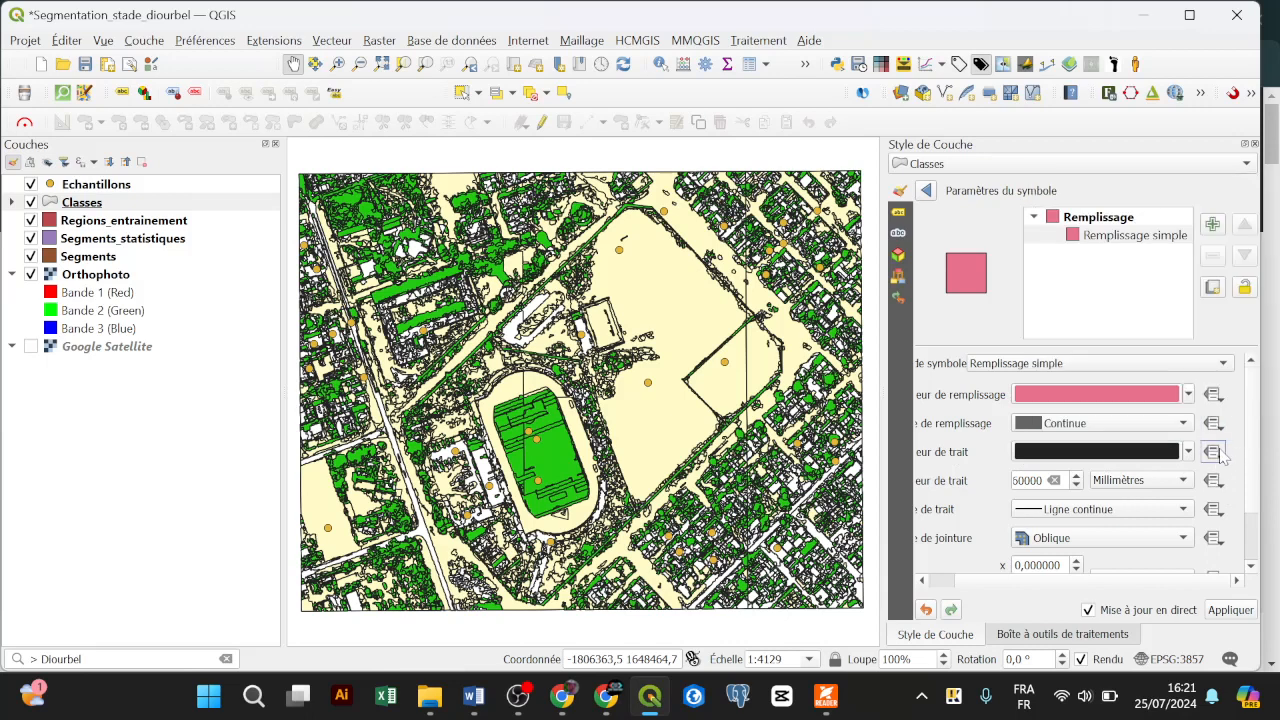
left_click(1212, 451)
left_click(1130, 388)
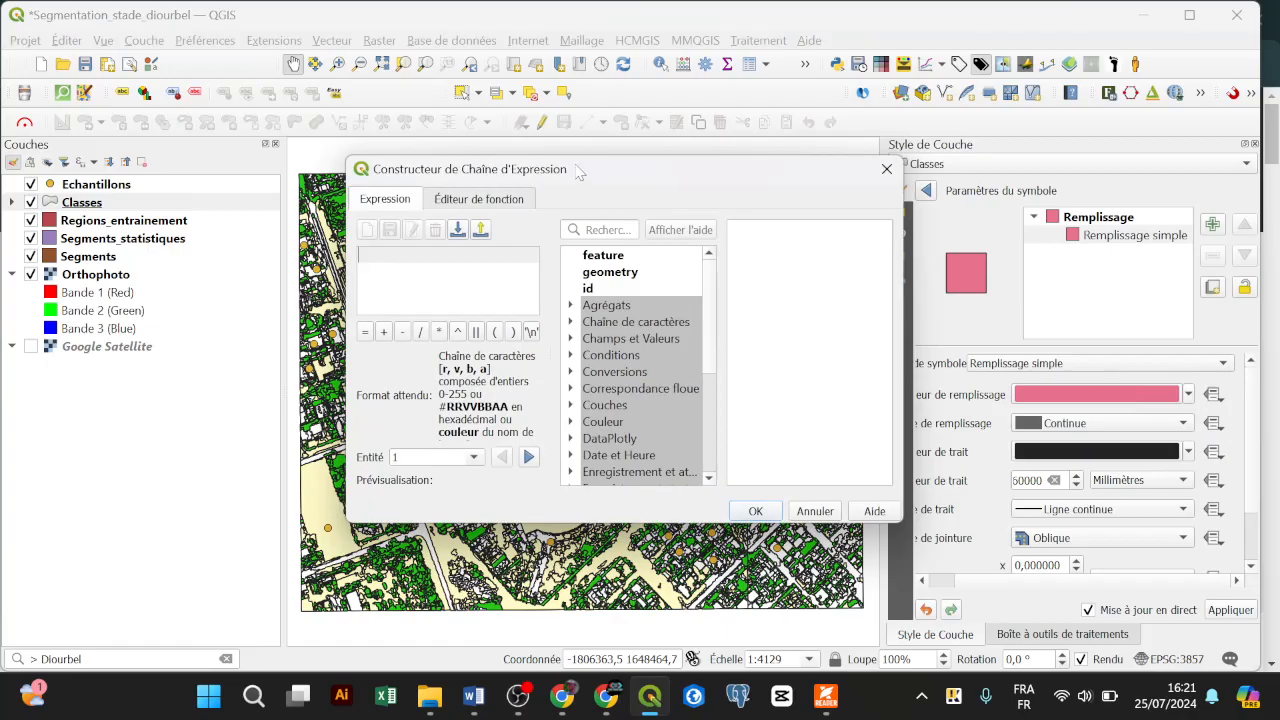
left_click_drag(580, 156, 621, 28)
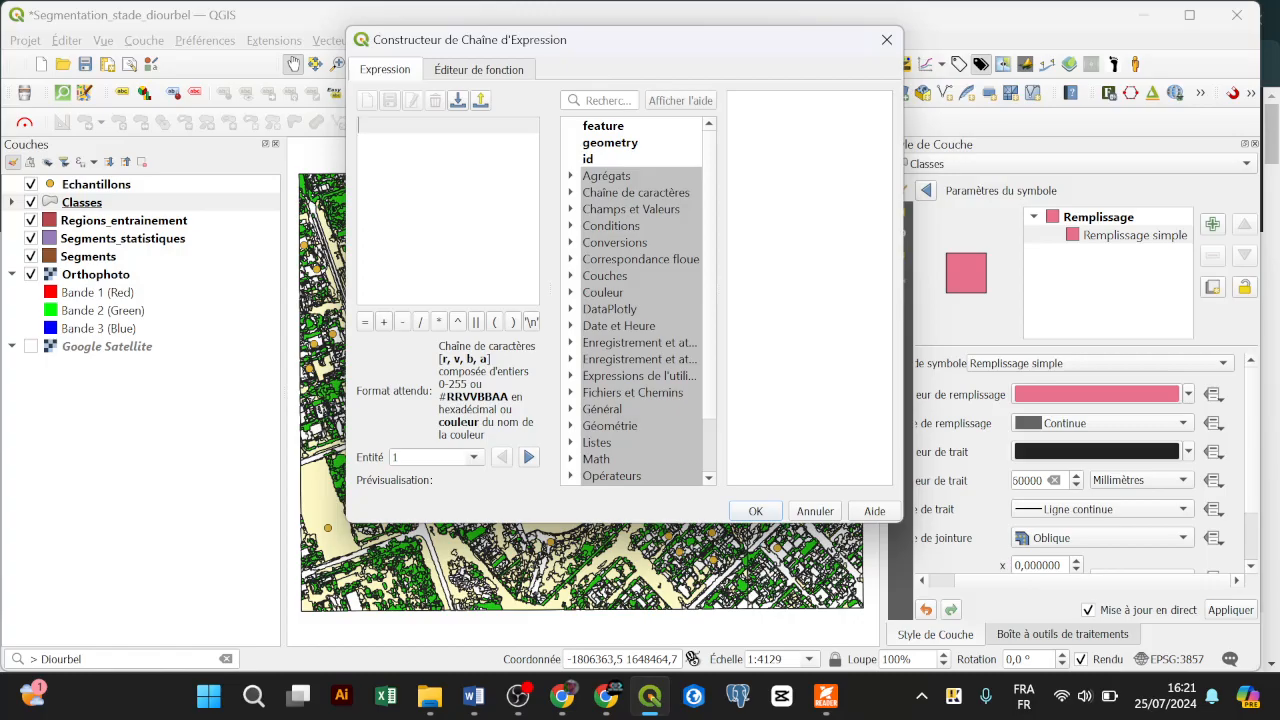
type("@symbol_color")
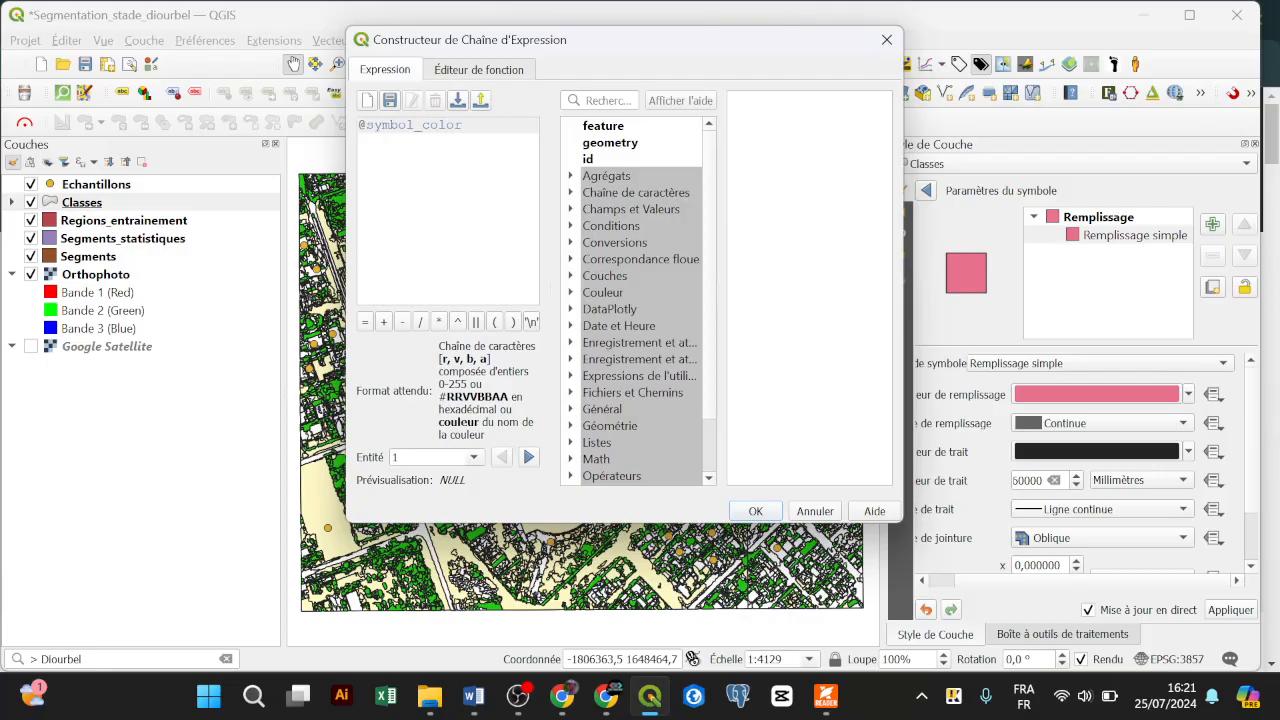
key("ctrl+a")
key("ctrl+c")
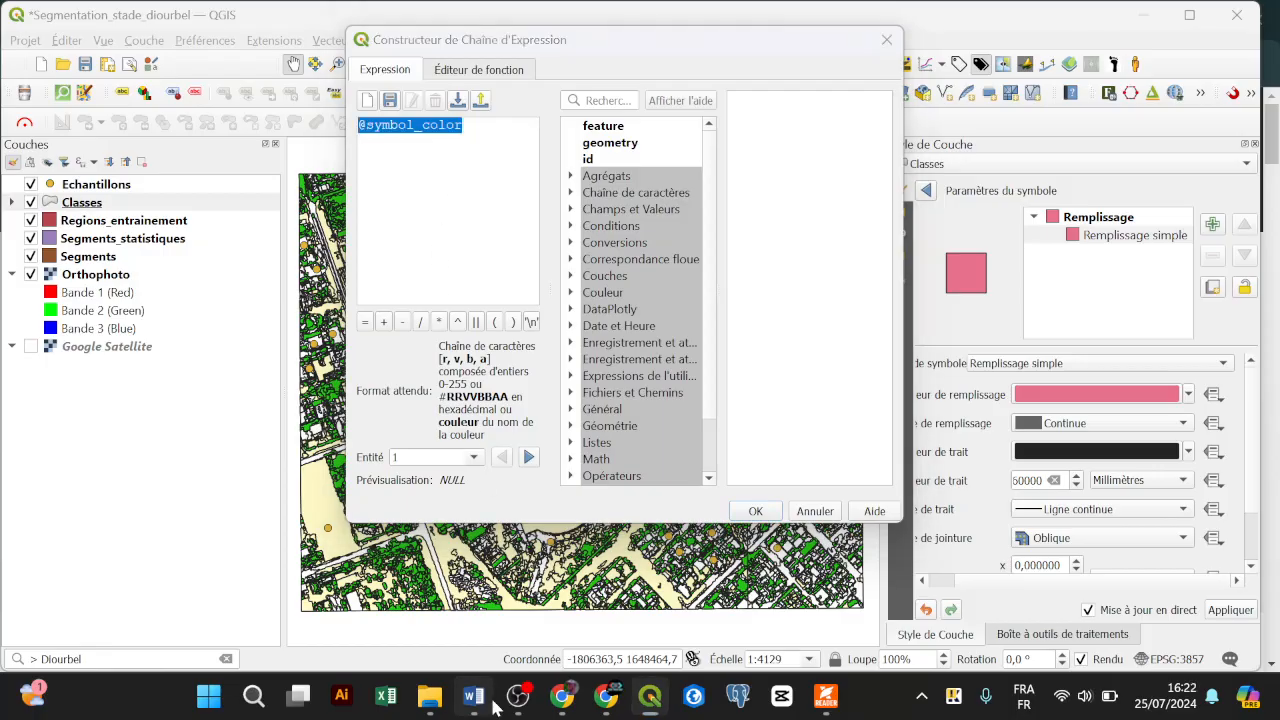
left_click(474, 697)
key("ctrl+v")
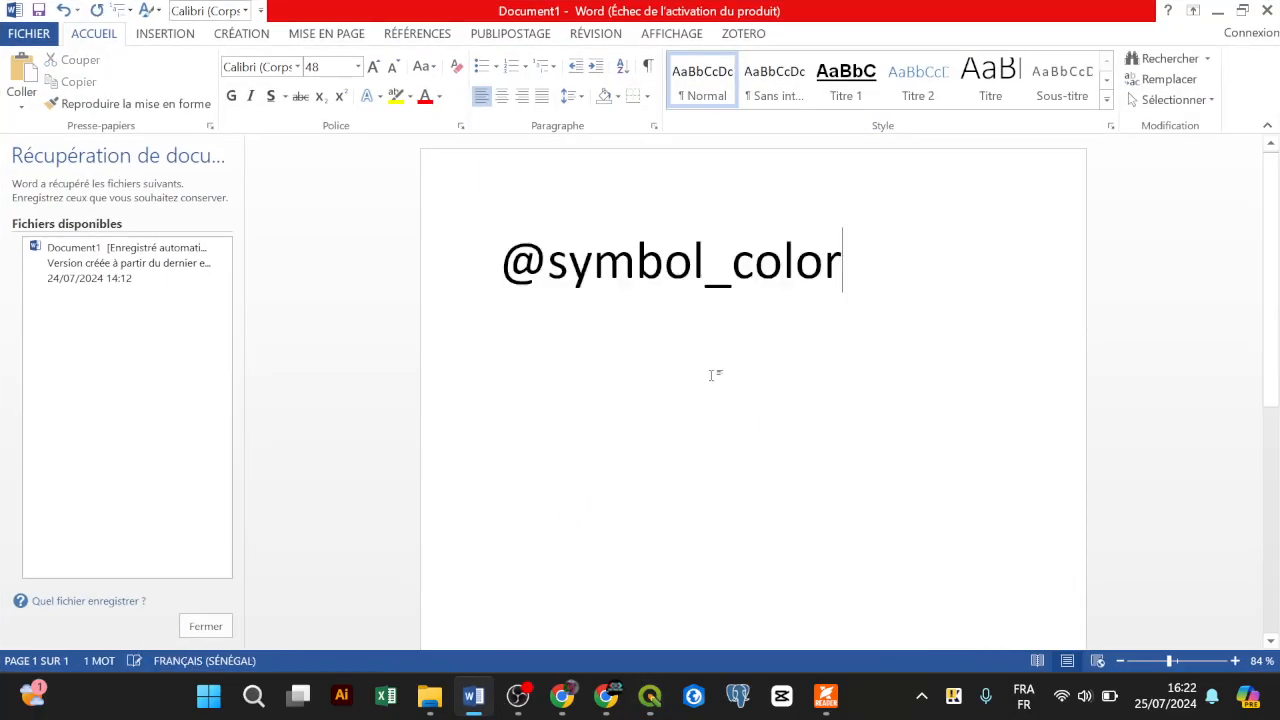
left_click(1217, 10)
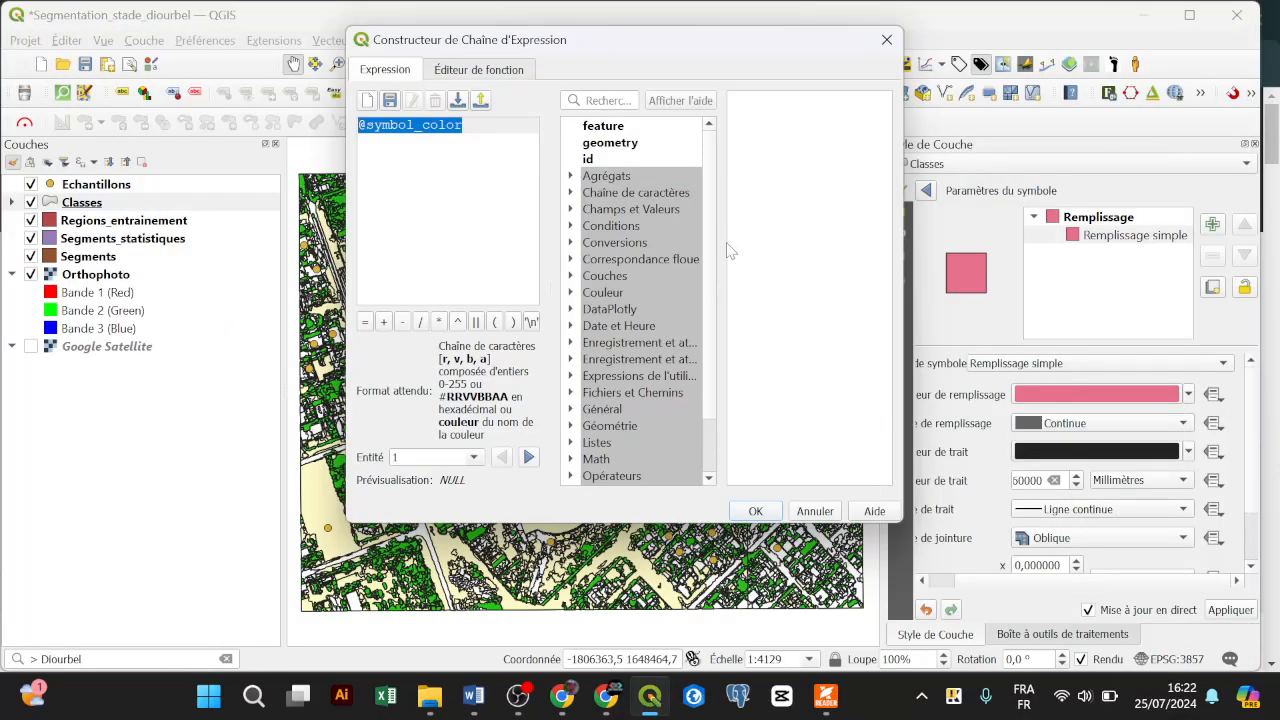
left_click(400, 148)
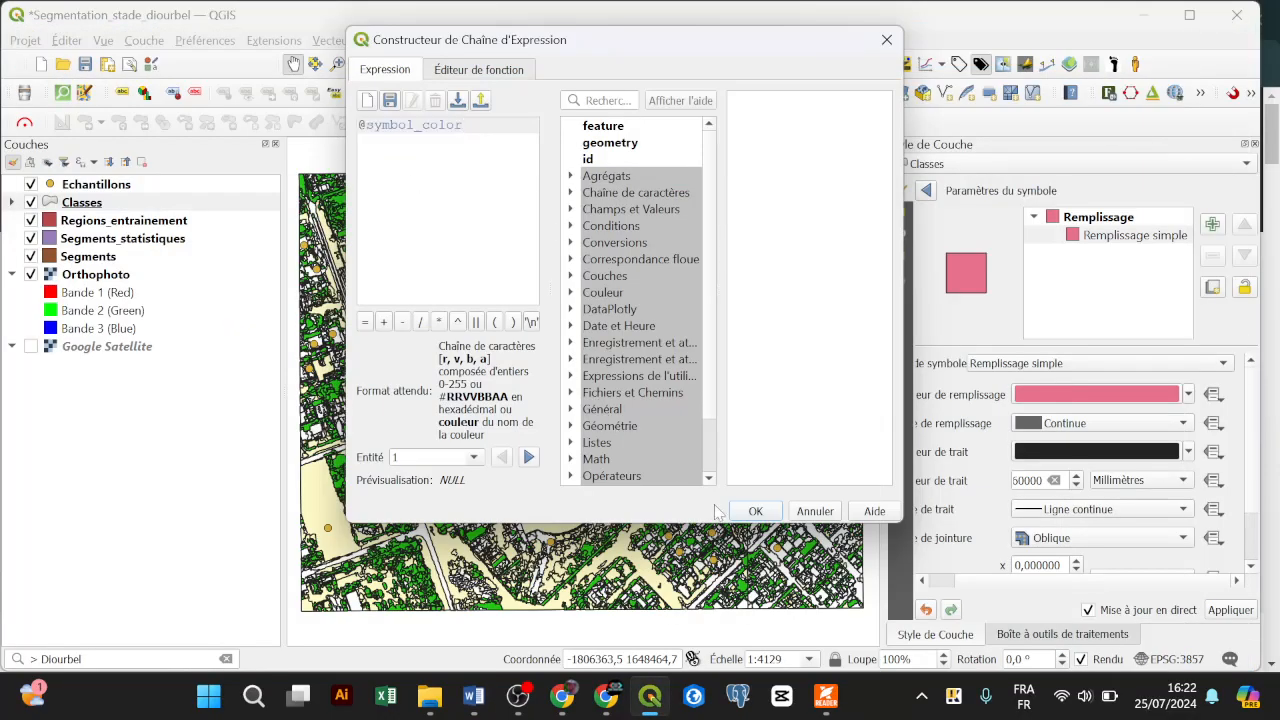
left_click(755, 511)
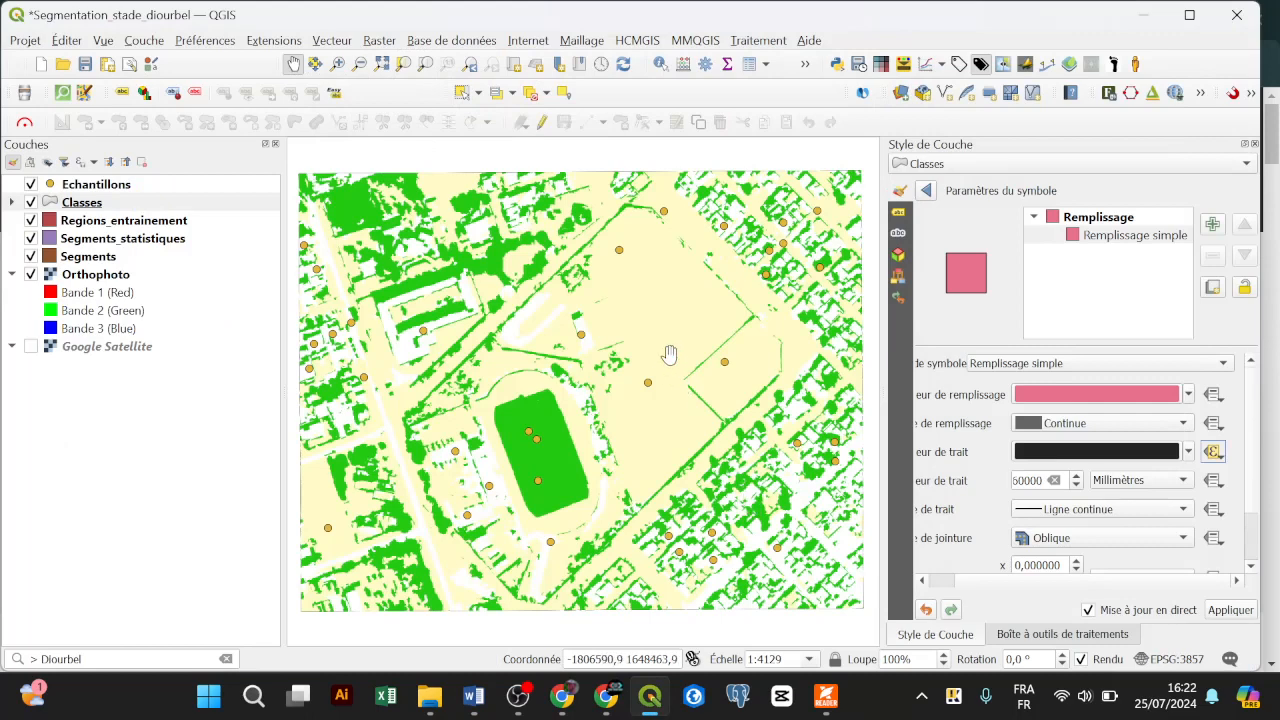
Set the stroke width of the Classes fill to 0.1 mm and return to the category list
left_click_drag(1057, 582, 1040, 580)
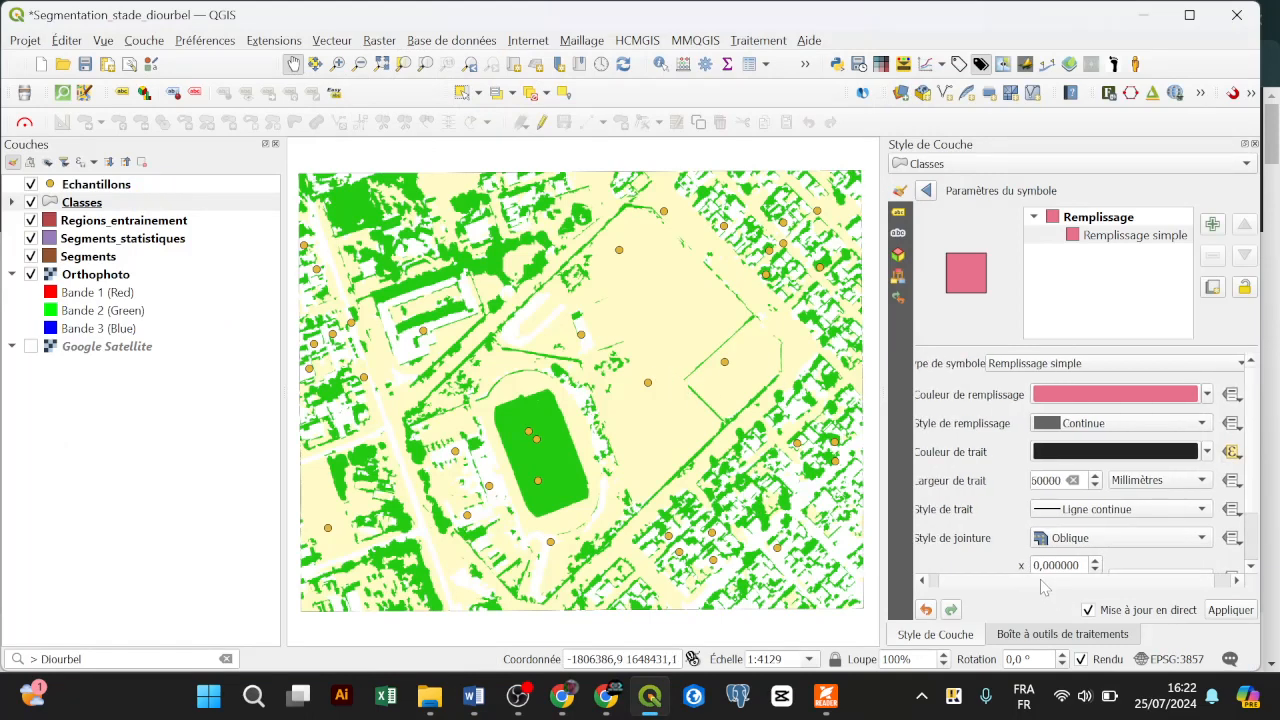
left_click(1095, 485)
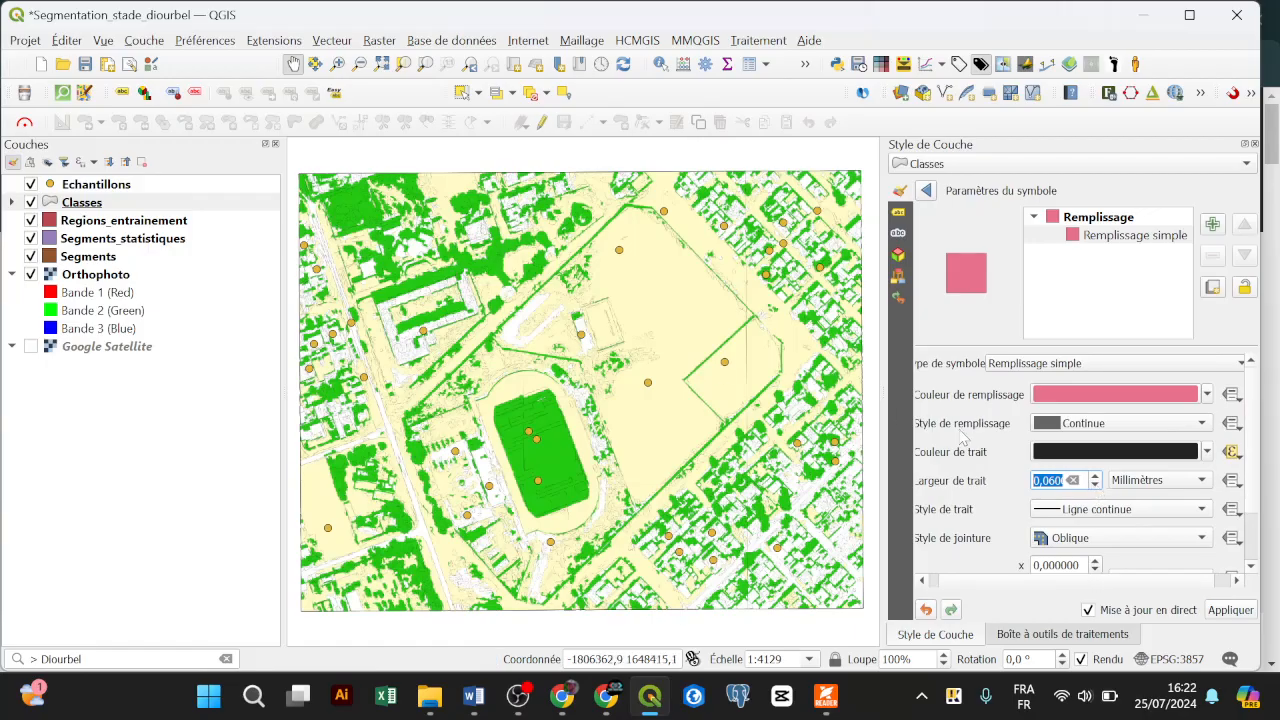
left_click(1063, 486)
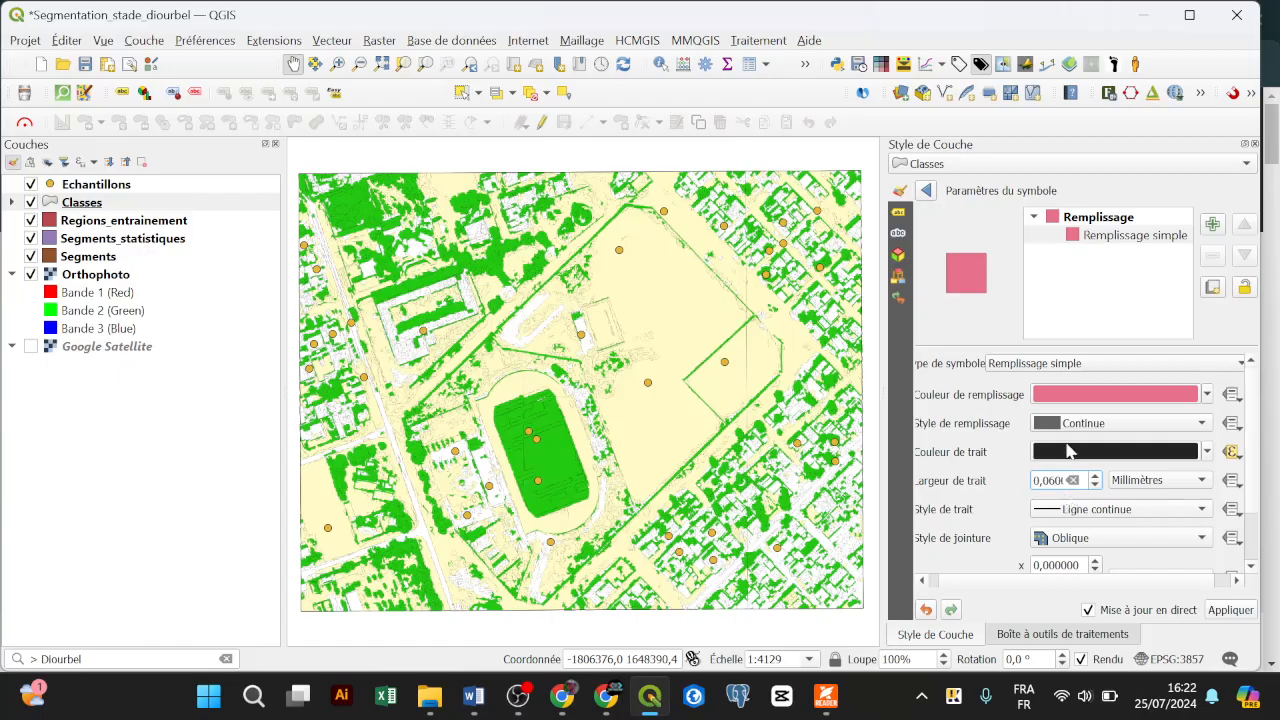
key("BackSpace")
key("BackSpace")
type("1000")
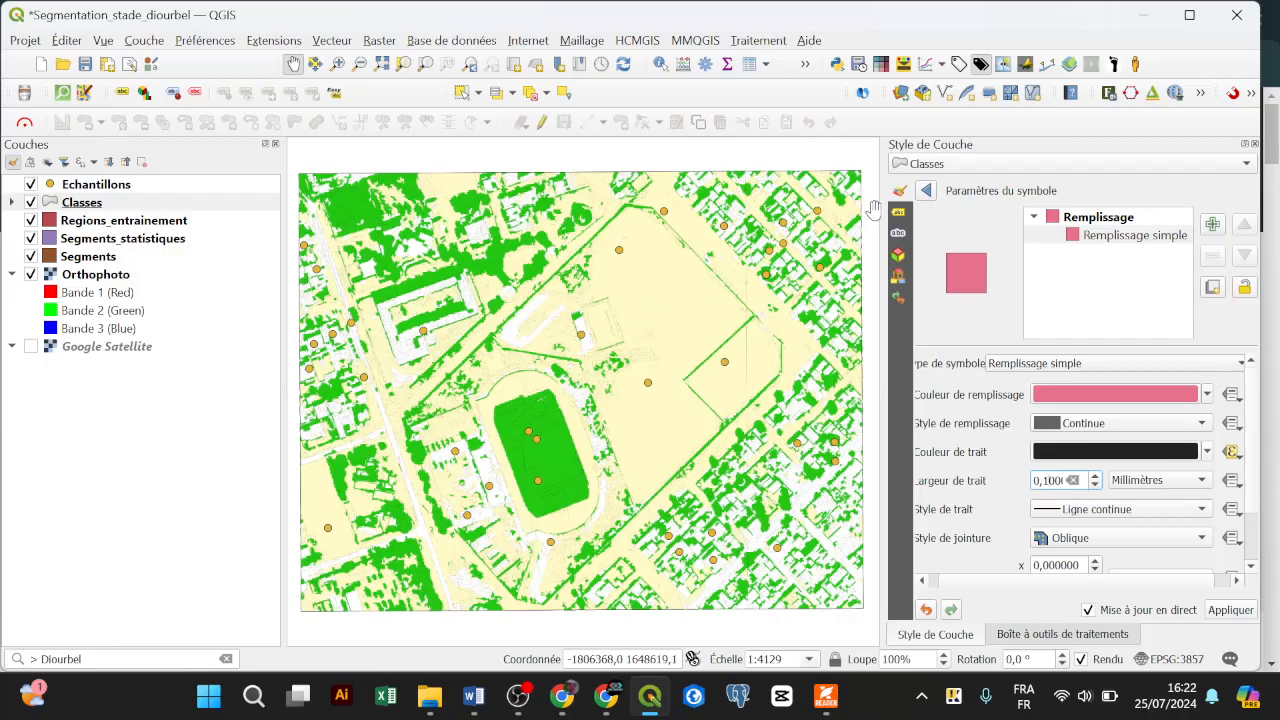
left_click(924, 191)
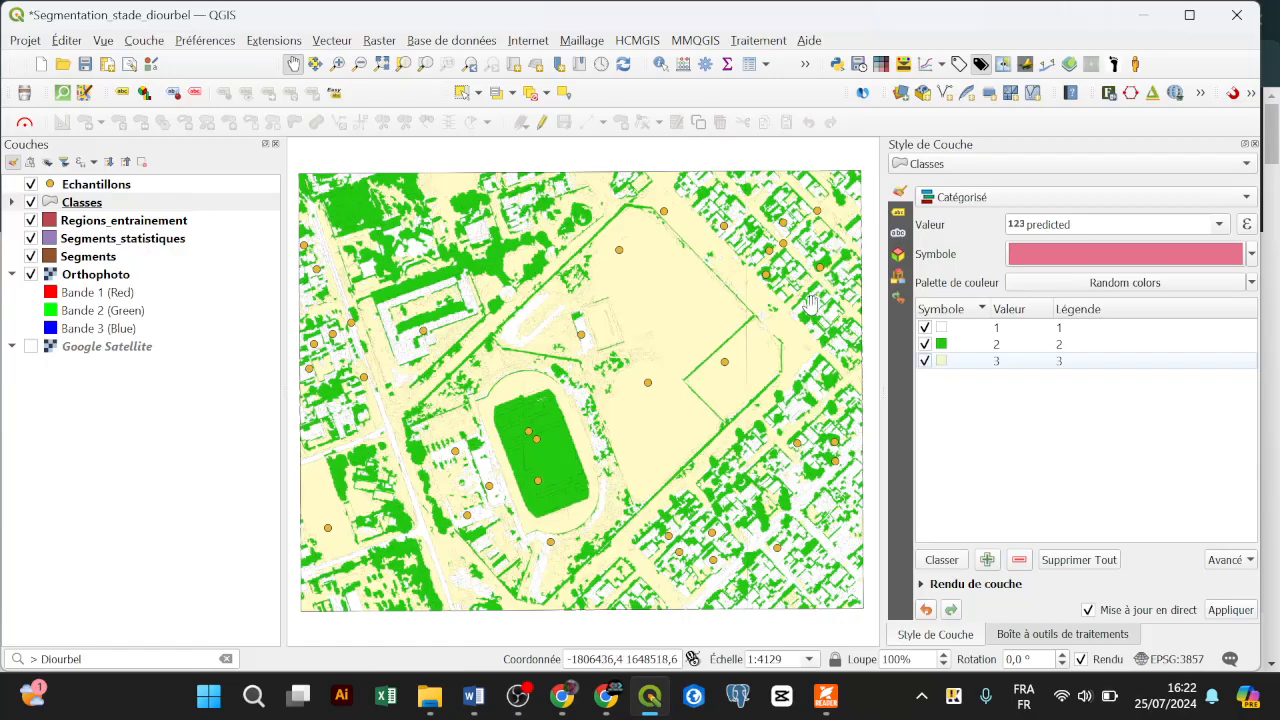
Save the Segmentation_stade_diourbel project
mouse_move(791, 450)
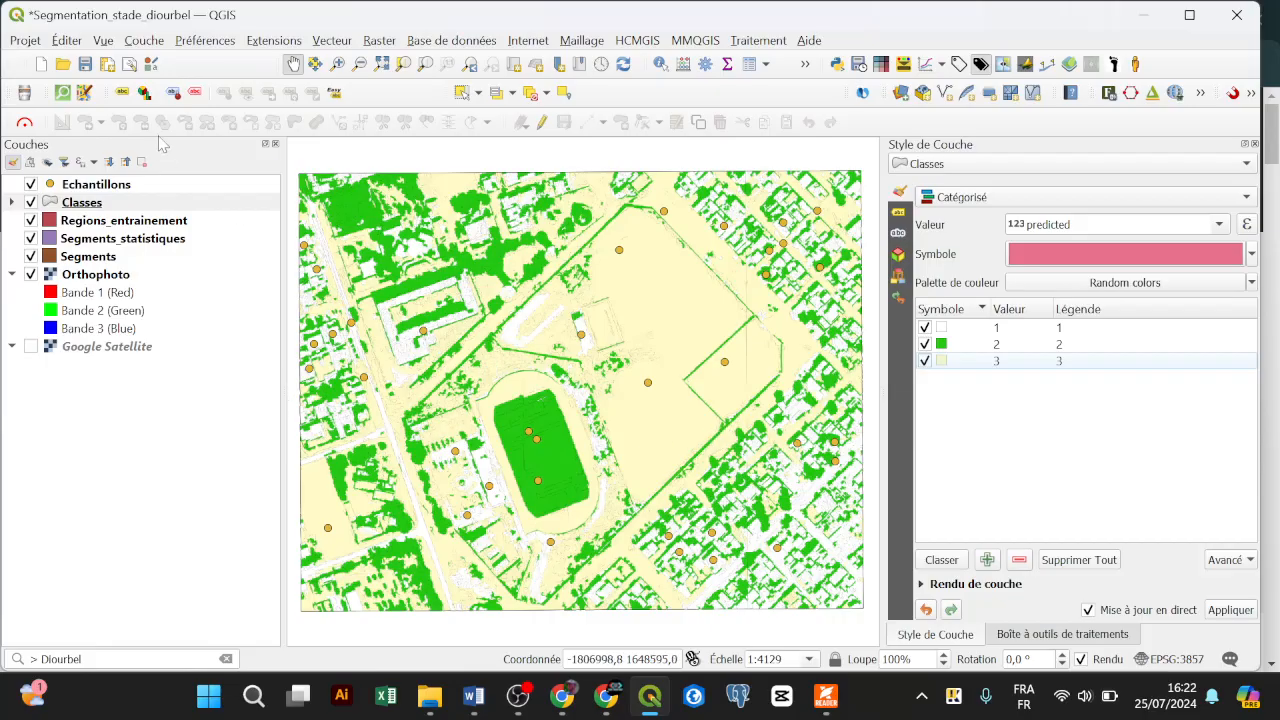
left_click(85, 65)
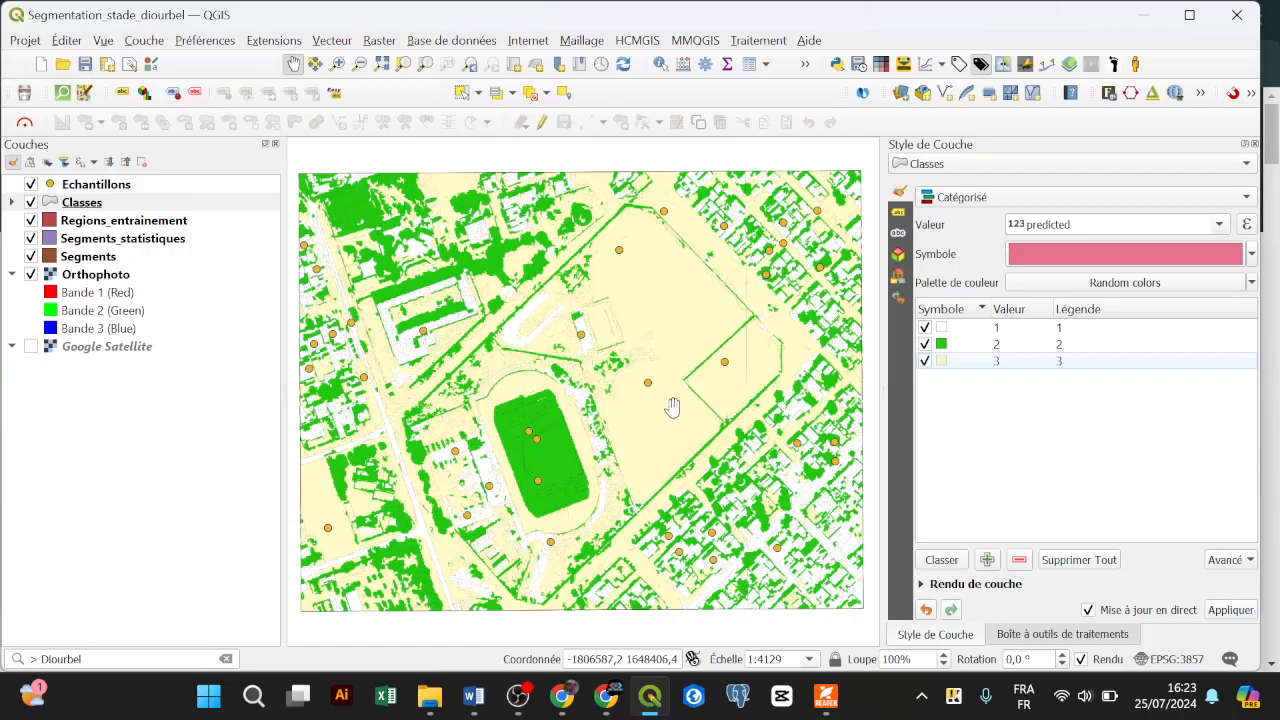
Consult the section on splitting a vector layer in the Chapitre 5 PDF in Foxit Reader, and return to QGIS
left_click_drag(671, 406, 665, 413)
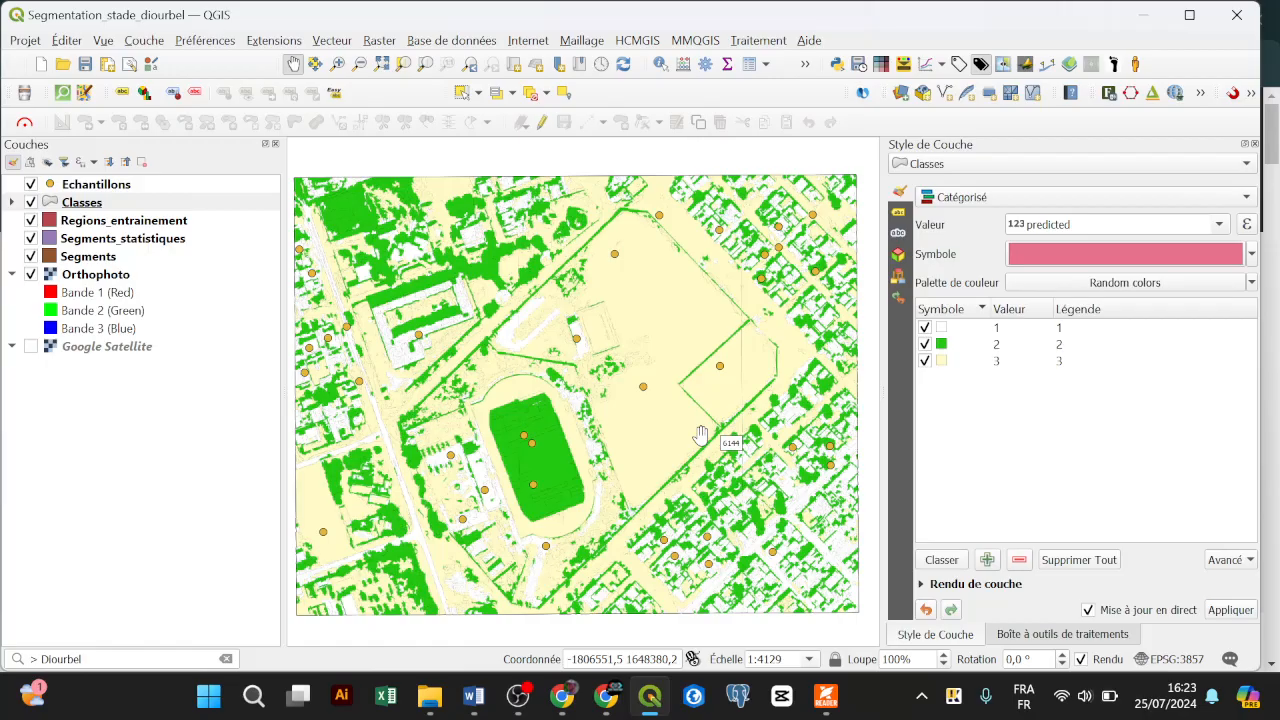
left_click(825, 696)
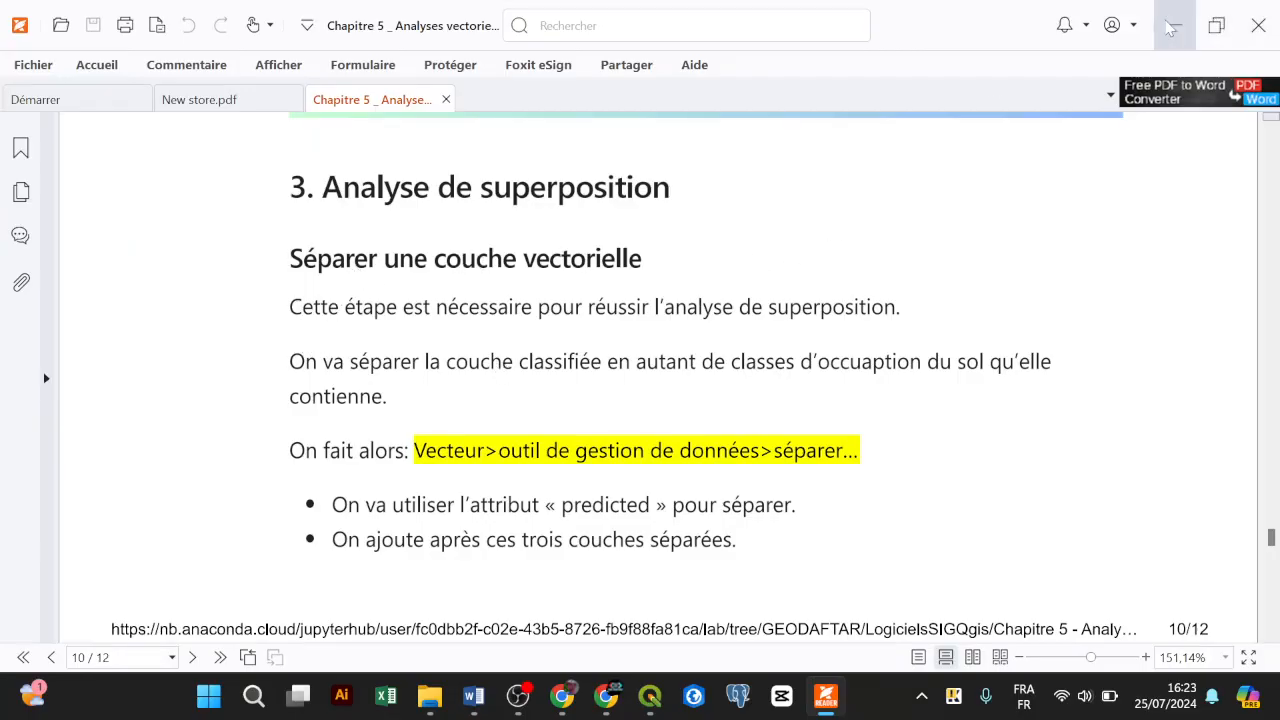
left_click(1170, 28)
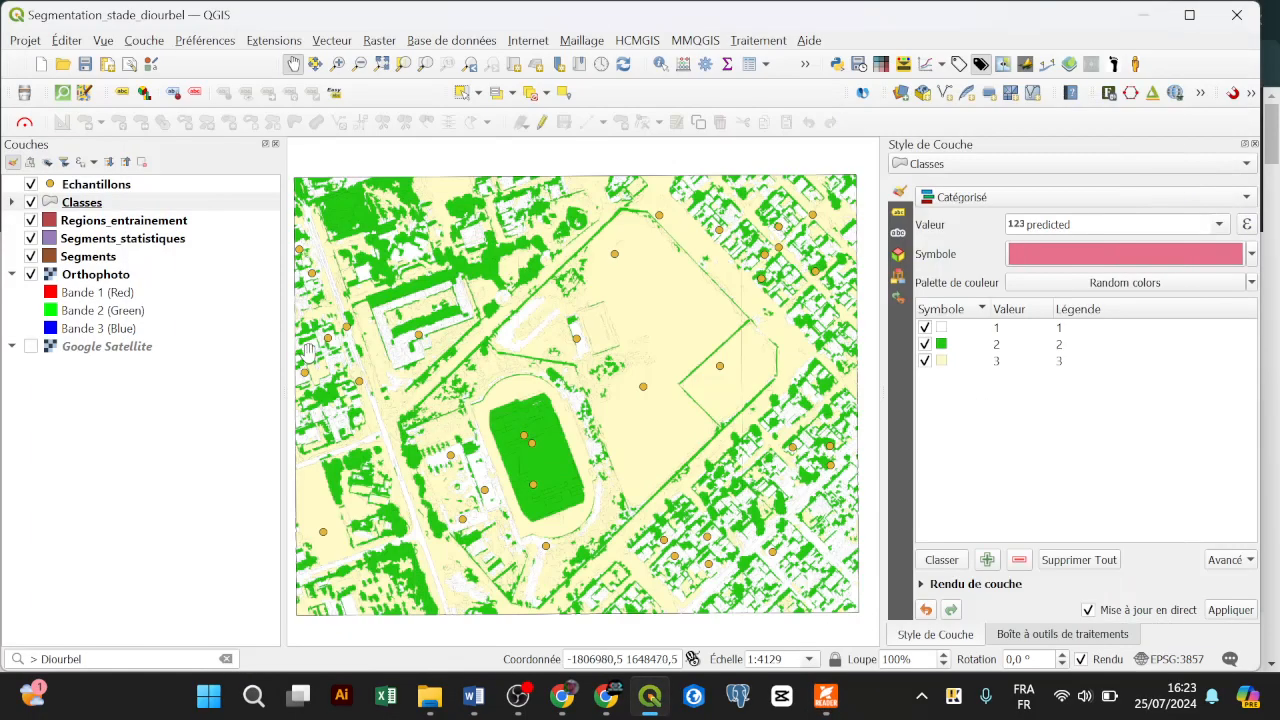
Expand the legend of the Classes layer and make Classes the active layer
left_click(28, 218)
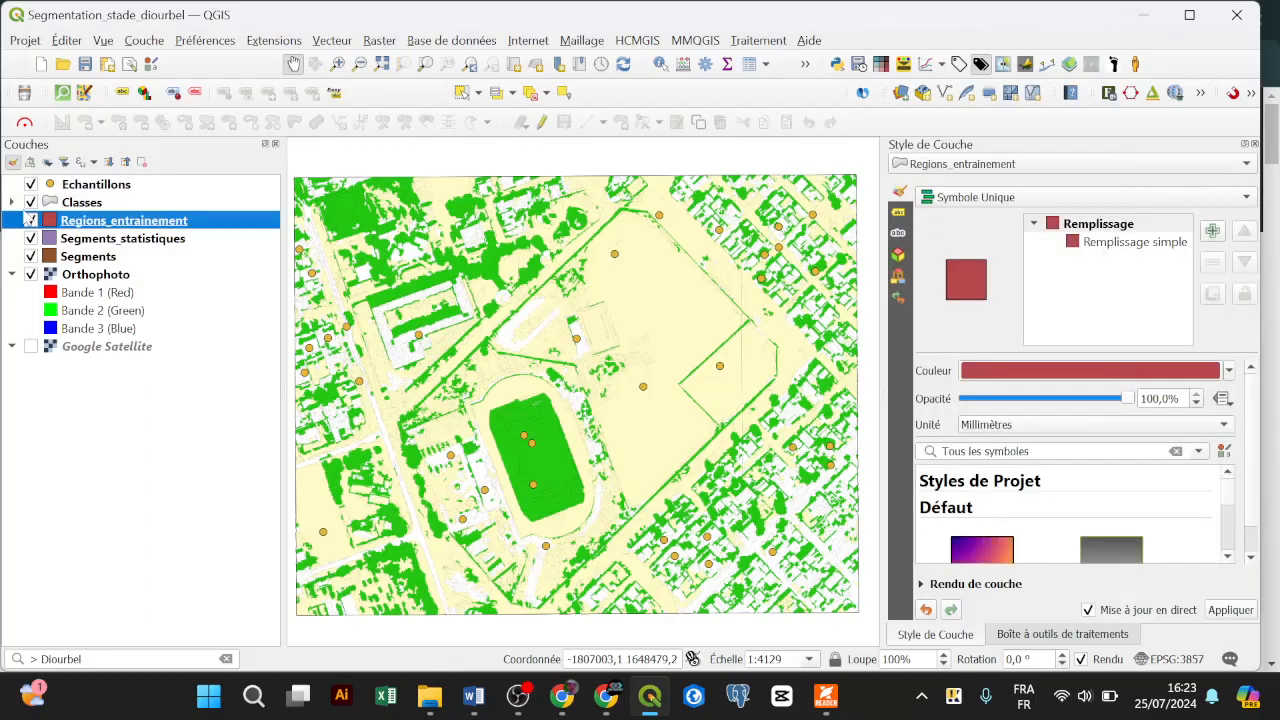
left_click(12, 202)
left_click(85, 210)
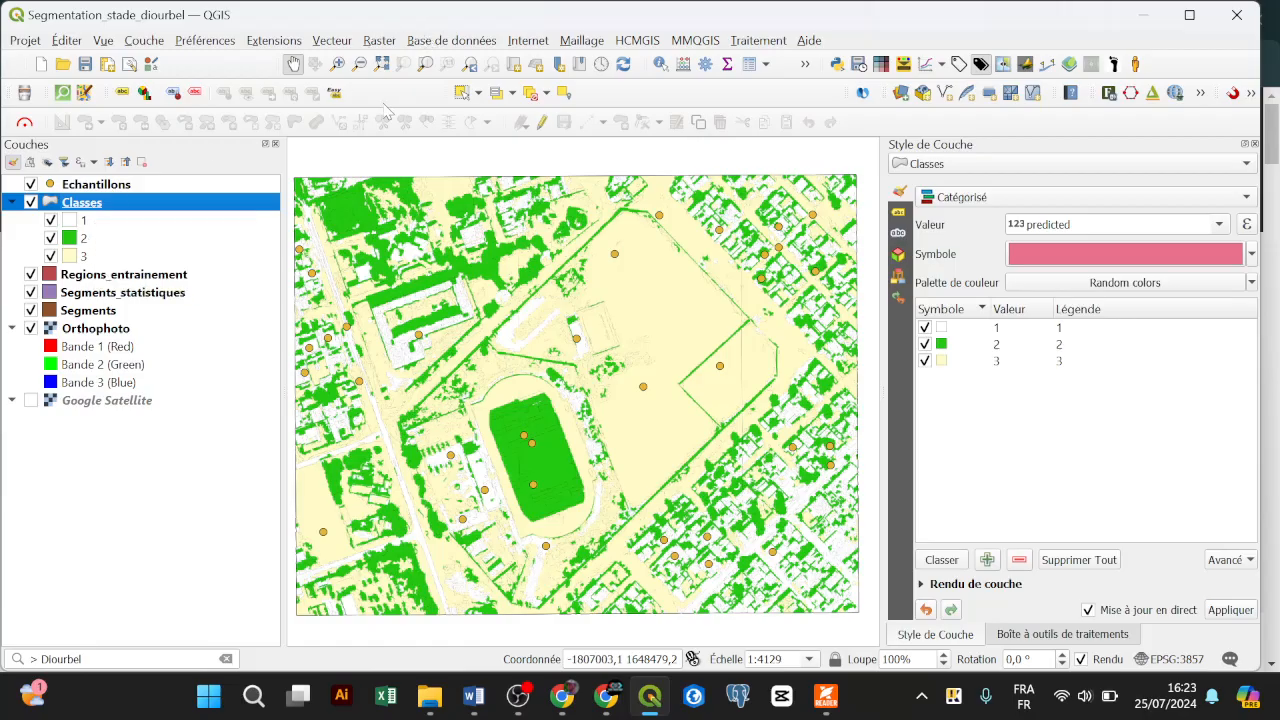
Set up the Split Vector Layer tool (Séparer une couche vecteur) with Classes as the source and predicted as the unique ID field
left_click(322, 40)
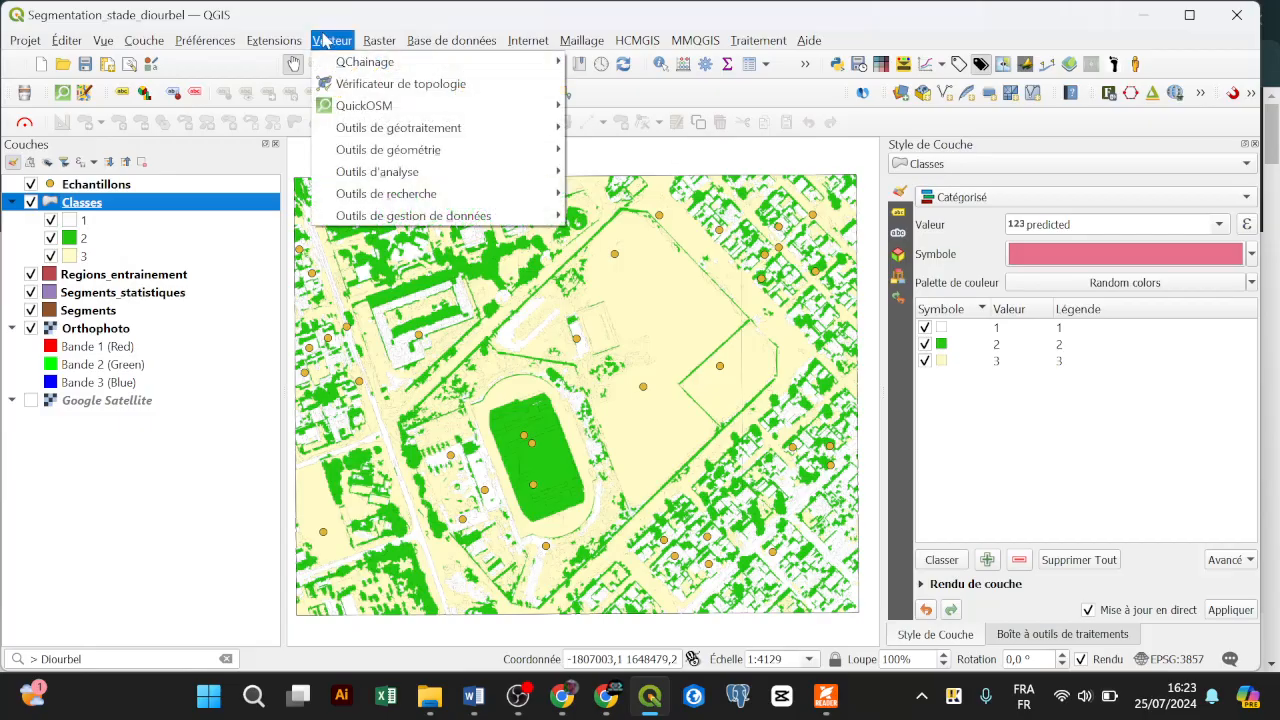
mouse_move(448, 215)
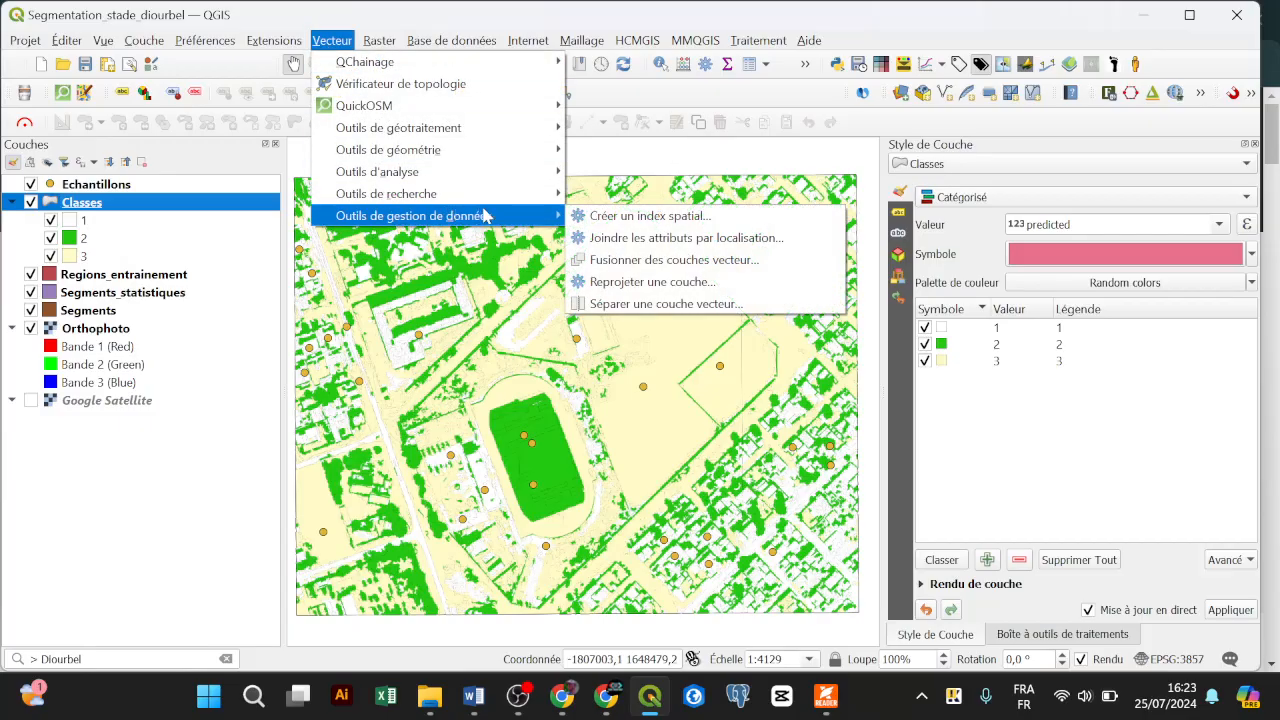
left_click(632, 304)
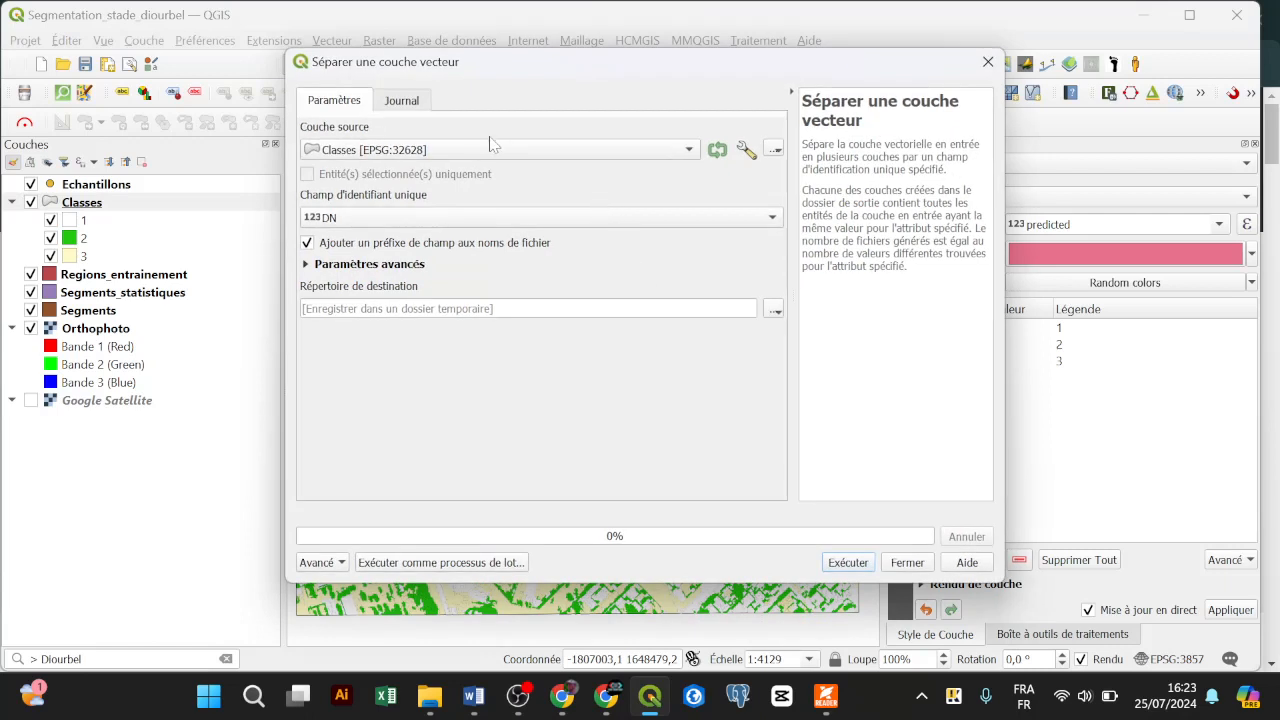
left_click(368, 160)
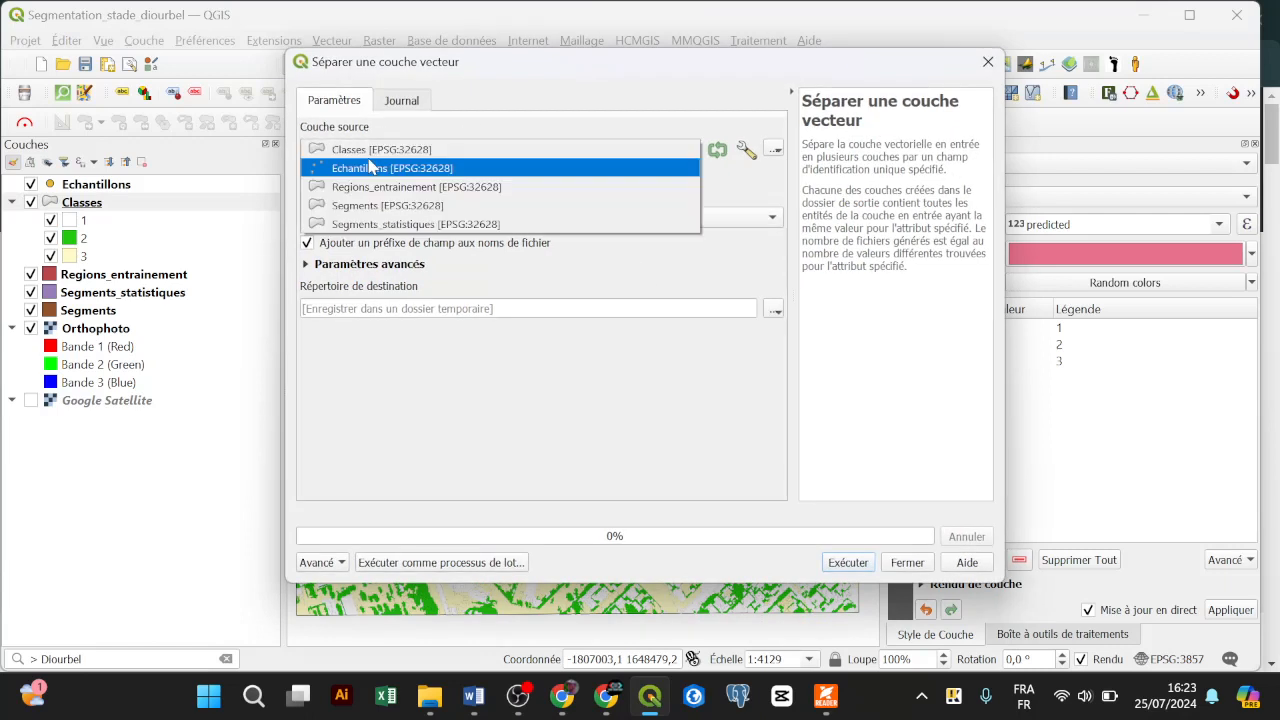
left_click(380, 152)
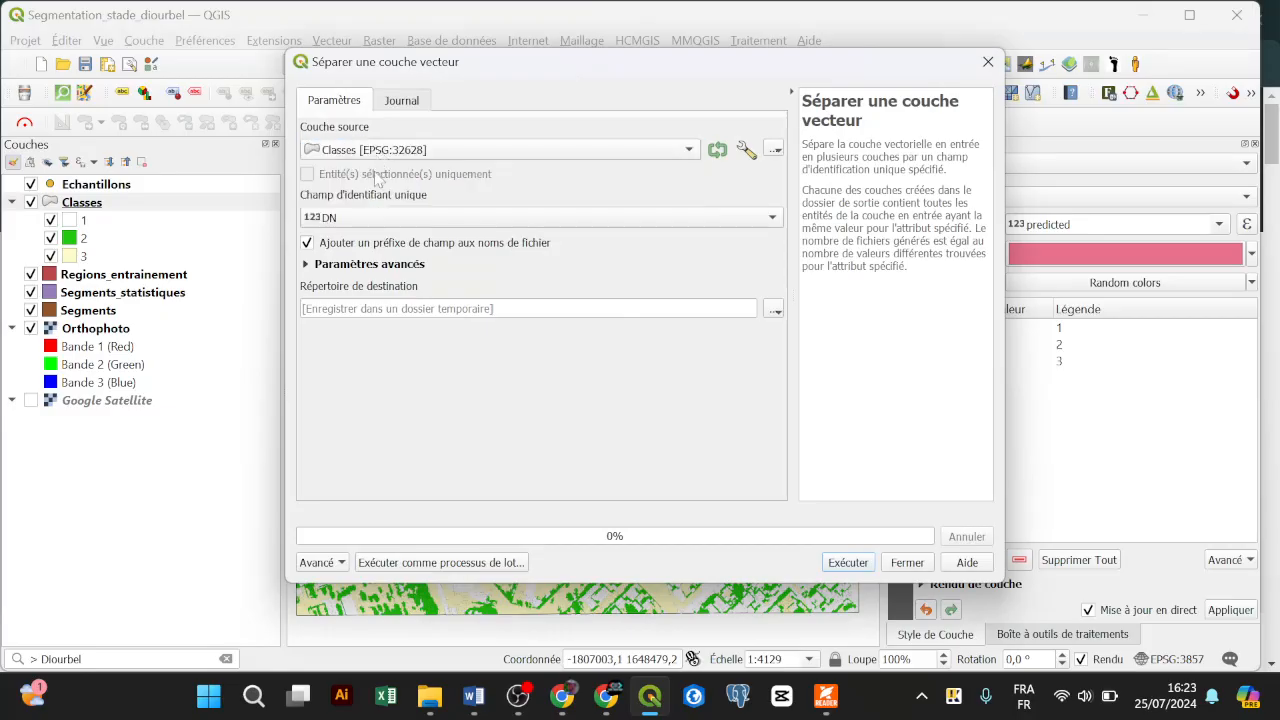
left_click(364, 222)
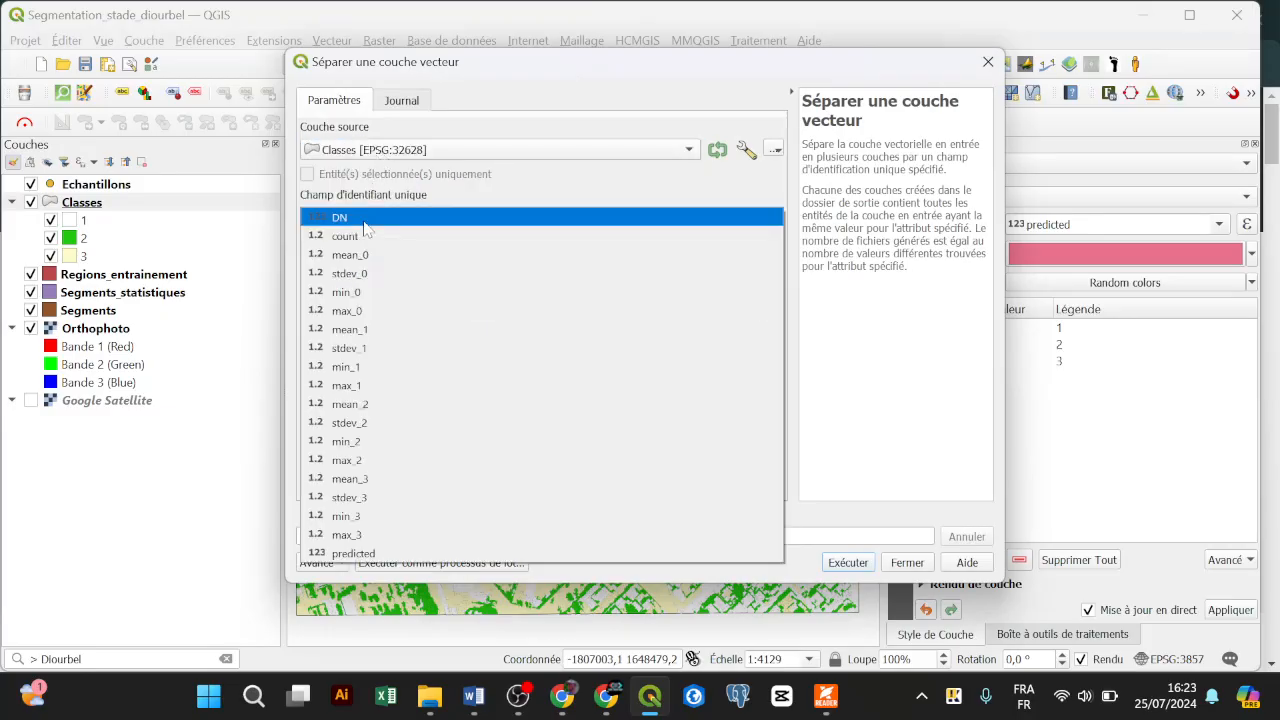
left_click(427, 556)
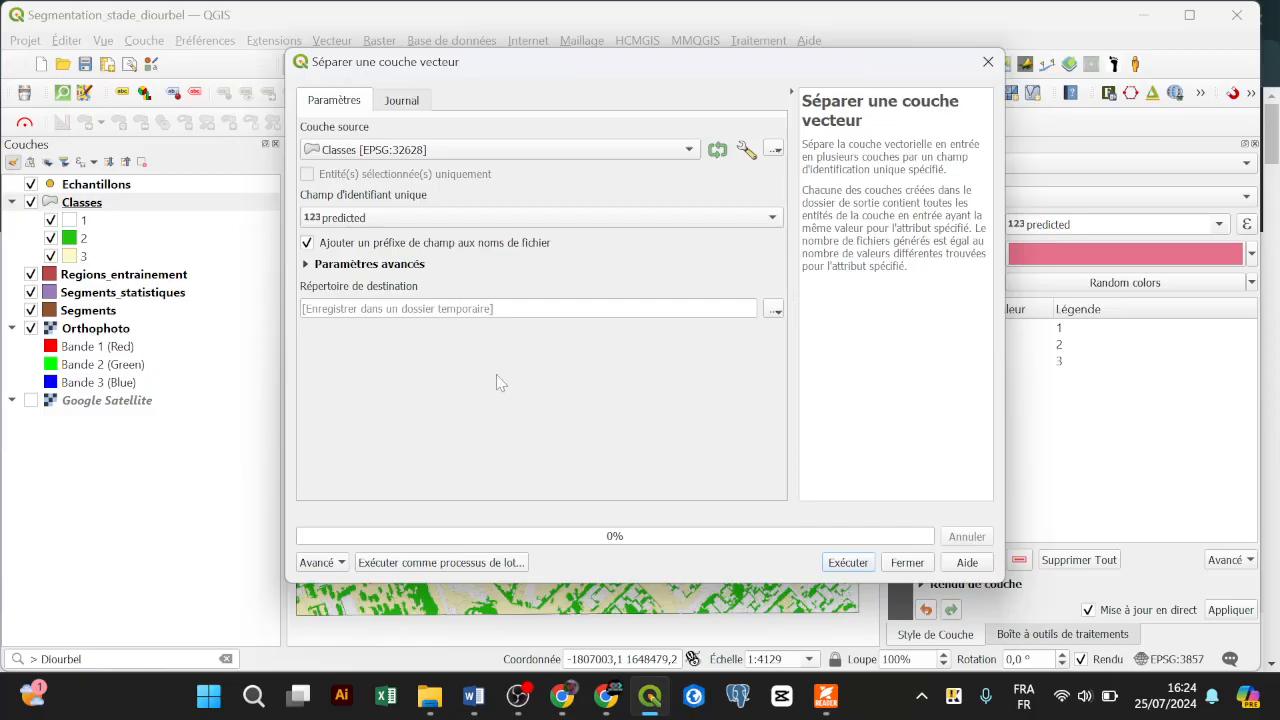
Set the output directory to the Desktop SEGMENTATION folder, run the vector split, and close the tool
left_click(775, 312)
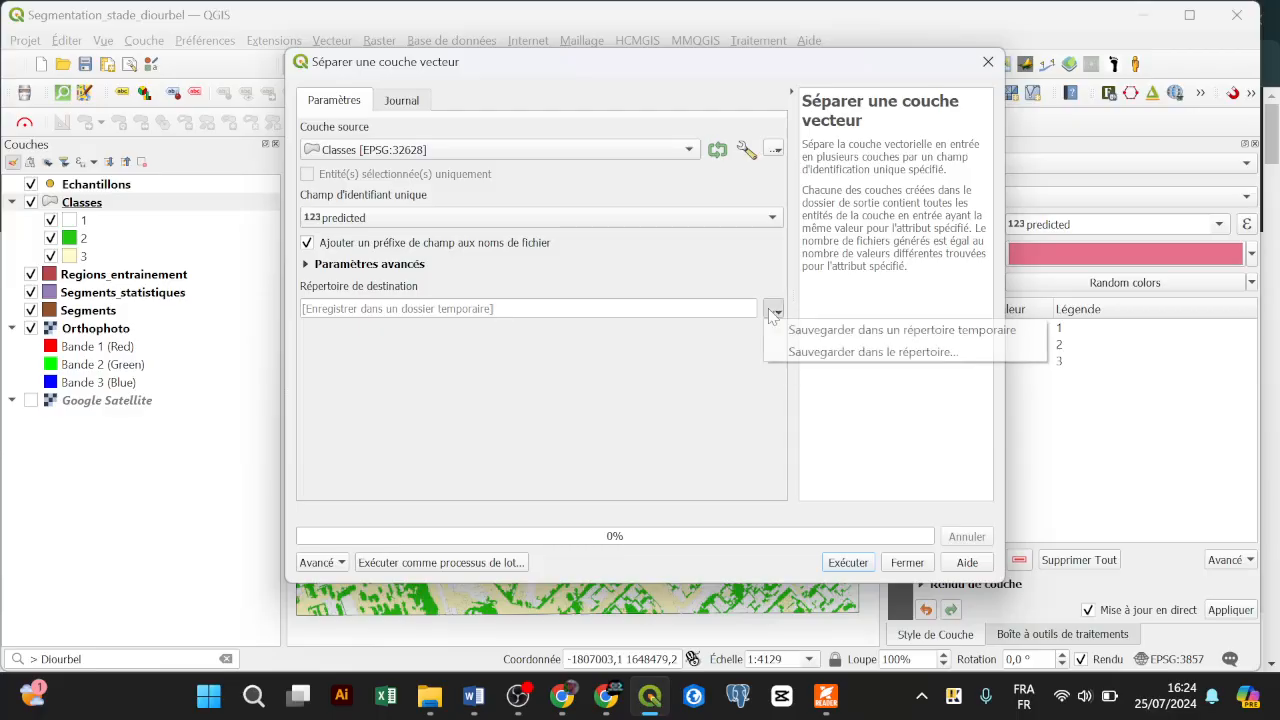
left_click(783, 349)
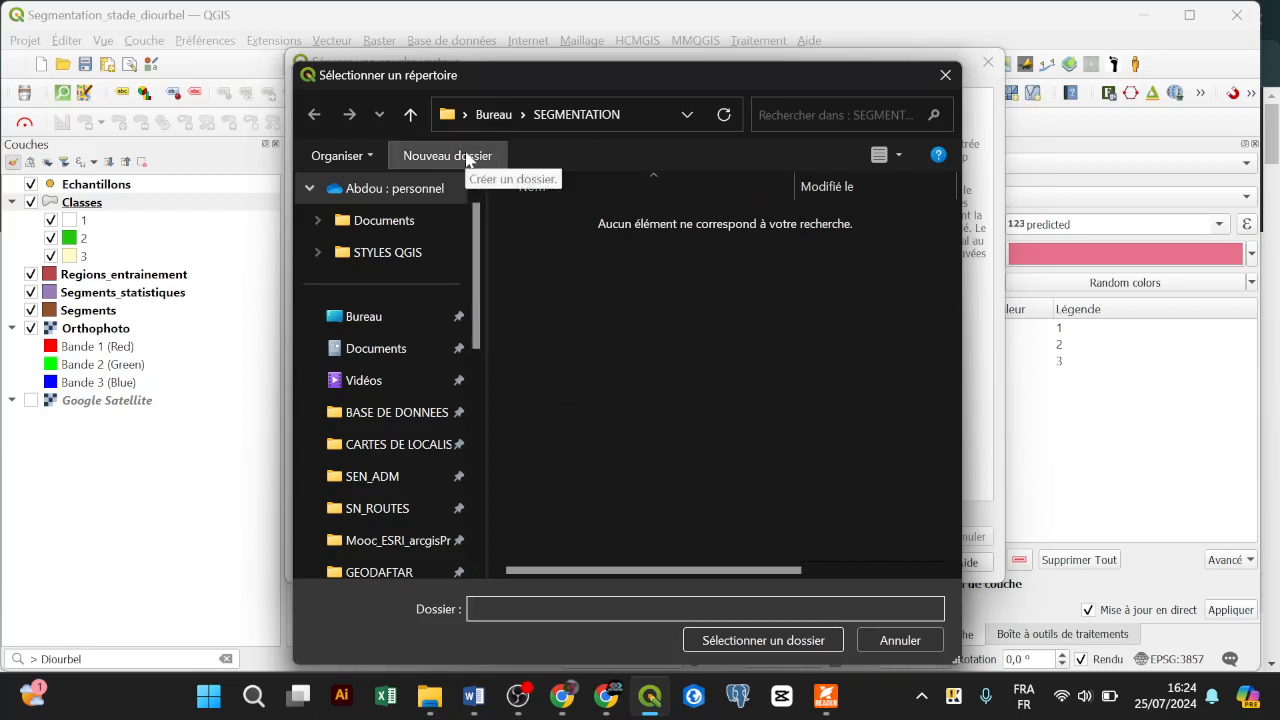
left_click(715, 641)
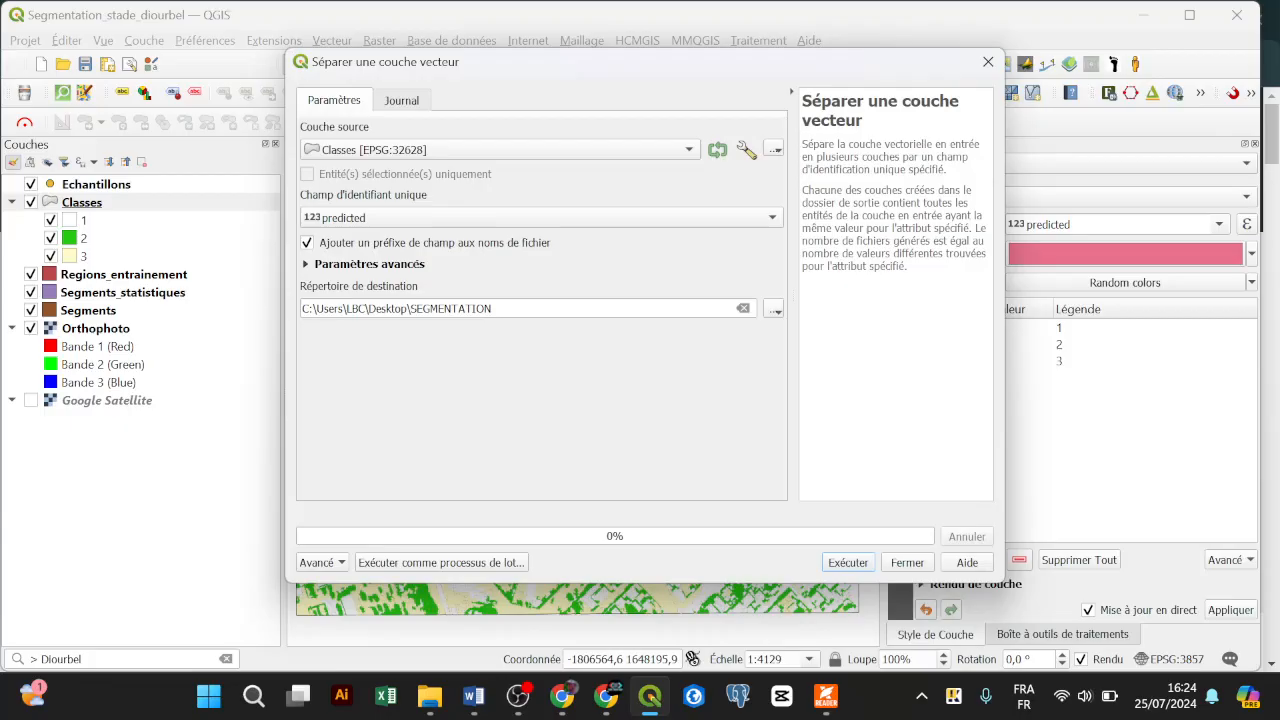
left_click(847, 563)
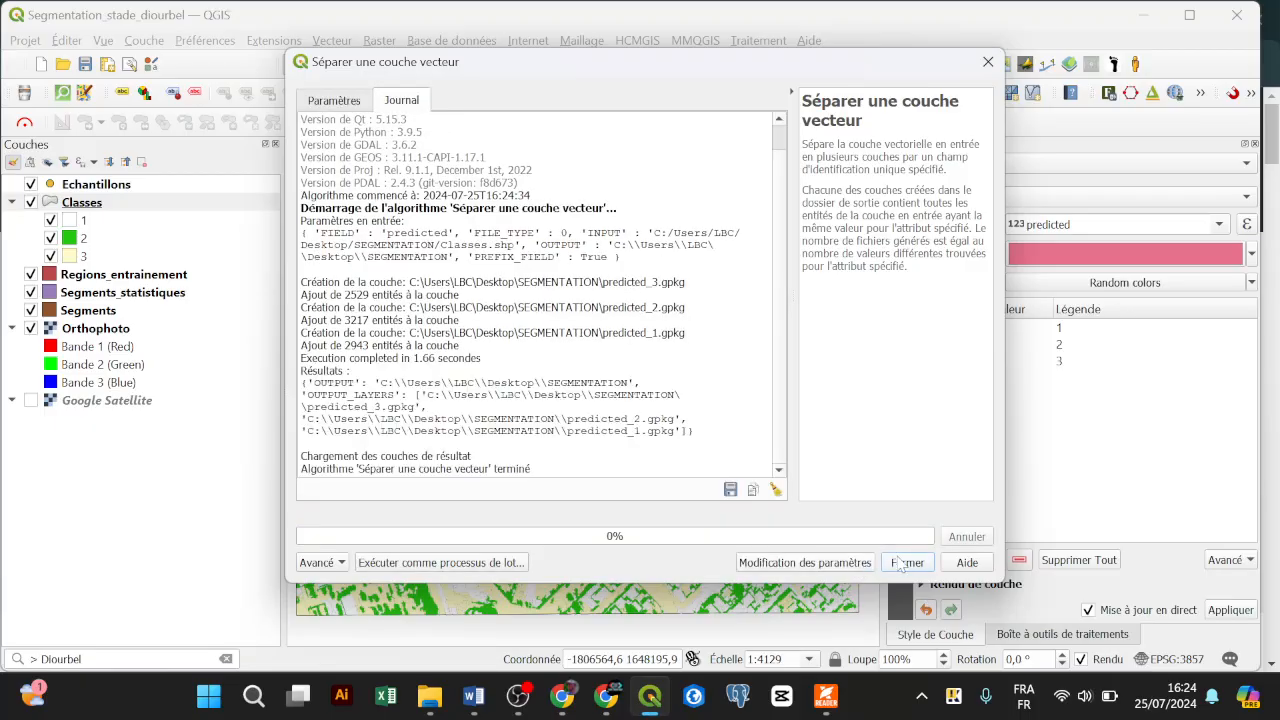
left_click(904, 563)
Add predicted_1.gpkg, predicted_2.gpkg and predicted_3.gpkg from the SEGMENTATION folder in File Explorer to the QGIS project
left_click(429, 695)
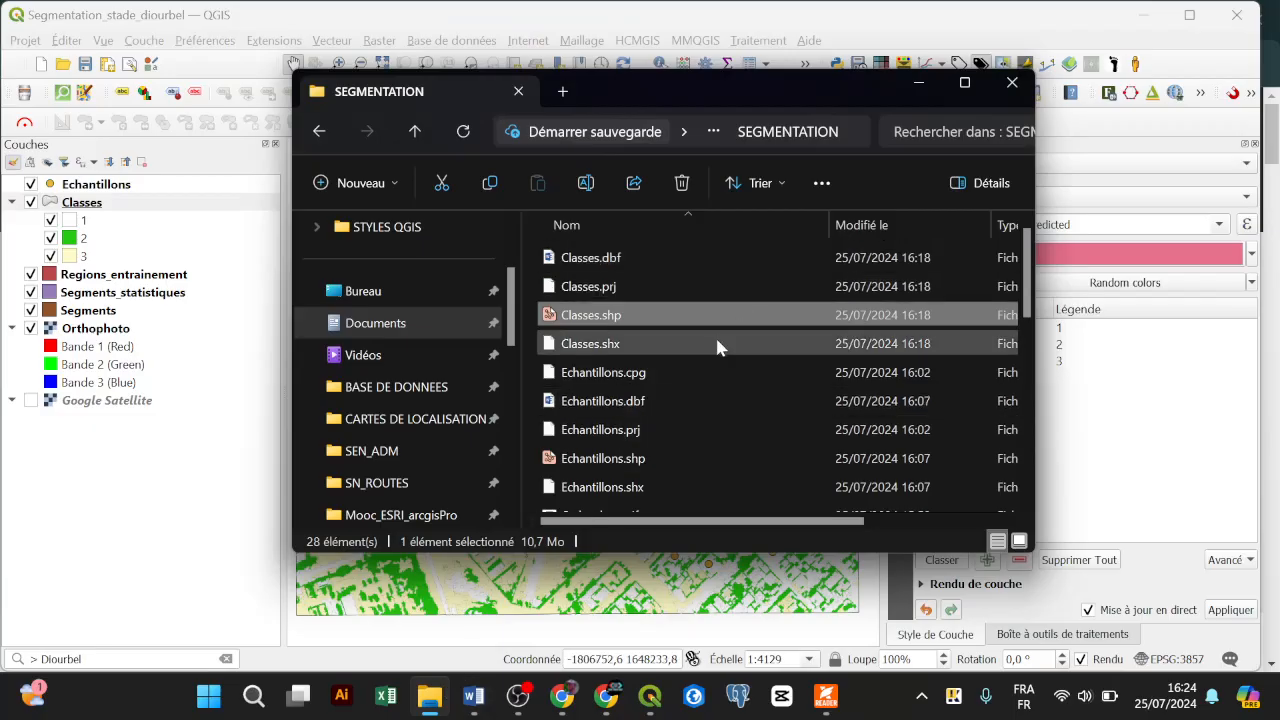
scroll(715, 340, "down", 3)
scroll(714, 351, "down", 4)
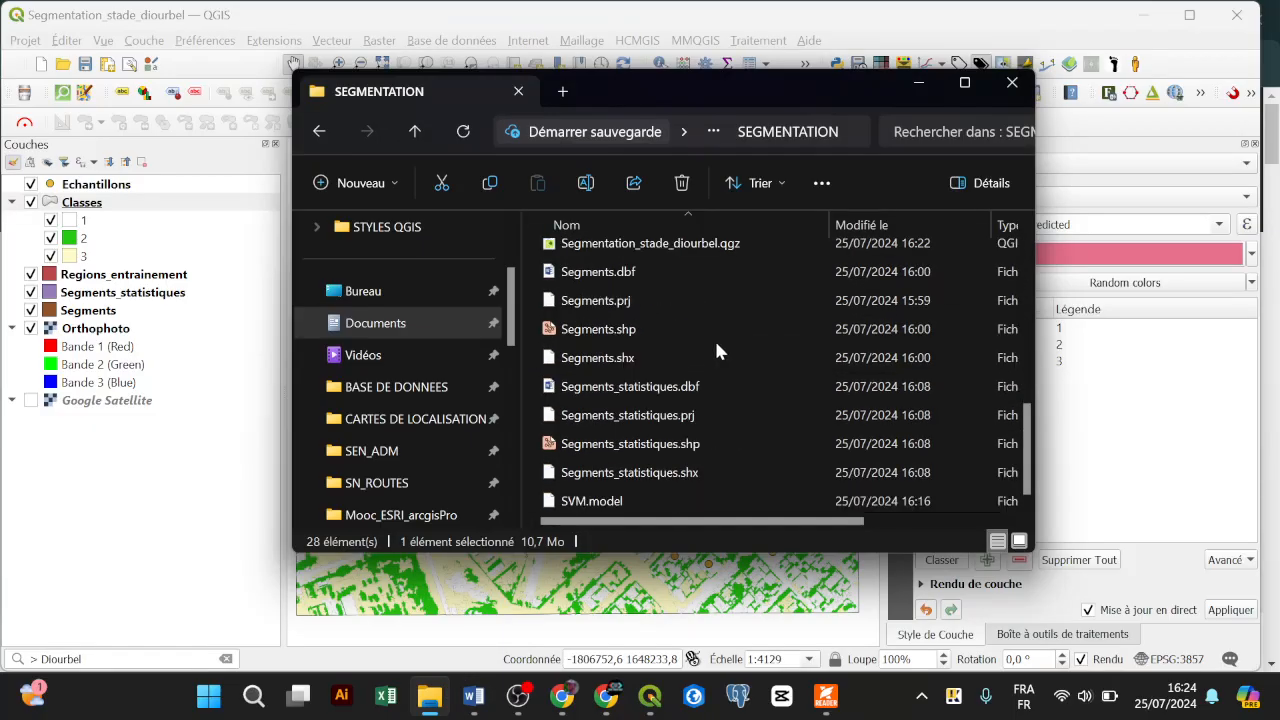
scroll(714, 351, "up", 6)
scroll(714, 339, "up", 1)
scroll(705, 400, "down", 3)
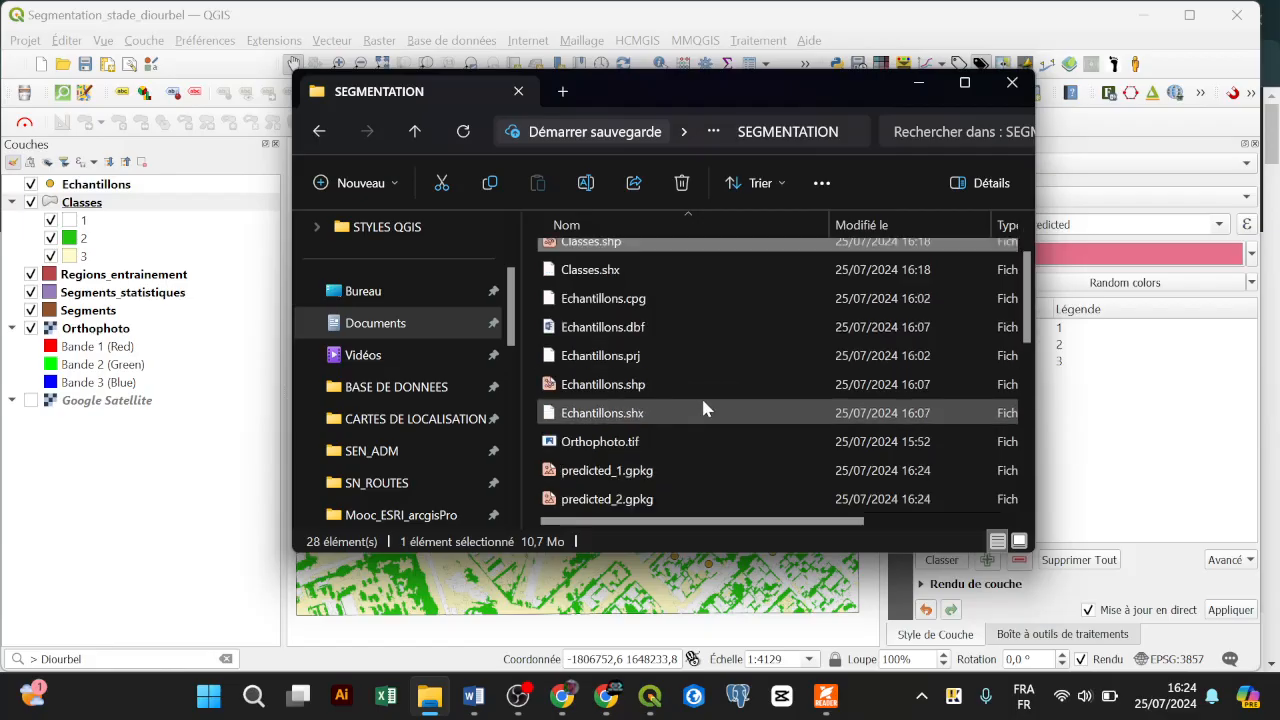
scroll(735, 372, "down", 1)
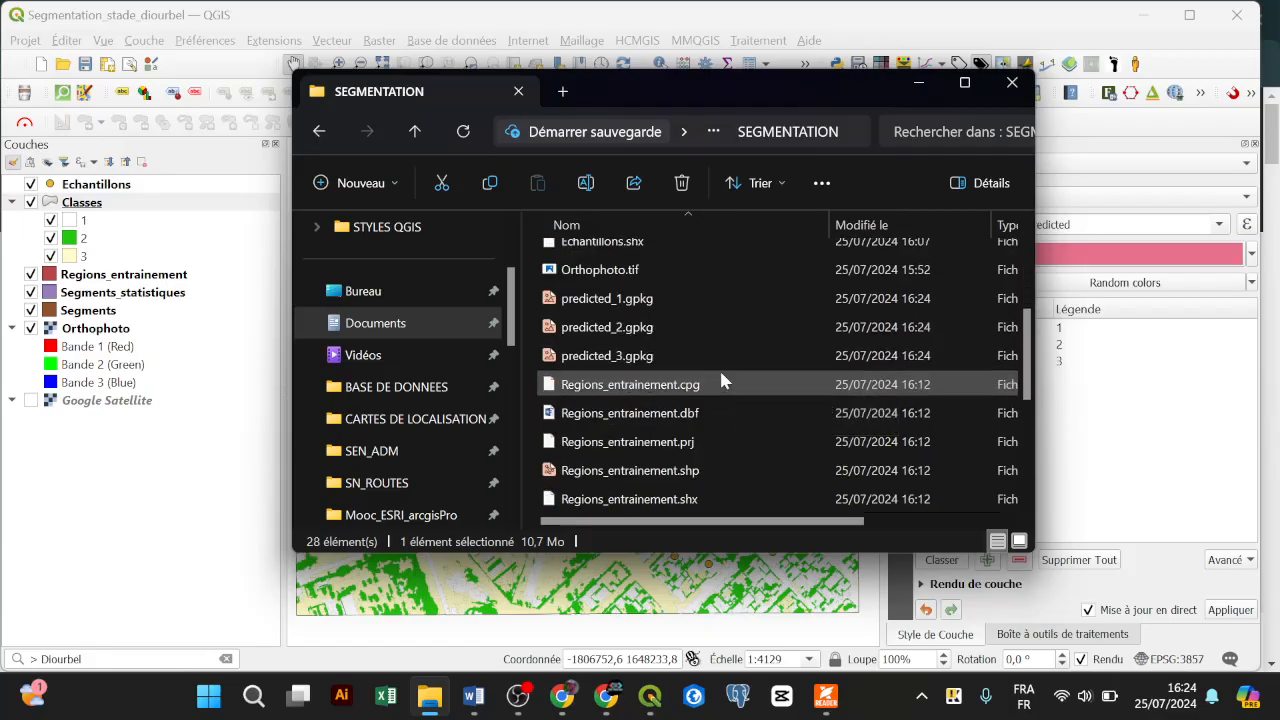
left_click(684, 327)
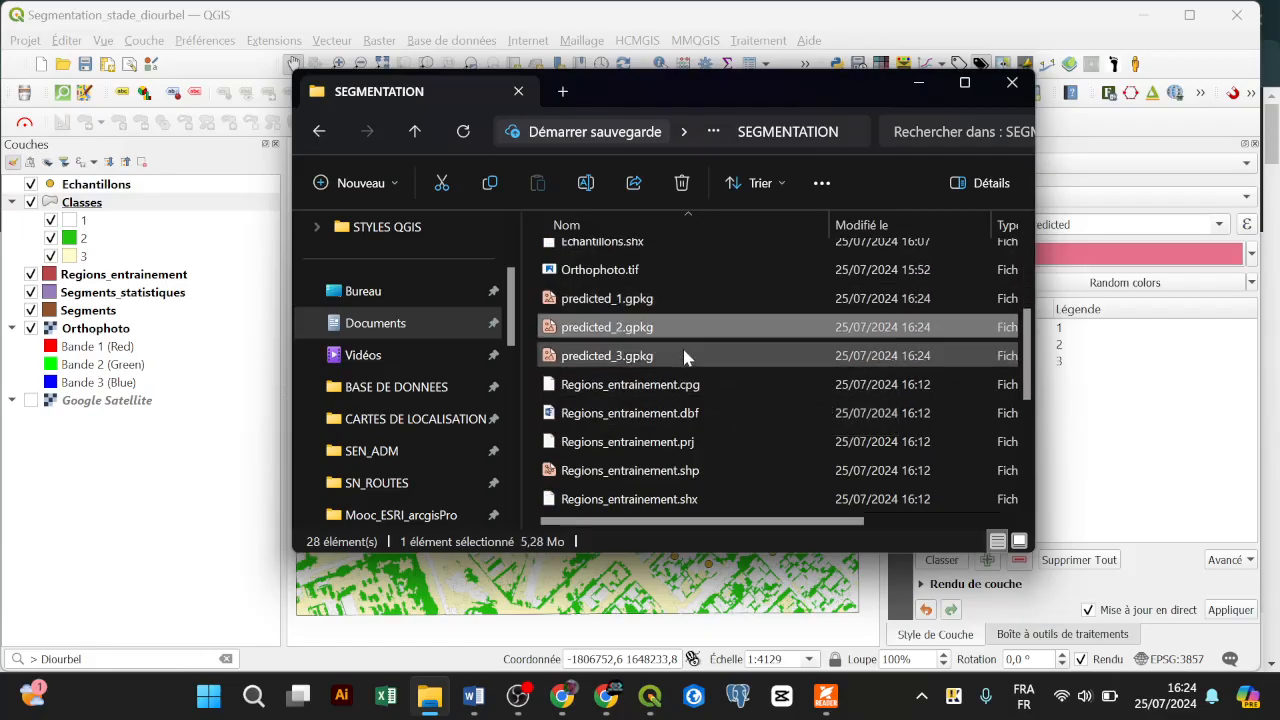
left_click(685, 356)
left_click(686, 301, "shift")
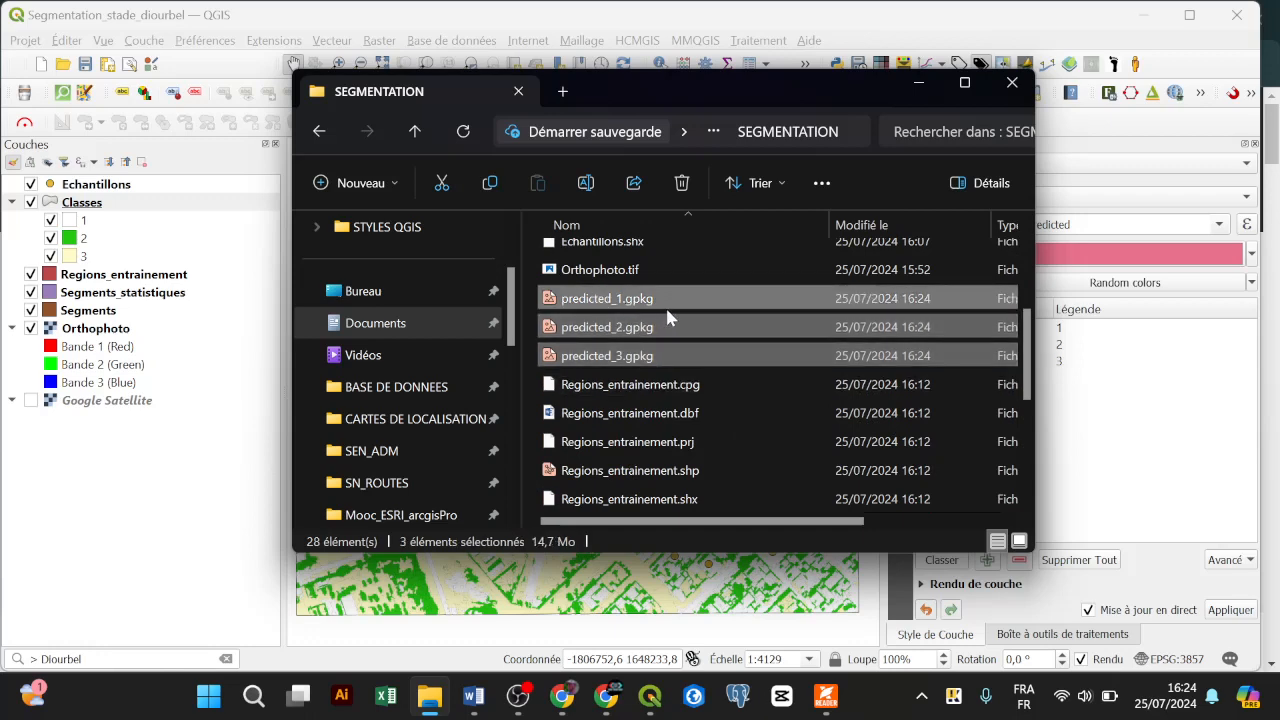
left_click_drag(672, 310, 190, 307)
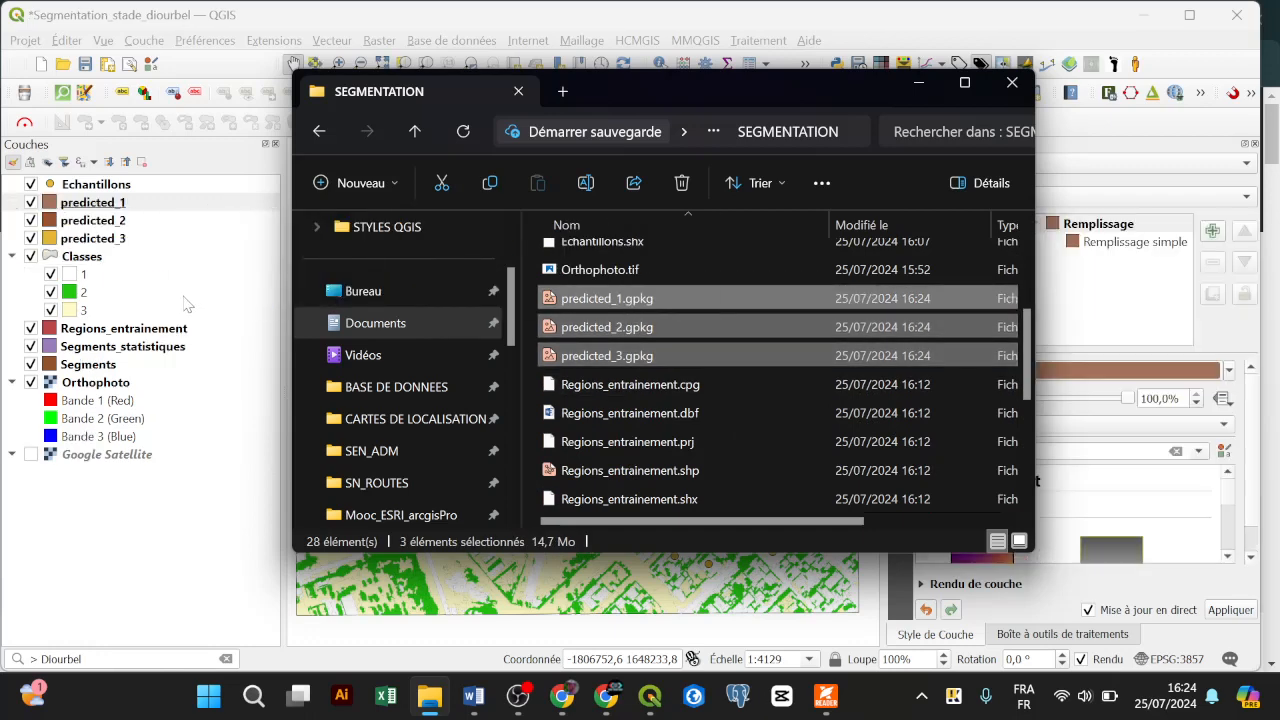
Change the fill color of the predicted_1 layer to white
left_click(135, 205)
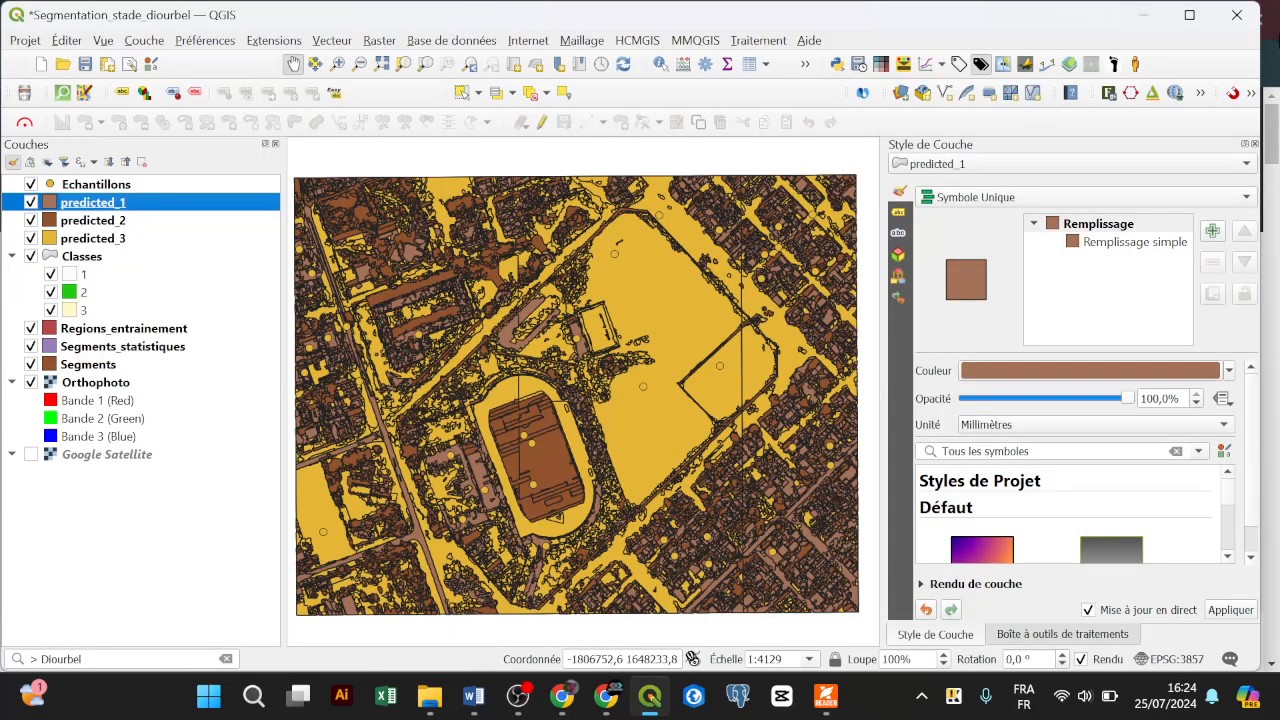
left_click(1228, 370)
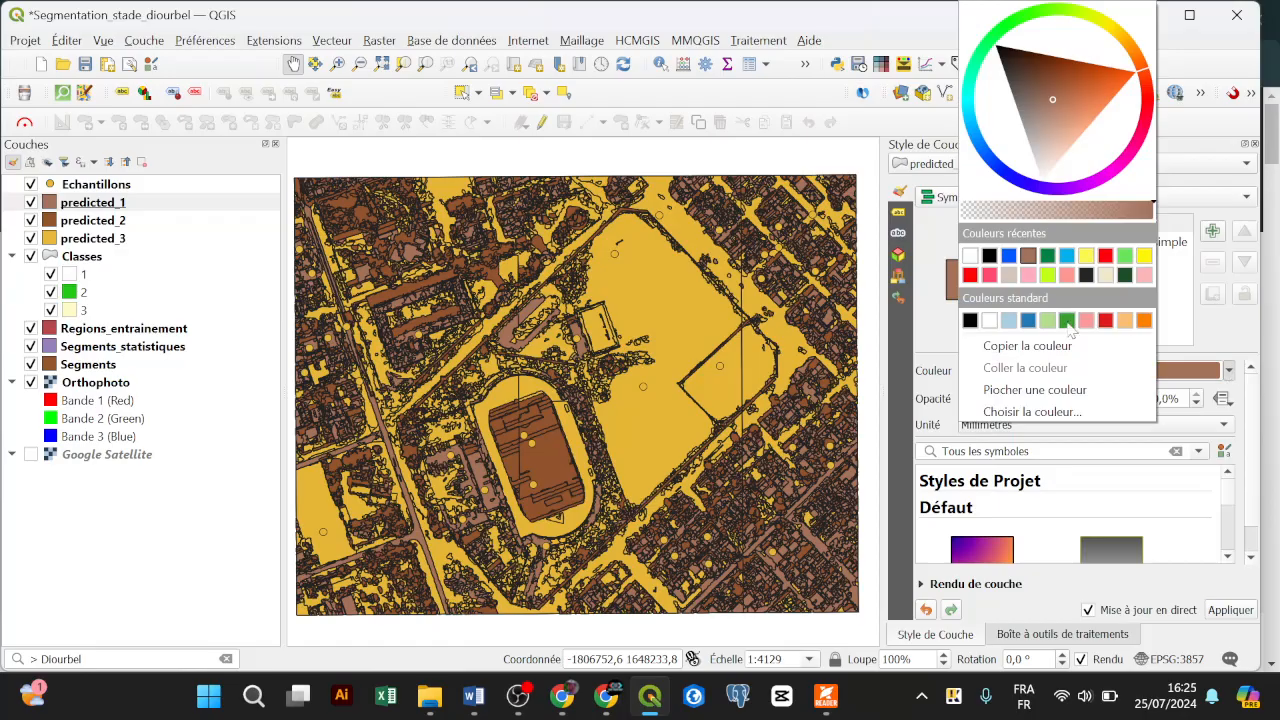
left_click(988, 321)
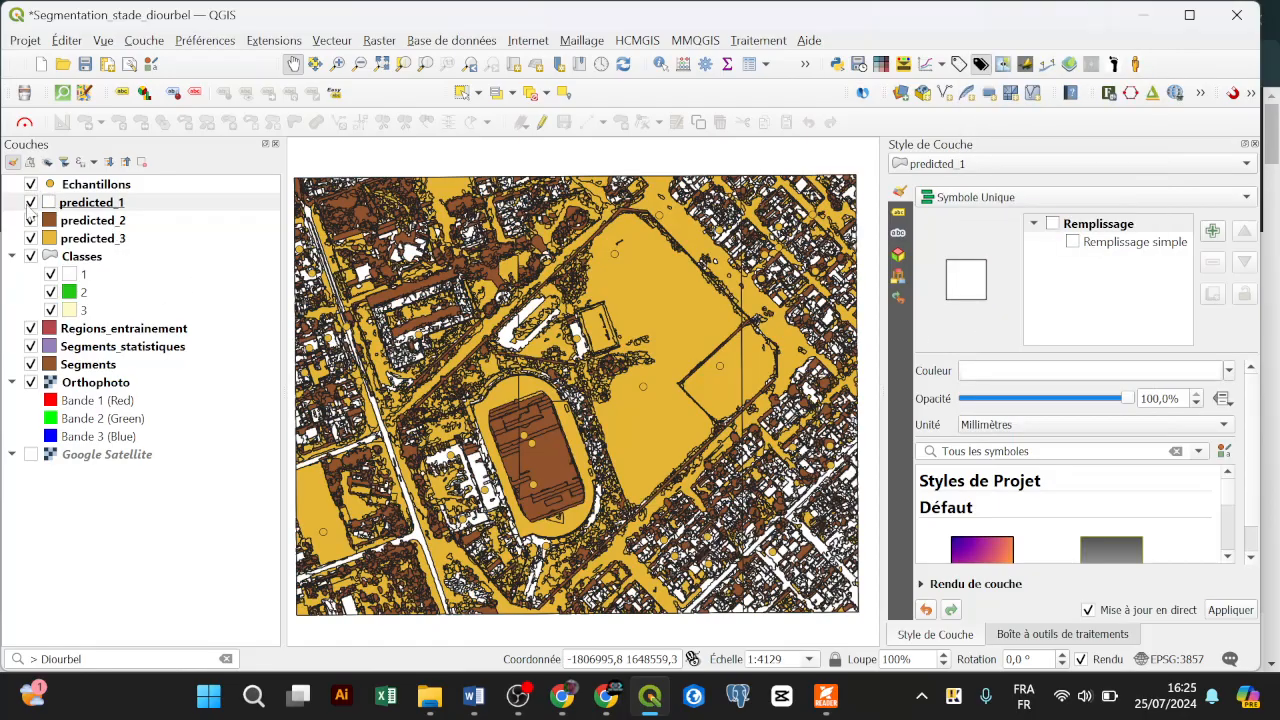
Hide the predicted_1, predicted_2 and predicted_3 layers on the map
left_click(31, 202)
left_click(31, 220)
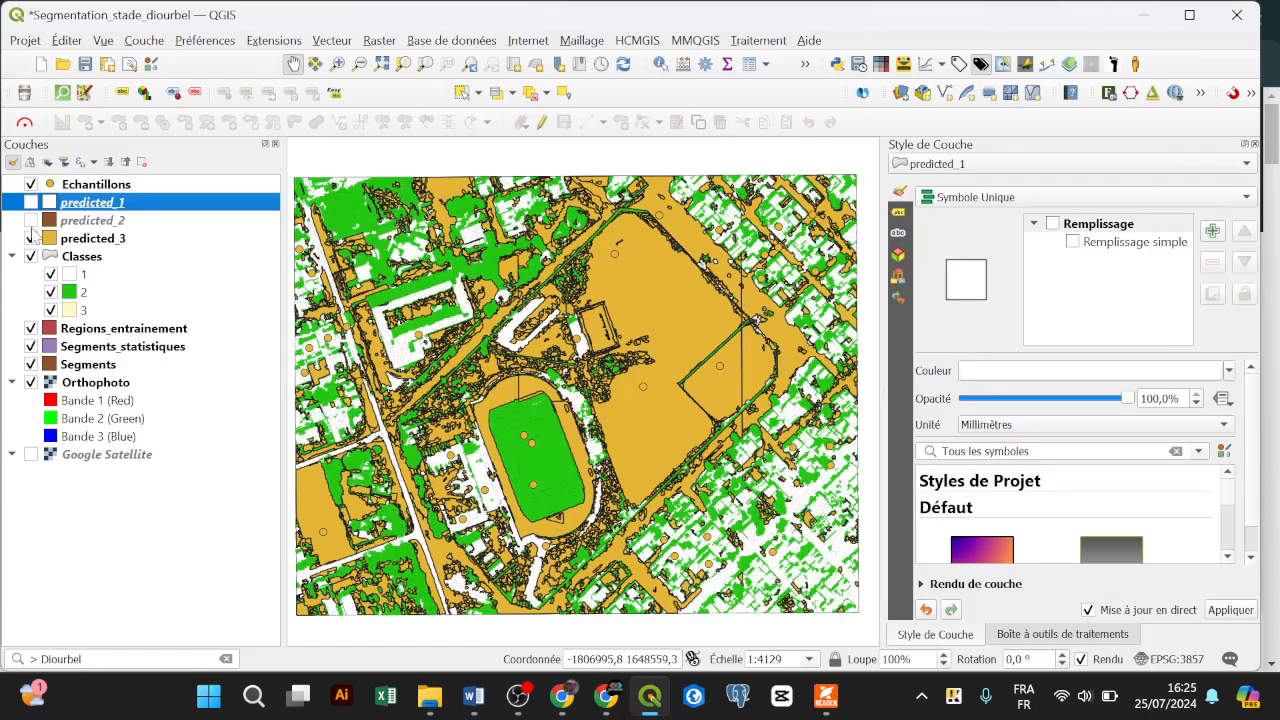
left_click(31, 238)
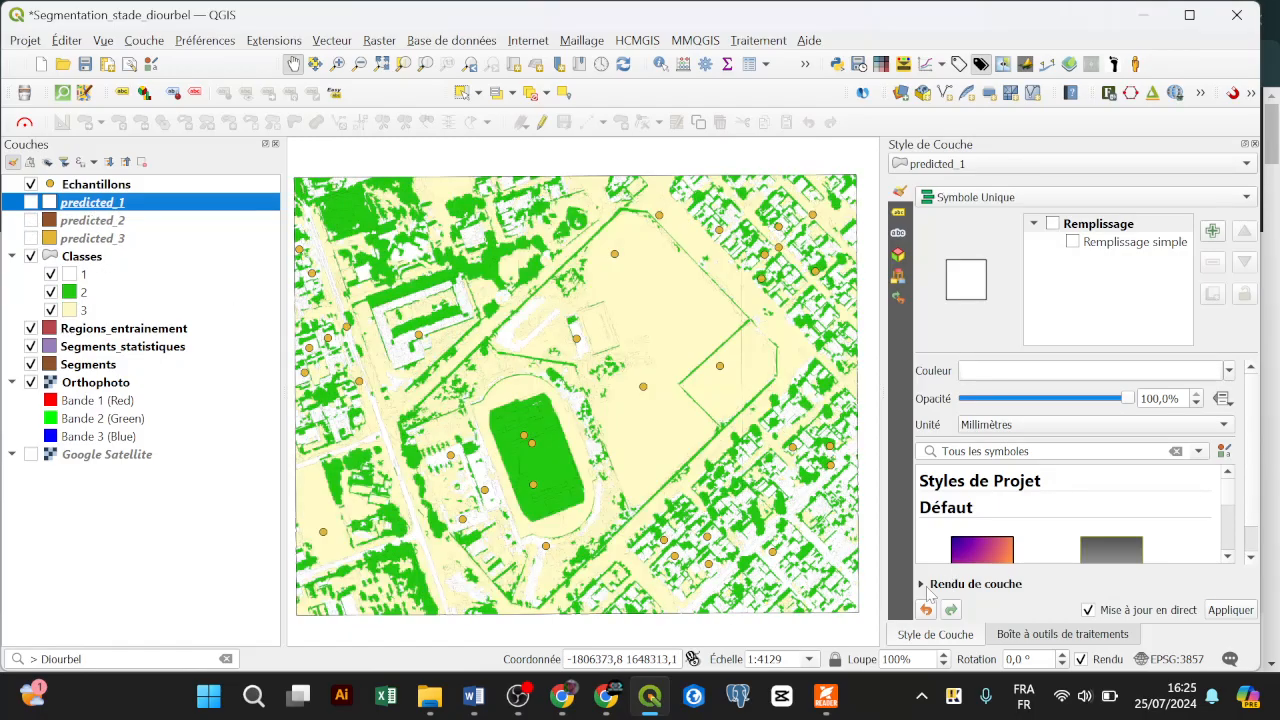
Read the section on calculating land-cover percentages in the Chapitre 5 PDF in Foxit Reader, and return to QGIS
left_click(825, 695)
scroll(647, 366, "down", 5)
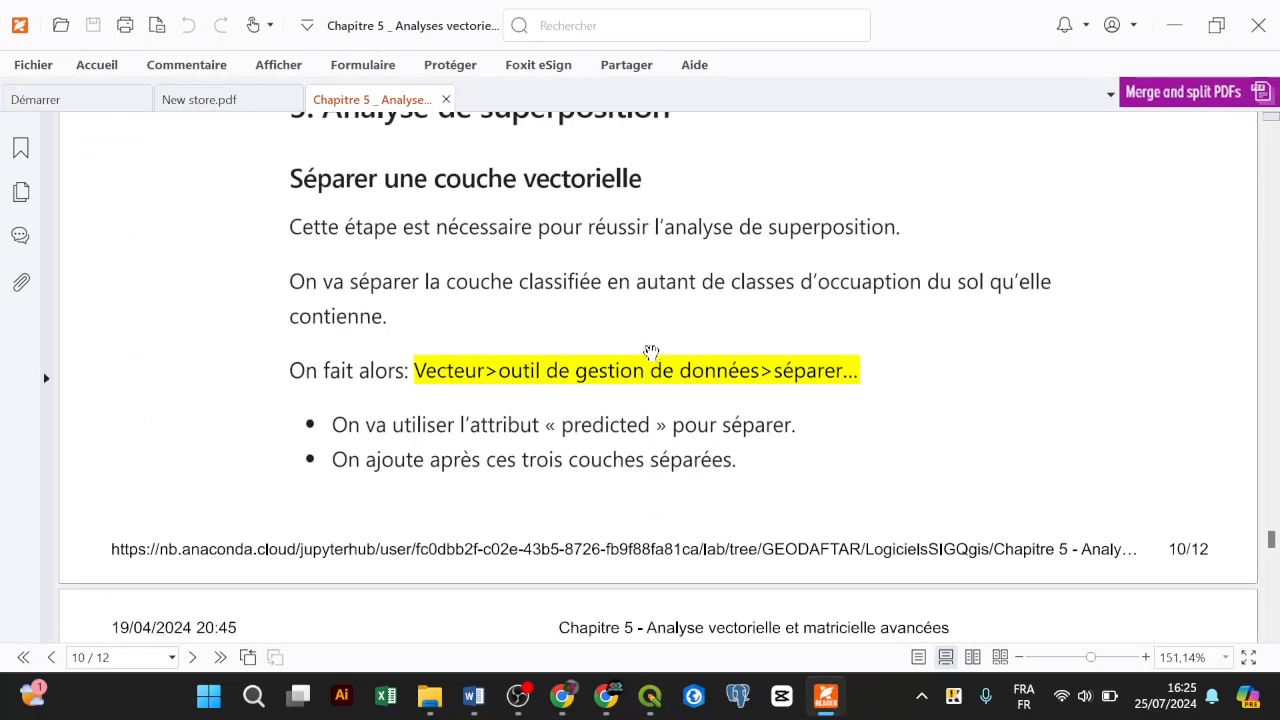
scroll(645, 345, "up", 2)
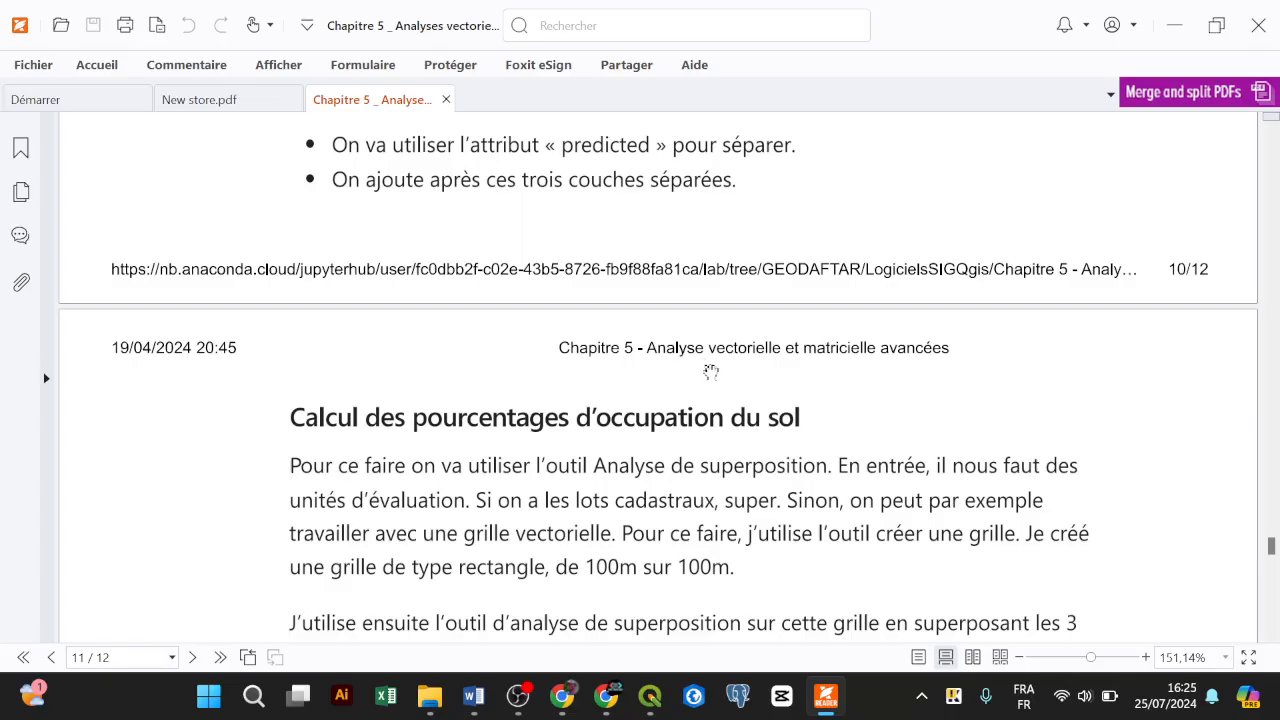
scroll(705, 372, "down", 1)
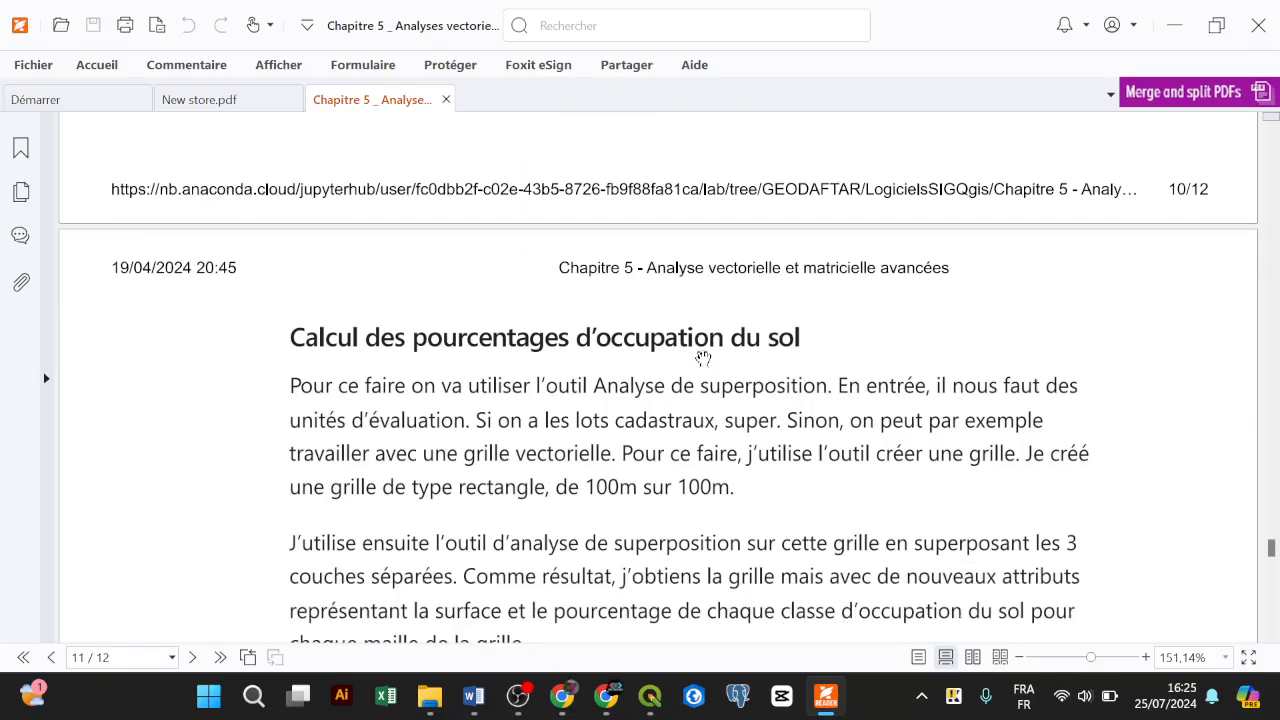
scroll(704, 357, "down", 1)
scroll(703, 357, "down", 1)
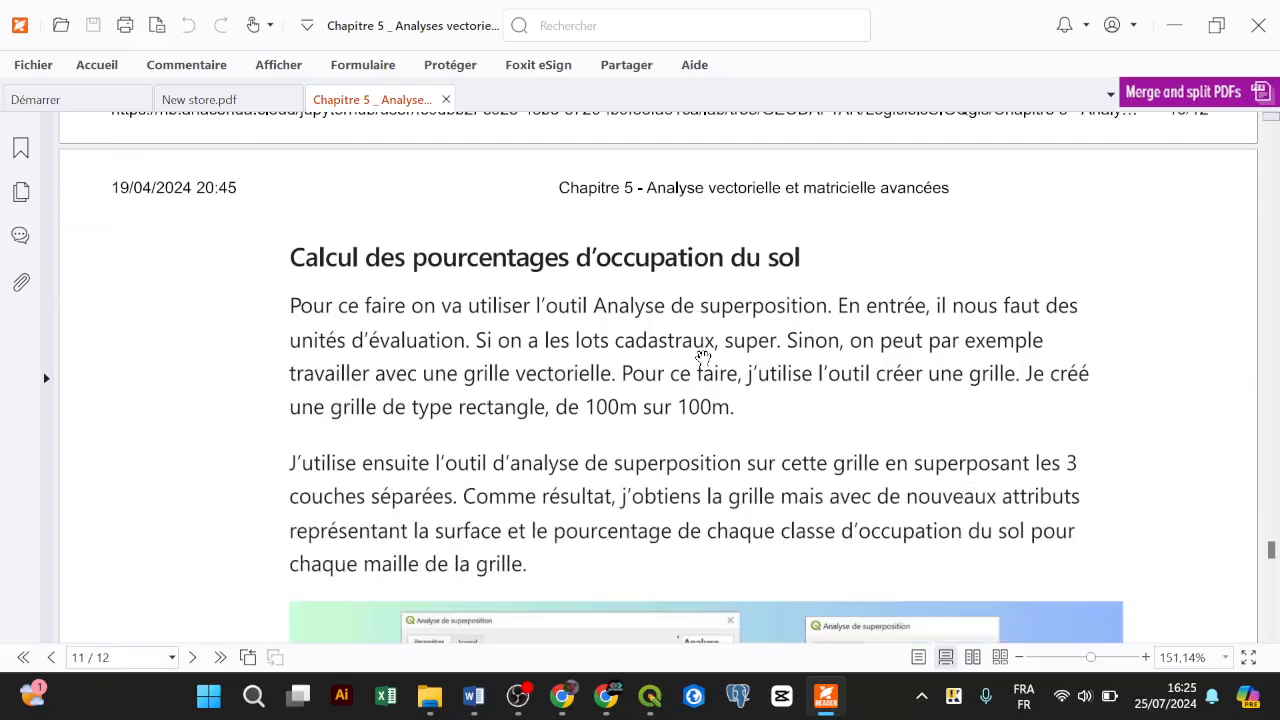
scroll(598, 255, "down", 2)
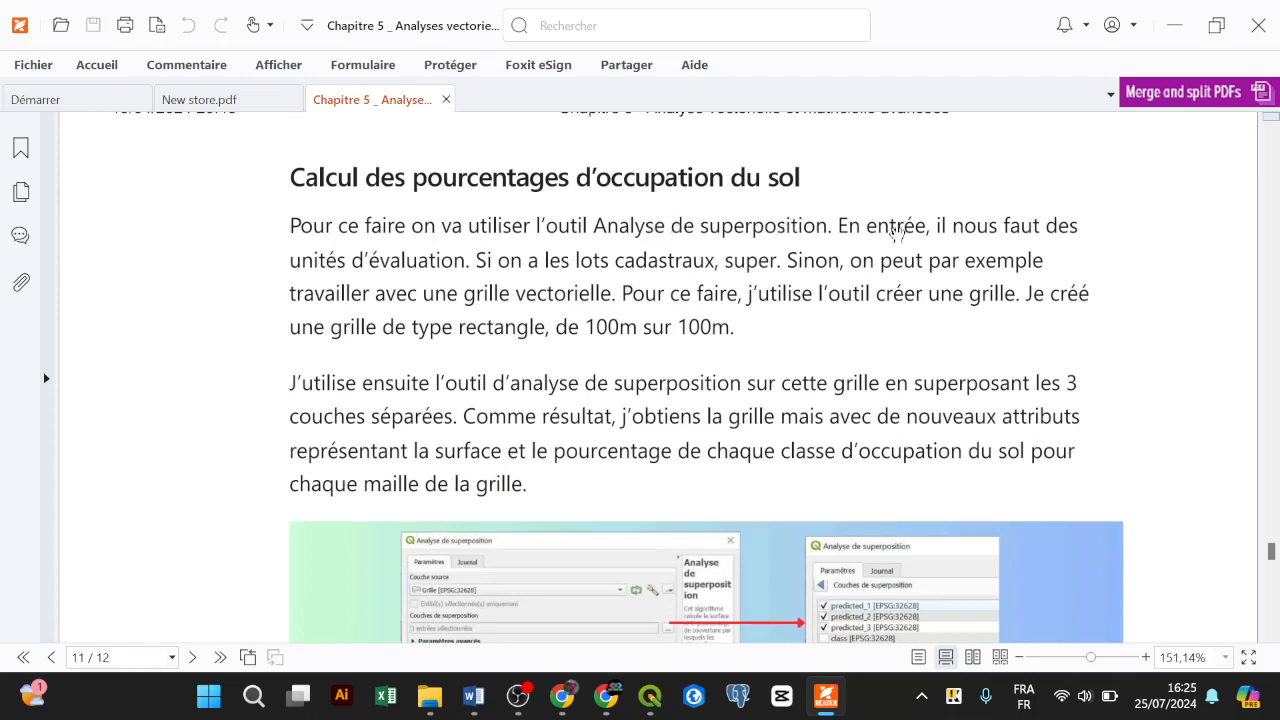
scroll(898, 229, "down", 2)
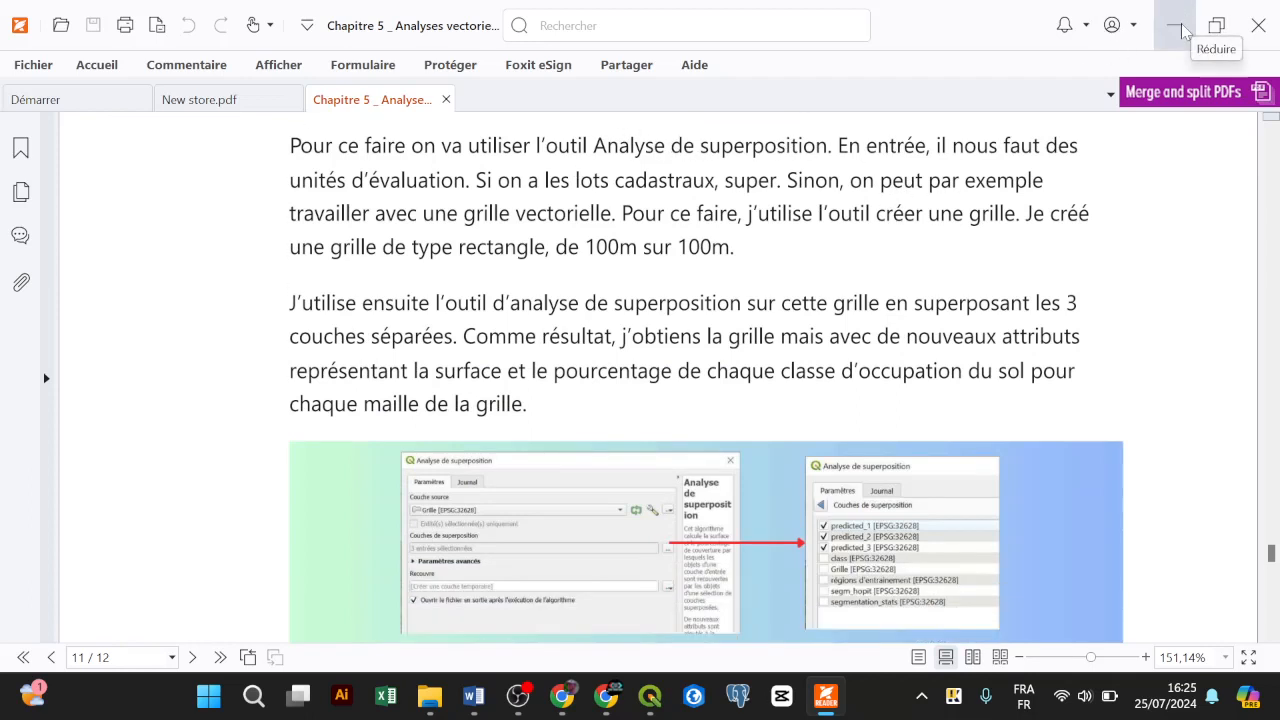
scroll(621, 218, "down", 2)
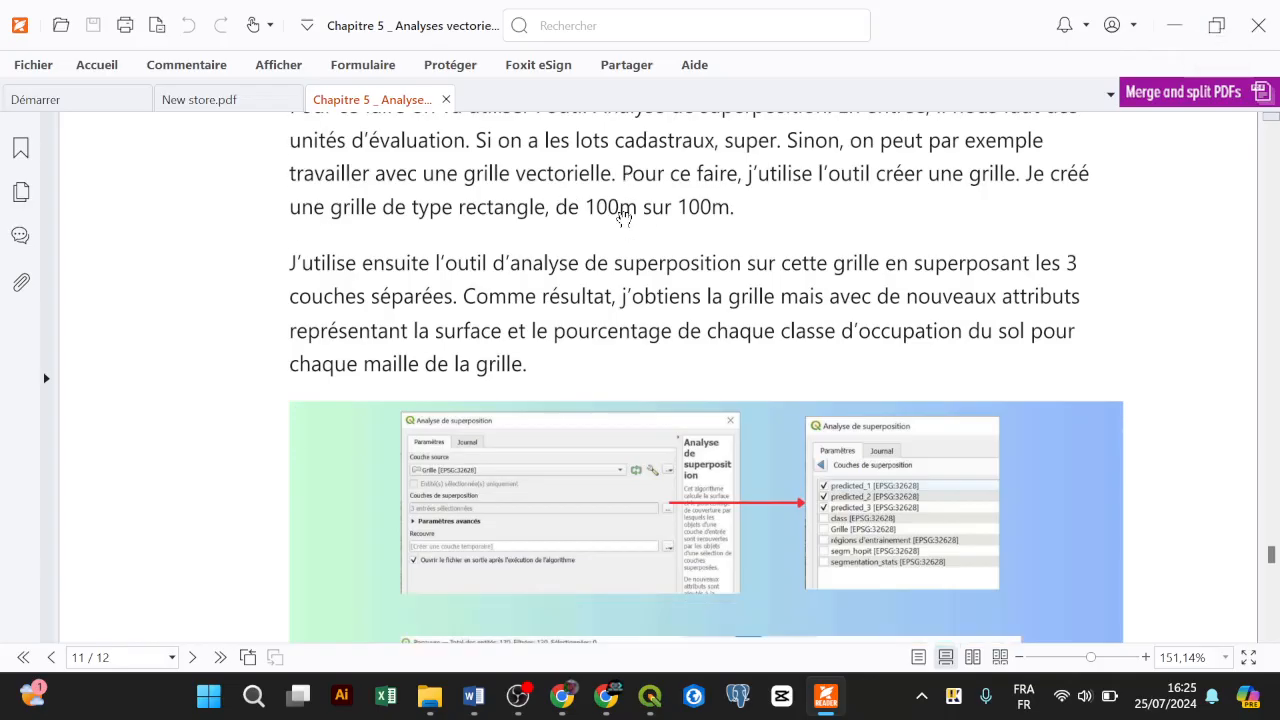
scroll(673, 196, "down", 10)
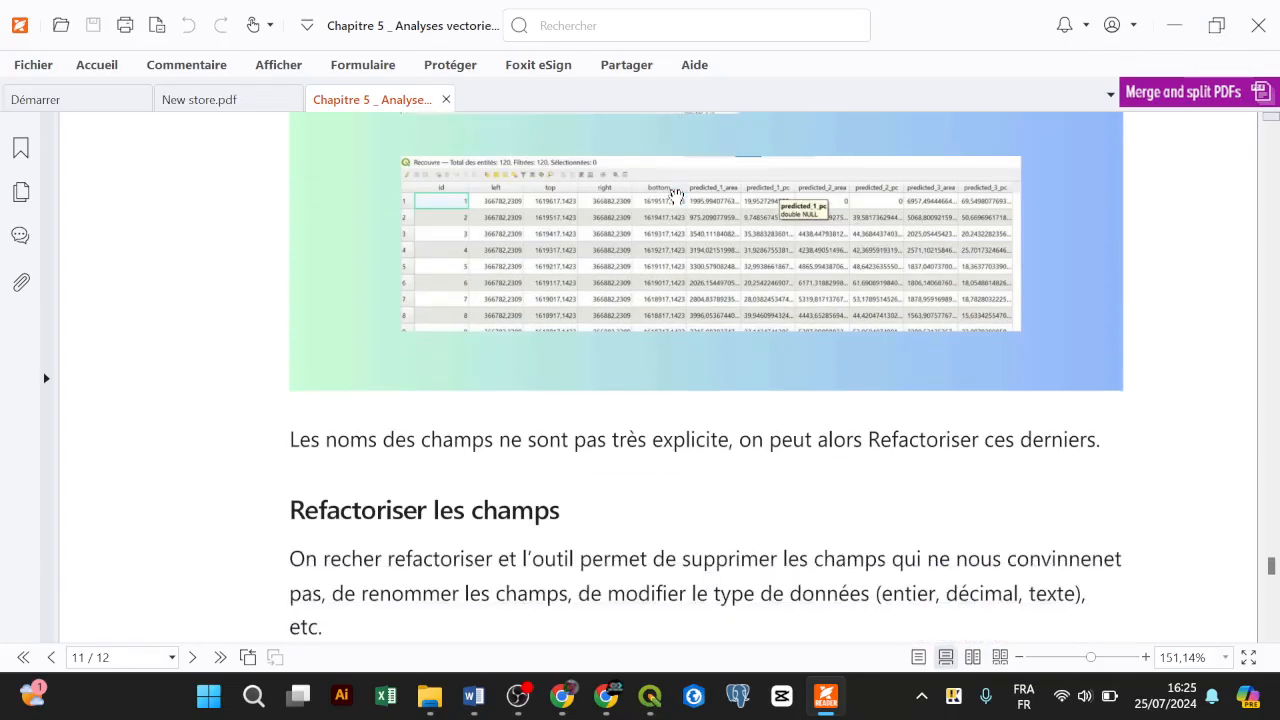
scroll(676, 197, "up", 12)
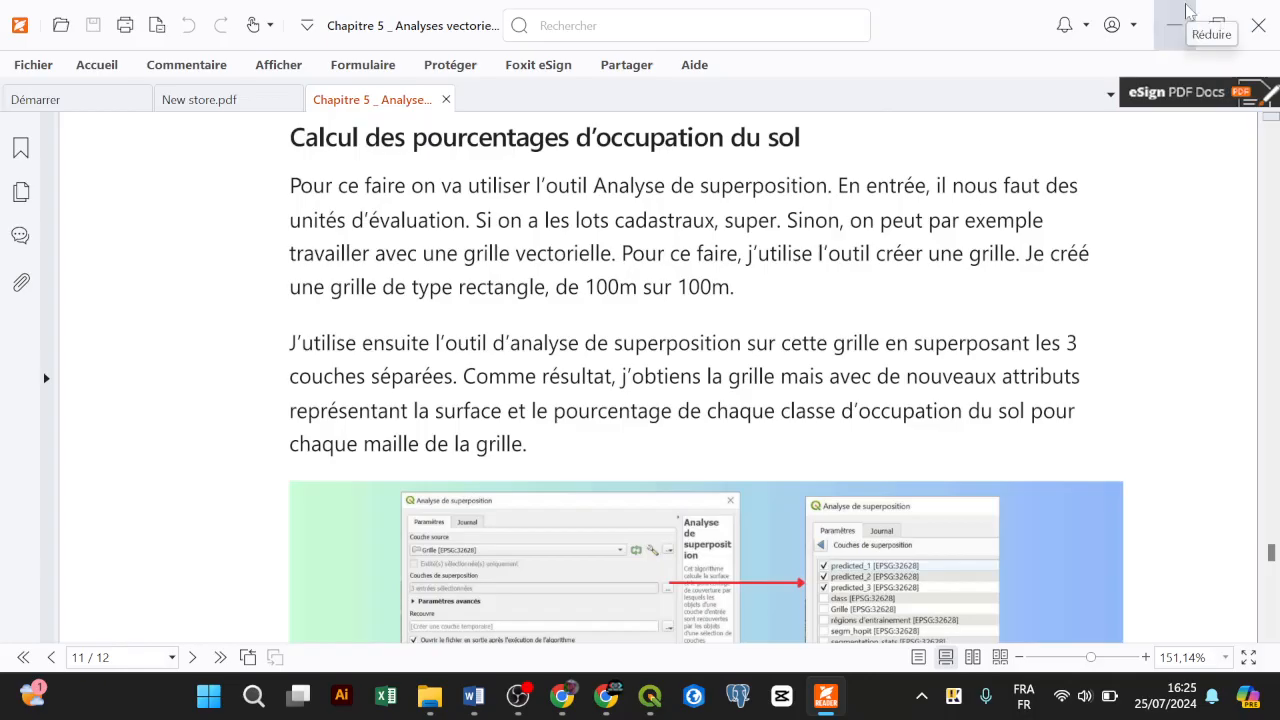
left_click(1174, 25)
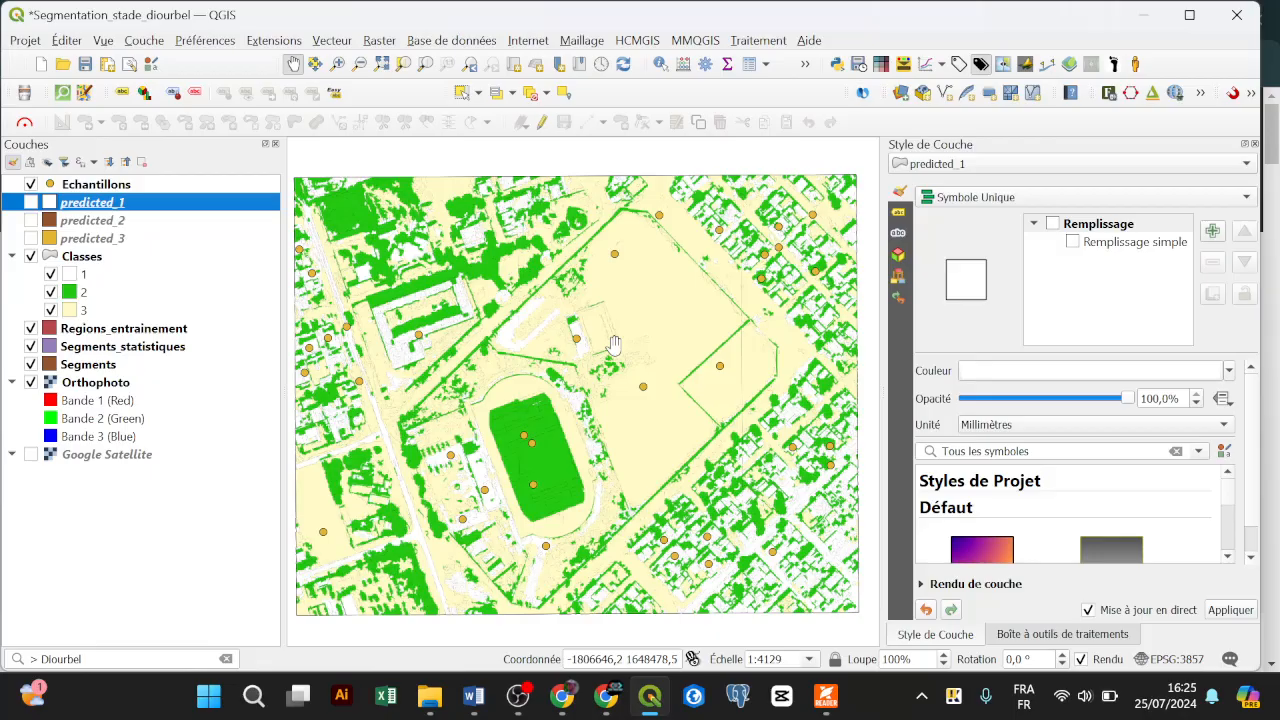
Search the processing toolbox for "grille" and open the Create Grid tool (Créer une grille)
left_click_drag(614, 344, 722, 264)
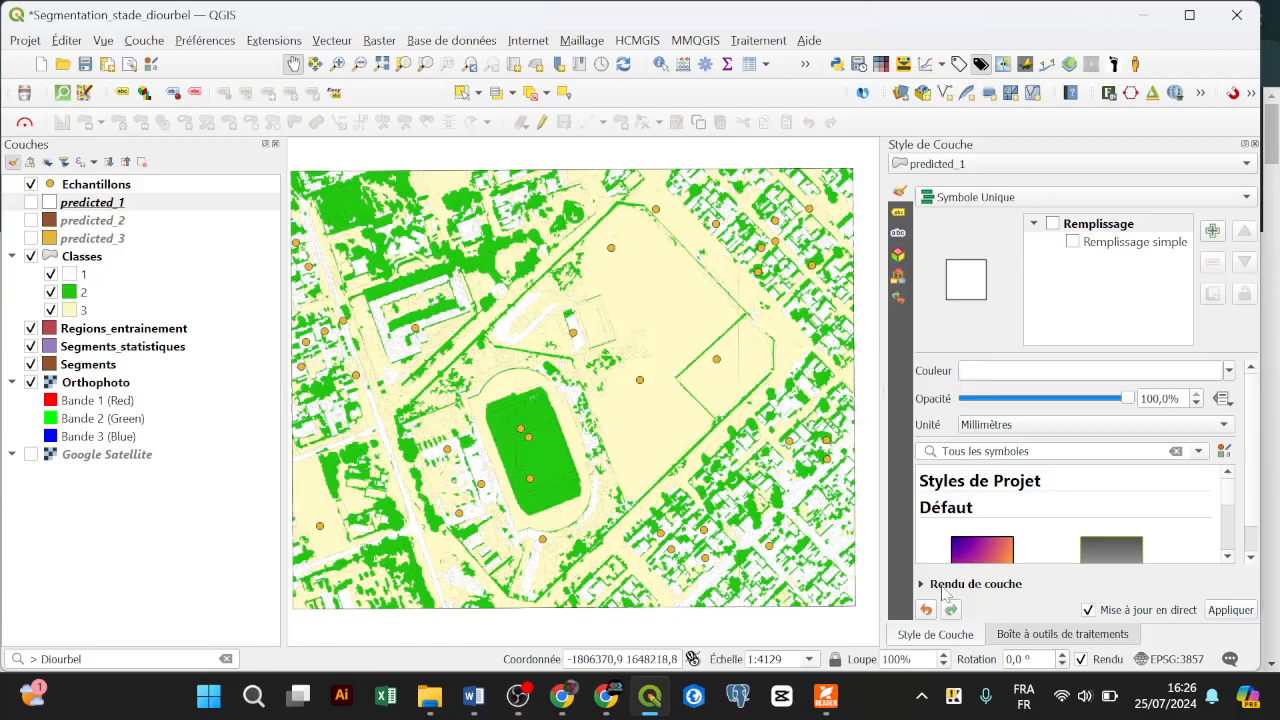
left_click(1037, 634)
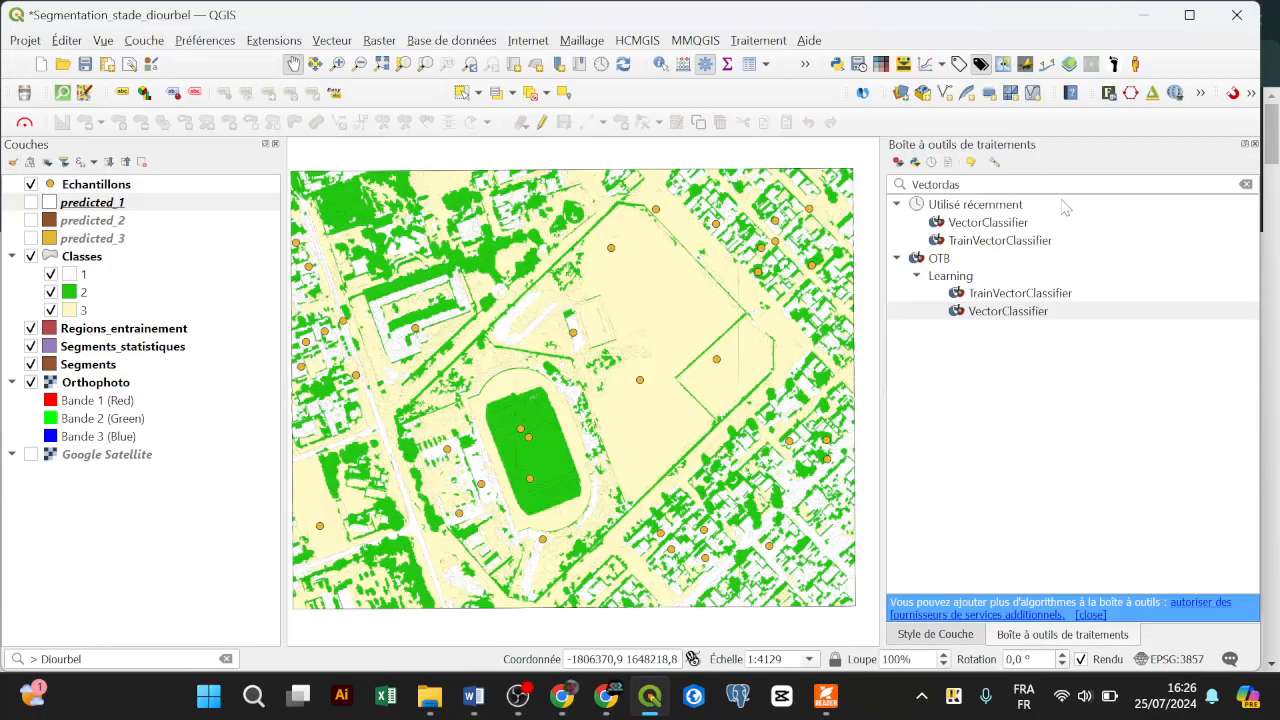
double_click(936, 184)
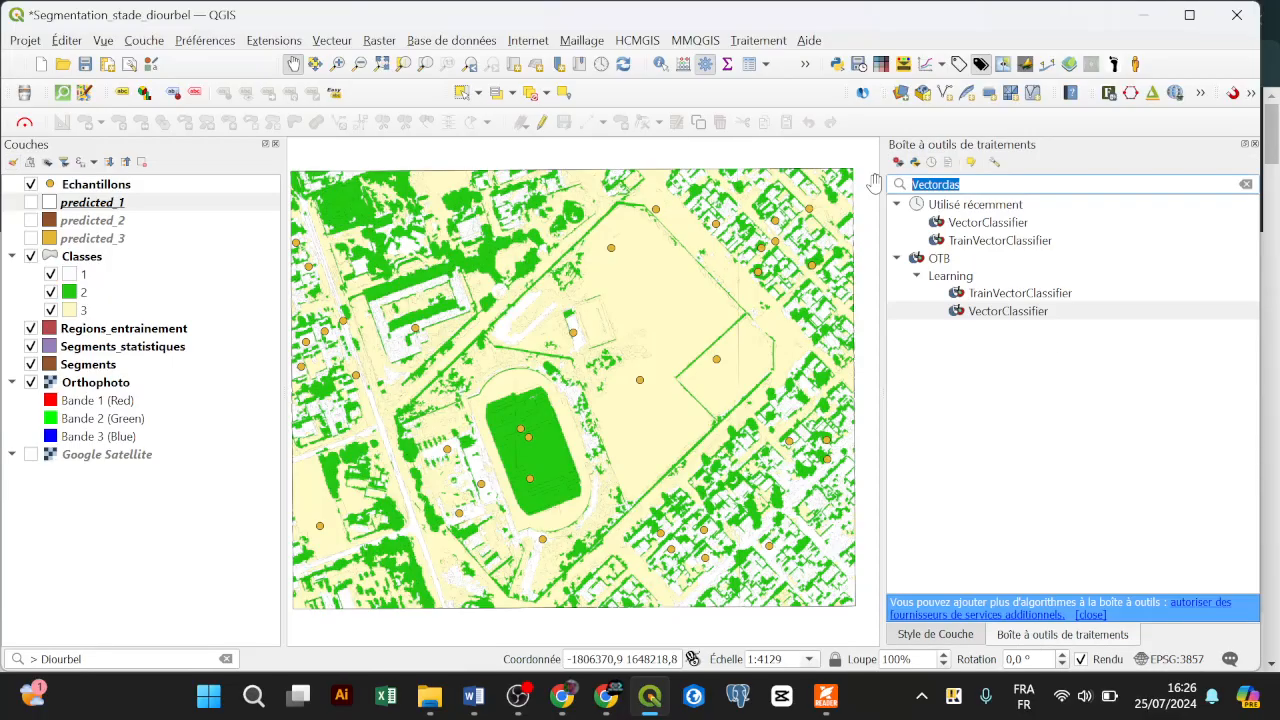
type("grille")
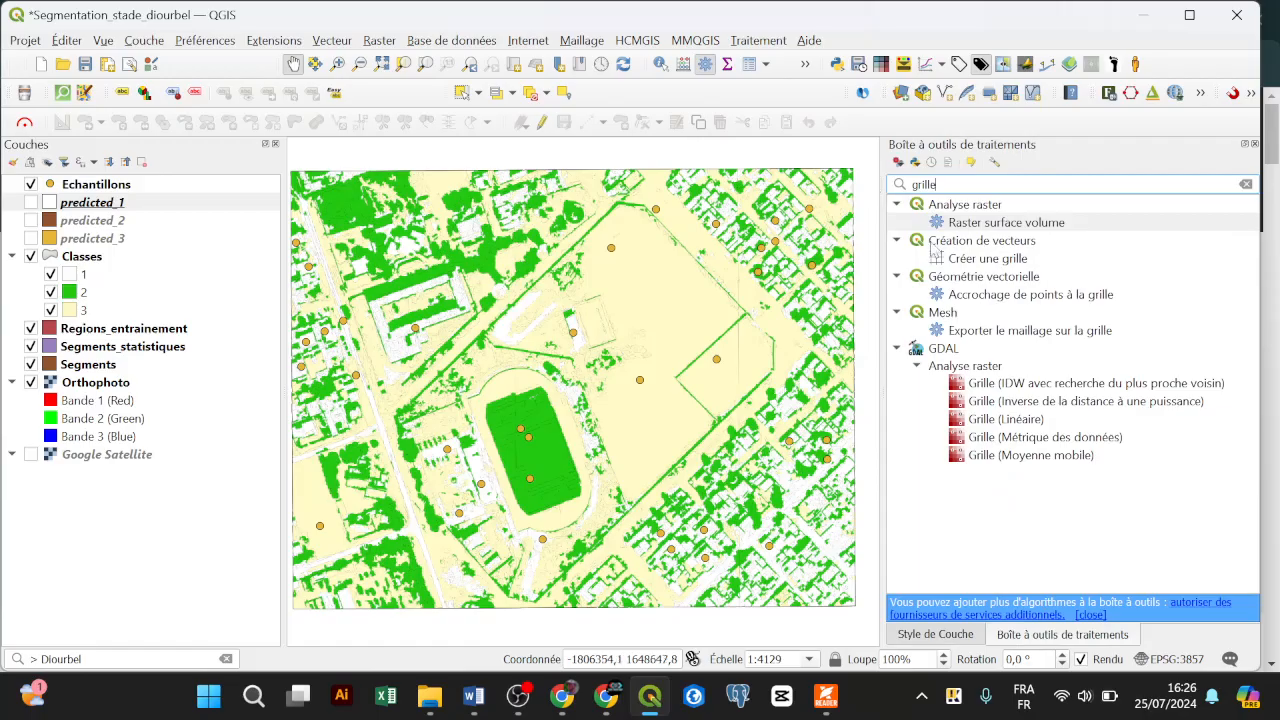
left_click(988, 259)
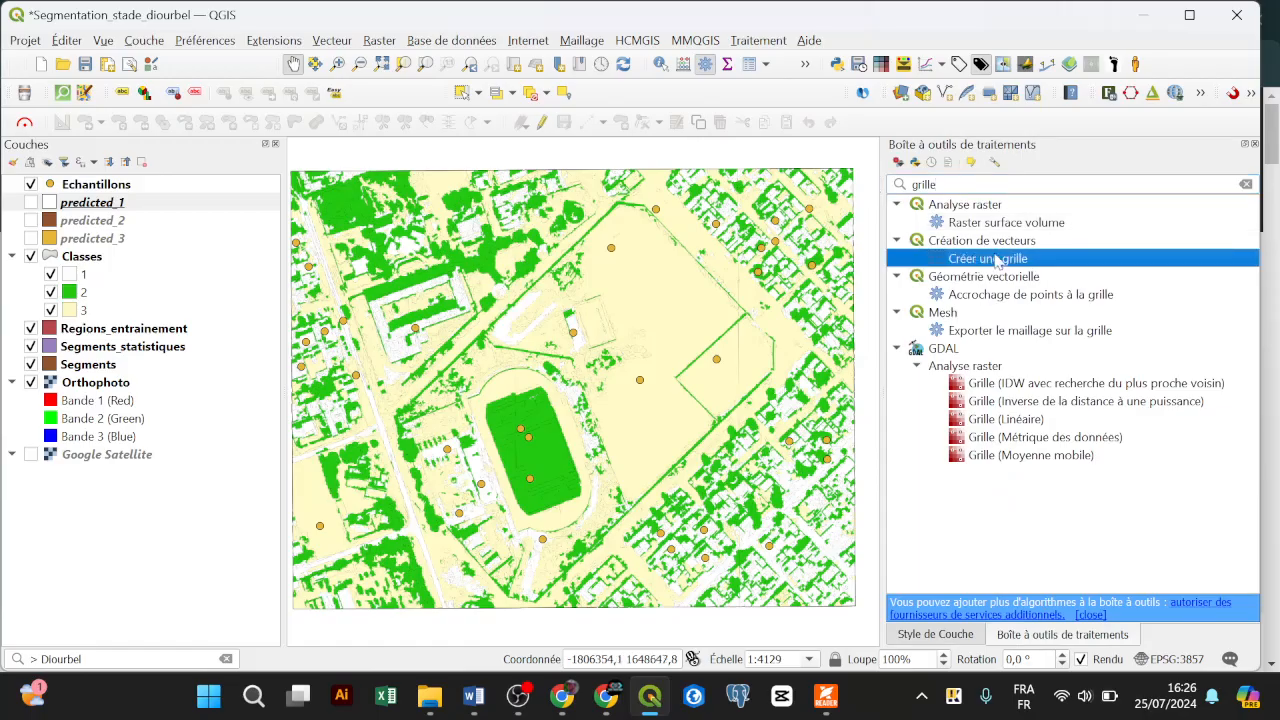
double_click(1055, 265)
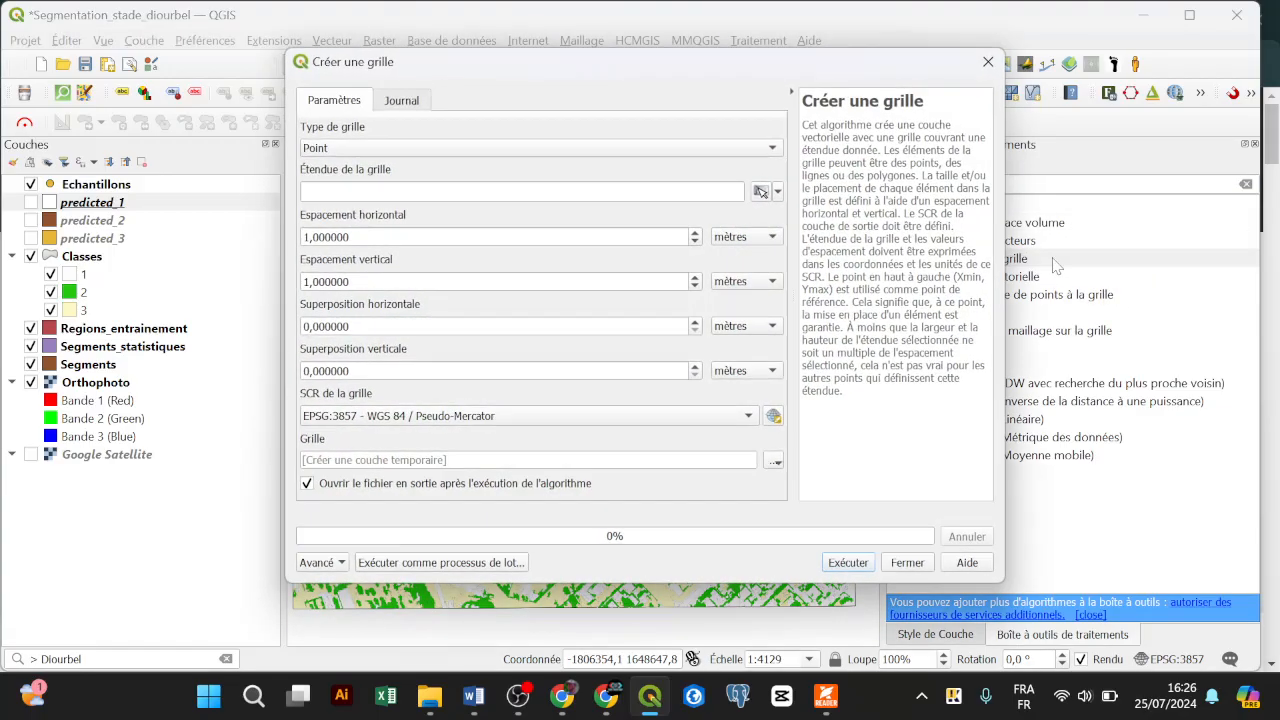
Set the grid type to Rectangle (polygone) and calculate the grid extent from the Classes layer
left_click(314, 152)
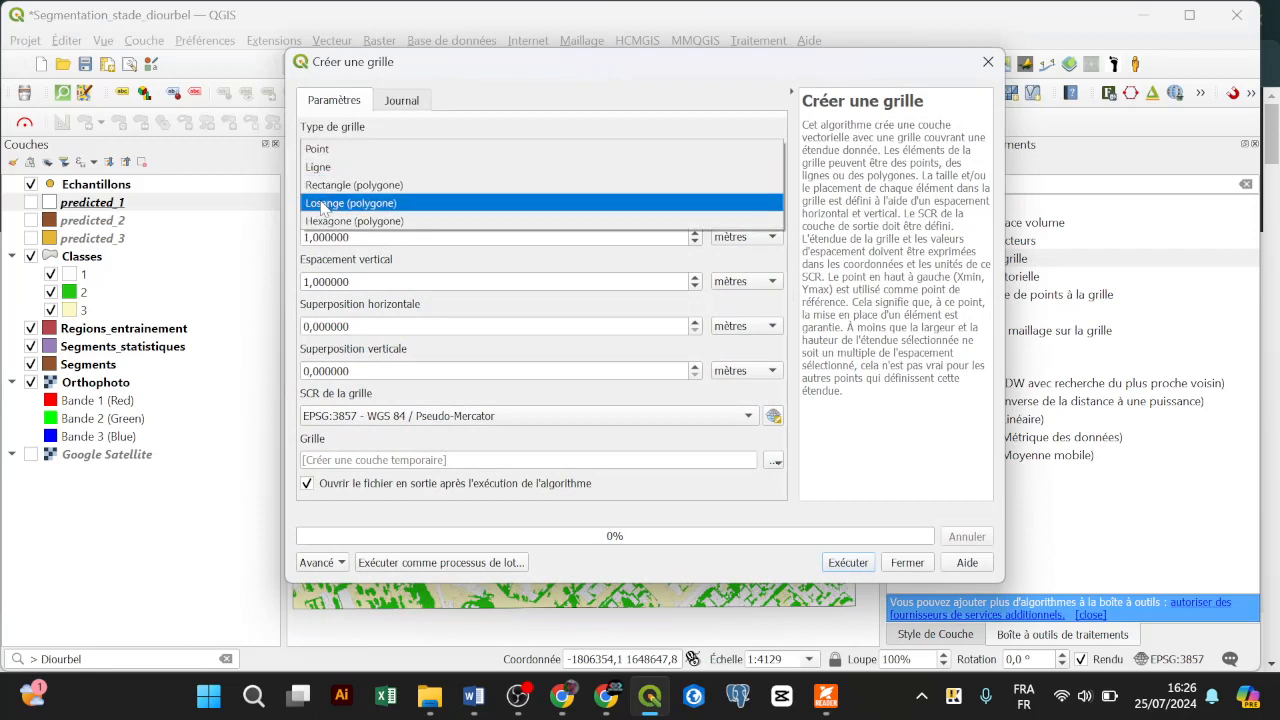
left_click(395, 190)
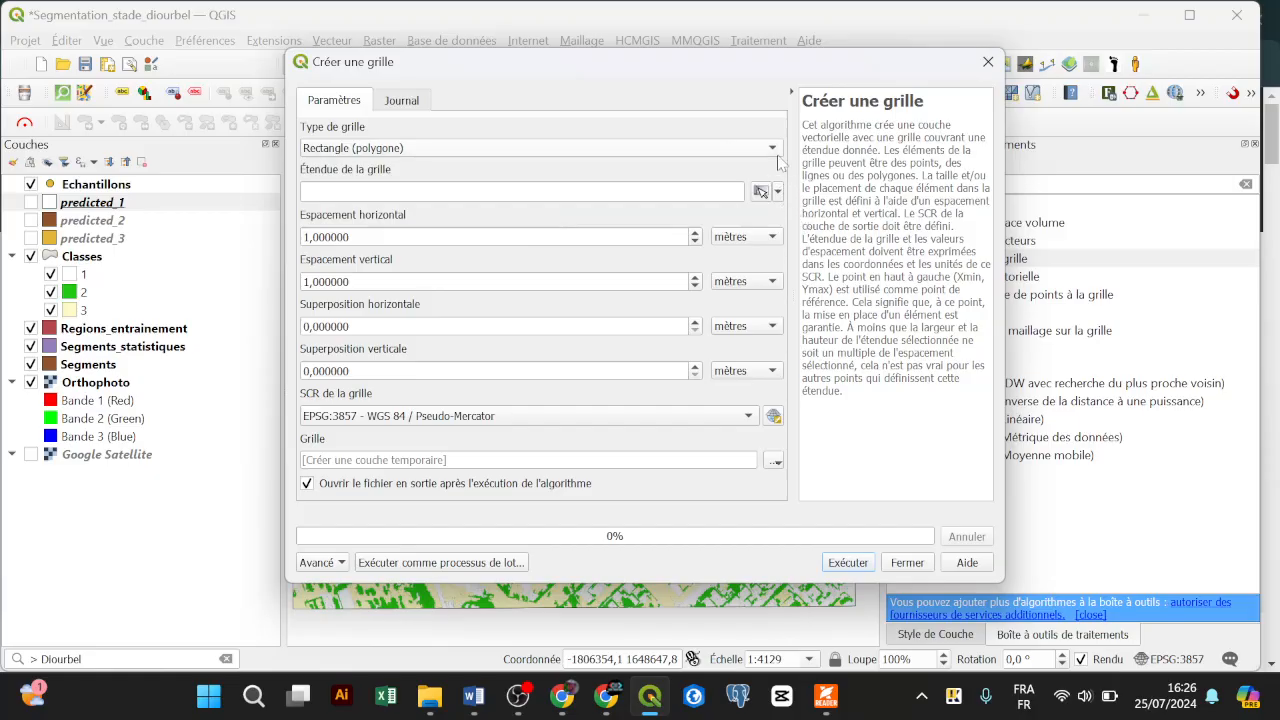
left_click(778, 191)
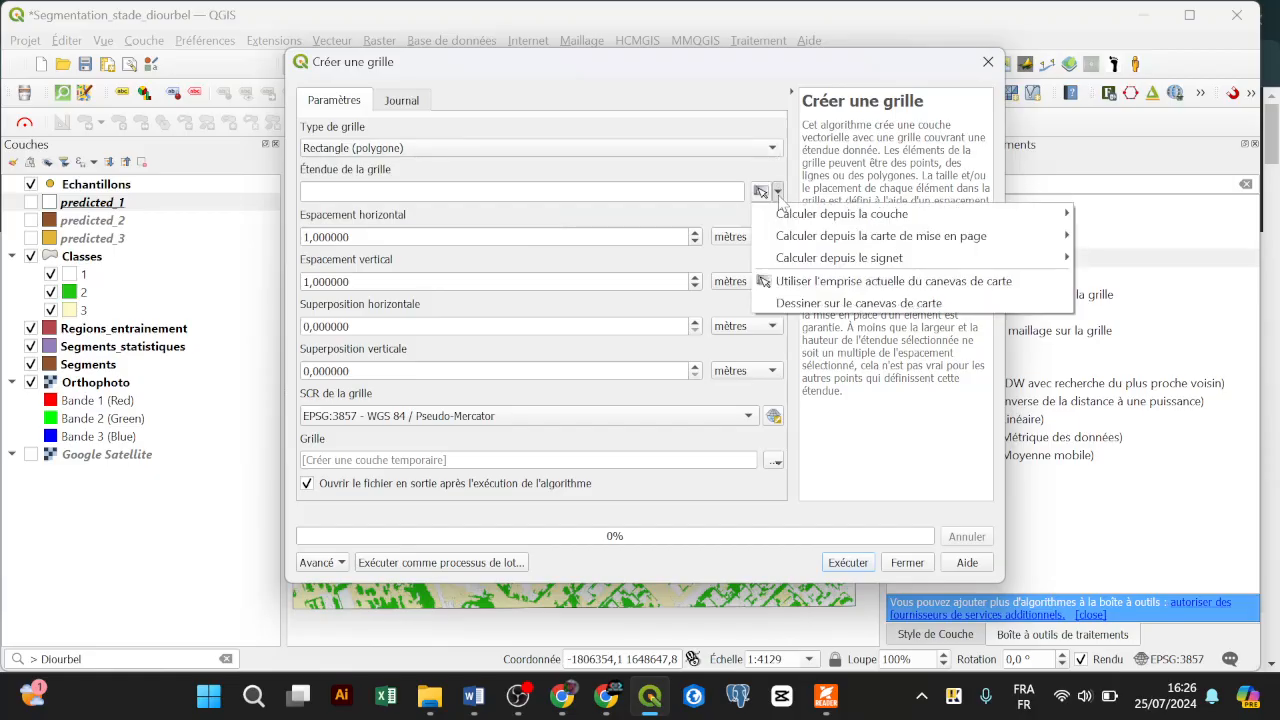
mouse_move(800, 216)
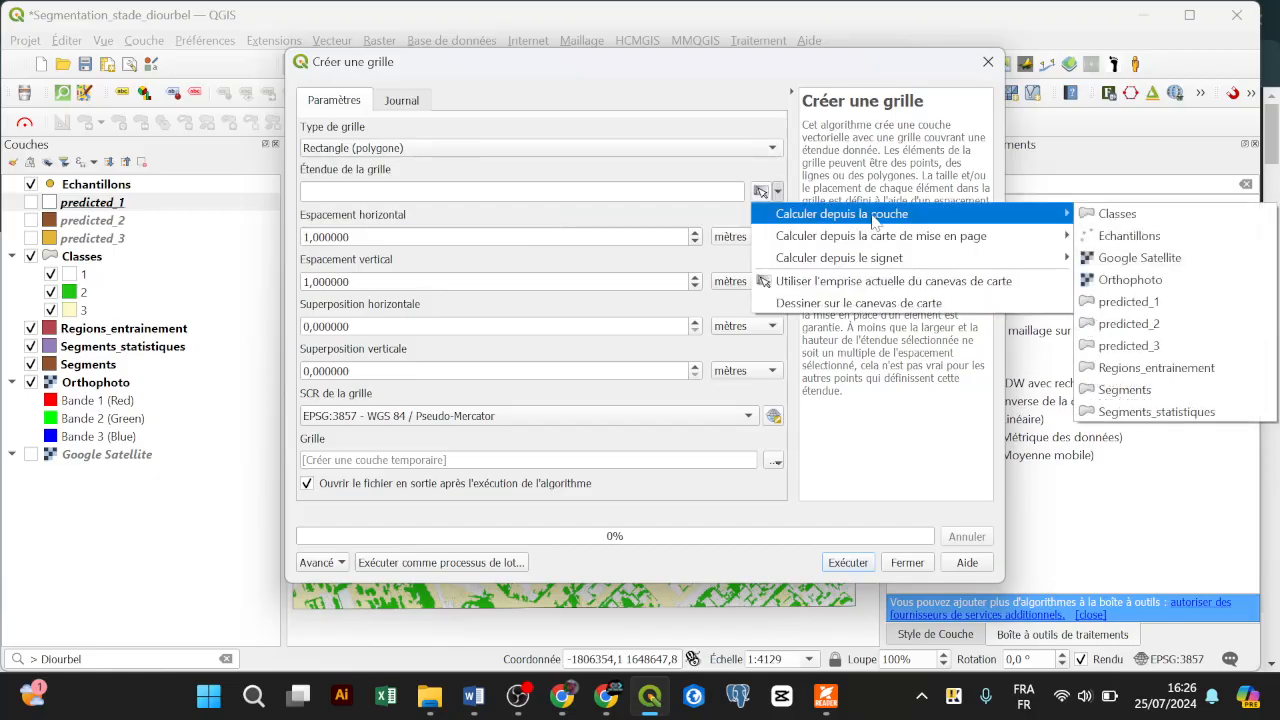
left_click(1101, 213)
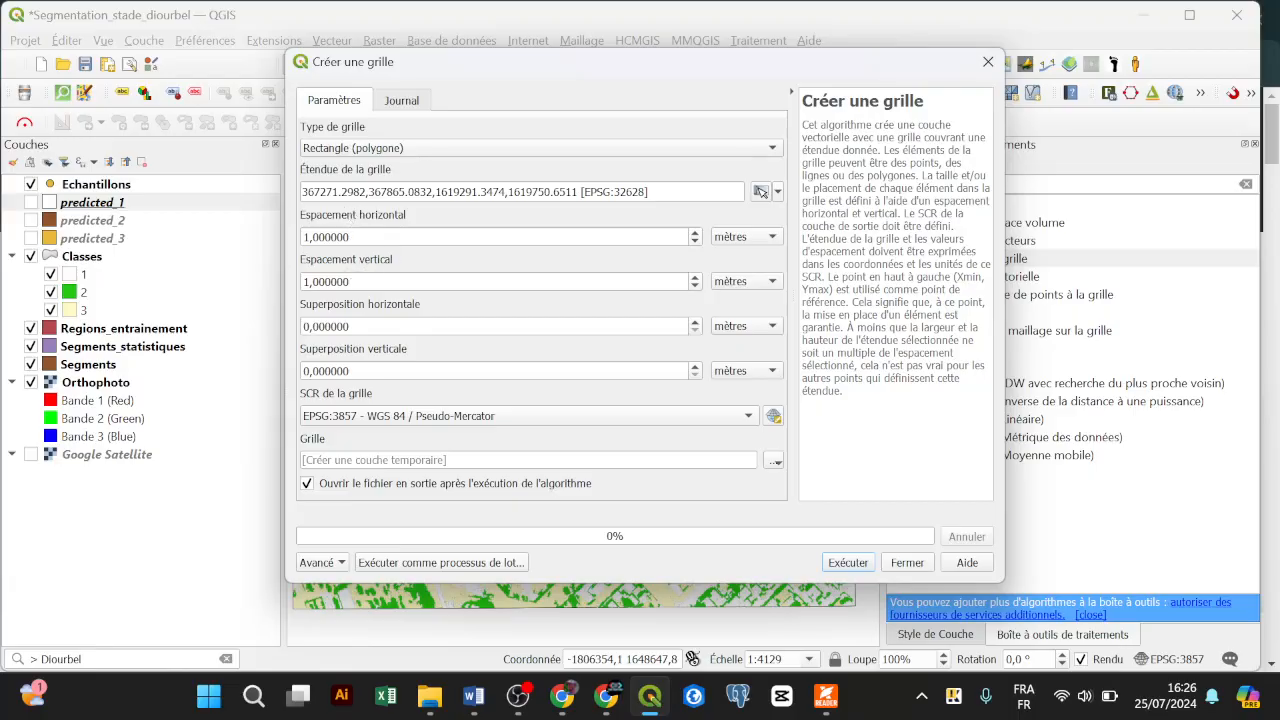
Set the grid's horizontal and vertical spacing to 50 metres each
double_click(346, 237)
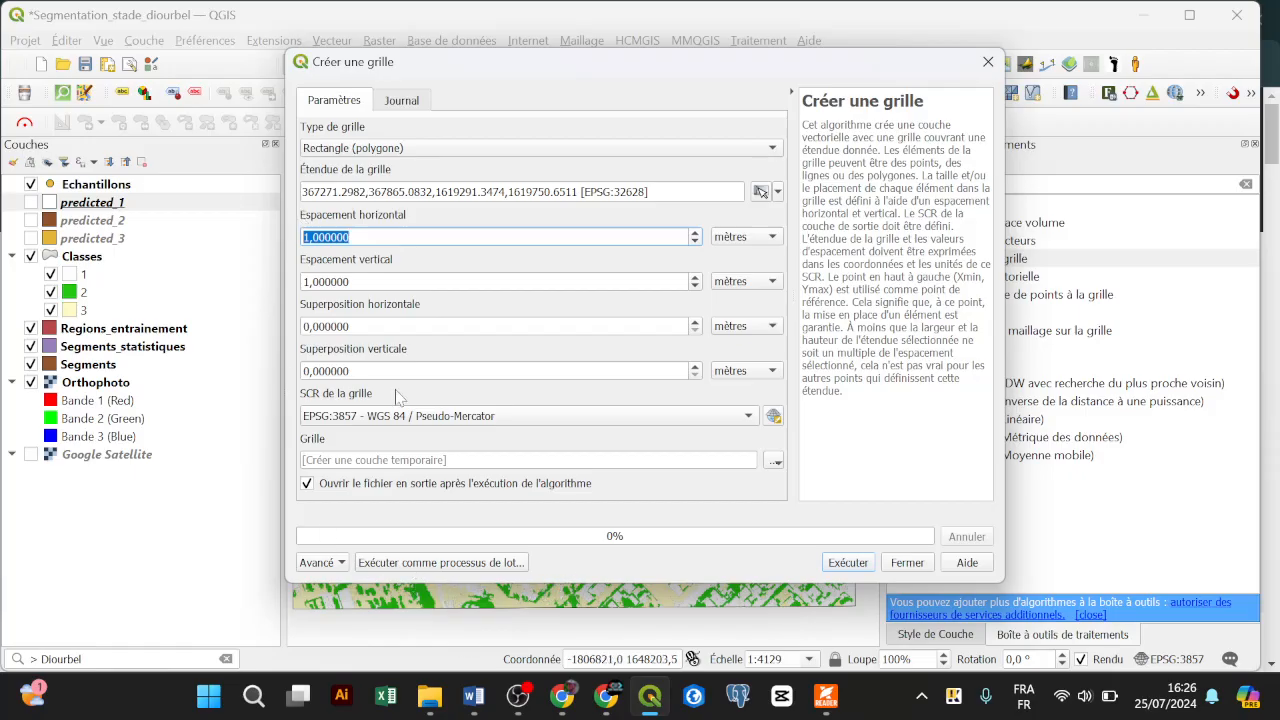
left_click_drag(636, 68, 767, 108)
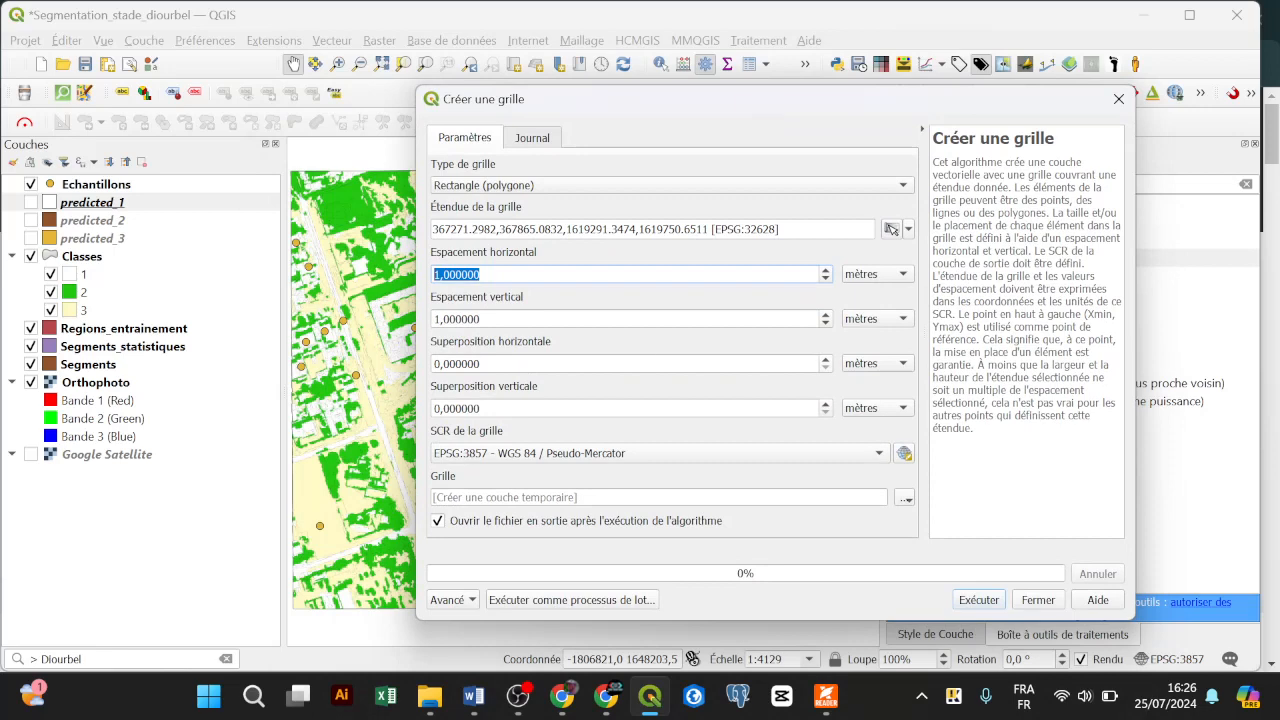
type("50")
key("Tab")
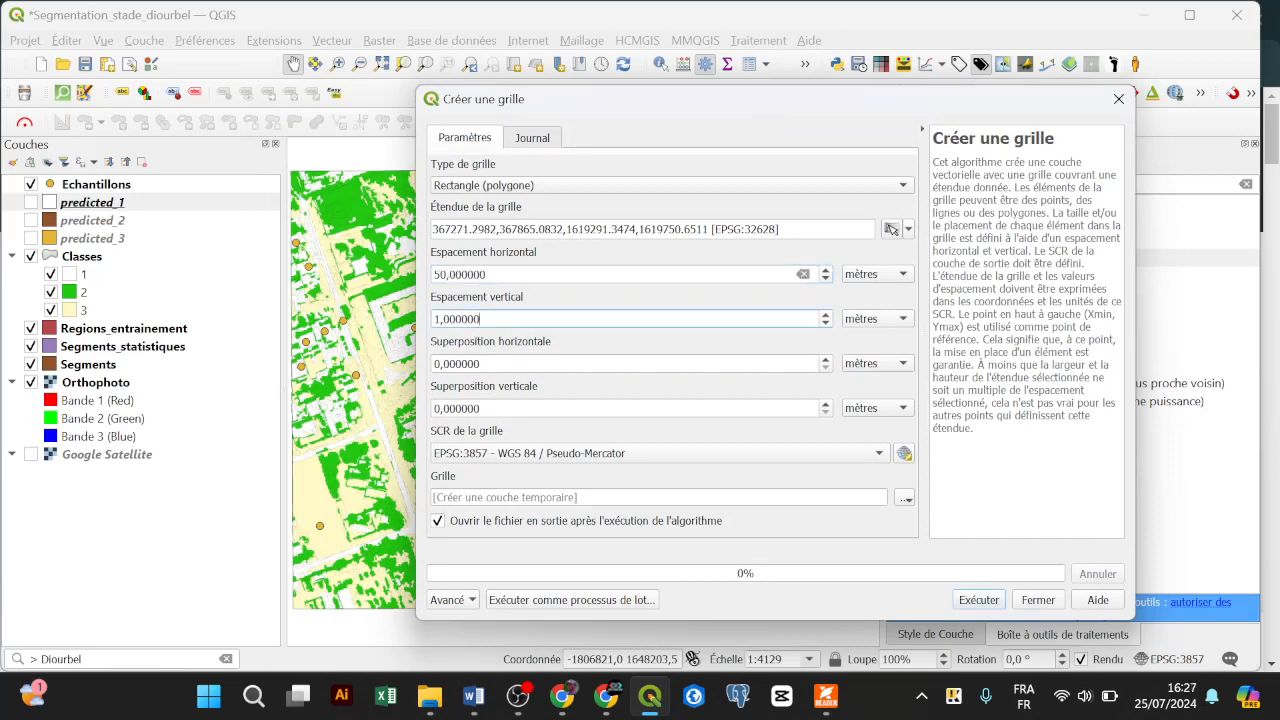
key("ctrl+a")
type("5")
left_click(628, 274)
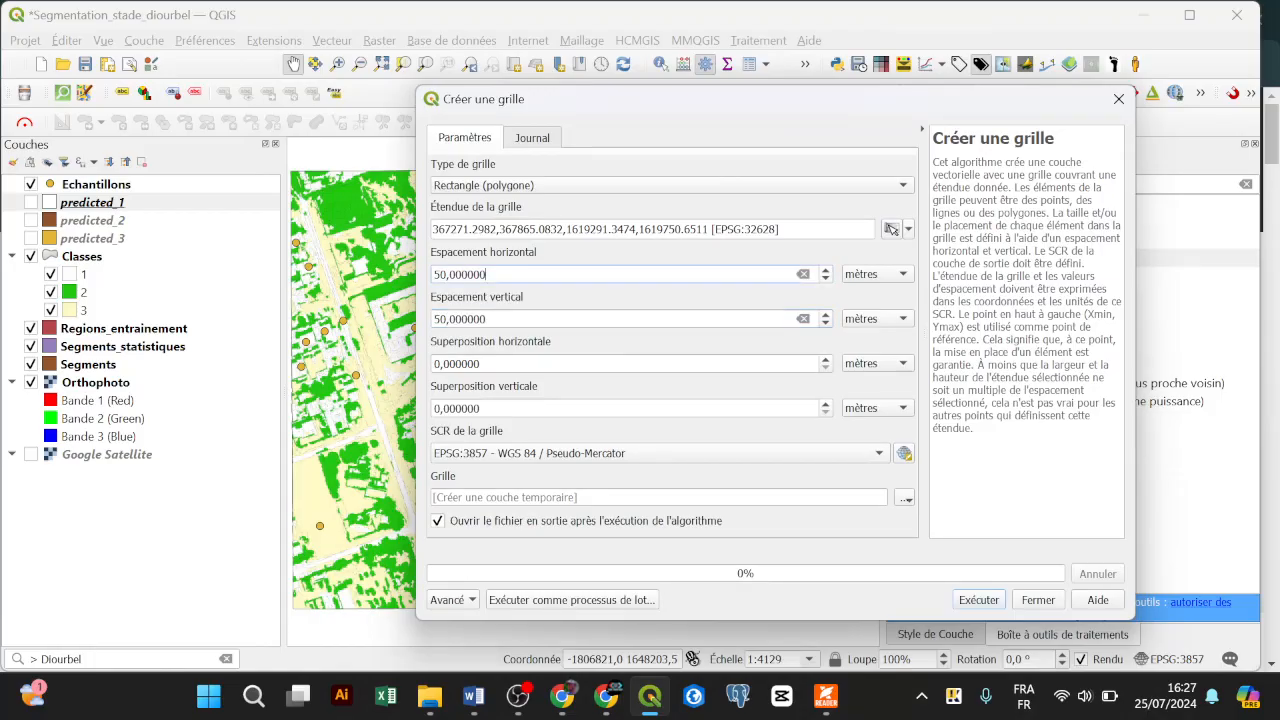
Set the grid CRS to EPSG:32628 - WGS 84 / UTM zone 28N and create the grid as a temporary layer
left_click(908, 500)
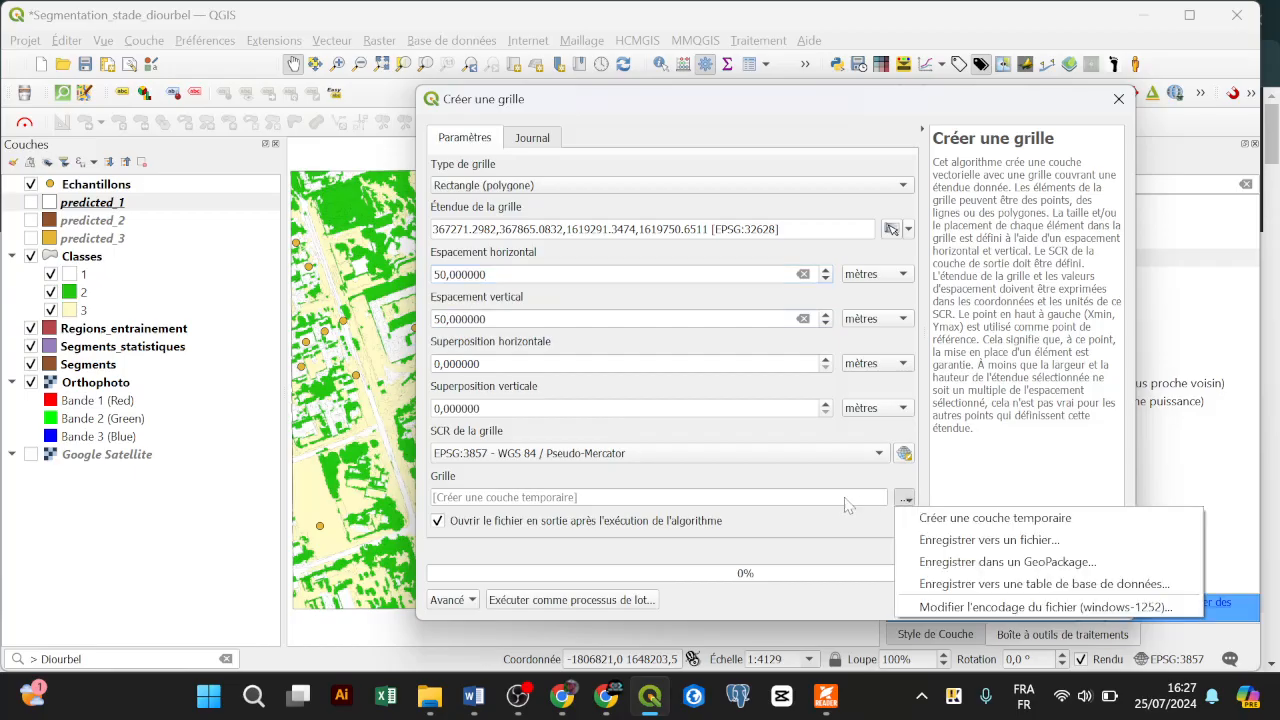
left_click(829, 528)
left_click(740, 452)
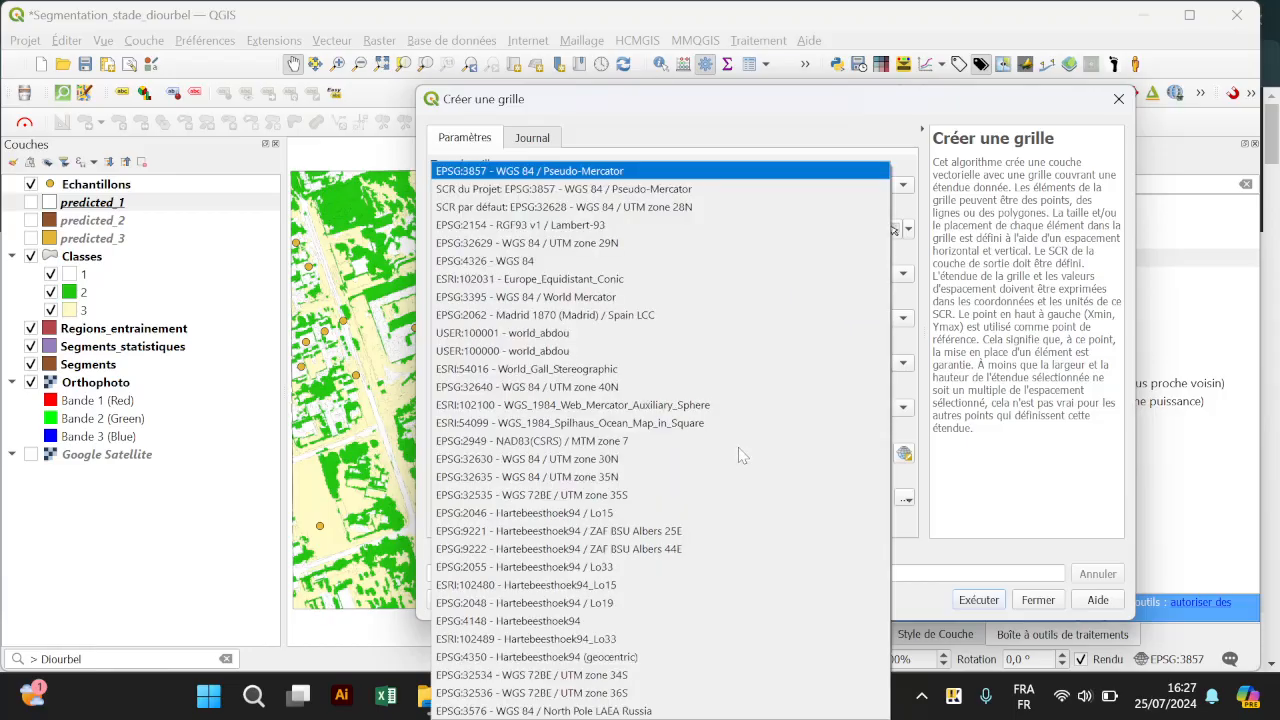
left_click(598, 207)
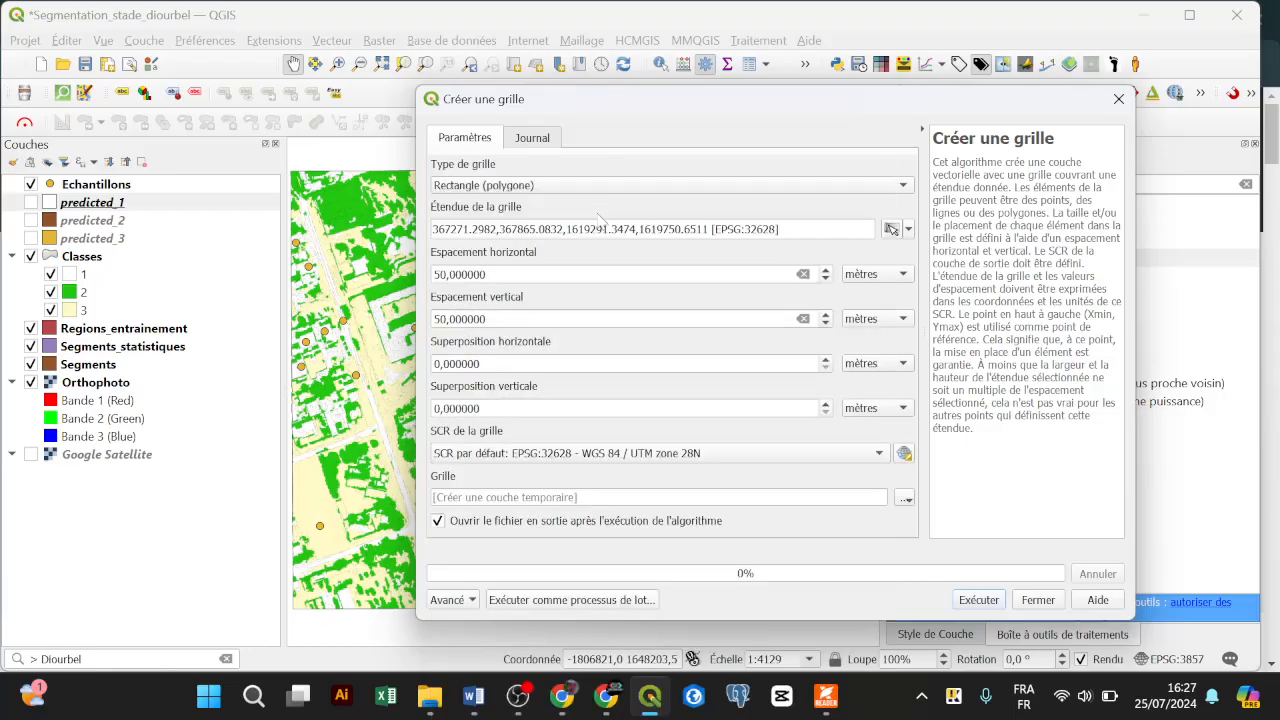
left_click(976, 602)
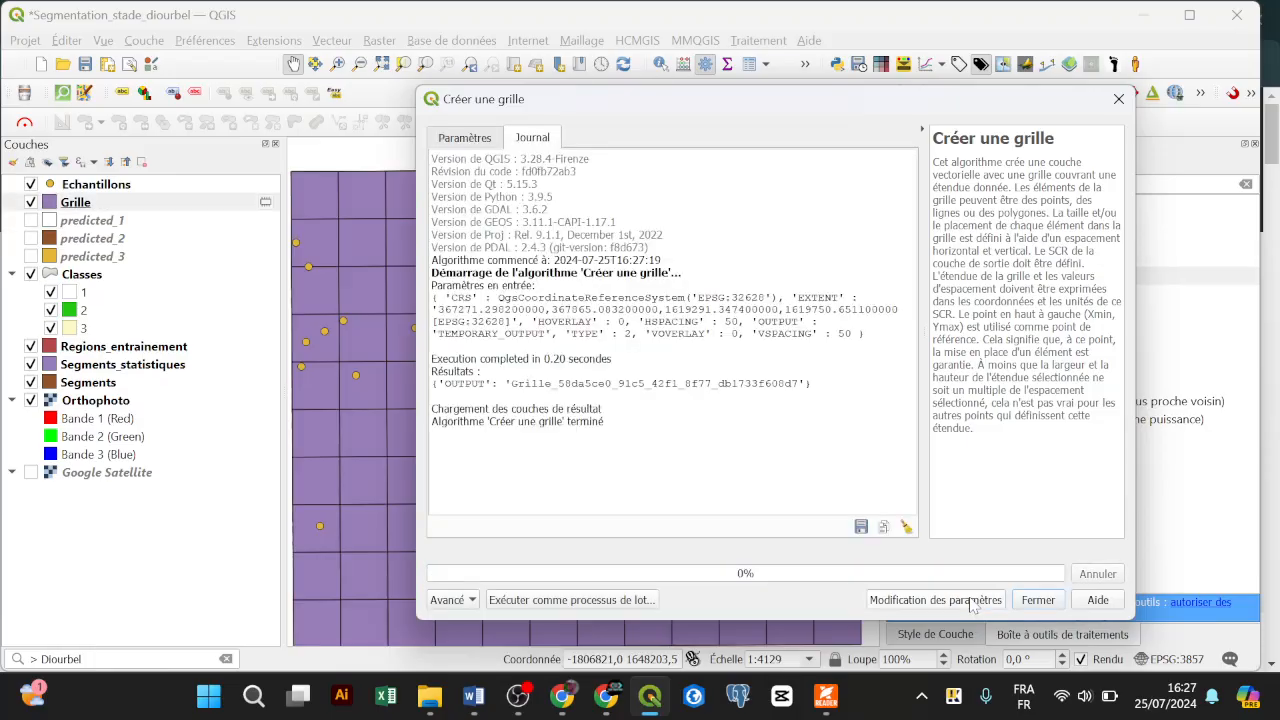
left_click(1038, 600)
Toggle the Grille layer's visibility to compare the grid with the classified map beneath it
left_click(31, 202)
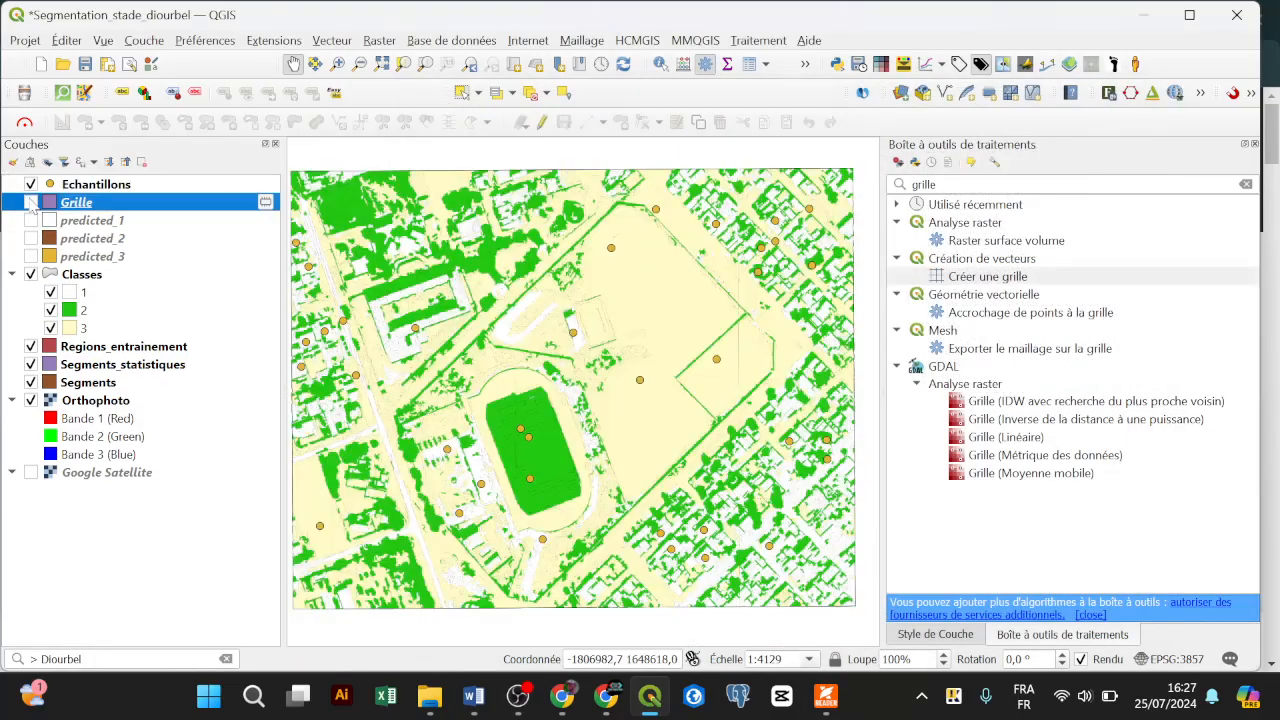
left_click(31, 202)
left_click(31, 202)
left_click(31, 202)
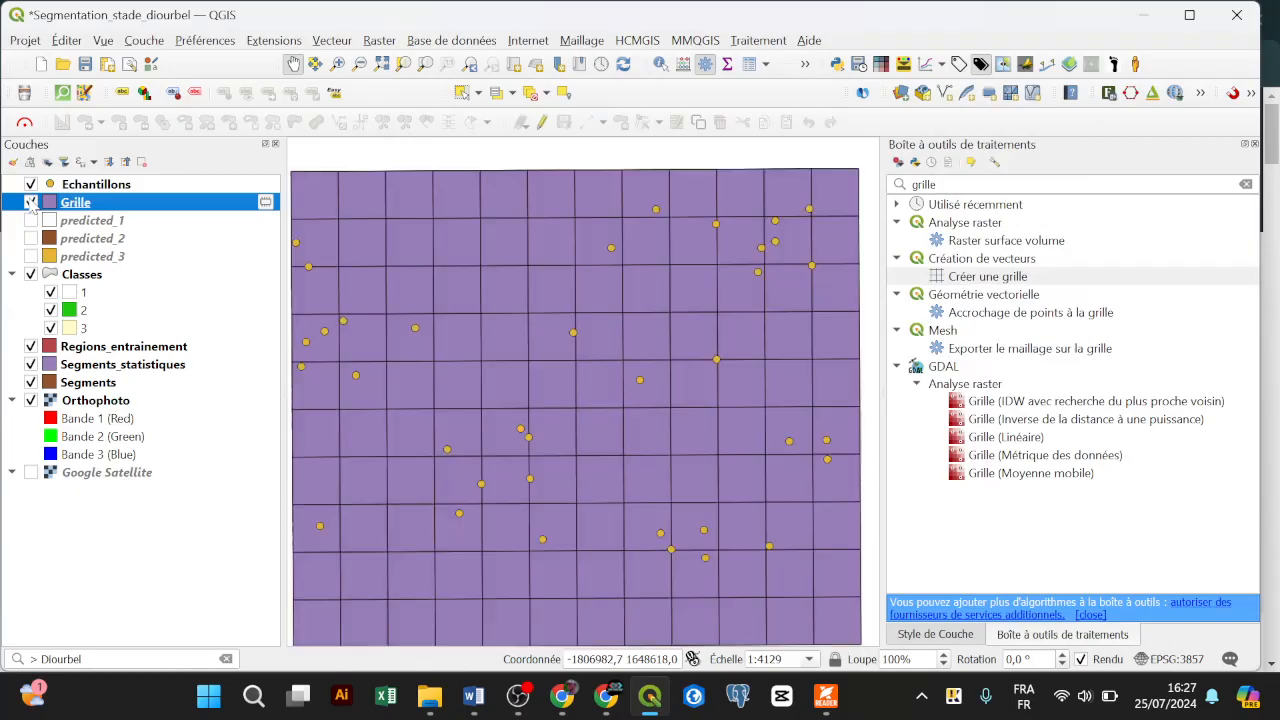
left_click(31, 202)
left_click(31, 202)
Search the processing toolbox for "Analyse de superposition"
left_click(944, 185)
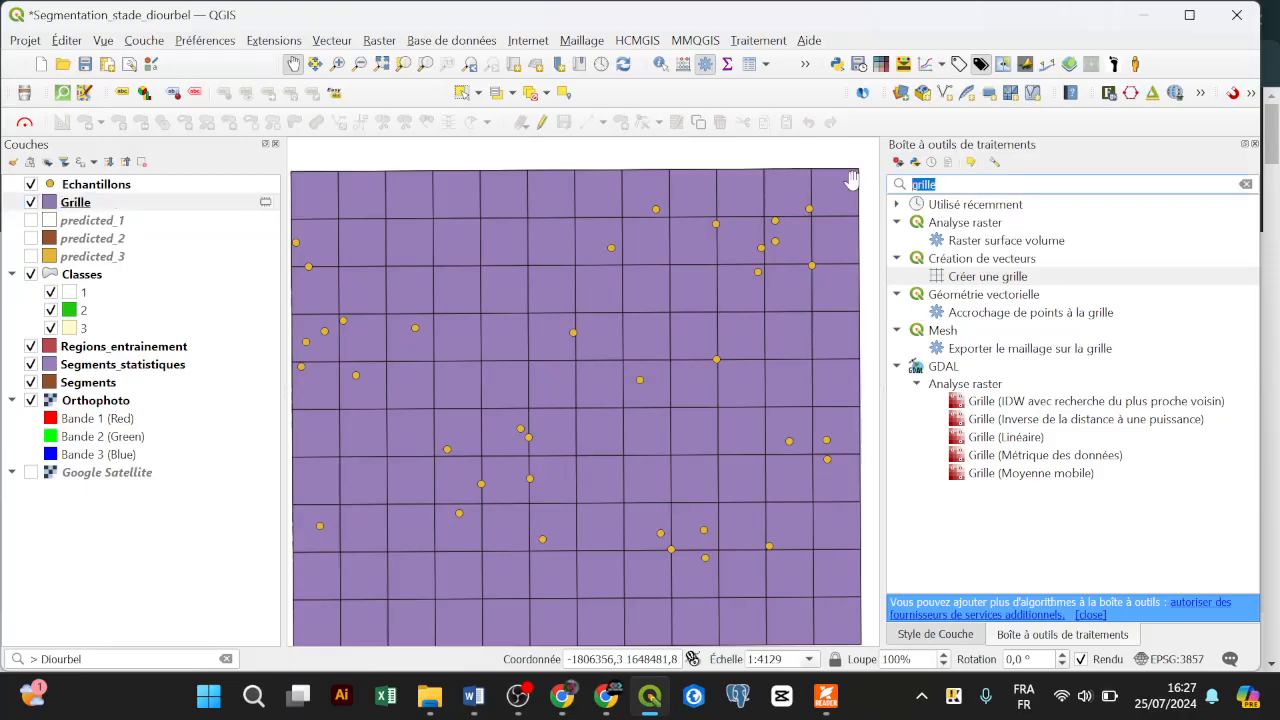
type("Analy")
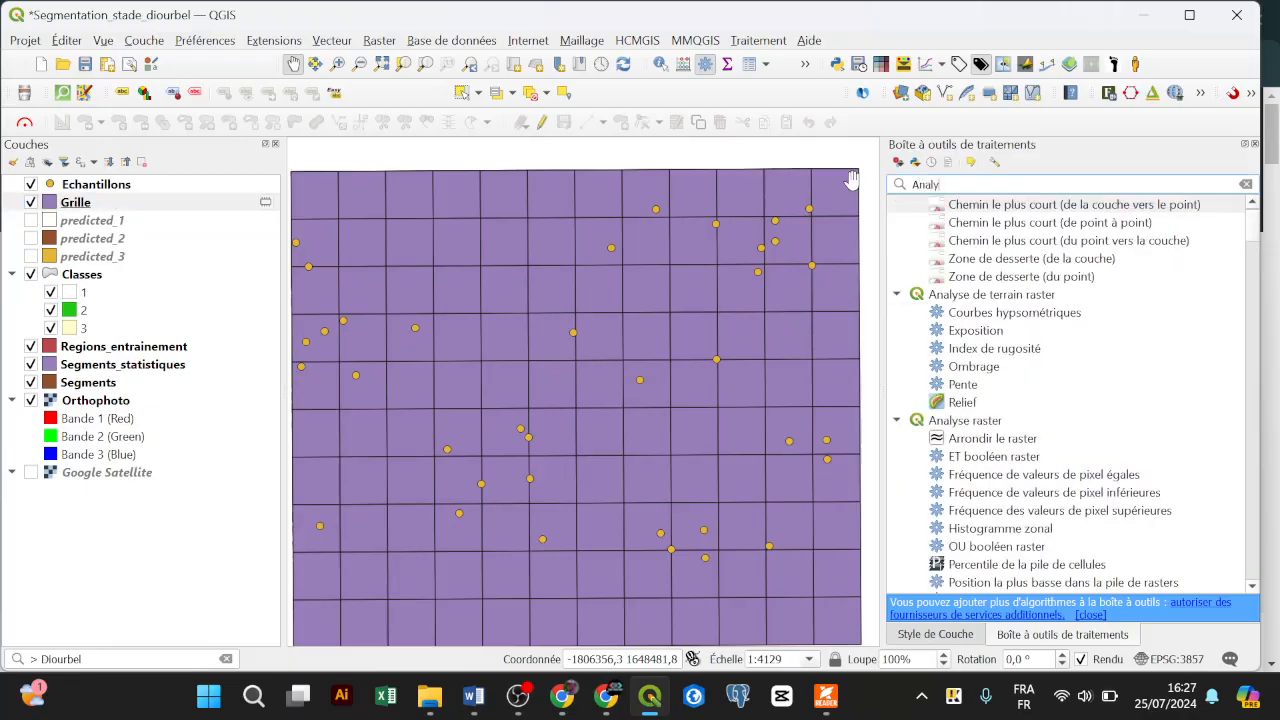
type("se de superposition")
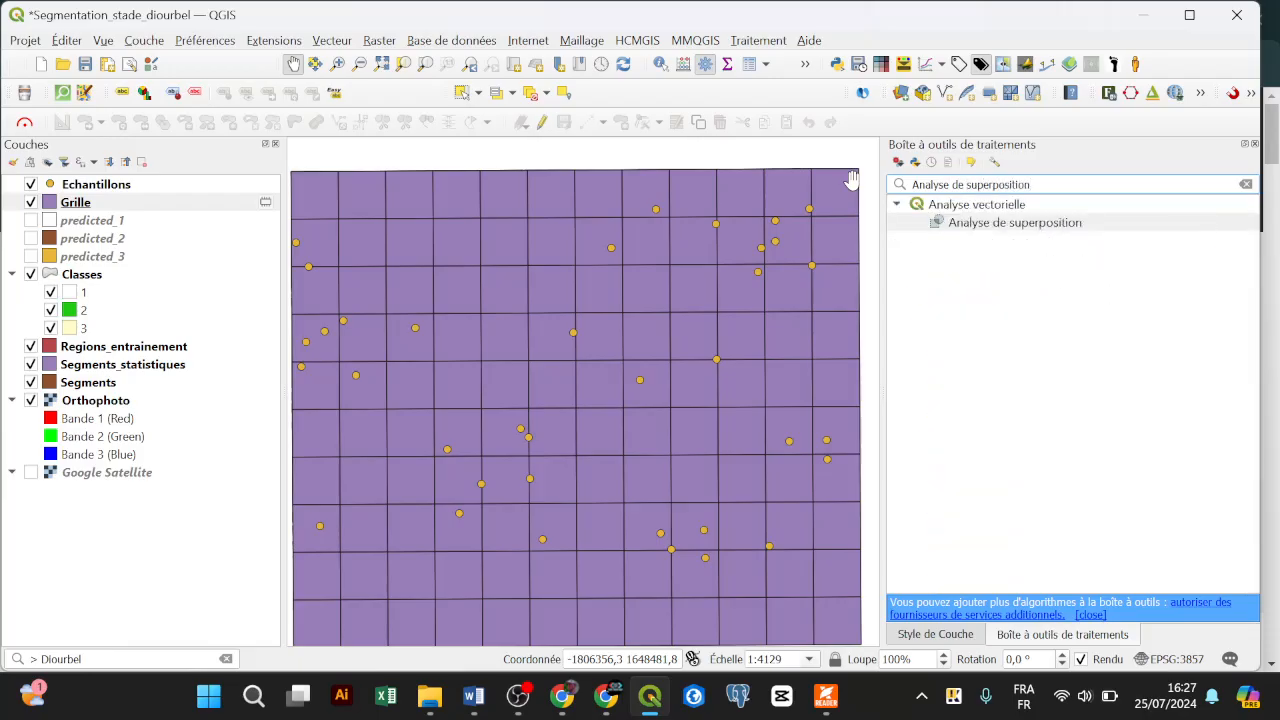
Set the Grille layer's simple fill style to no fill (Pas de remplissage)
left_click(72, 206)
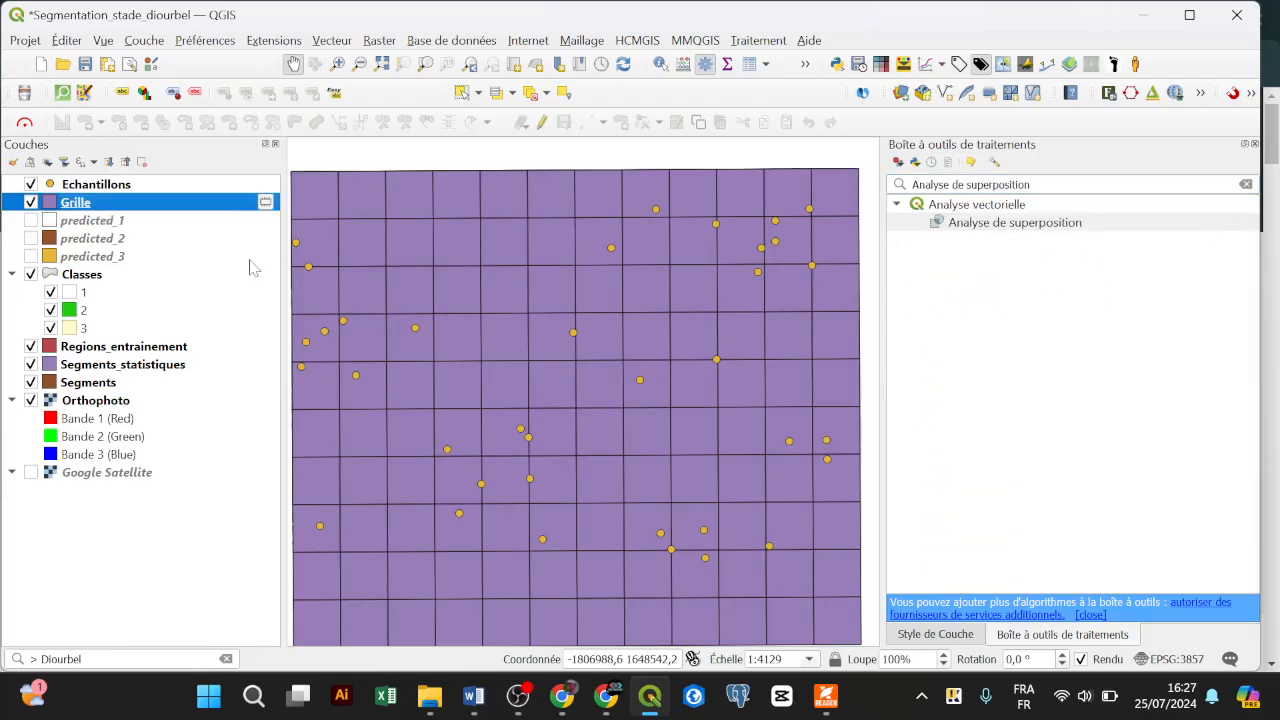
left_click(920, 636)
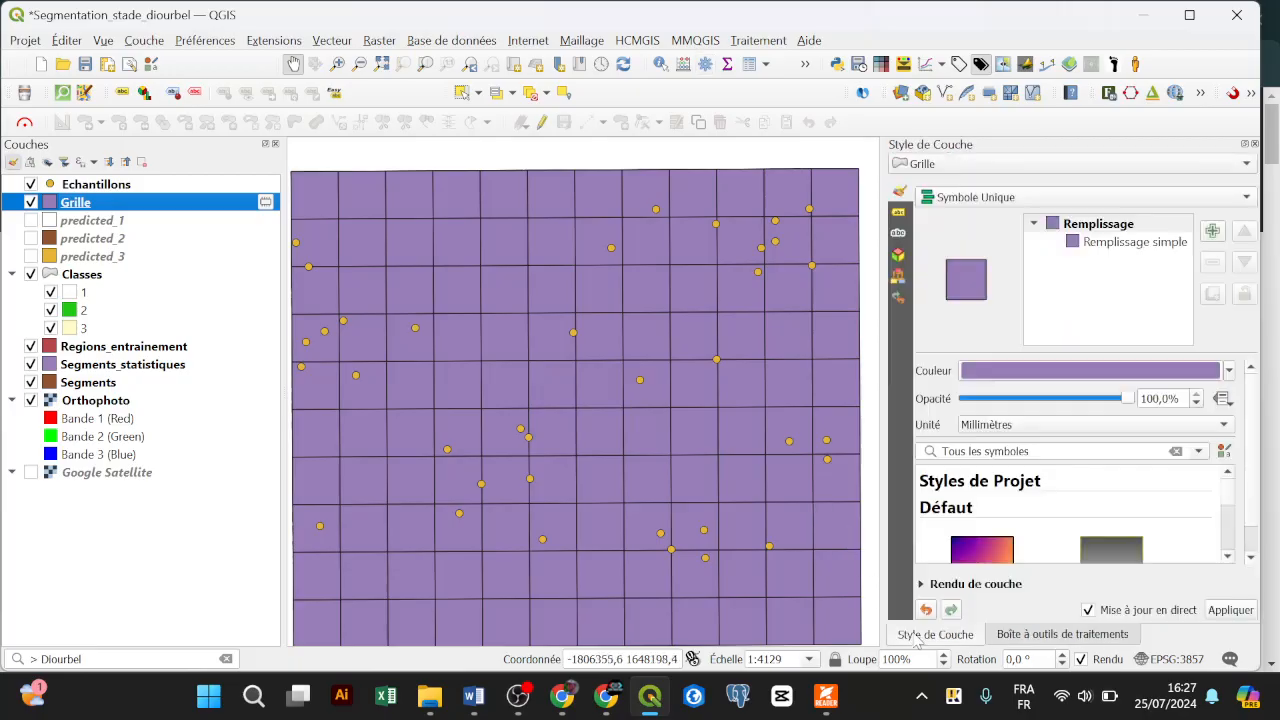
left_click(1130, 243)
left_click(1100, 432)
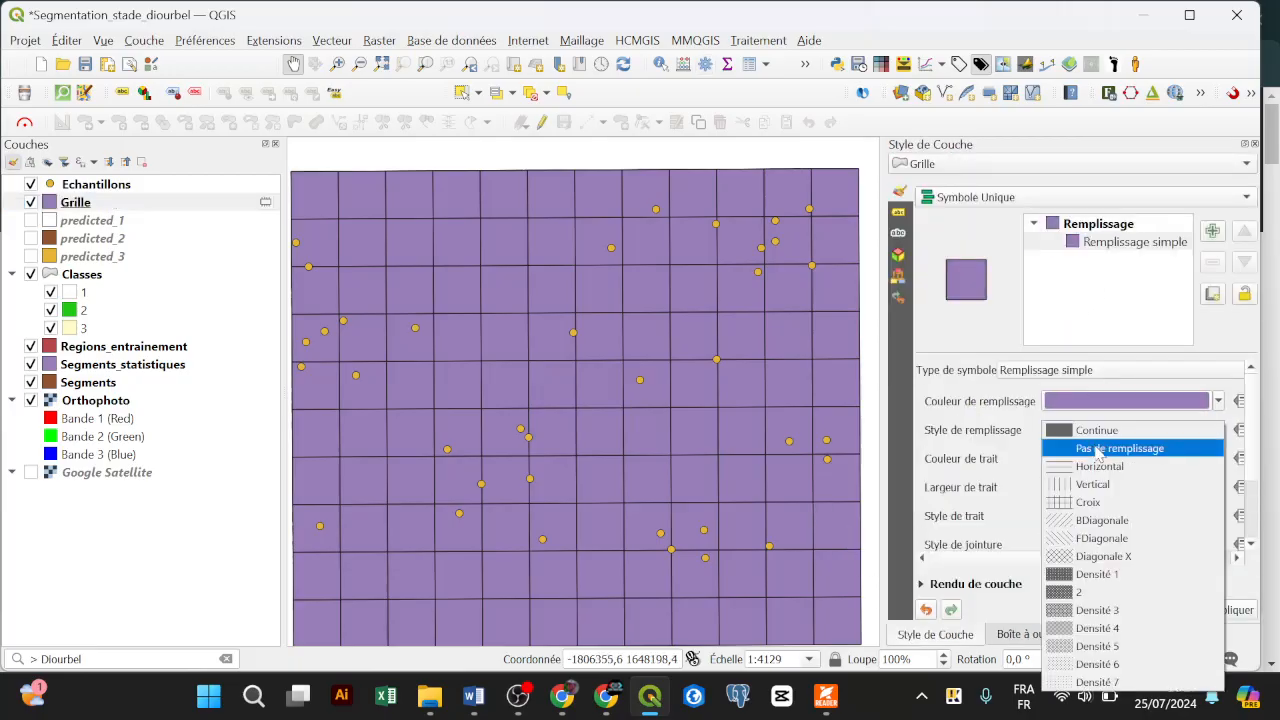
left_click(1098, 450)
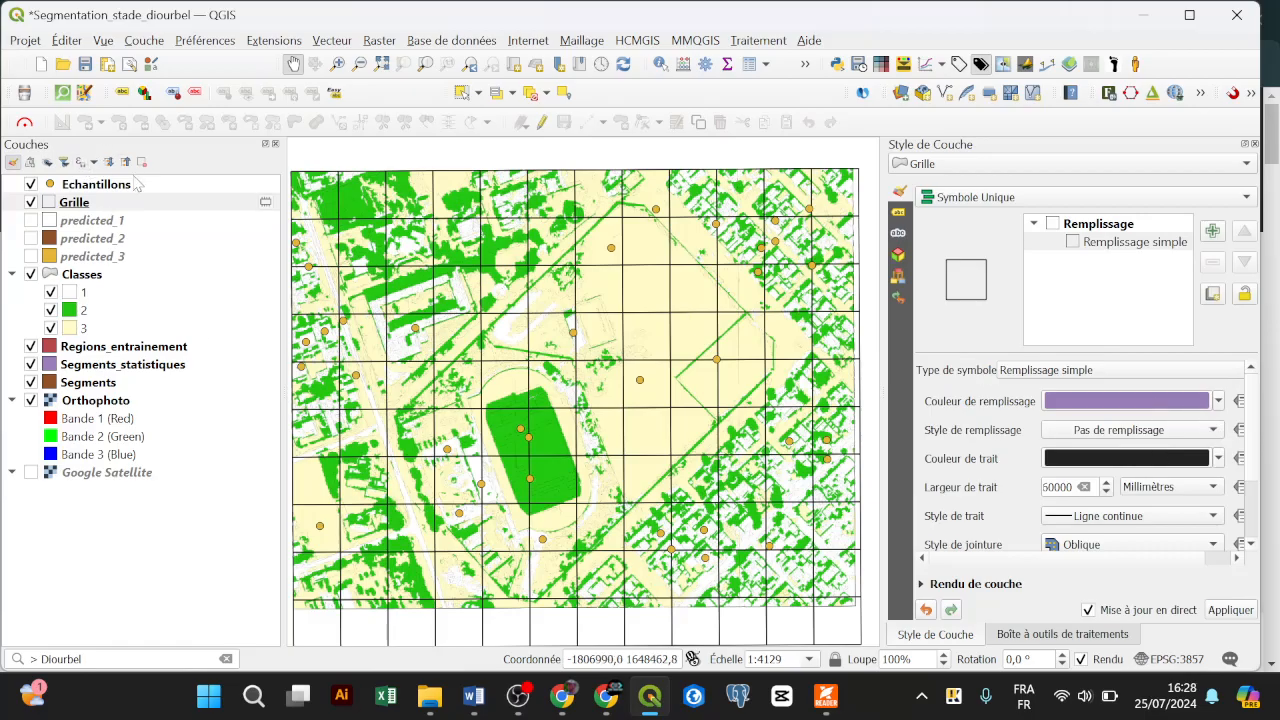
Open the Analyse de superposition tool with Grille as source layer and predicted_1, predicted_2 and predicted_3 as overlay layers
left_click(1062, 637)
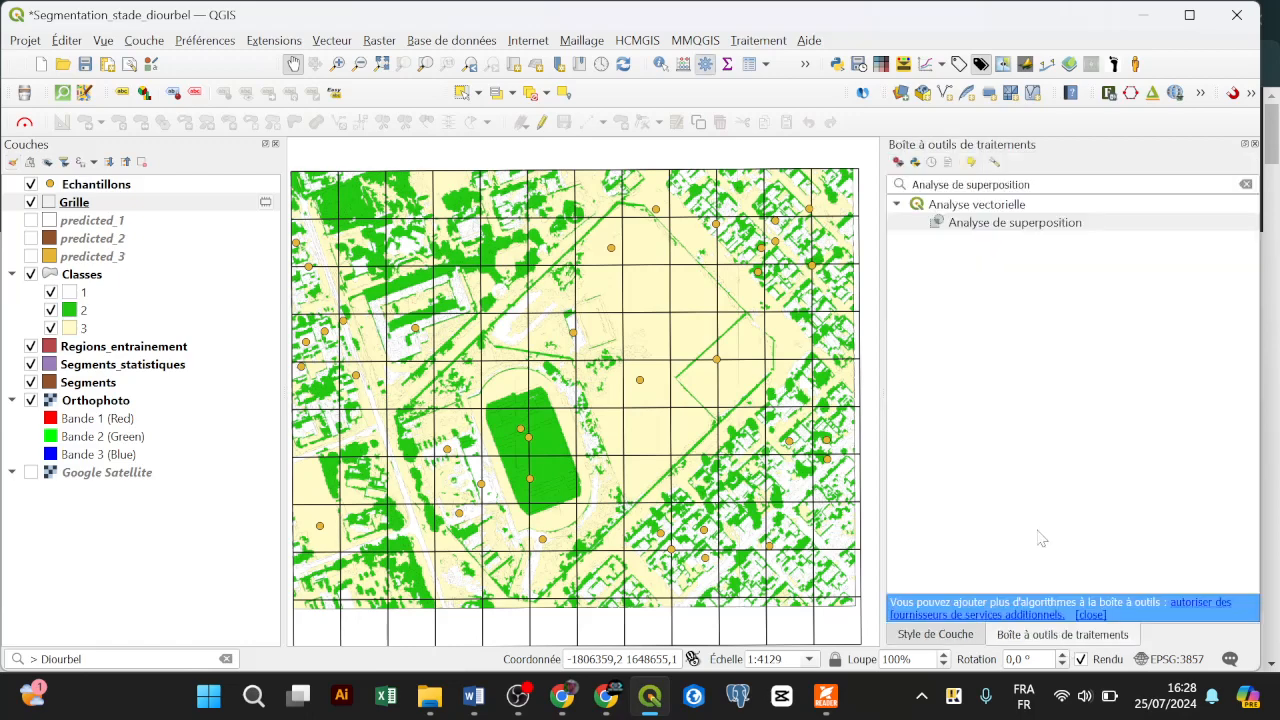
double_click(1012, 228)
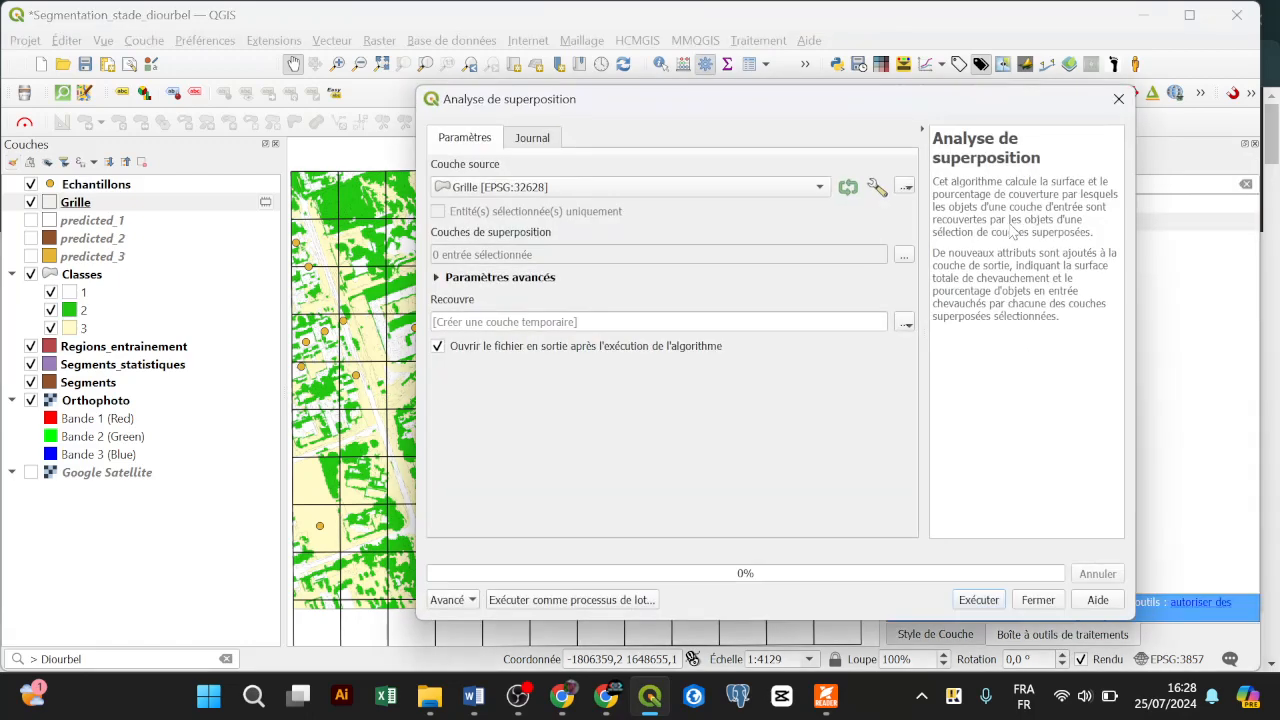
left_click(495, 189)
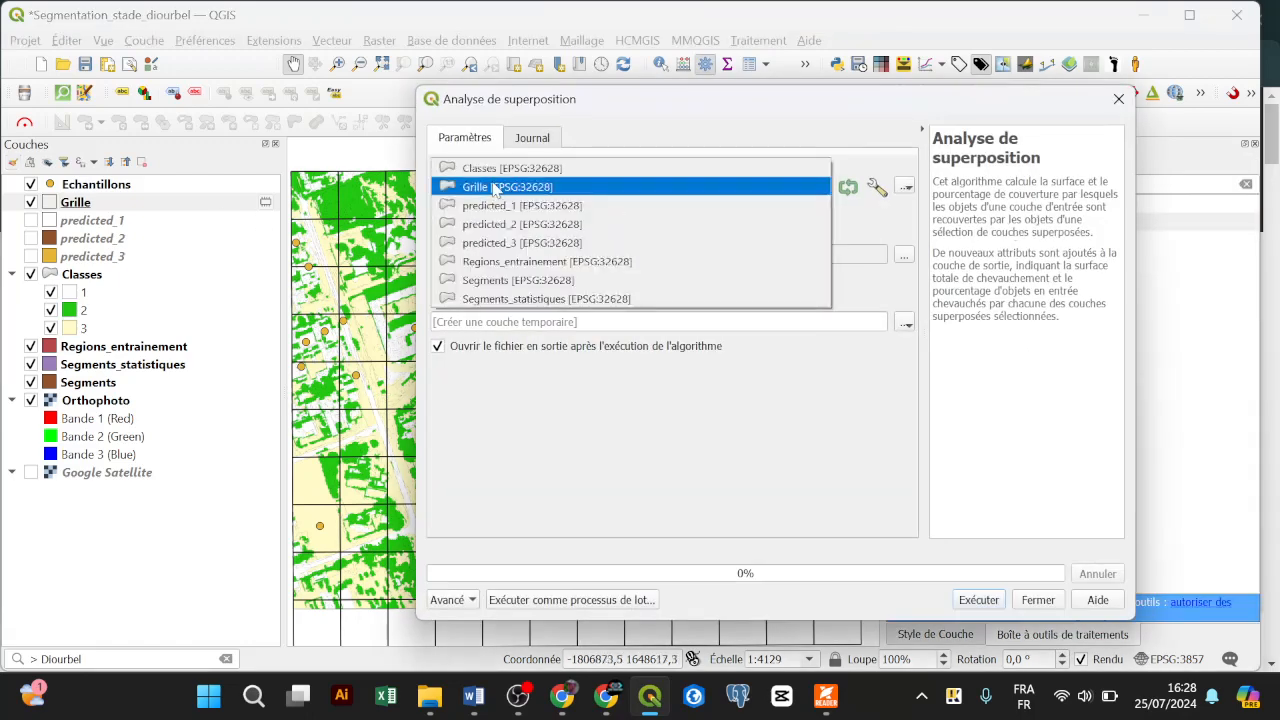
left_click(518, 192)
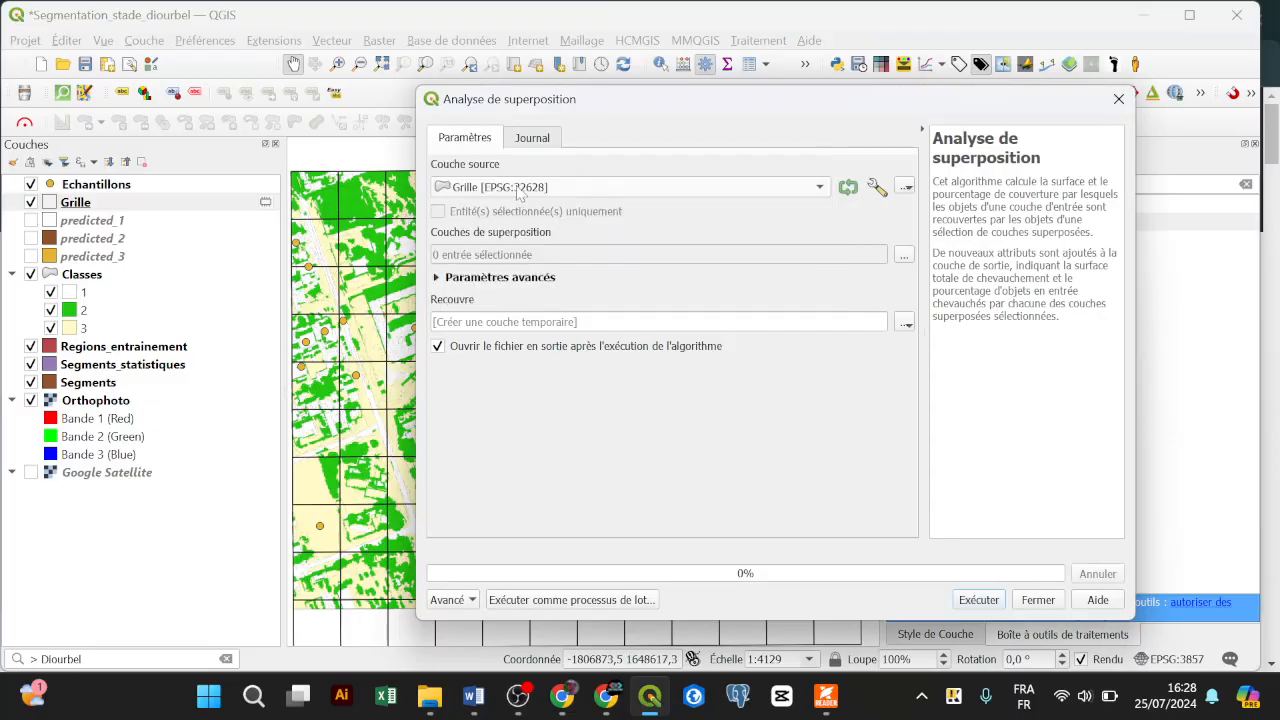
left_click(903, 254)
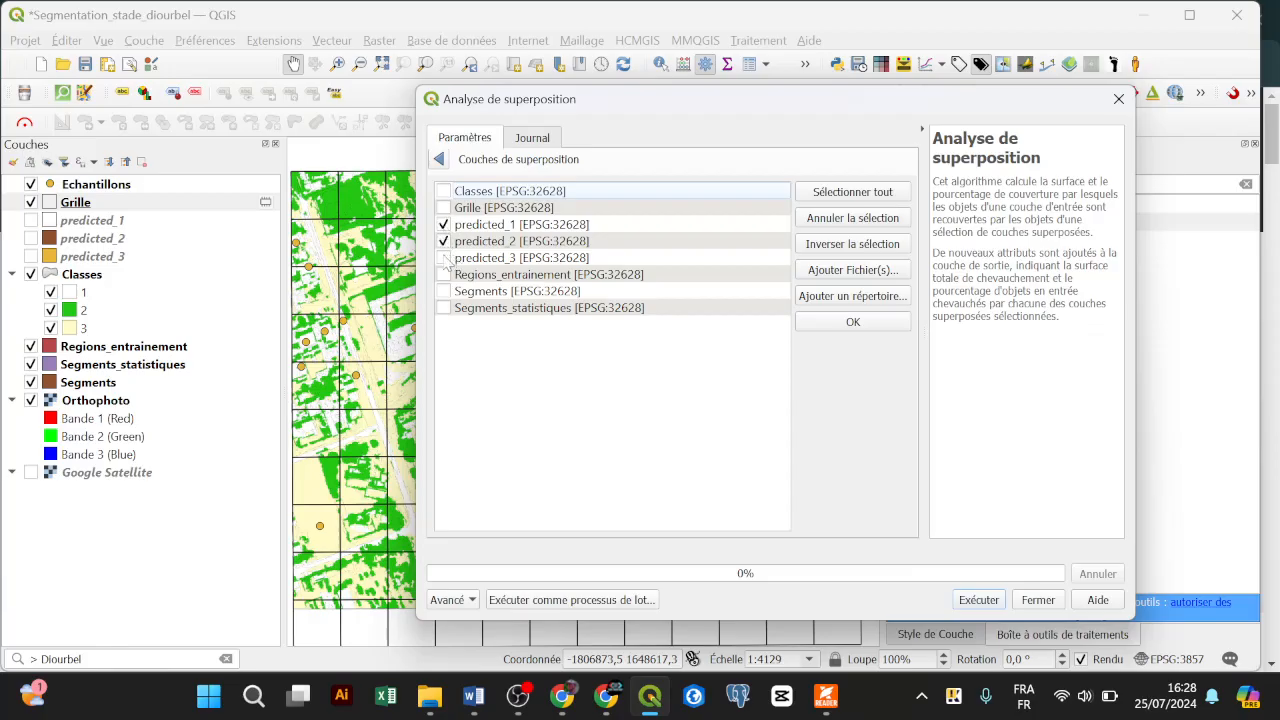
left_click(443, 257)
left_click(830, 322)
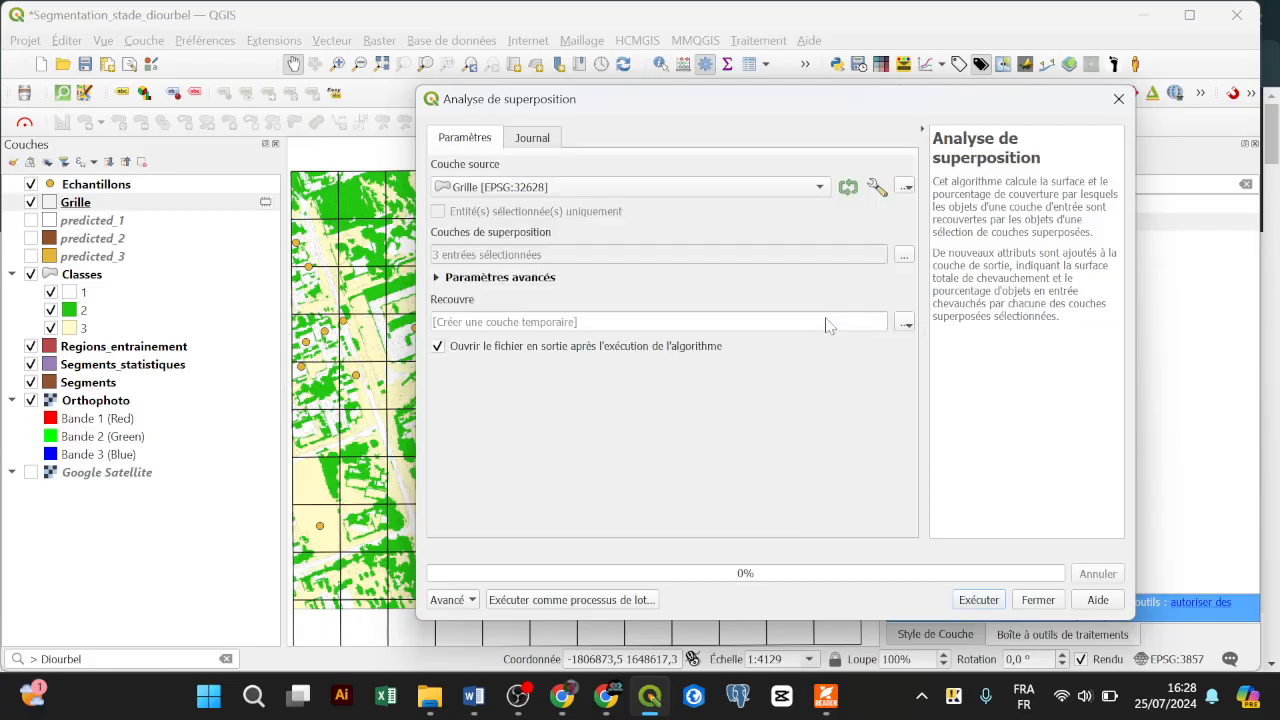
Save the overlay output as Analyse_superposition.shp in the SEGMENTATION folder and run the analysis
left_click(905, 322)
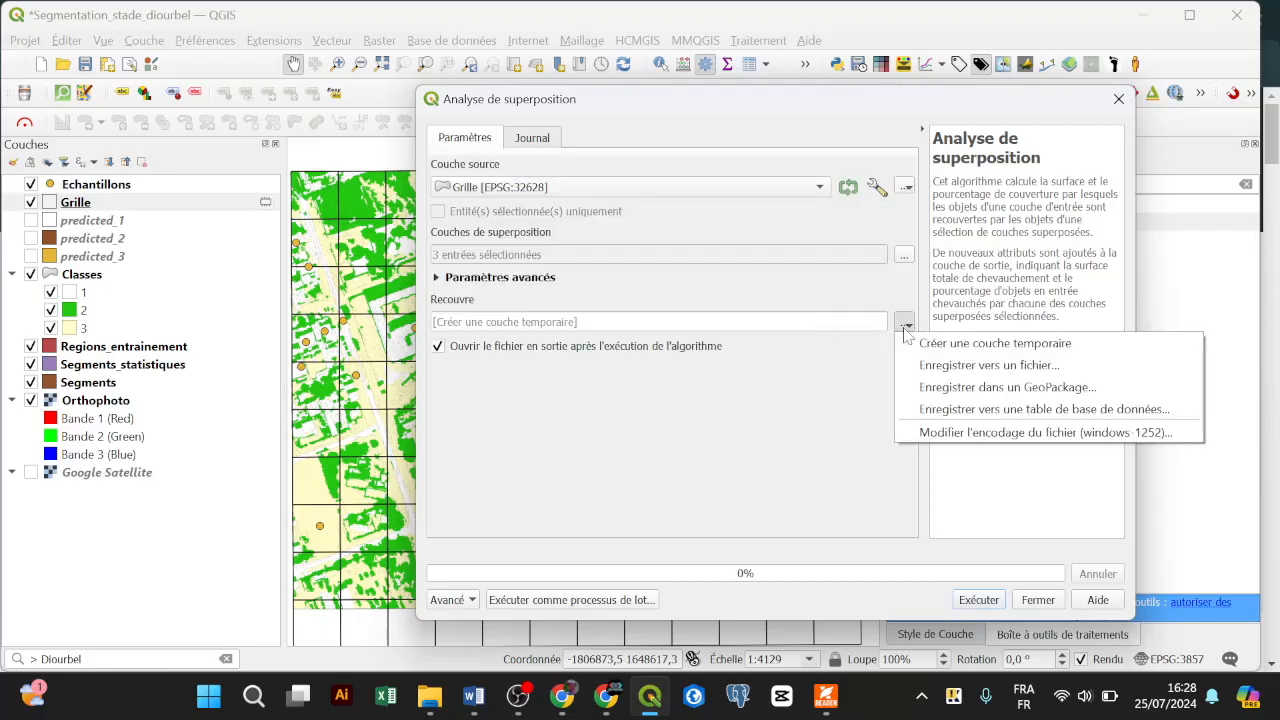
left_click(921, 366)
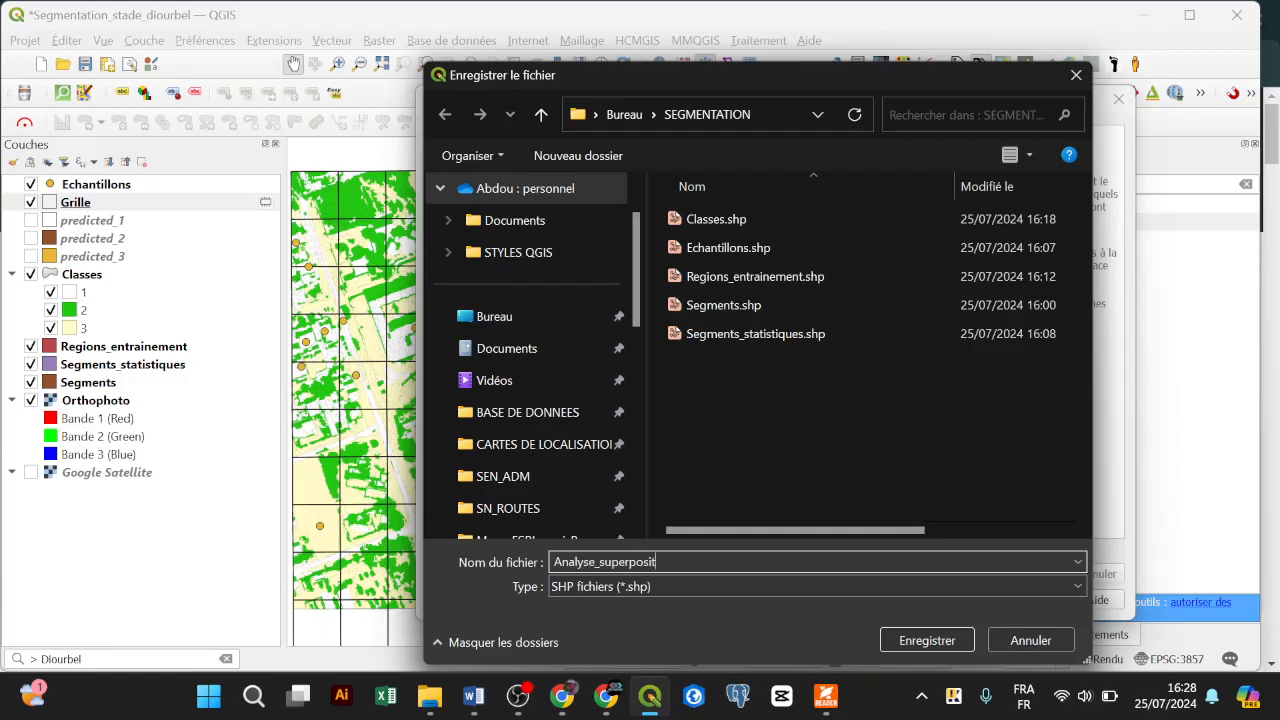
key("Return")
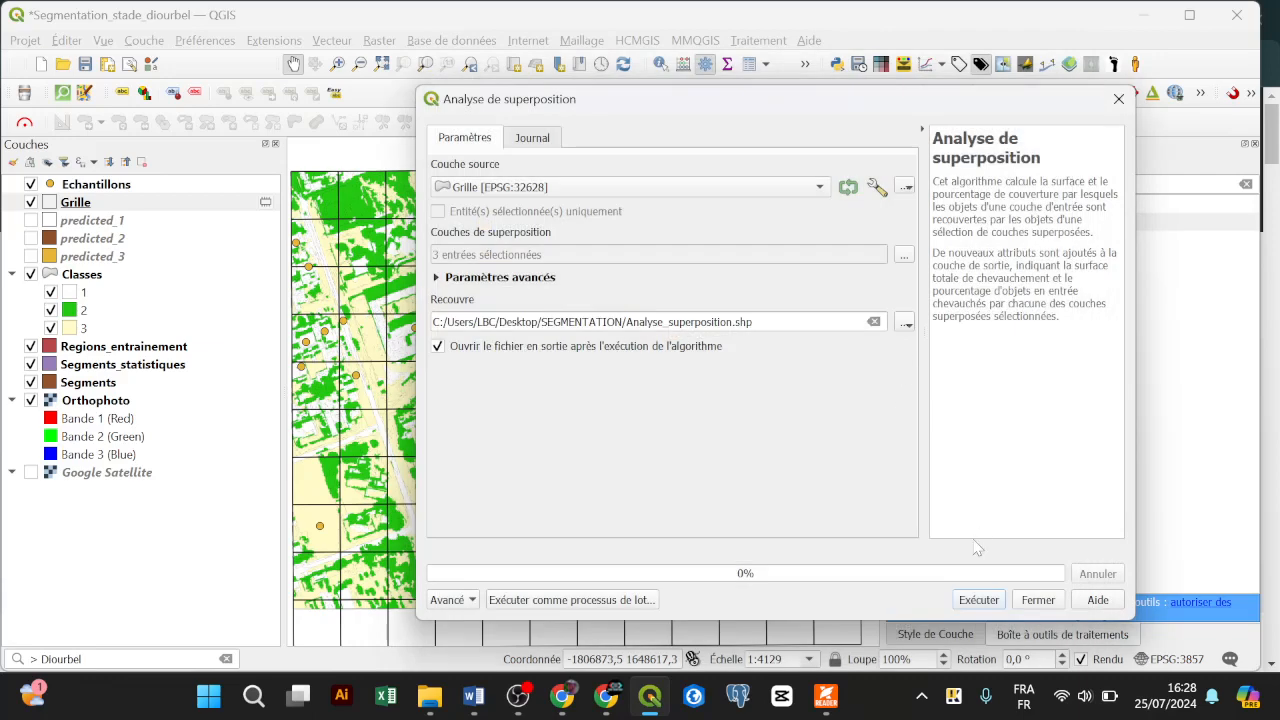
left_click(990, 601)
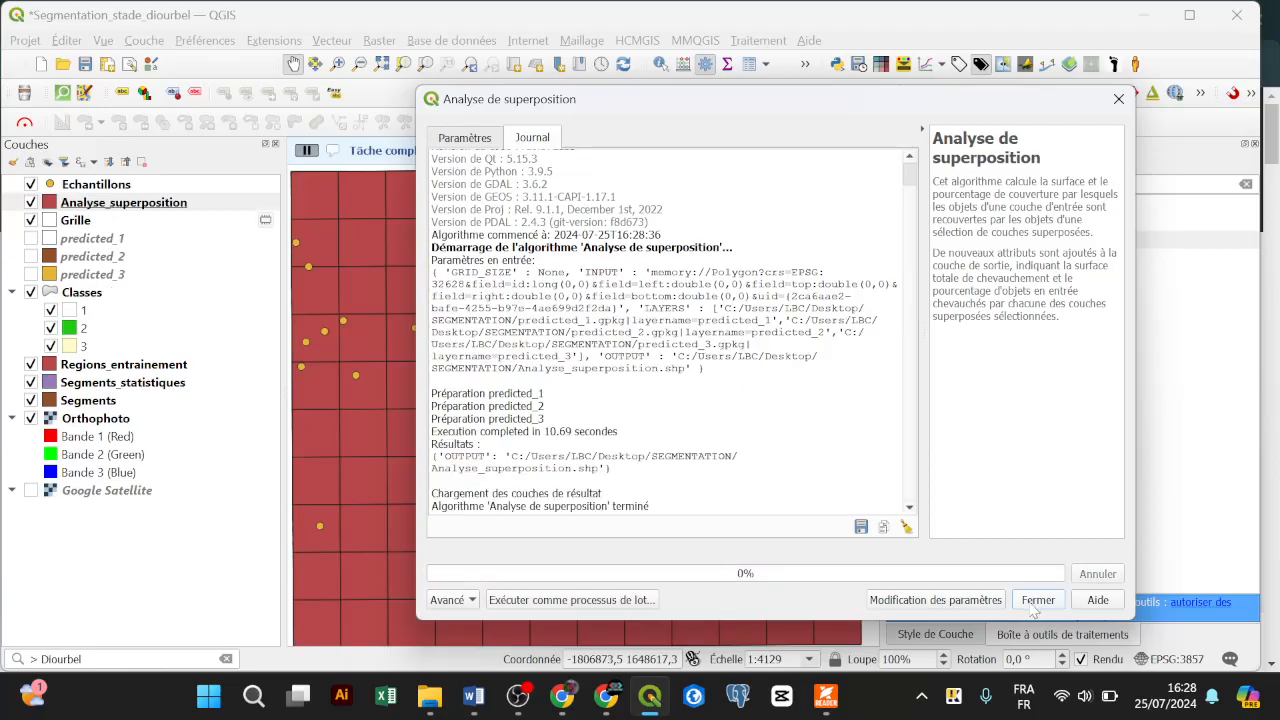
left_click(1036, 602)
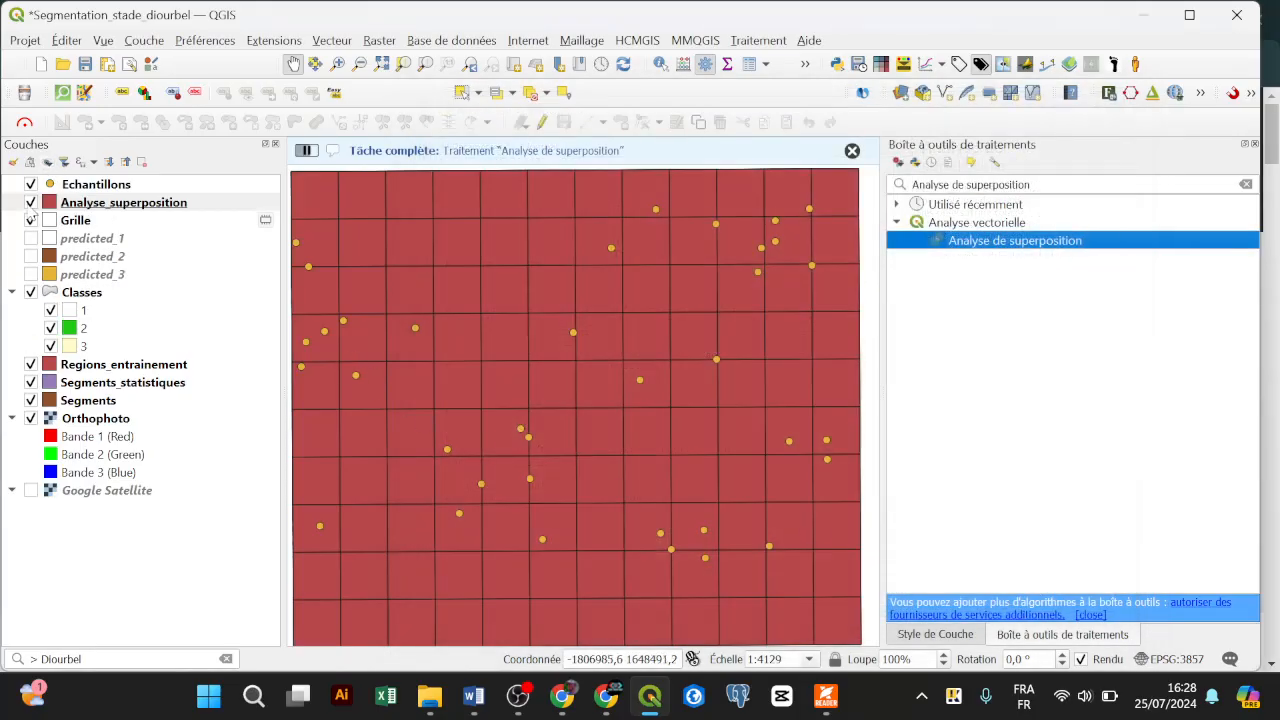
Open the Grille layer's attribute table to examine its fields
right_click(88, 222)
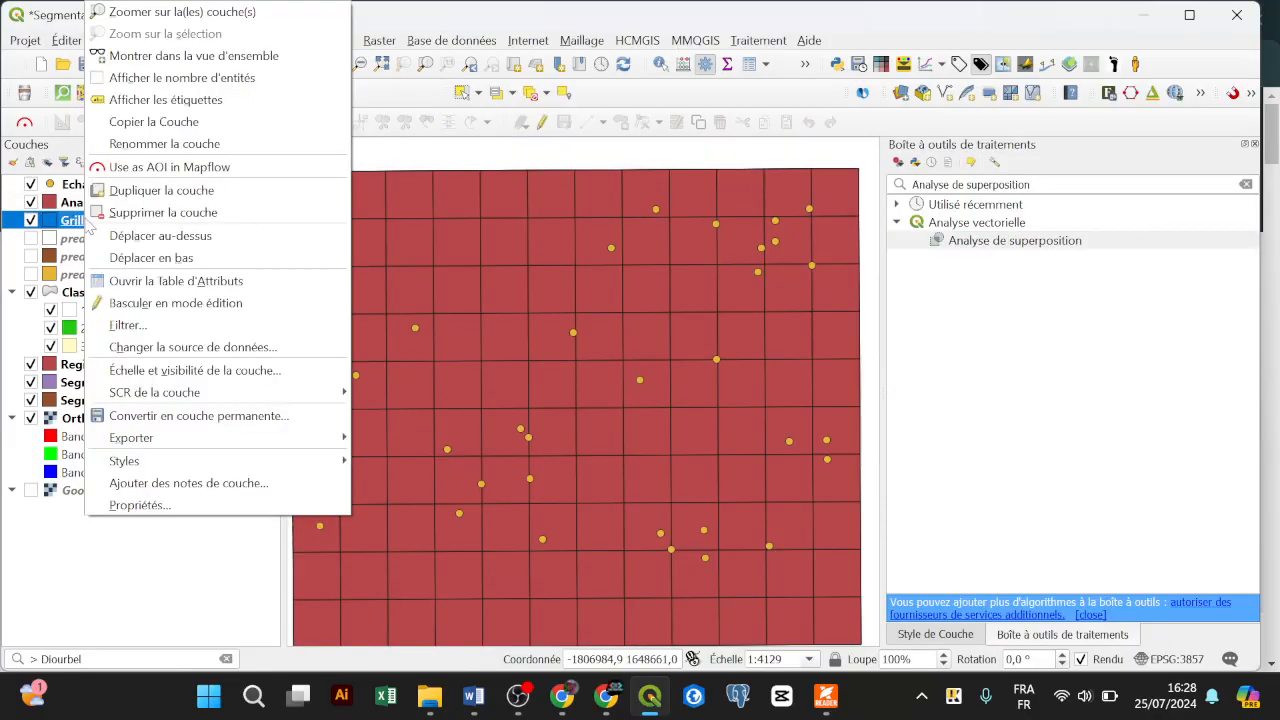
left_click(146, 279)
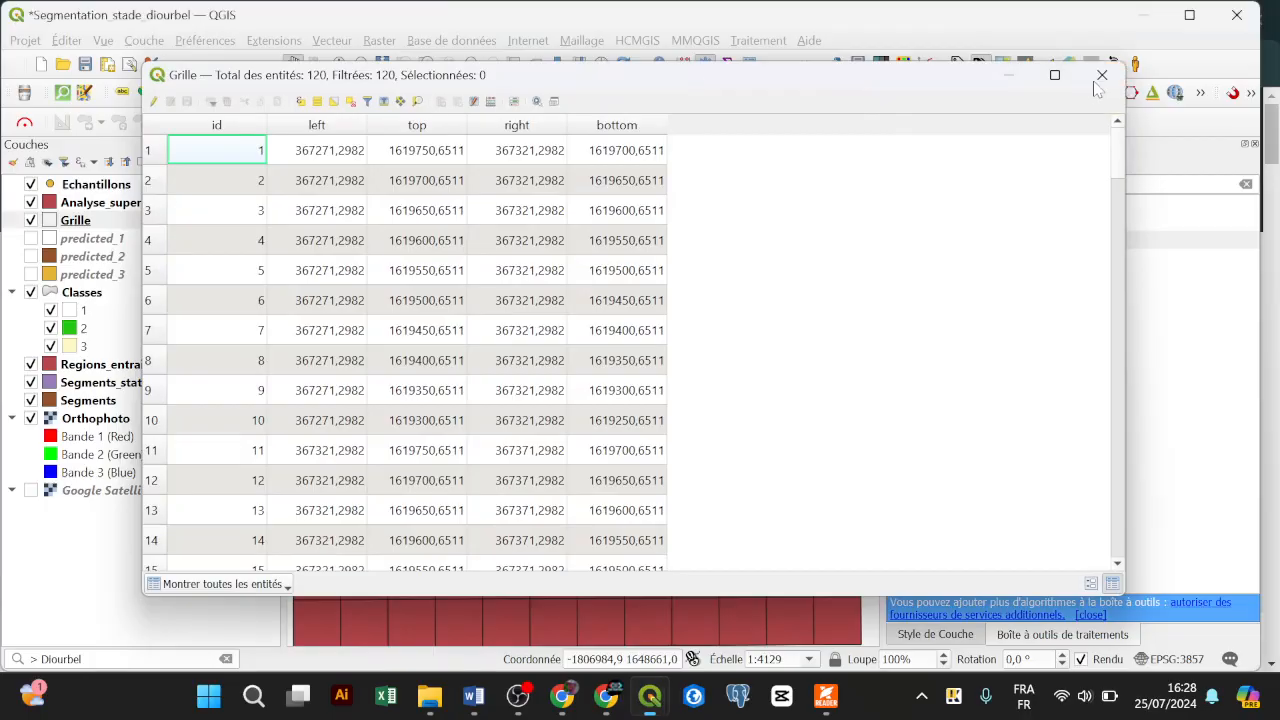
Open the Analyse_superposition layer's attribute table and examine its predicted area and percentage fields
left_click(1101, 75)
right_click(180, 206)
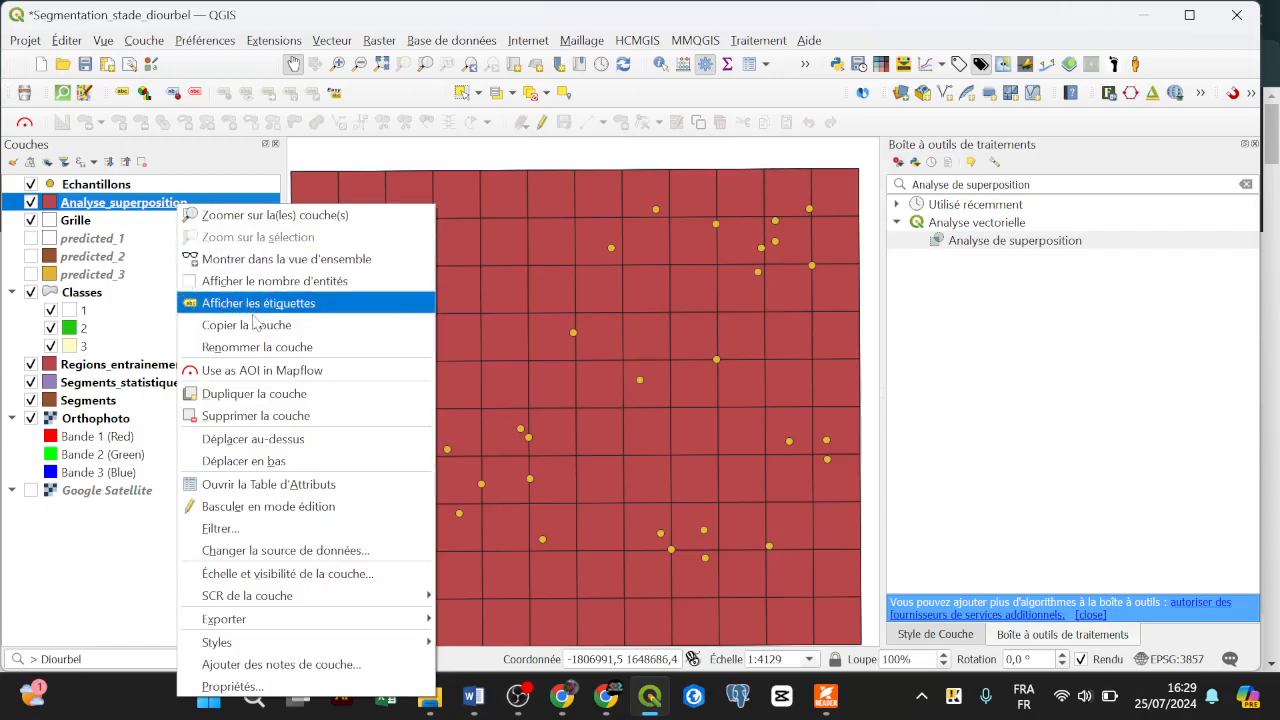
left_click(268, 484)
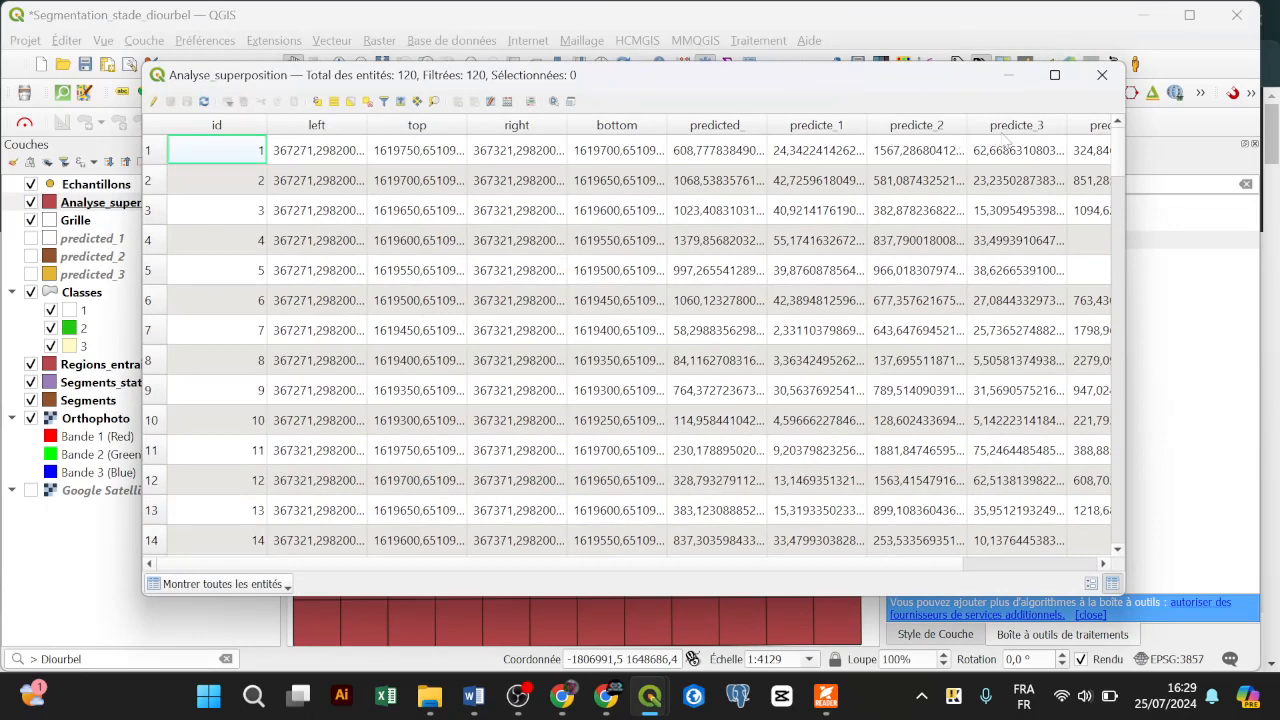
scroll(396, 561, "right", 3)
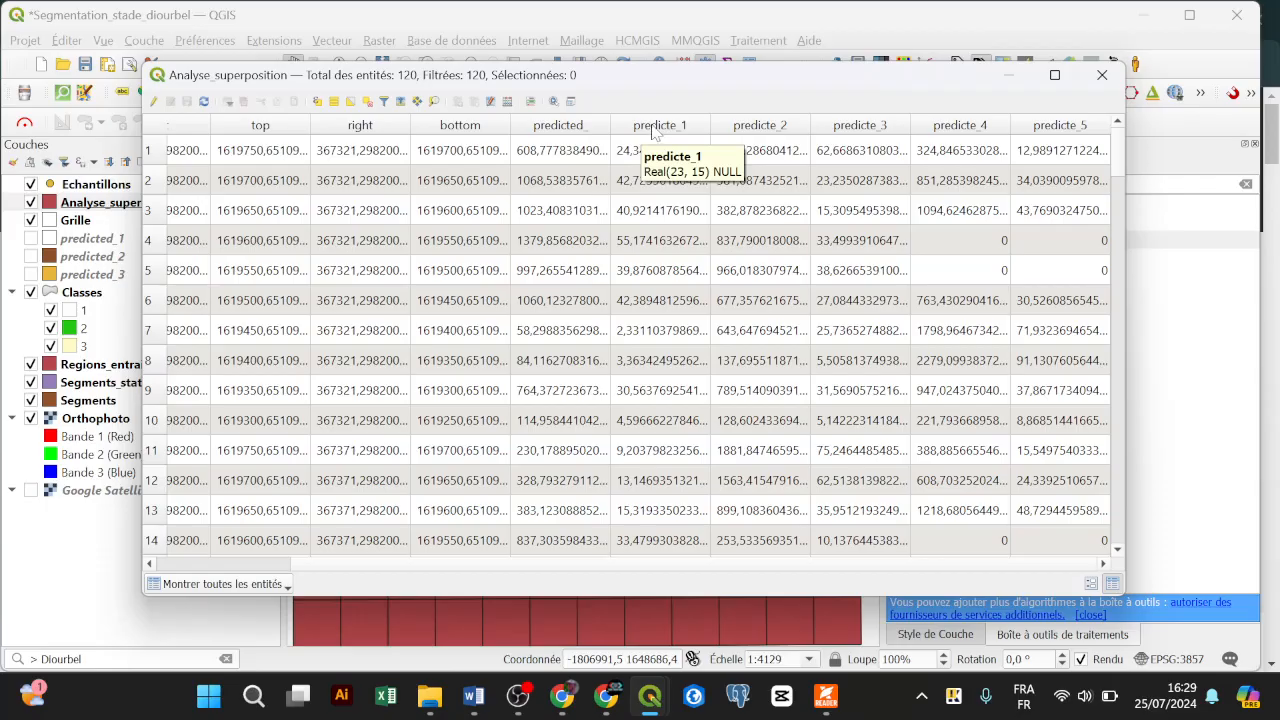
left_click(582, 152)
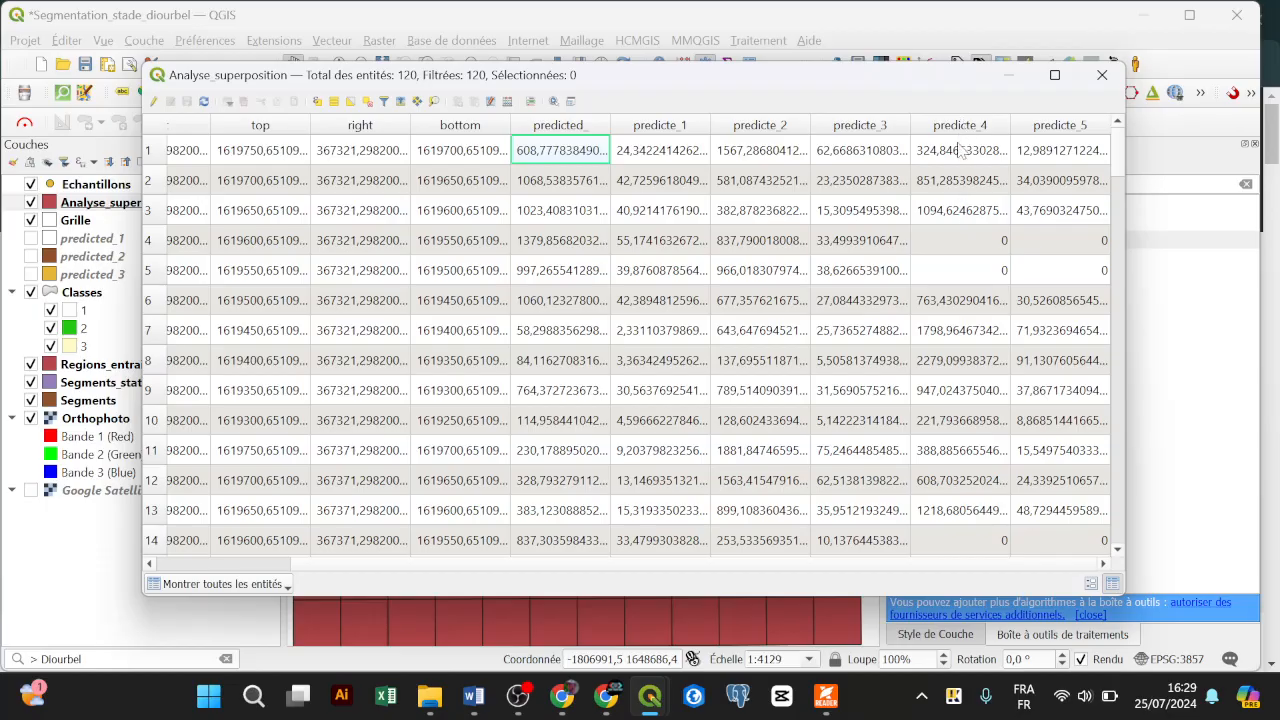
left_click(1099, 80)
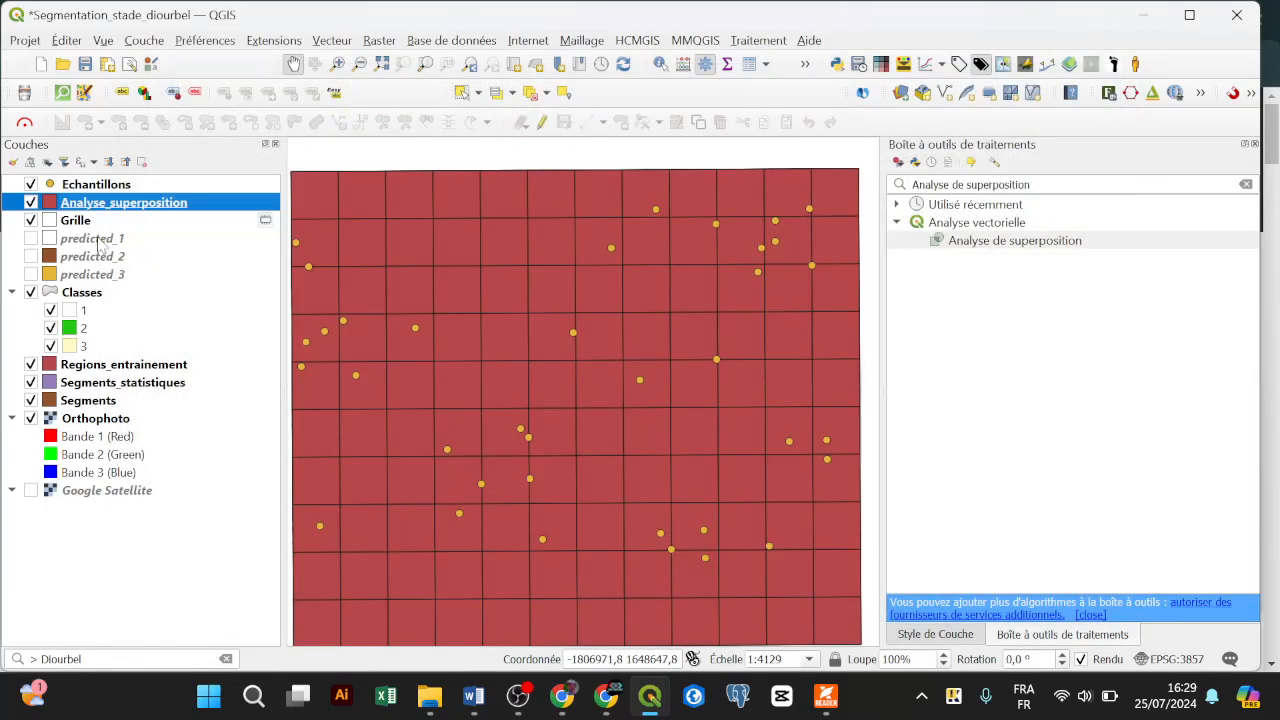
Style the Analyse_superposition layer as graduated (Gradué) on the predicted_ field, using the Ruptures naturelles (Jenks) mode with 5 classes
right_click(100, 242)
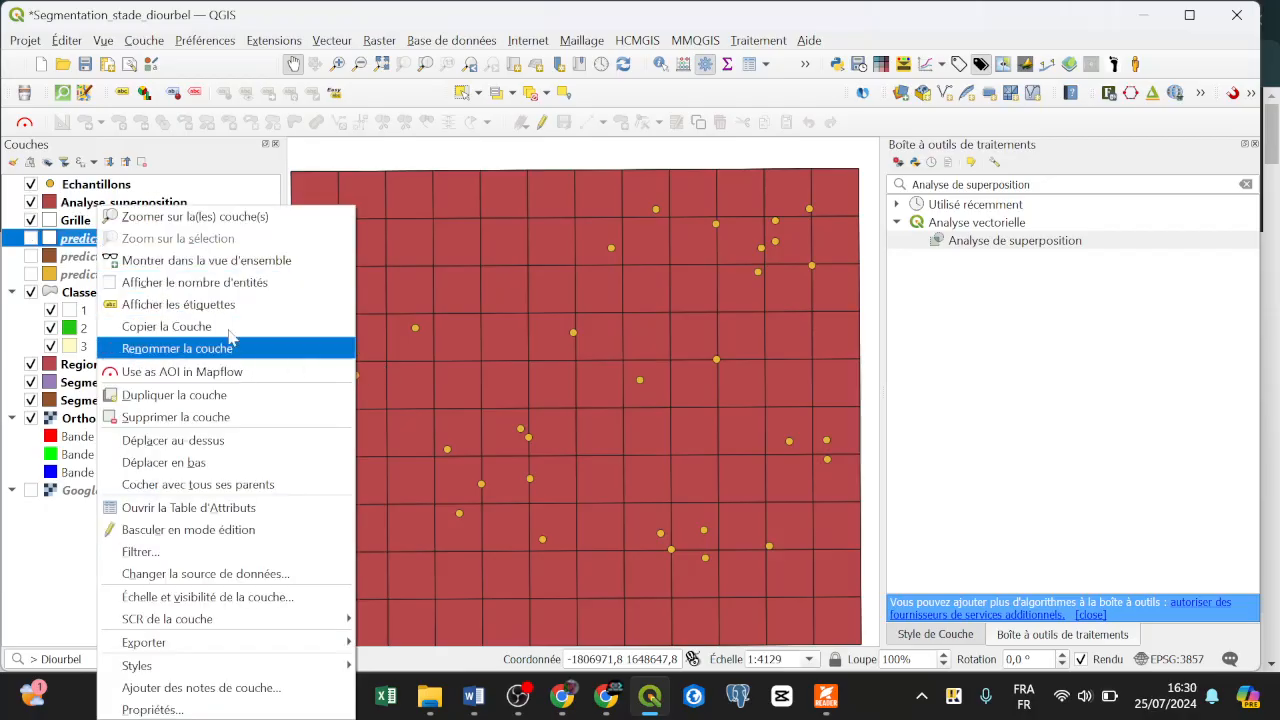
left_click(95, 203)
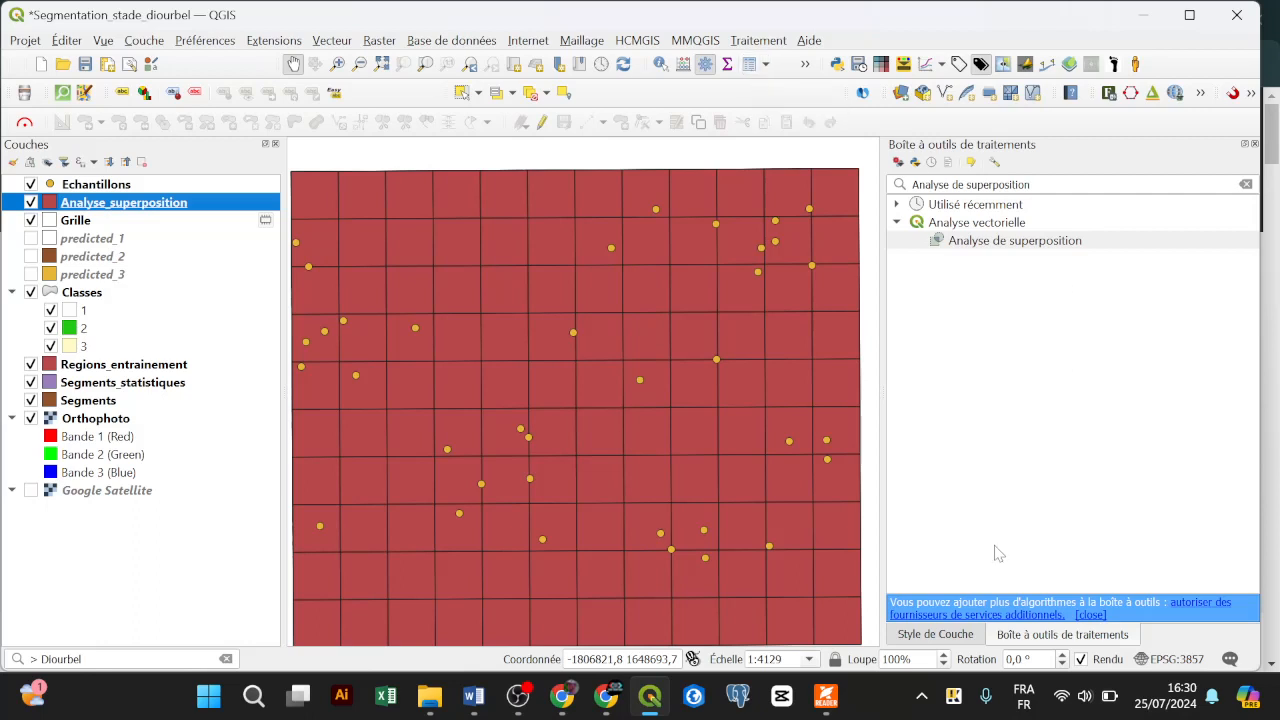
left_click(952, 637)
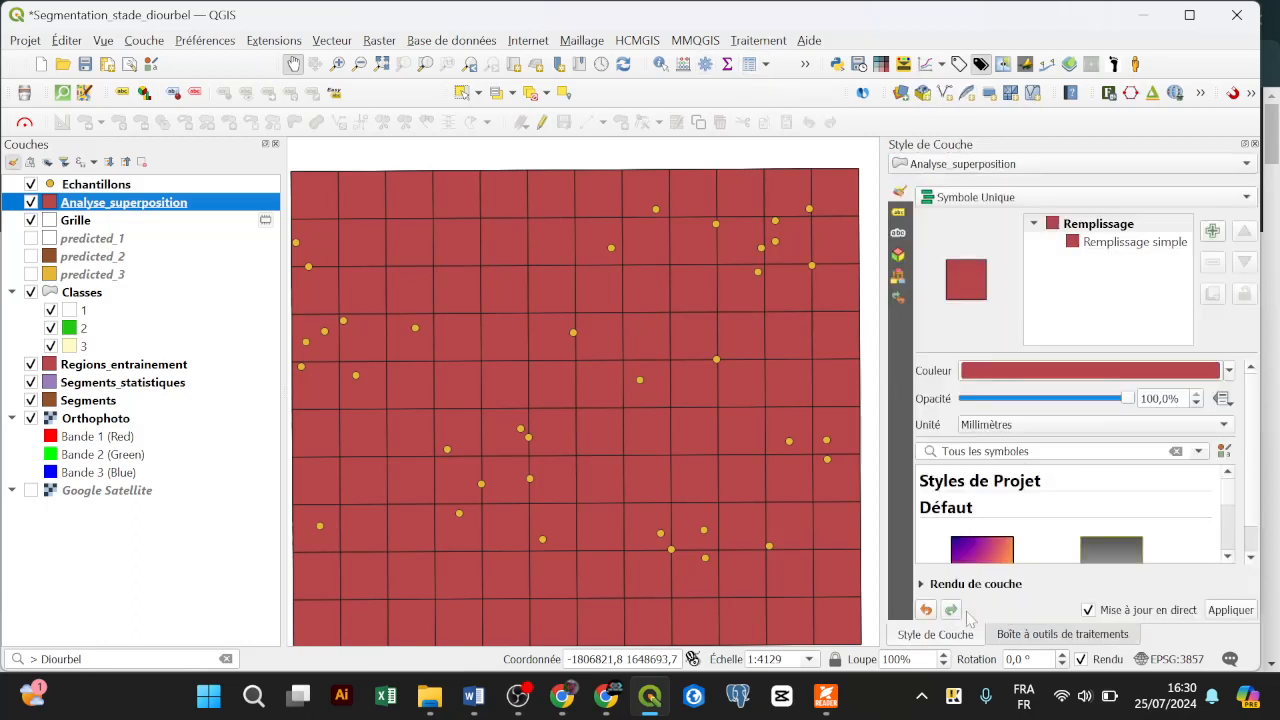
left_click(1057, 196)
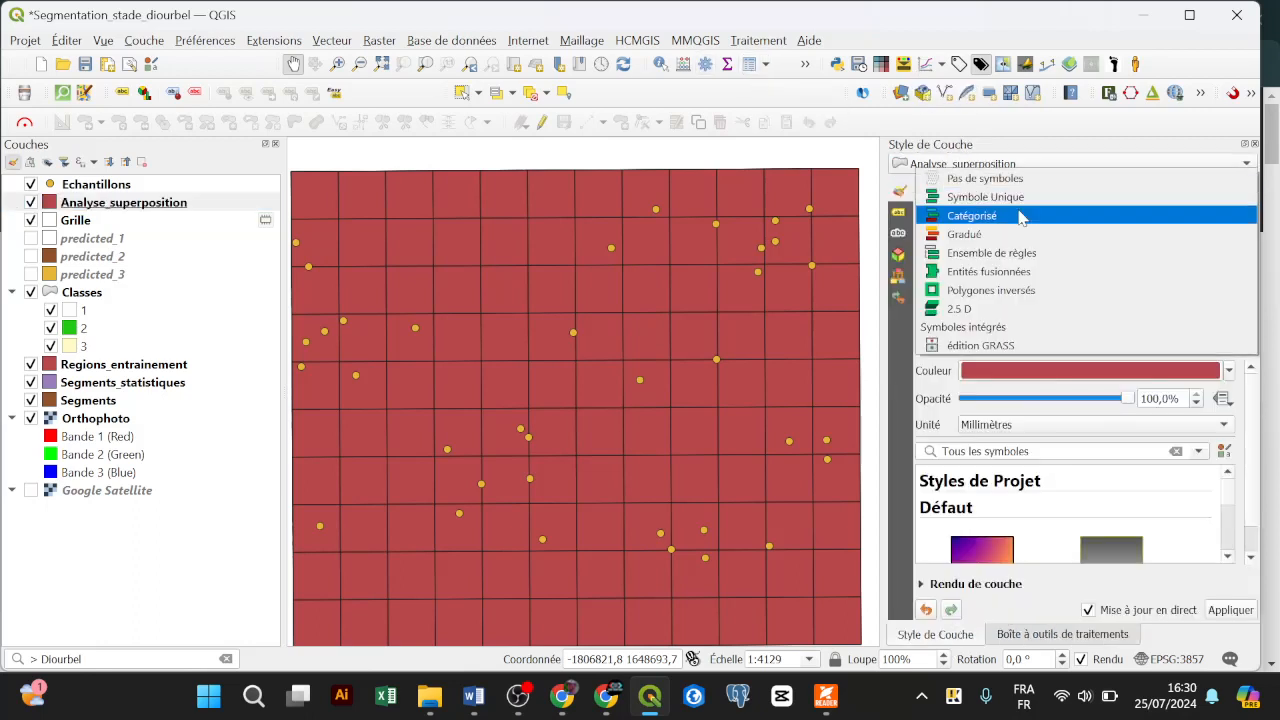
left_click(1010, 235)
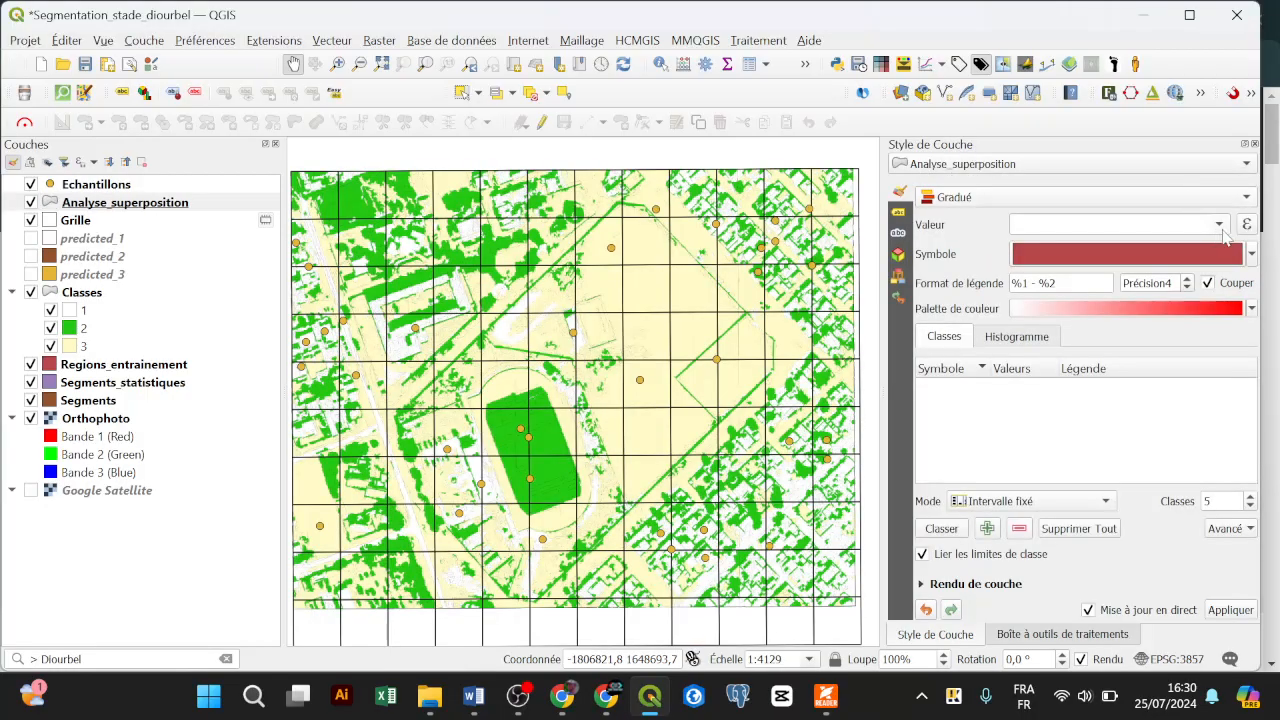
left_click(1219, 226)
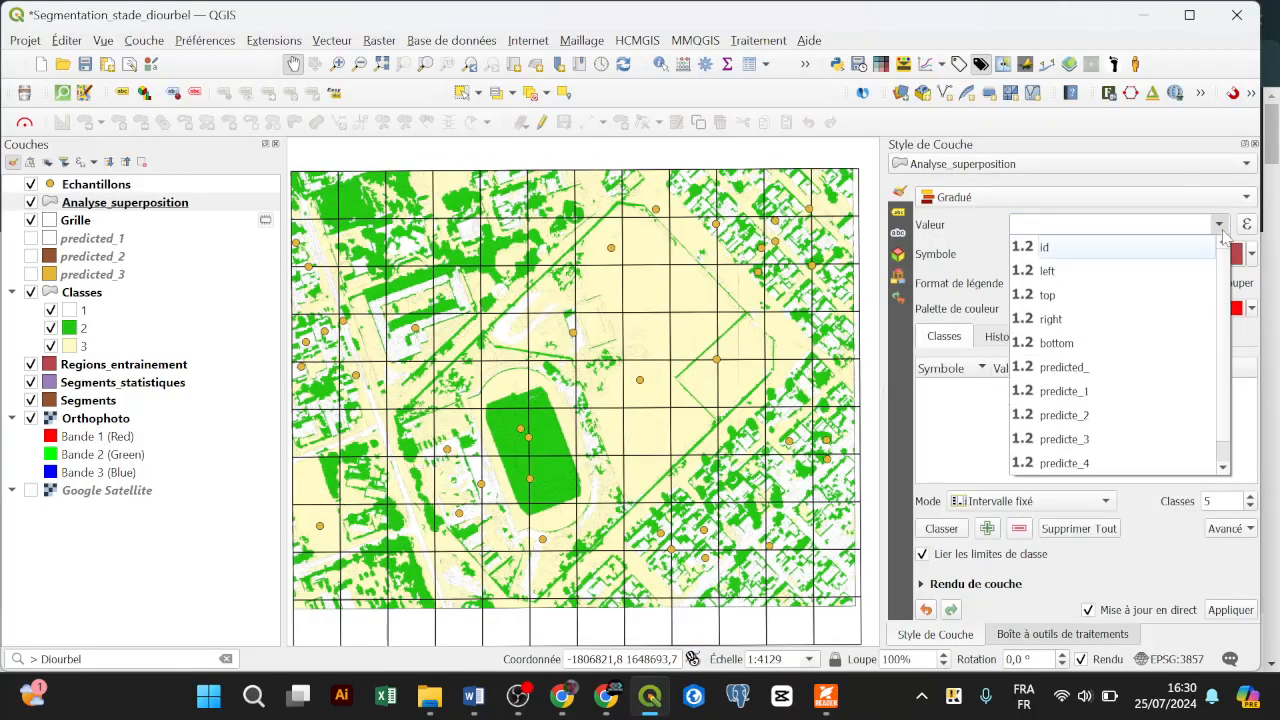
left_click(1093, 370)
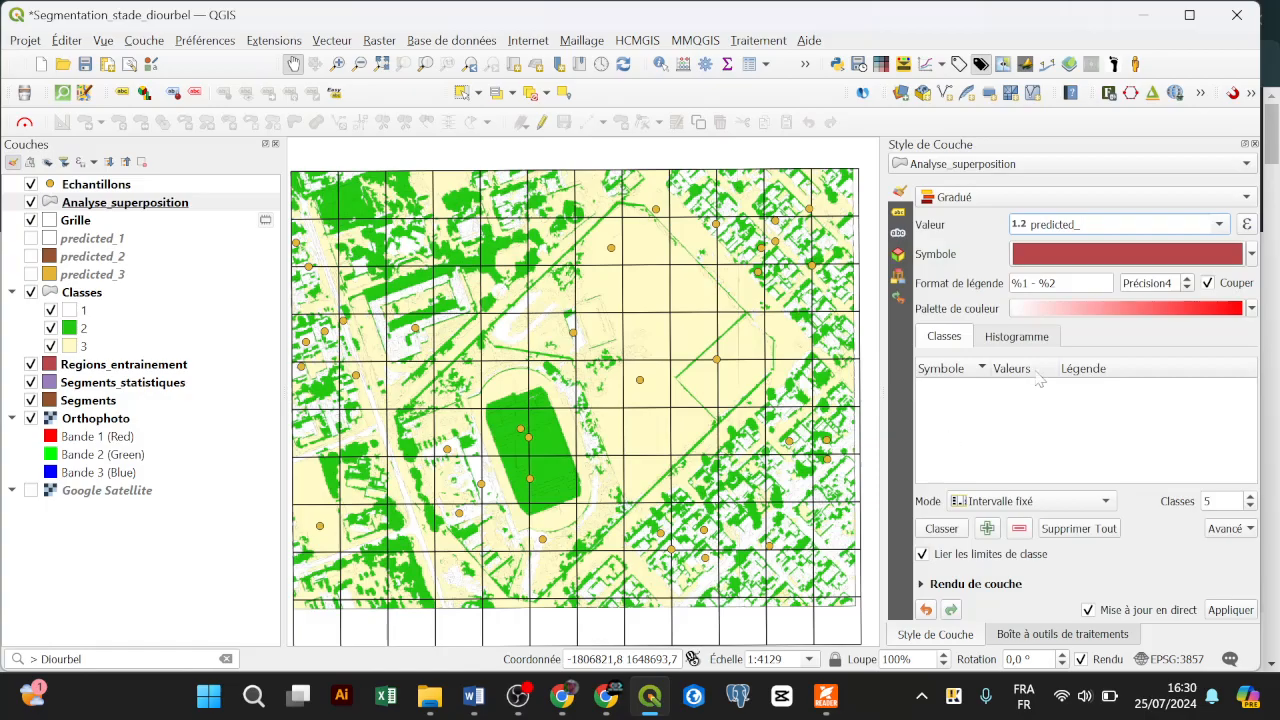
left_click(1076, 502)
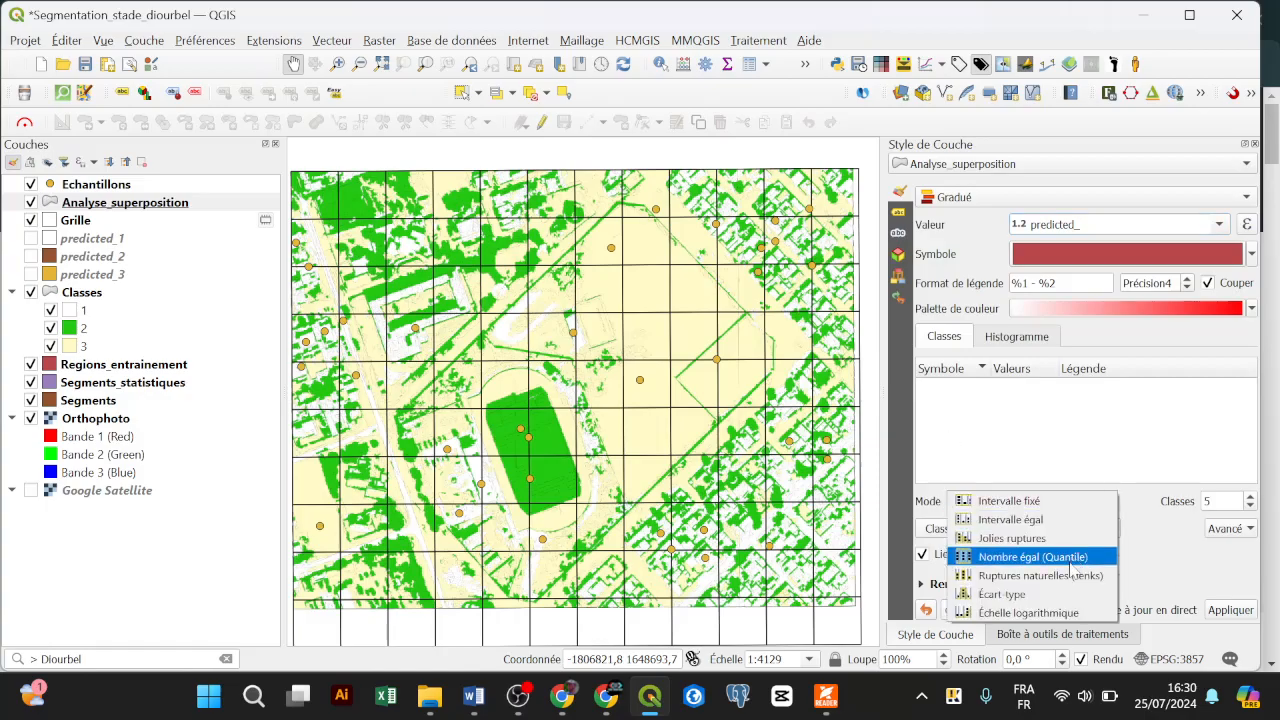
left_click(1071, 577)
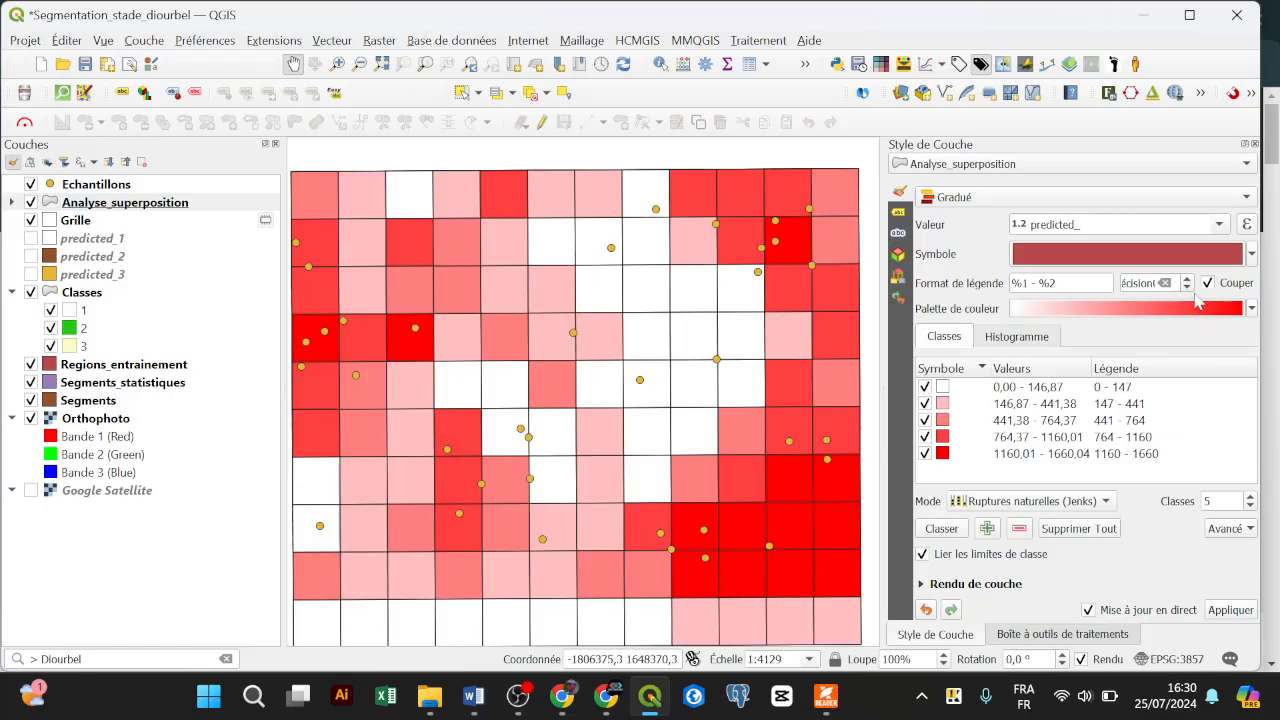
Switch the graduated value to predicte_1 and reclassify the layer
left_click(1219, 226)
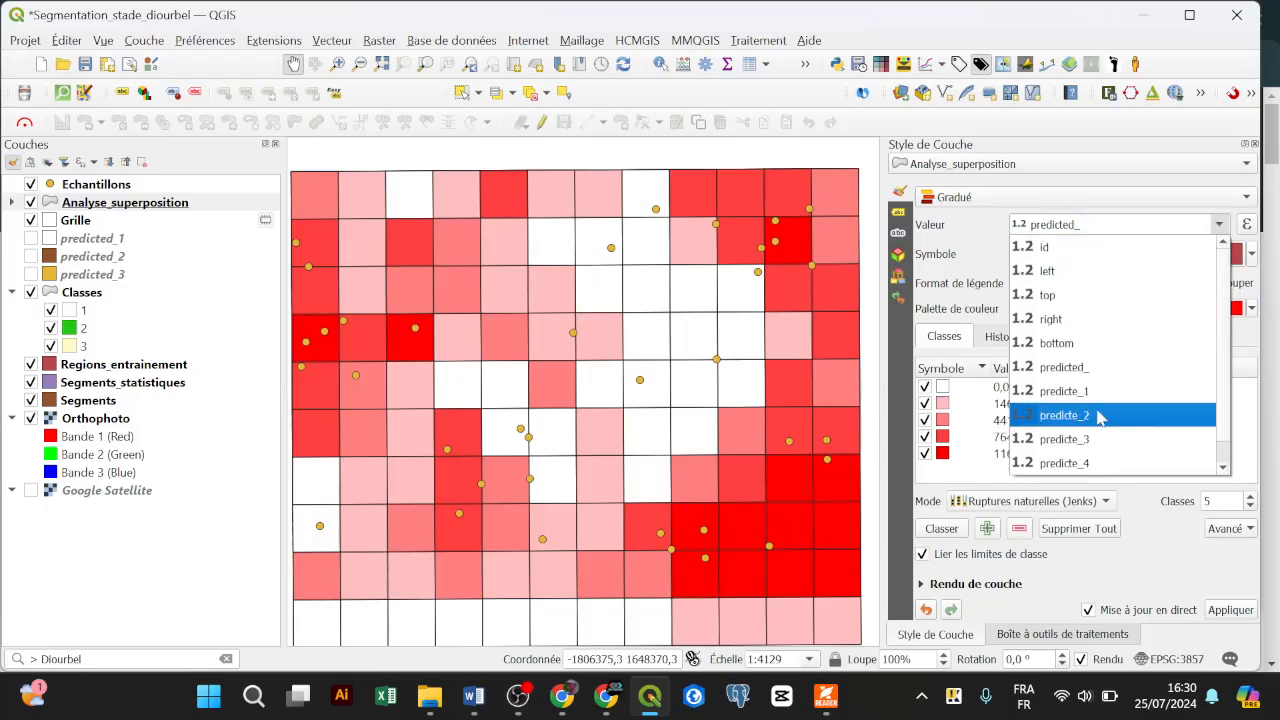
left_click(1064, 391)
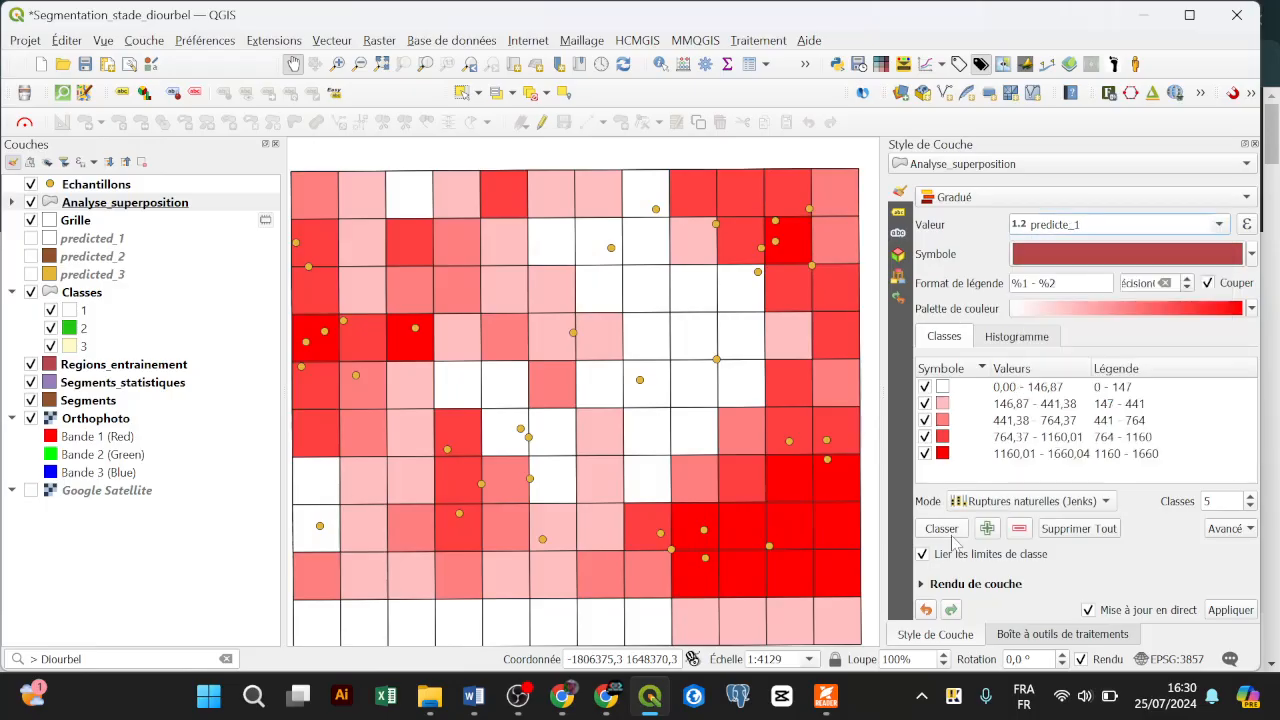
left_click(952, 535)
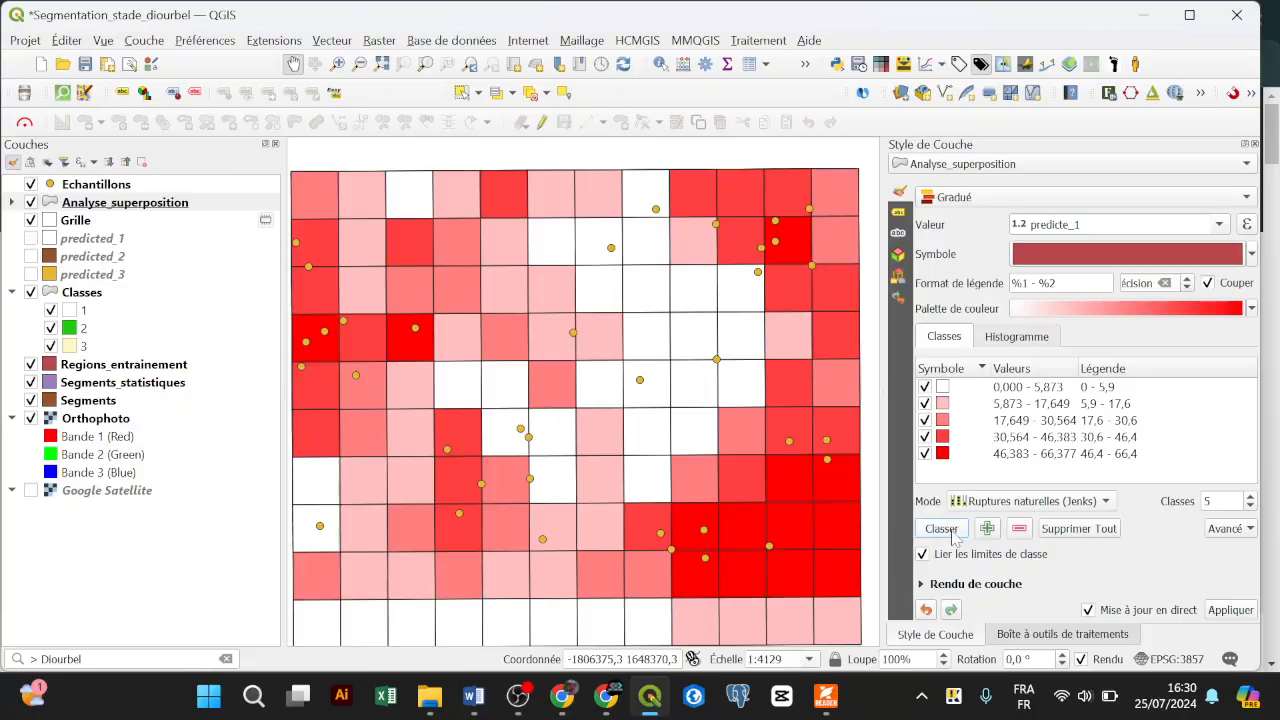
Reclassify the layer on predicte_2 with the Greens colour ramp and compare it with the classified map beneath
left_click(1219, 225)
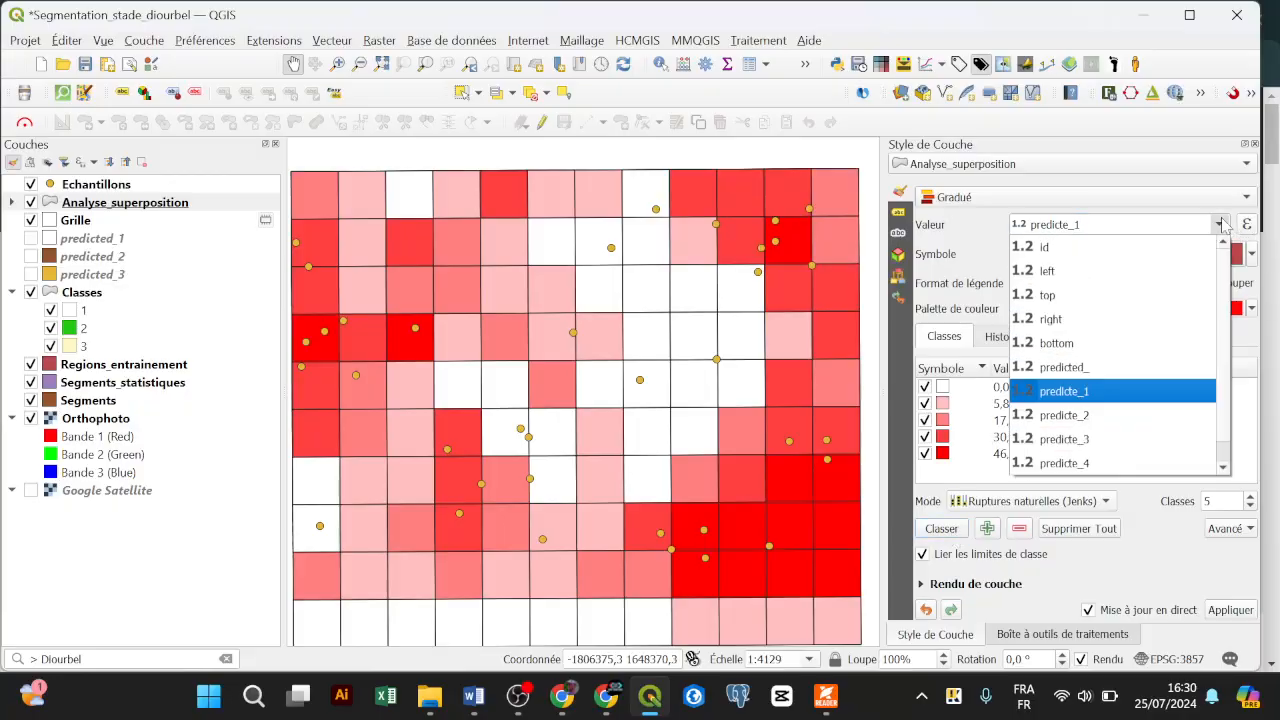
left_click(1094, 416)
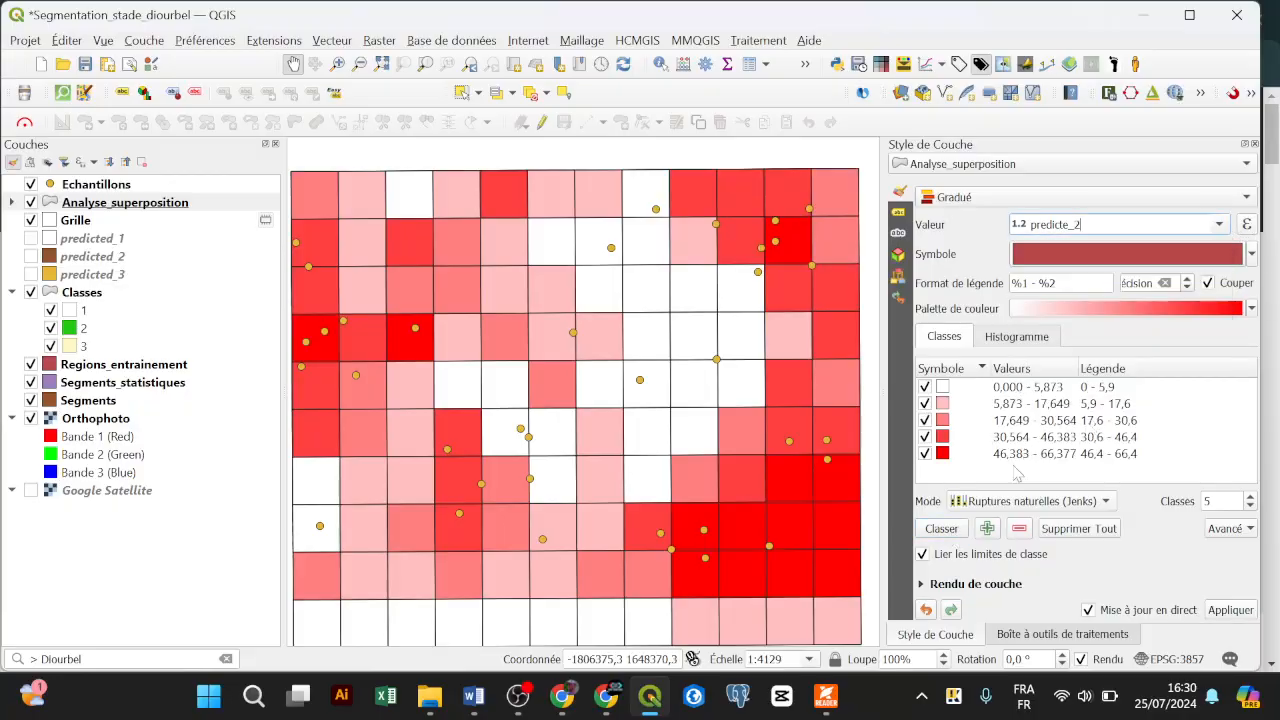
left_click(952, 533)
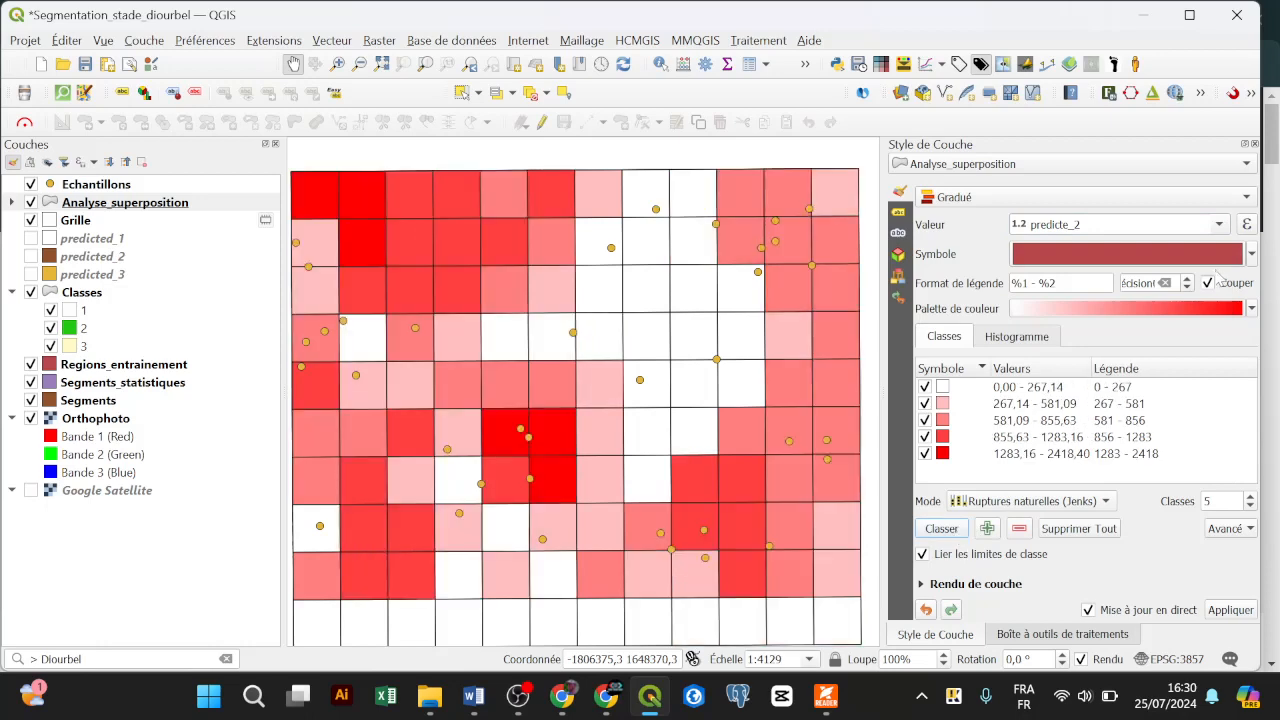
left_click(1251, 309)
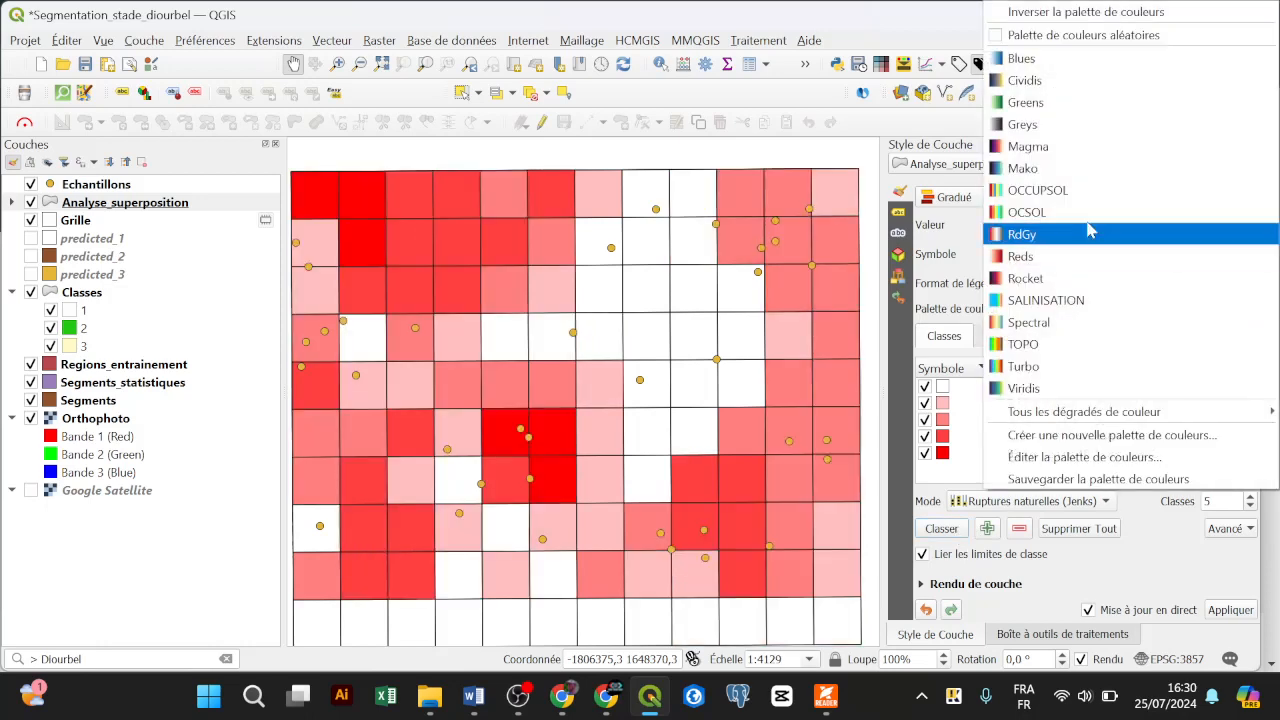
left_click(1050, 103)
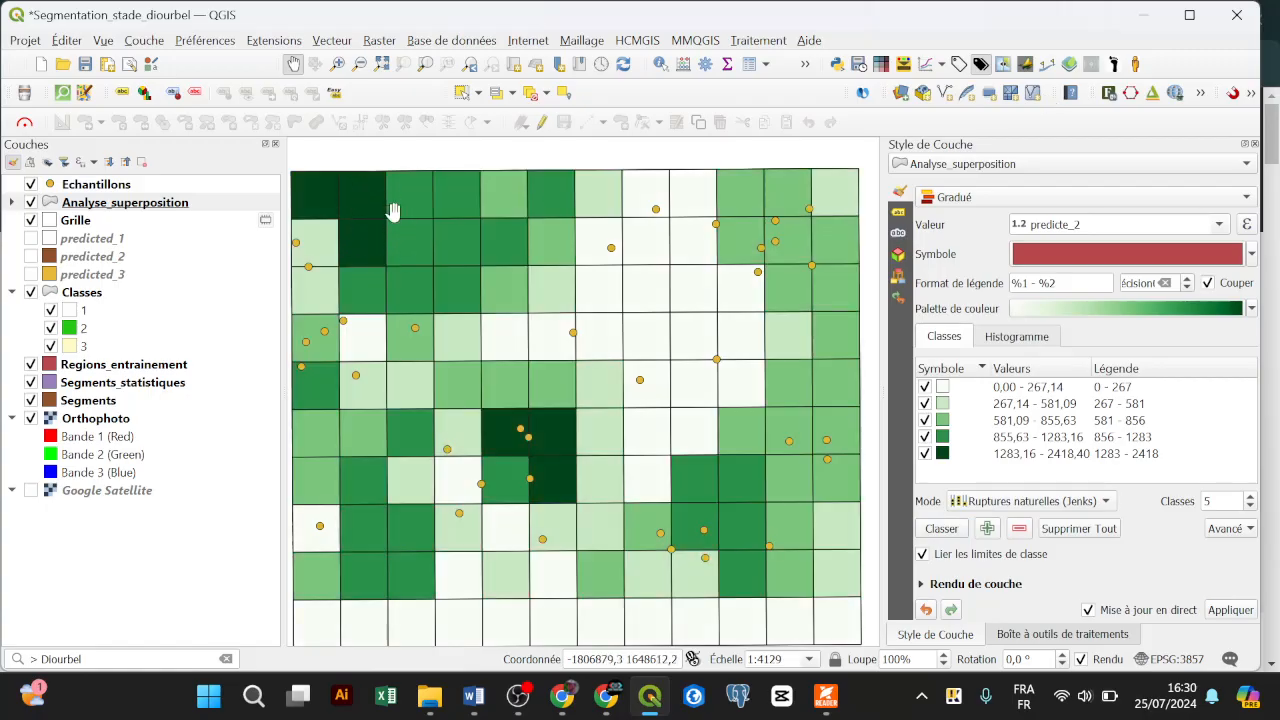
left_click(31, 203)
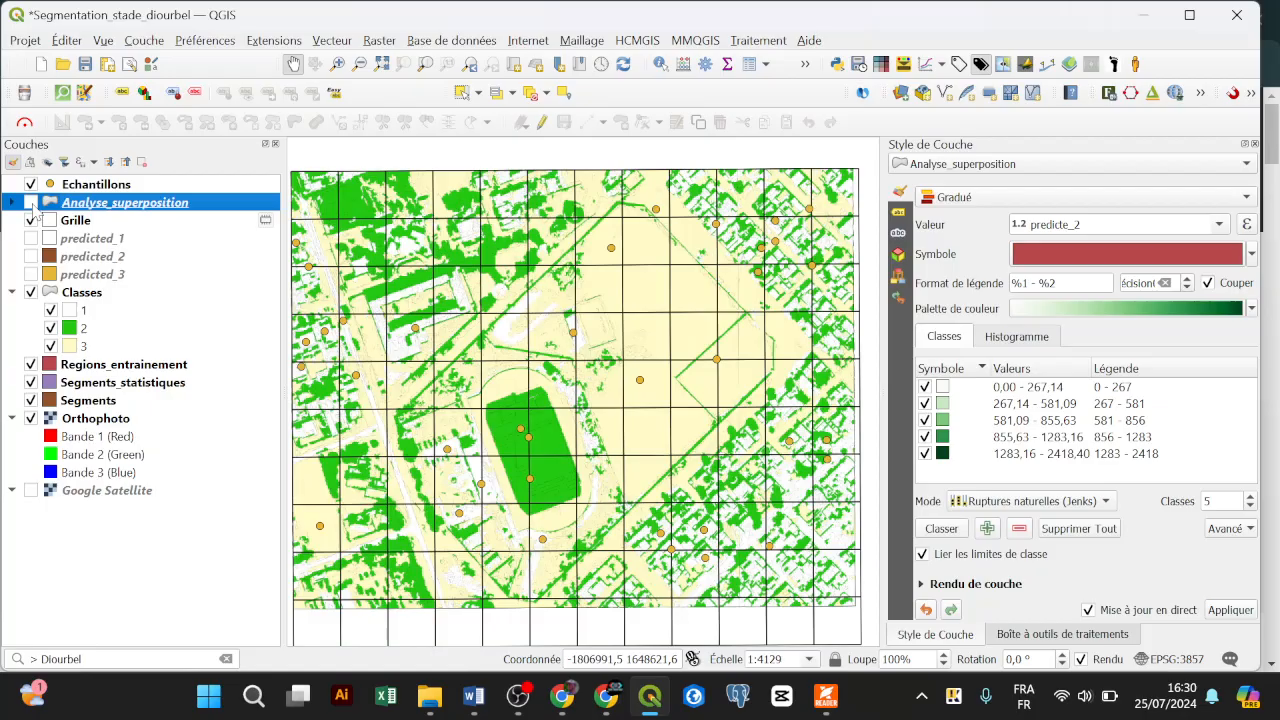
left_click(31, 203)
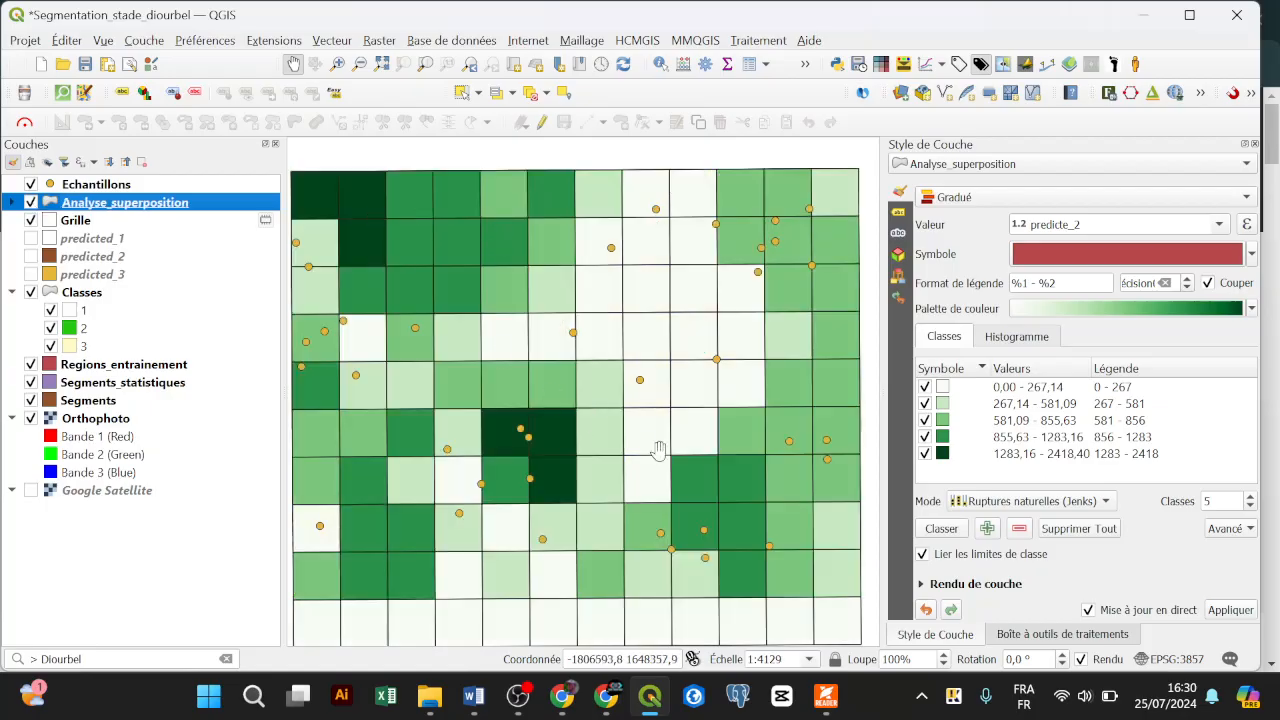
Set the graduated value to predicte_4 with the Cividis colour ramp and compare it with the classified map beneath
left_click(1228, 227)
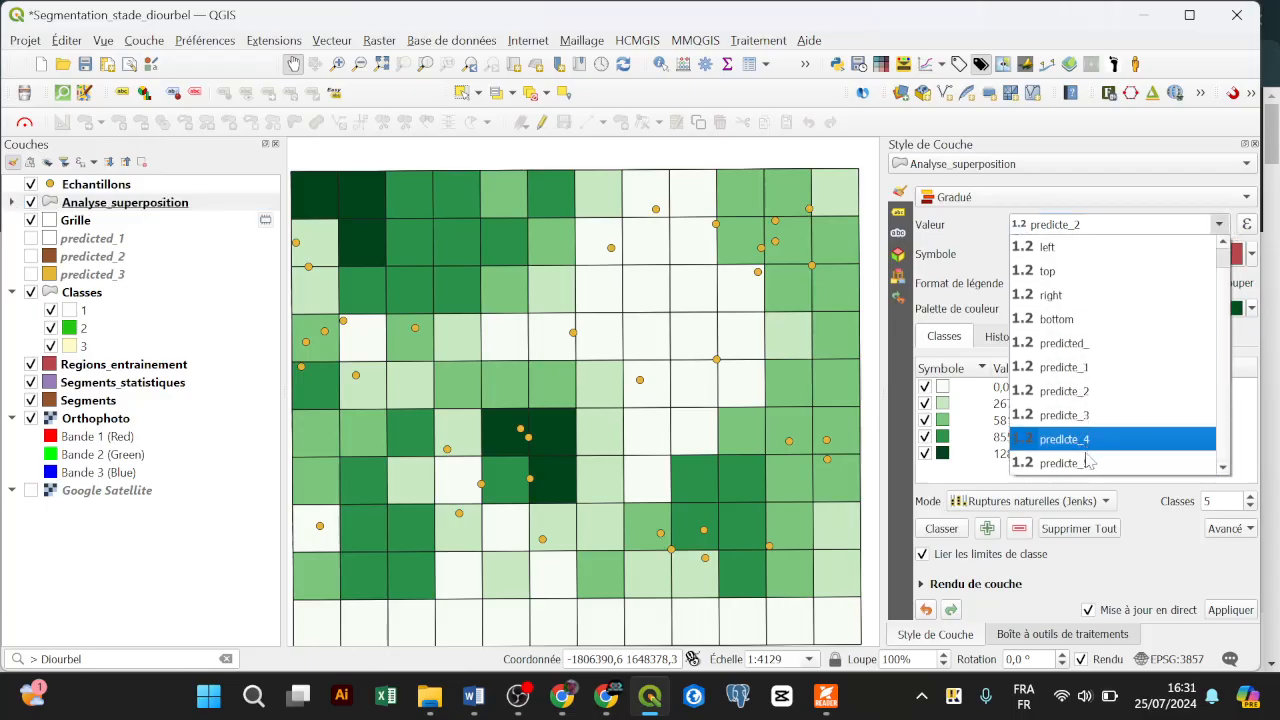
left_click(1087, 448)
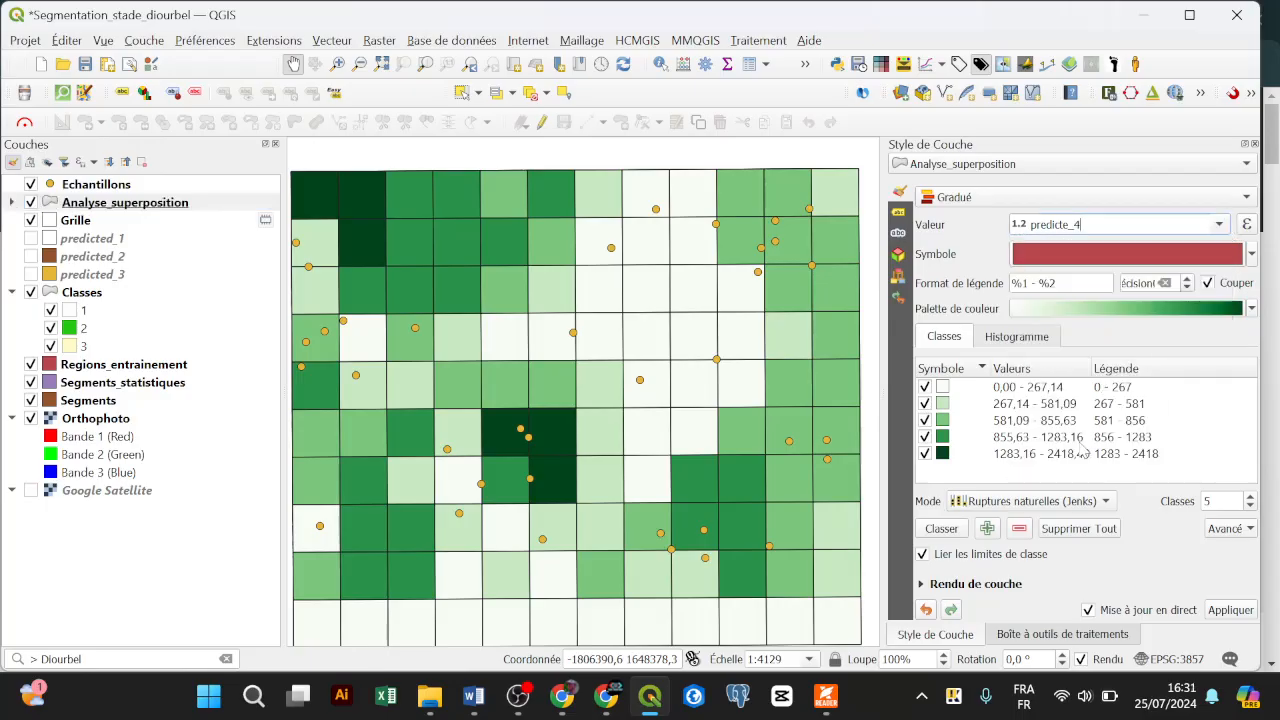
left_click(1253, 312)
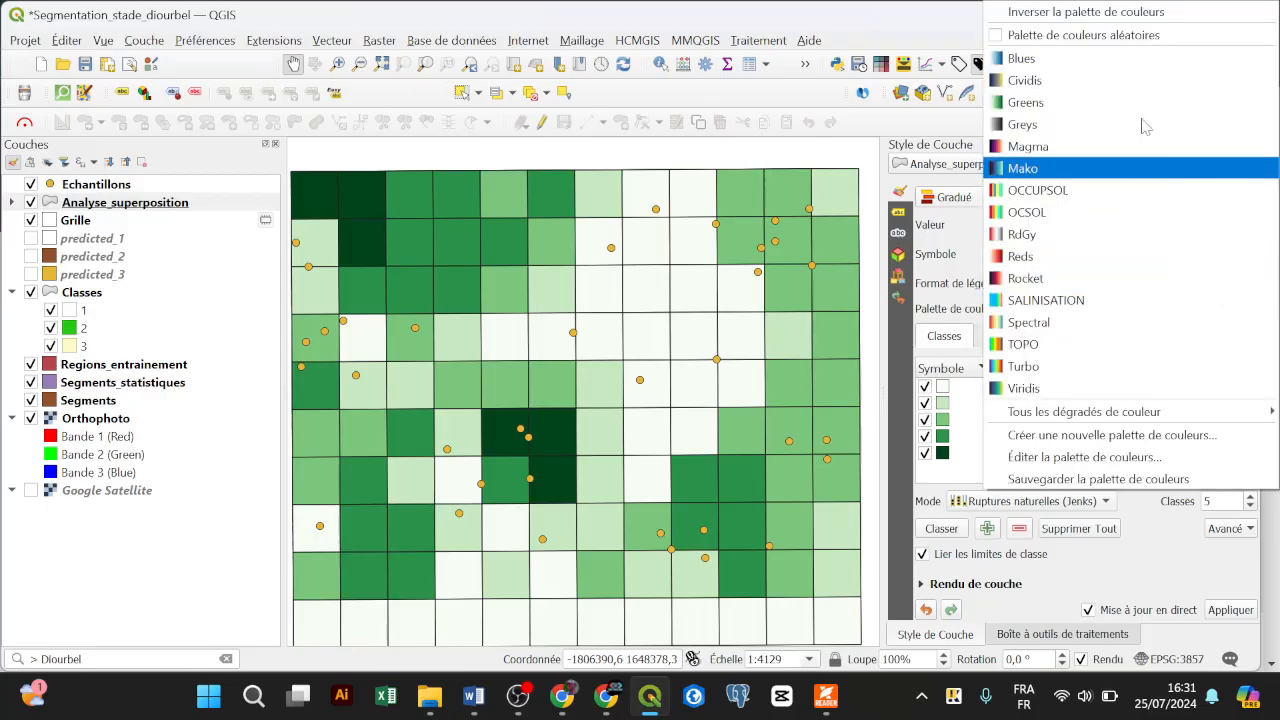
left_click(1148, 89)
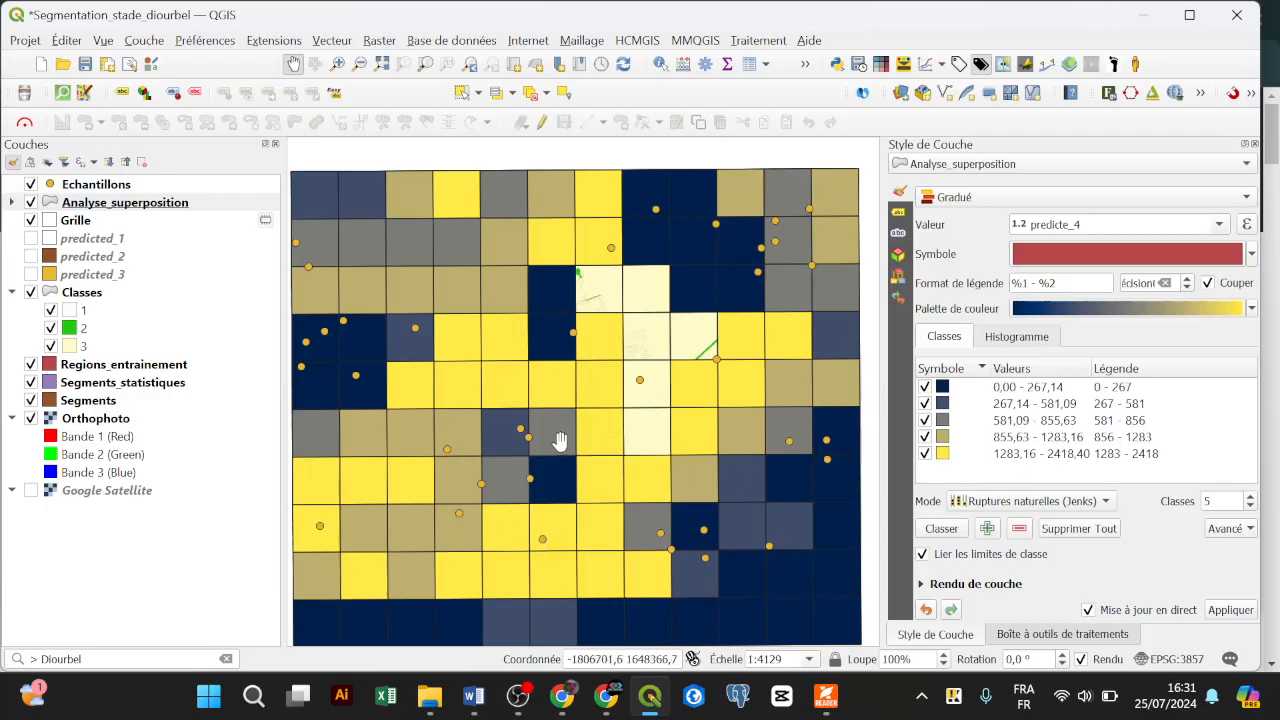
left_click(30, 202)
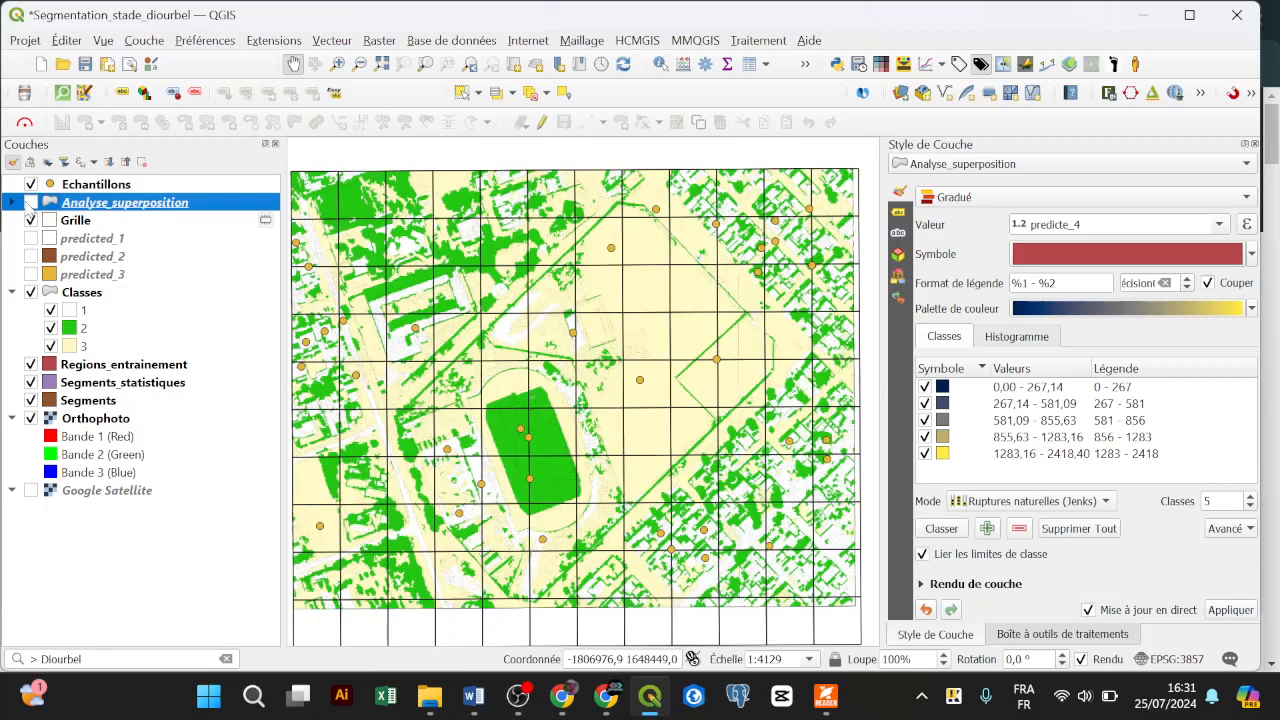
left_click(30, 202)
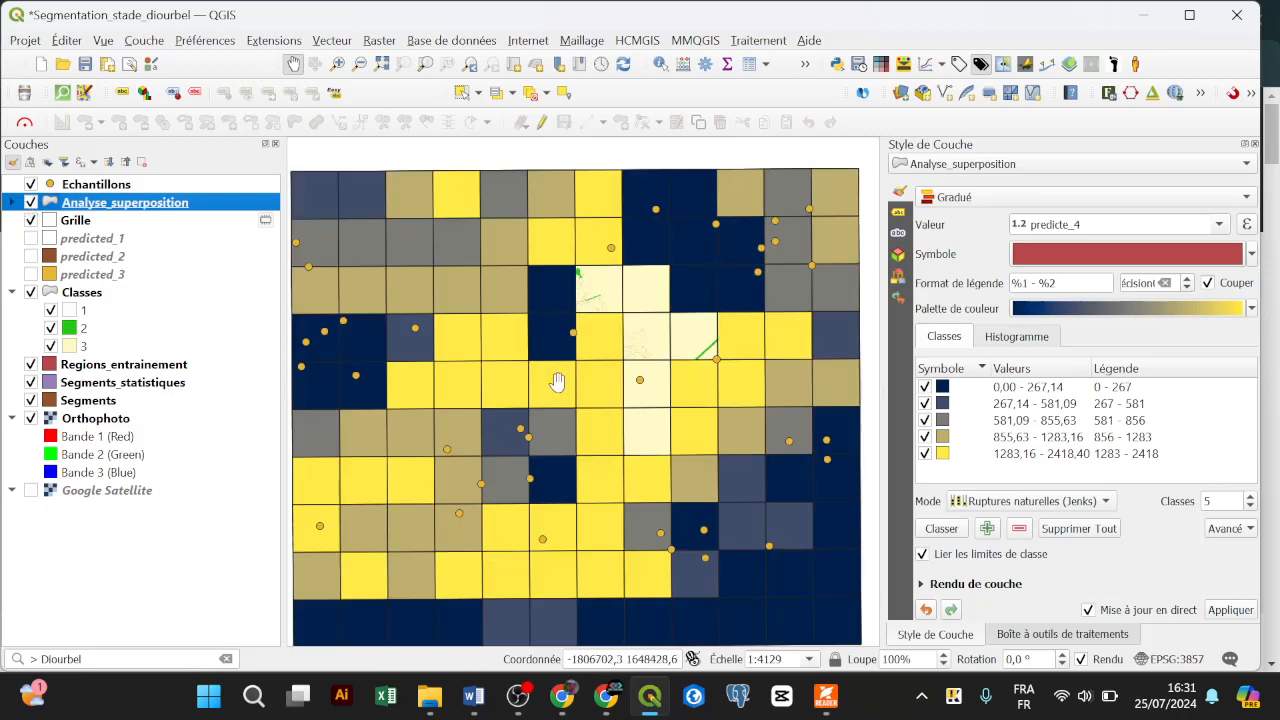
Try the Blues and TOPO colour ramps on the predicte_4 symbology and settle on Blues
left_click(1251, 310)
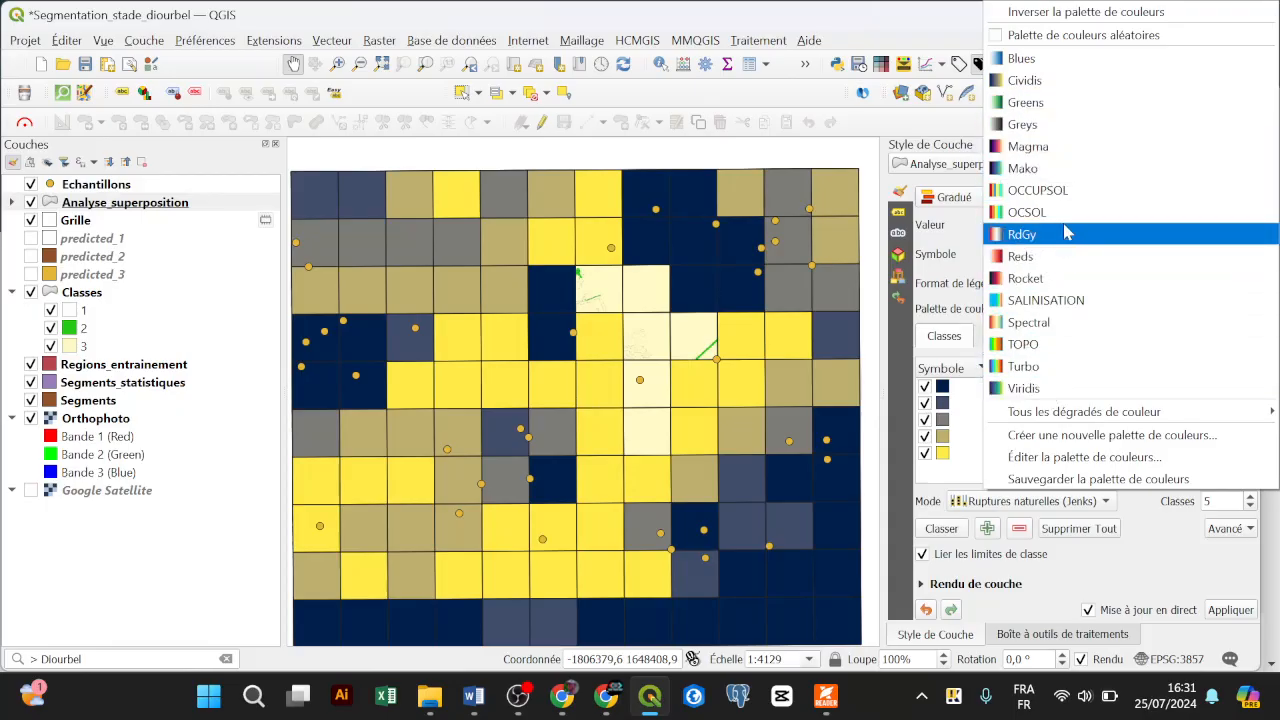
left_click(1022, 59)
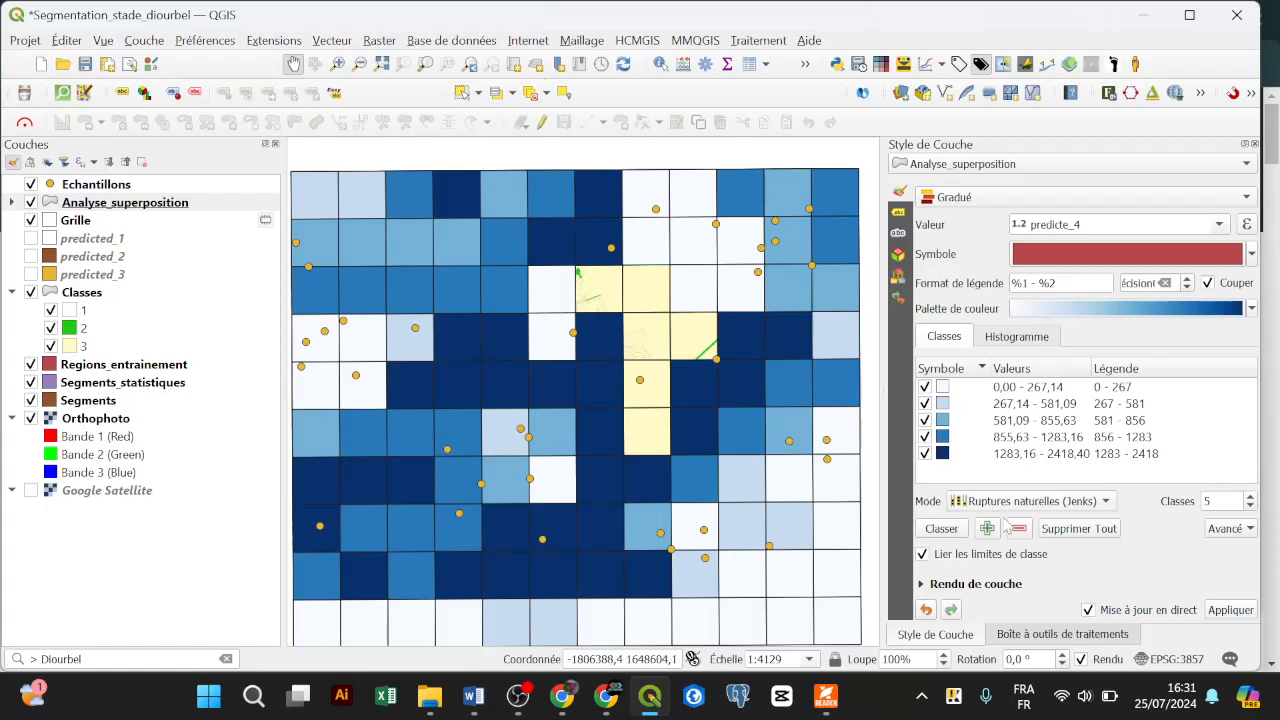
left_click(1251, 308)
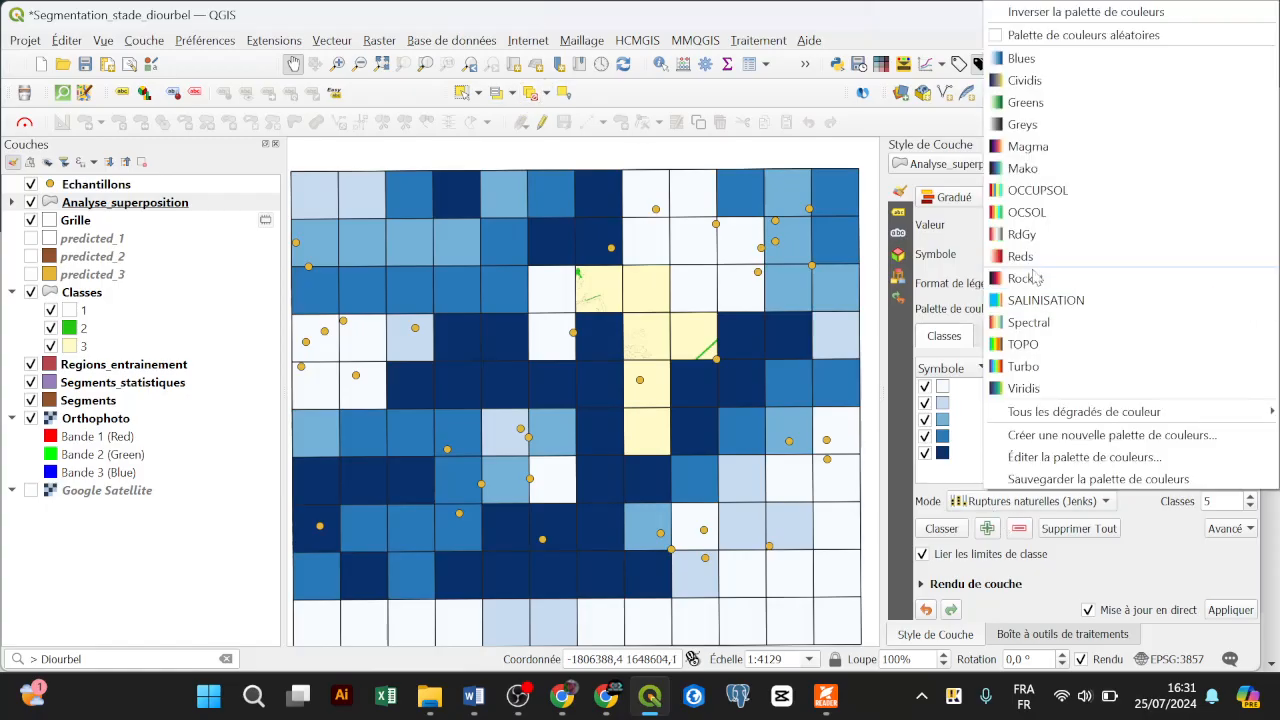
left_click(1023, 346)
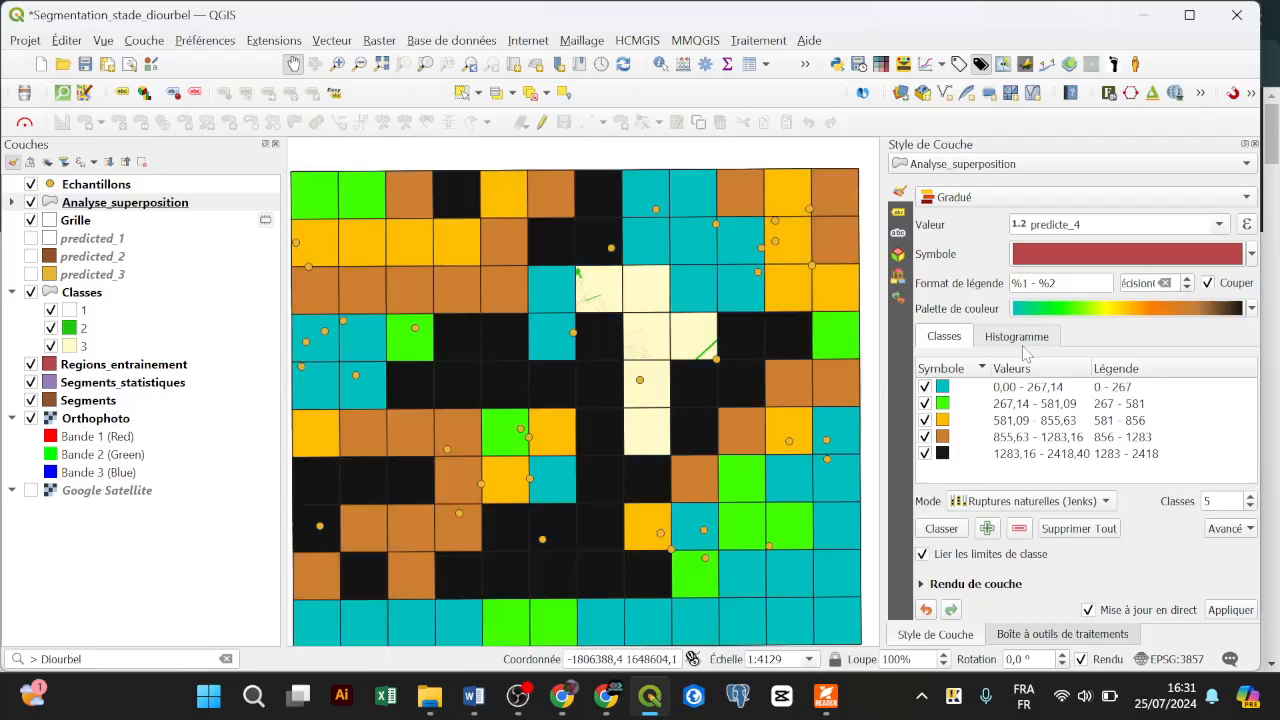
left_click(1251, 308)
left_click(1066, 60)
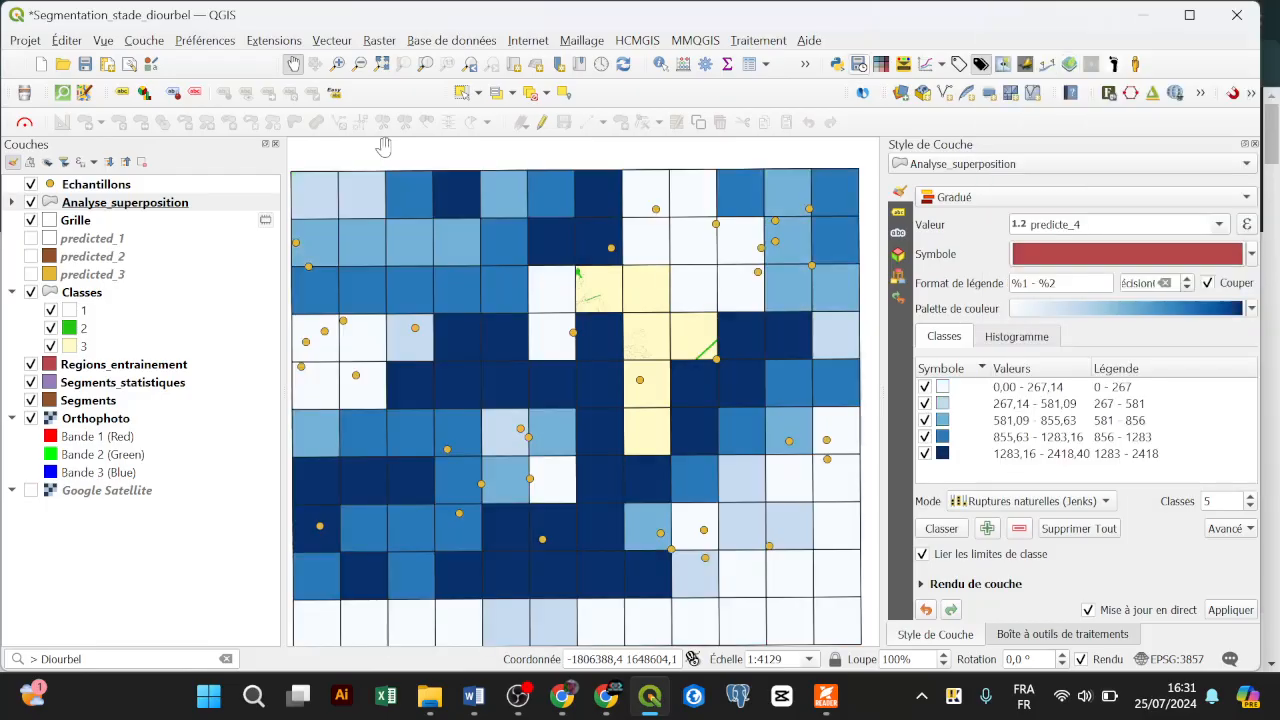
Compare Analyse_superposition with the classified map beneath using its legend and visibility, and reclassify the layer on predicte_4
left_click(22, 203)
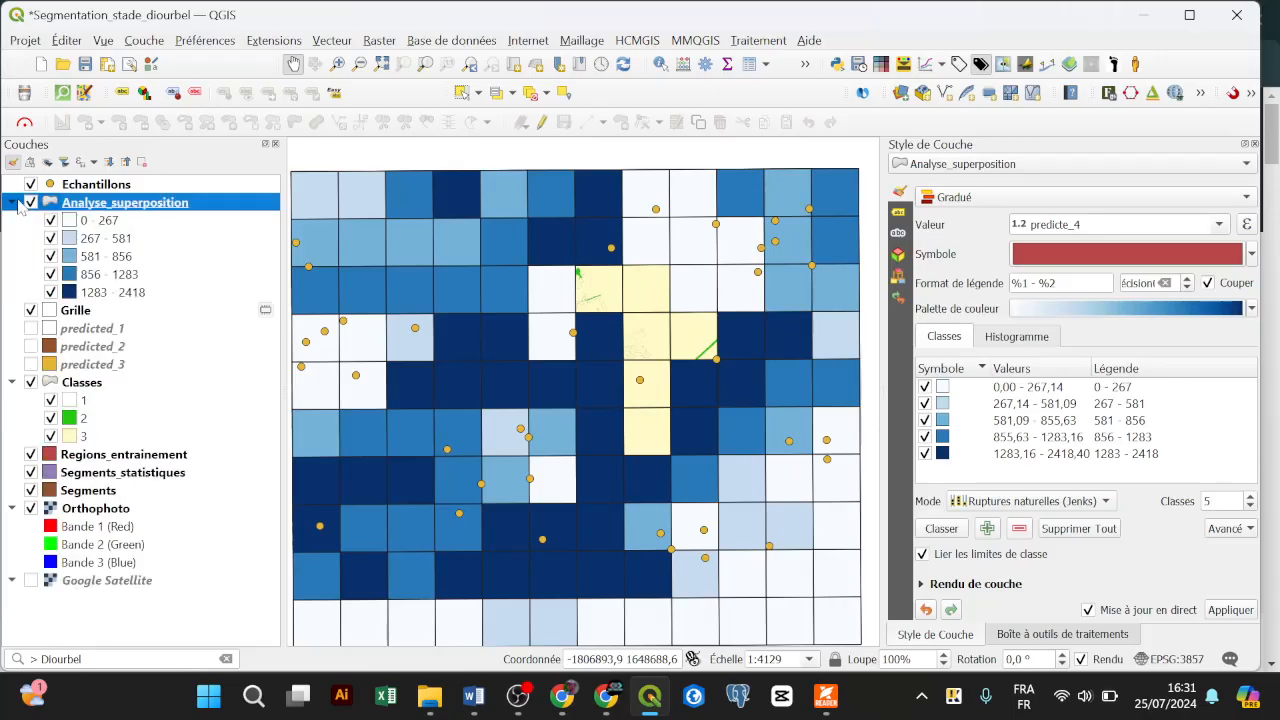
left_click(30, 202)
left_click(30, 202)
left_click(30, 202)
left_click(30, 202)
left_click(12, 202)
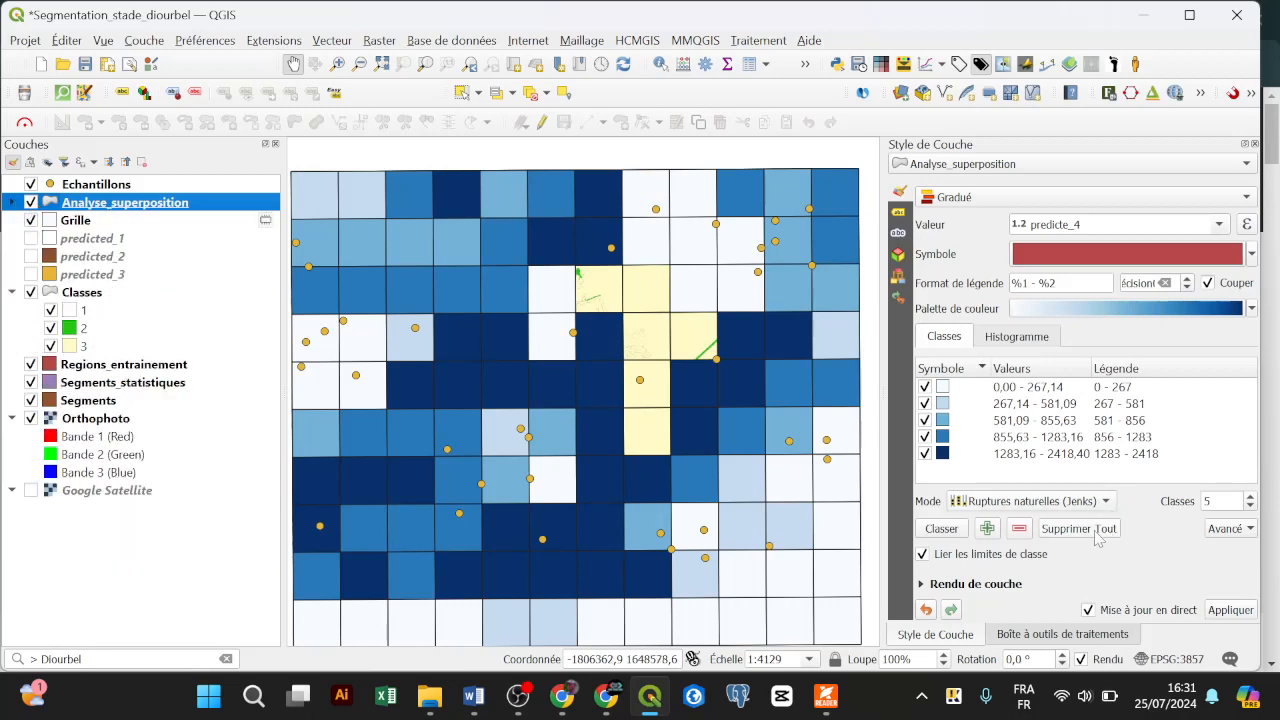
left_click(950, 527)
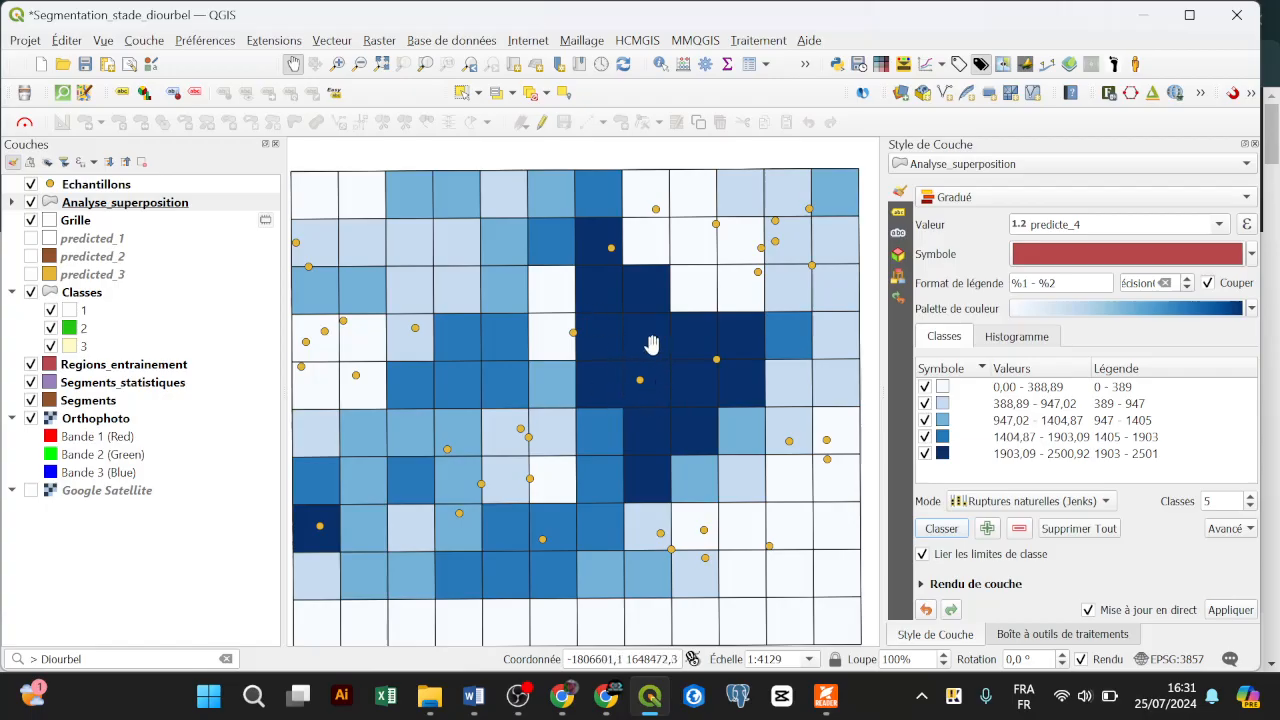
Remove all intermediate colour stops from the Blues ramp of the predicte_4 symbology, keeping only the start and end colours
left_click(1240, 310)
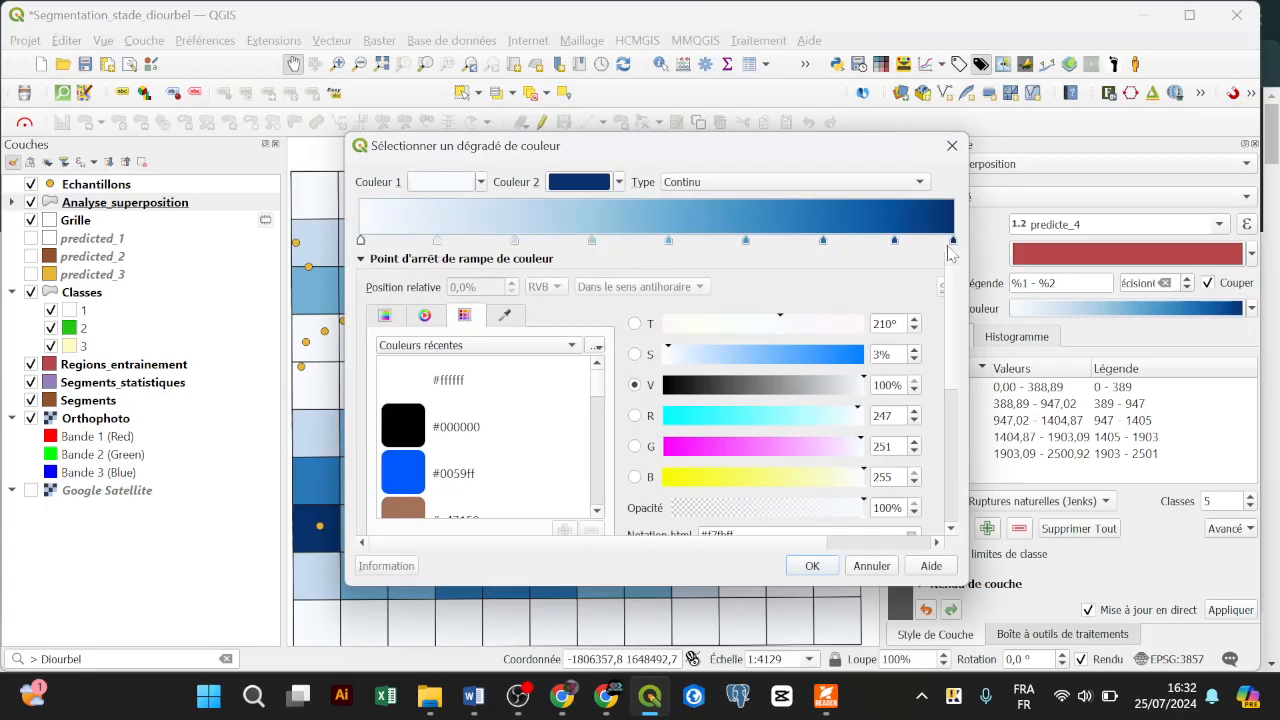
left_click(952, 145)
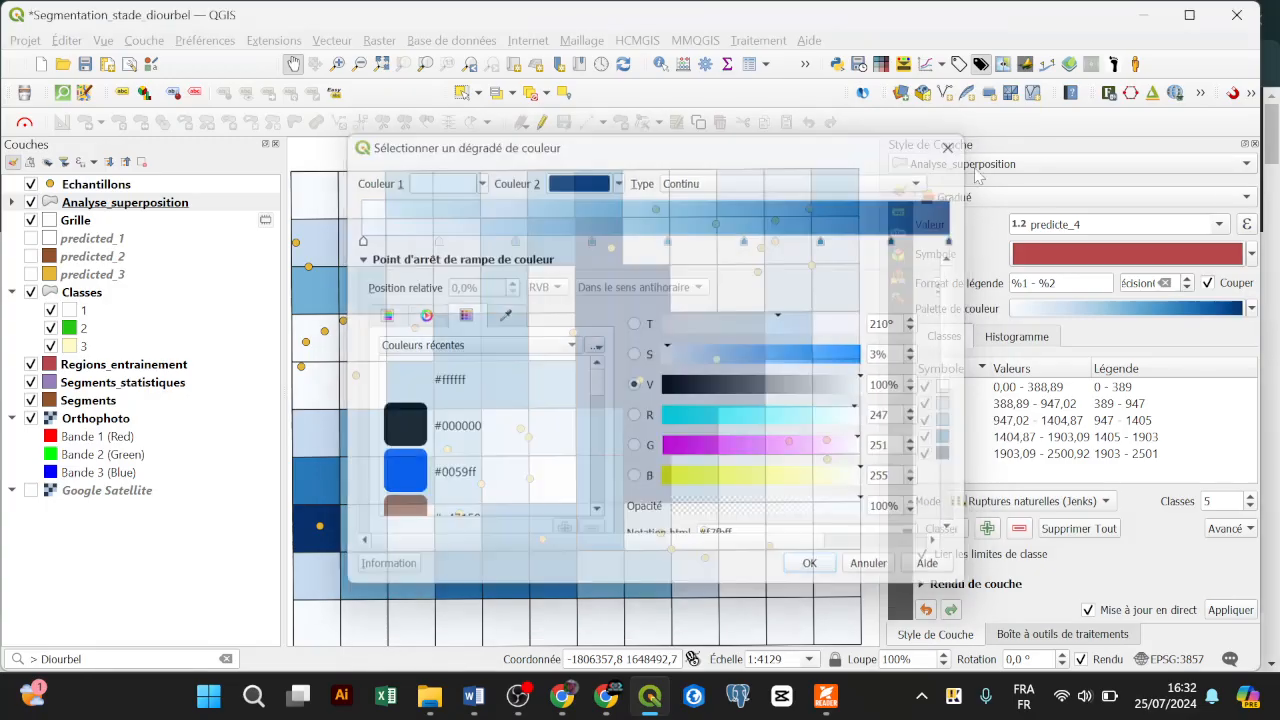
left_click(1232, 309)
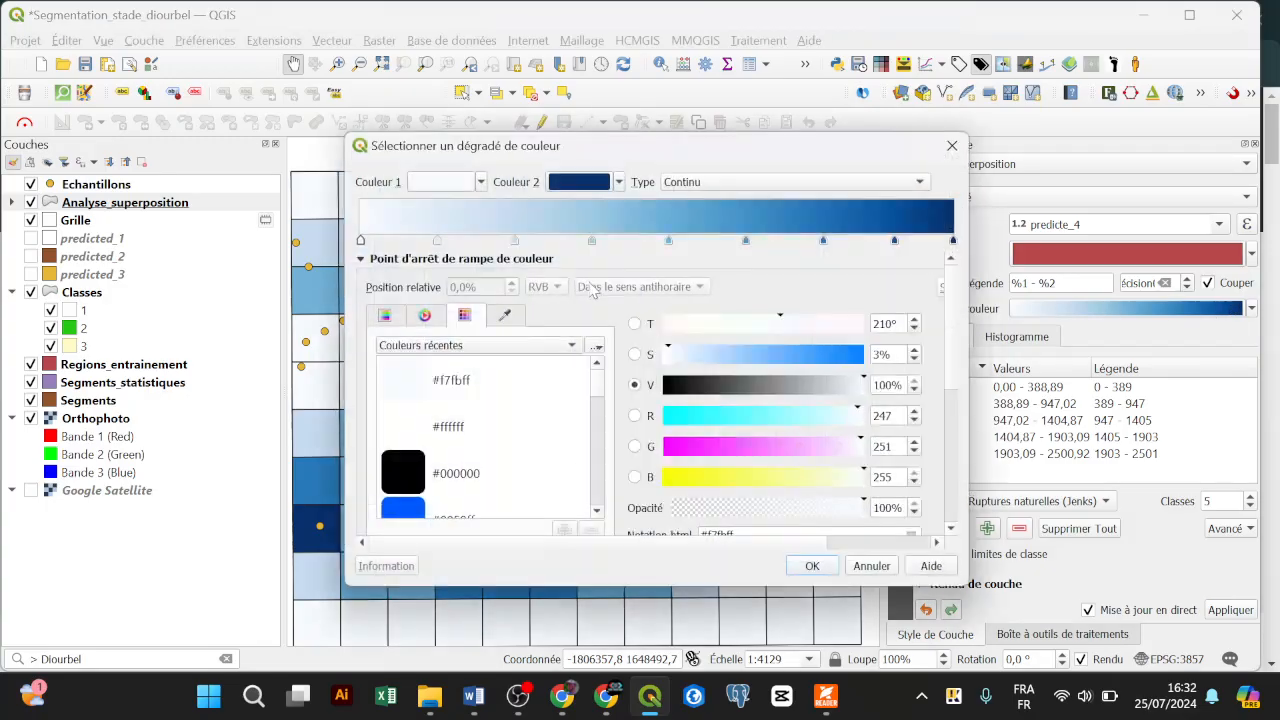
left_click(515, 241)
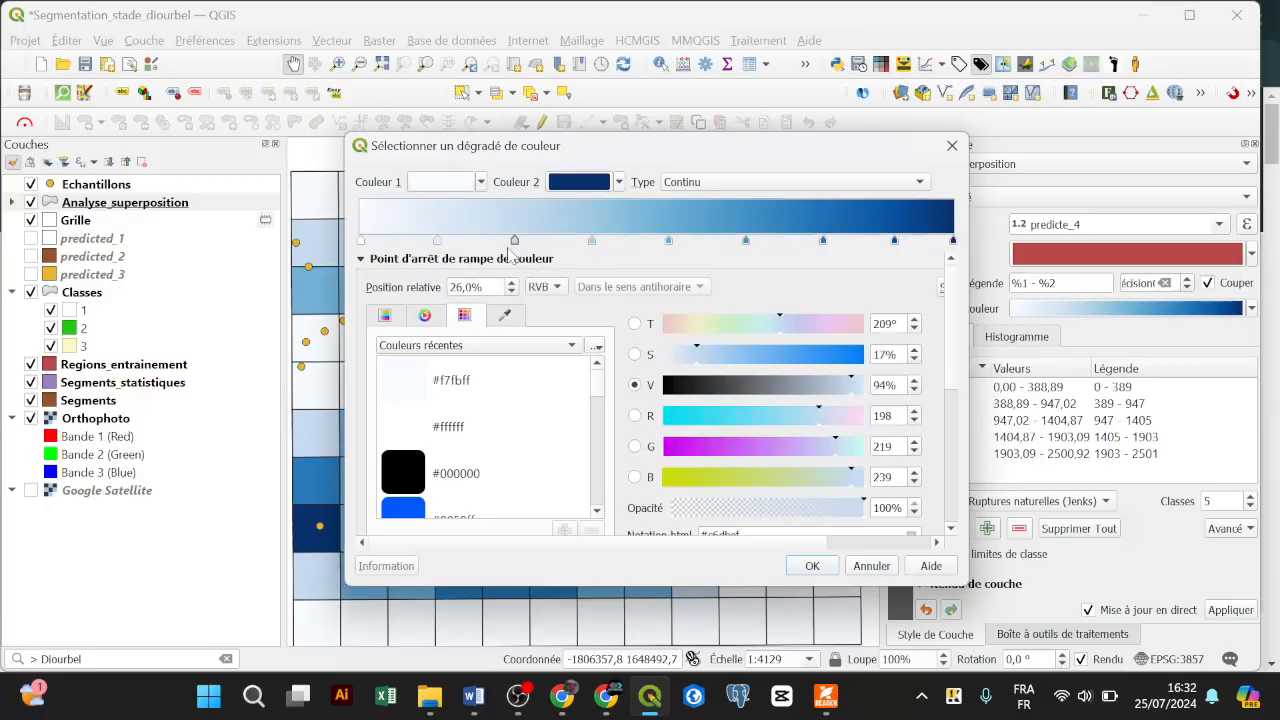
key("Delete")
key("Delete")
left_click(591, 241)
key("Delete")
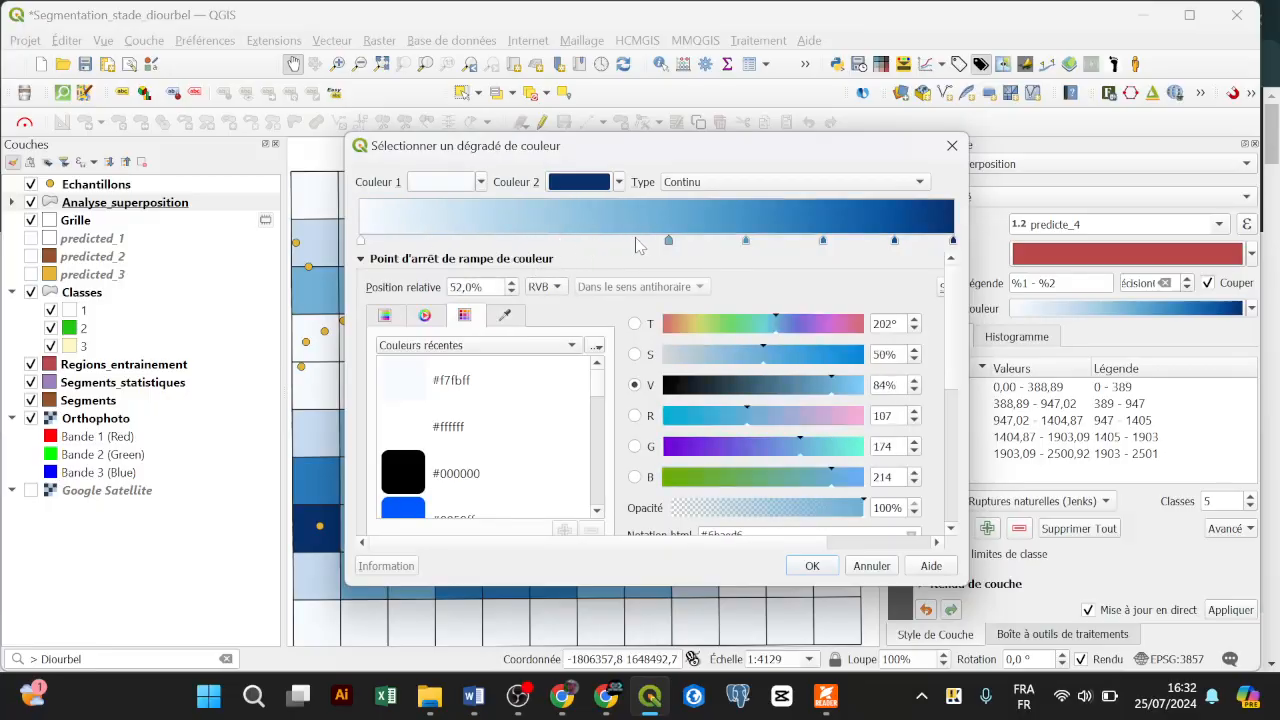
key("Delete")
key("Delete")
key("Delete")
key("Delete")
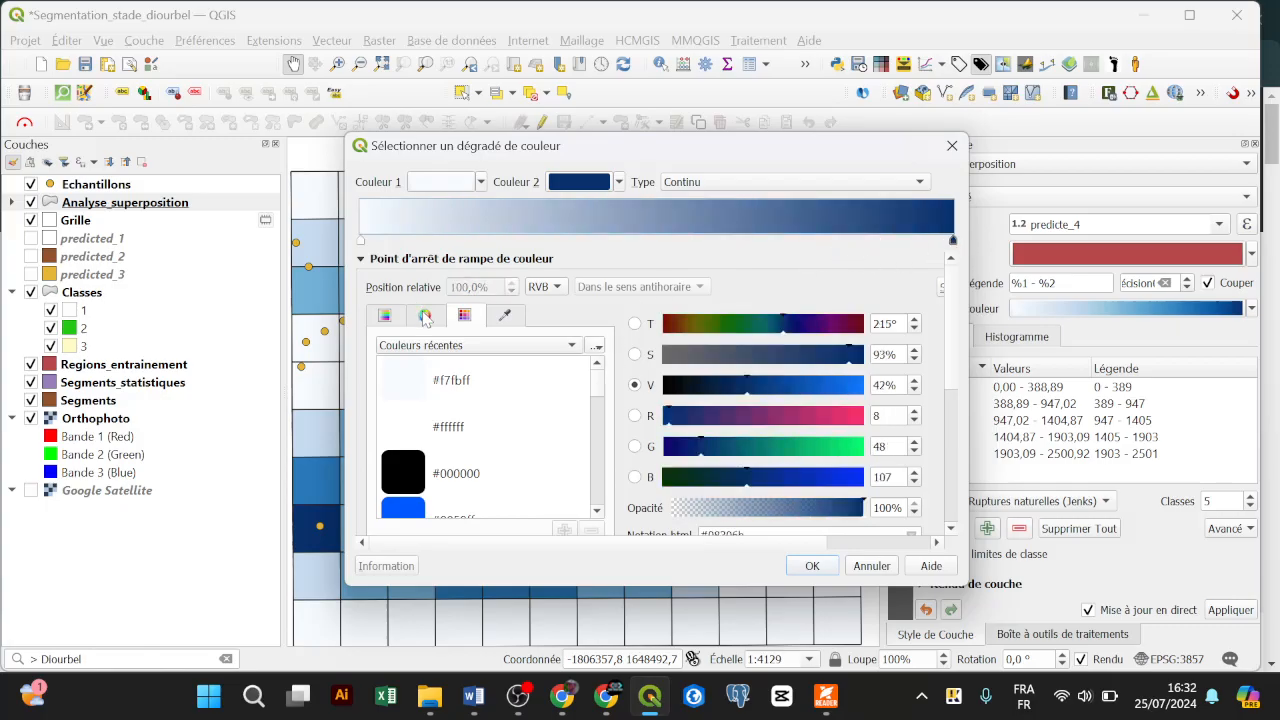
Set the ramp's end colour to yellow with red 246 and green 255, and apply the ramp to the layer
left_click_drag(828, 449, 866, 447)
double_click(877, 415)
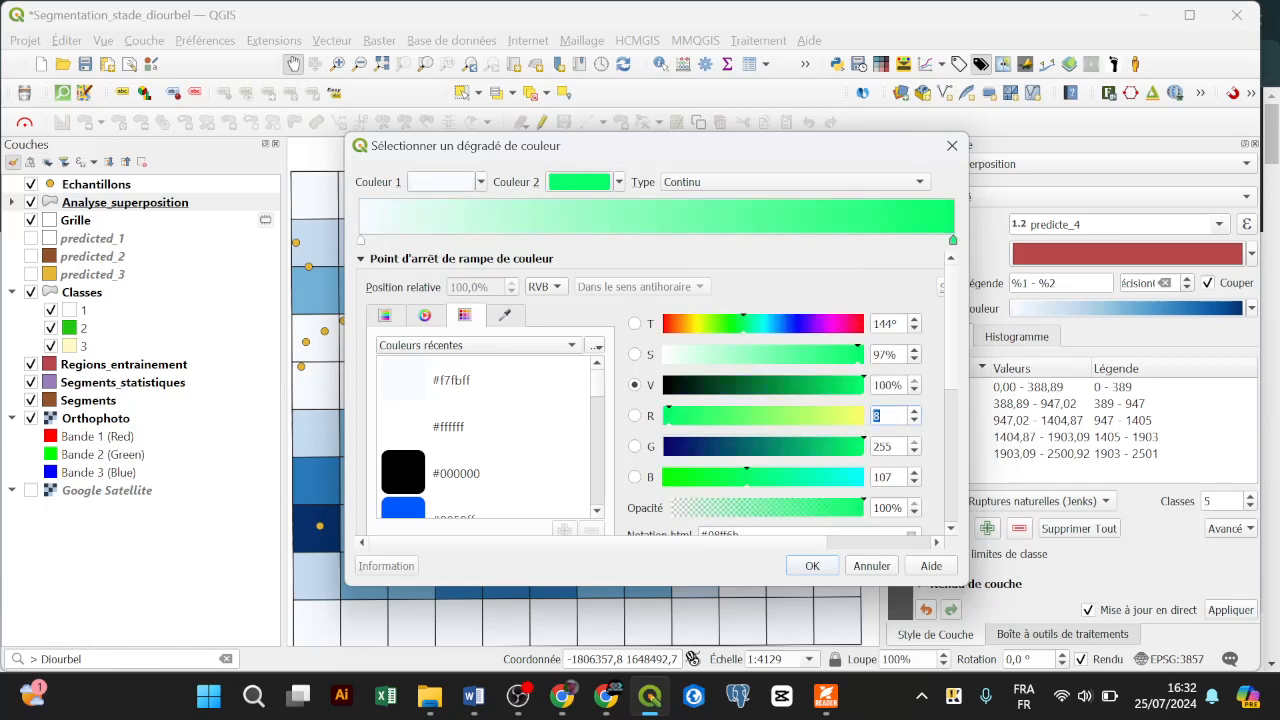
left_click(858, 418)
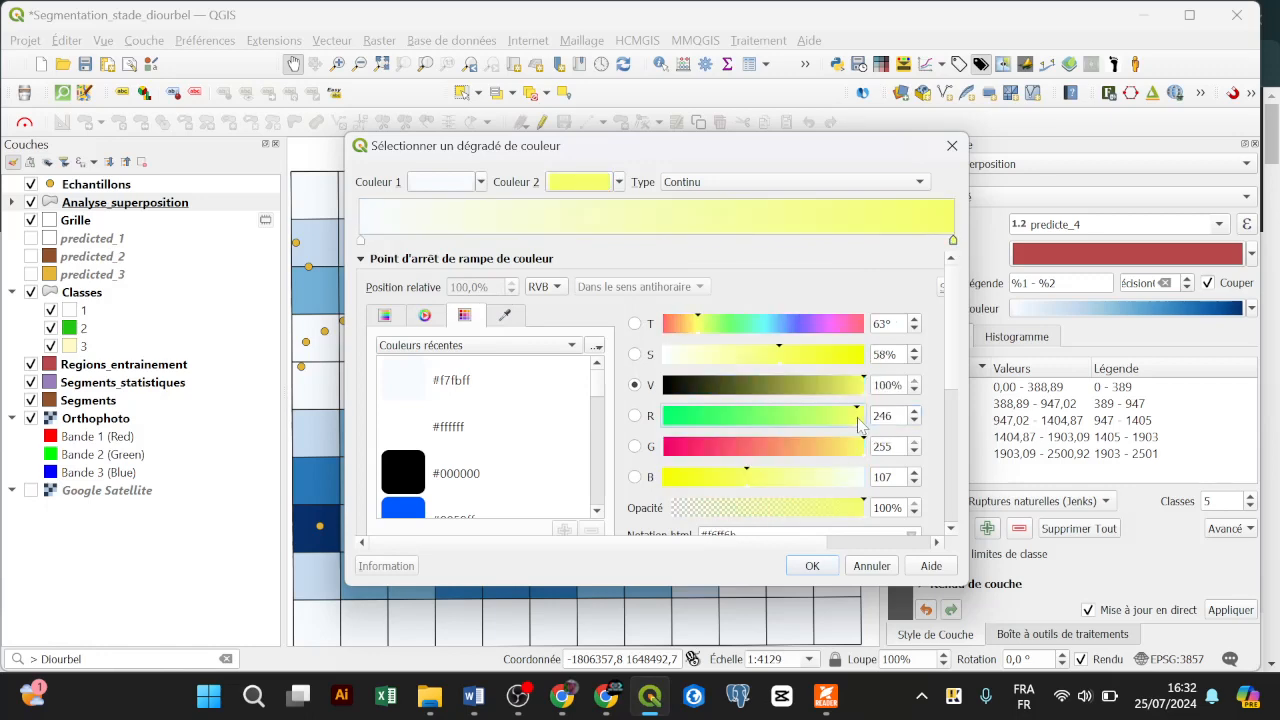
left_click(797, 565)
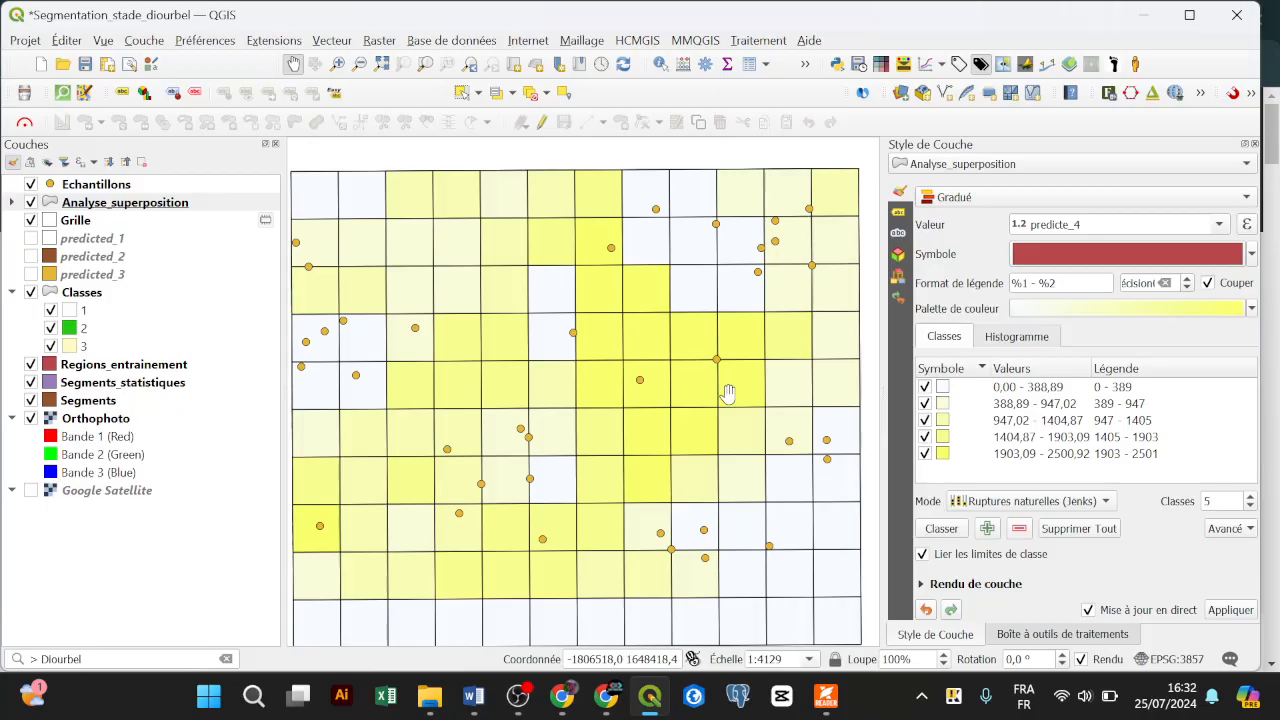
Switch to the Chapitre 5 PDF in Foxit, read the sections on land-cover percentages and refactoring fields, and return to QGIS
left_click(825, 697)
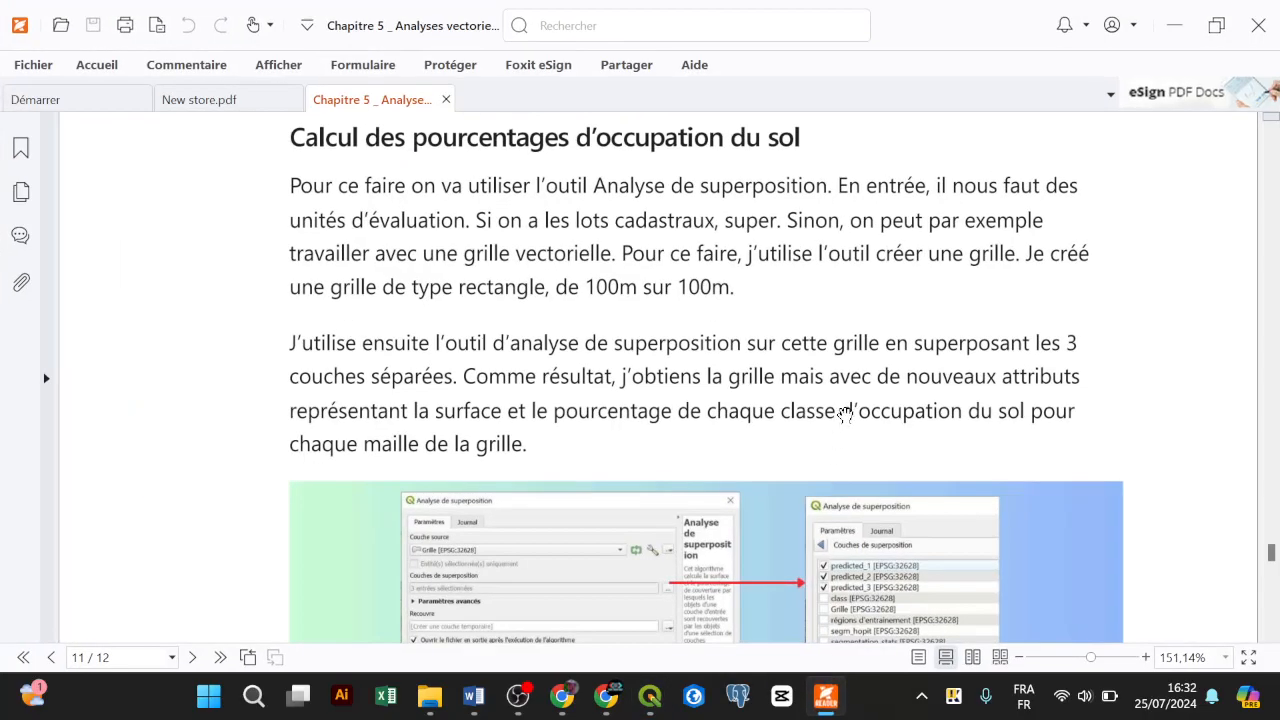
scroll(845, 413, "down", 10)
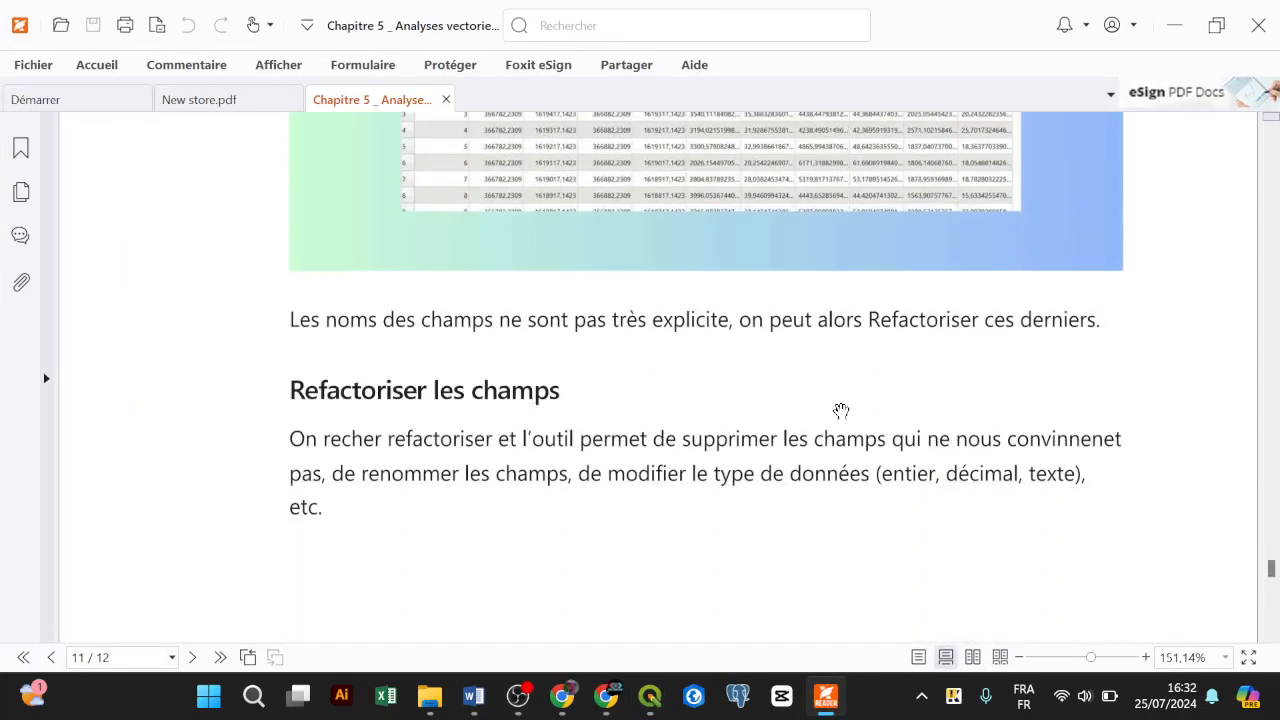
scroll(840, 410, "up", 5)
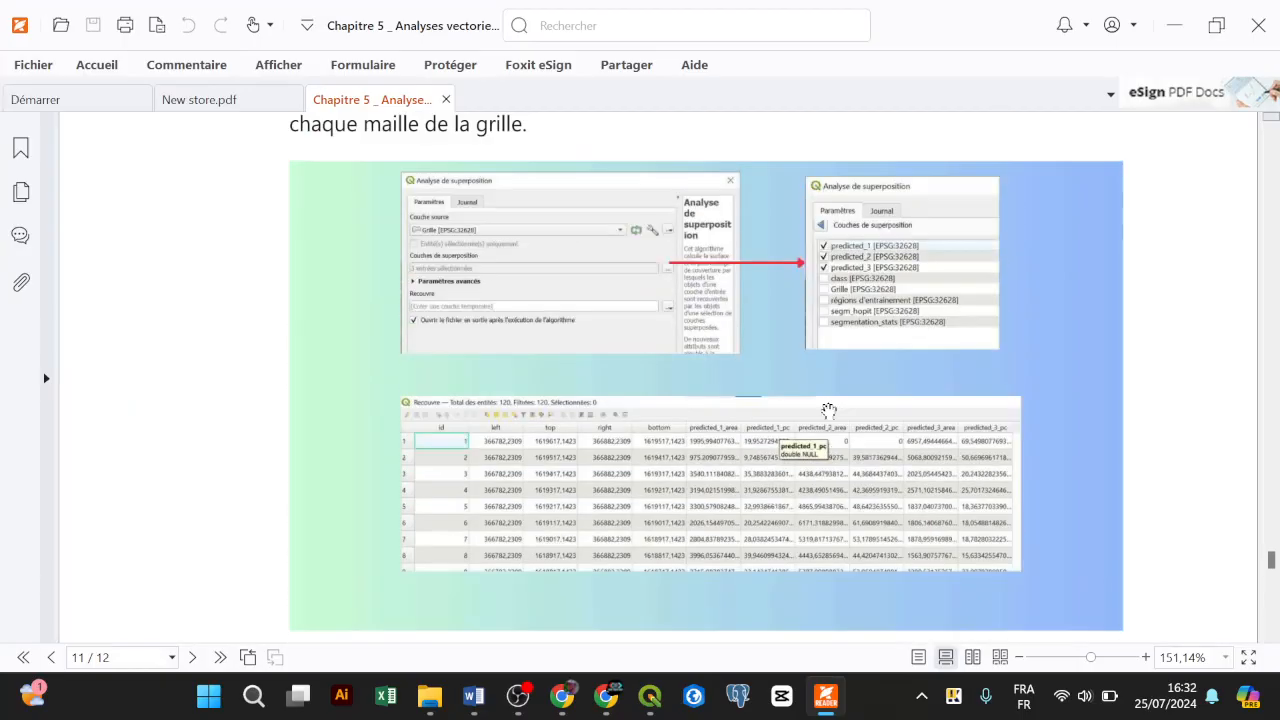
scroll(828, 410, "down", 9)
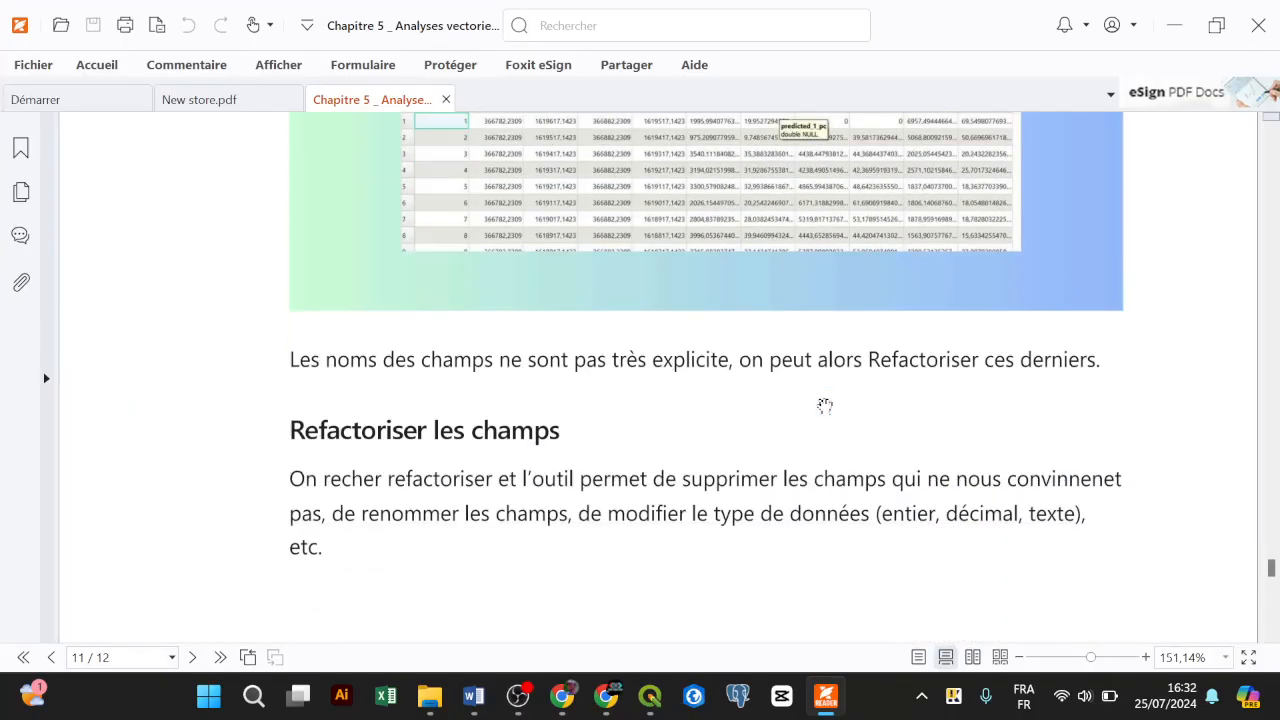
scroll(822, 404, "down", 1)
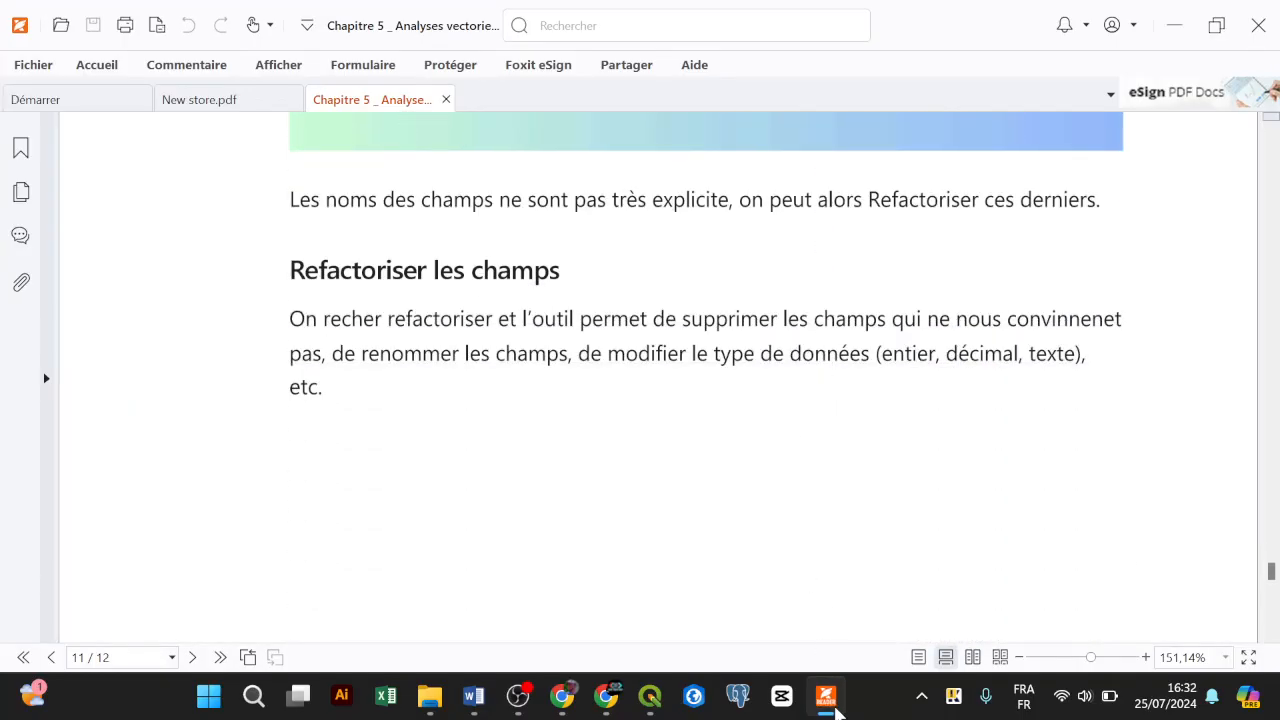
left_click(830, 703)
left_click(828, 700)
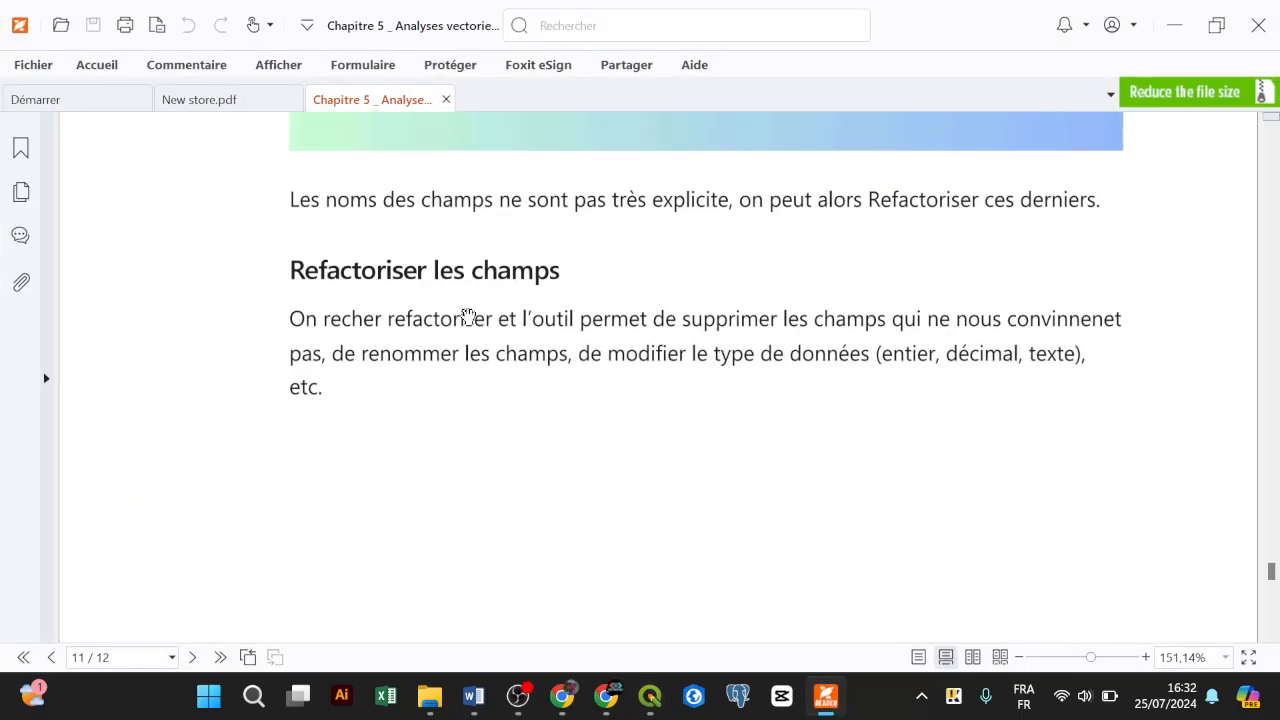
scroll(490, 340, "down", 8)
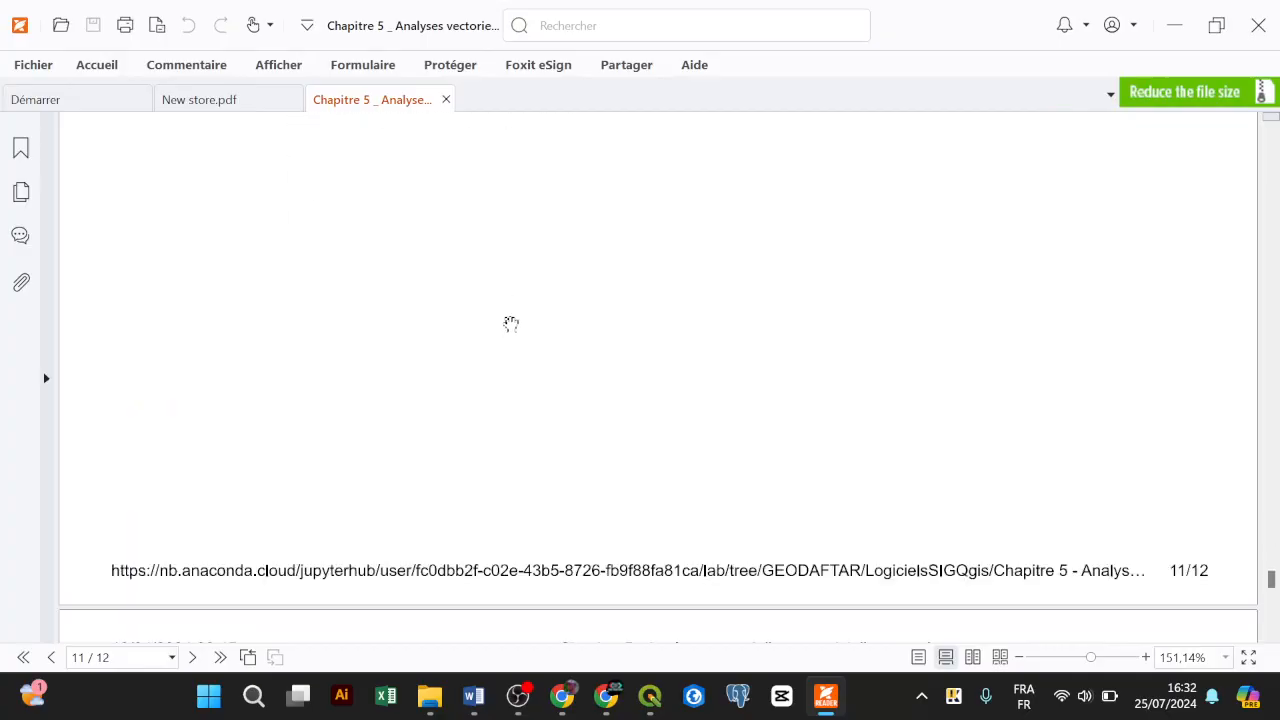
scroll(511, 323, "down", 10)
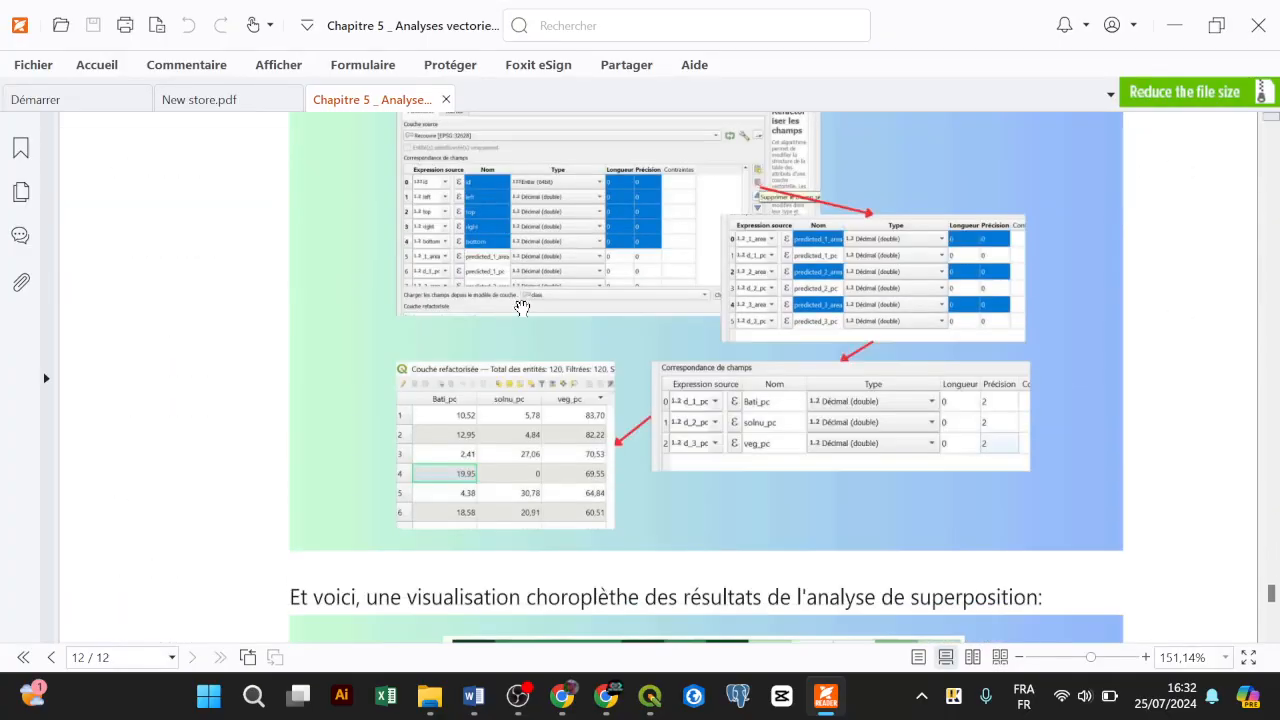
left_click(826, 700)
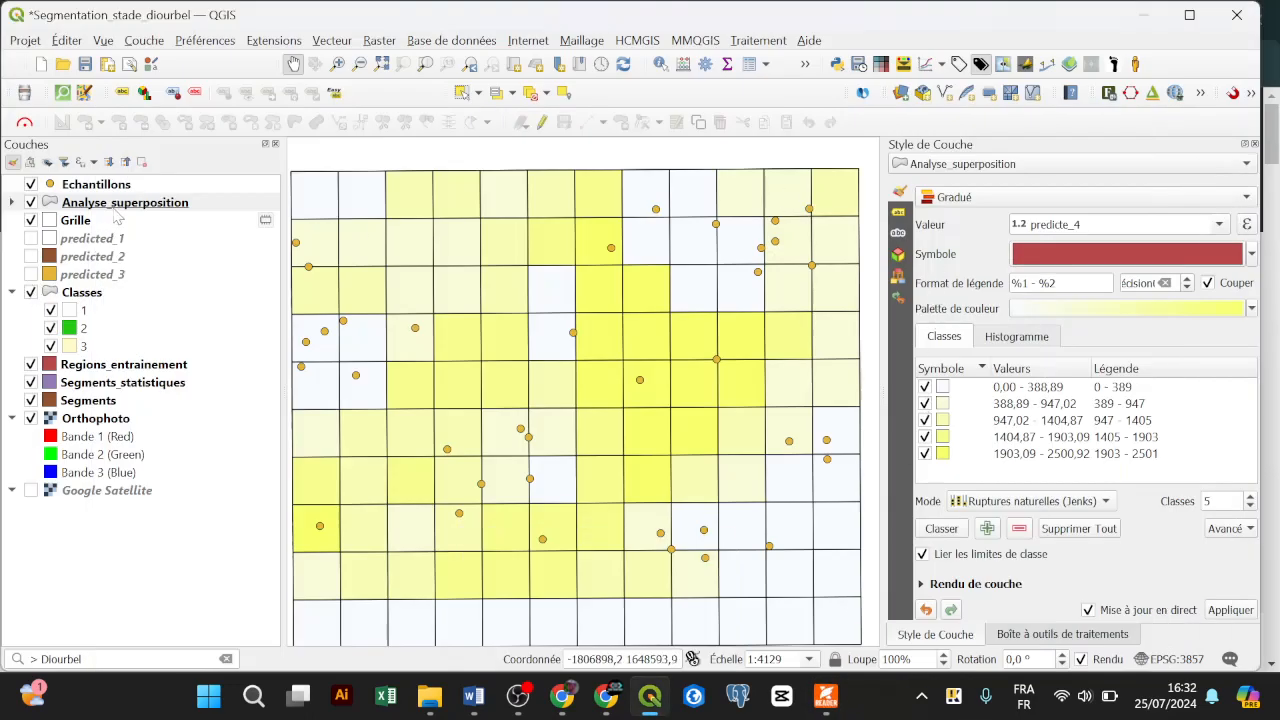
left_click(808, 40)
left_click(860, 84)
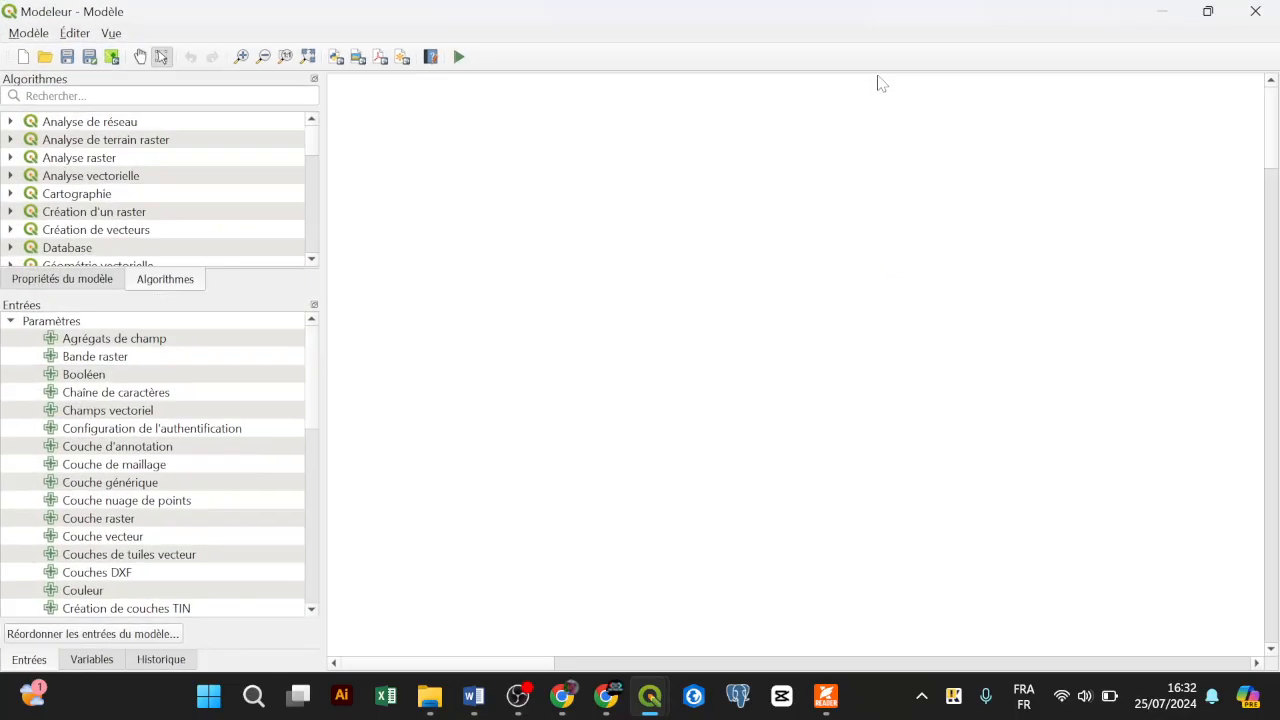
left_click(1256, 10)
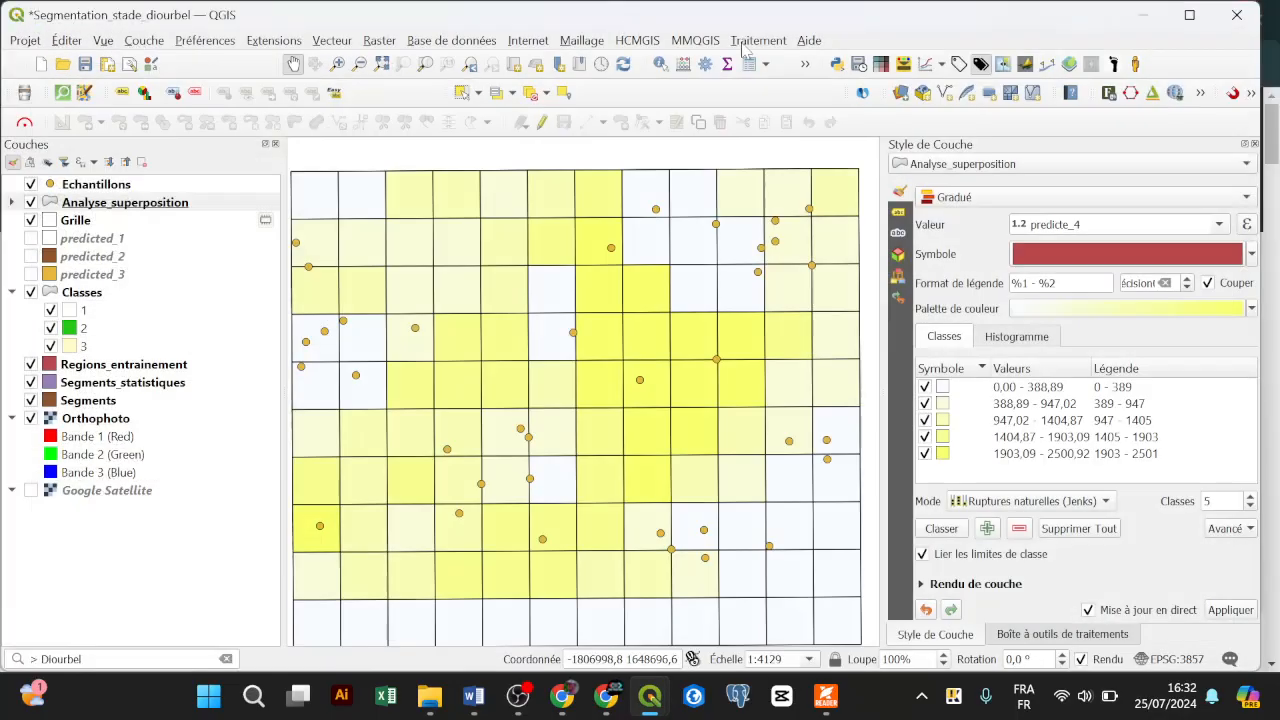
Search the processing toolbox for "refact" and open the Refactoriser les champs tool for the Analyse_superposition layer
left_click(752, 41)
left_click(768, 60)
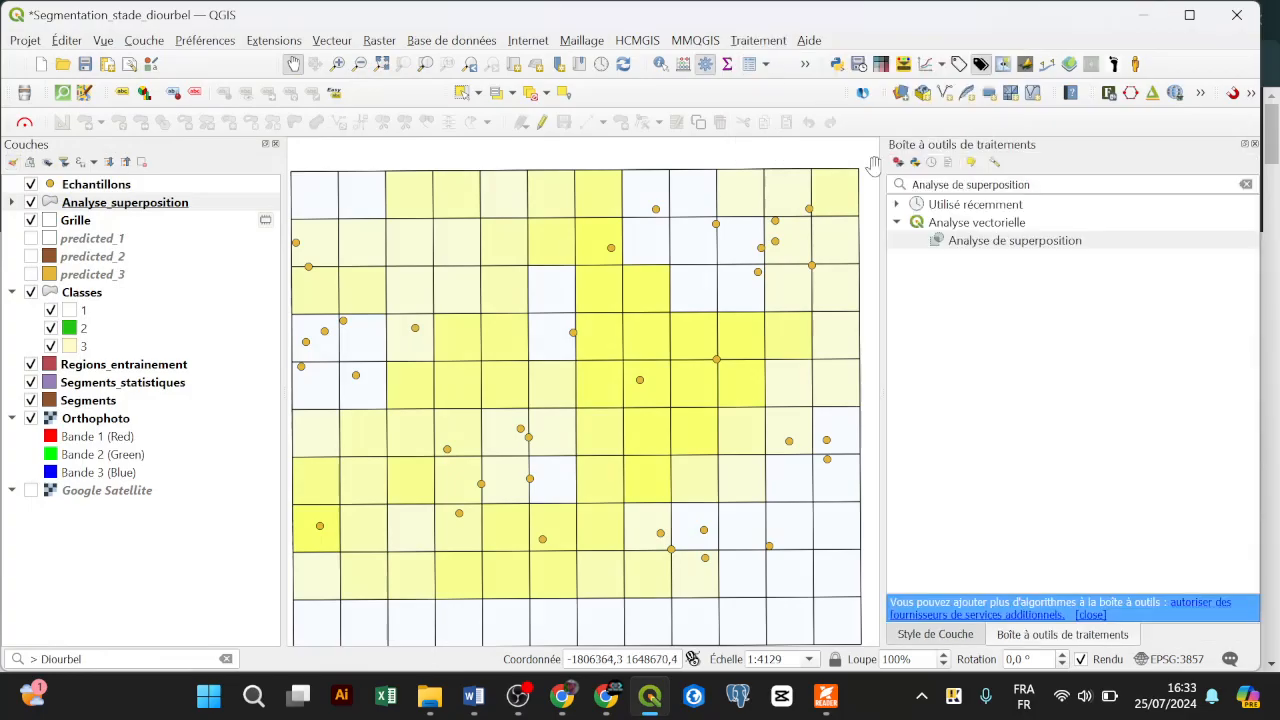
left_click_drag(1034, 184, 858, 167)
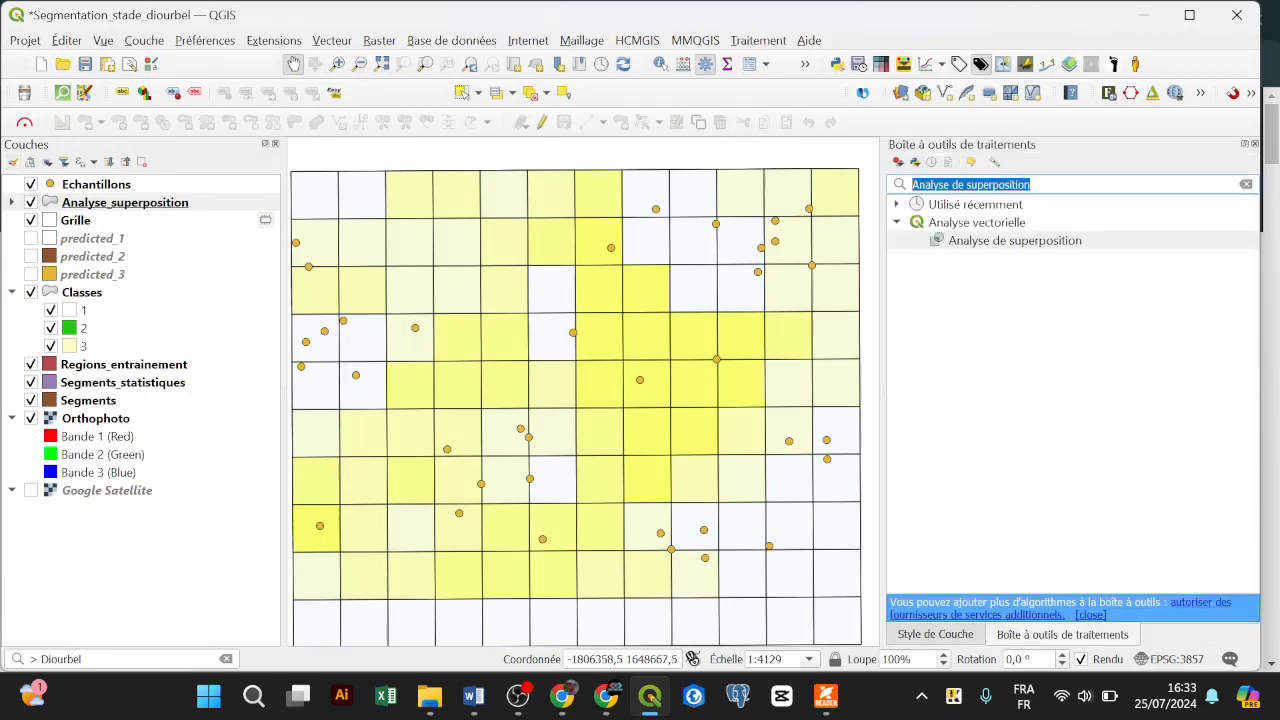
type("refact")
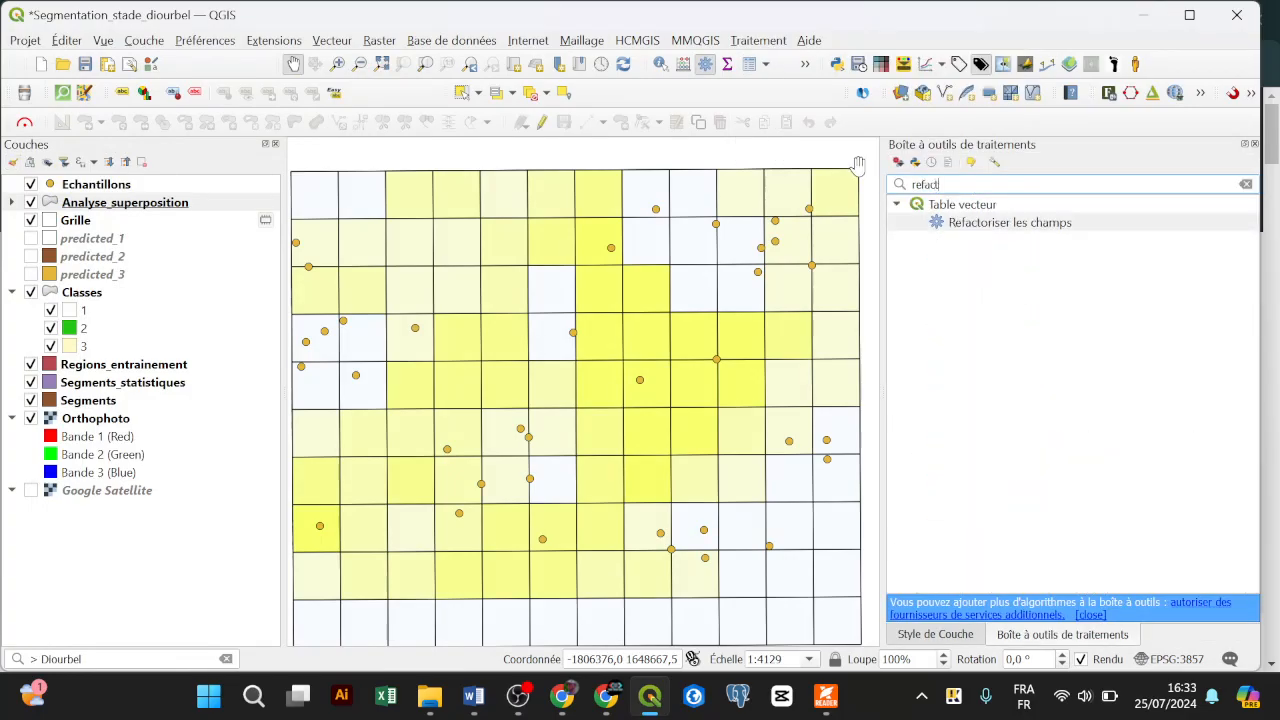
double_click(980, 222)
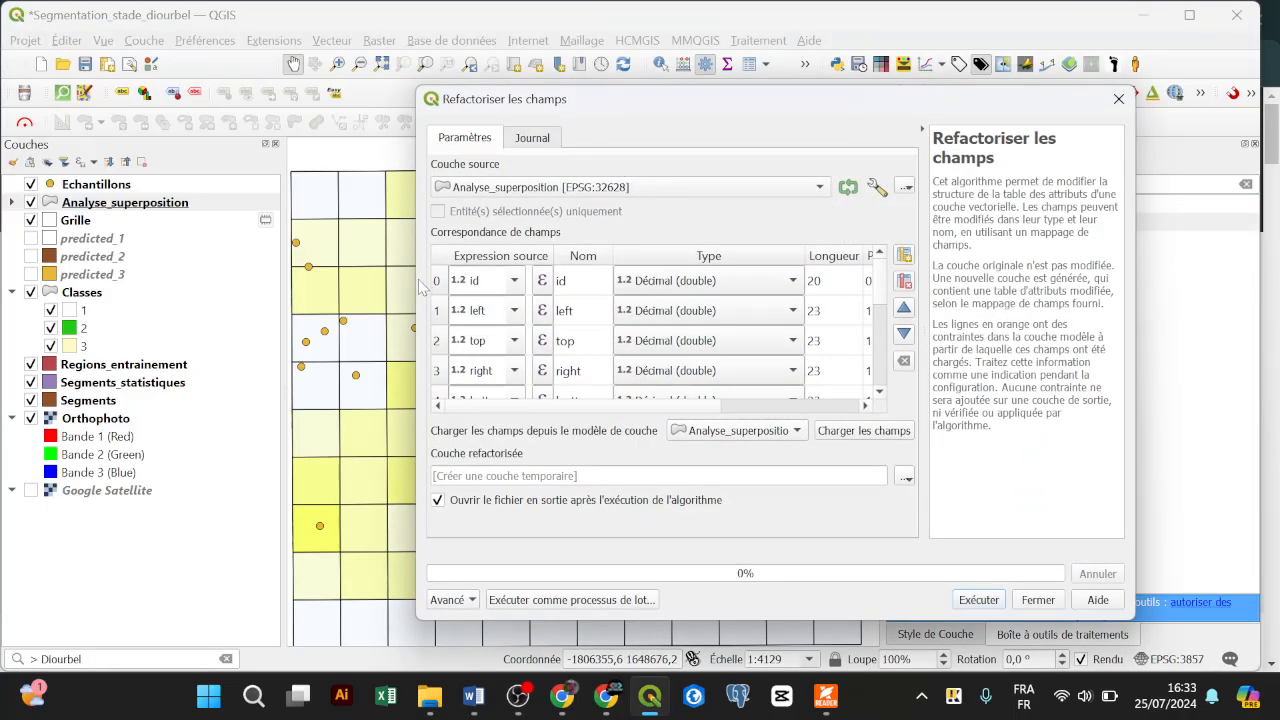
Widen the Refactoriser les champs dialog and enlarge the source expression and name columns of the field mapping table
left_click_drag(417, 280, 193, 278)
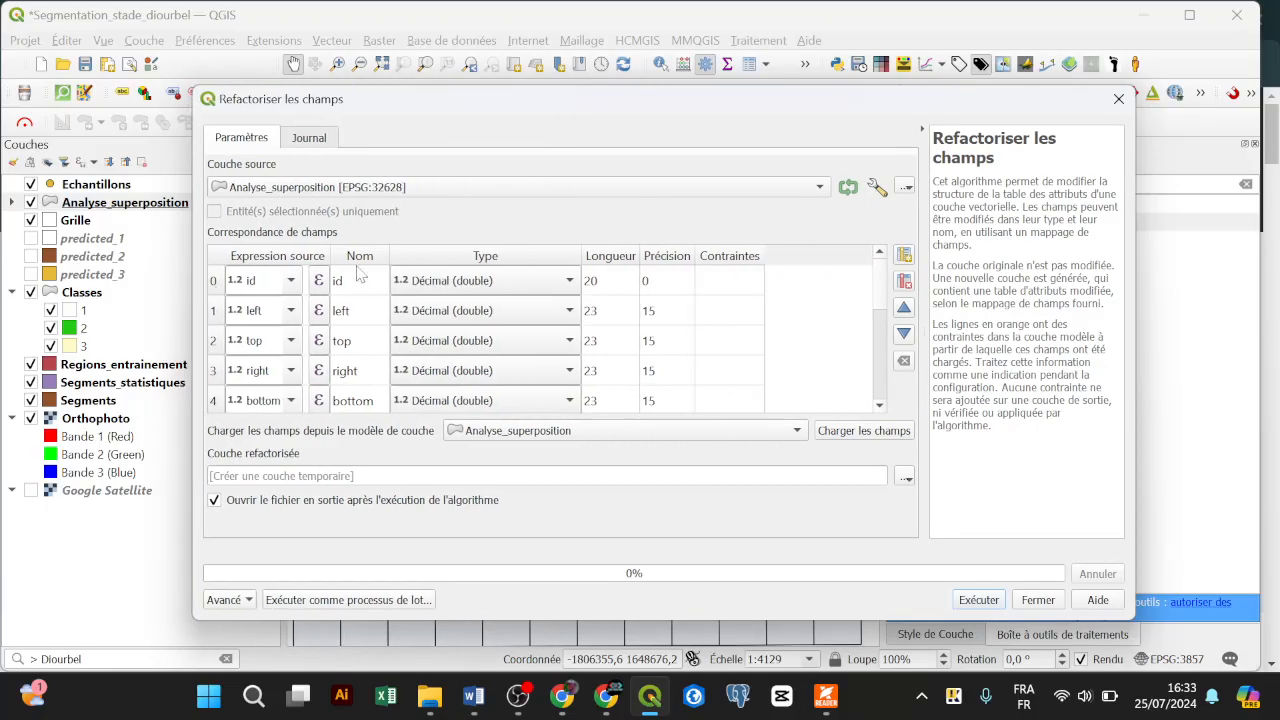
left_click_drag(338, 256, 428, 254)
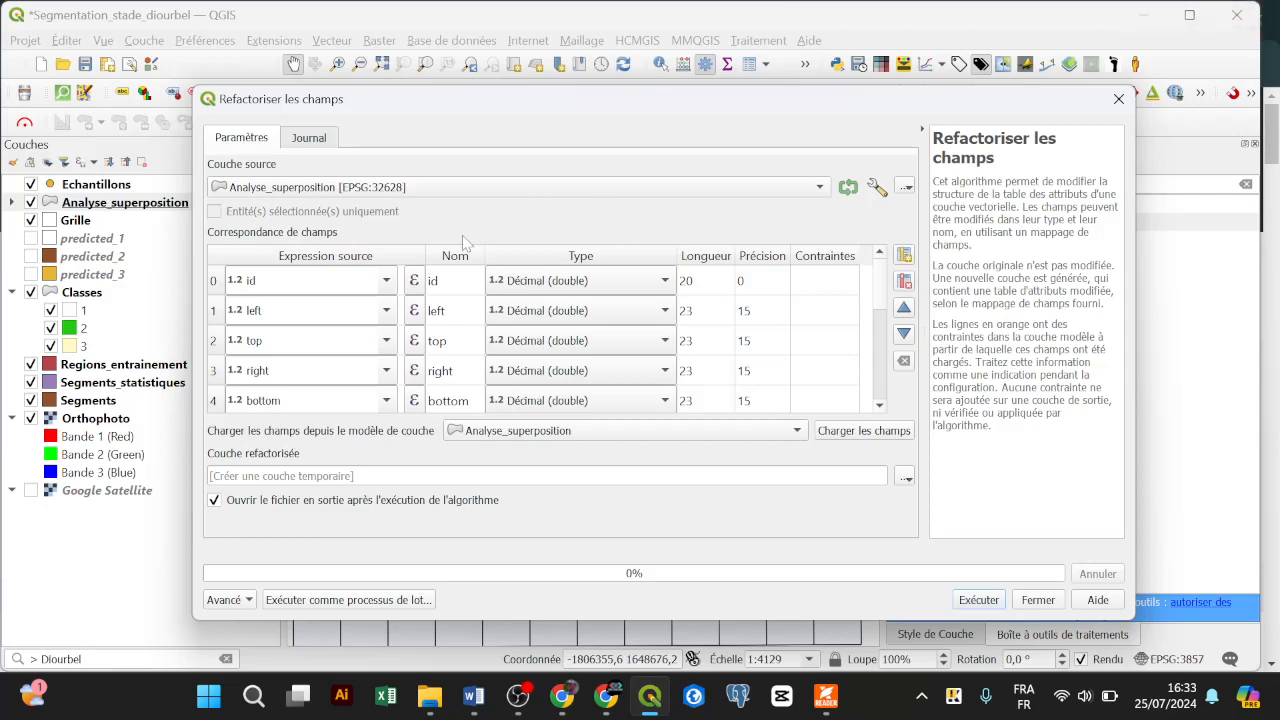
left_click_drag(485, 256, 565, 256)
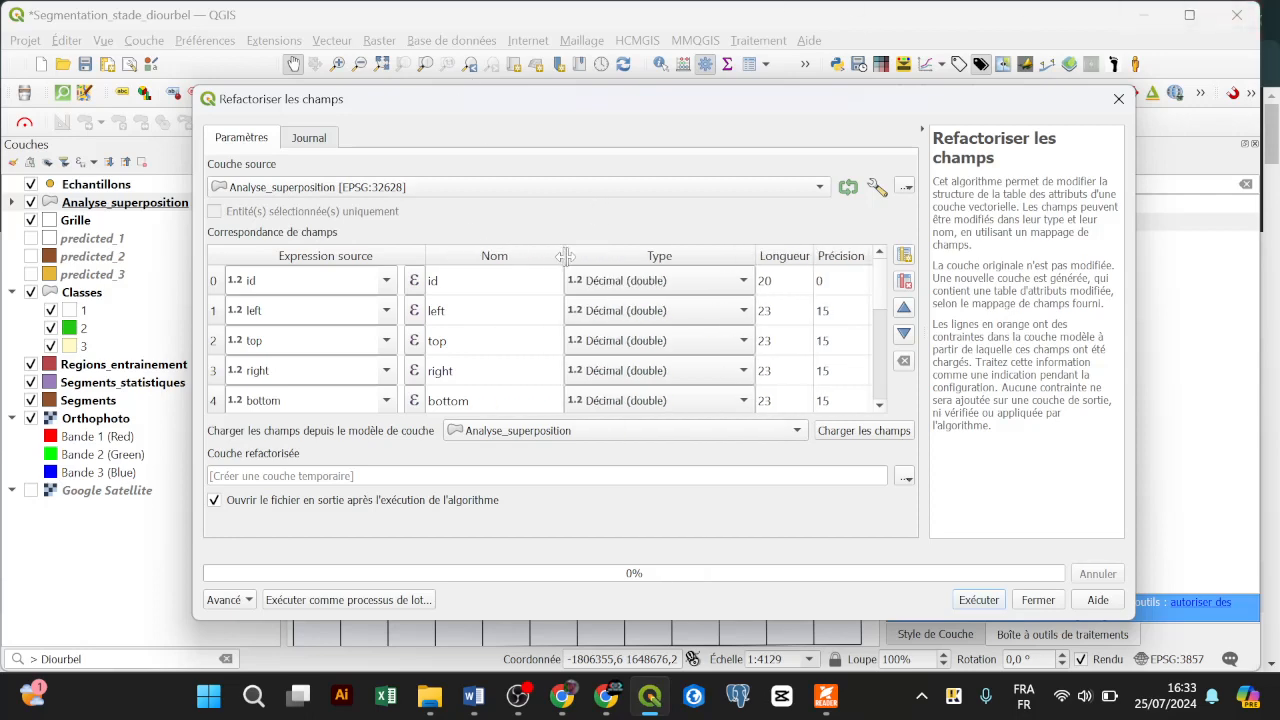
Switch to the Chapitre 5 PDF in Foxit, examine its illustrated field refactoring example, and return to QGIS
left_click(825, 696)
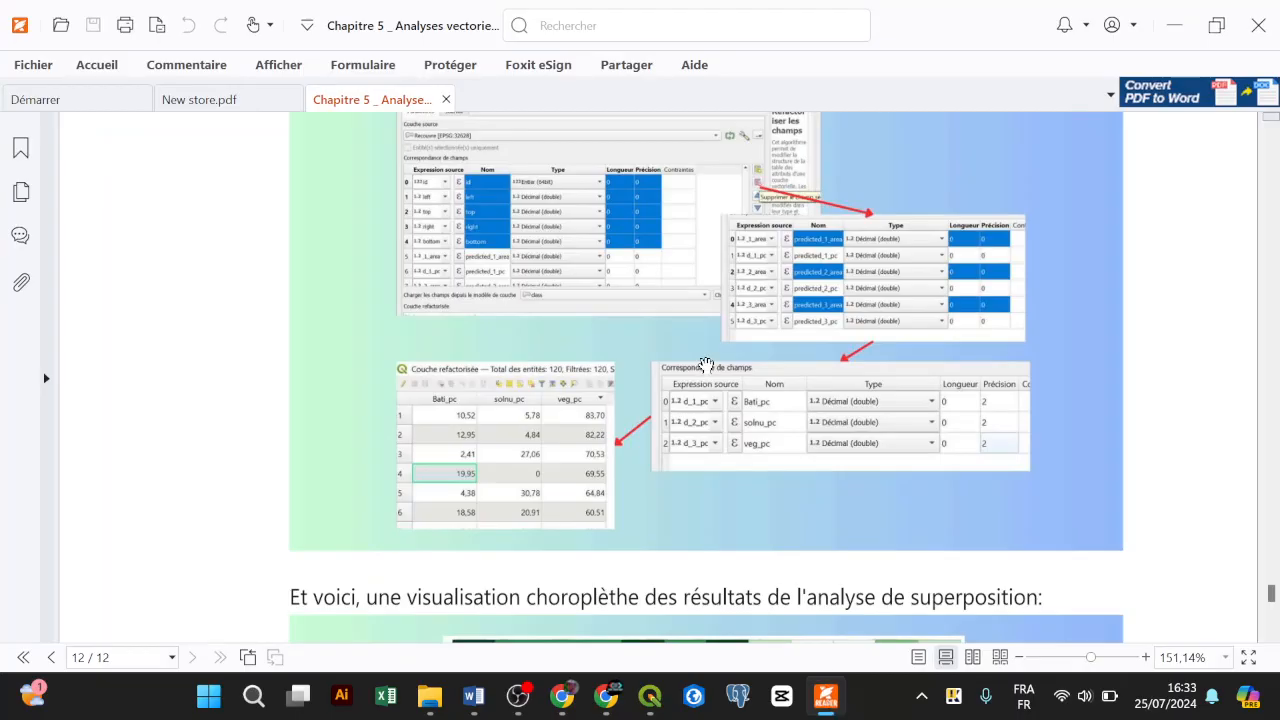
scroll(705, 370, "up", 4)
scroll(706, 363, "up", 12)
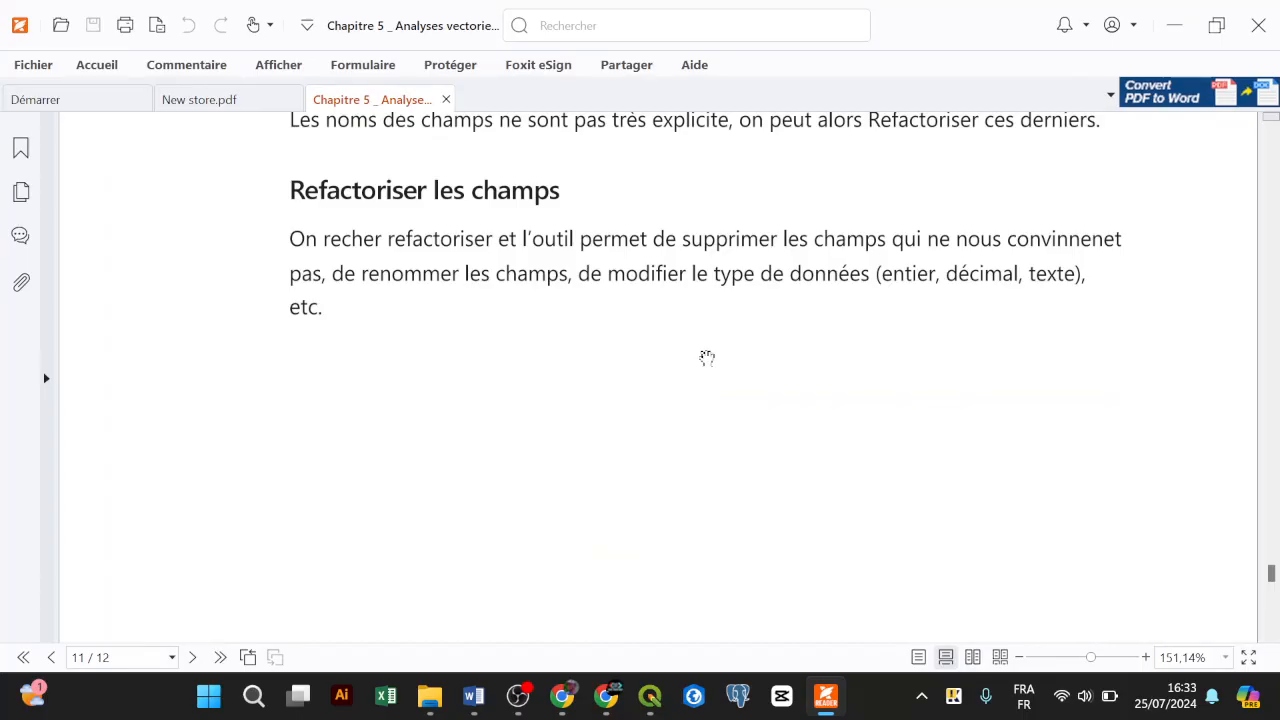
scroll(707, 358, "down", 13)
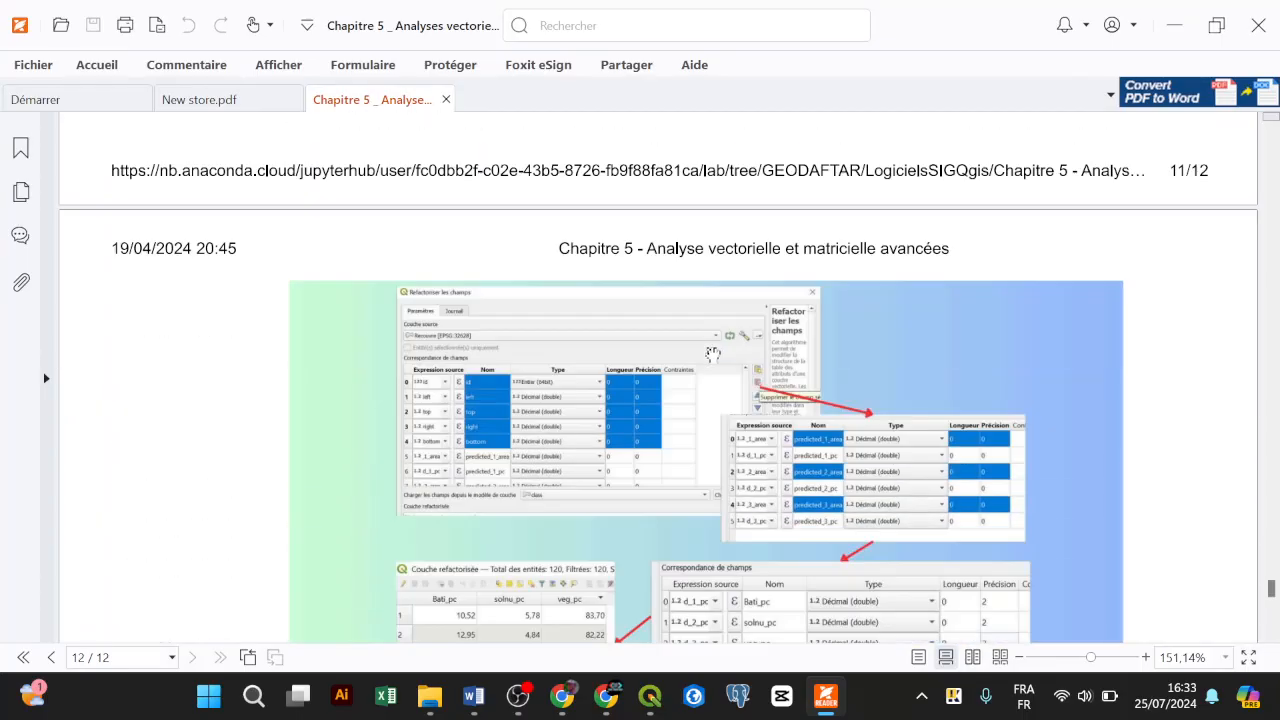
scroll(713, 355, "down", 5)
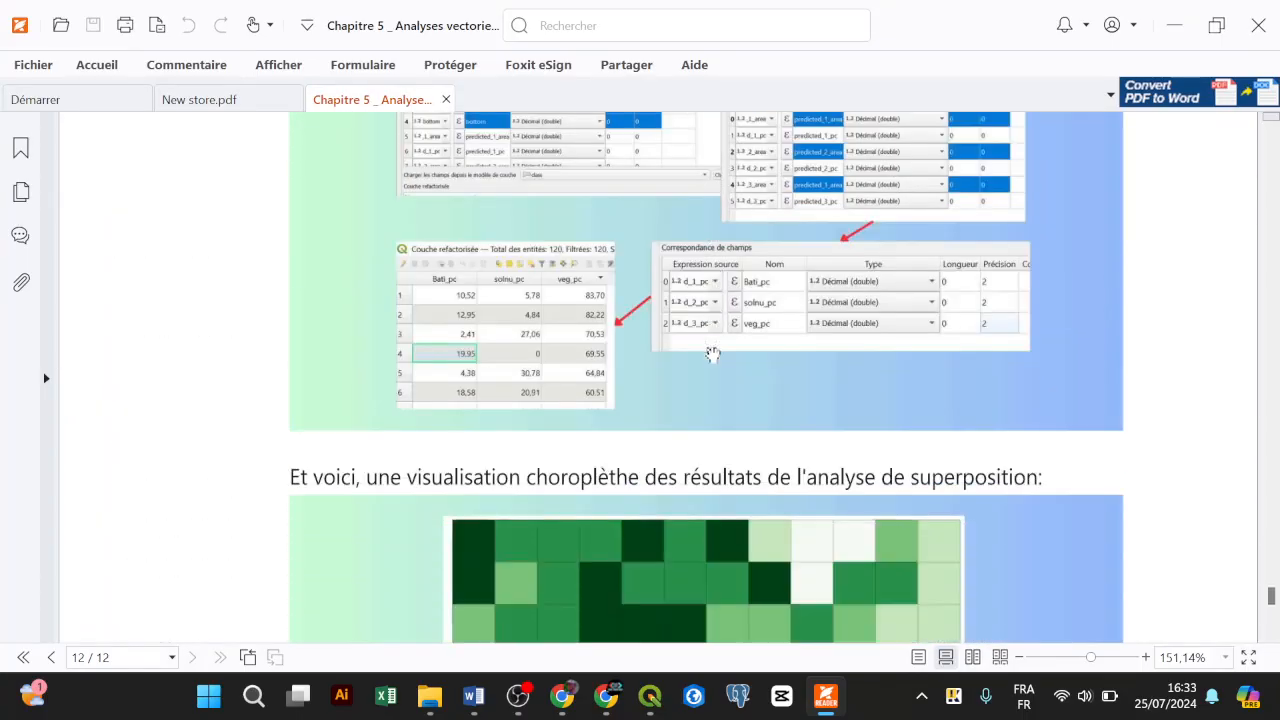
left_click(650, 696)
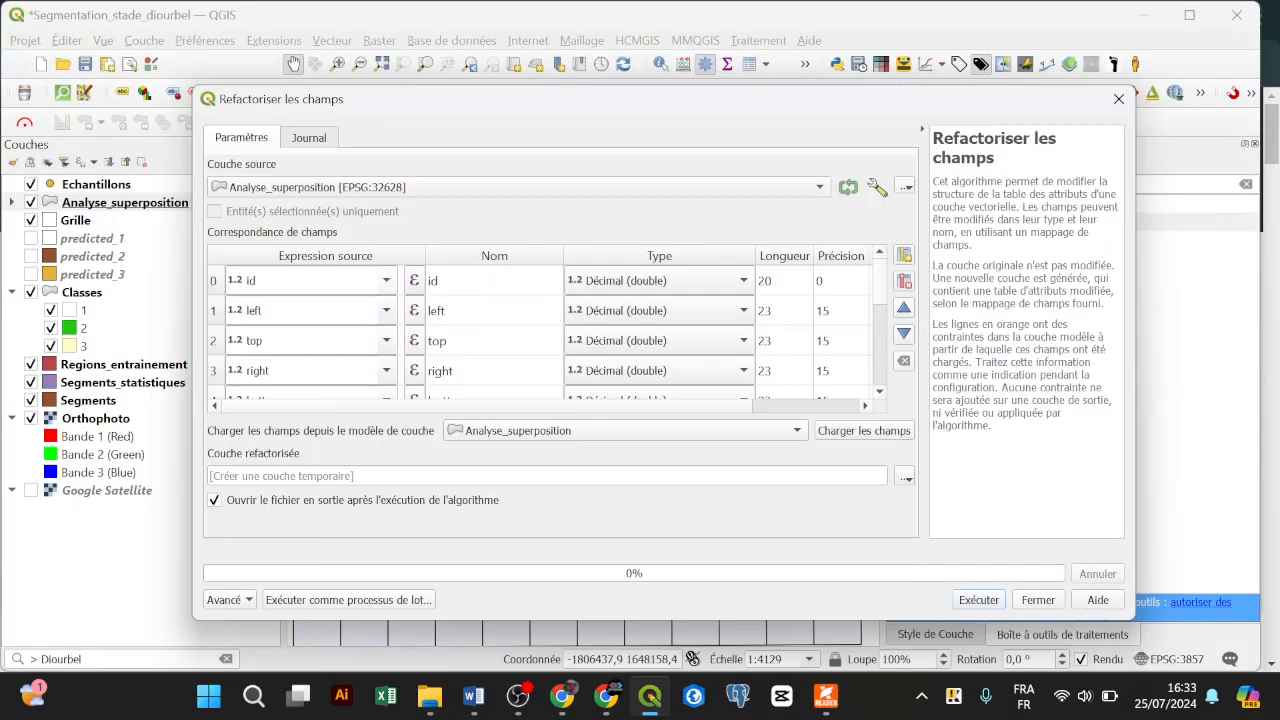
Remove the id, left, top, right and bottom fields from the field mapping table
left_click(213, 281)
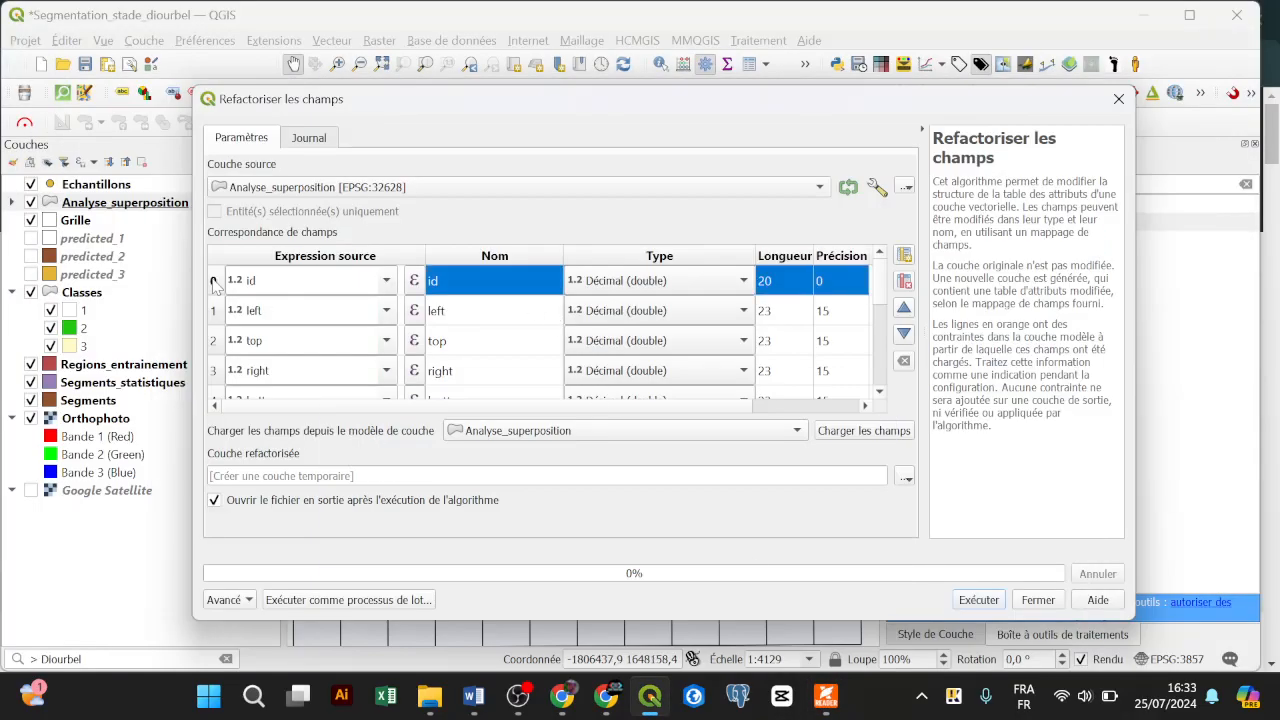
left_click(216, 374, "shift")
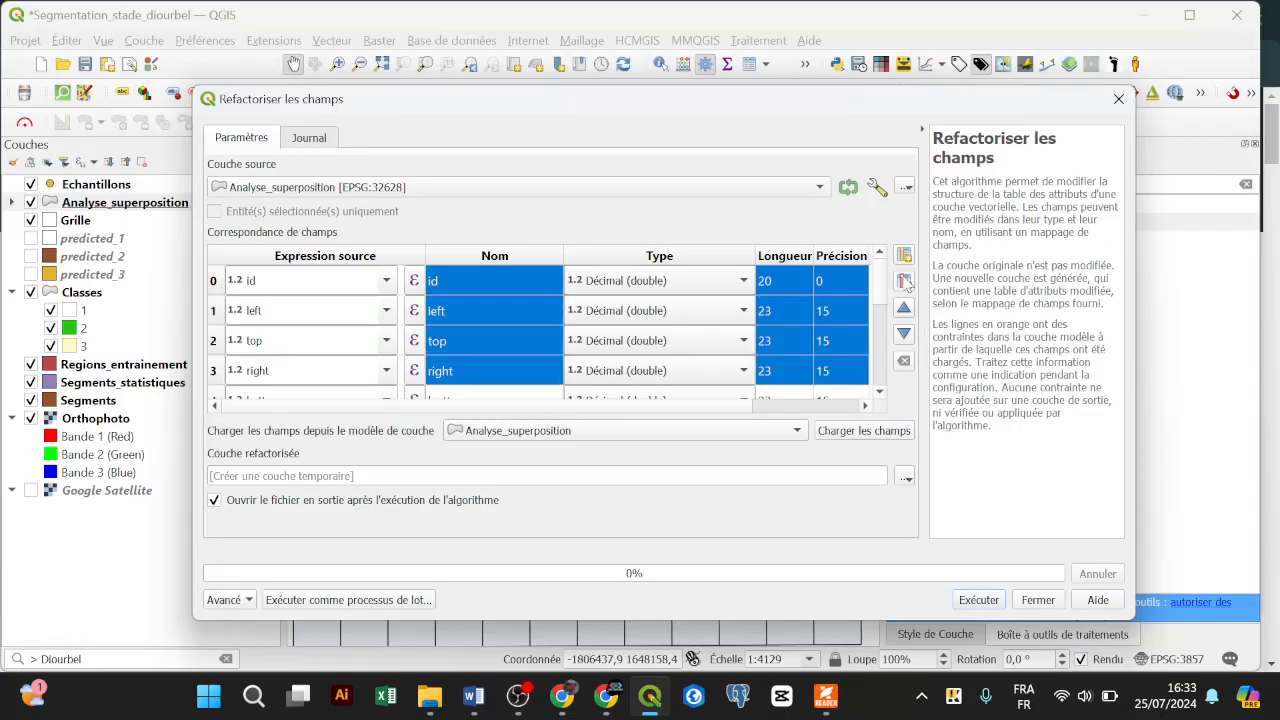
left_click(213, 281)
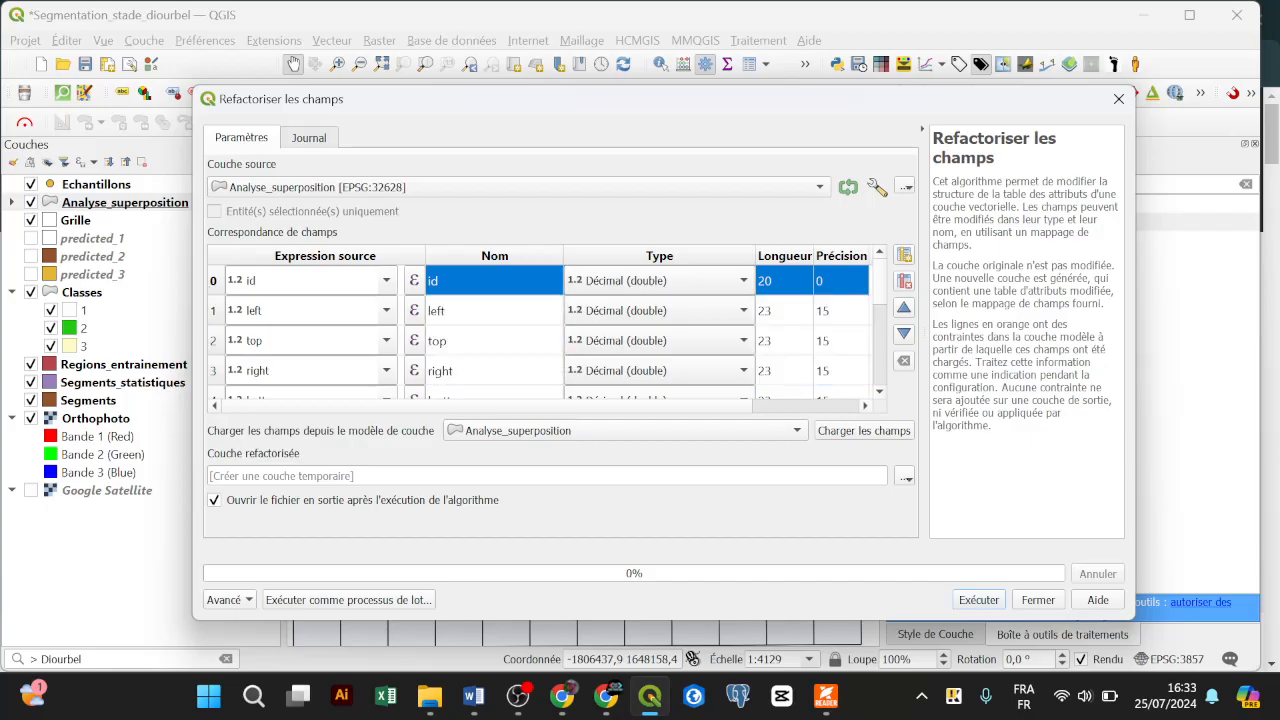
left_click(904, 281)
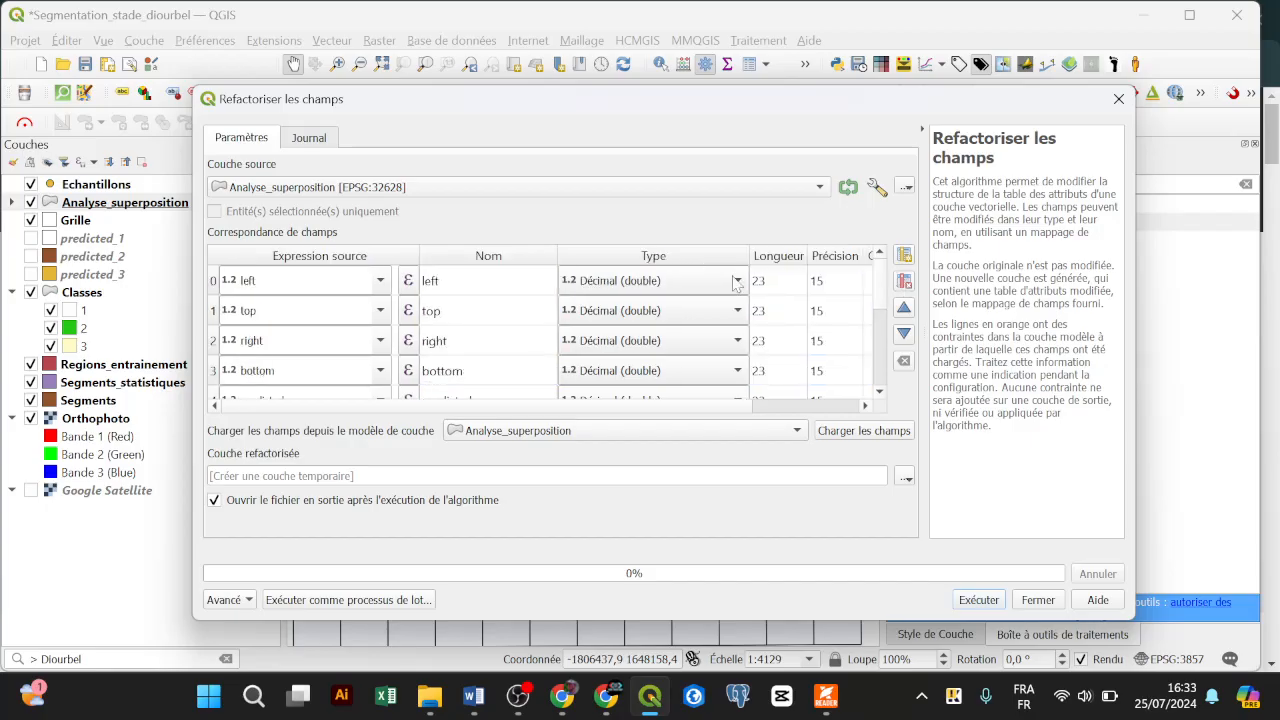
left_click(212, 283)
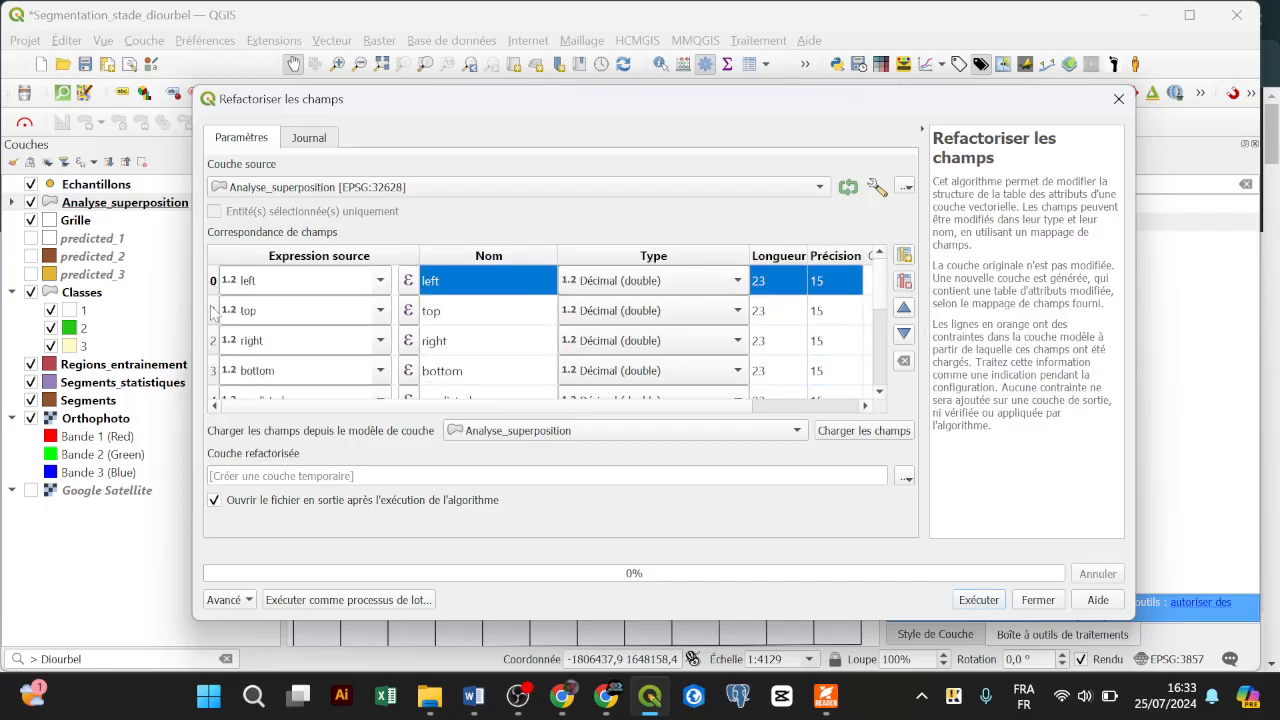
left_click(216, 313, "shift")
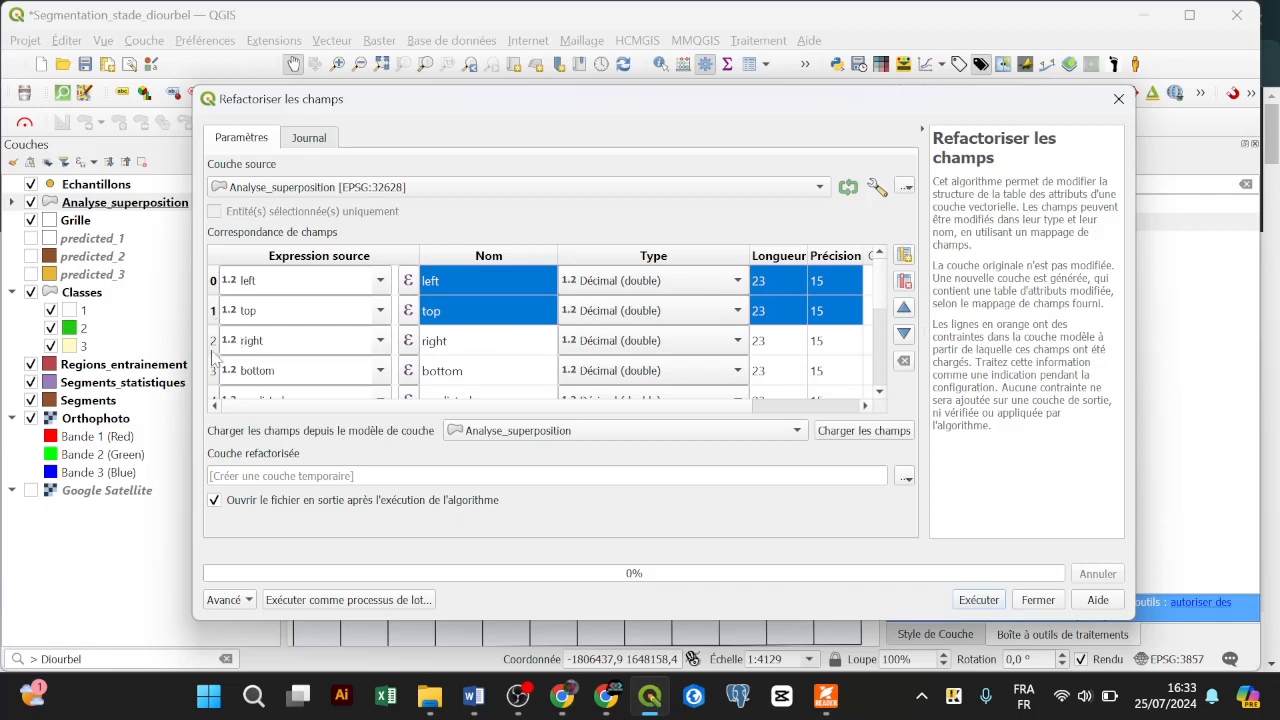
left_click(212, 342, "shift")
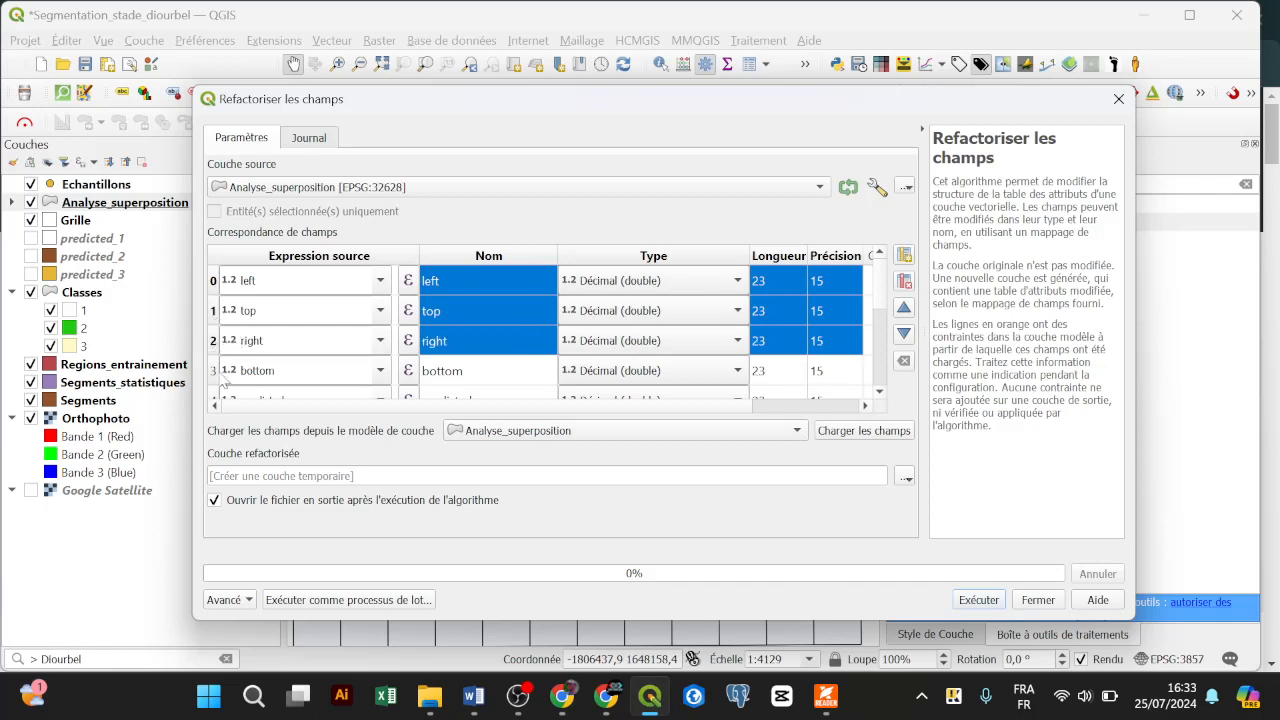
left_click(214, 372, "shift")
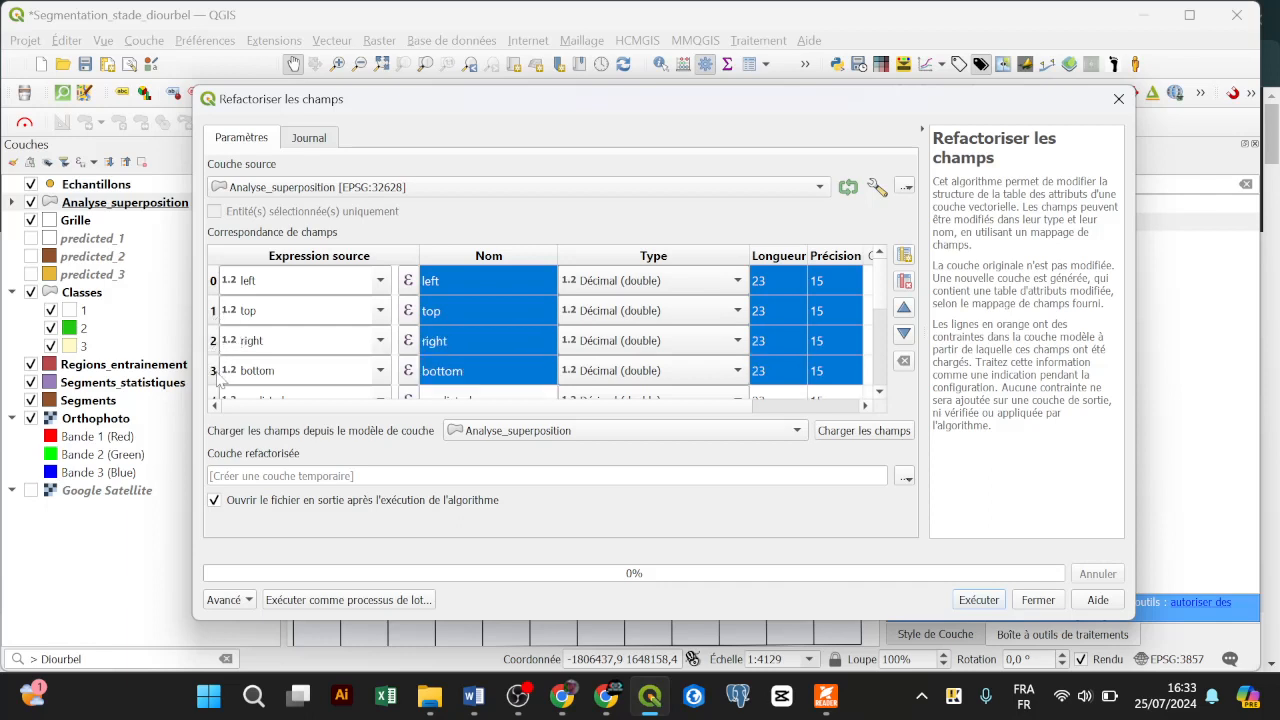
left_click(904, 281)
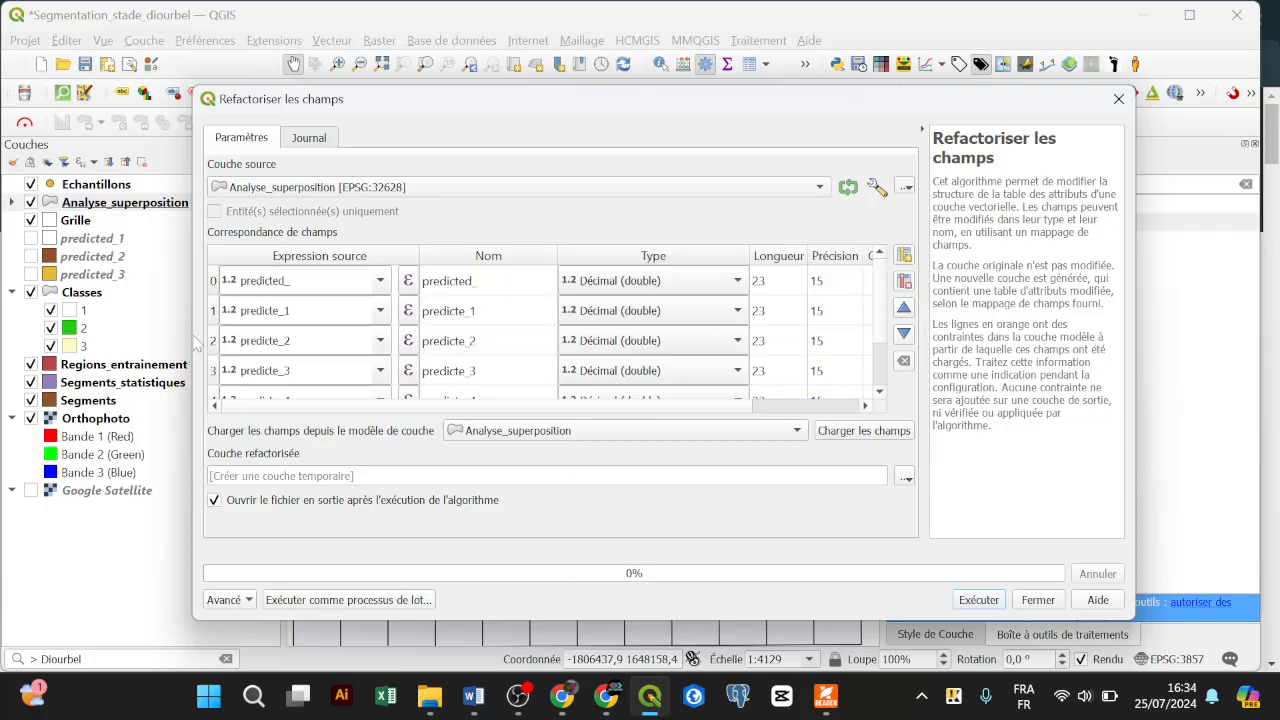
Rename the fields predicted_, predicte_1, predicte_2 and predicte_3 as bati_Area, bati_pc, veg_Area and veg_pc in the field mapping
double_click(486, 284)
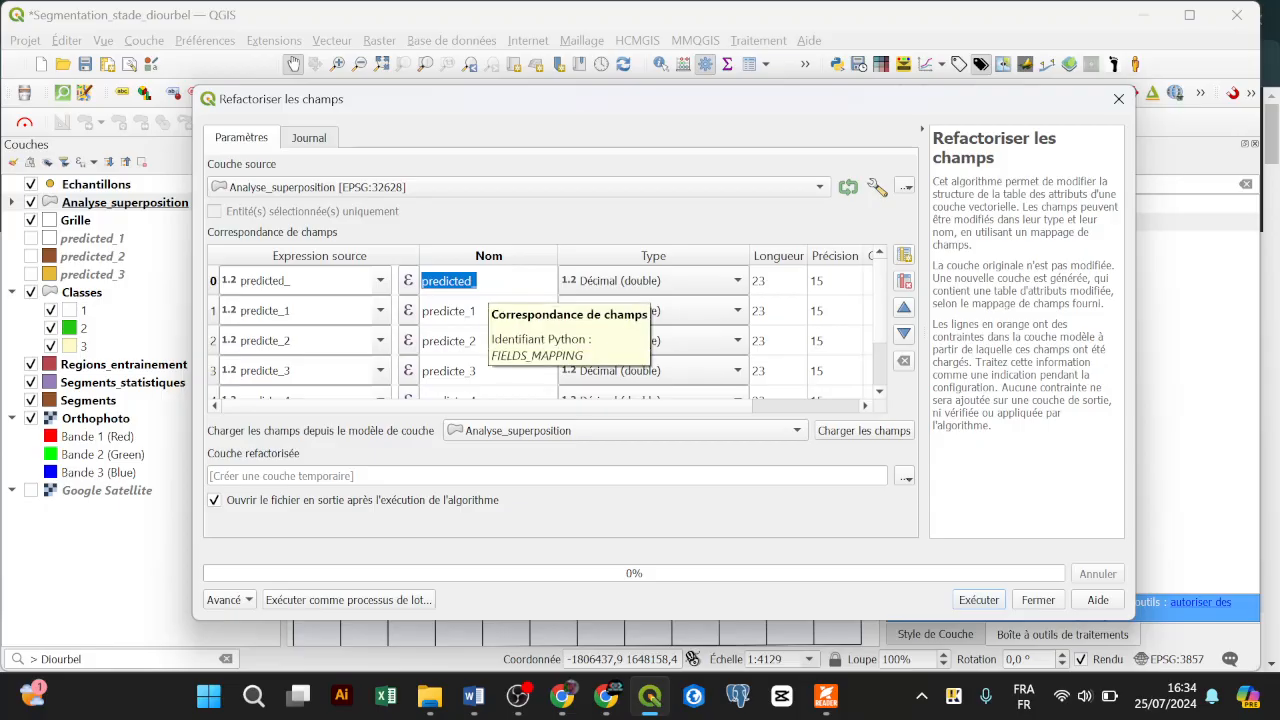
type("bati_Area")
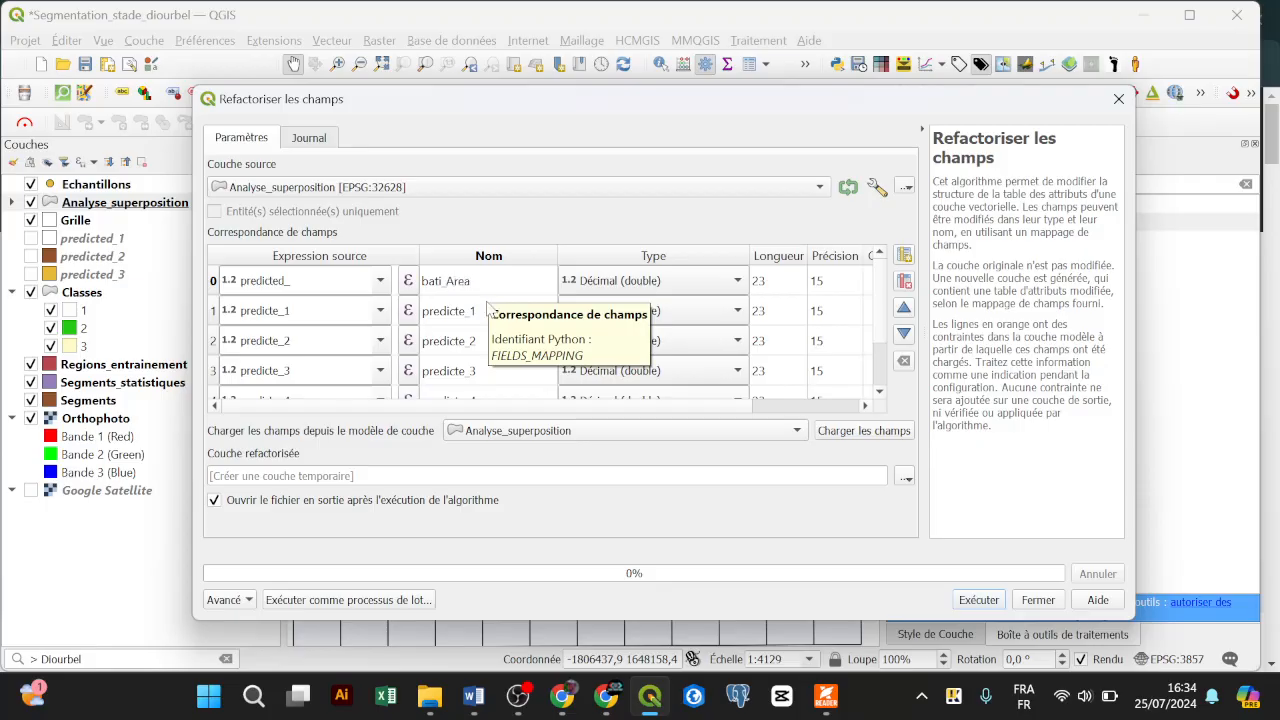
double_click(487, 310)
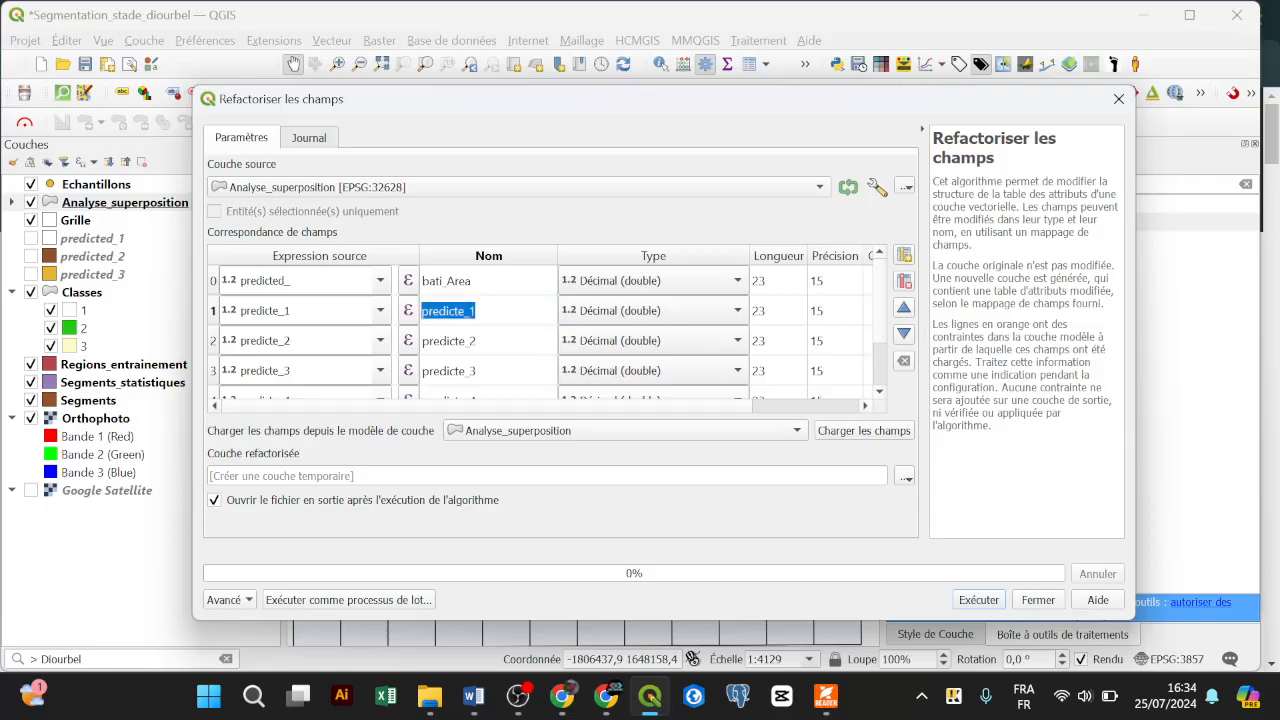
type("bati_pc")
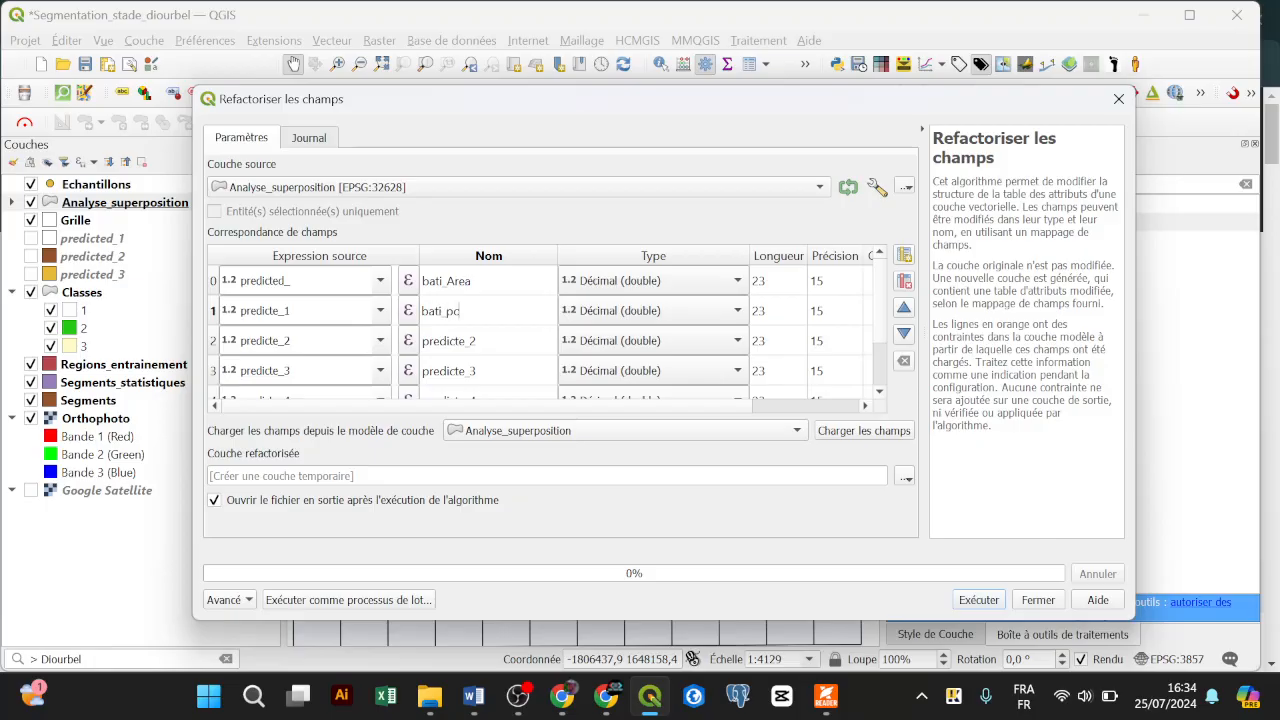
double_click(486, 352)
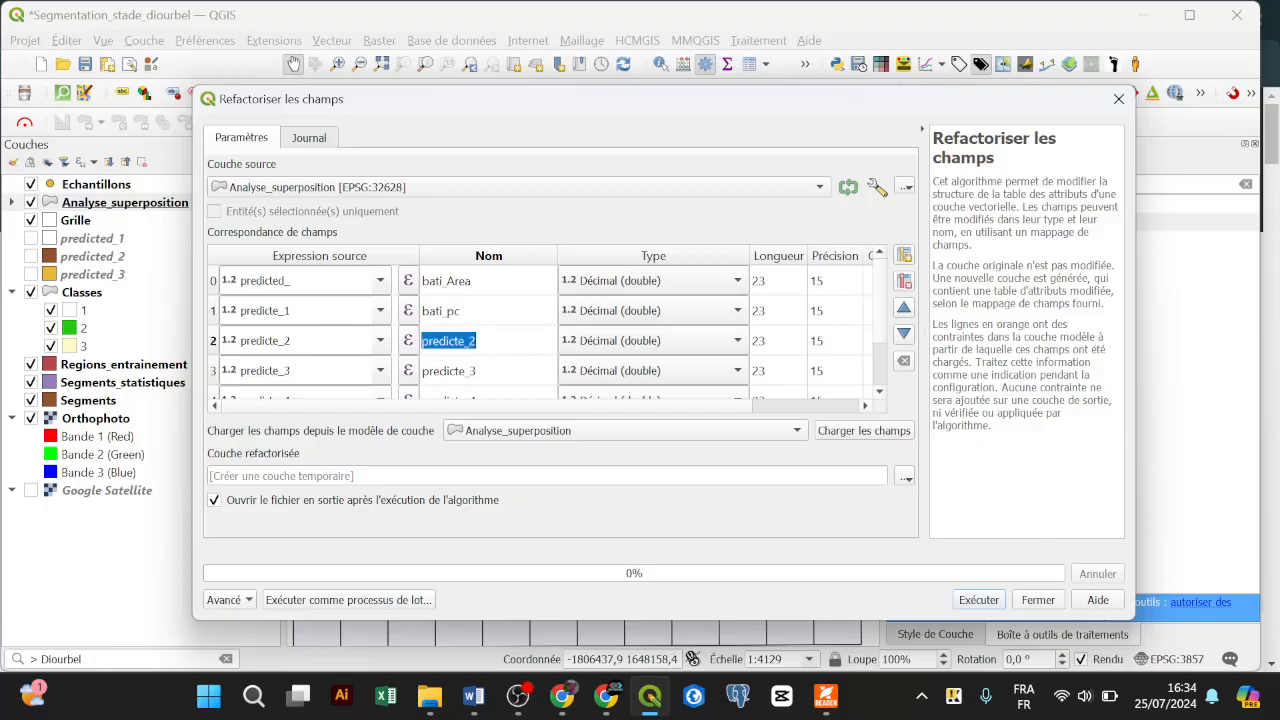
type("V")
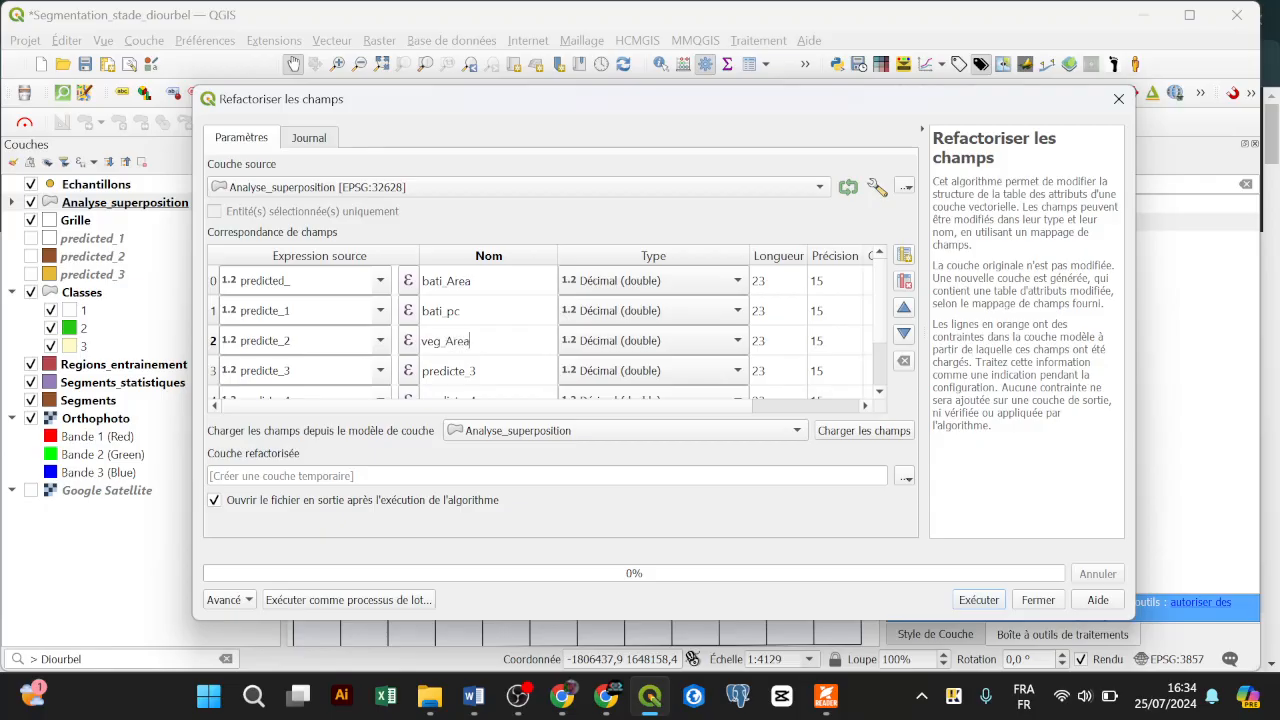
double_click(485, 372)
type("vec")
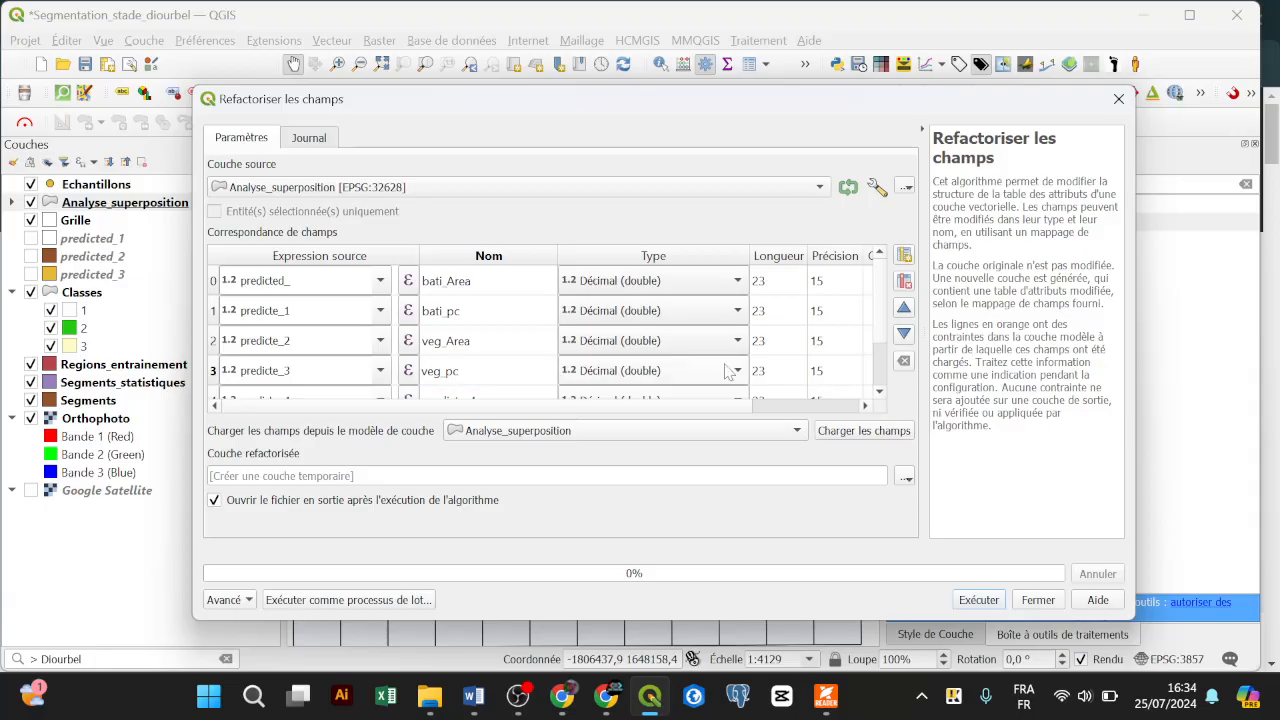
Rename the fields predicte_4 and predicte_5 as solnu_Area and solnu_pc in the field mapping
left_click(881, 366)
double_click(518, 364)
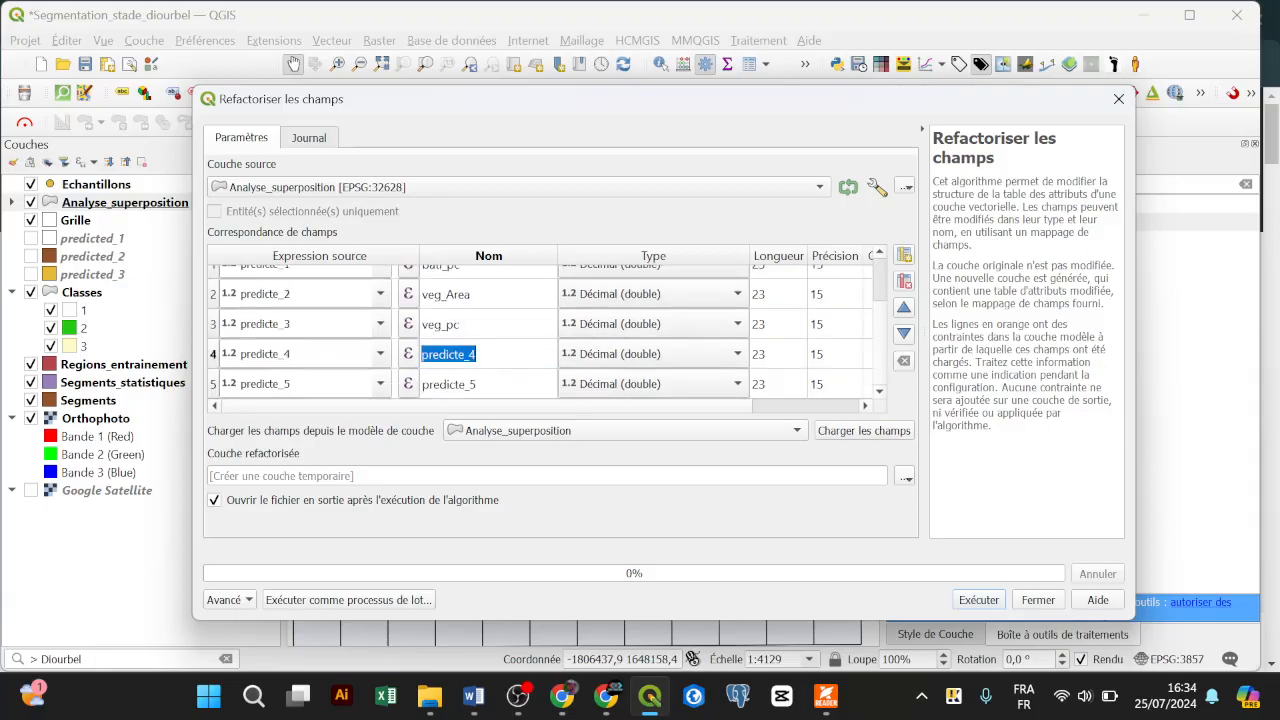
type("solnu_Area")
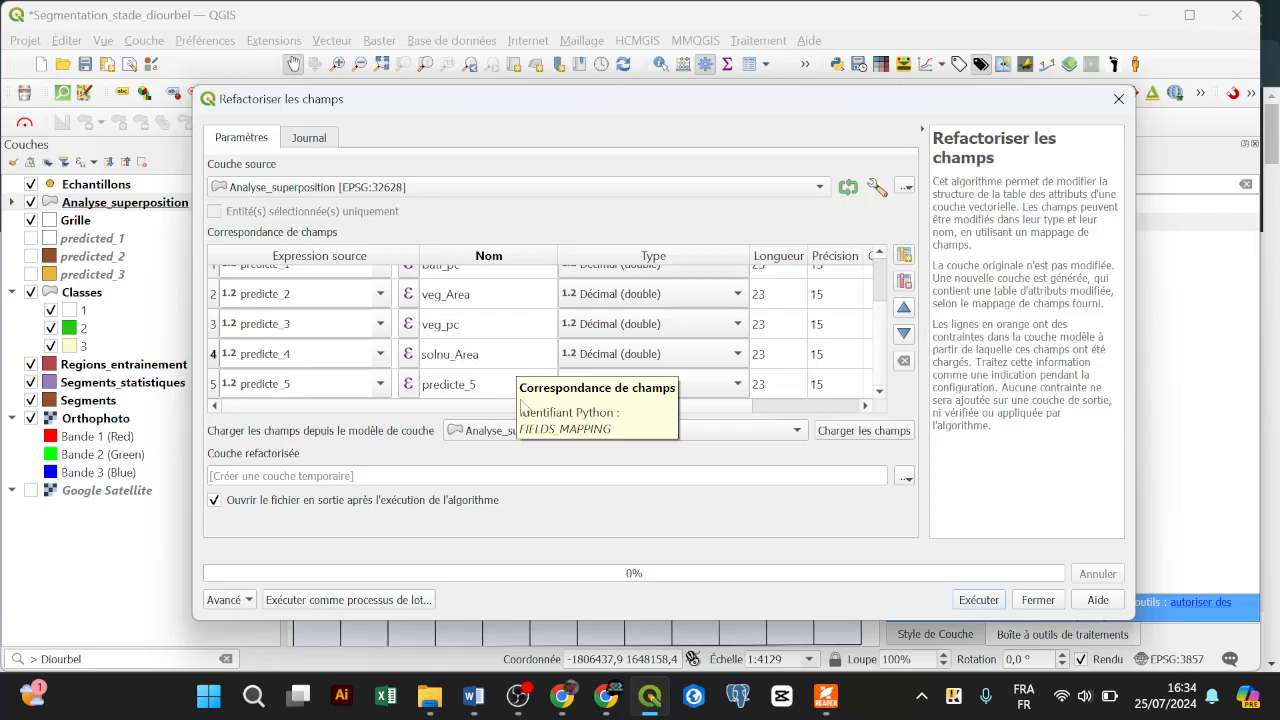
double_click(494, 385)
type("solnu_pc")
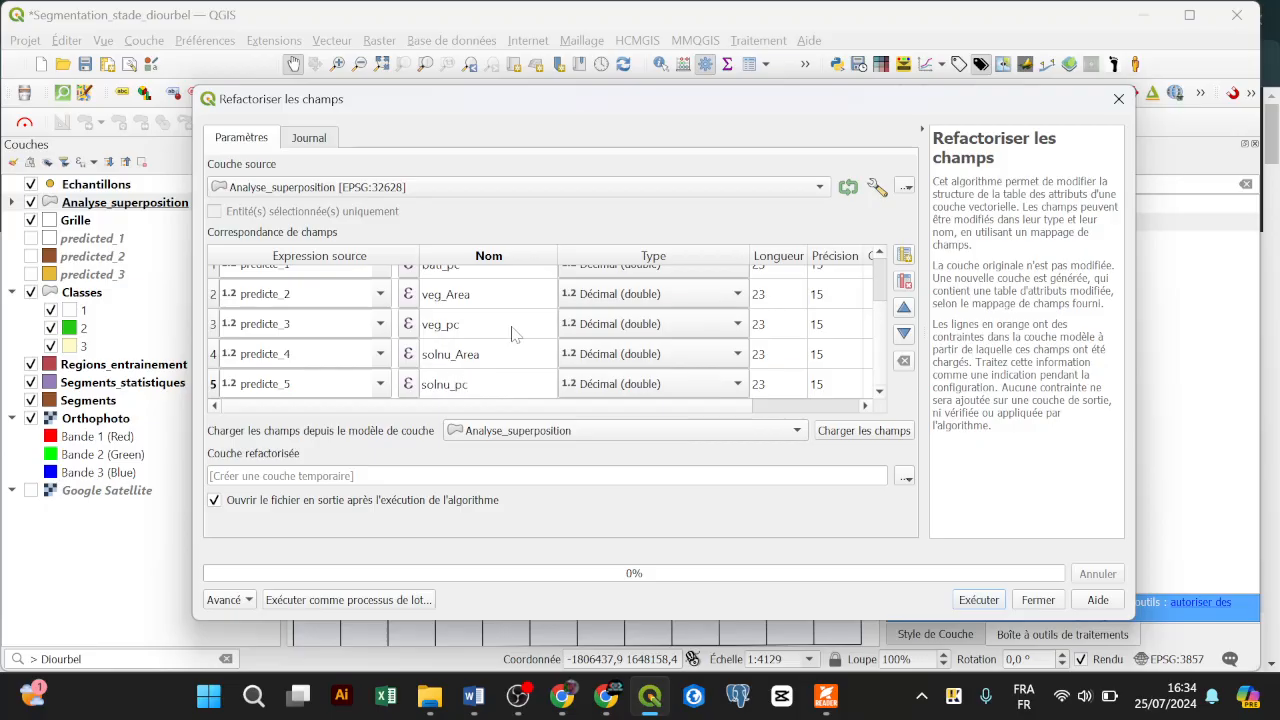
key("Return")
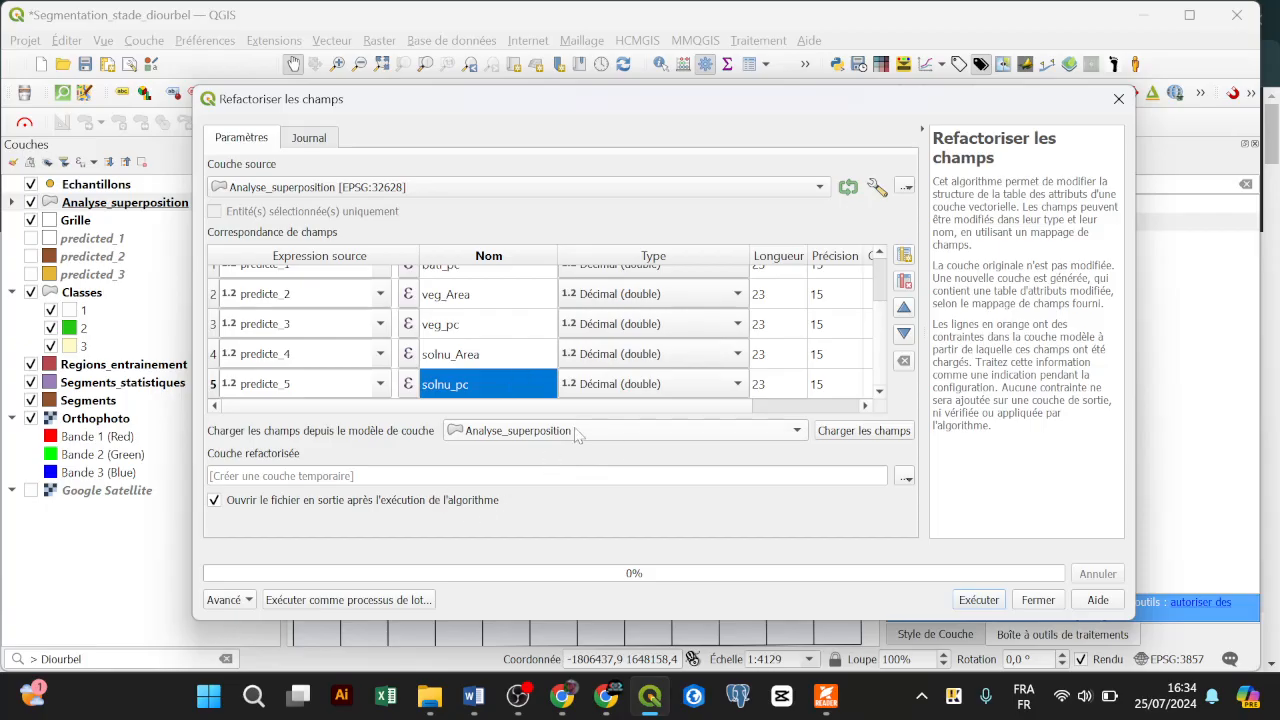
Run the field refactoring to a temporary layer and check the renamed columns in its attribute table
left_click(978, 599)
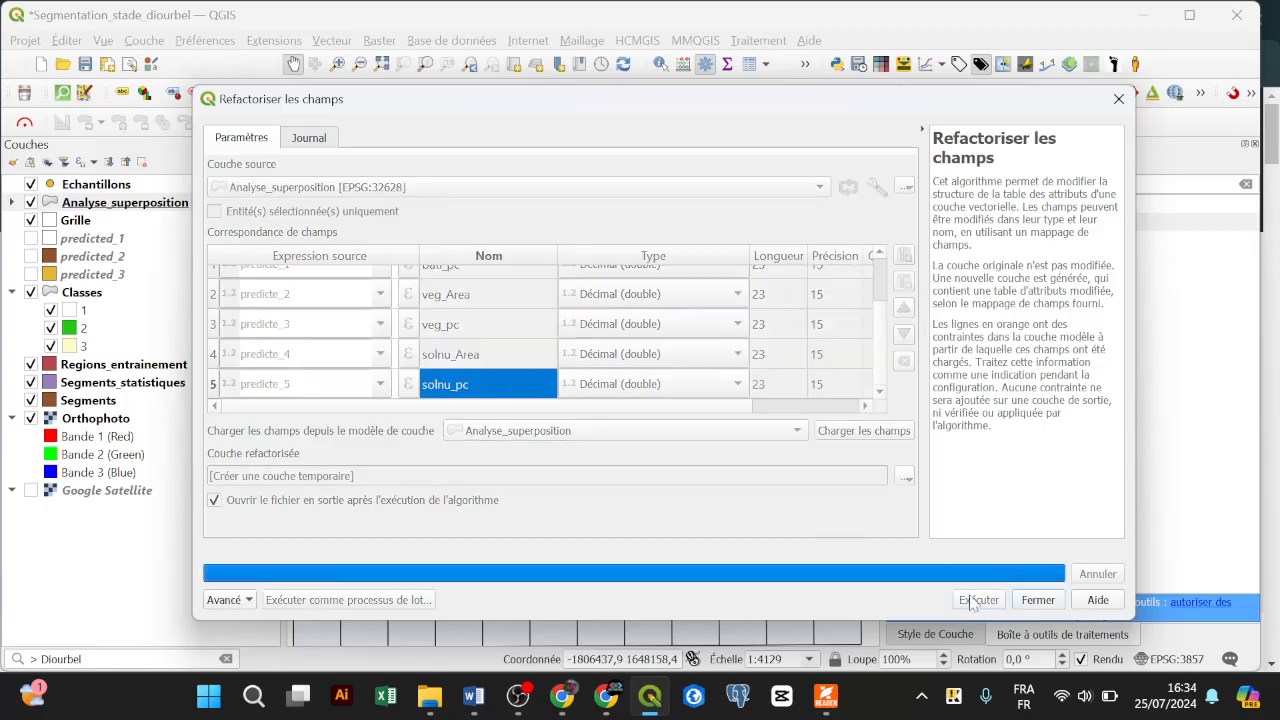
left_click(1038, 600)
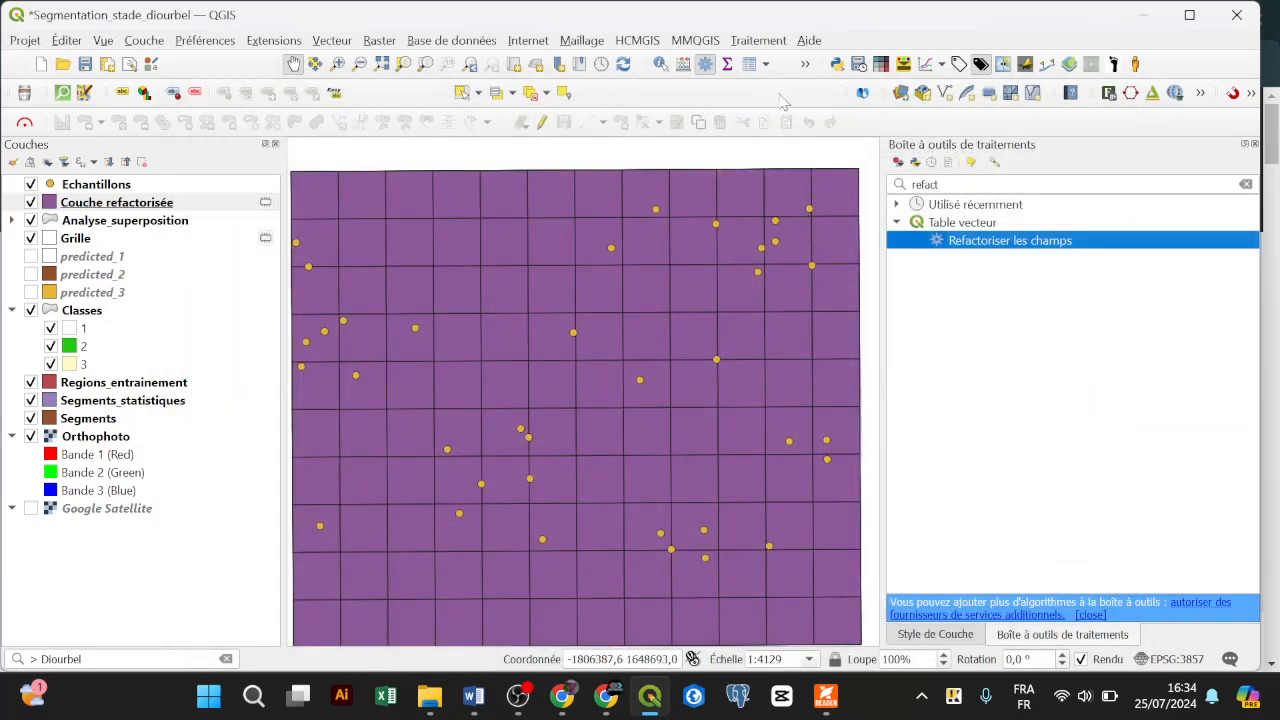
left_click(751, 64)
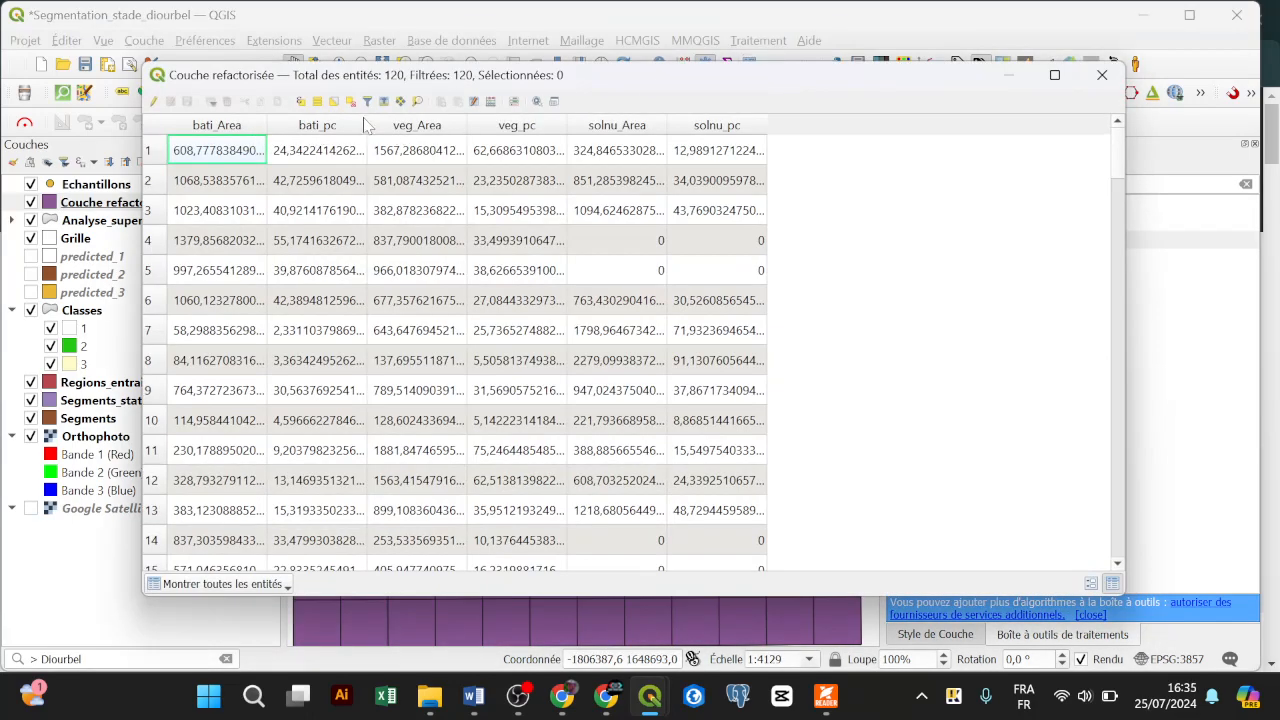
left_click(1097, 74)
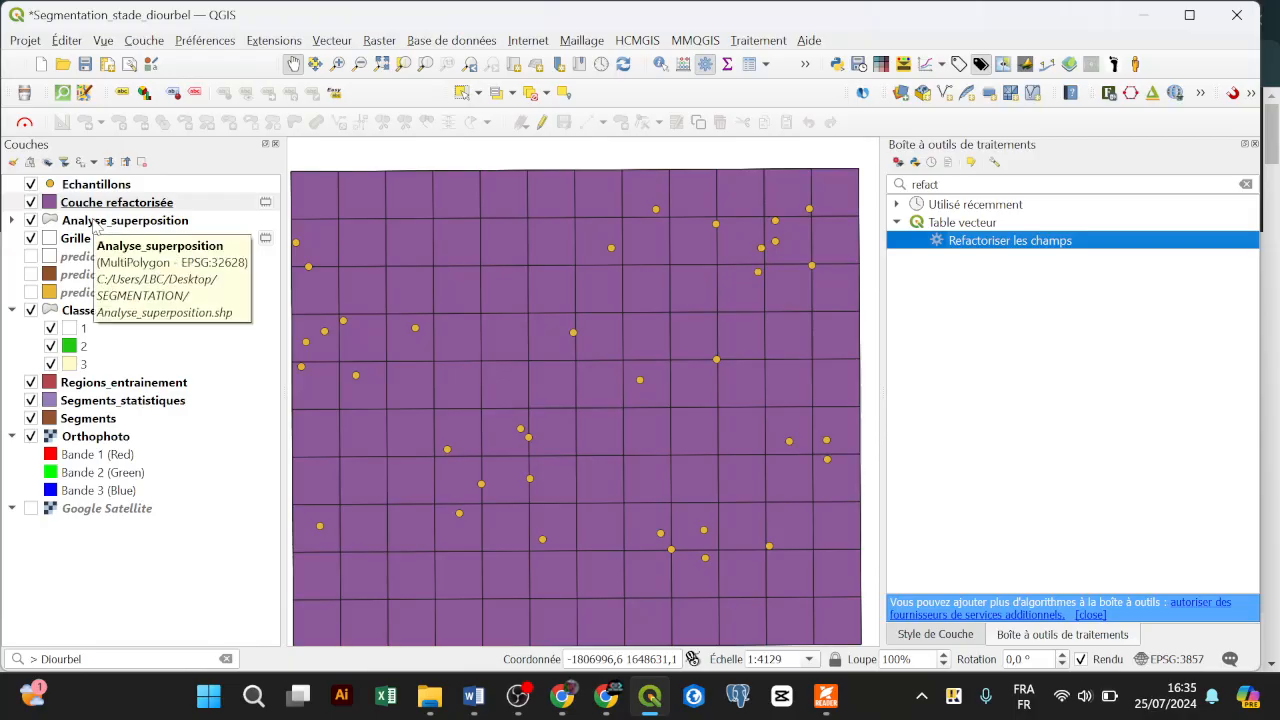
Set the refactored layer's symbology to Gradué, based on the veg_pc field
left_click(948, 634)
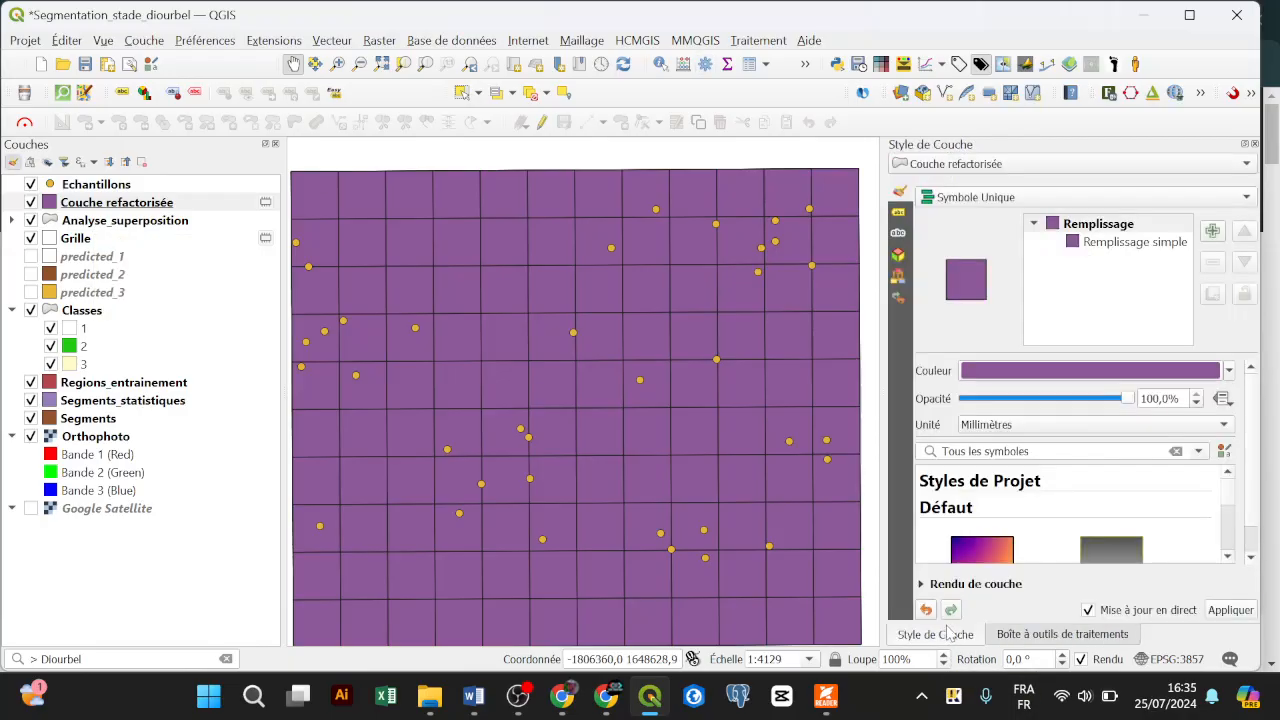
left_click(960, 196)
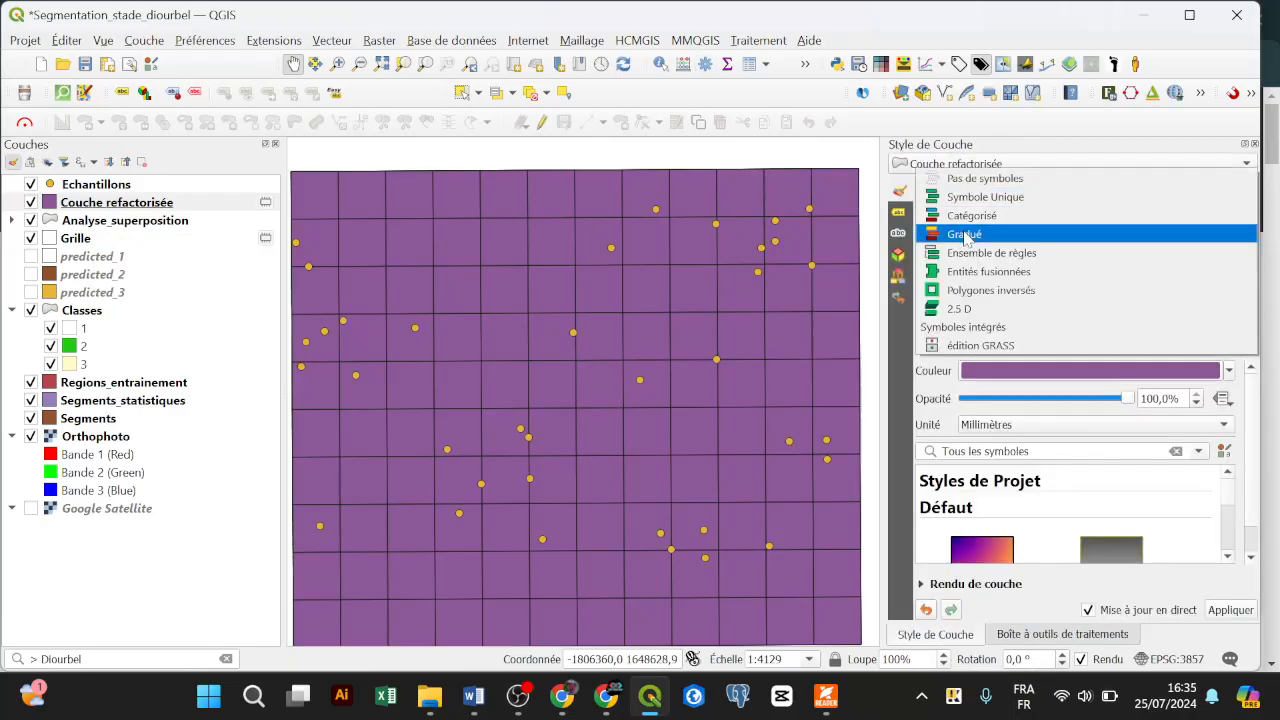
left_click(966, 229)
left_click(1219, 224)
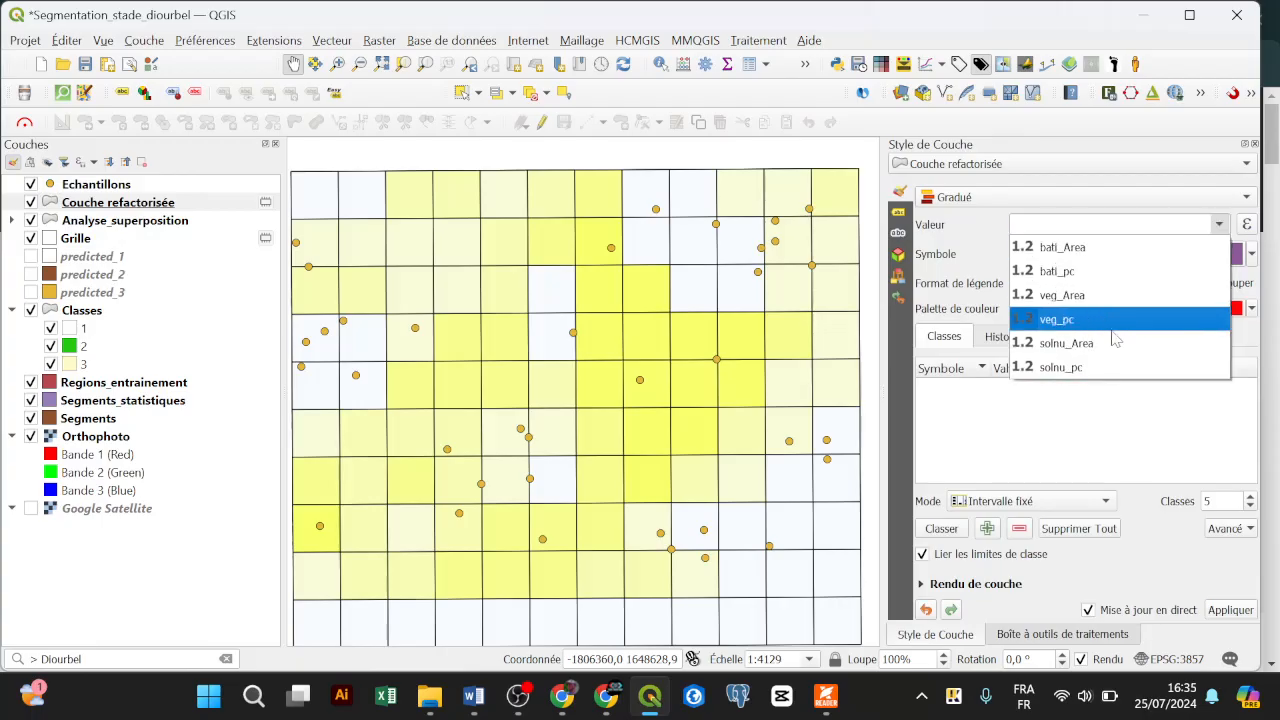
left_click(1107, 320)
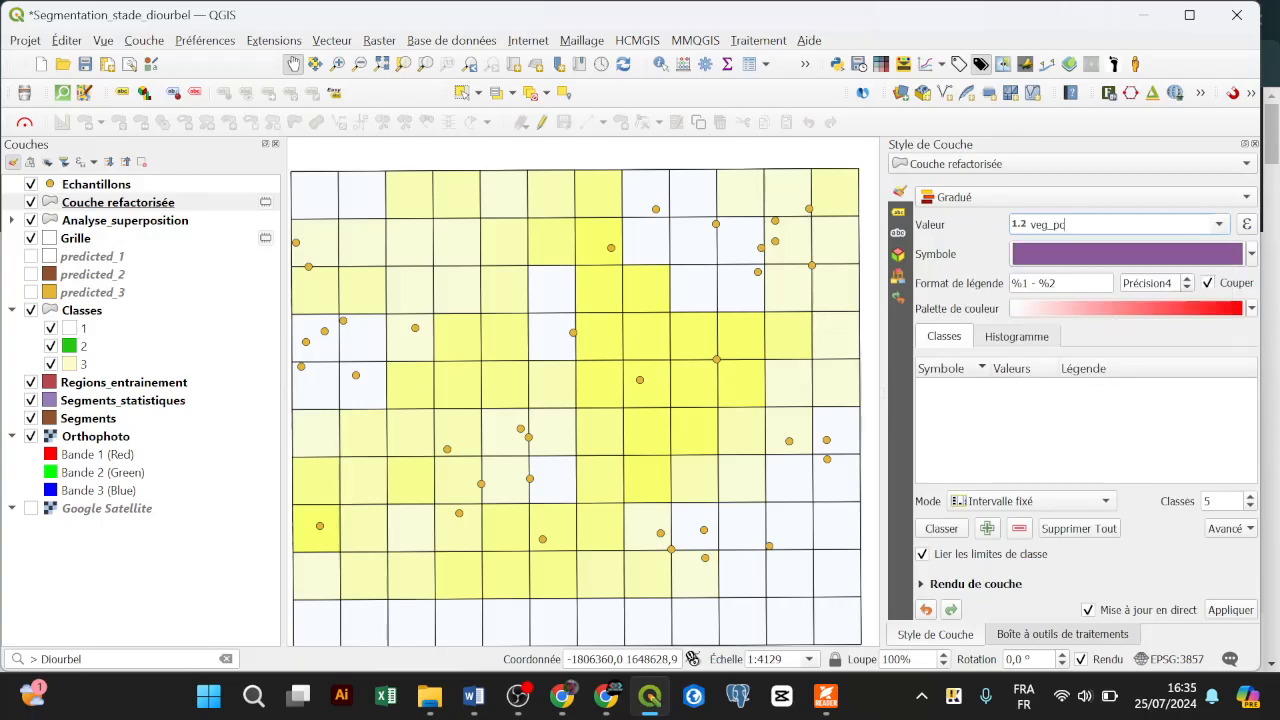
Apply a white-to-green colour ramp to the graduated symbology and classify veg_pc with the Ruptures naturelles (Jenks) mode
left_click(1252, 310)
left_click(1080, 103)
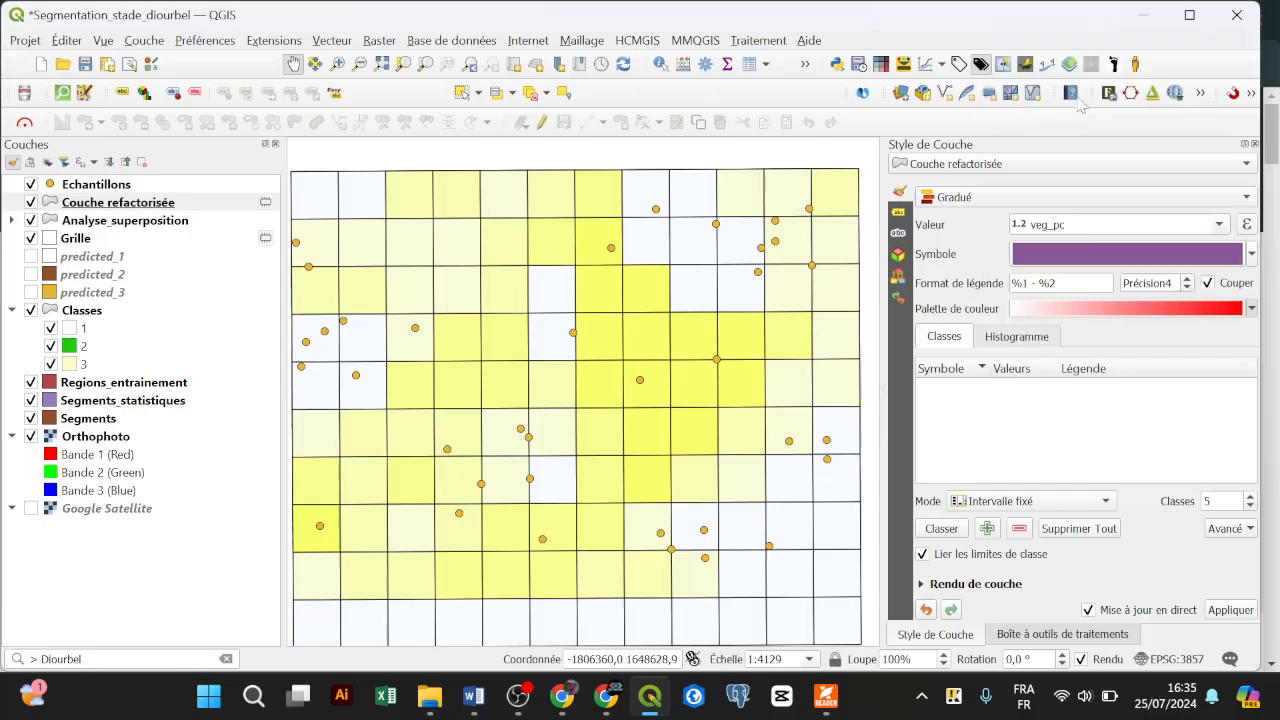
left_click(1006, 510)
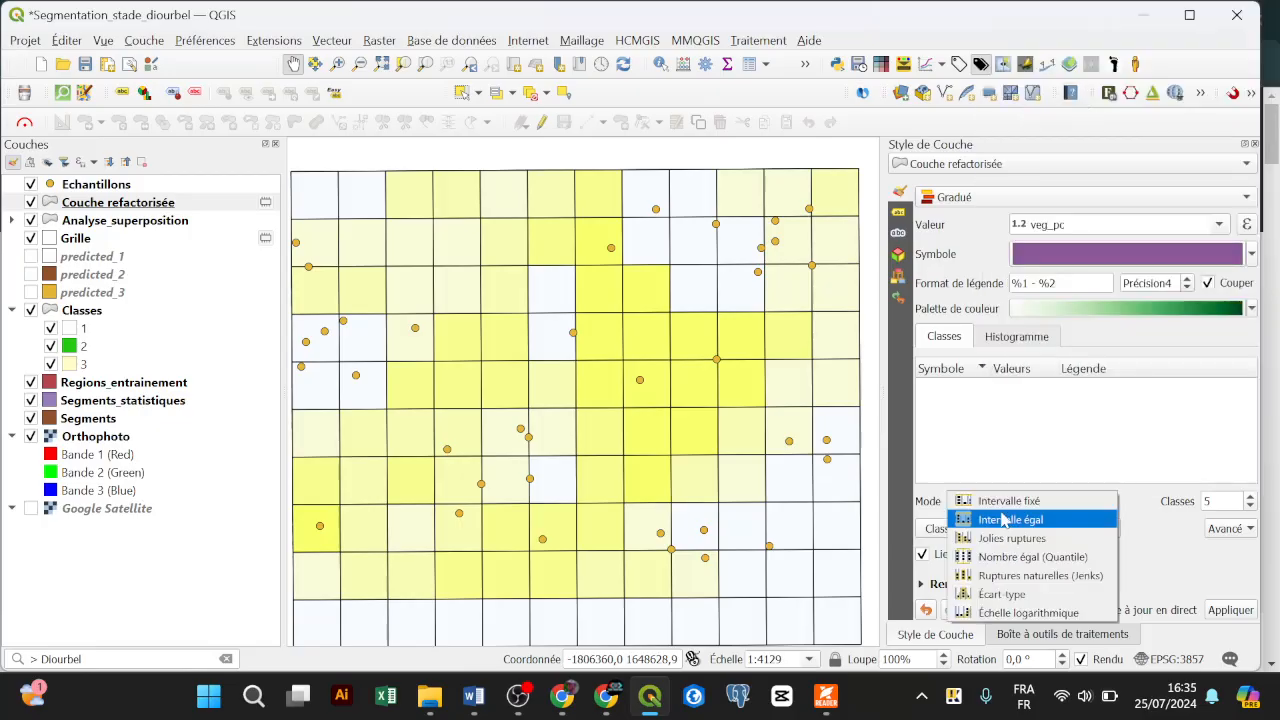
left_click(1010, 575)
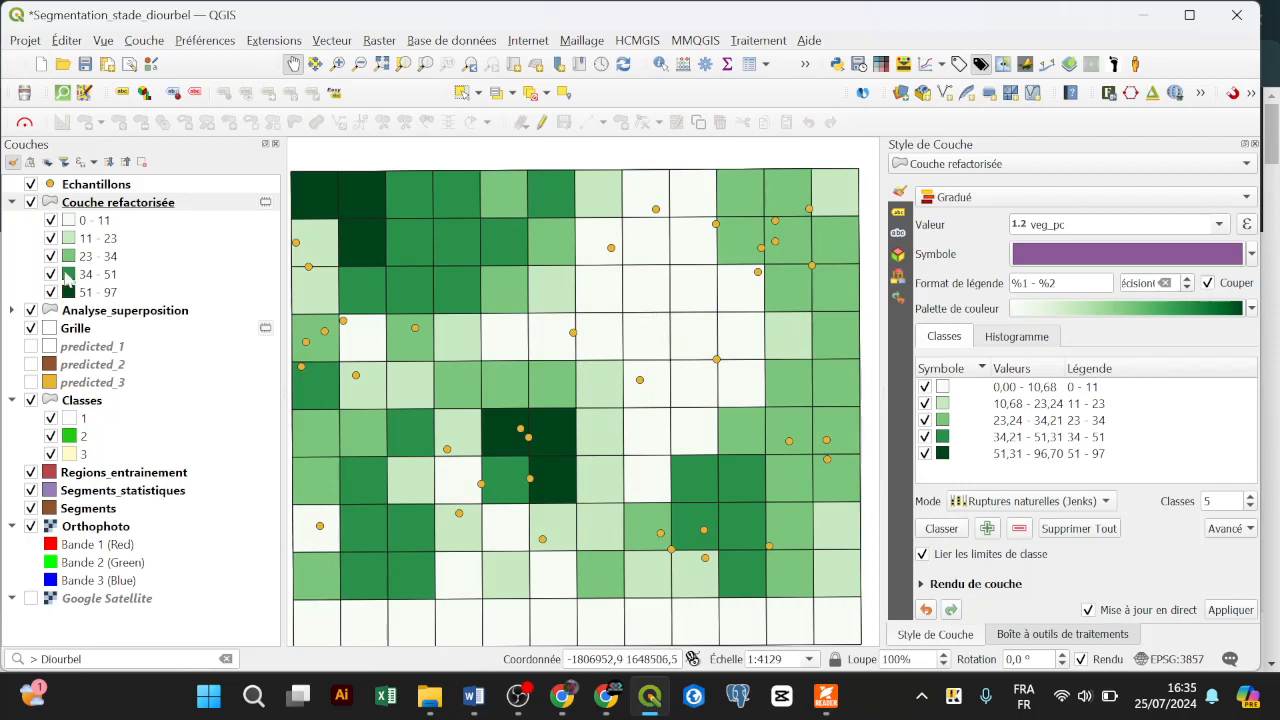
Hide the Analyse_superposition layer and toggle Couche refactorisée off and on to compare its vegetation percentages with the Classes layer
left_click(31, 310)
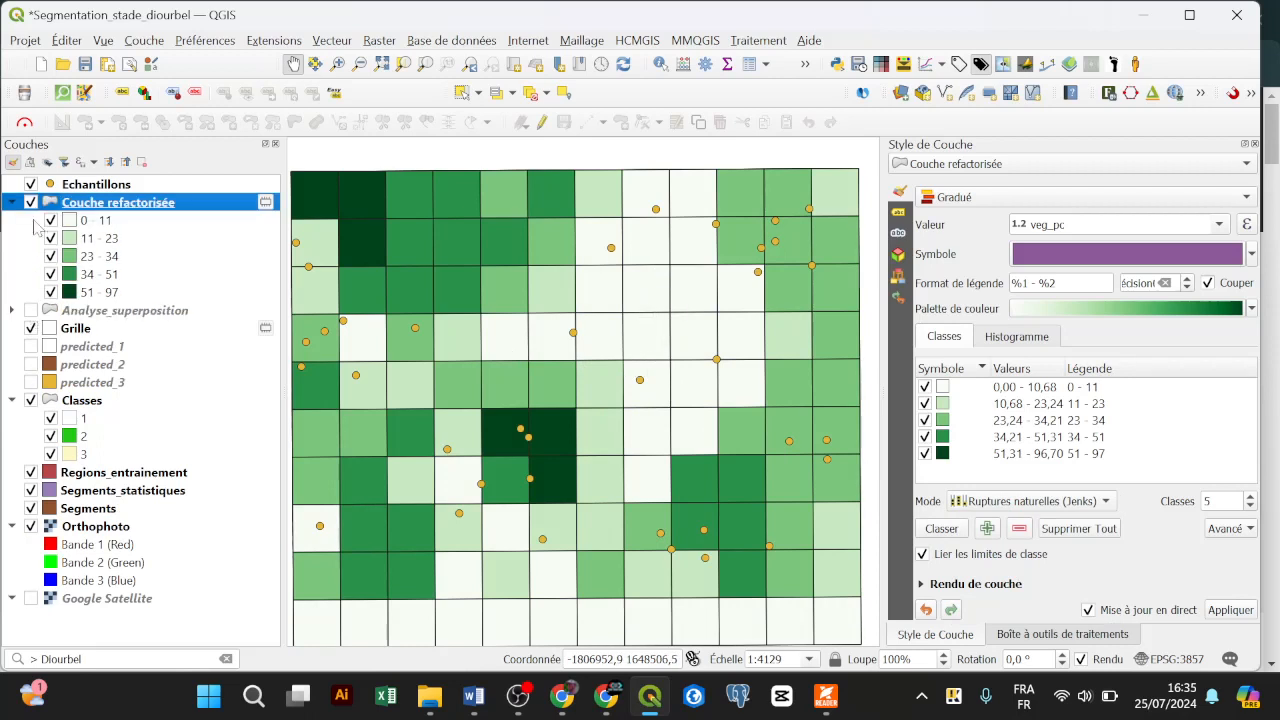
left_click(31, 202)
left_click(31, 202)
left_click(31, 202)
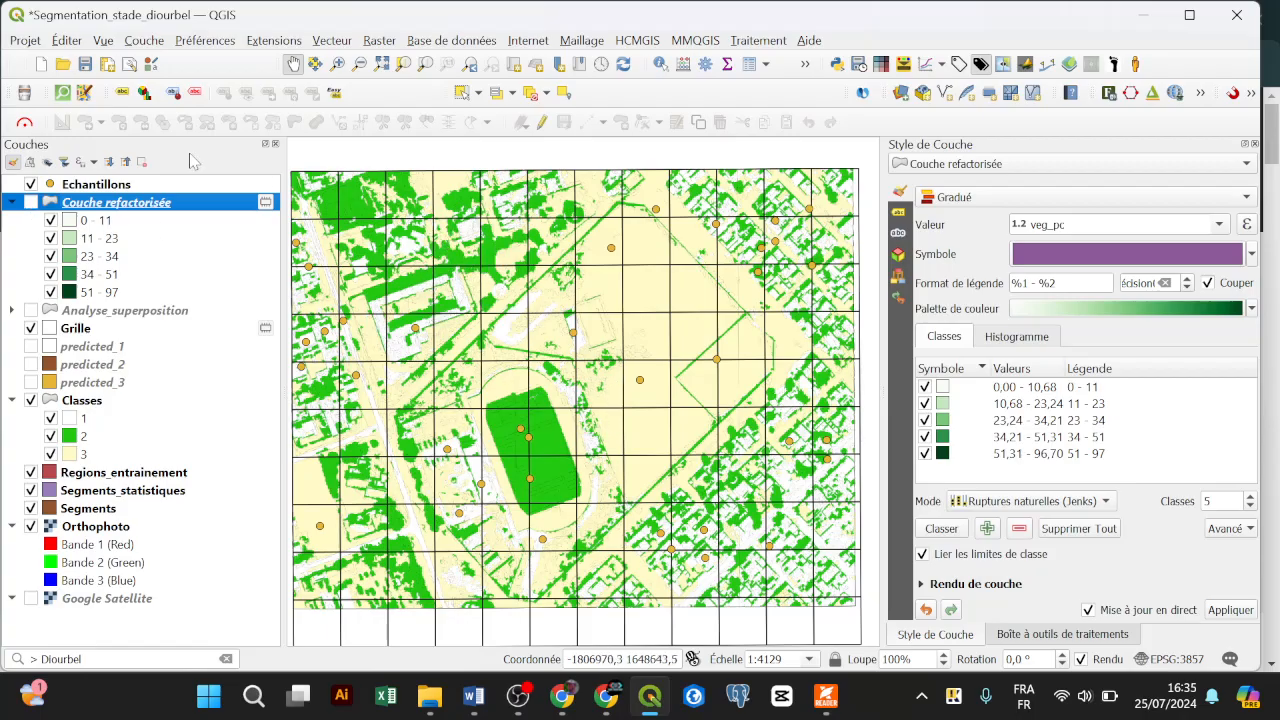
left_click(31, 203)
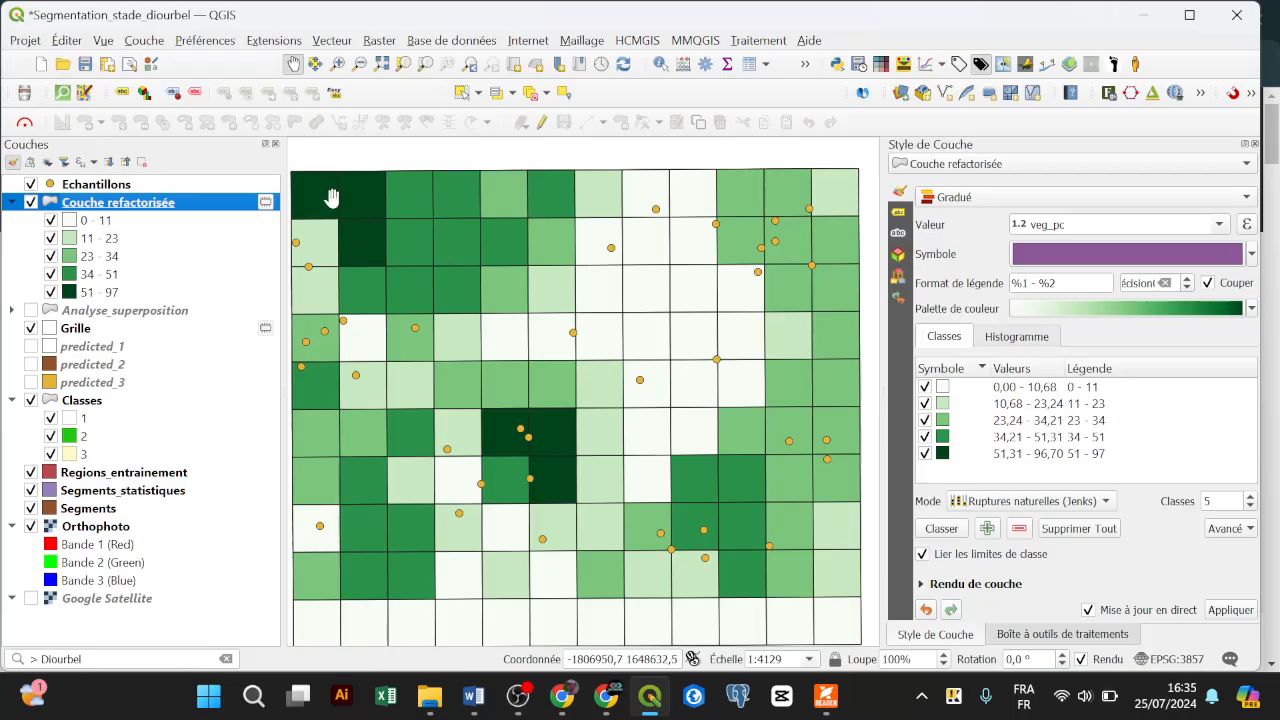
mouse_move(332, 198)
mouse_move(406, 250)
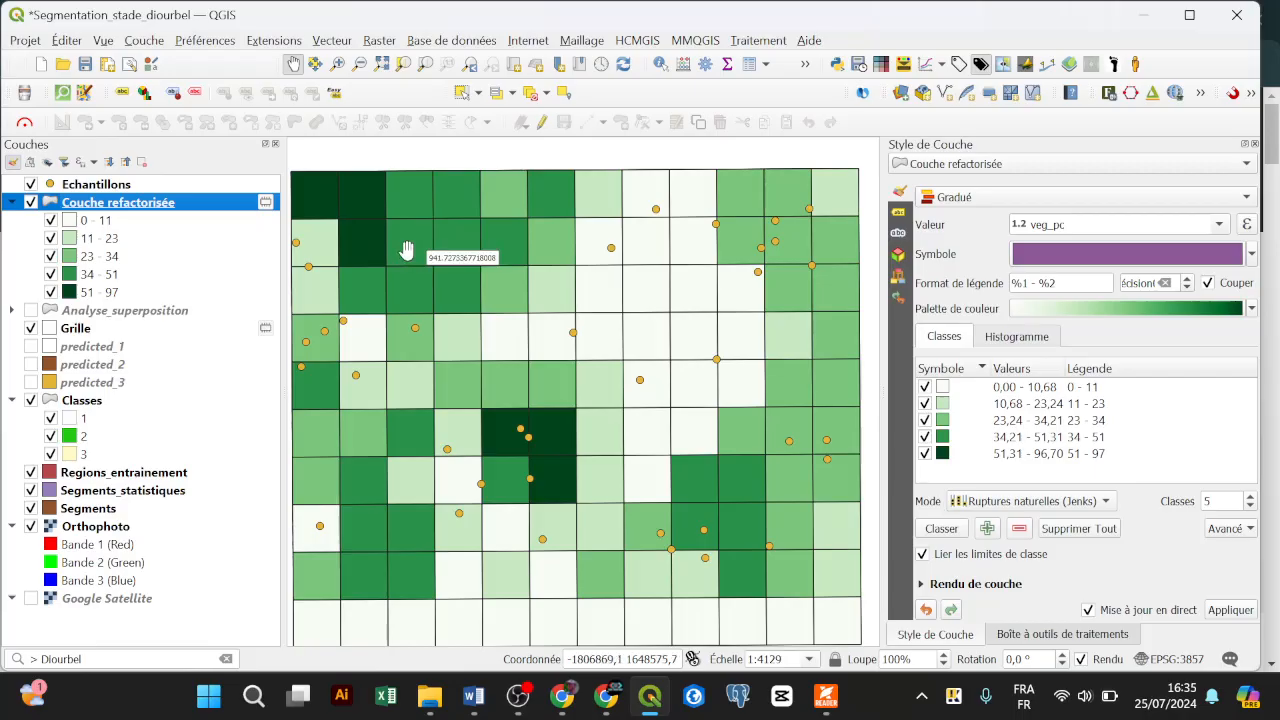